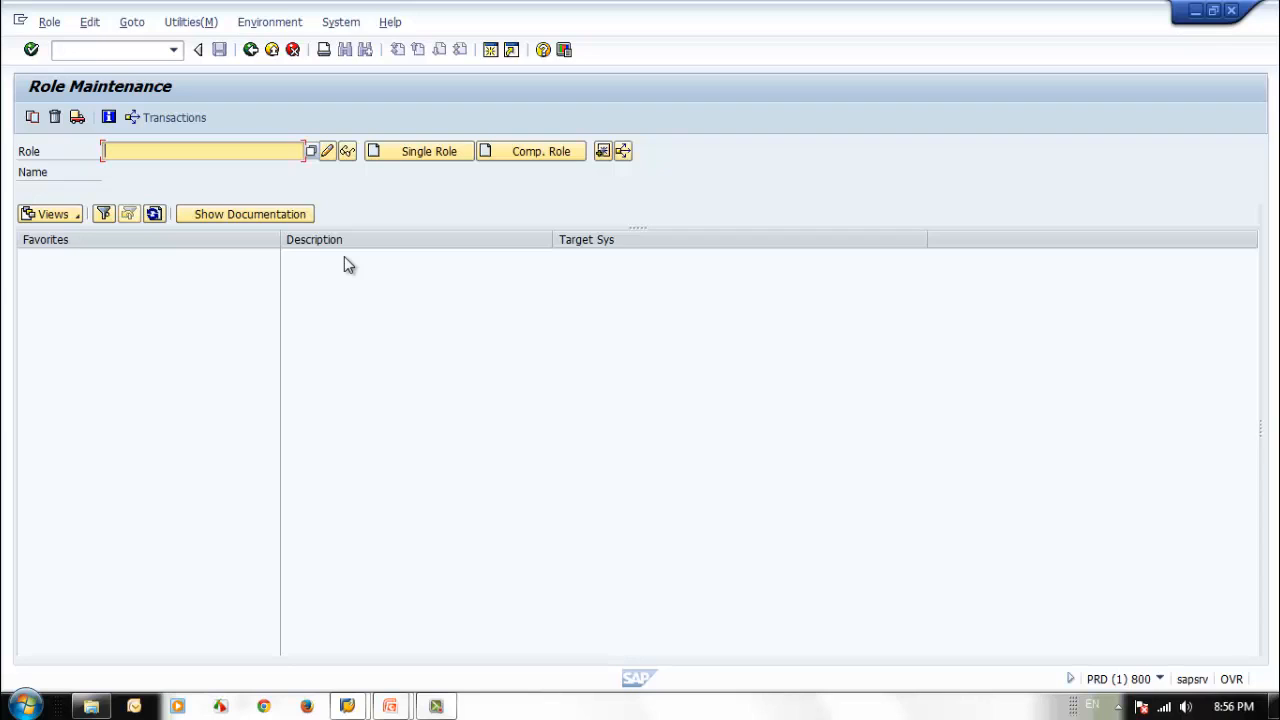
# Create a single role named ZSEC_SR_MM_PUR_REQ_01.
pyautogui.write('Z')
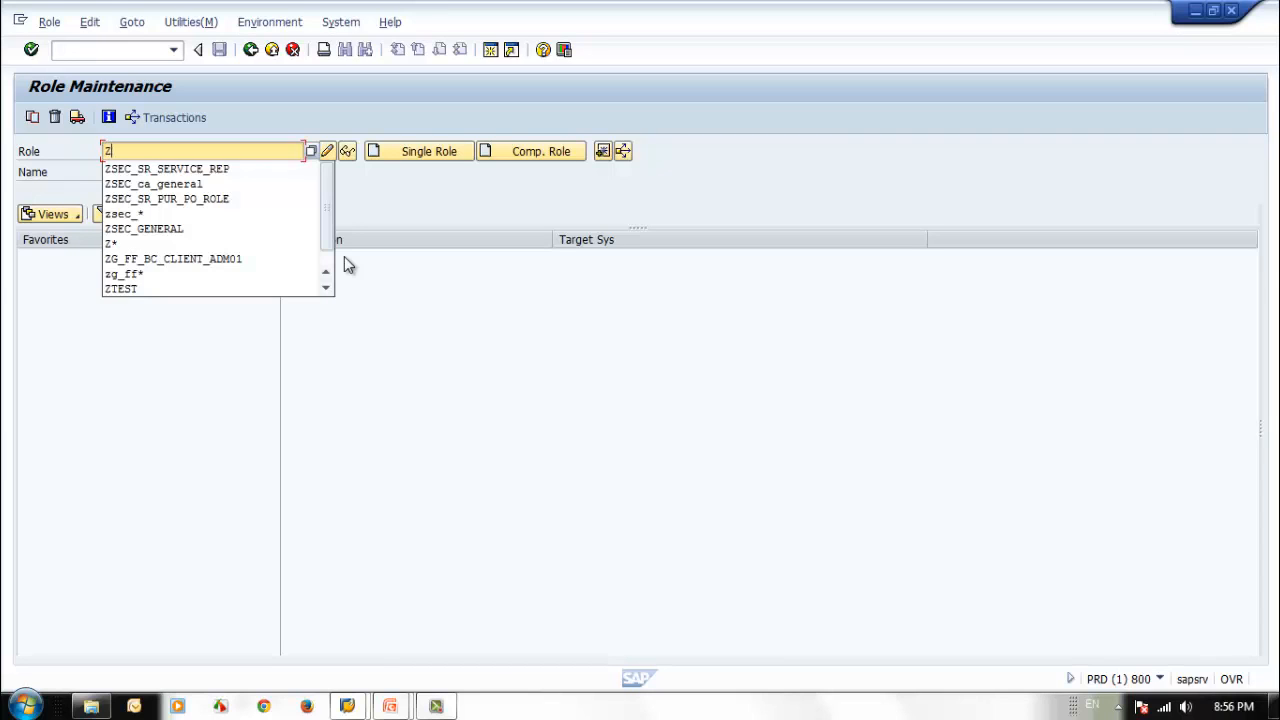
pyautogui.write('SEC')
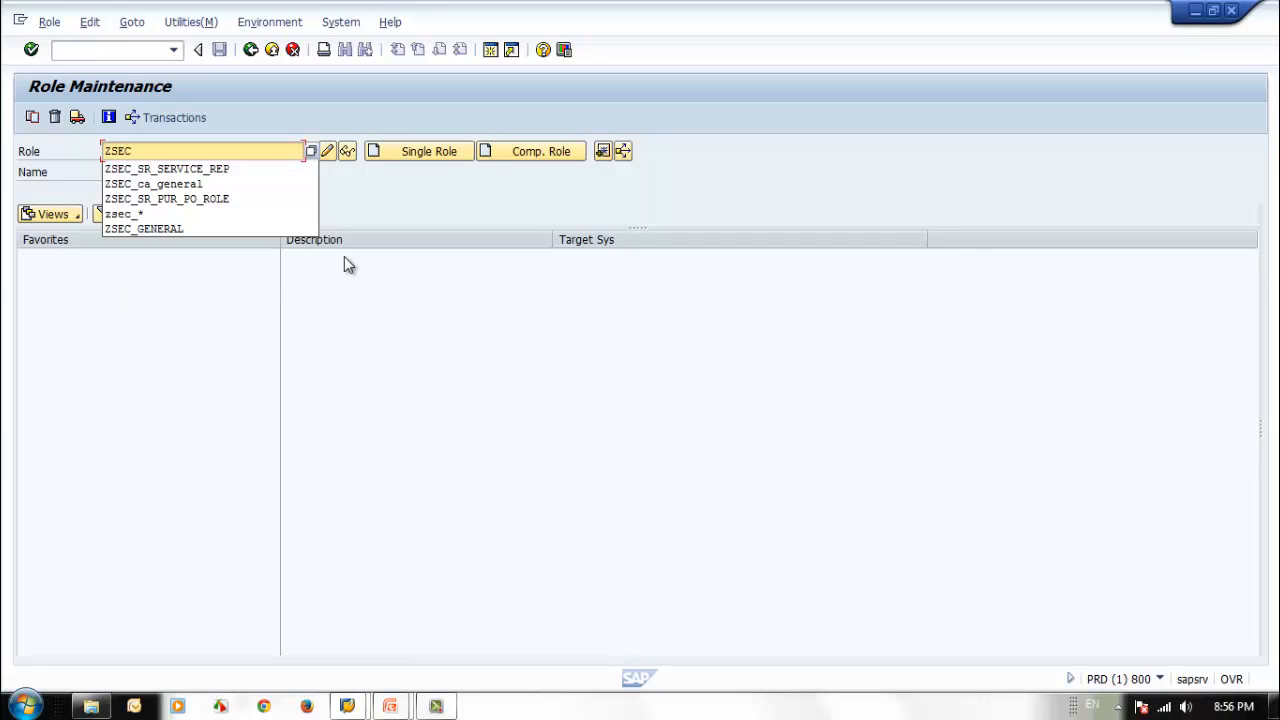
pyautogui.write('_')
pyautogui.write('SR')
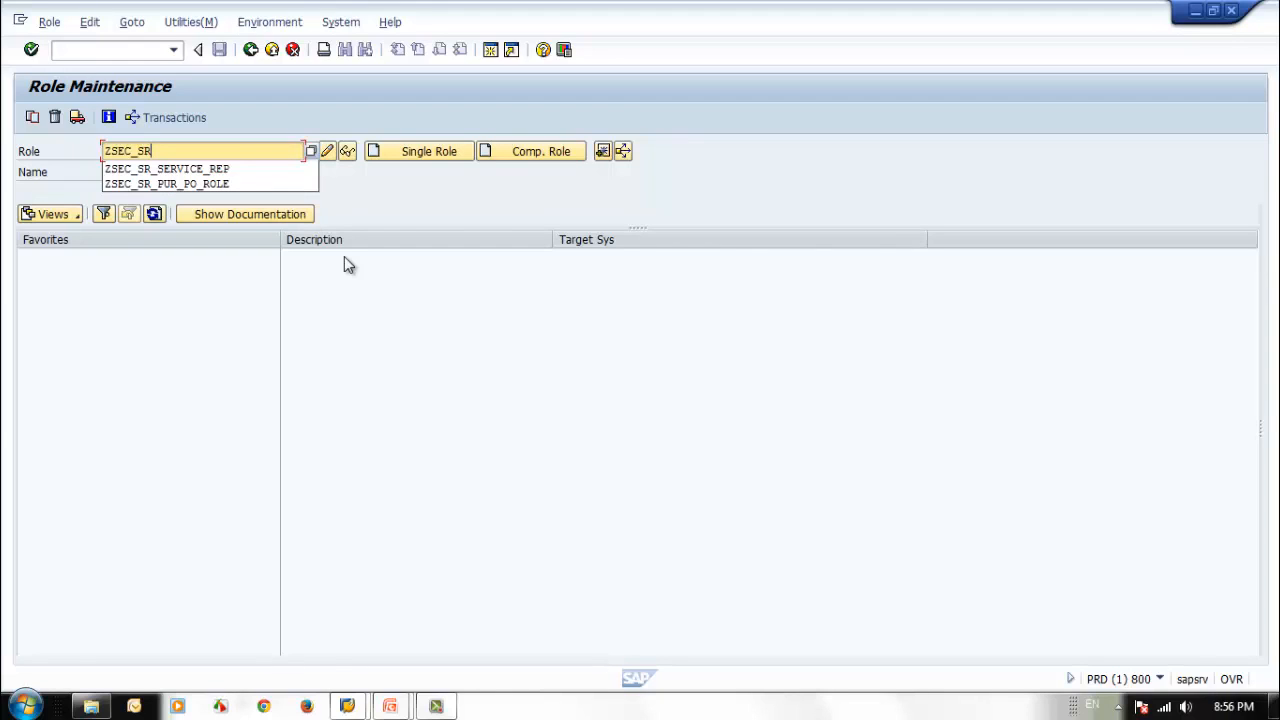
pyautogui.write('_')
pyautogui.write('pu')
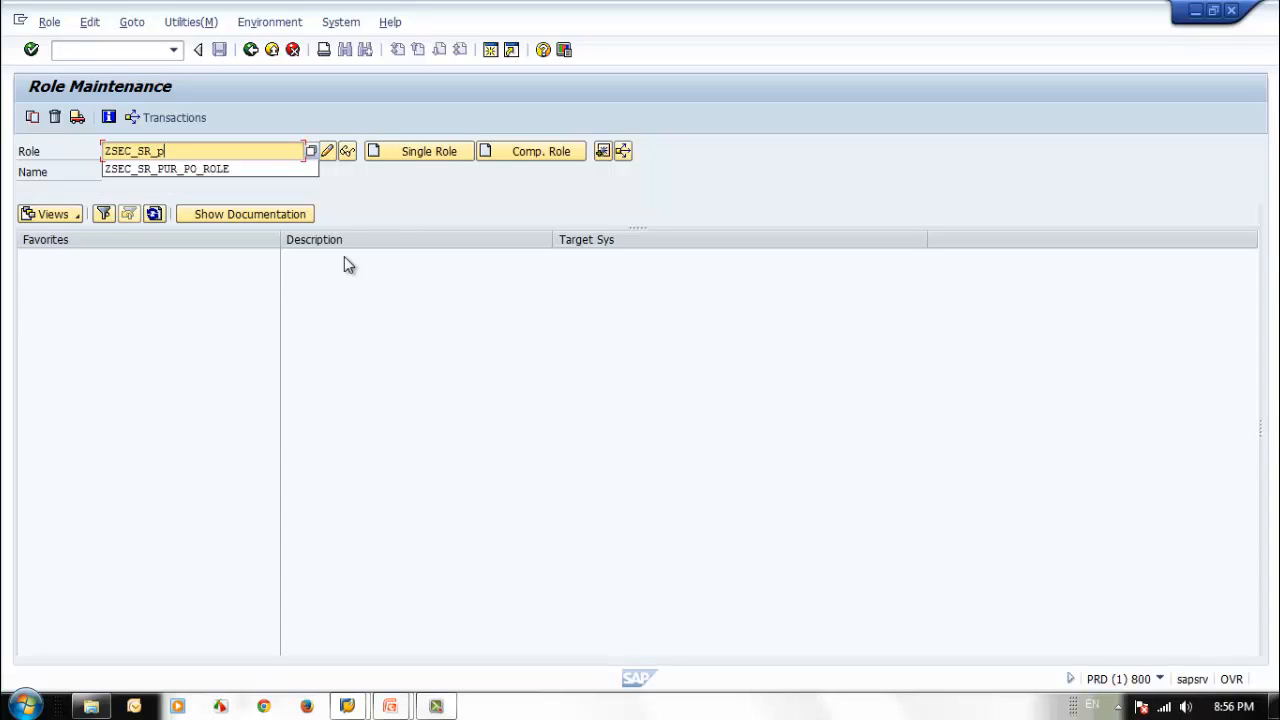
pyautogui.press('BackSpace')
pyautogui.press('BackSpace')
pyautogui.write('\\MM')
pyautogui.press('BackSpace')
pyautogui.press('BackSpace')
pyautogui.press('BackSpace')
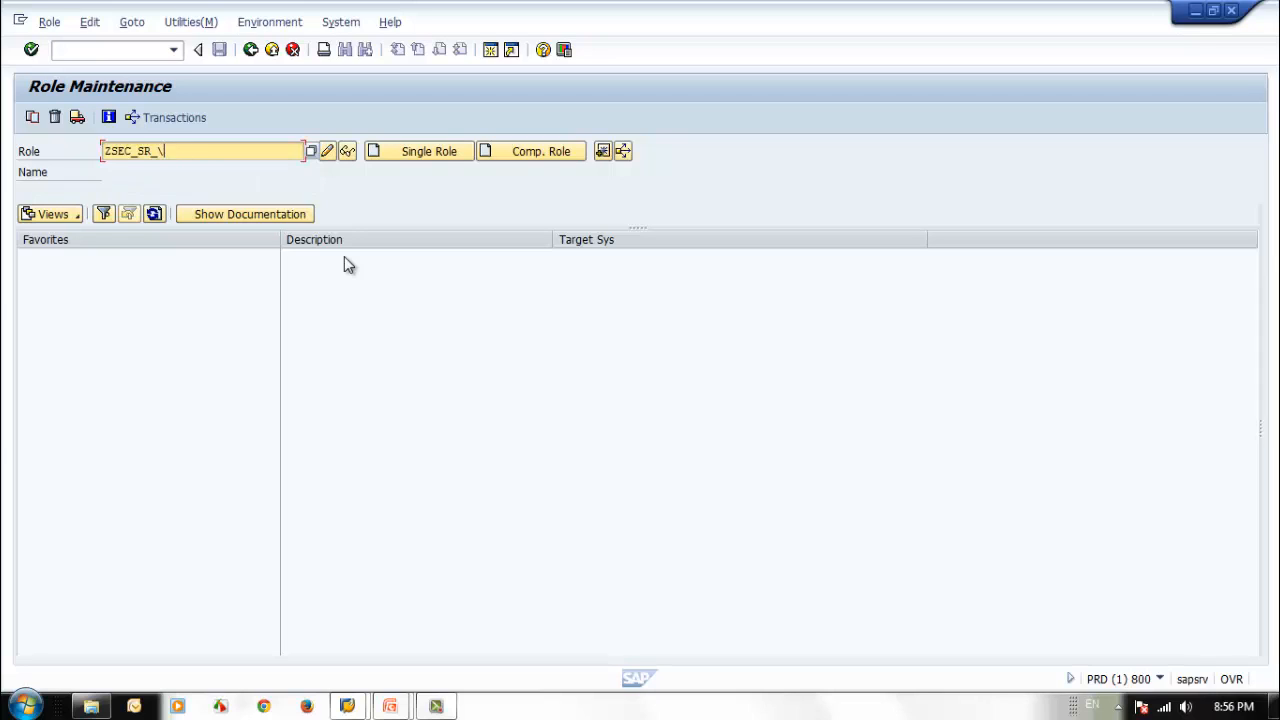
pyautogui.write('MM_PUR_REQ')
pyautogui.write('01')
pyautogui.press('BackSpace')
pyautogui.press('BackSpace')
pyautogui.write('_01')
pyautogui.click(391, 151)
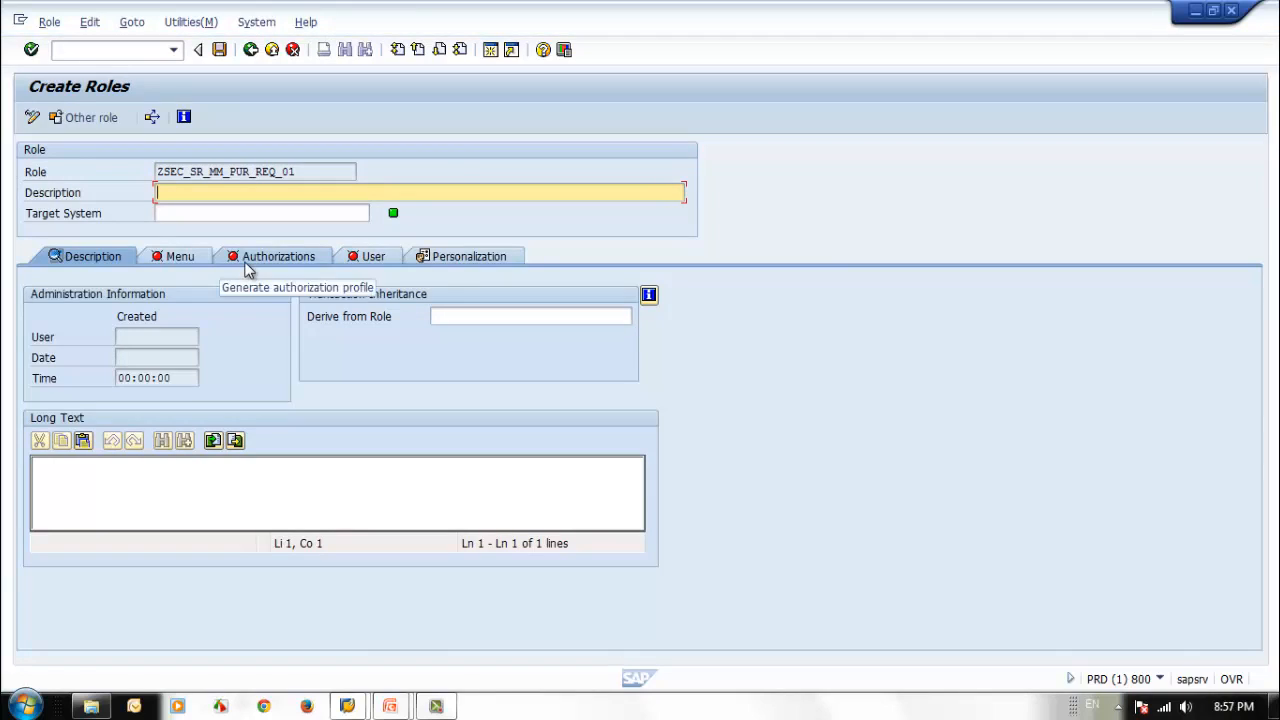
# Give the role the description "SAP Sec Training Purchase Req Role".
pyautogui.write('s')
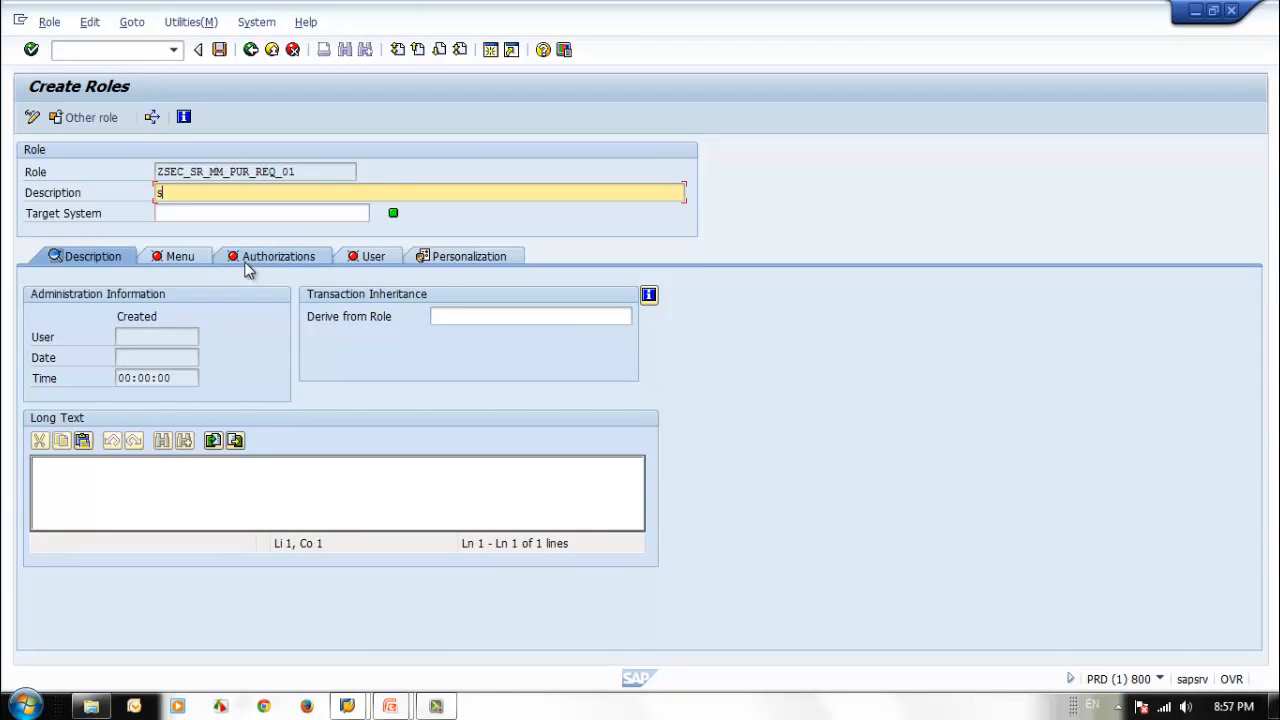
pyautogui.press('BackSpace')
pyautogui.write('SAP Sec Training')
pyautogui.write('Purcha')
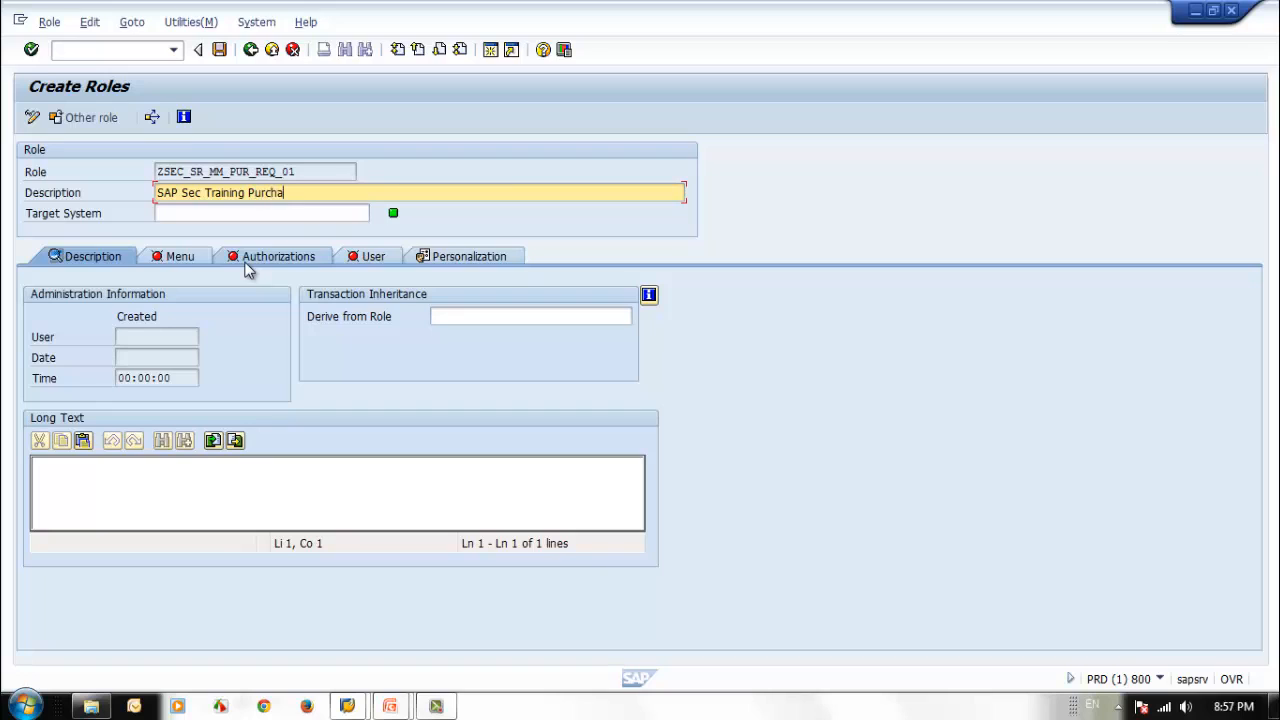
pyautogui.write('se Req Role')
# Copy the role description into the long text and save the role on the way to its menu definition.
pyautogui.click(100, 494)
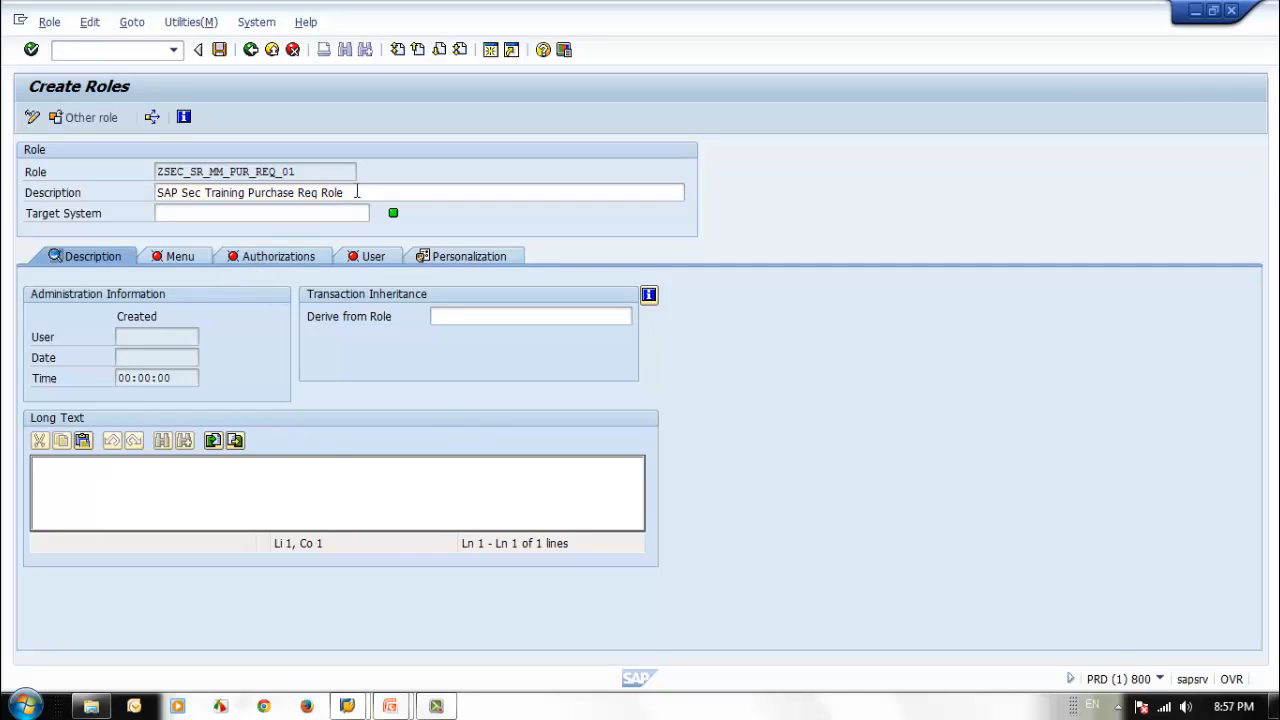
pyautogui.moveTo(355, 194); pyautogui.dragTo(6, 200)
pyautogui.hotkey('ctrl', 'c')
pyautogui.click(146, 491)
pyautogui.hotkey('ctrl', 'v')
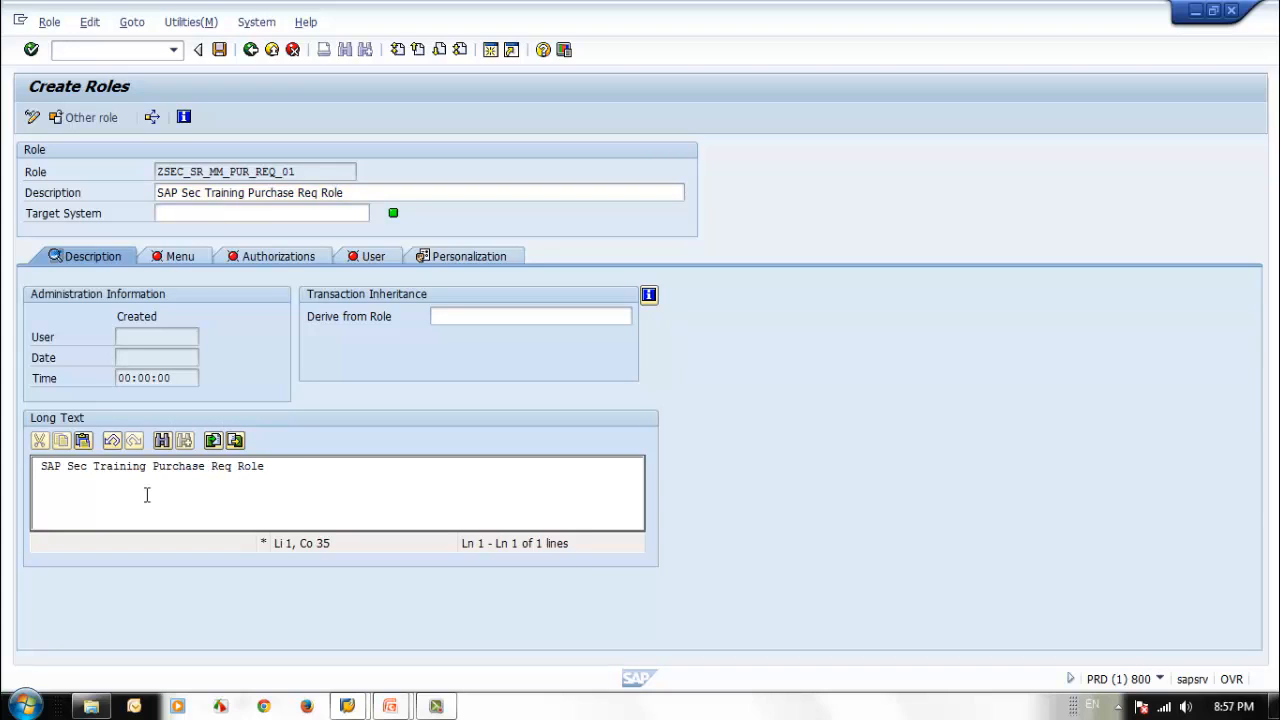
pyautogui.click(187, 258)
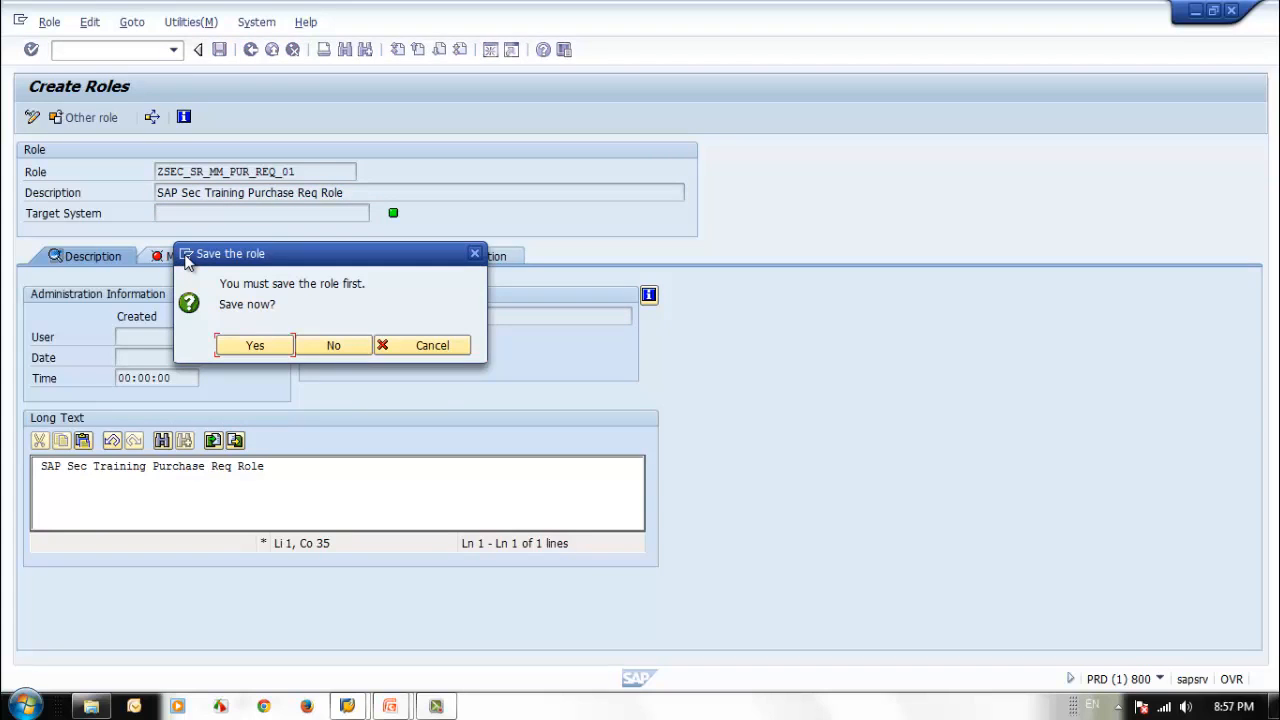
pyautogui.click(283, 345)
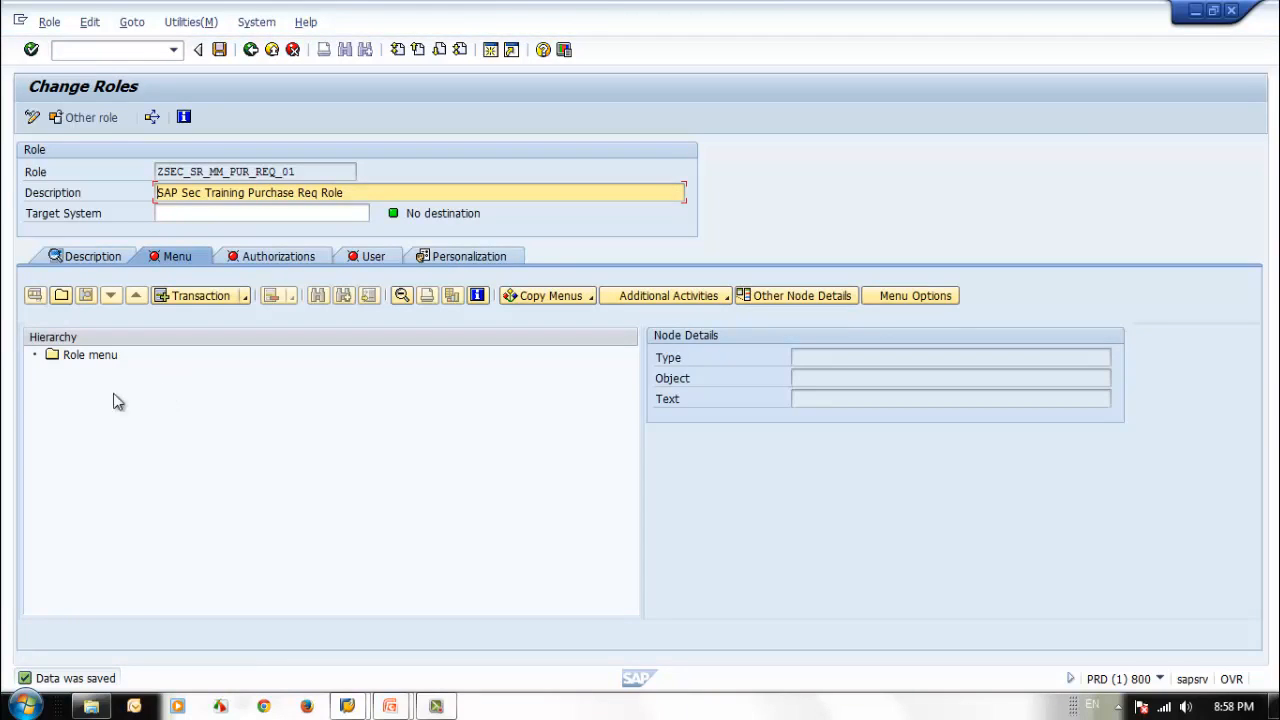
# Create a folder named Purchase directly under the role menu.
pyautogui.click(96, 358)
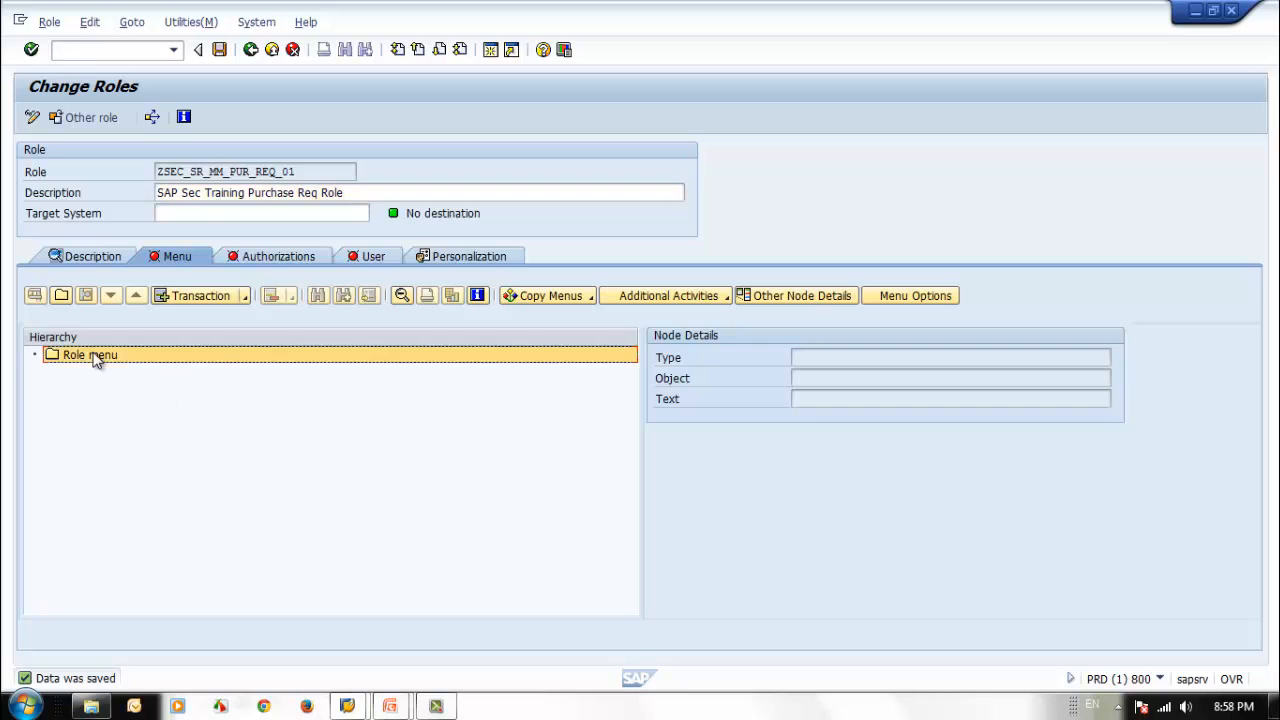
pyautogui.click(60, 297)
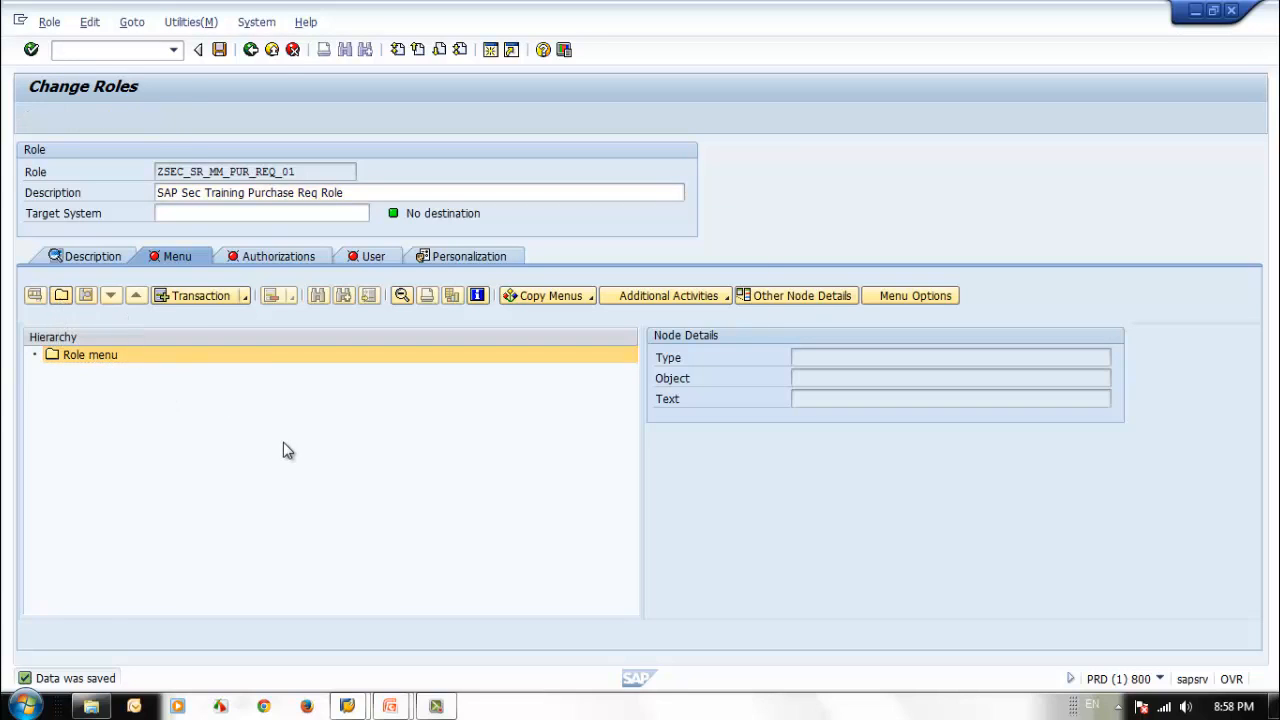
pyautogui.moveTo(263, 265); pyautogui.dragTo(35, 242)
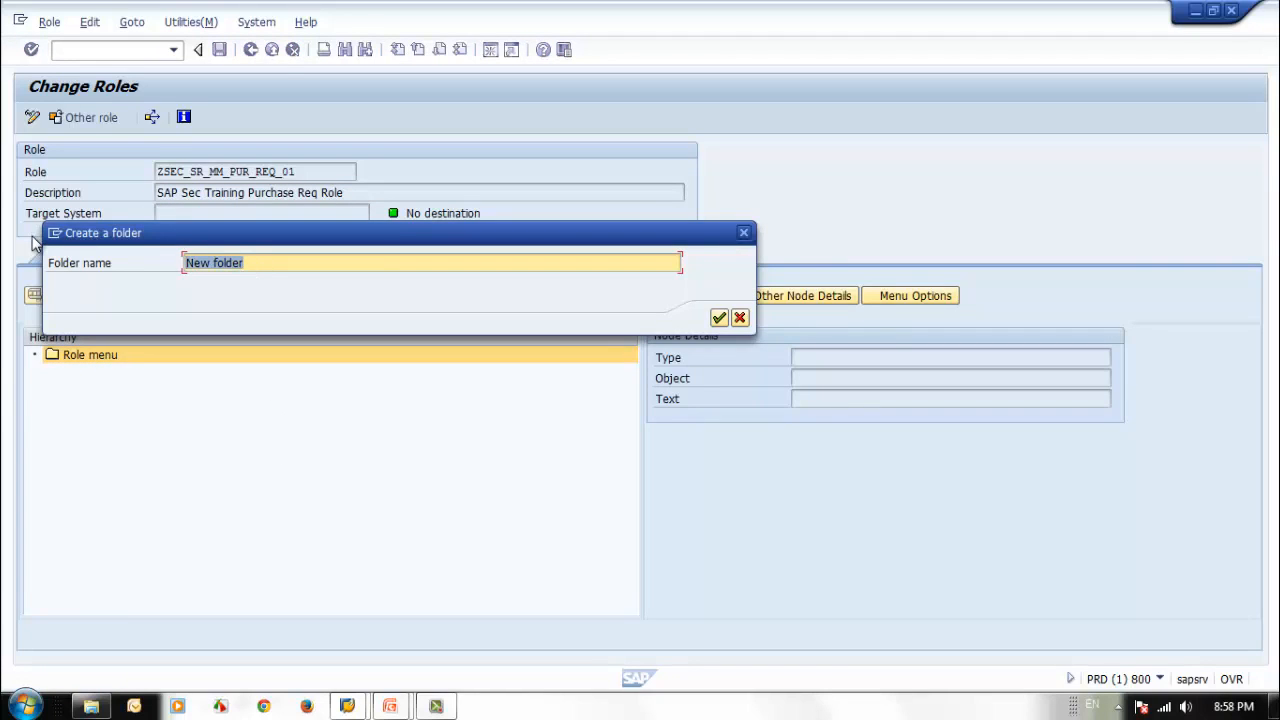
pyautogui.write('Purchase')
pyautogui.press('Return')
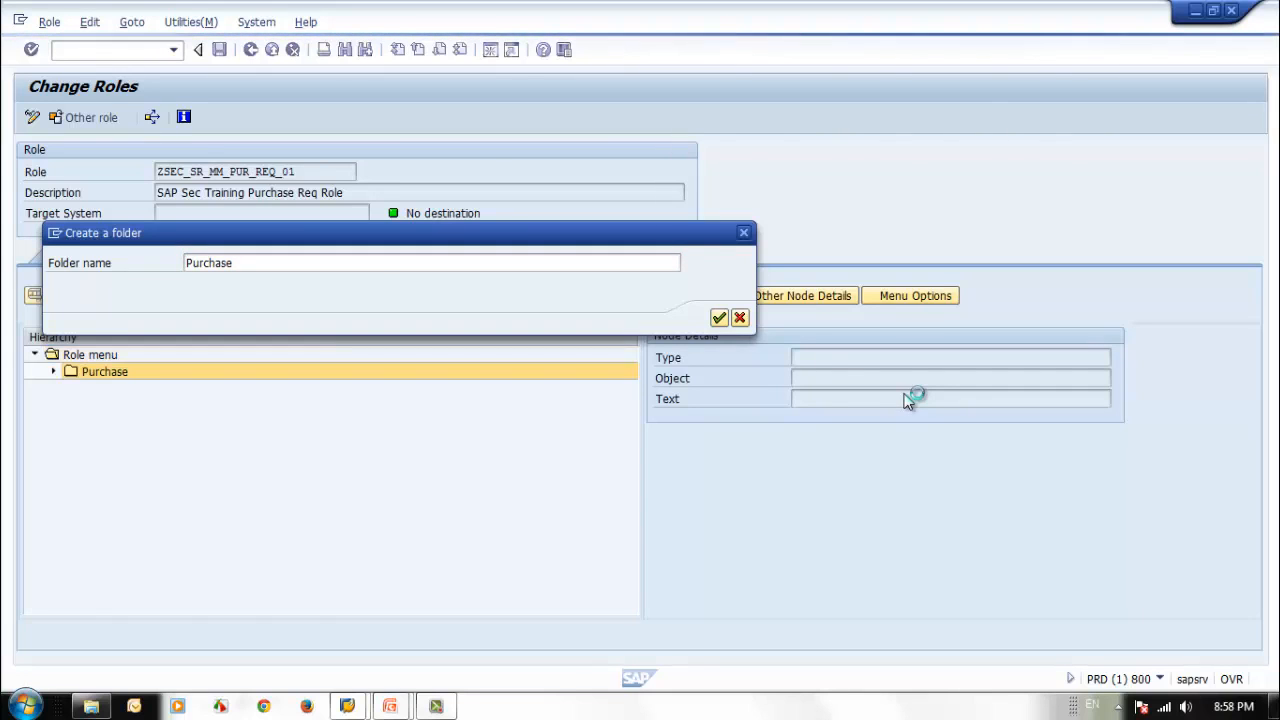
pyautogui.click(197, 378)
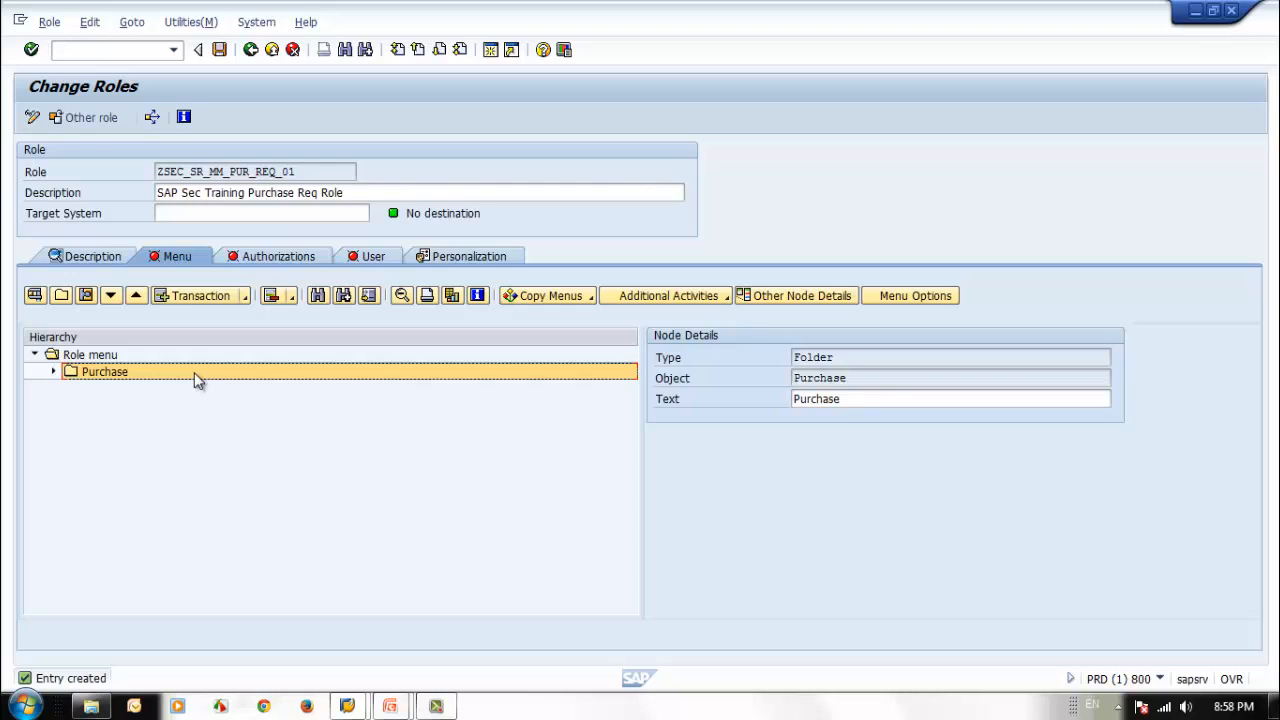
pyautogui.click(213, 300)
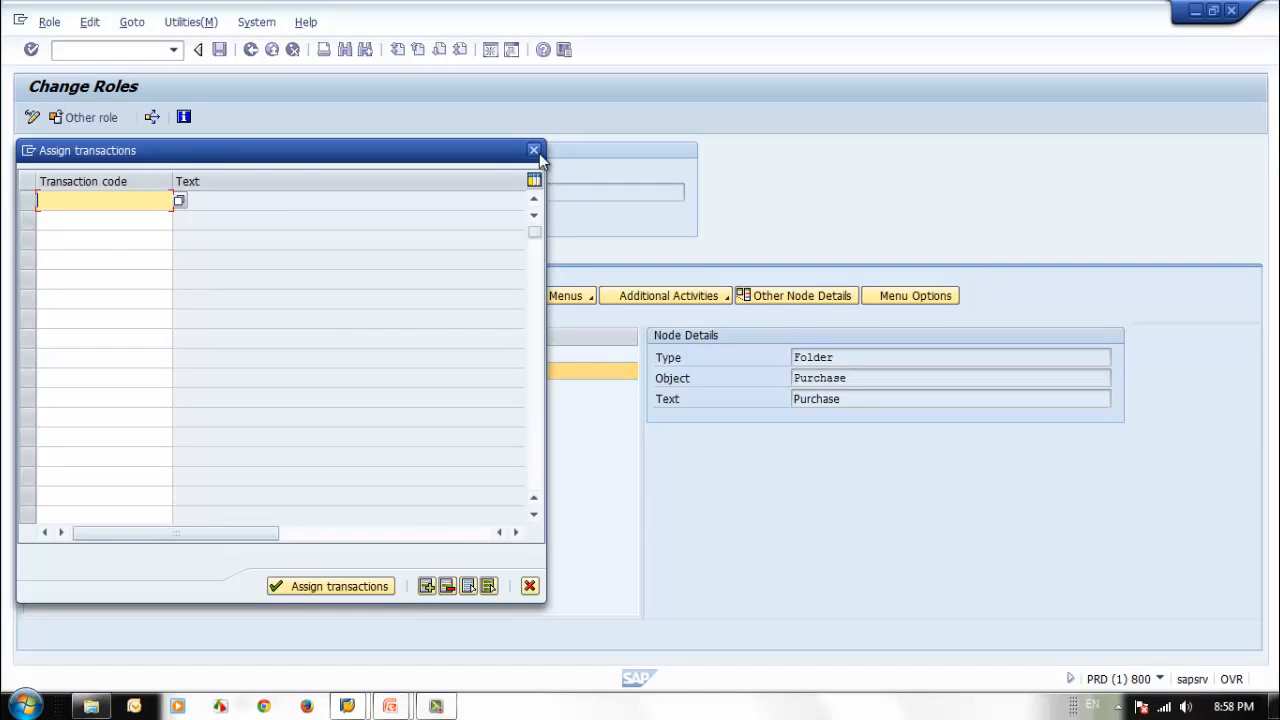
pyautogui.click(535, 152)
# Create a subfolder named Requsition inside the Purchase folder.
pyautogui.click(58, 295)
pyautogui.moveTo(249, 262); pyautogui.dragTo(42, 258)
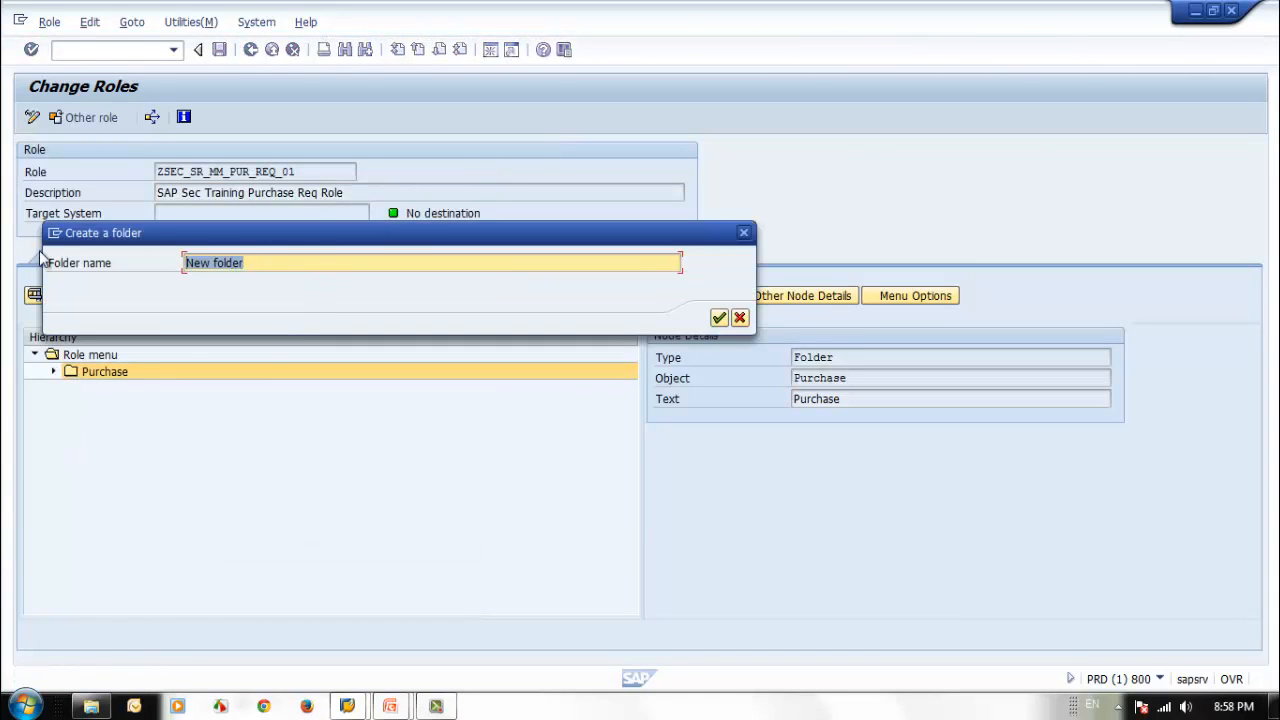
pyautogui.write('Reques')
pyautogui.press('BackSpace')
pyautogui.press('BackSpace')
pyautogui.press('BackSpace')
pyautogui.write('usition')
pyautogui.press('Return')
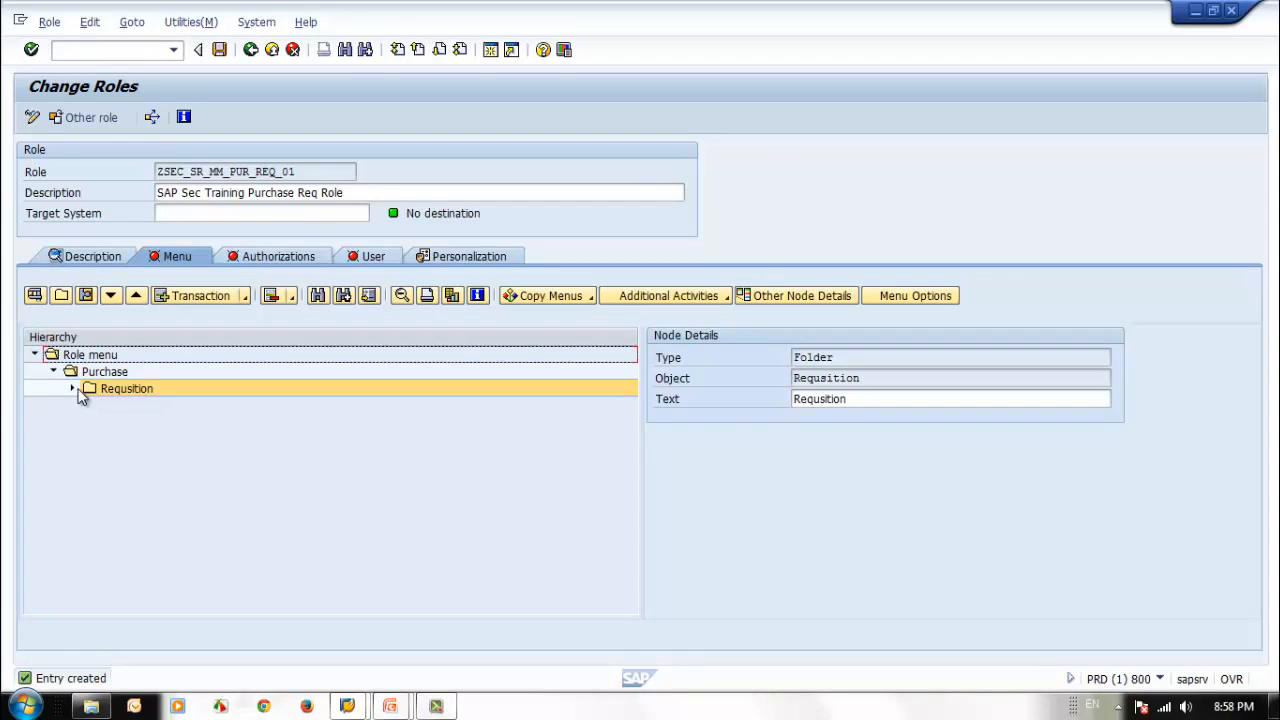
# Assign the transactions me51n, me52n and me53n to the Requsition folder.
pyautogui.click(203, 393)
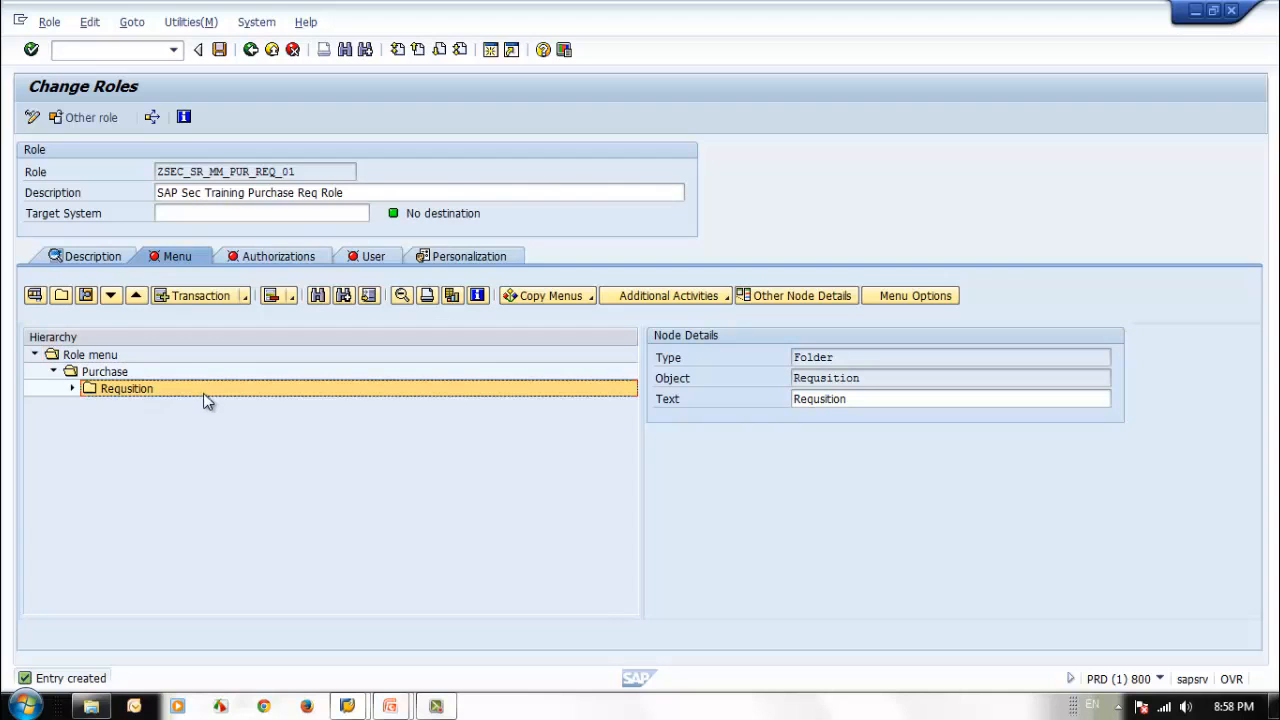
pyautogui.click(190, 300)
pyautogui.moveTo(210, 154); pyautogui.dragTo(397, 178)
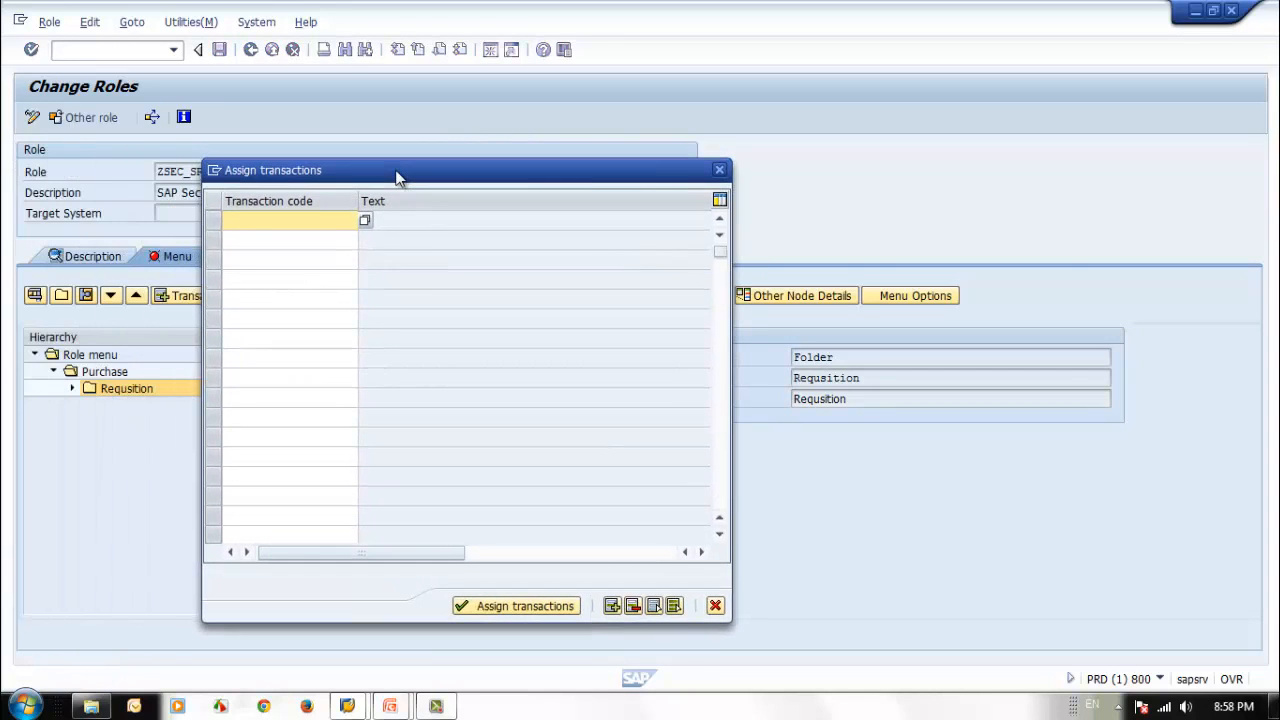
pyautogui.write('me51n')
pyautogui.press('Down')
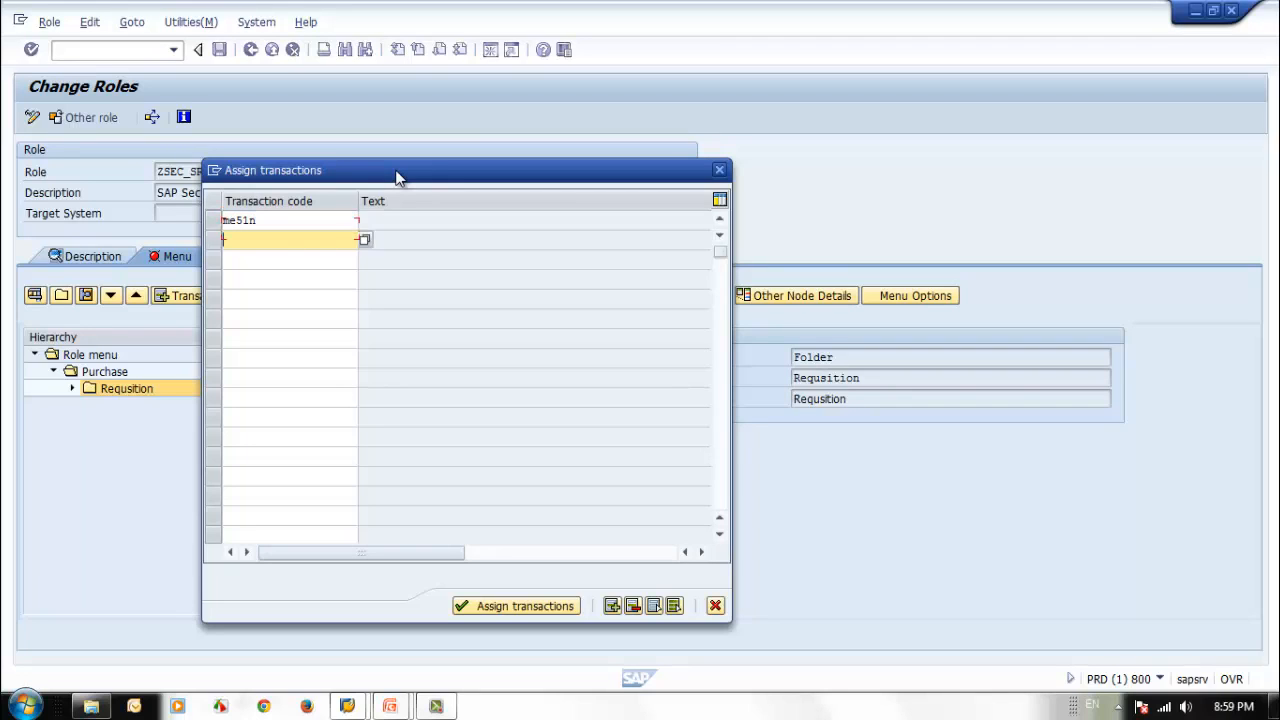
pyautogui.write('me52n')
pyautogui.press('Down')
pyautogui.write('m')
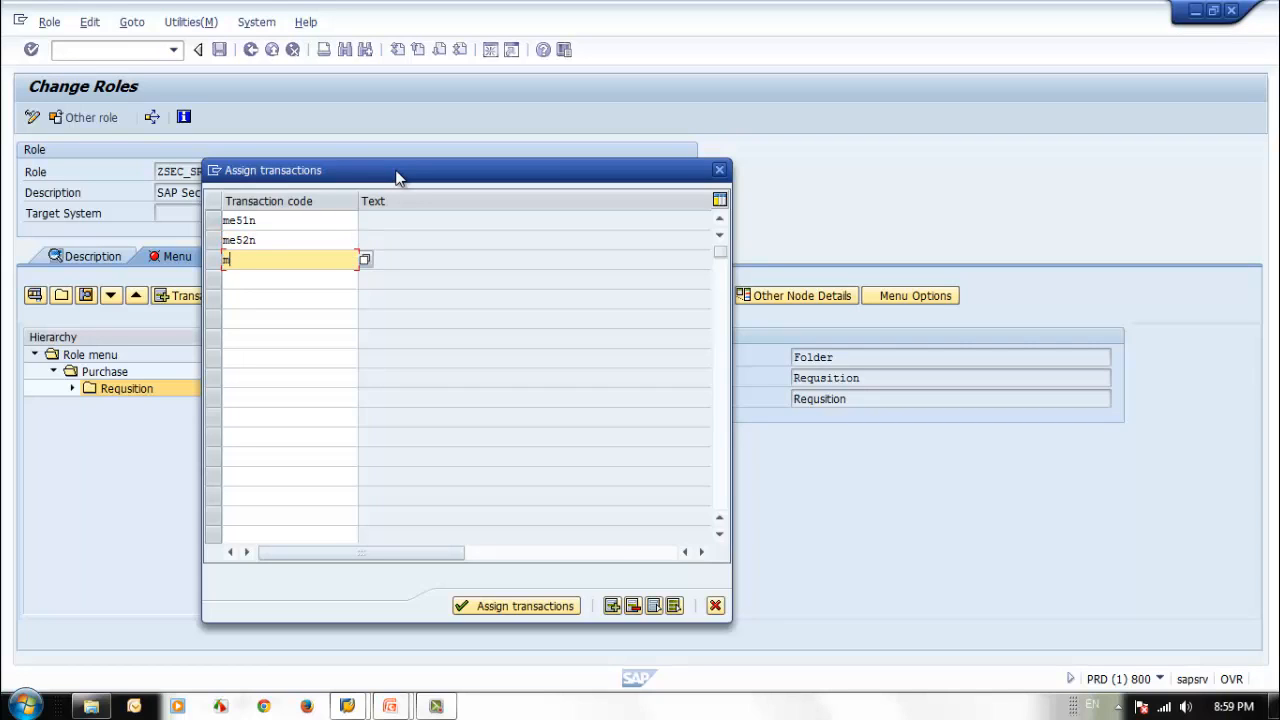
pyautogui.write('e53n')
pyautogui.click(294, 228)
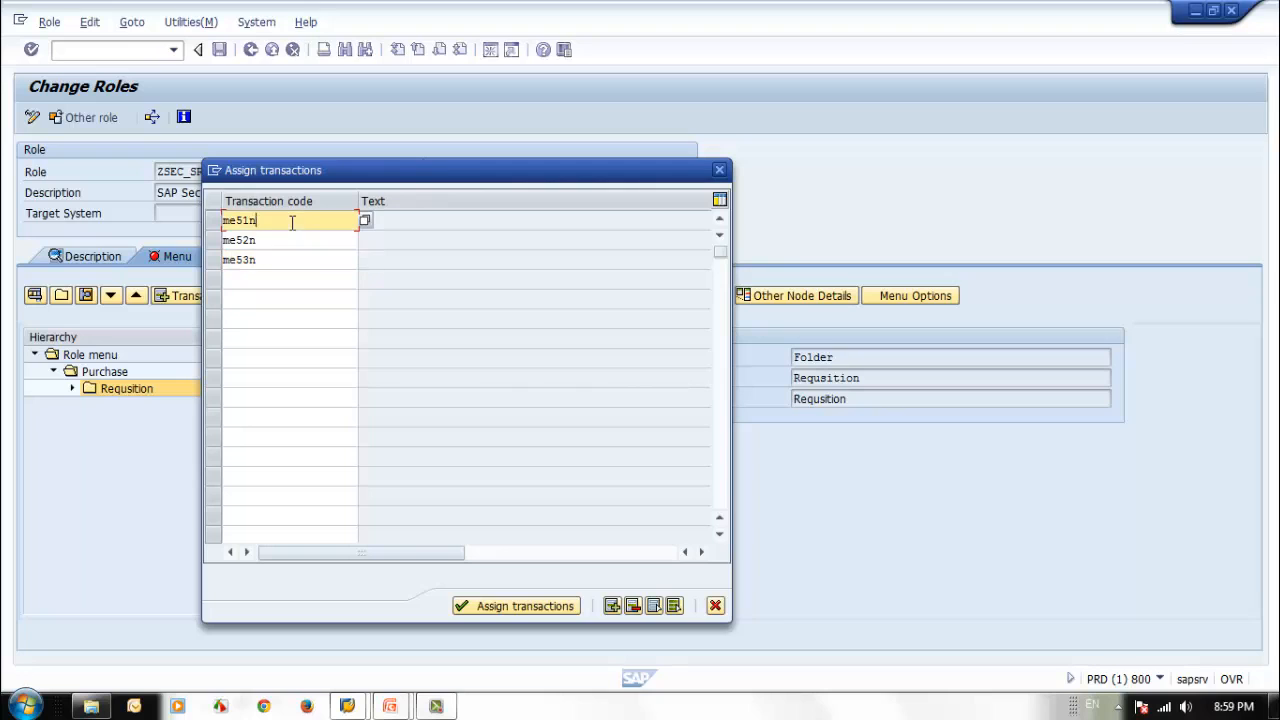
pyautogui.click(291, 241)
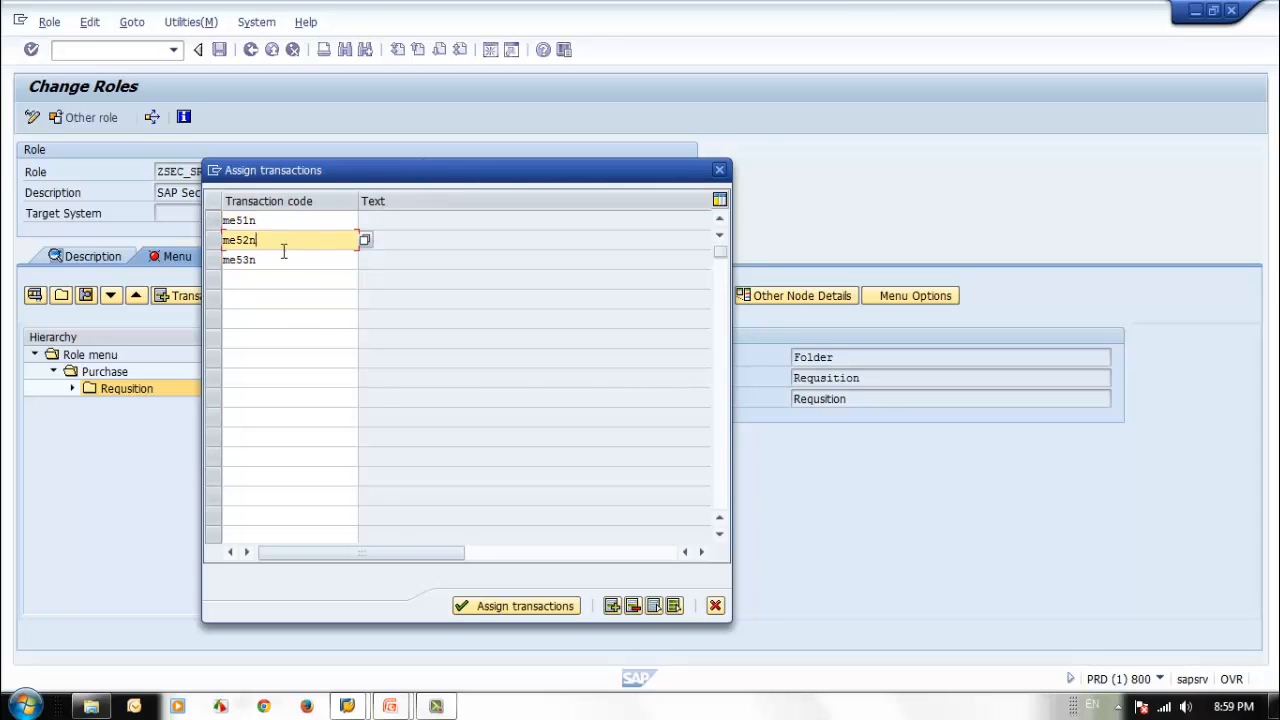
pyautogui.click(283, 262)
pyautogui.click(486, 607)
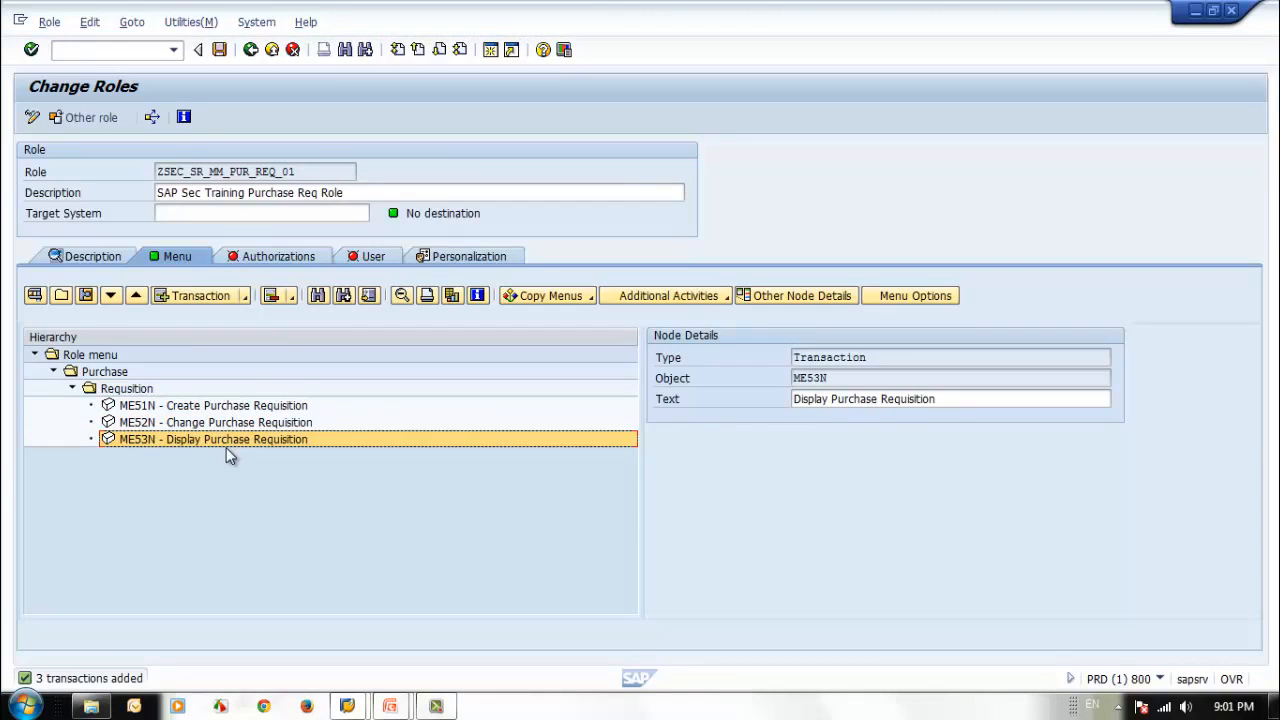
# Open a second session beside the role, view the initial screen of transaction me51 and leave it.
pyautogui.click(110, 391)
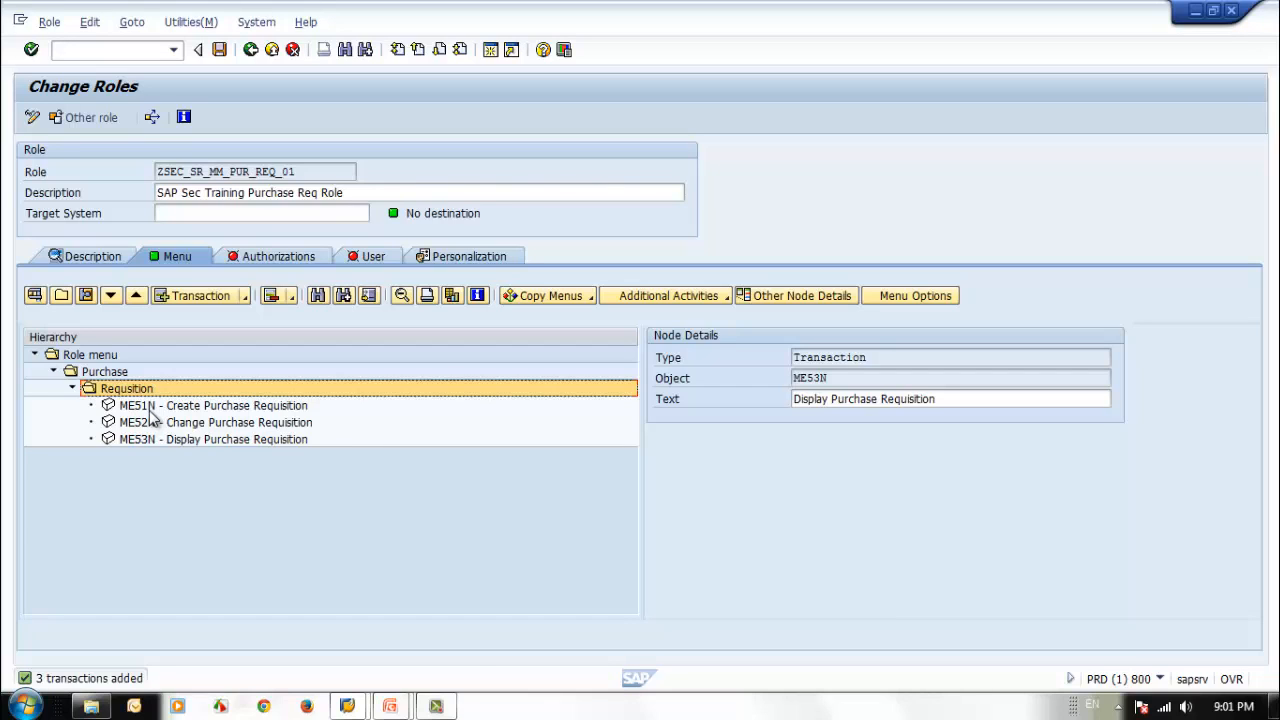
pyautogui.moveTo(352, 712)
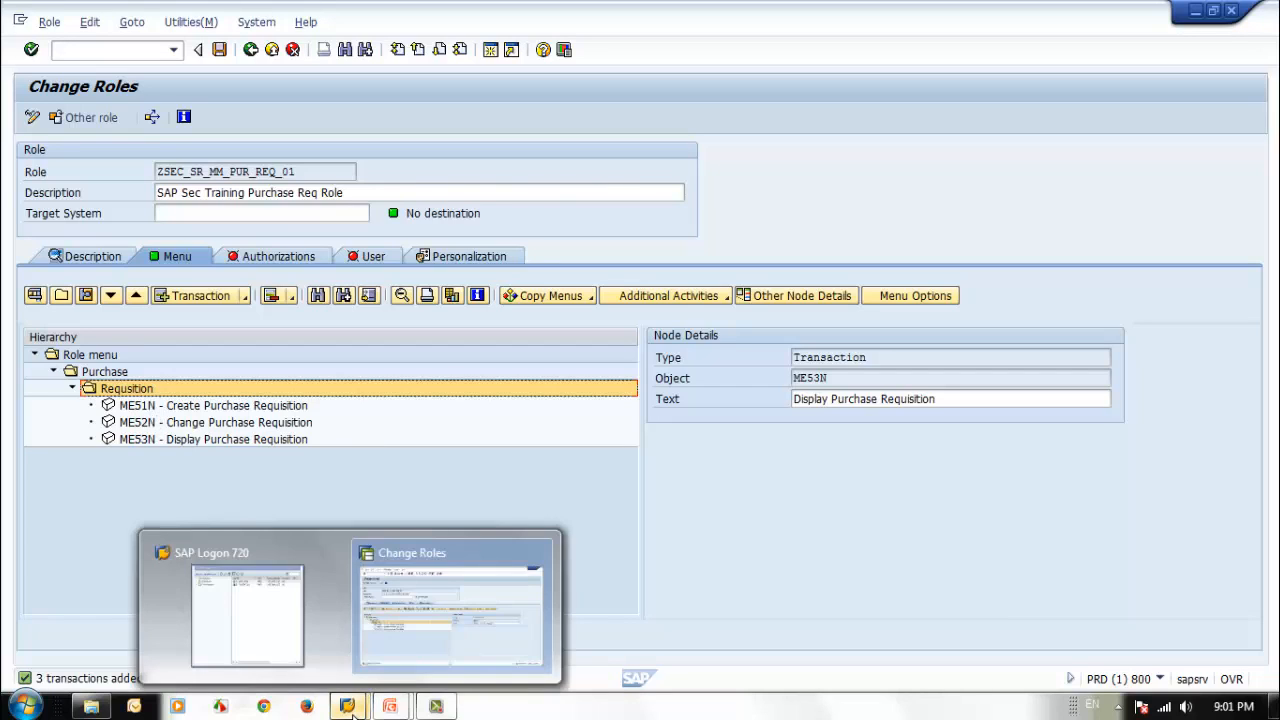
pyautogui.click(435, 658)
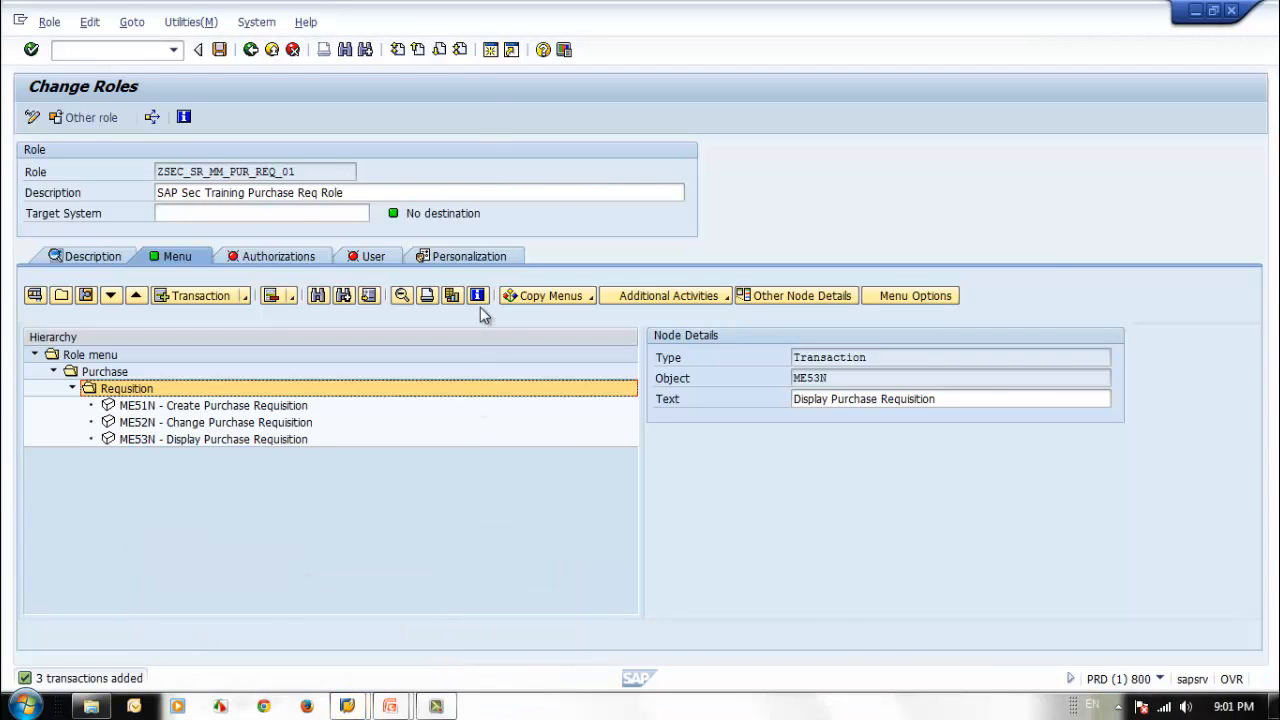
pyautogui.click(489, 52)
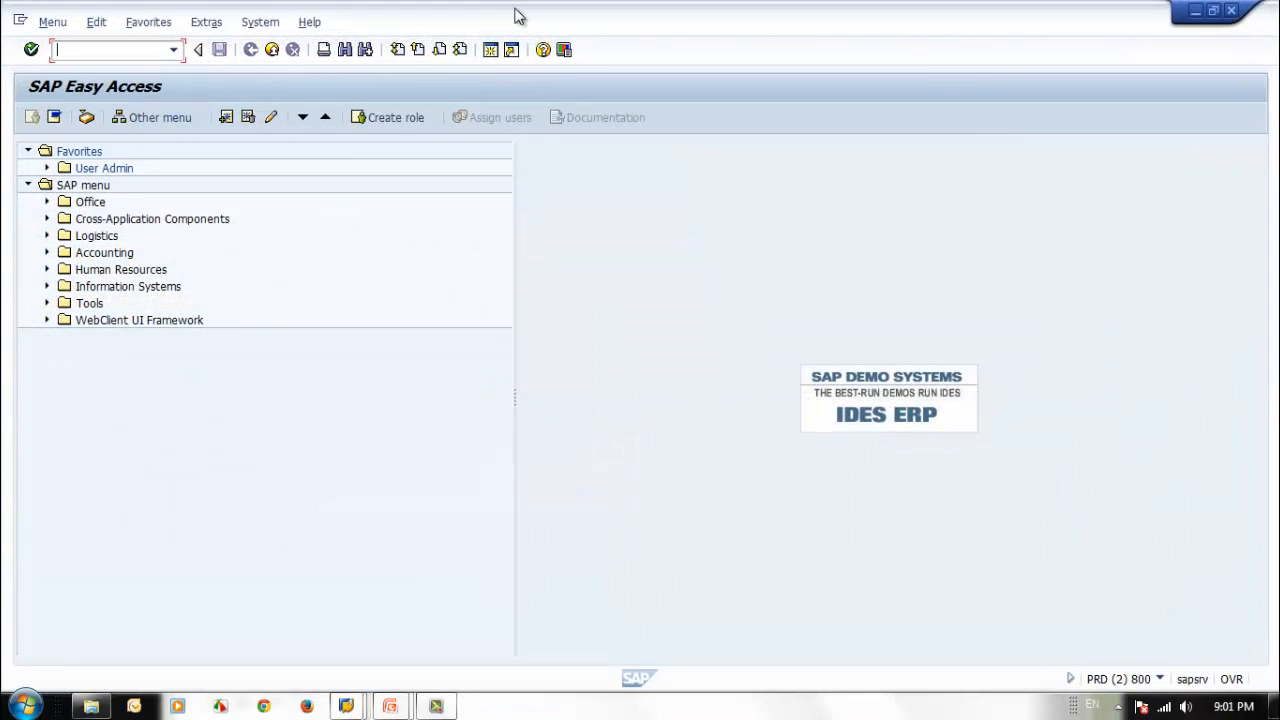
pyautogui.moveTo(518, 16); pyautogui.dragTo(1150, 63)
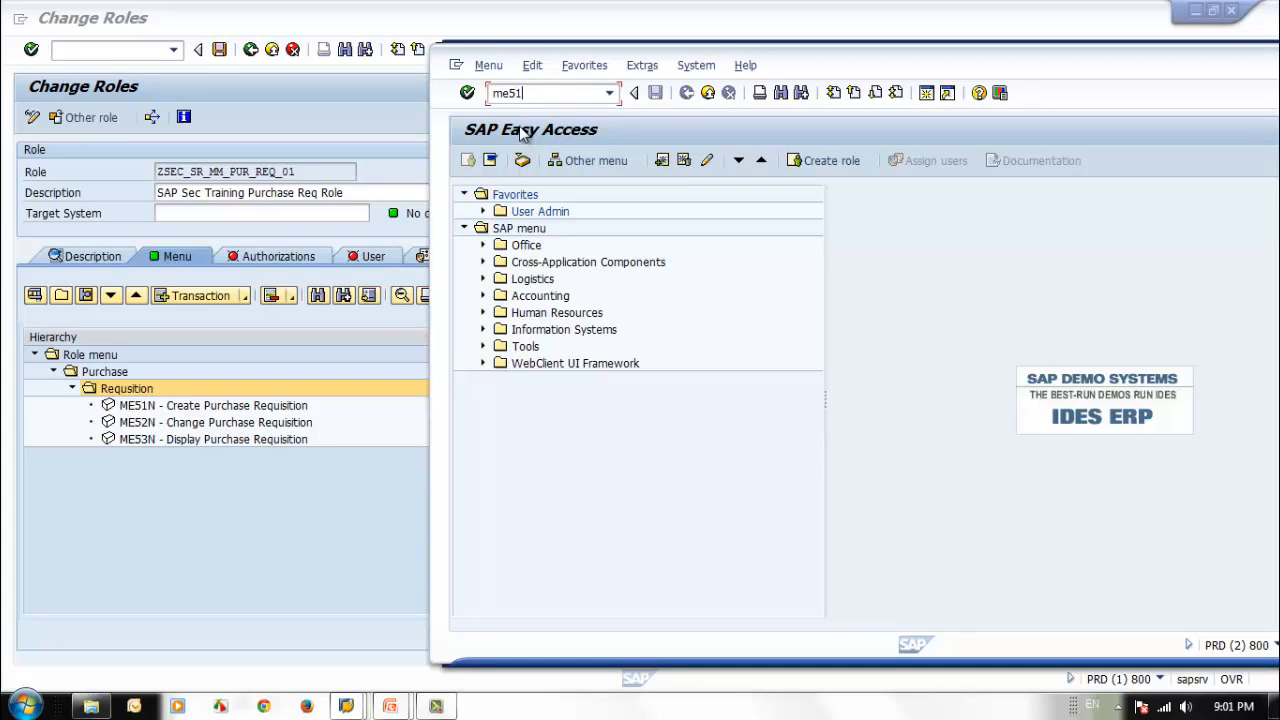
pyautogui.press('Return')
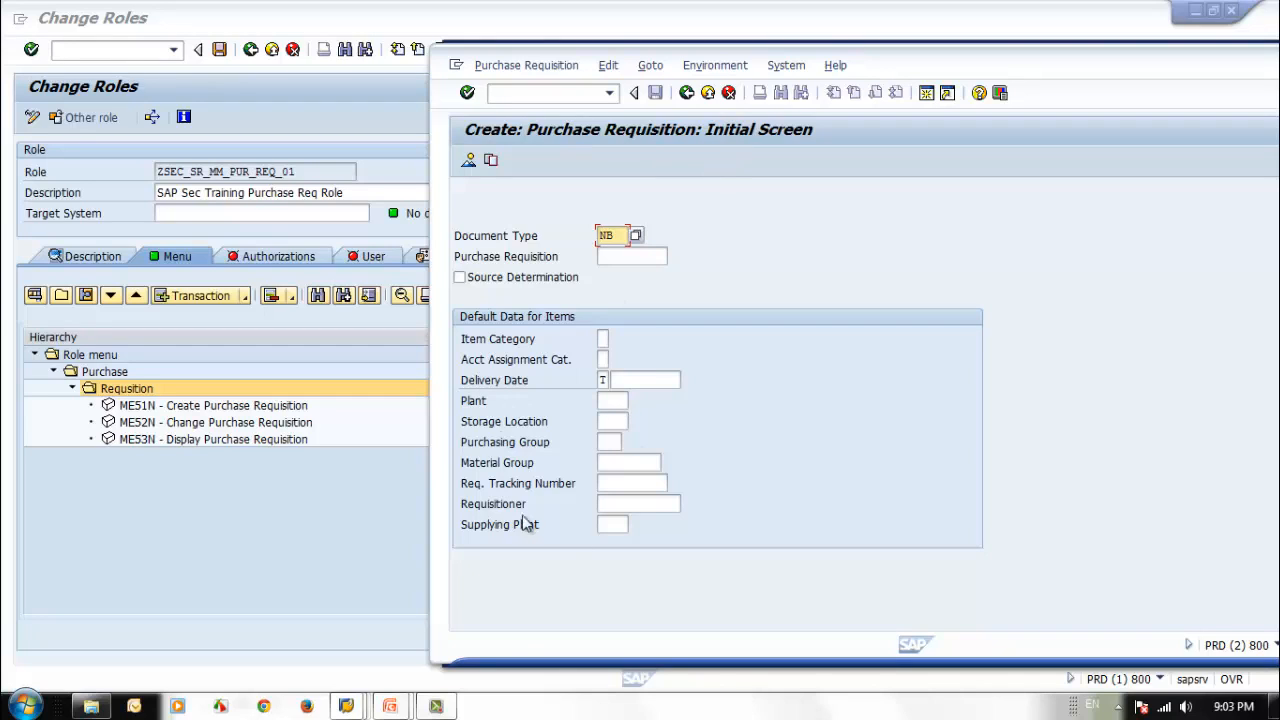
pyautogui.click(686, 92)
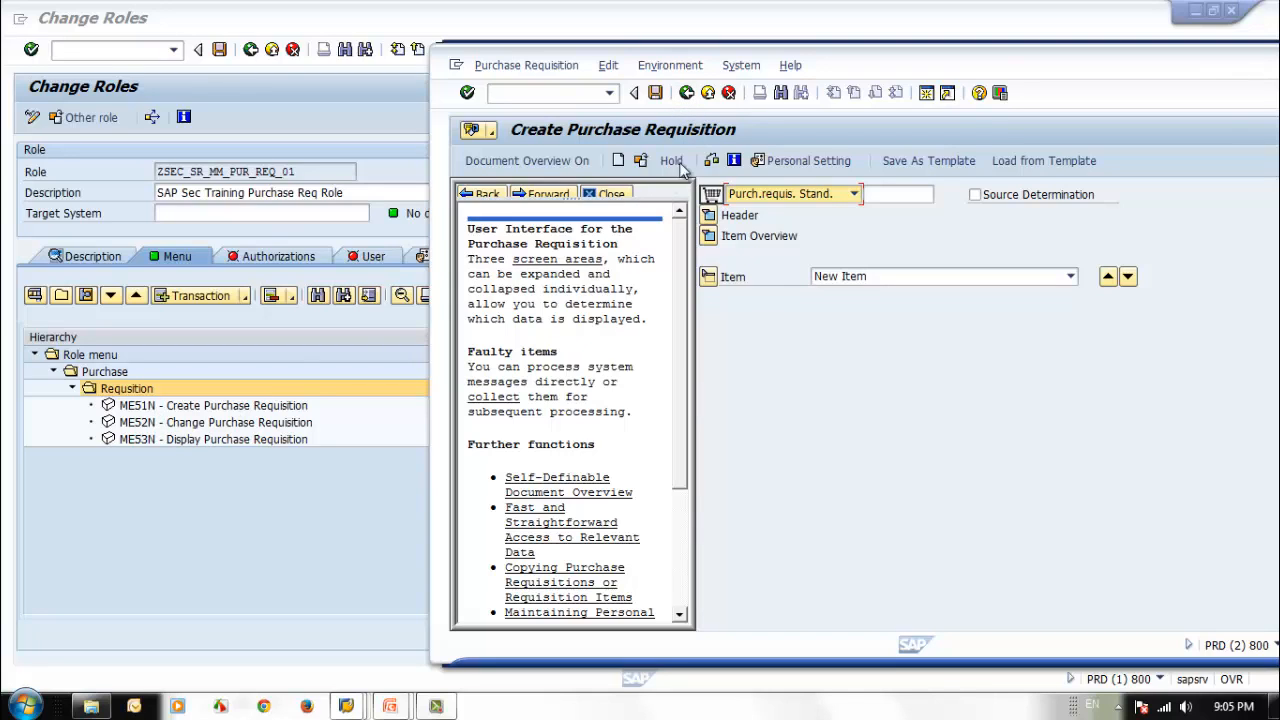
# Leave the Create Purchase Requisition screen in the second session and return to the role.
pyautogui.click(686, 92)
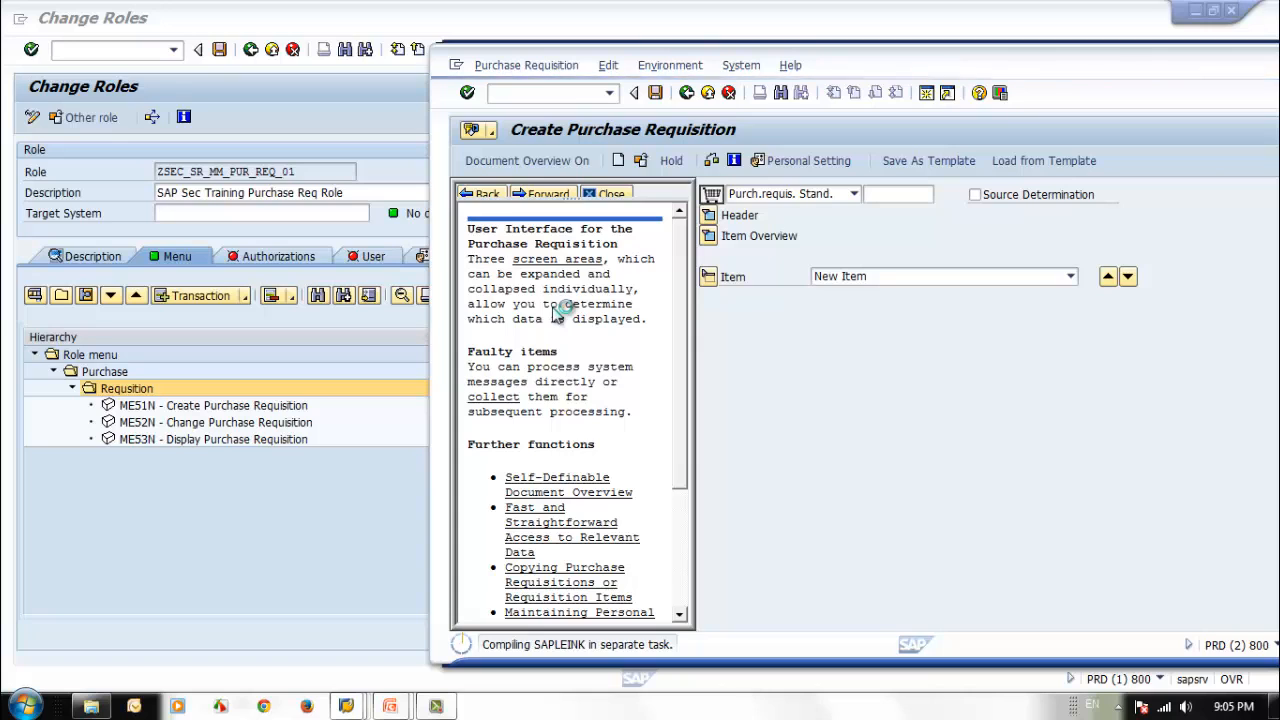
pyautogui.click(338, 530)
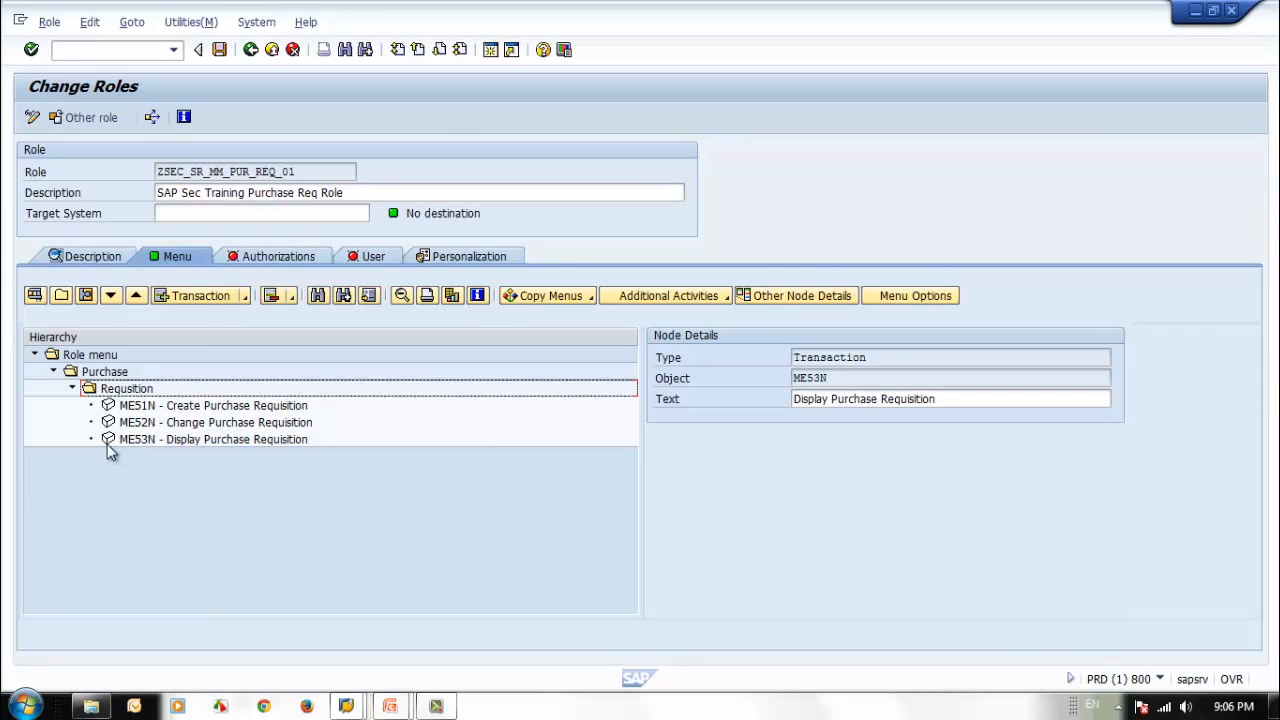
# Save the role ZSEC_SR_MM_PUR_REQ_01 and open its authorization data for changing.
pyautogui.click(280, 257)
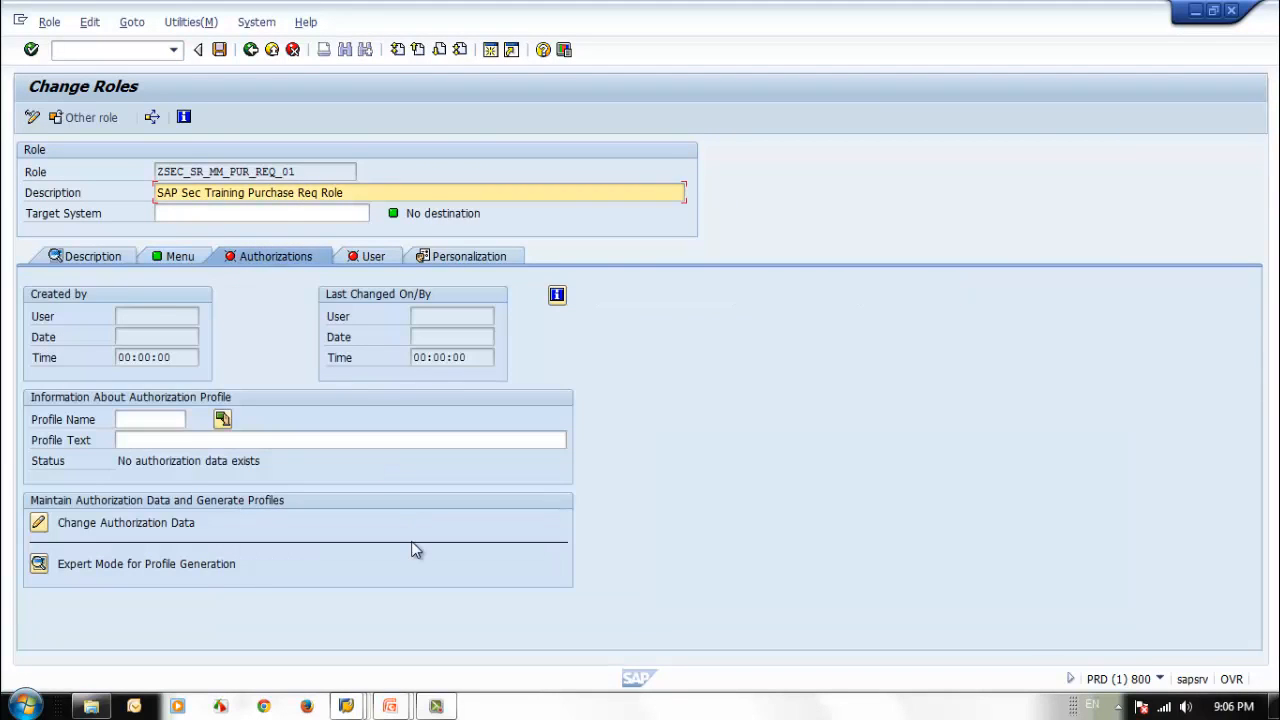
pyautogui.click(38, 522)
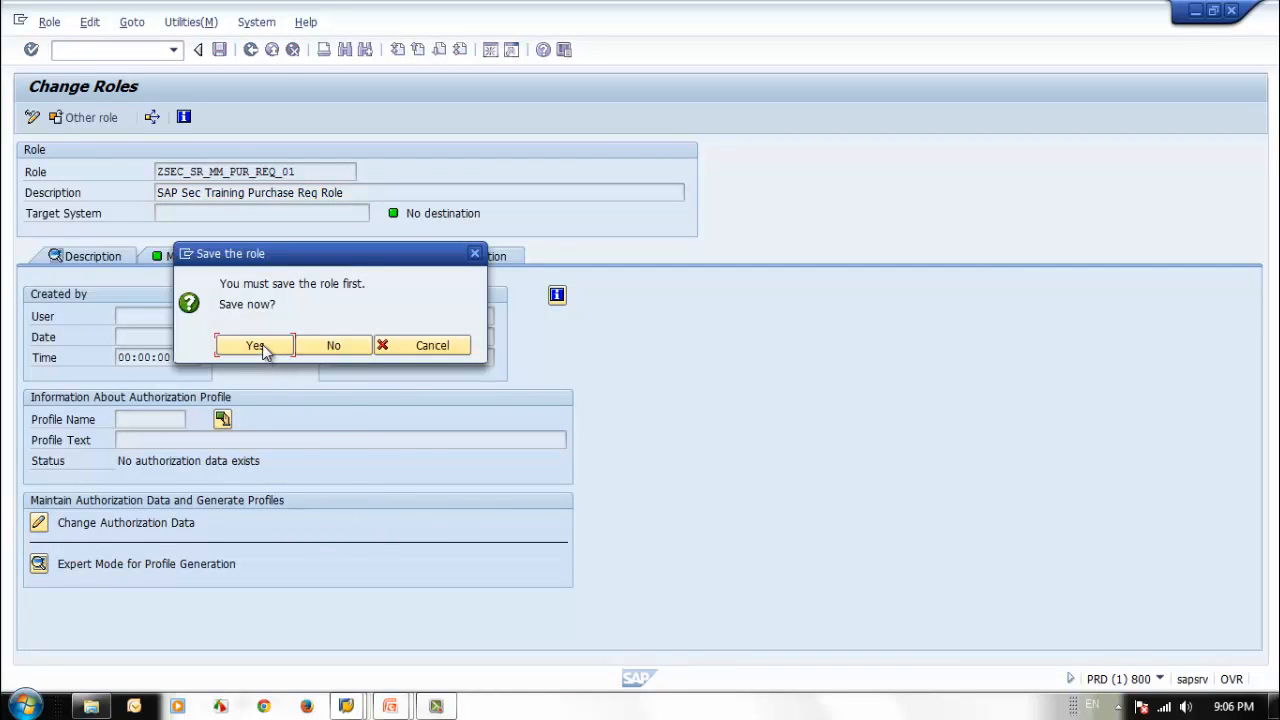
pyautogui.click(388, 345)
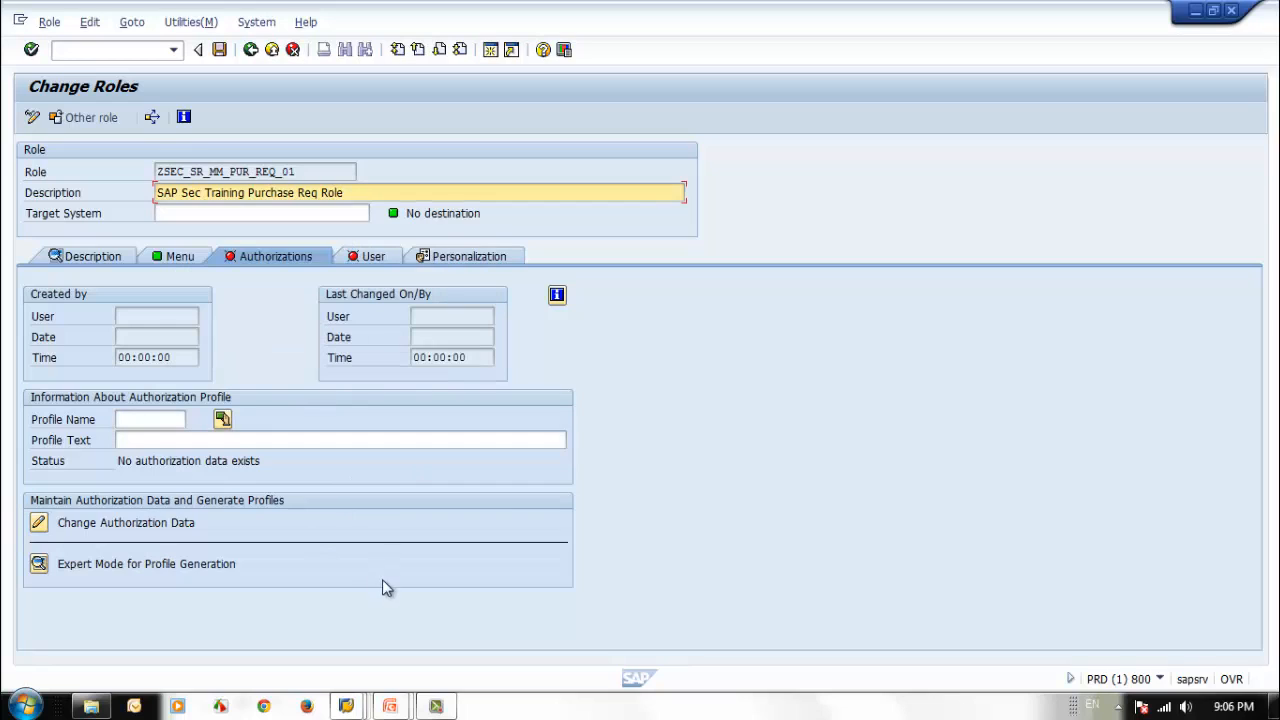
pyautogui.click(38, 524)
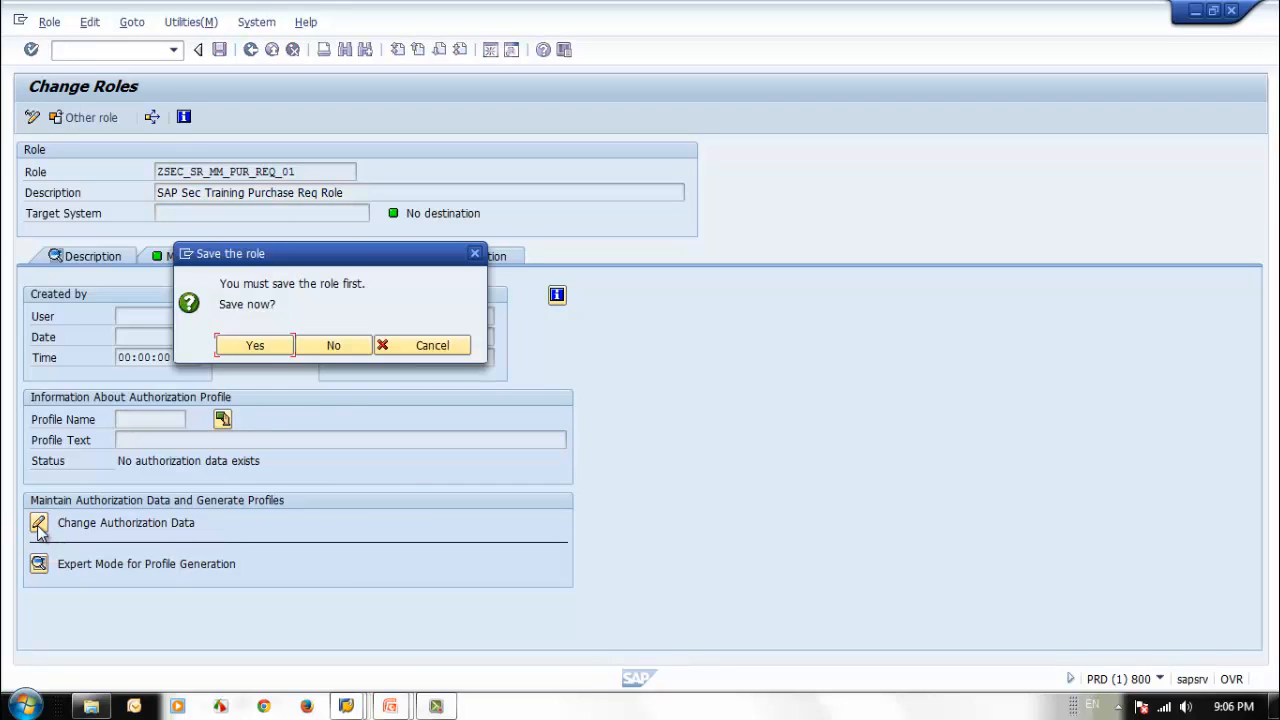
pyautogui.click(250, 346)
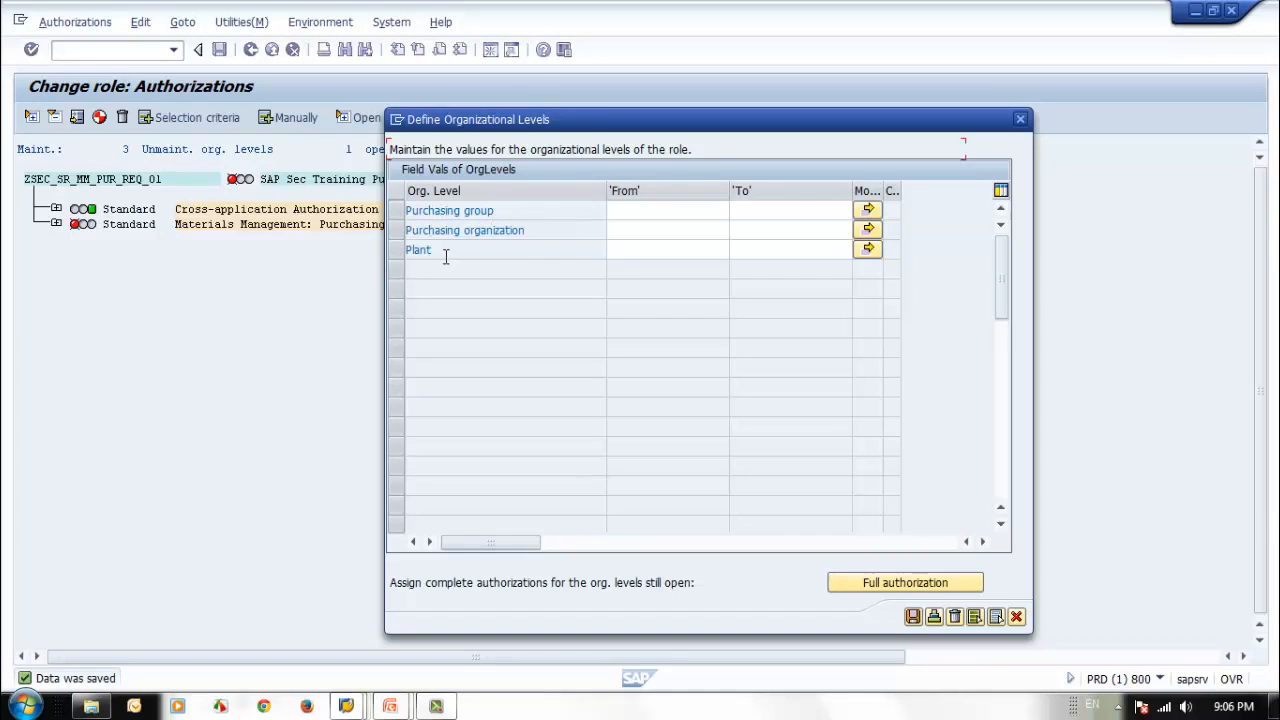
# Assign full authorization to the purchasing group, purchasing organization and plant organizational levels and save them.
pyautogui.click(903, 586)
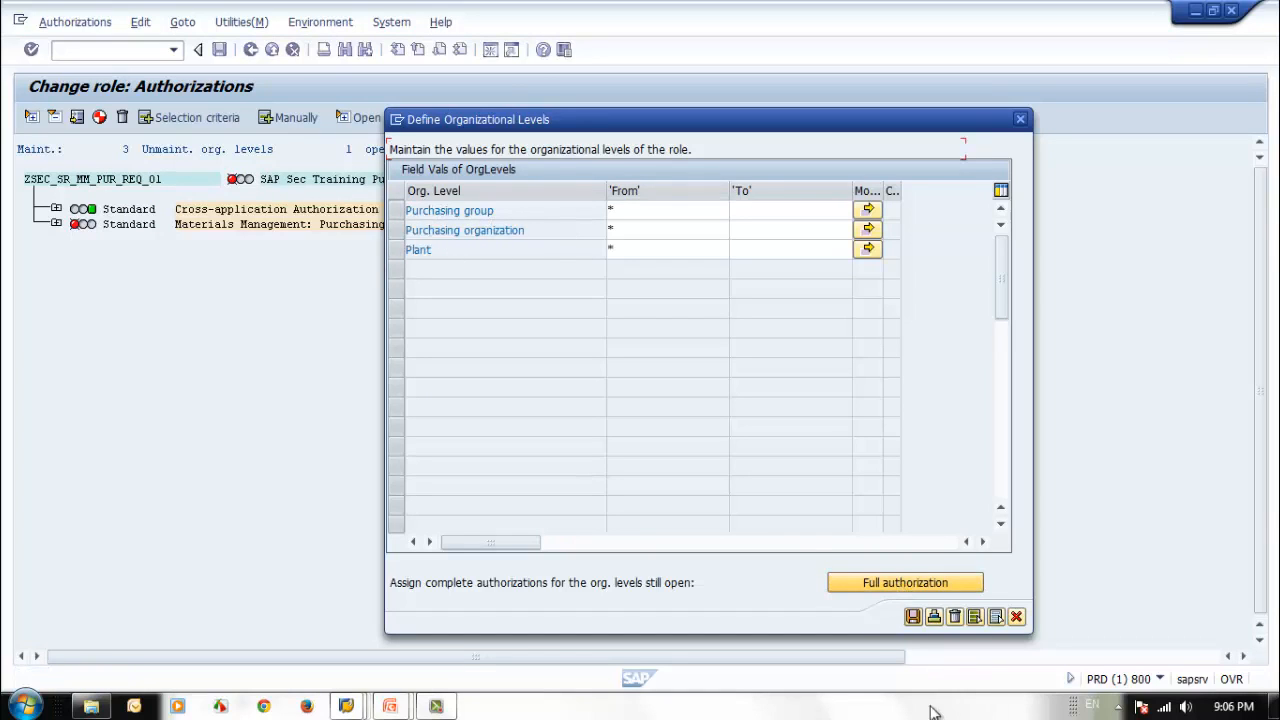
pyautogui.click(912, 617)
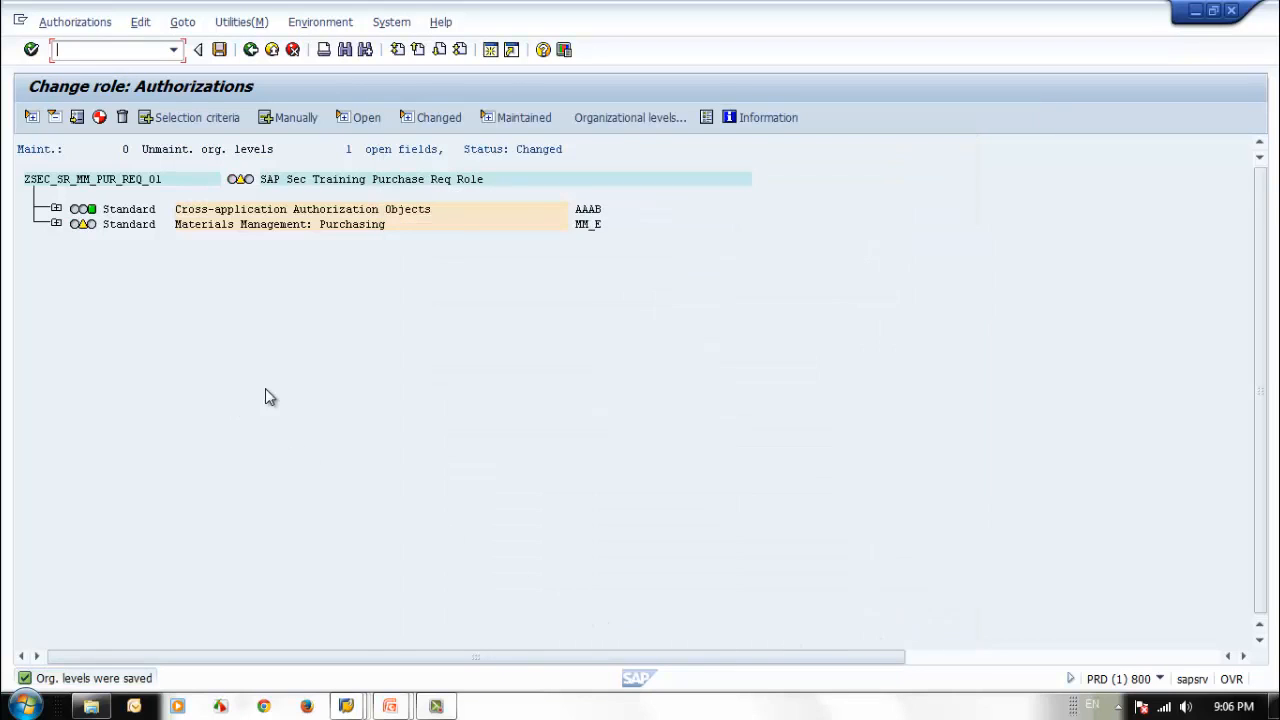
# Expand the Document Type in Purchase Requisition authorization under Materials Management: Purchasing and read the help for its Purchasing Document Type field.
pyautogui.click(57, 226)
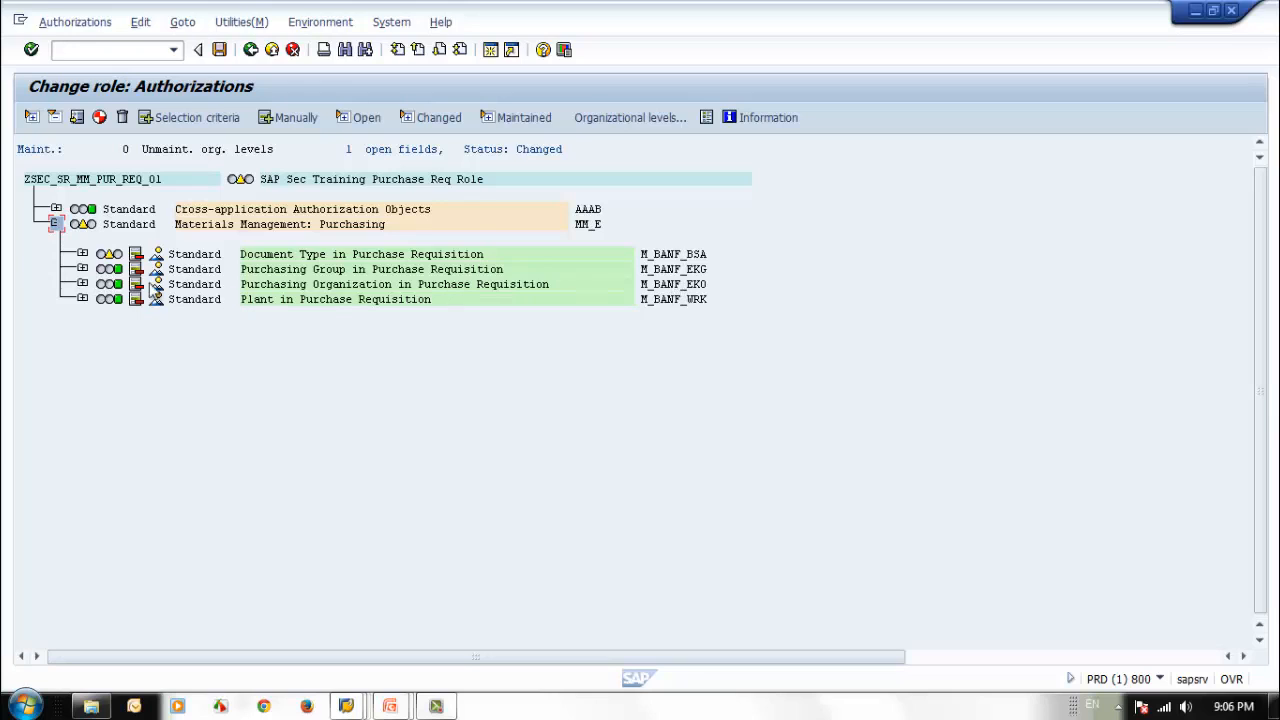
pyautogui.click(82, 254)
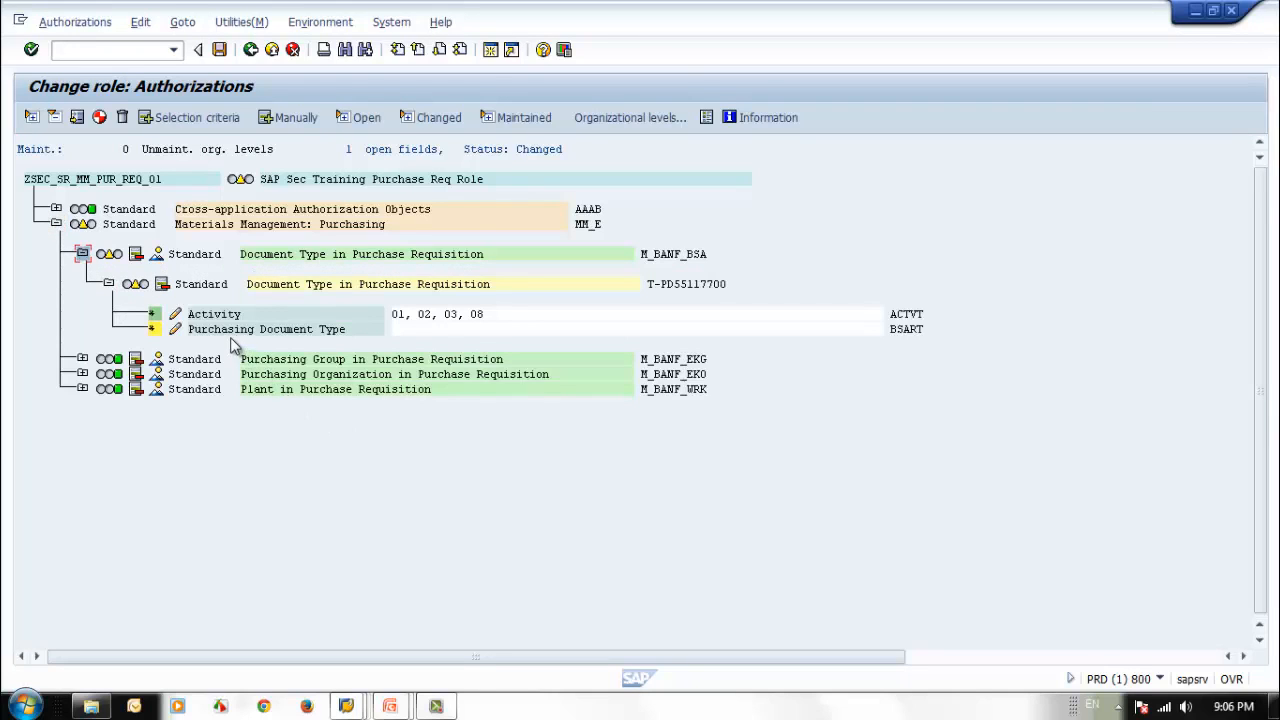
pyautogui.click(303, 333)
pyautogui.press('F1')
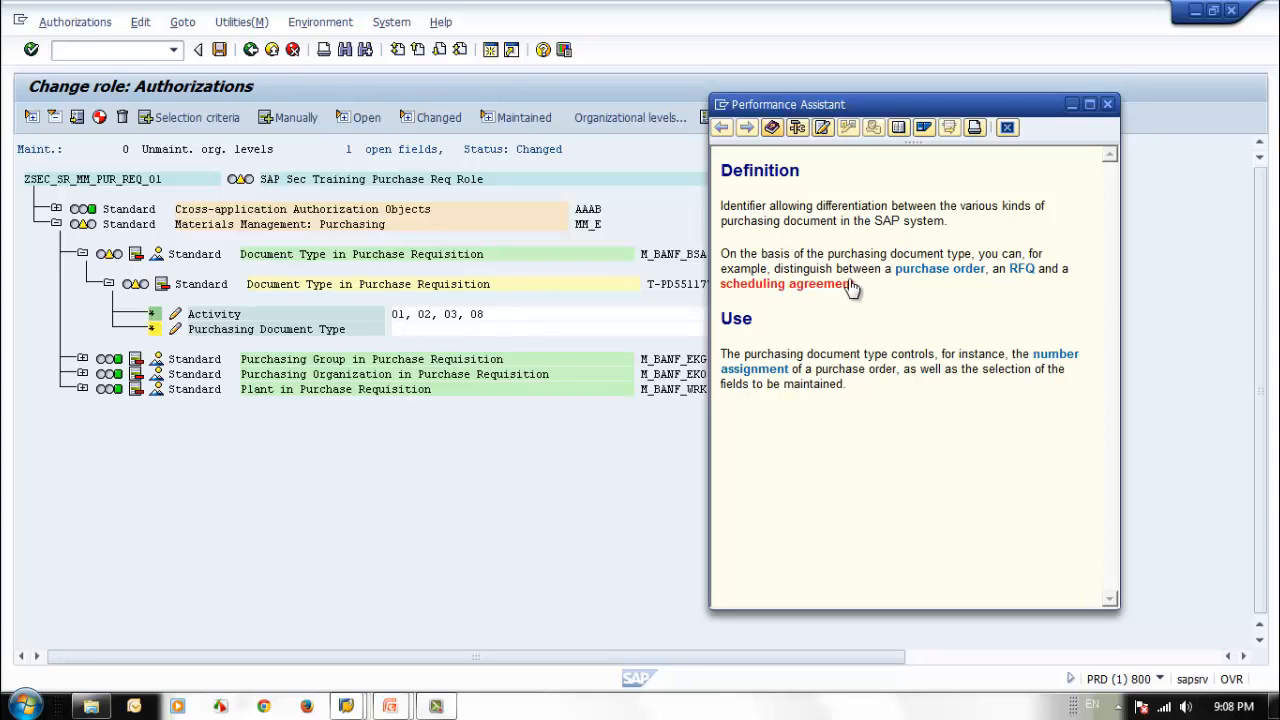
pyautogui.click(1107, 104)
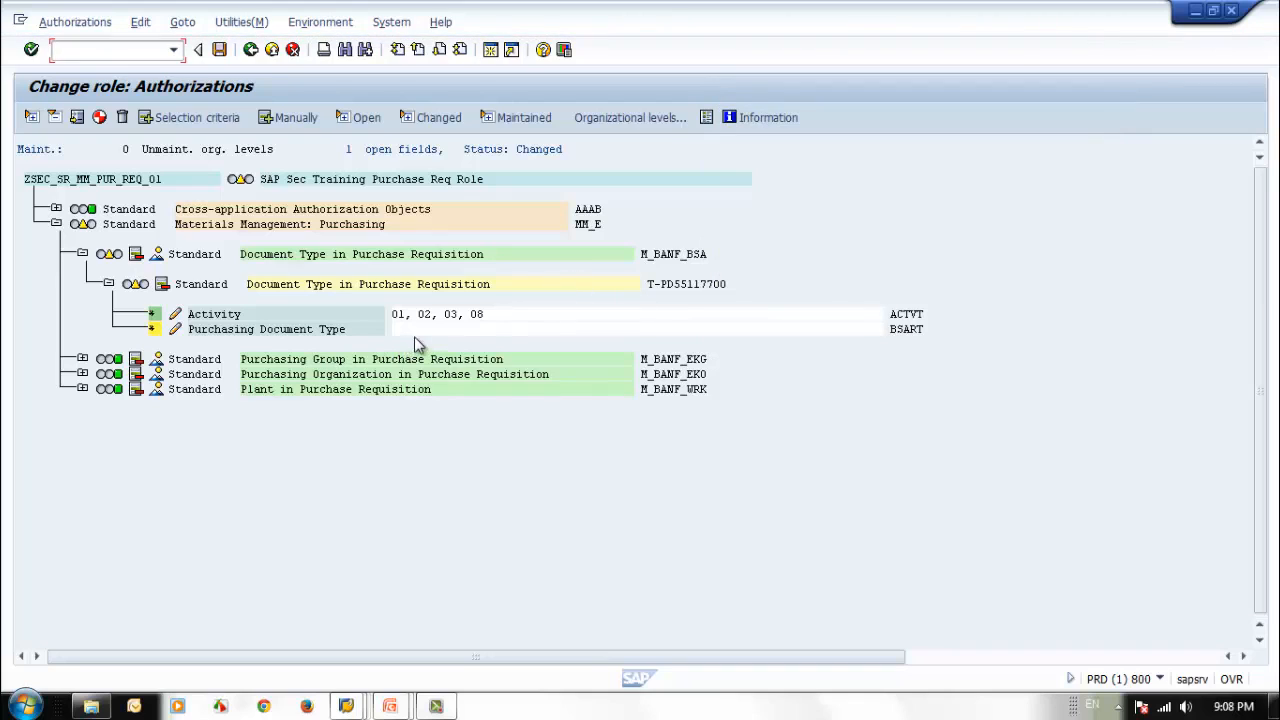
# Give the Purchasing Document Type field full authorization (*) and collapse the Materials Management: Purchasing node.
pyautogui.click(152, 330)
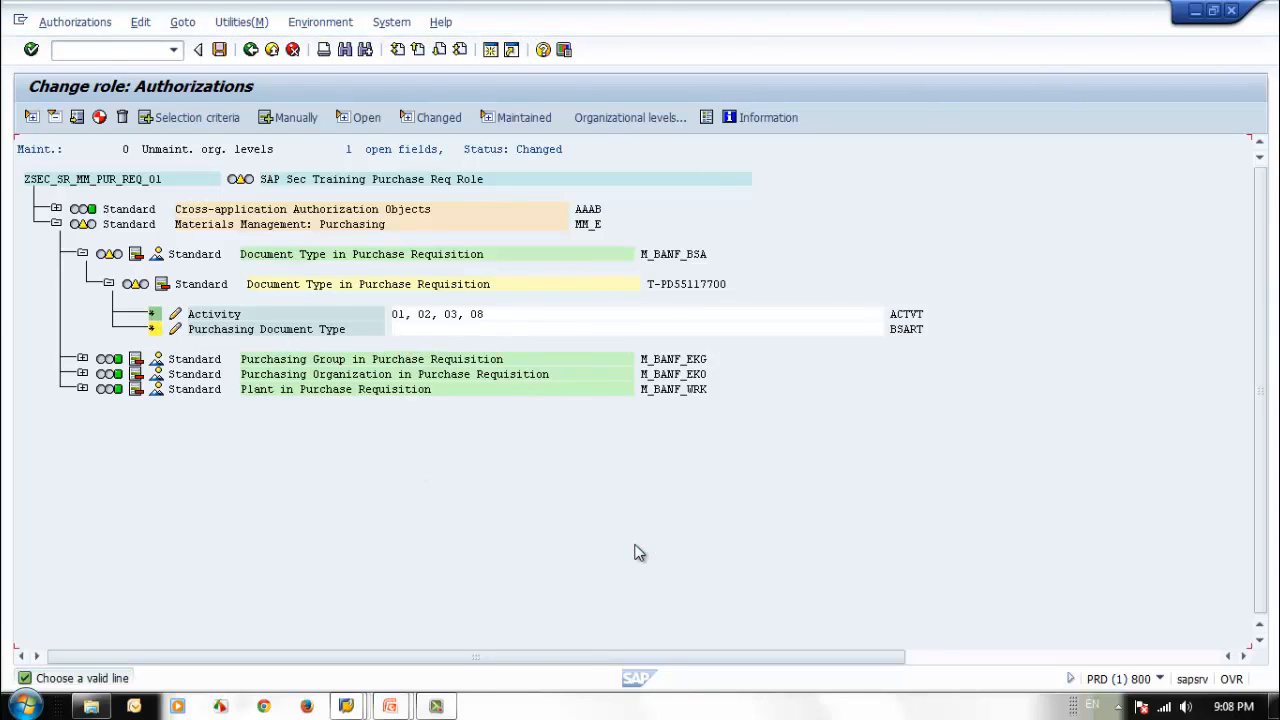
pyautogui.click(155, 332)
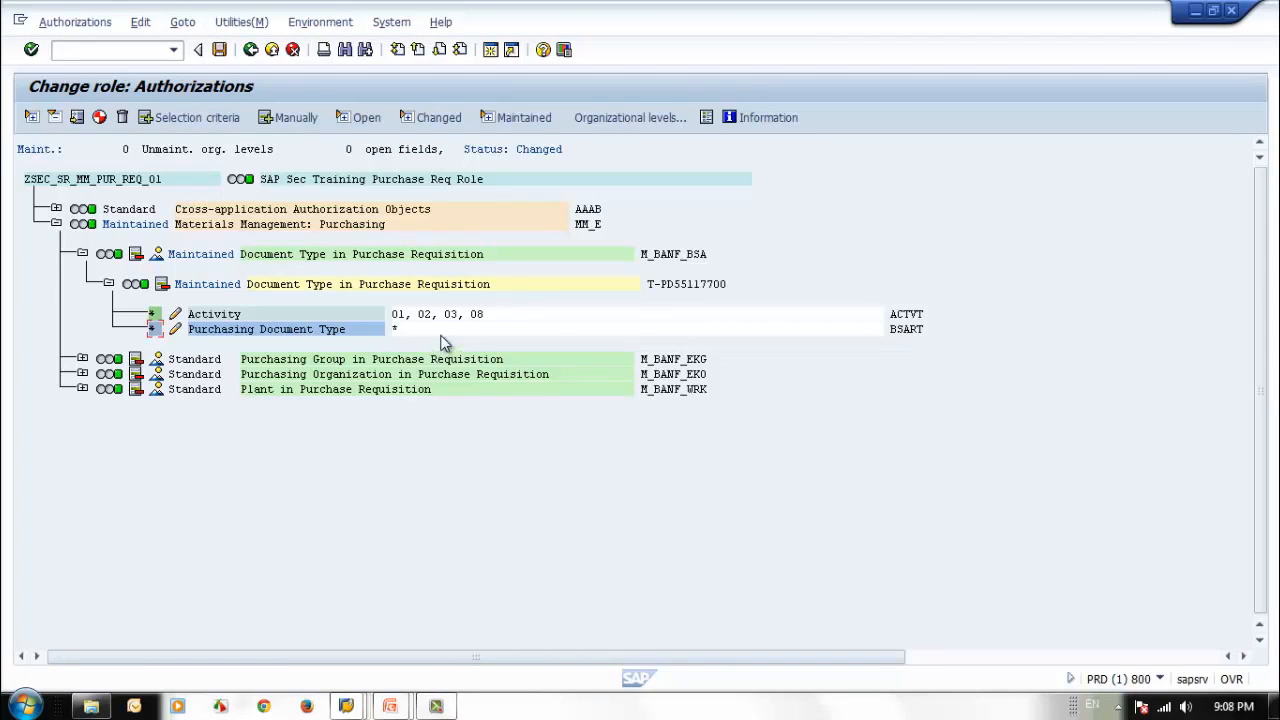
pyautogui.click(56, 224)
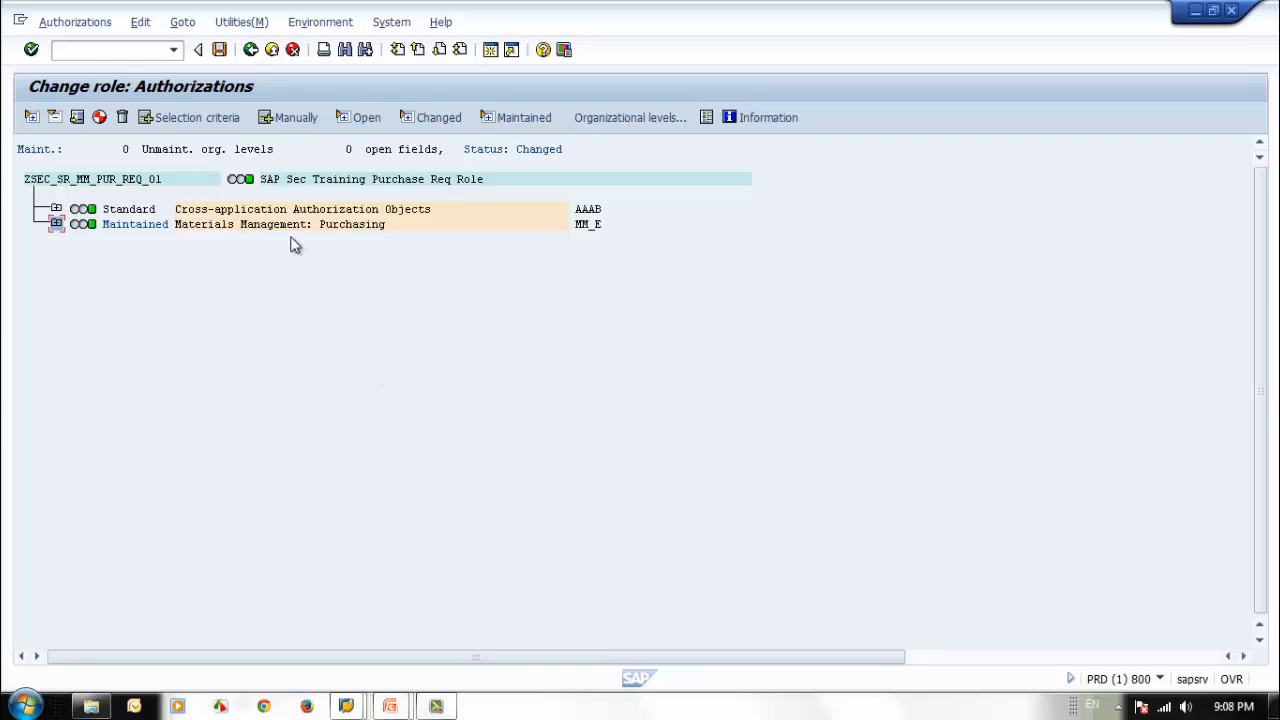
# Save the authorizations with the default profile name and generate the profile, returning to the role.
pyautogui.click(219, 49)
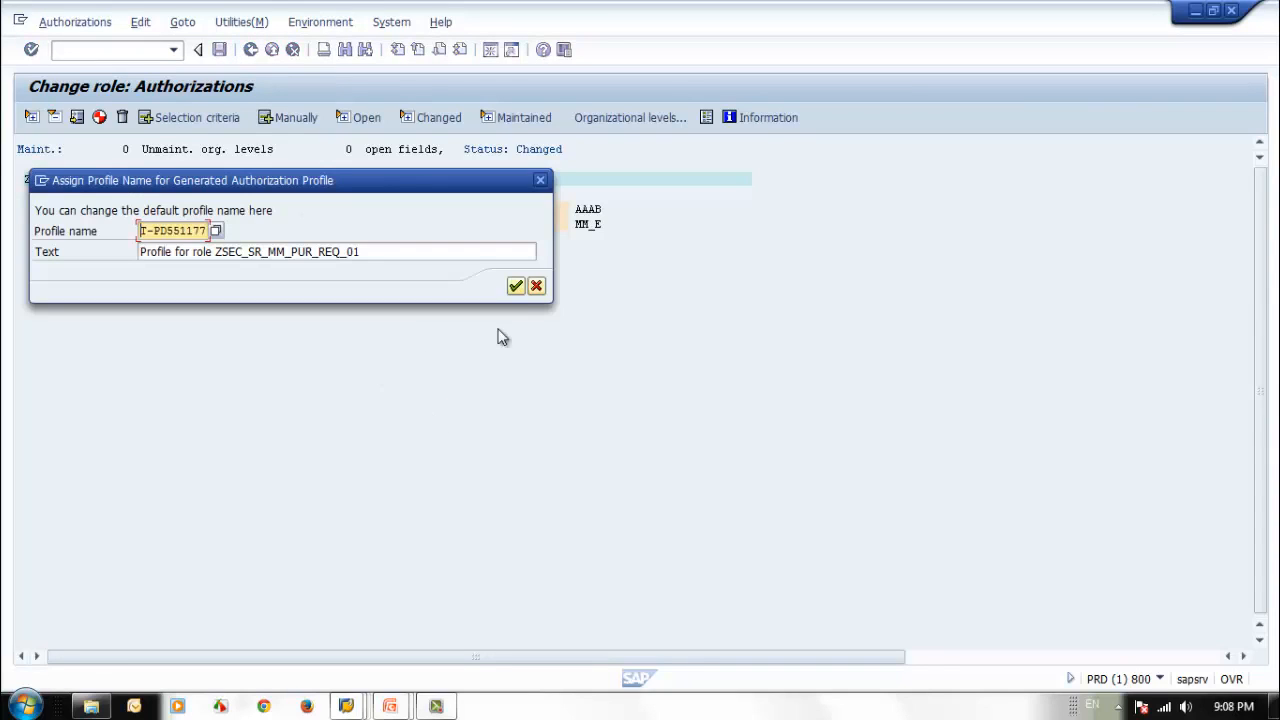
pyautogui.click(516, 286)
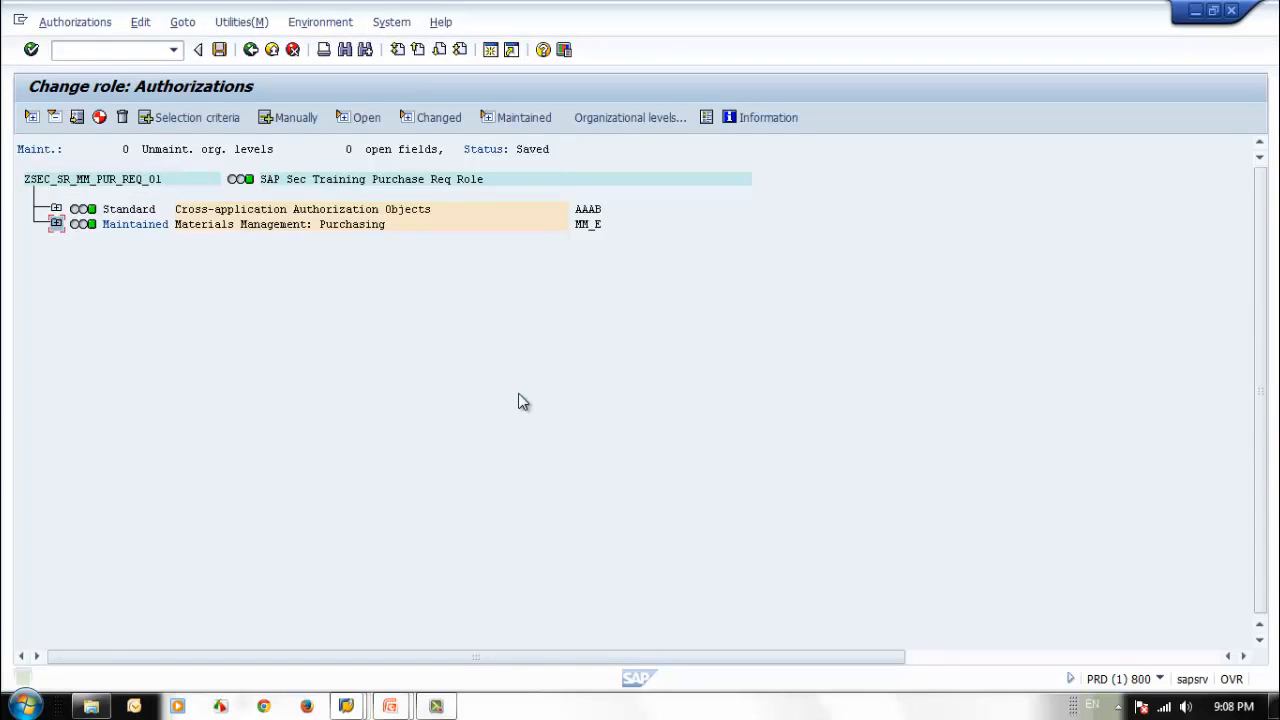
pyautogui.click(100, 118)
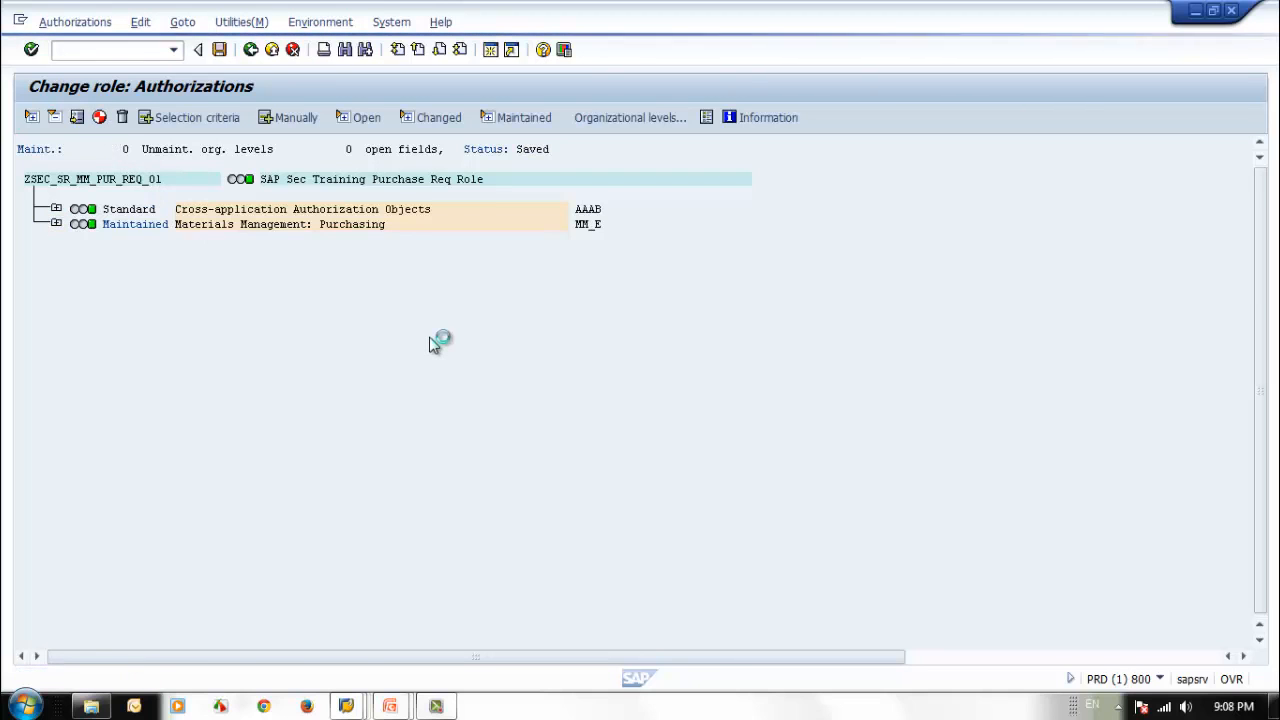
pyautogui.click(250, 50)
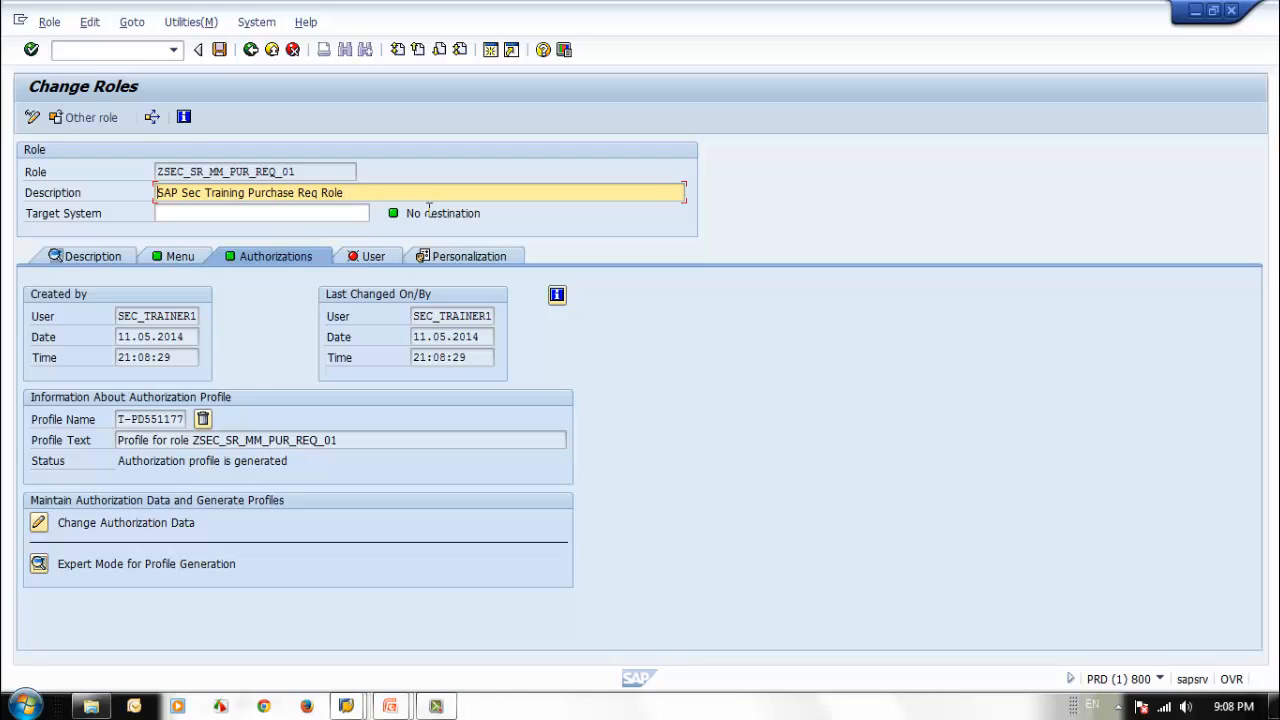
# Leave the requisition role and start a new single role named ZSEC_SR_MM_PUR_ORD_01.
pyautogui.click(178, 256)
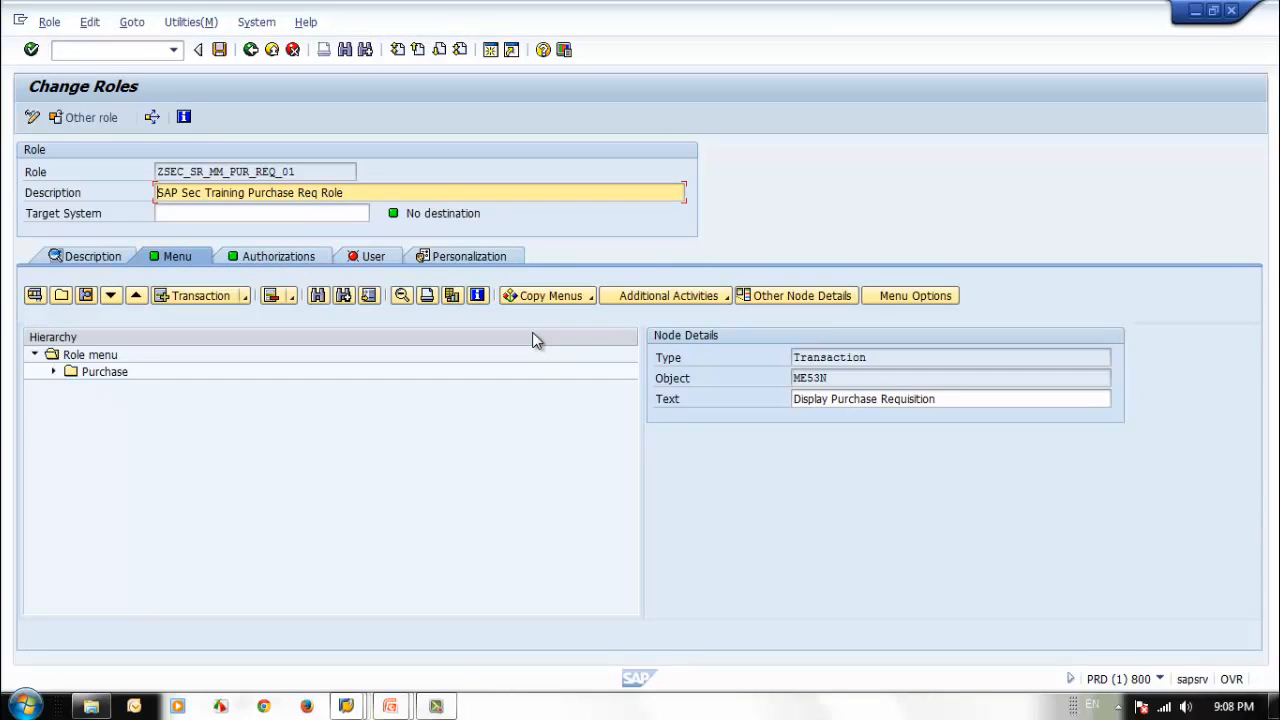
pyautogui.click(250, 50)
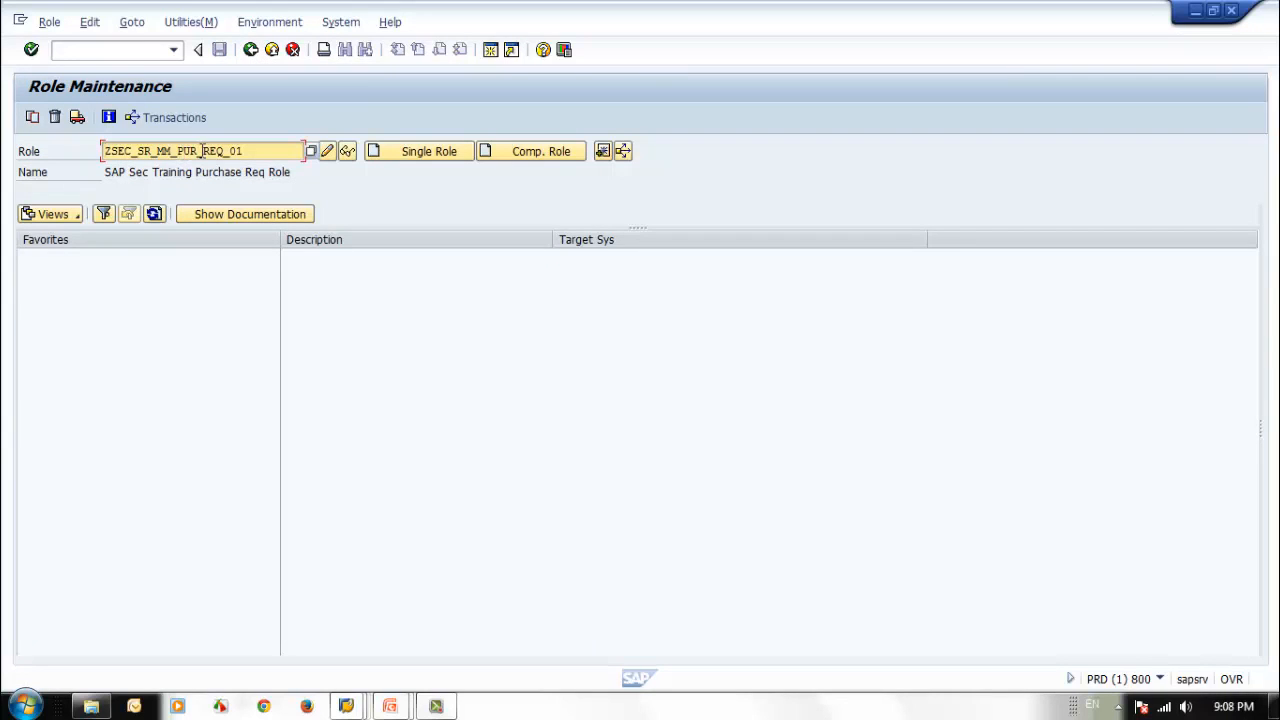
pyautogui.moveTo(202, 150); pyautogui.dragTo(263, 150)
pyautogui.press('BackSpace')
pyautogui.write('ORD_01')
pyautogui.click(423, 155)
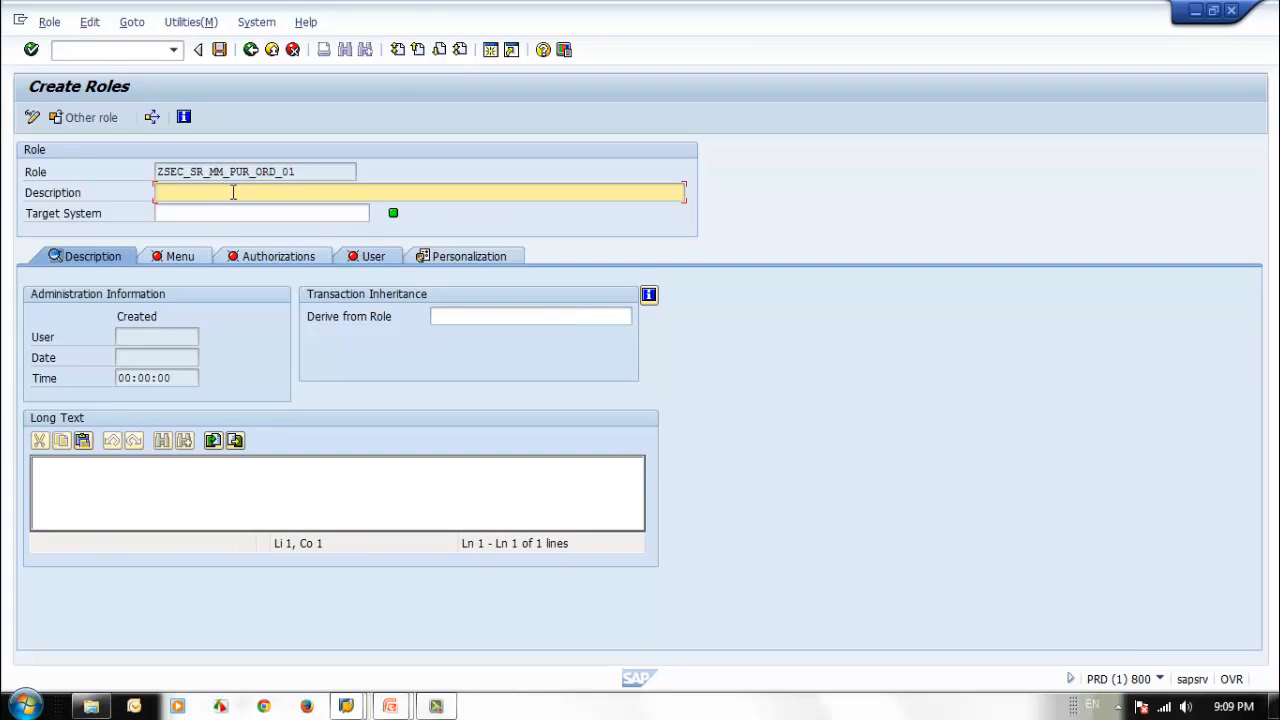
# Enter the role description "SAP Sec Training - Purchase Order Role".
pyautogui.write('SAP Sec Training - Purchase')
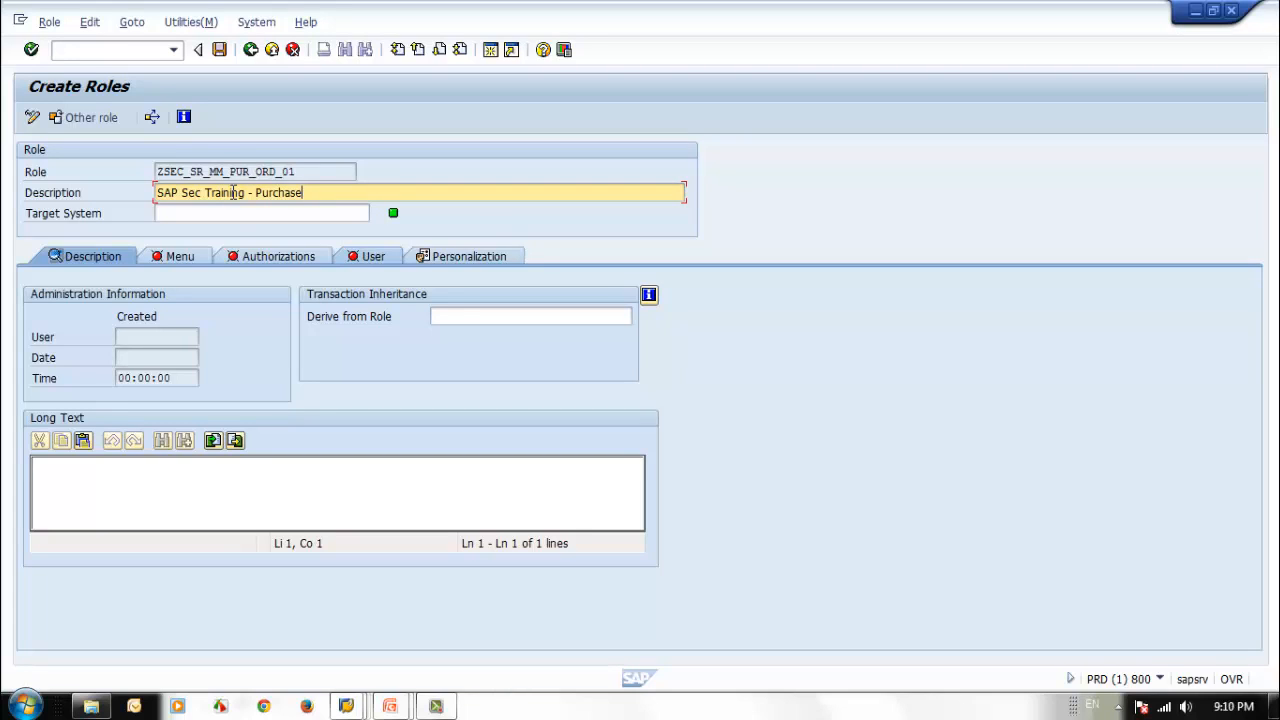
pyautogui.write('Order Role')
# Enter the long text "This is the role to create purchase order." and, on a second line, "This role was created ref # SAP Sec Training".
pyautogui.click(147, 507)
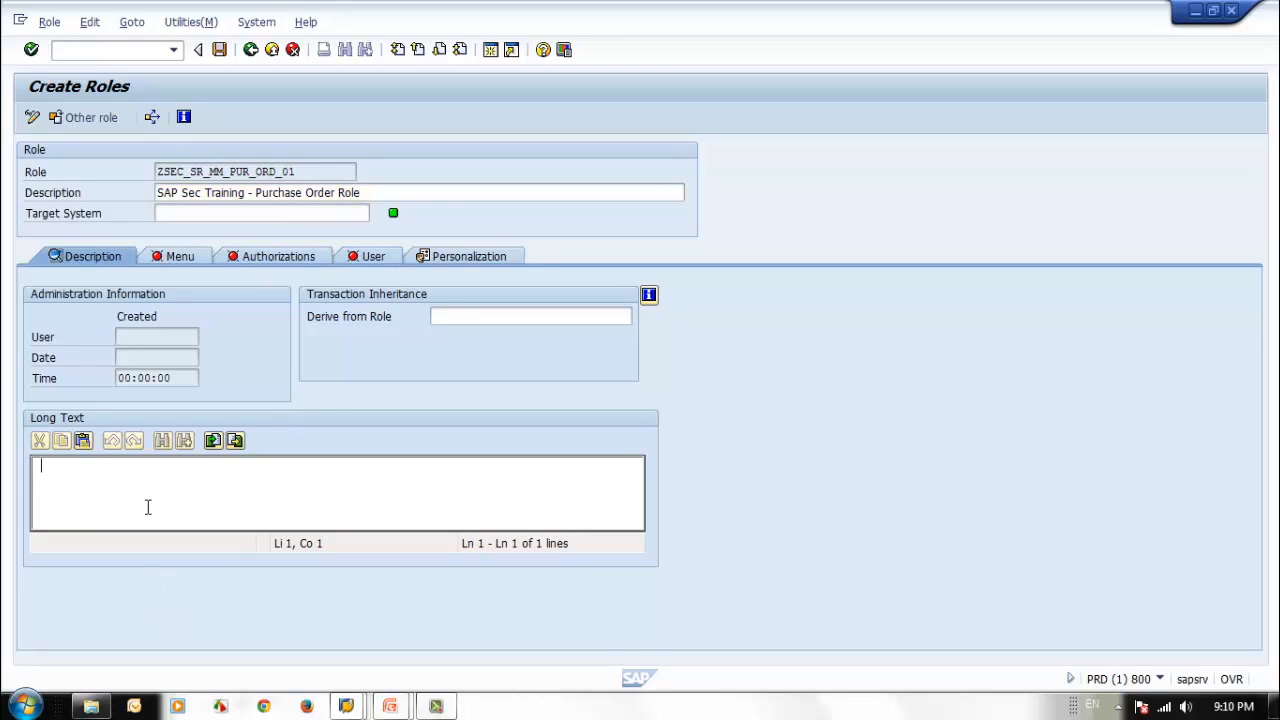
pyautogui.write('Thi')
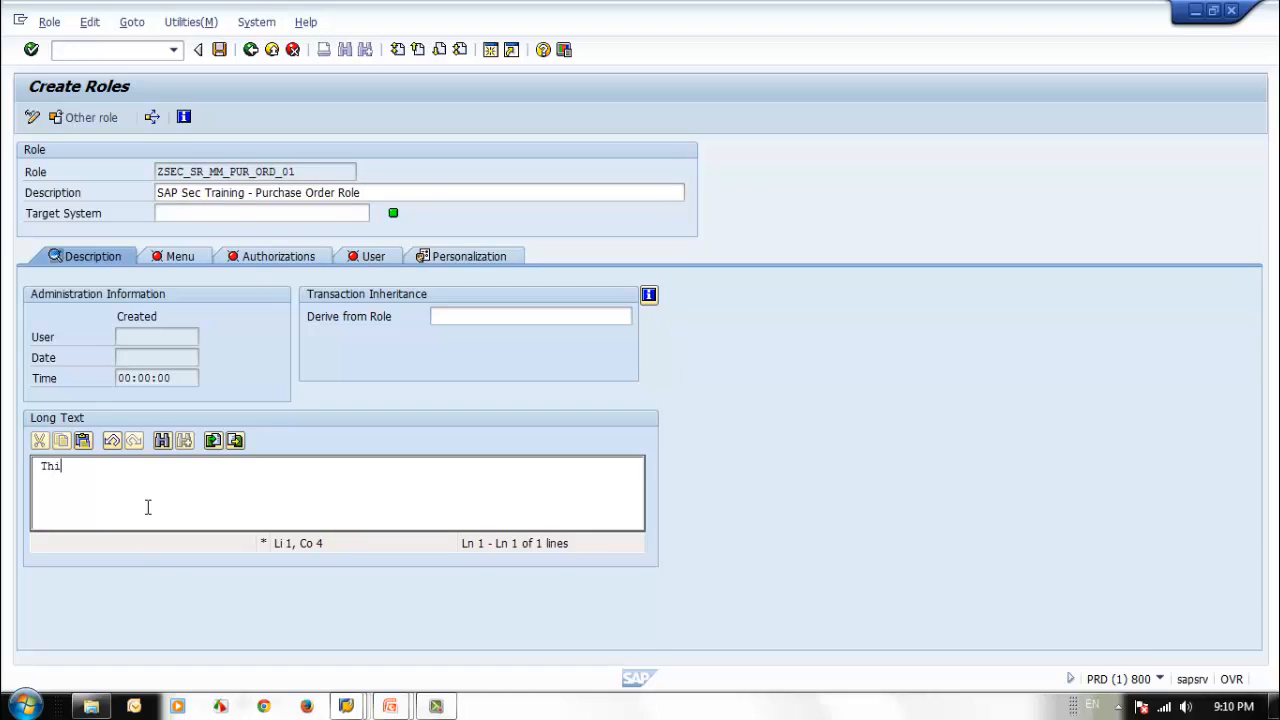
pyautogui.write('s is the role to create pruchase')
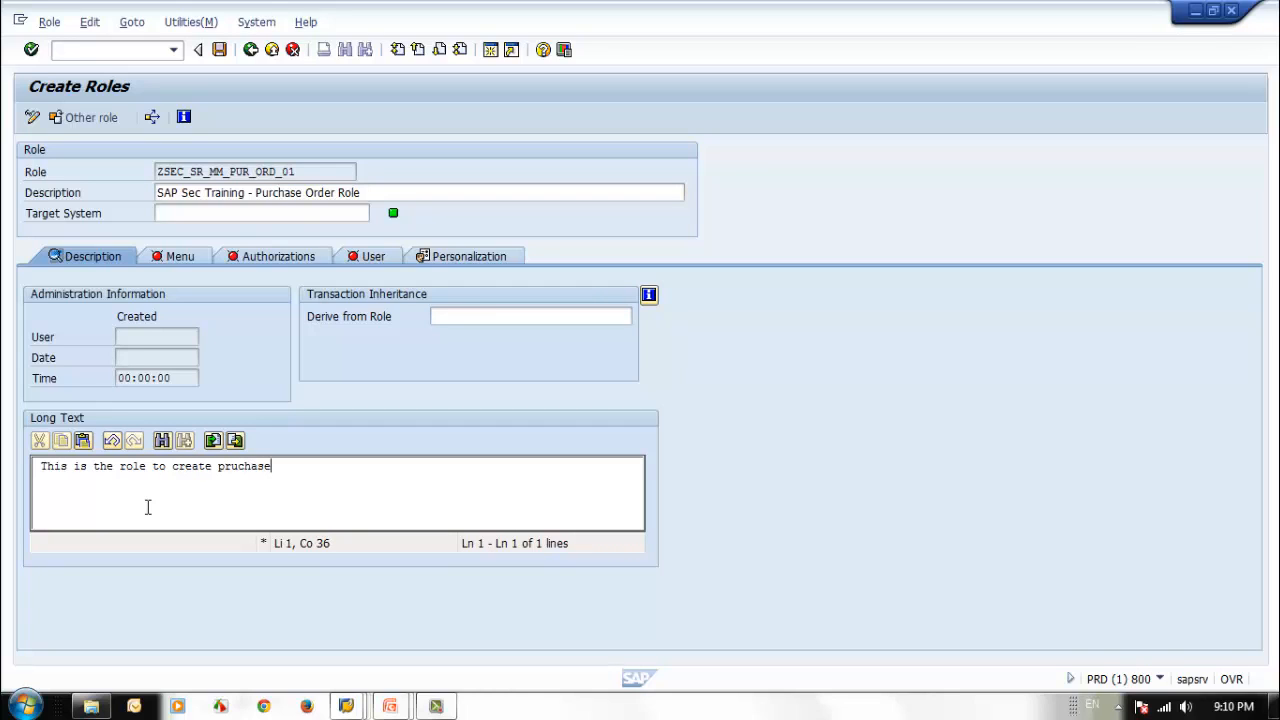
pyautogui.press('BackSpace')
pyautogui.press('BackSpace')
pyautogui.press('BackSpace')
pyautogui.press('BackSpace')
pyautogui.press('BackSpace')
pyautogui.press('BackSpace')
pyautogui.write('urchase order.')
pyautogui.press('Return')
pyautogui.write('This role was')
pyautogui.press('BackSpace')
pyautogui.write('as created ')
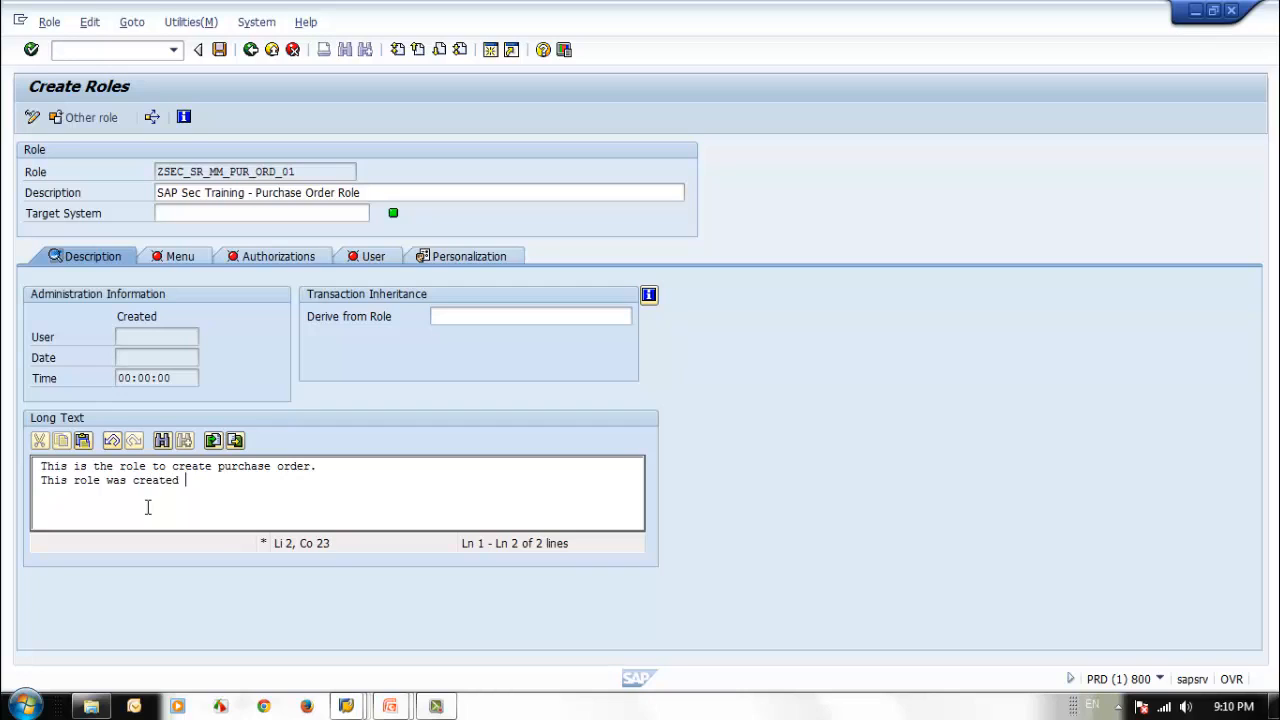
pyautogui.write('ref # SAP Sec Training')
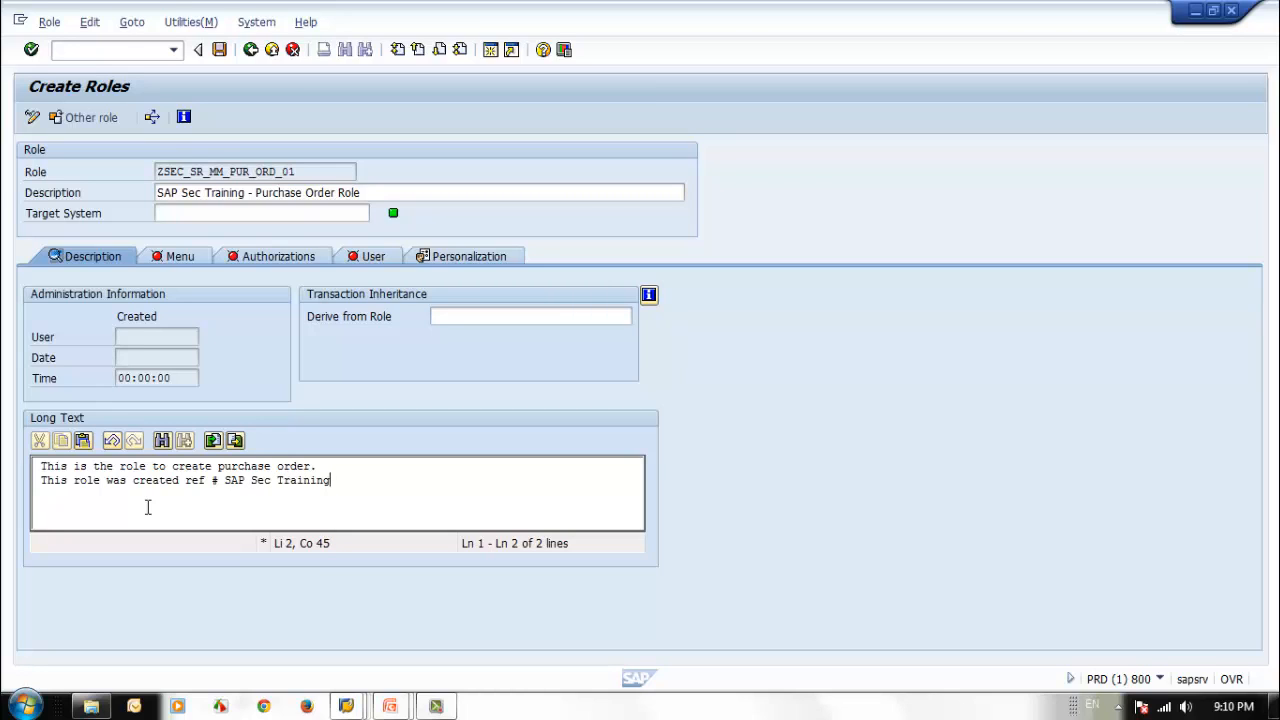
# Save the new role and create a folder named Purchase under its role menu.
pyautogui.click(166, 258)
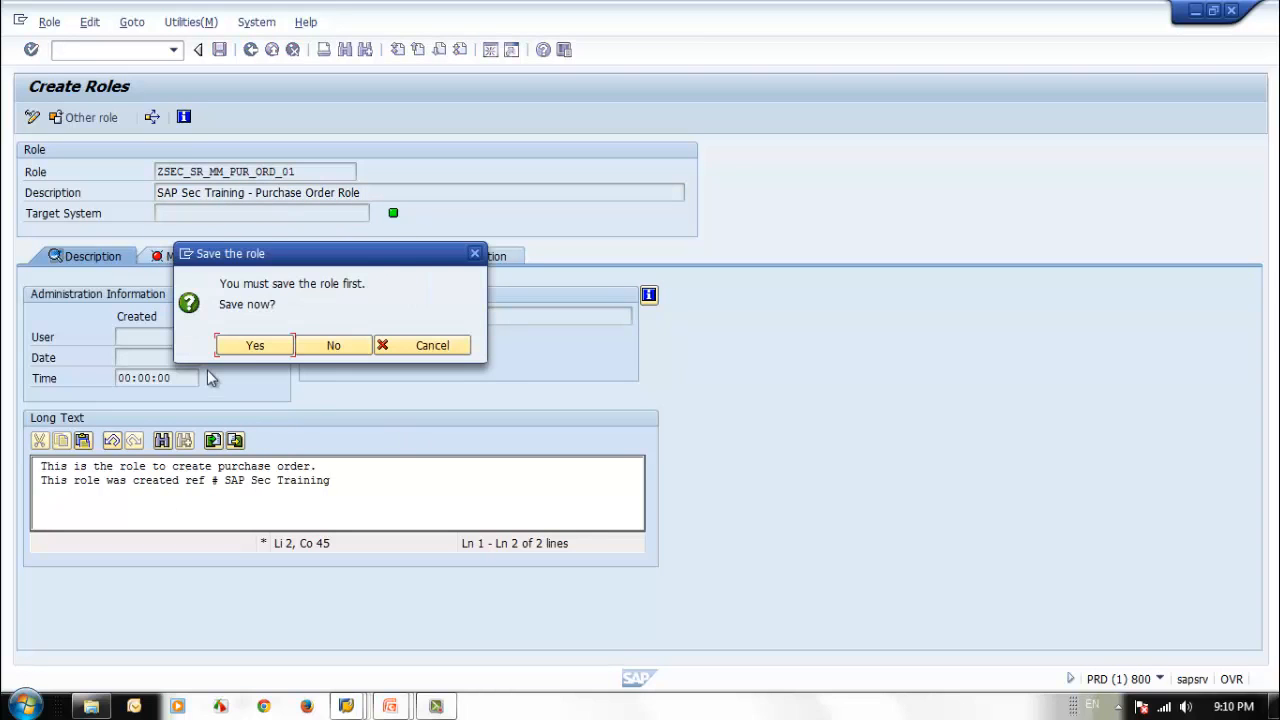
pyautogui.press('Return')
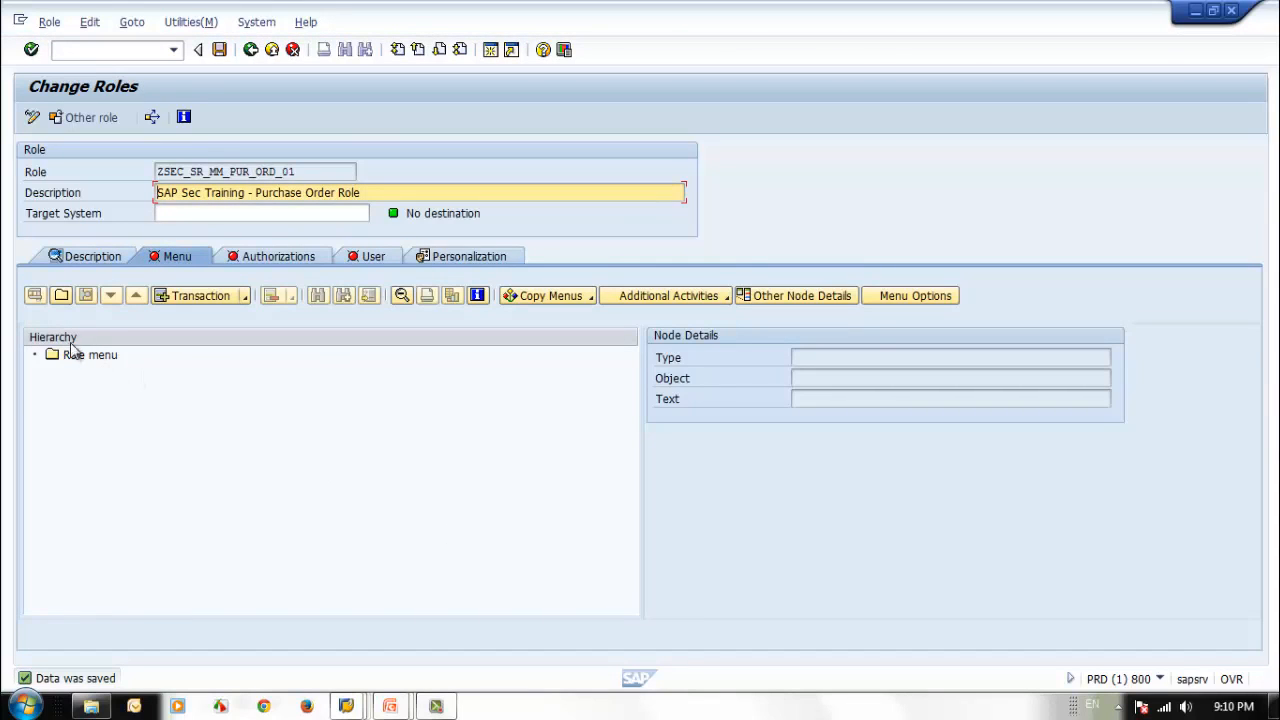
pyautogui.click(62, 296)
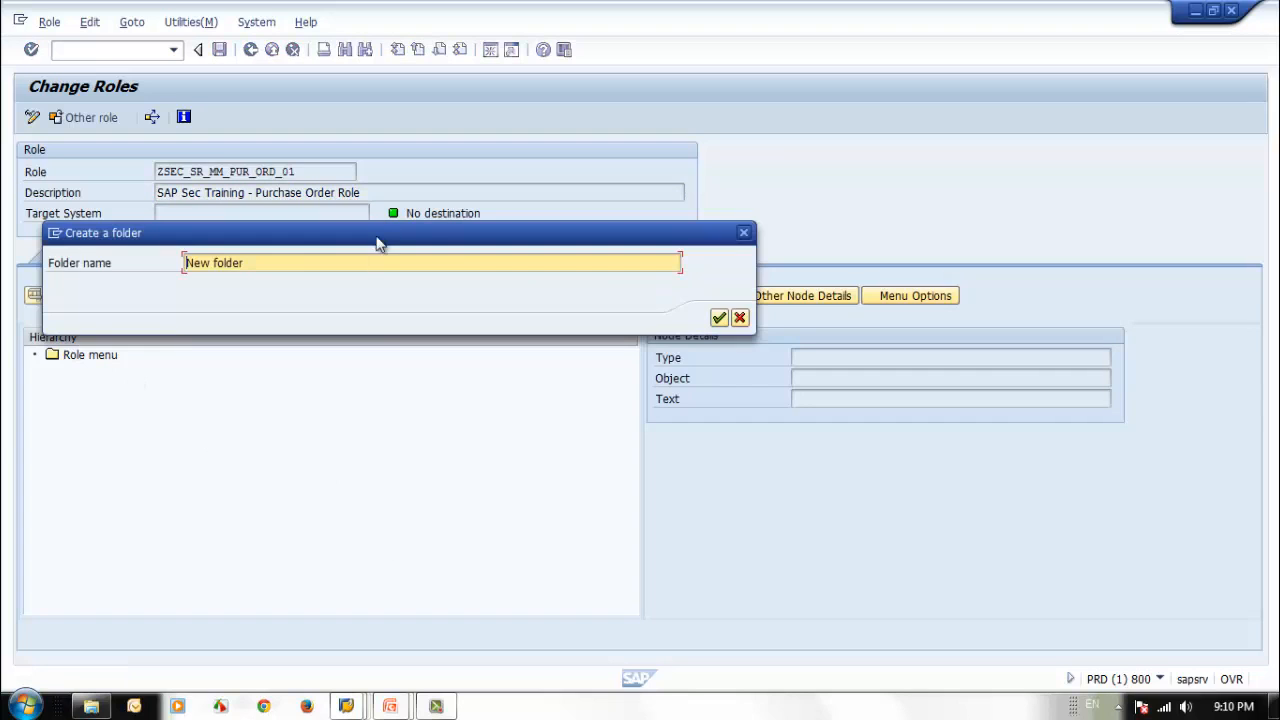
pyautogui.moveTo(379, 238); pyautogui.dragTo(535, 444)
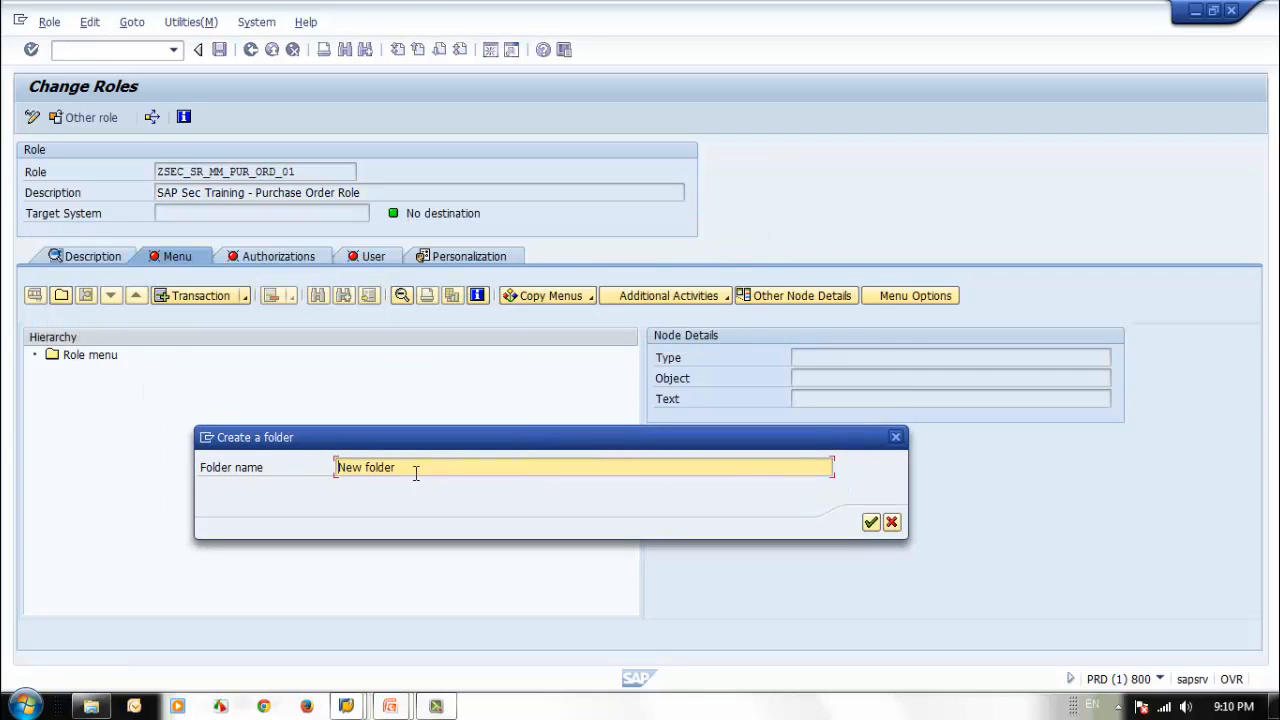
pyautogui.moveTo(414, 470); pyautogui.dragTo(287, 460)
pyautogui.write('Purcase')
pyautogui.press('BackSpace')
pyautogui.press('BackSpace')
pyautogui.press('BackSpace')
pyautogui.write('hase')
pyautogui.click(869, 524)
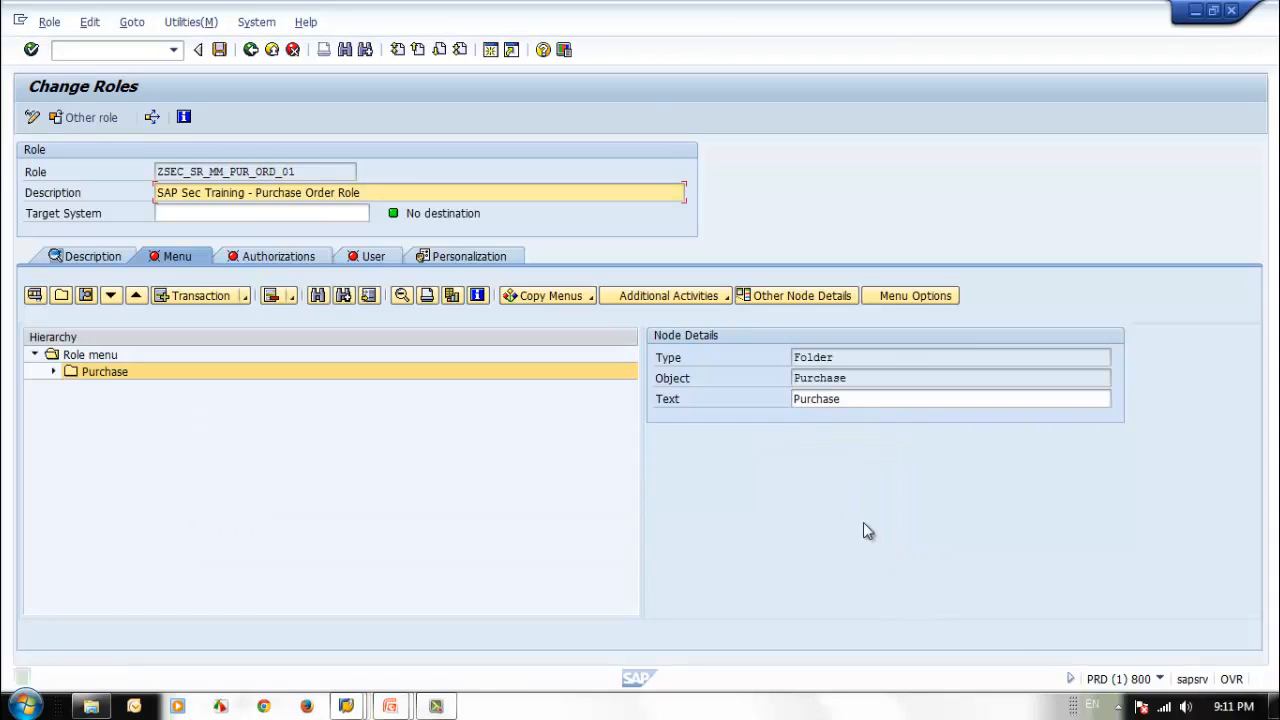
# Create a subfolder named Order inside the Purchase folder of the role menu.
pyautogui.click(61, 295)
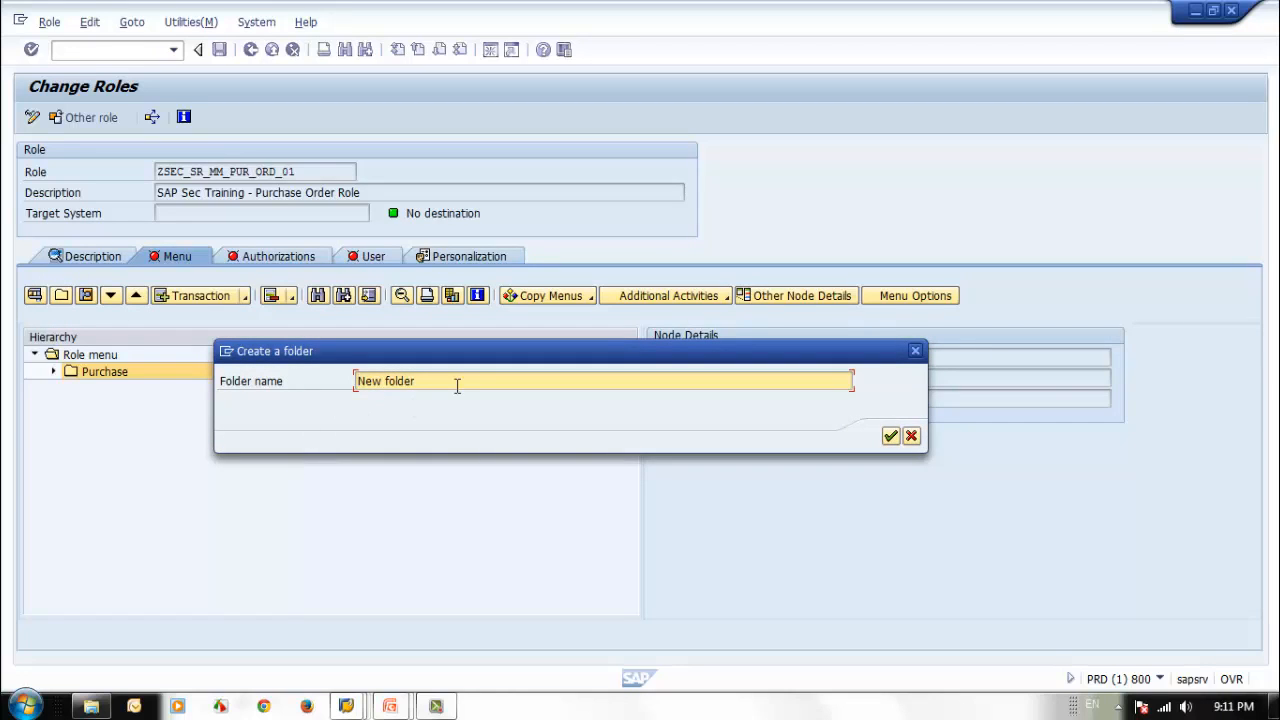
pyautogui.moveTo(459, 385); pyautogui.dragTo(198, 340)
pyautogui.write('Or')
pyautogui.press('Return')
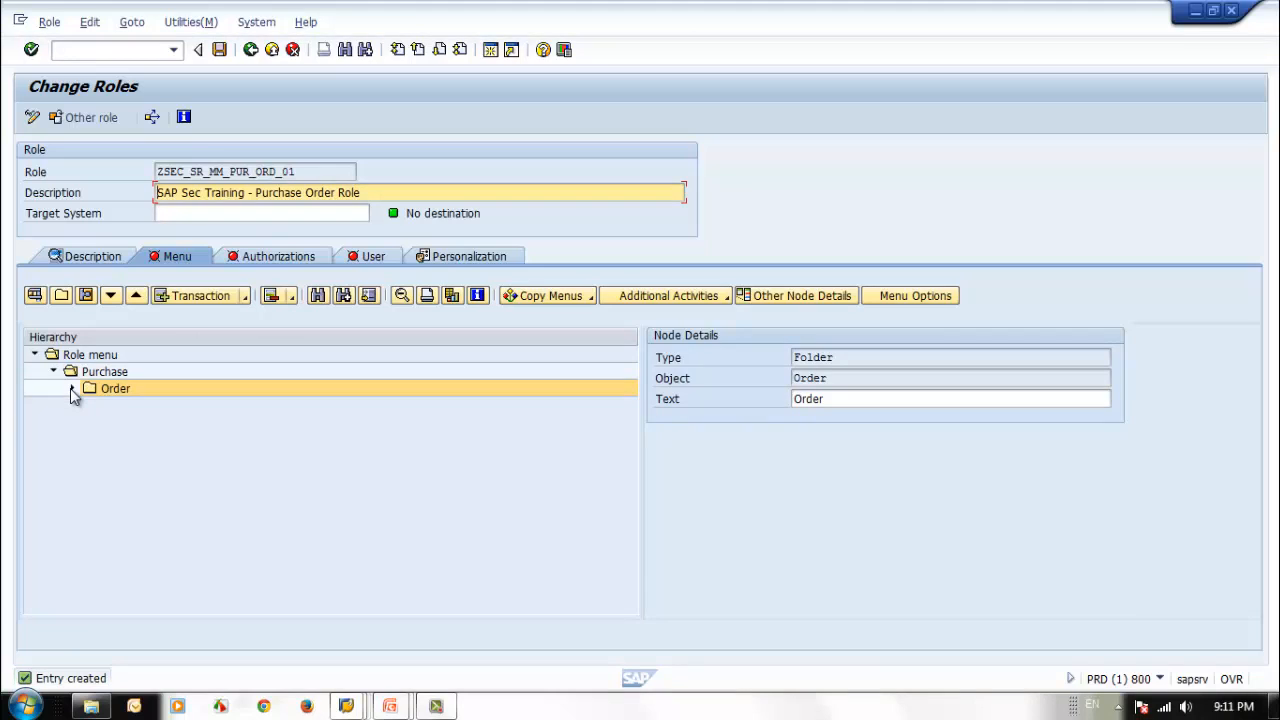
# Assign the transactions ME21N, ME22N and ME23N to the Order folder.
pyautogui.click(200, 296)
pyautogui.moveTo(304, 151); pyautogui.dragTo(551, 192)
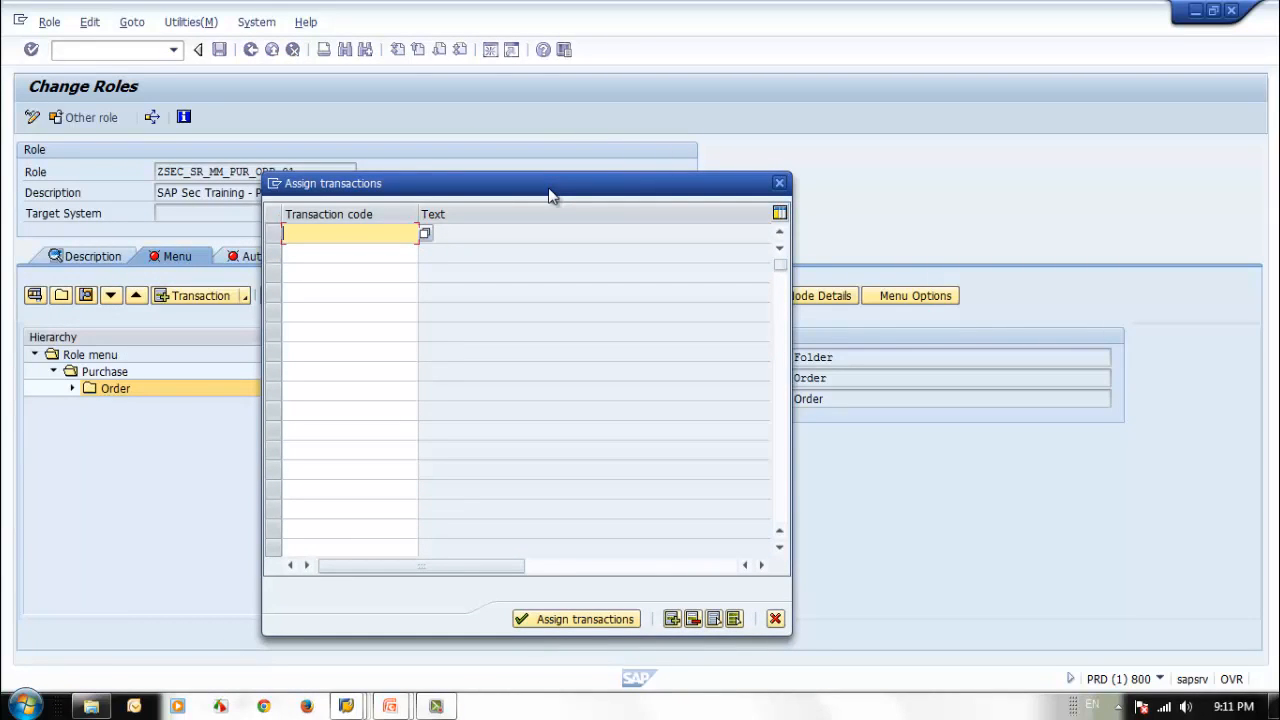
pyautogui.write('me')
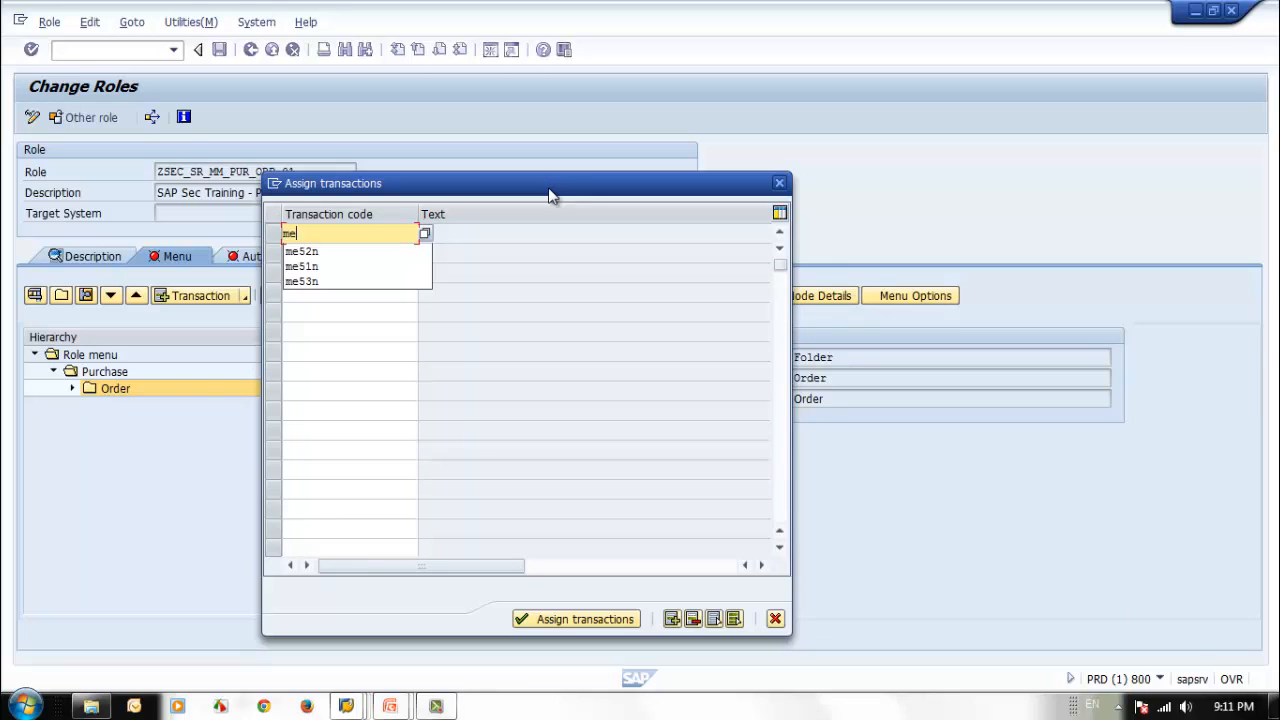
pyautogui.write('21')
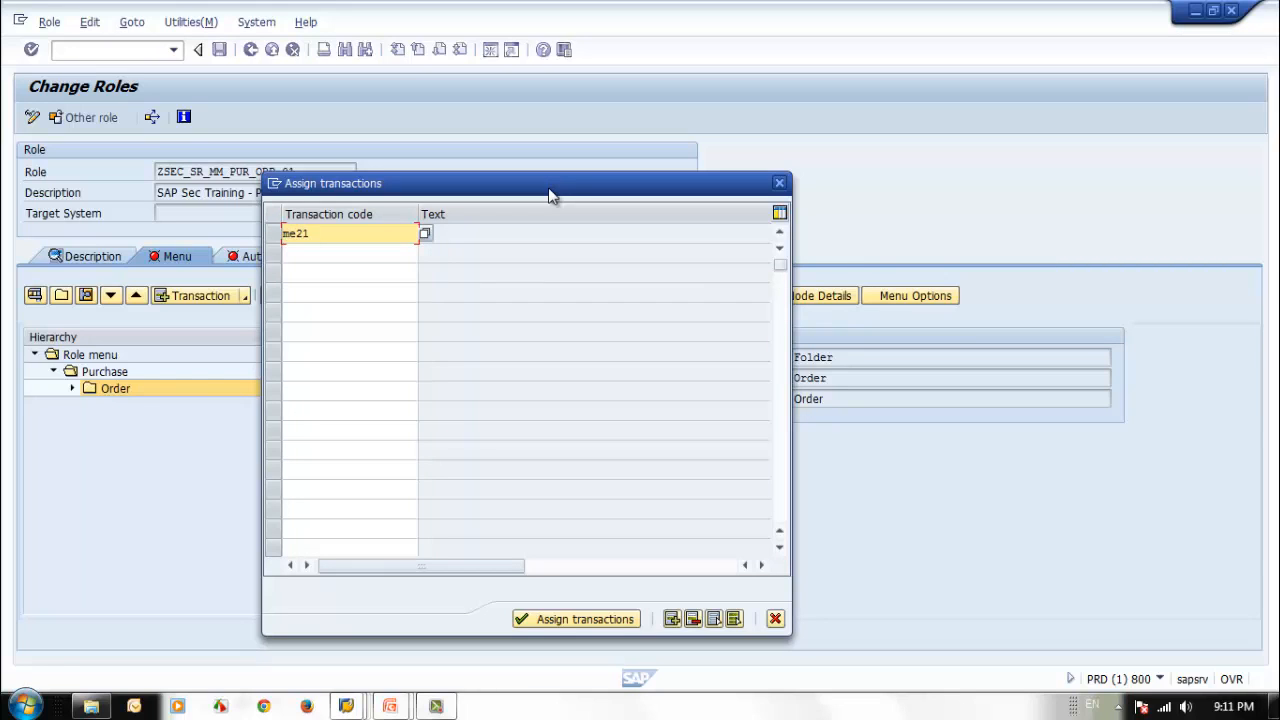
pyautogui.write('n')
pyautogui.press('Down')
pyautogui.write('me')
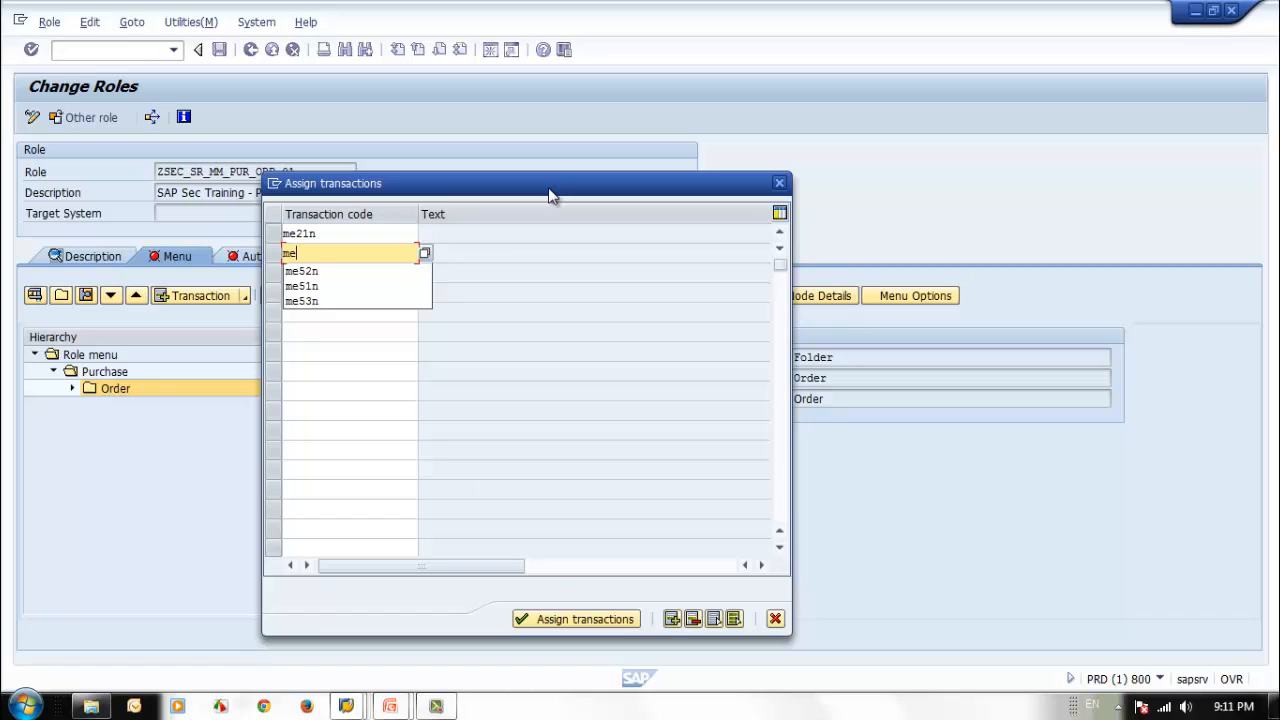
pyautogui.write('22n')
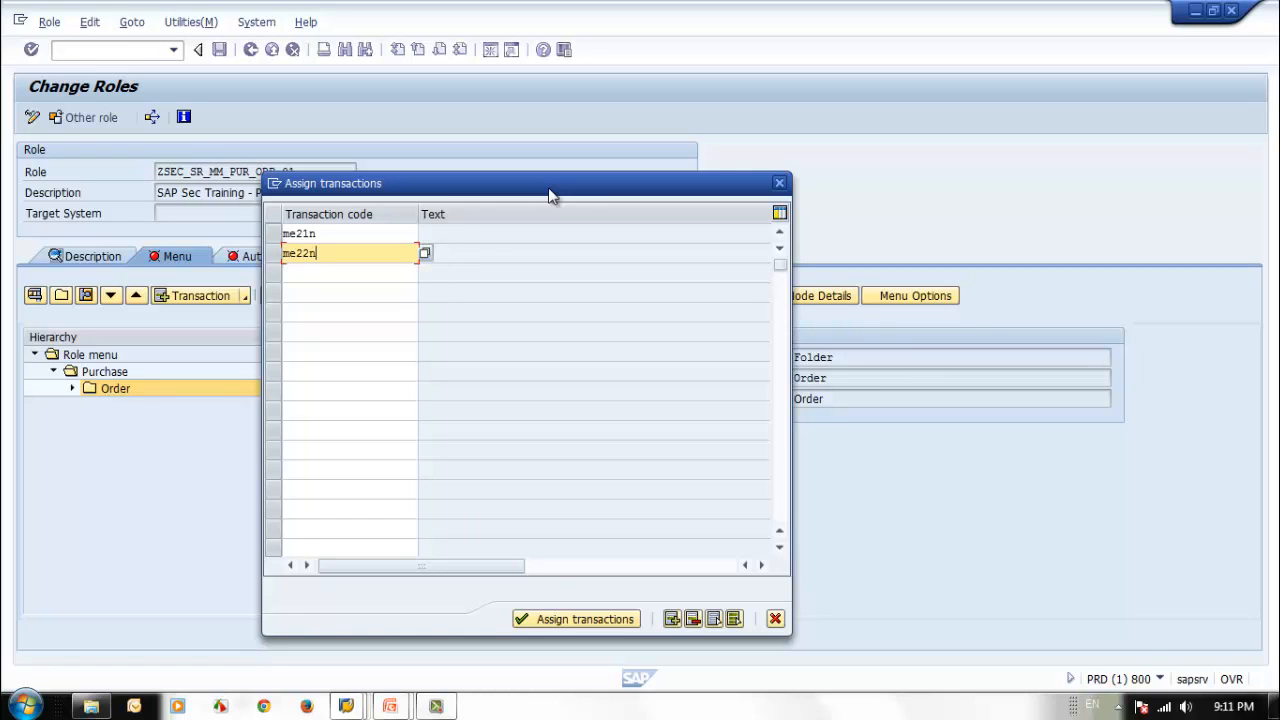
pyautogui.press('Down')
pyautogui.write('m')
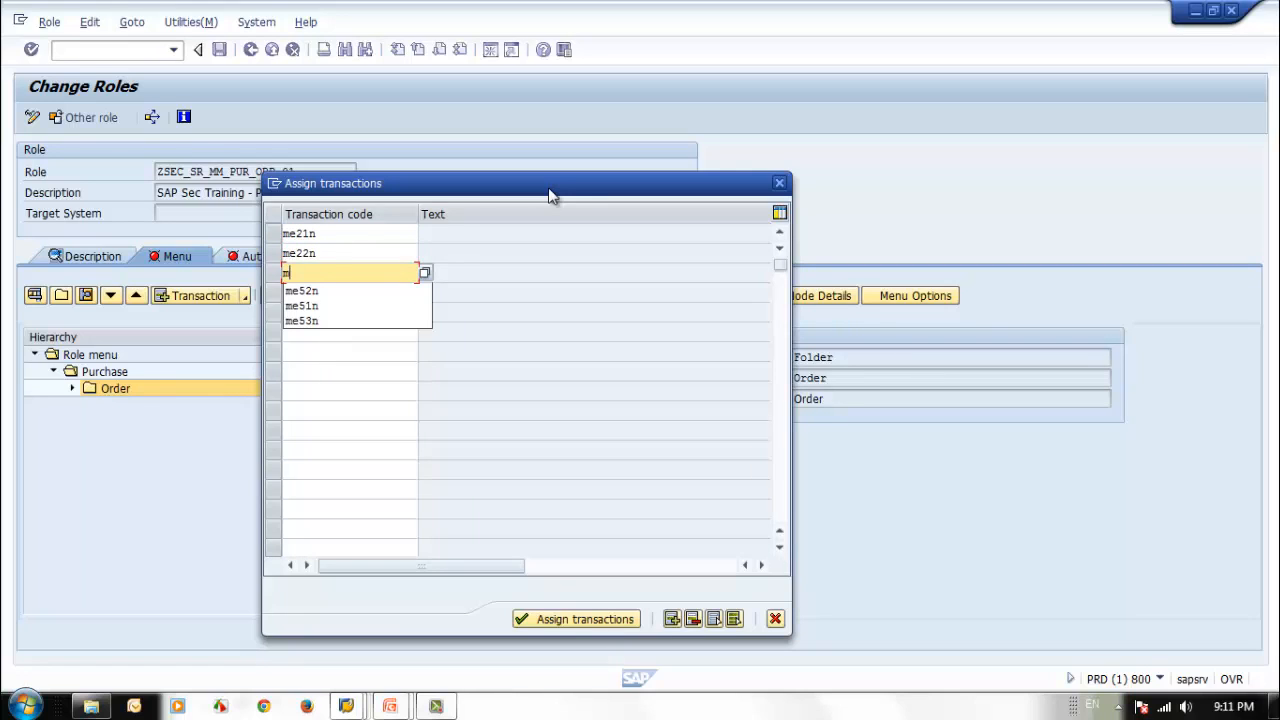
pyautogui.write('e23n')
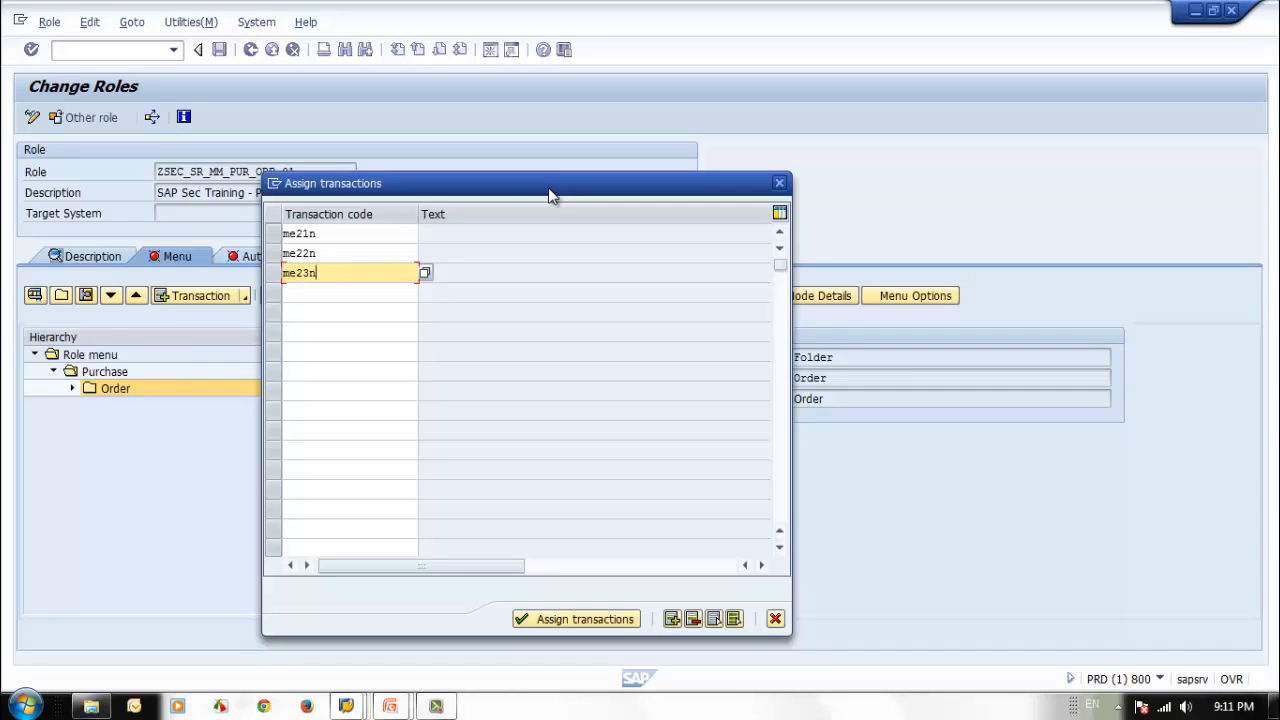
pyautogui.press('Return')
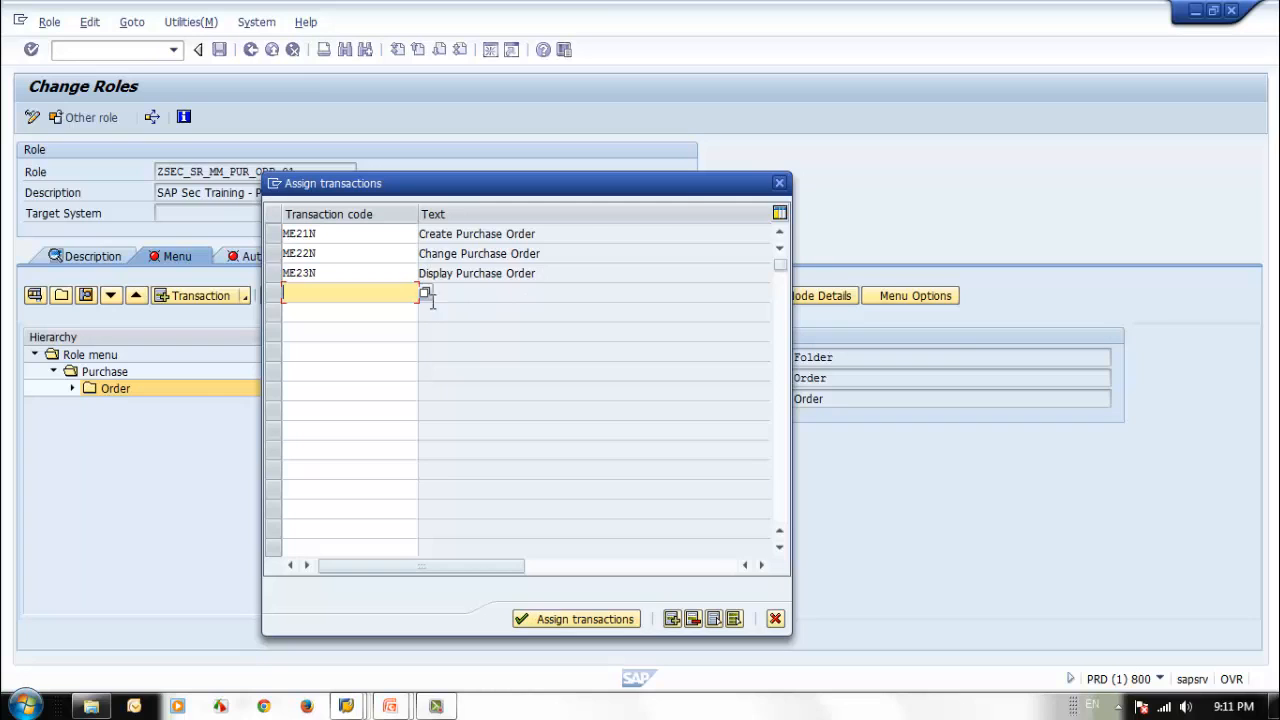
pyautogui.click(581, 622)
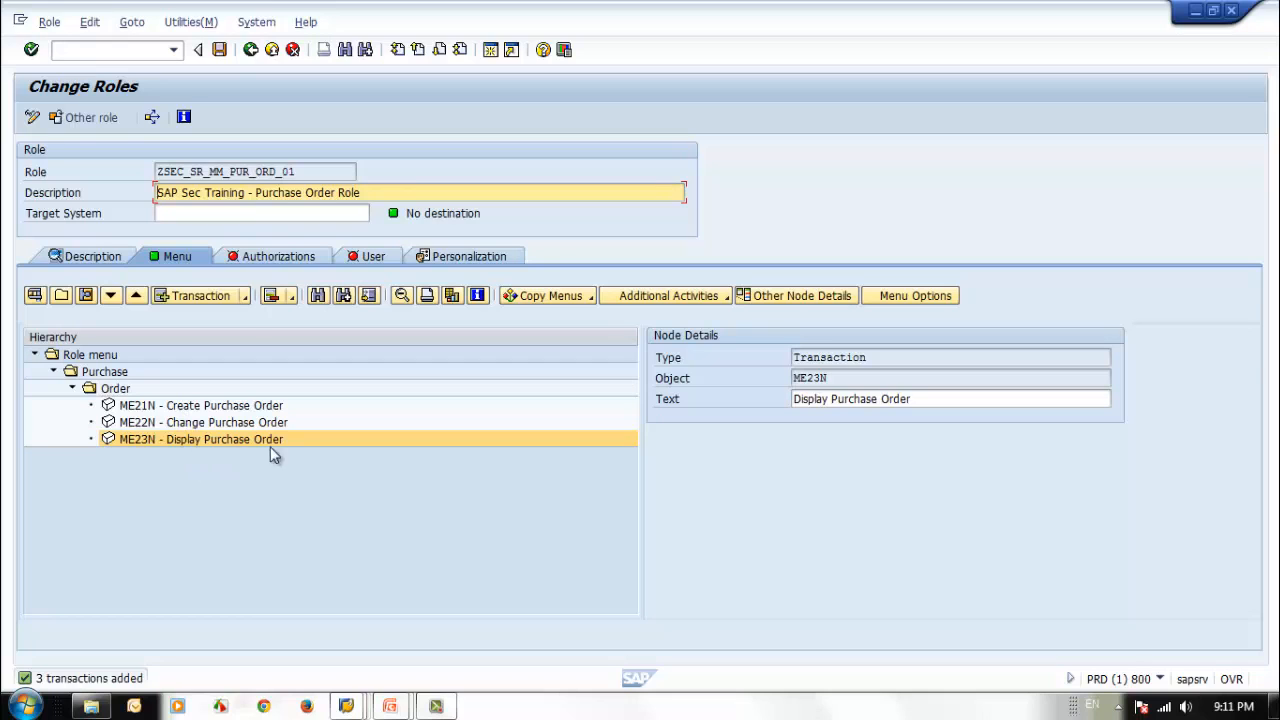
# Save the role, open its authorization data for change and save full authorization for all open organizational levels.
pyautogui.click(257, 259)
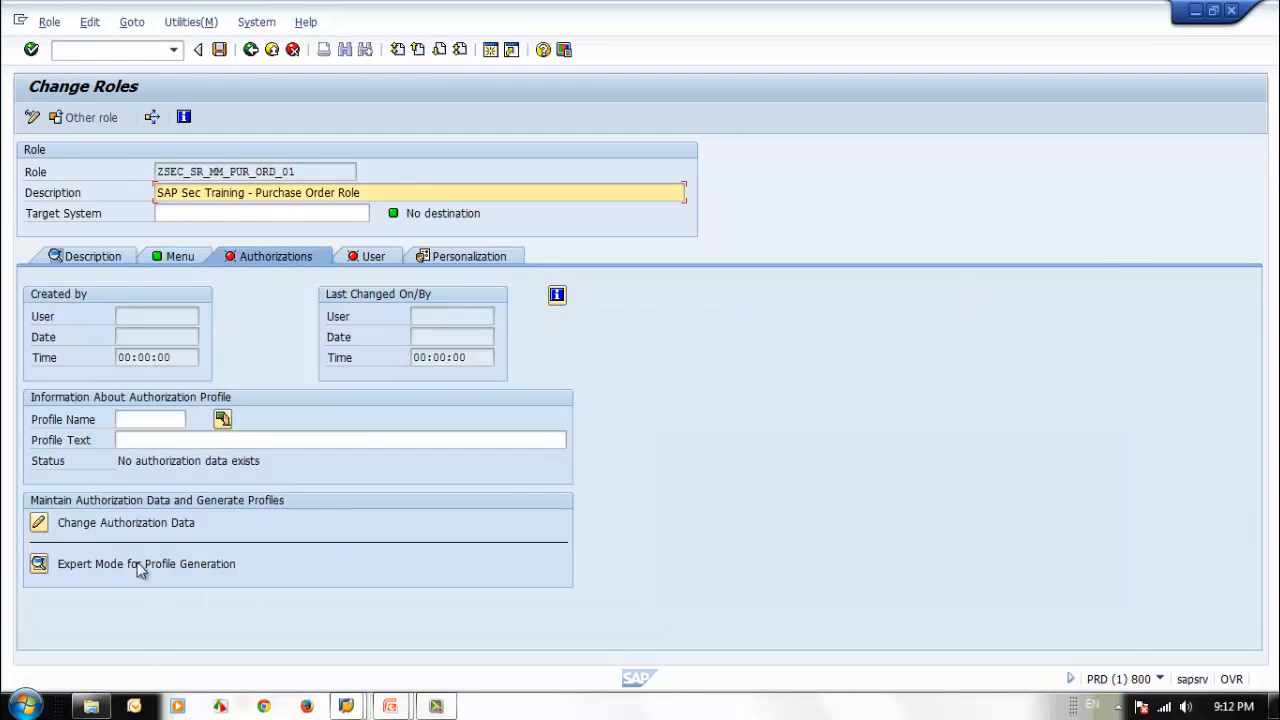
pyautogui.click(52, 526)
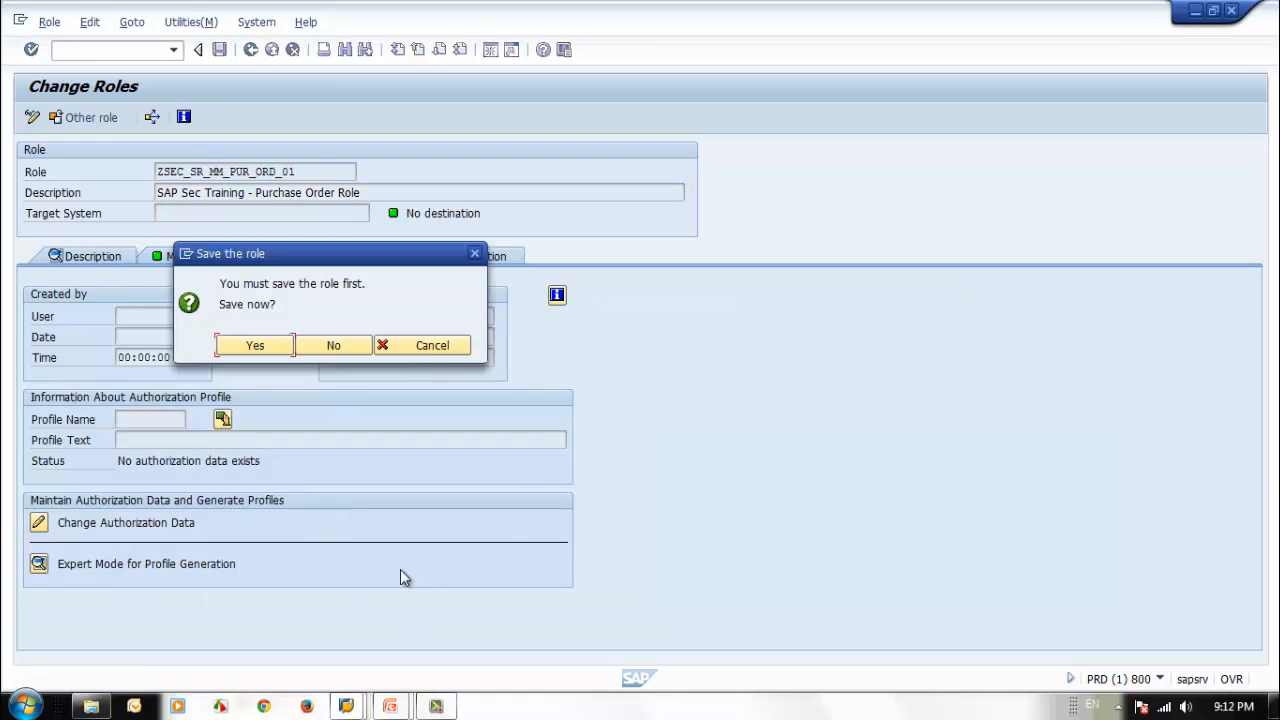
pyautogui.click(257, 345)
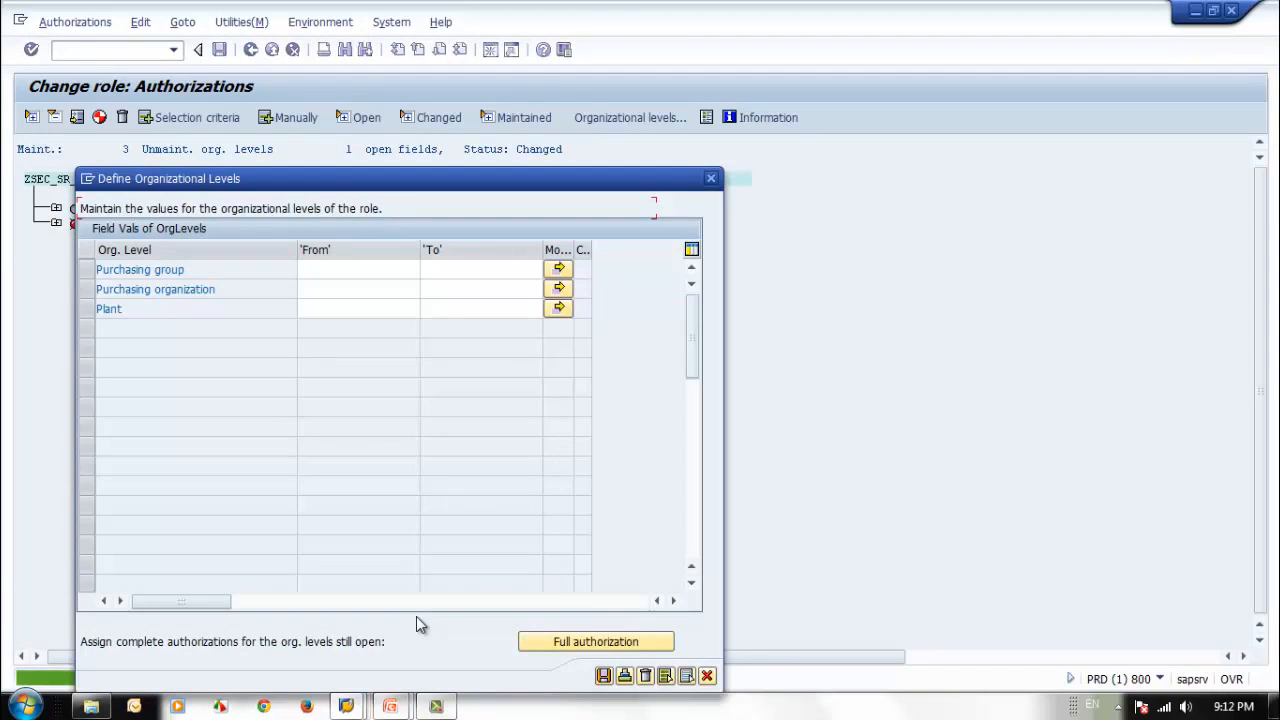
pyautogui.click(591, 643)
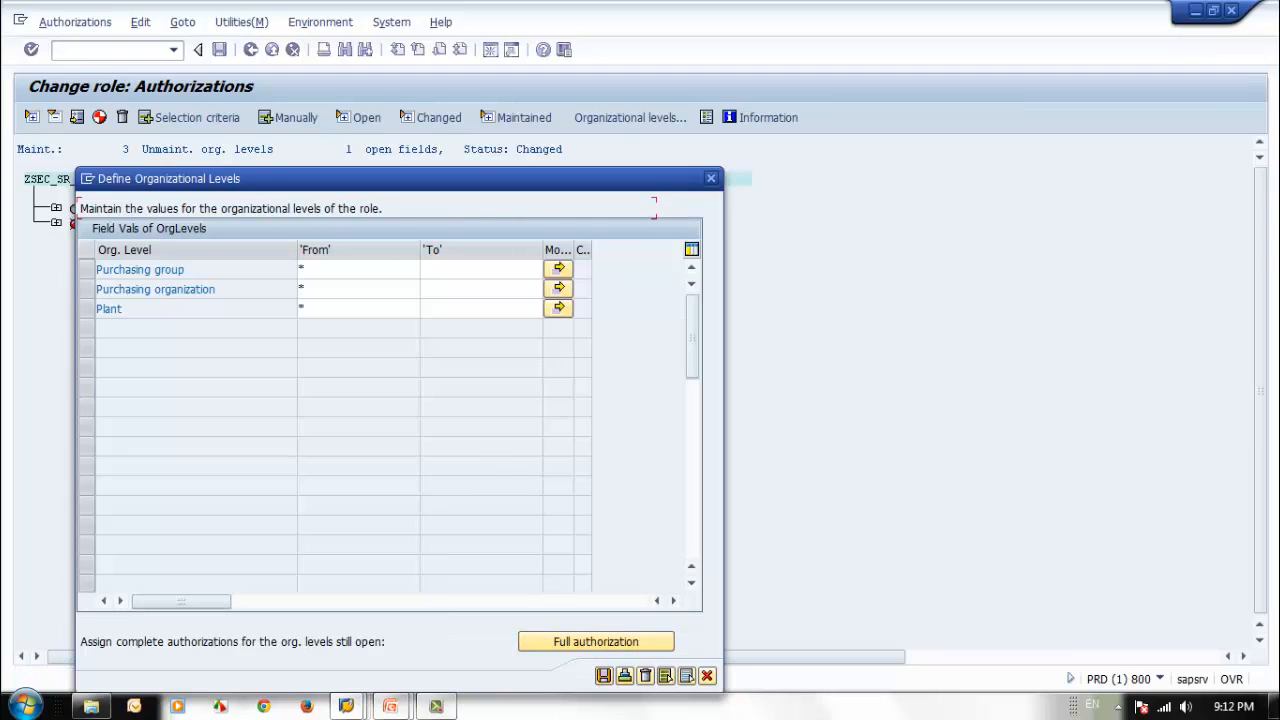
pyautogui.click(603, 677)
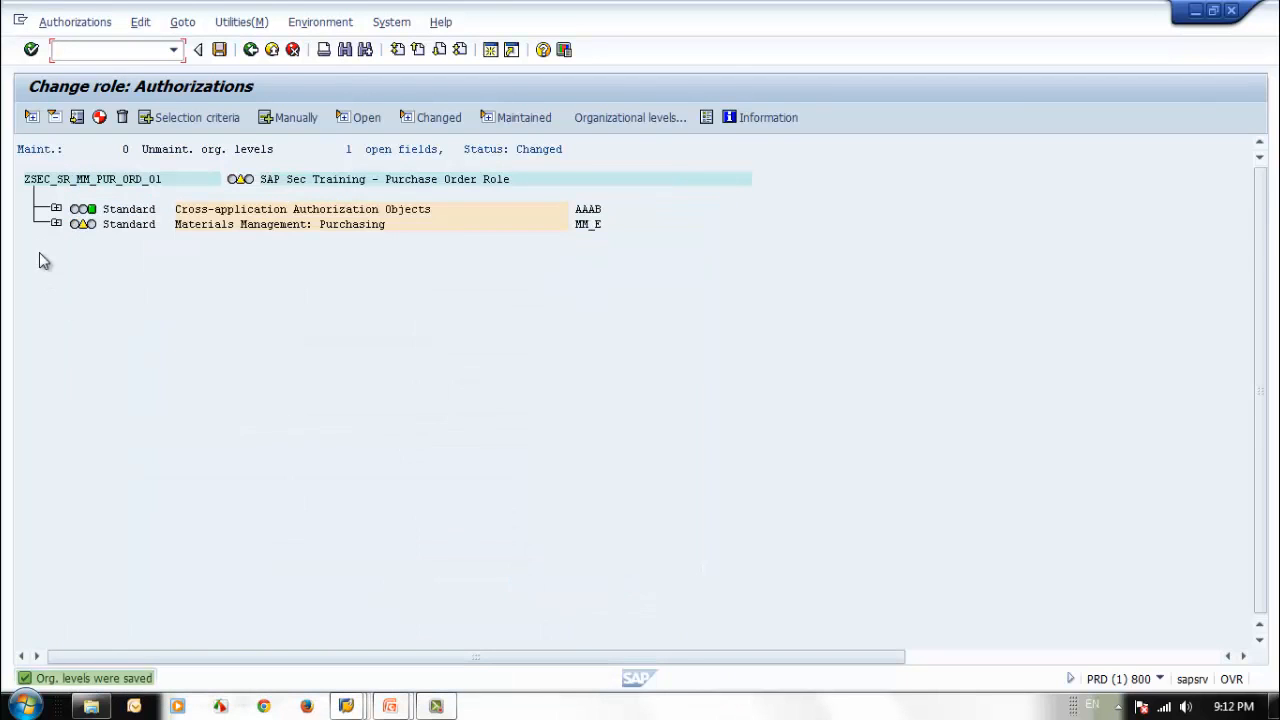
# Grant full authorization (*) for Purchasing Document Type in the Document Type in Purchase Order object.
pyautogui.click(56, 224)
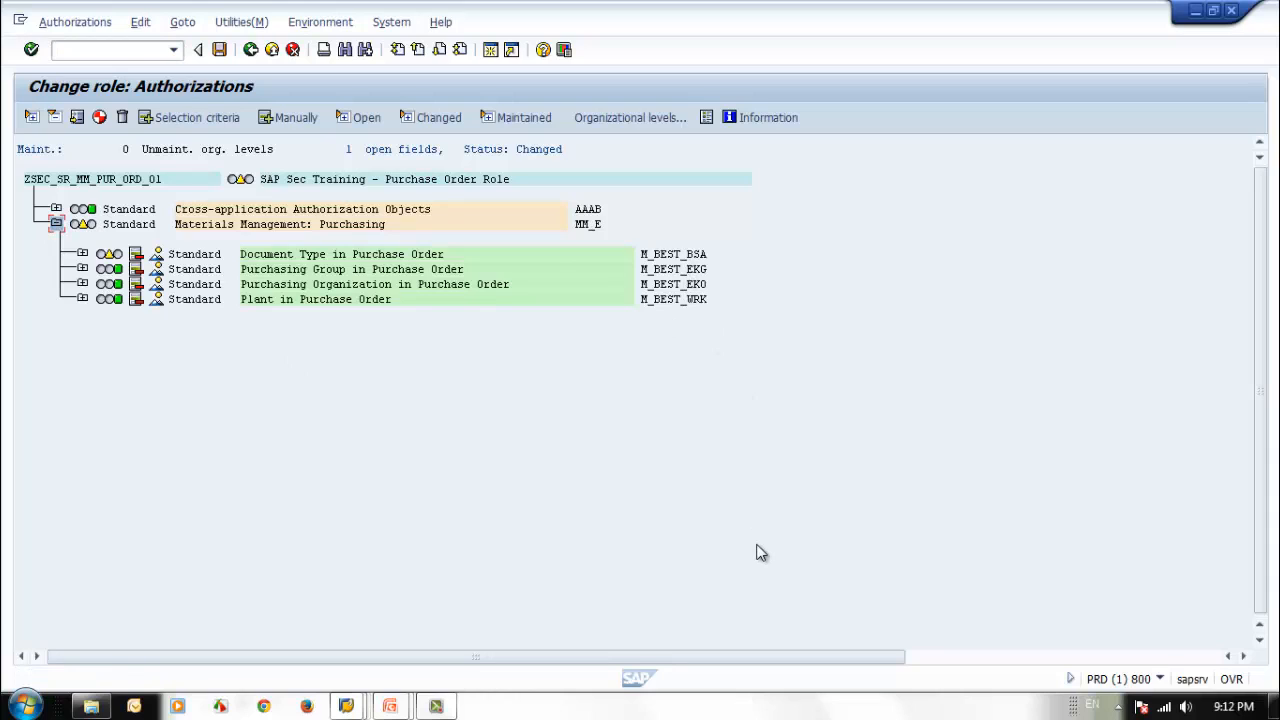
pyautogui.click(82, 254)
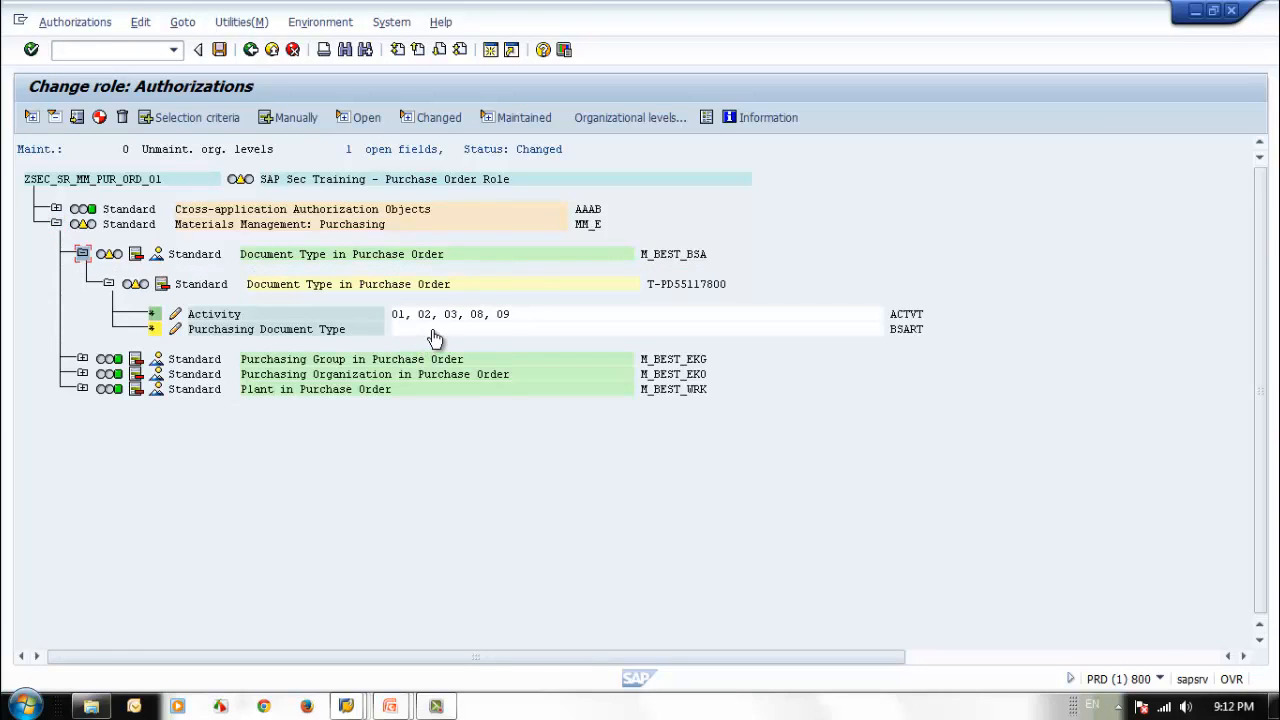
pyautogui.click(153, 329)
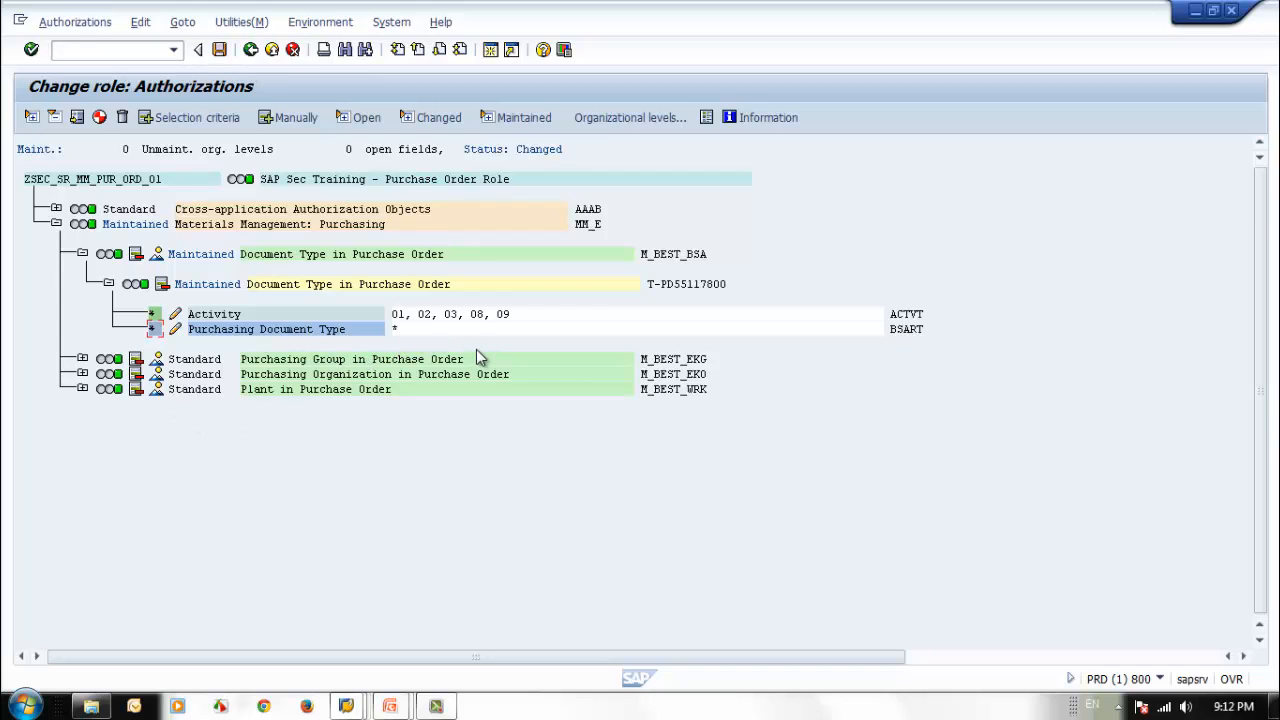
# Save the authorizations, generate the role's authorization profile and return to the role.
pyautogui.click(216, 53)
pyautogui.click(515, 286)
pyautogui.click(99, 117)
pyautogui.click(250, 49)
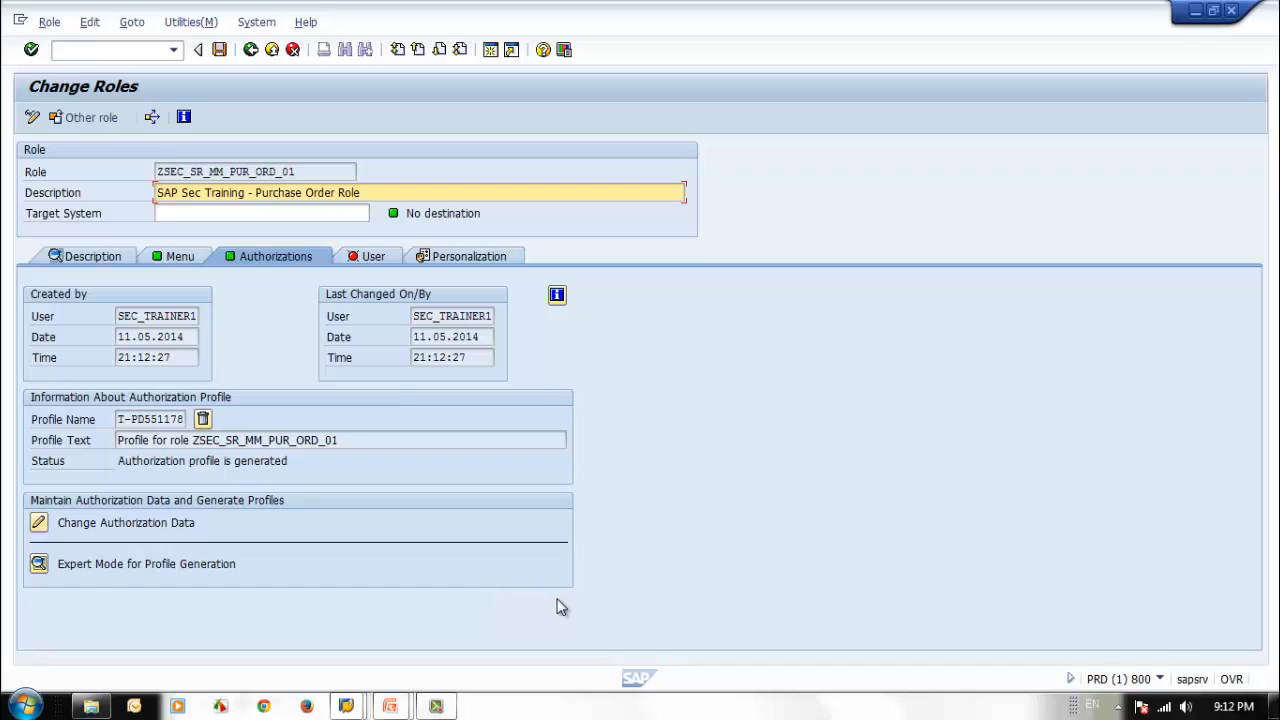
# Copy the role name ZSEC_SR_MM_PUR_ORD_01 into a new Notepad document.
pyautogui.moveTo(326, 171); pyautogui.dragTo(107, 157)
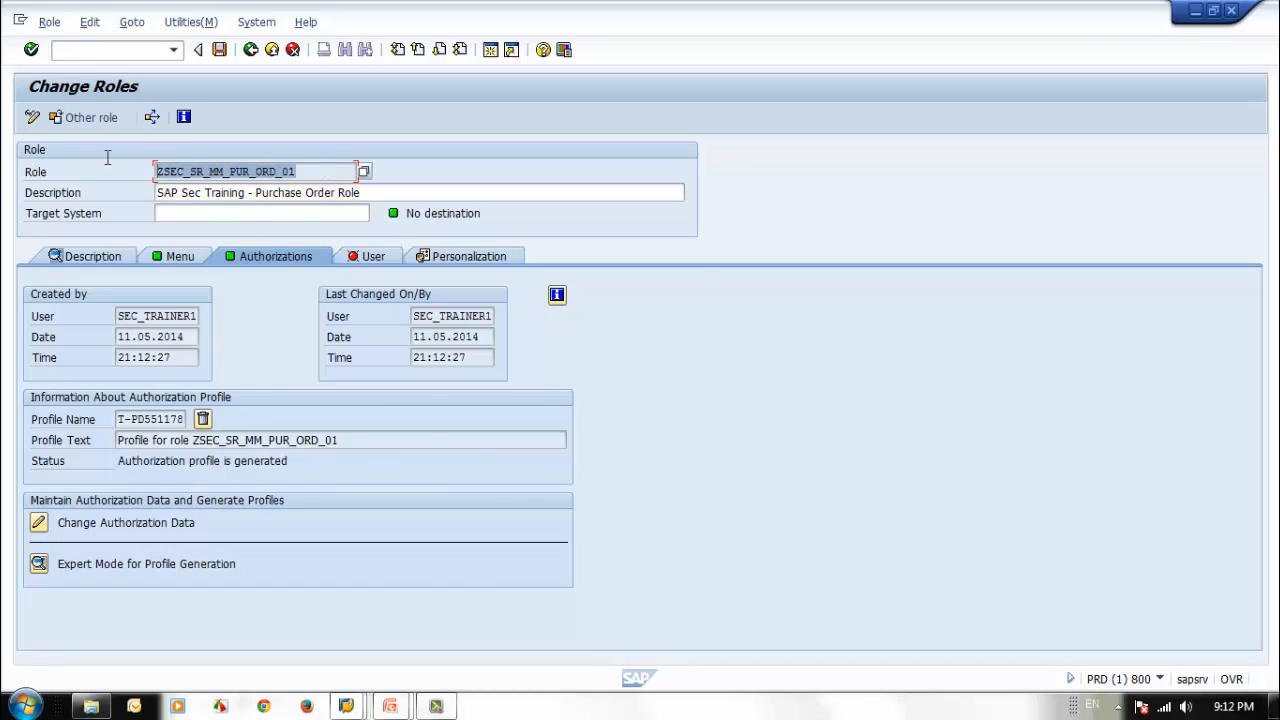
pyautogui.hotkey('ctrl', 'c')
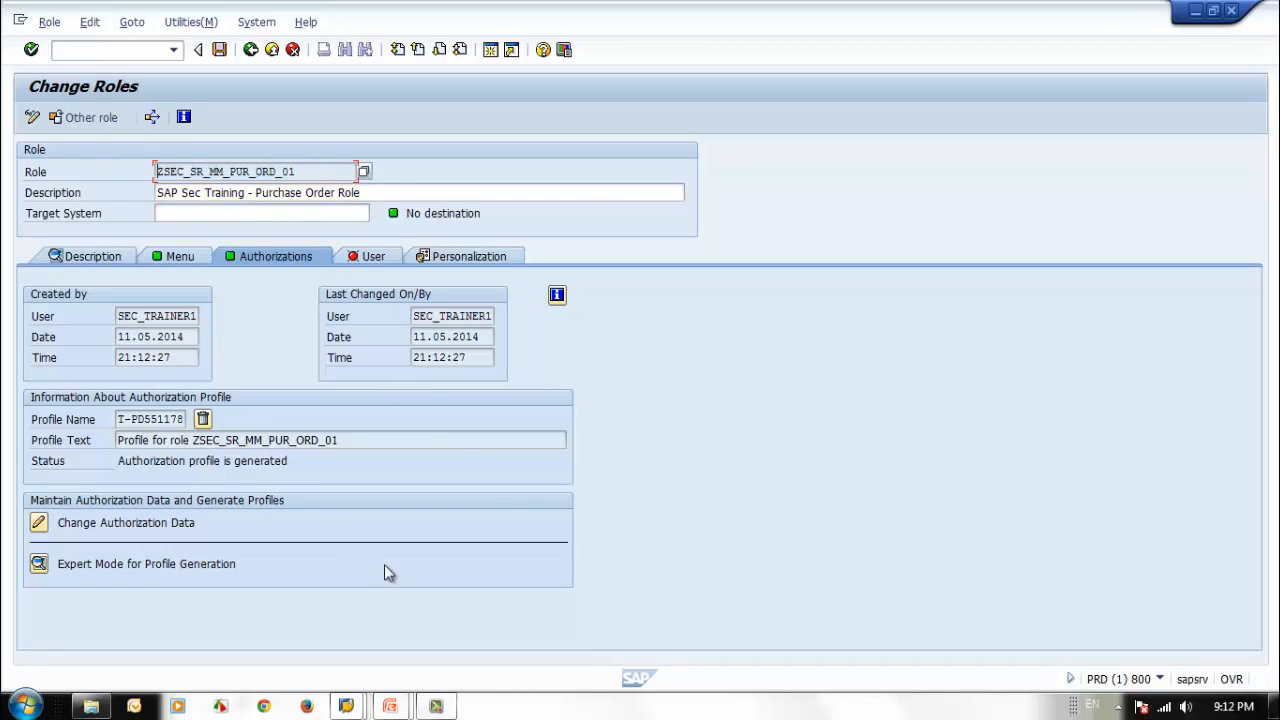
pyautogui.click(27, 705)
pyautogui.click(113, 451)
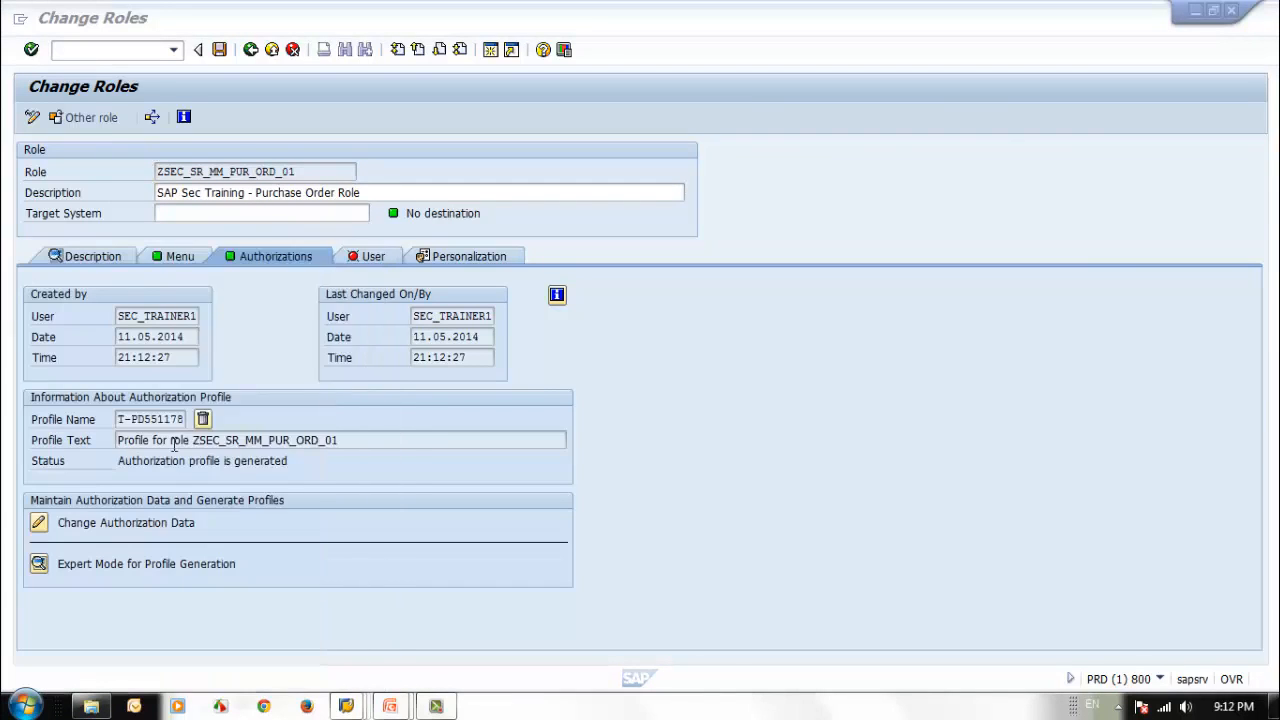
pyautogui.hotkey('ctrl', 'v')
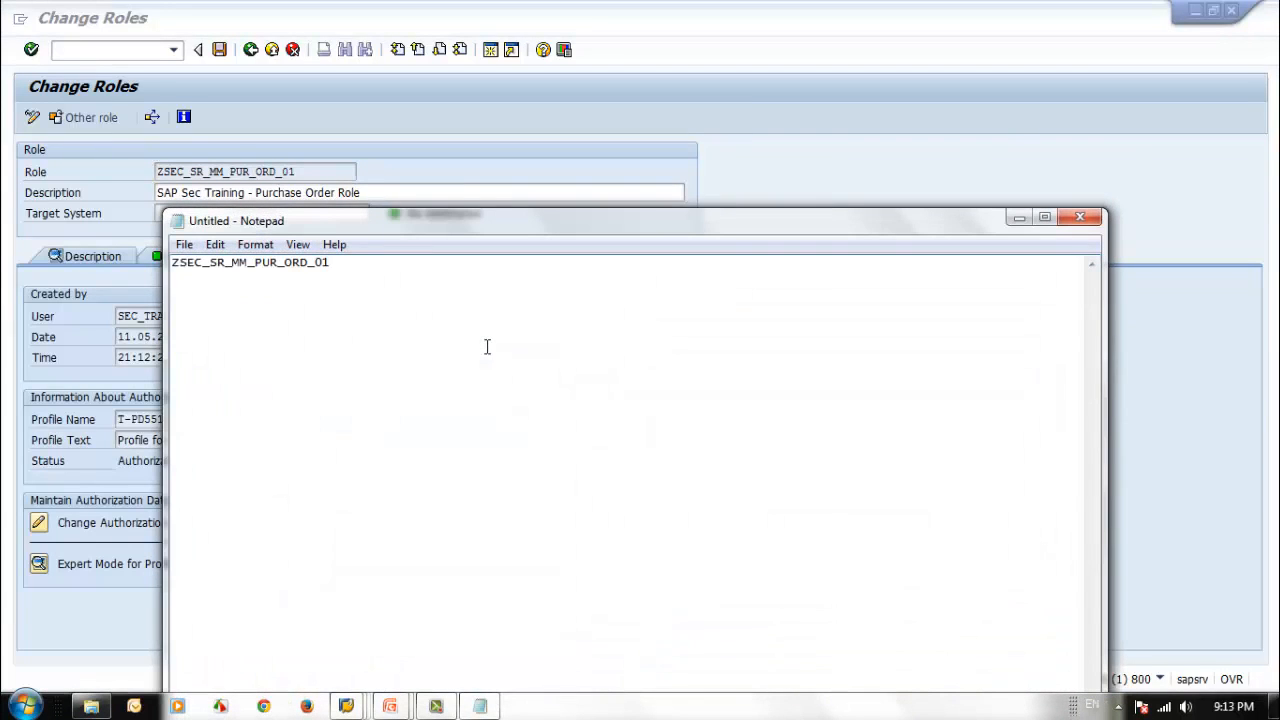
# Return to role maintenance, choose ZSEC_SR_MM_PUR_REQ_01 and copy its name onto a second line in Notepad.
pyautogui.click(250, 49)
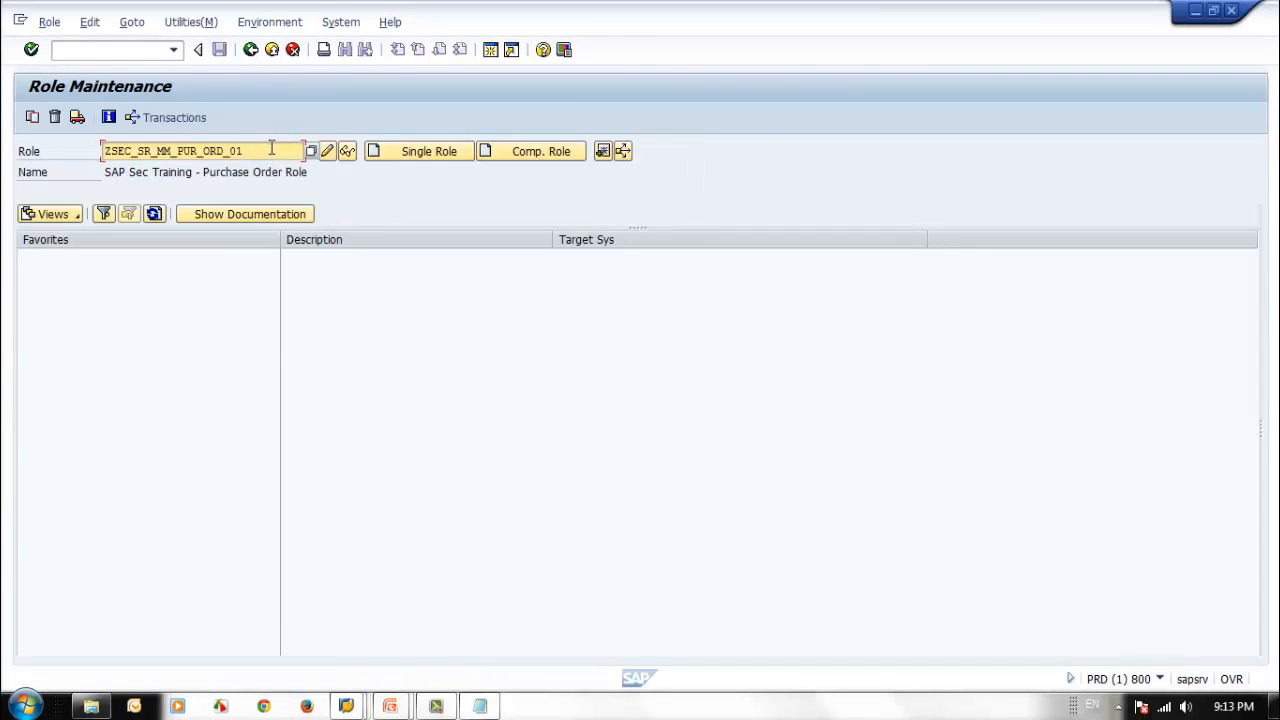
pyautogui.press('BackSpace')
pyautogui.press('BackSpace')
pyautogui.press('BackSpace')
pyautogui.press('BackSpace')
pyautogui.press('BackSpace')
pyautogui.press('BackSpace')
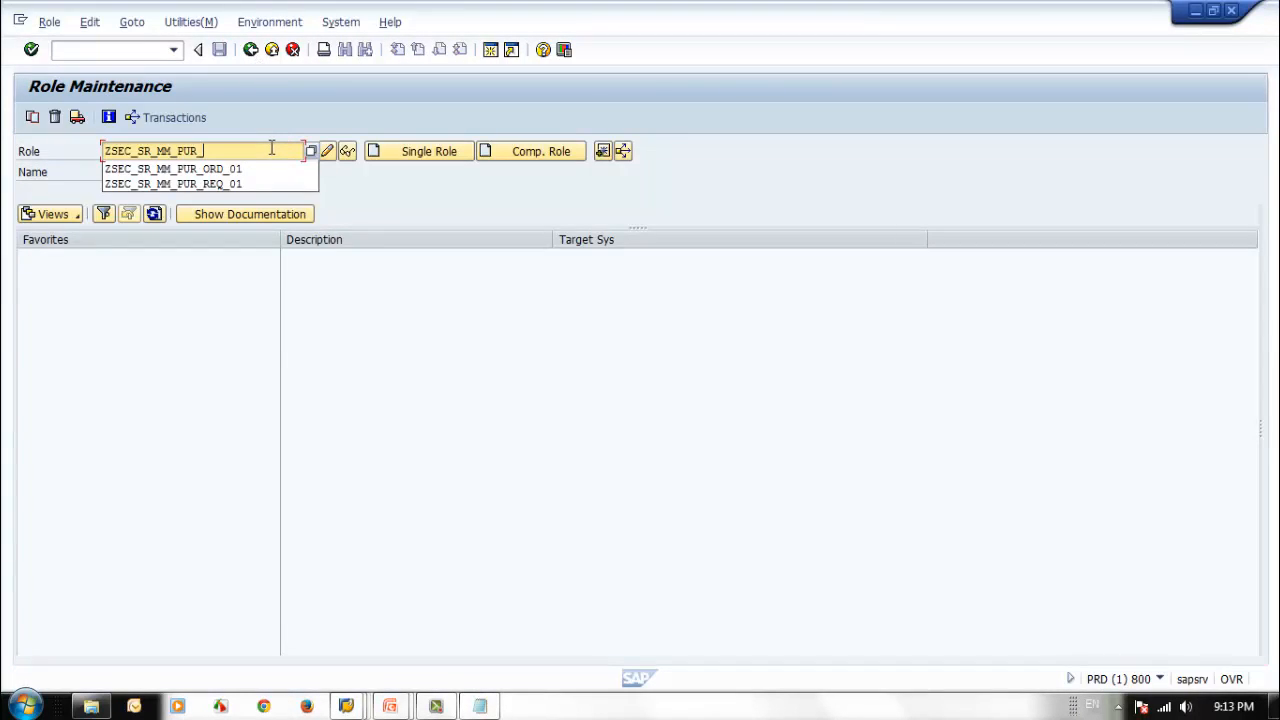
pyautogui.click(252, 186)
pyautogui.moveTo(250, 151); pyautogui.dragTo(104, 152)
pyautogui.hotkey('ctrl', 'c')
pyautogui.click(480, 706)
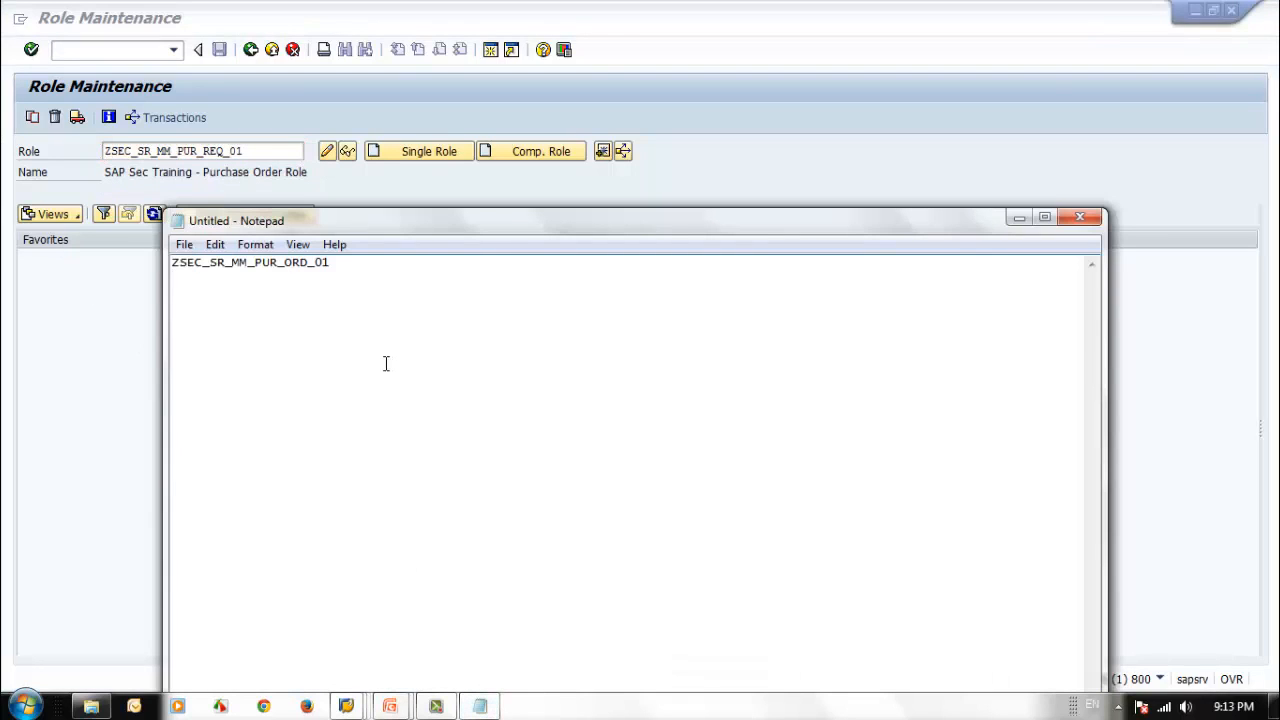
pyautogui.press('Return')
pyautogui.hotkey('ctrl', 'v')
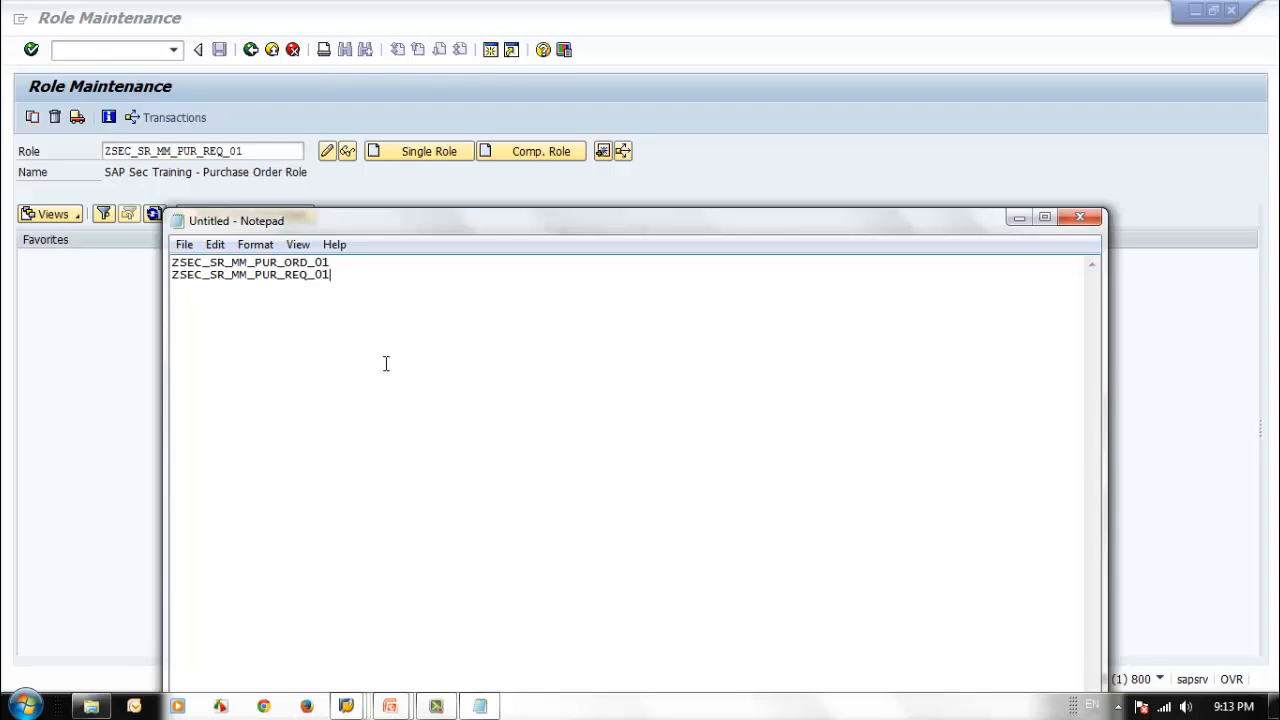
# Examine the naming of the two single roles listed in Notepad.
pyautogui.moveTo(807, 231); pyautogui.dragTo(903, 161)
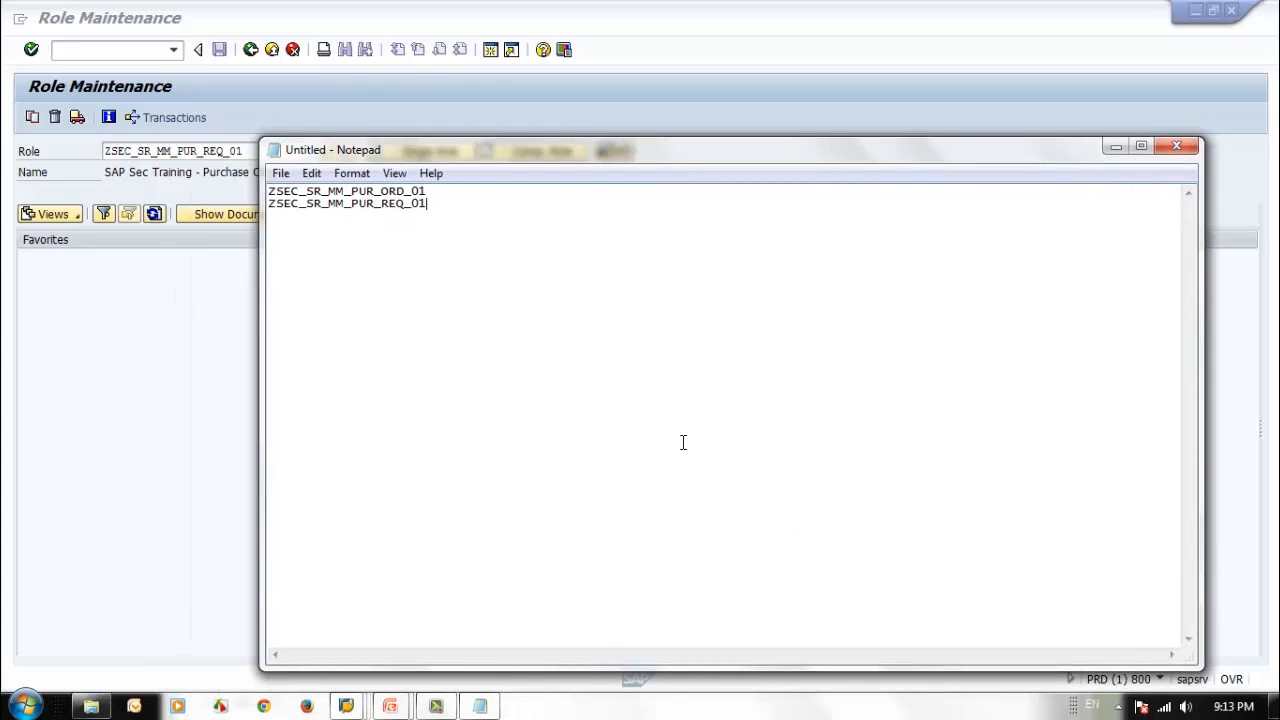
pyautogui.doubleClick(460, 198)
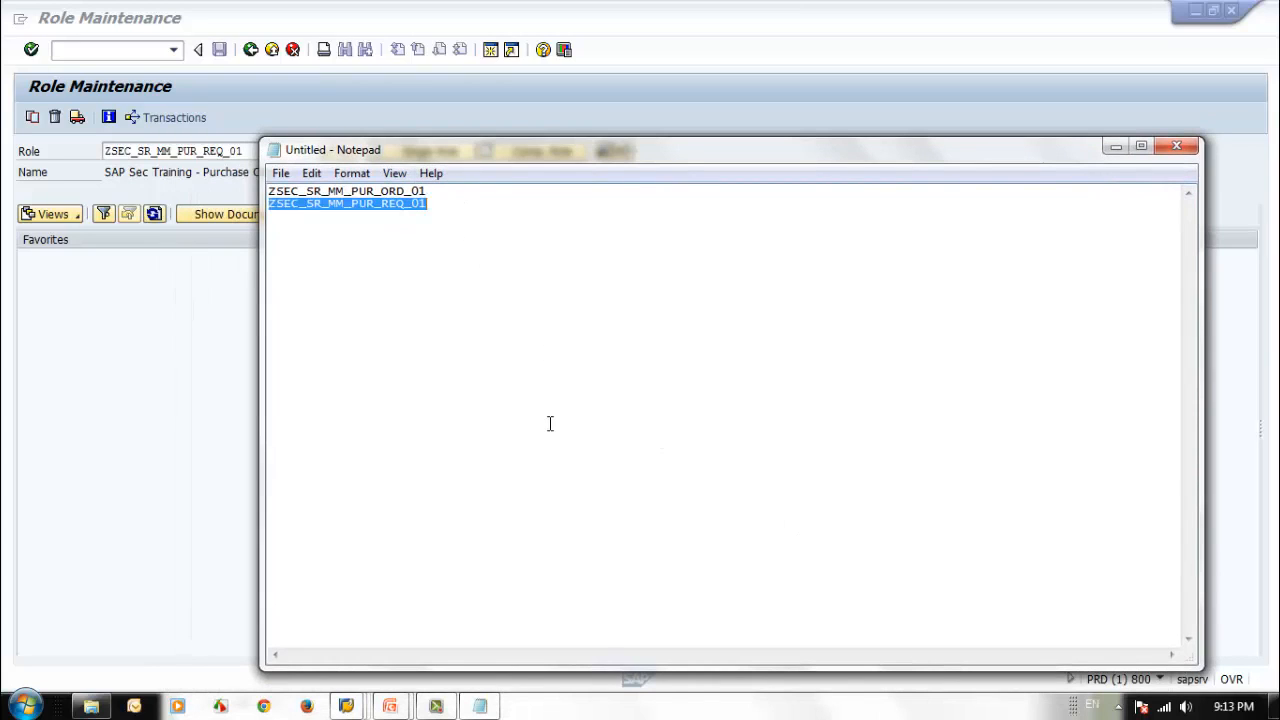
pyautogui.click(454, 240)
pyautogui.moveTo(449, 205); pyautogui.dragTo(268, 205)
pyautogui.click(422, 294)
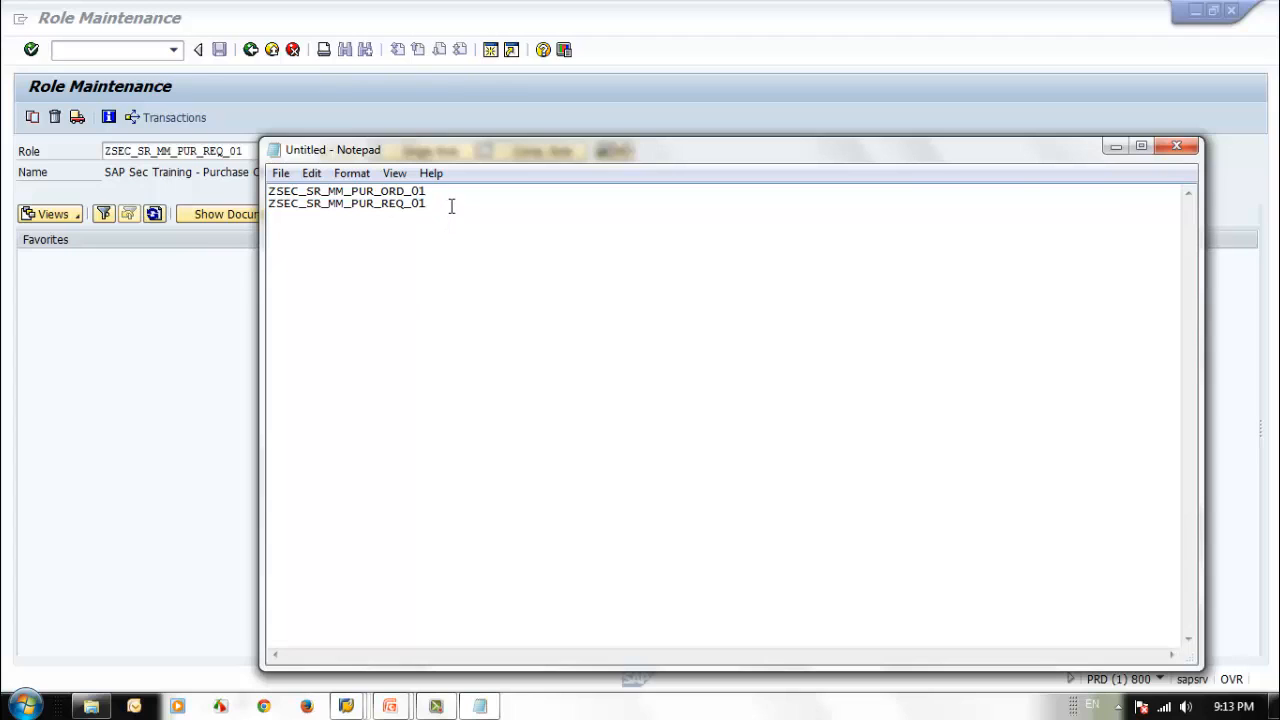
pyautogui.moveTo(451, 206); pyautogui.dragTo(253, 203)
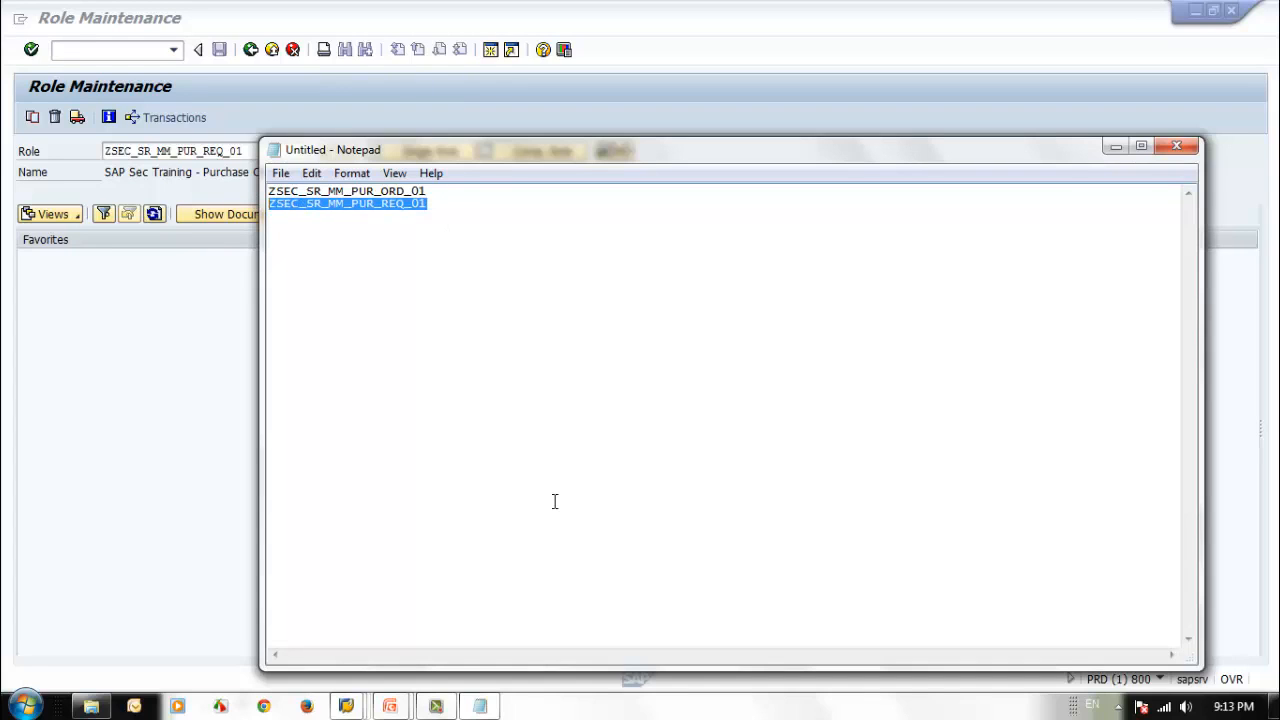
pyautogui.click(481, 258)
pyautogui.moveTo(451, 205); pyautogui.dragTo(253, 207)
pyautogui.click(458, 282)
pyautogui.moveTo(452, 205); pyautogui.dragTo(196, 180)
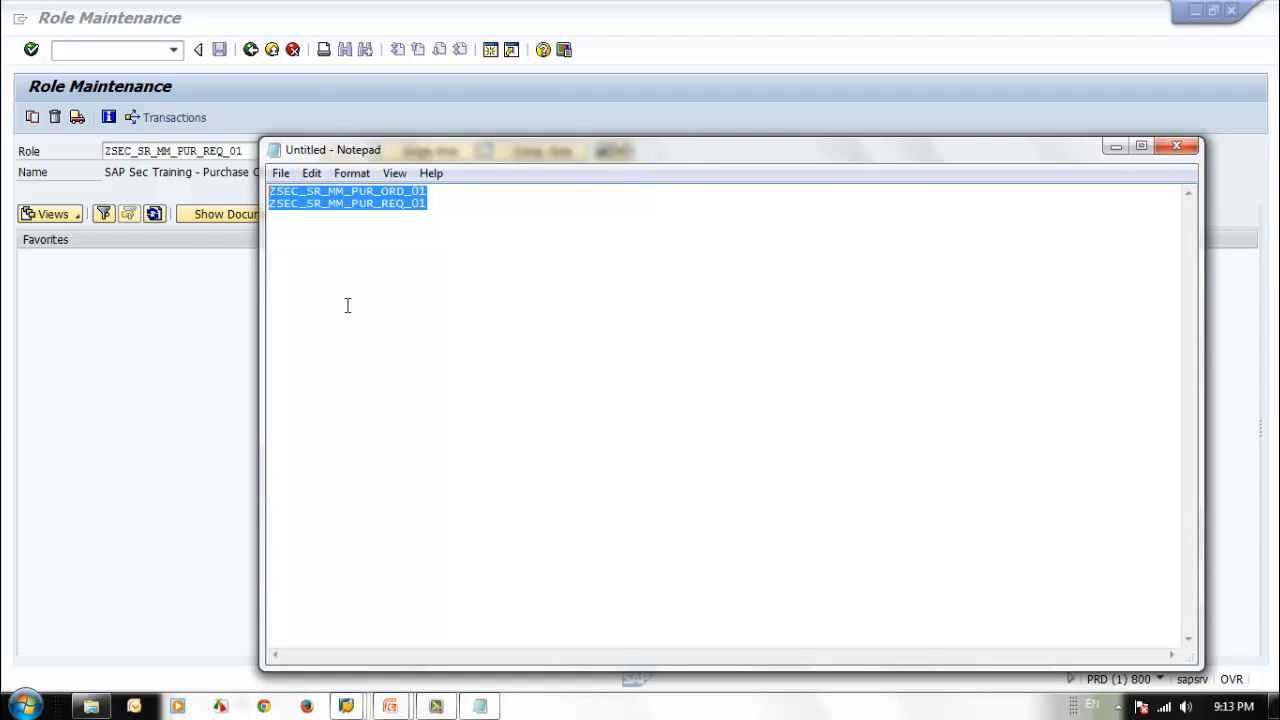
pyautogui.click(452, 316)
pyautogui.moveTo(429, 191); pyautogui.dragTo(421, 191)
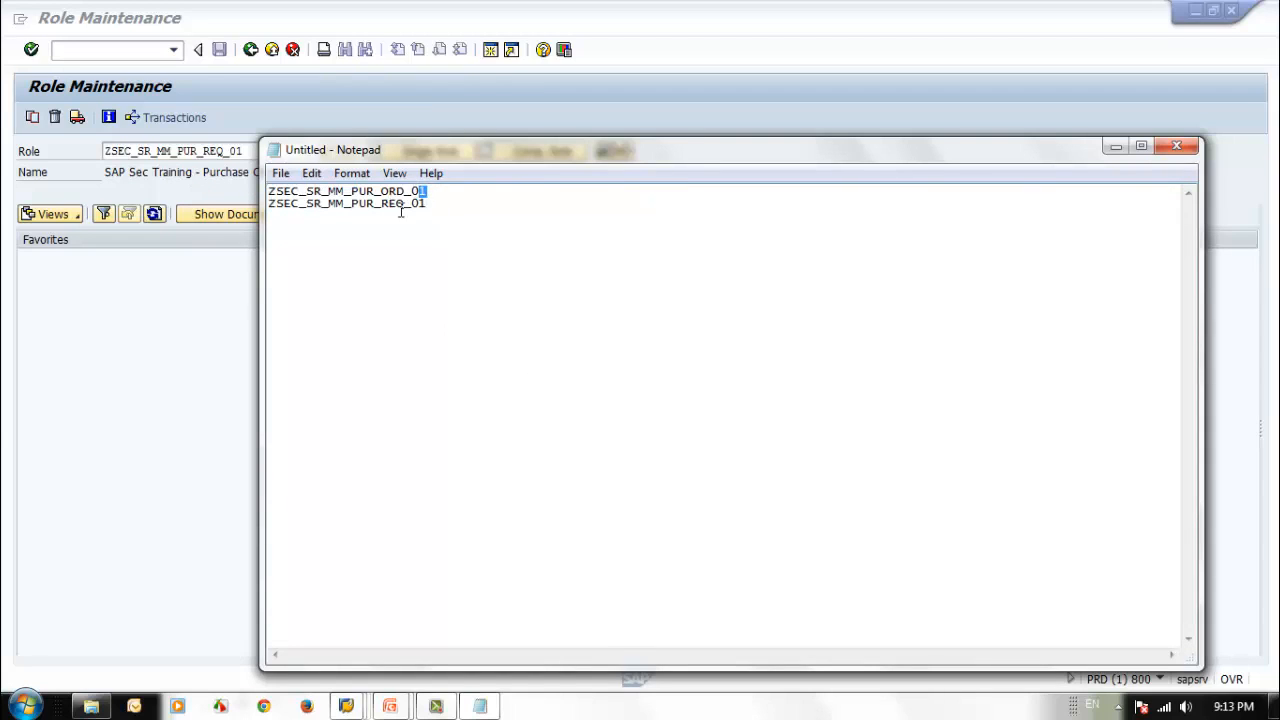
# Leave role maintenance and open user maintenance with transaction SU01.
pyautogui.click(386, 214)
pyautogui.moveTo(401, 149); pyautogui.dragTo(516, 135)
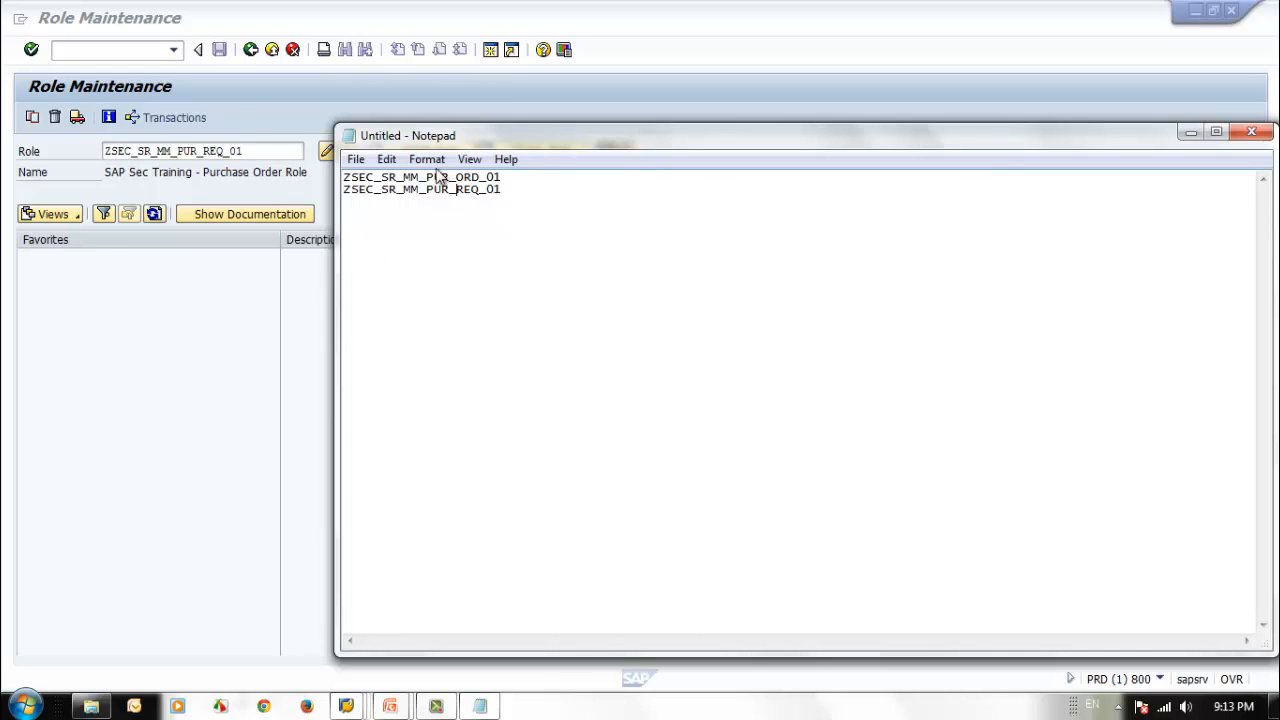
pyautogui.click(253, 99)
pyautogui.click(251, 50)
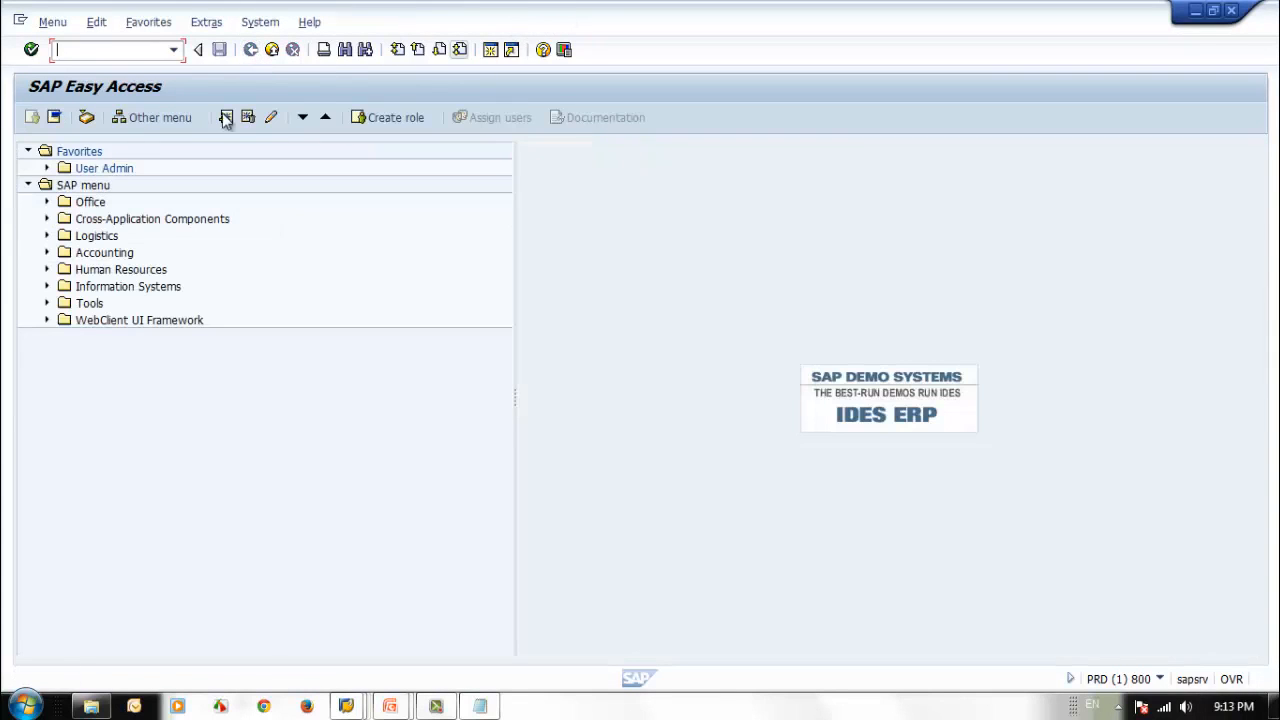
pyautogui.write('su01')
pyautogui.press('Return')
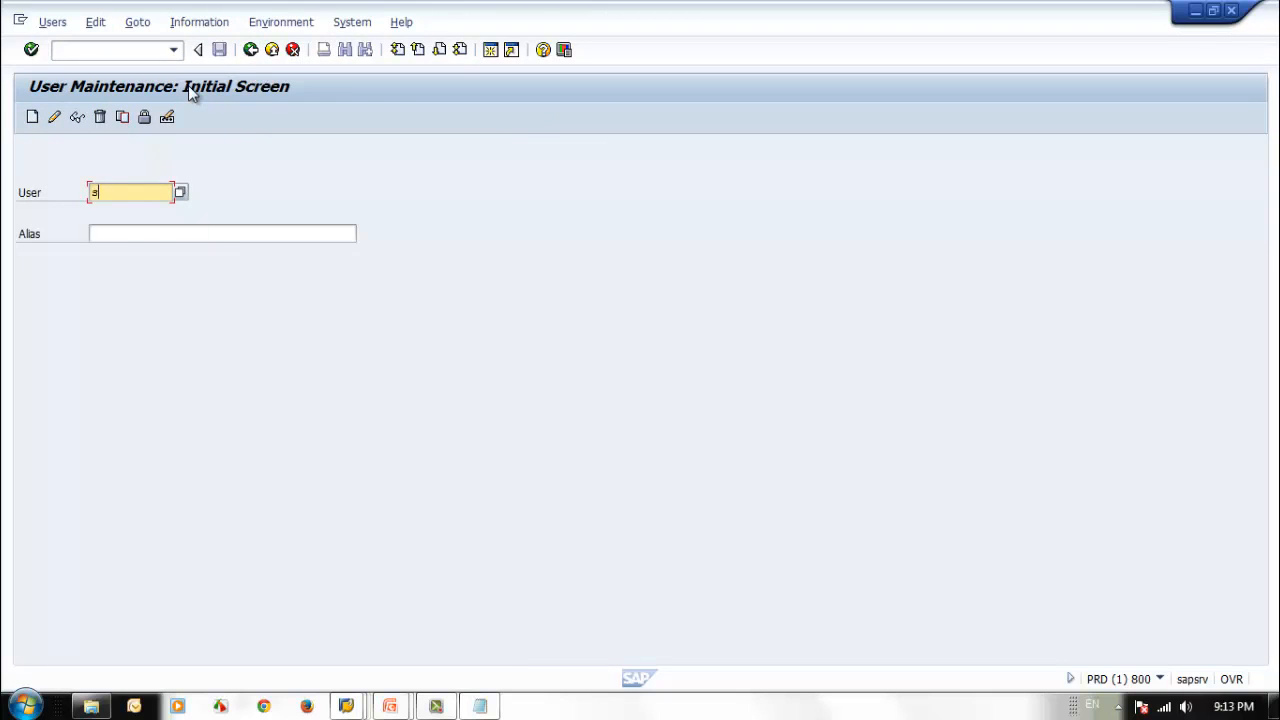
# Start creating a new user with the ID SEC_PUR_TST1.
pyautogui.write('se')
pyautogui.press('BackSpace')
pyautogui.press('BackSpace')
pyautogui.write('SEC_')
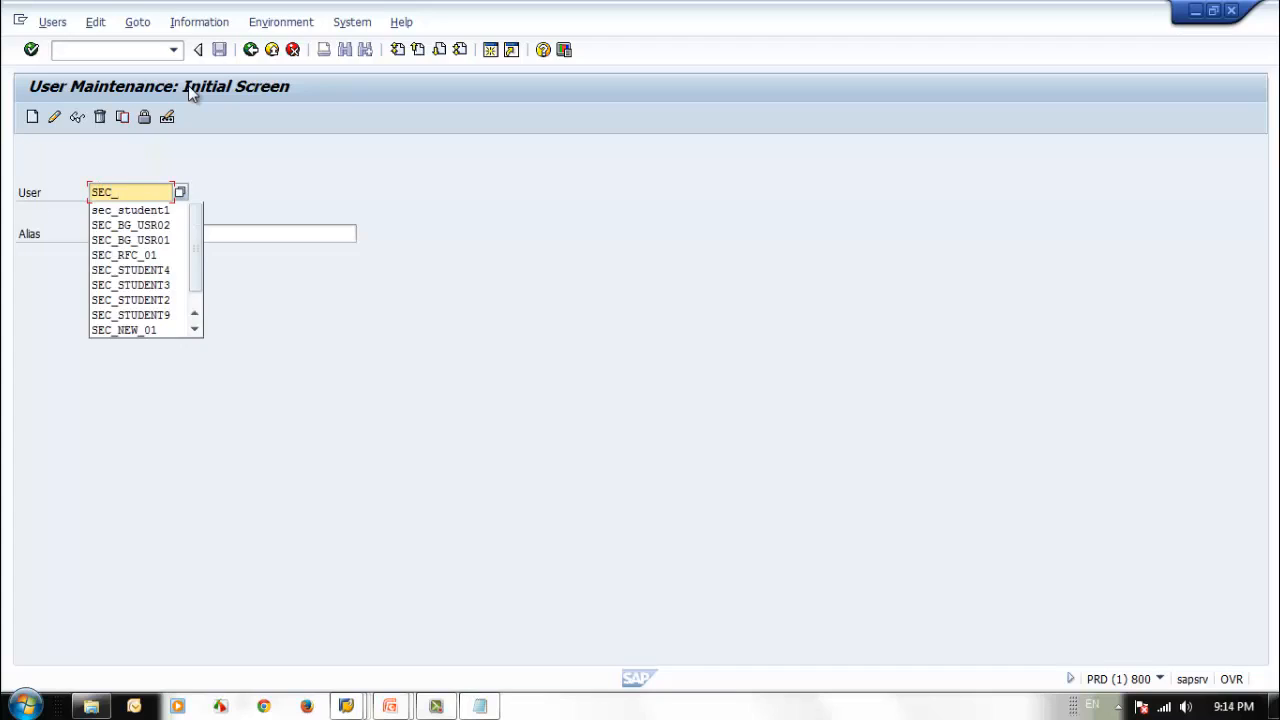
pyautogui.write('PUR_')
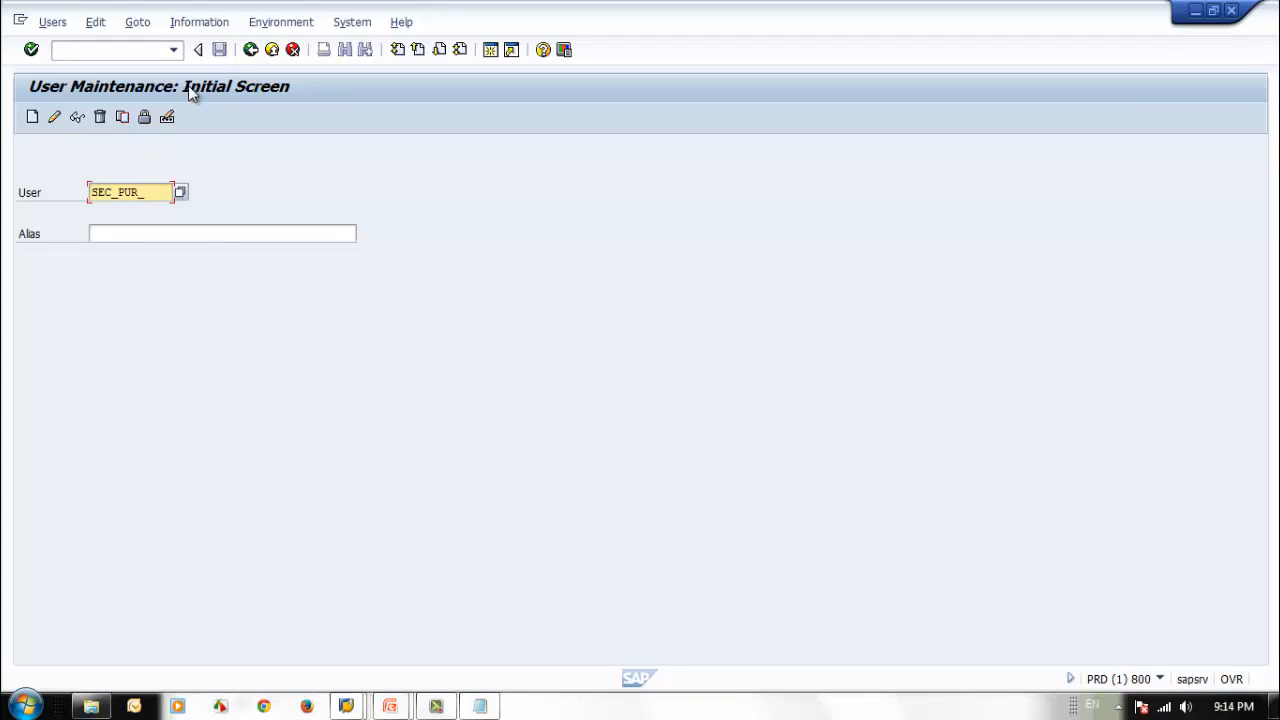
pyautogui.write('TST0')
pyautogui.press('BackSpace')
pyautogui.write('1')
pyautogui.click(33, 119)
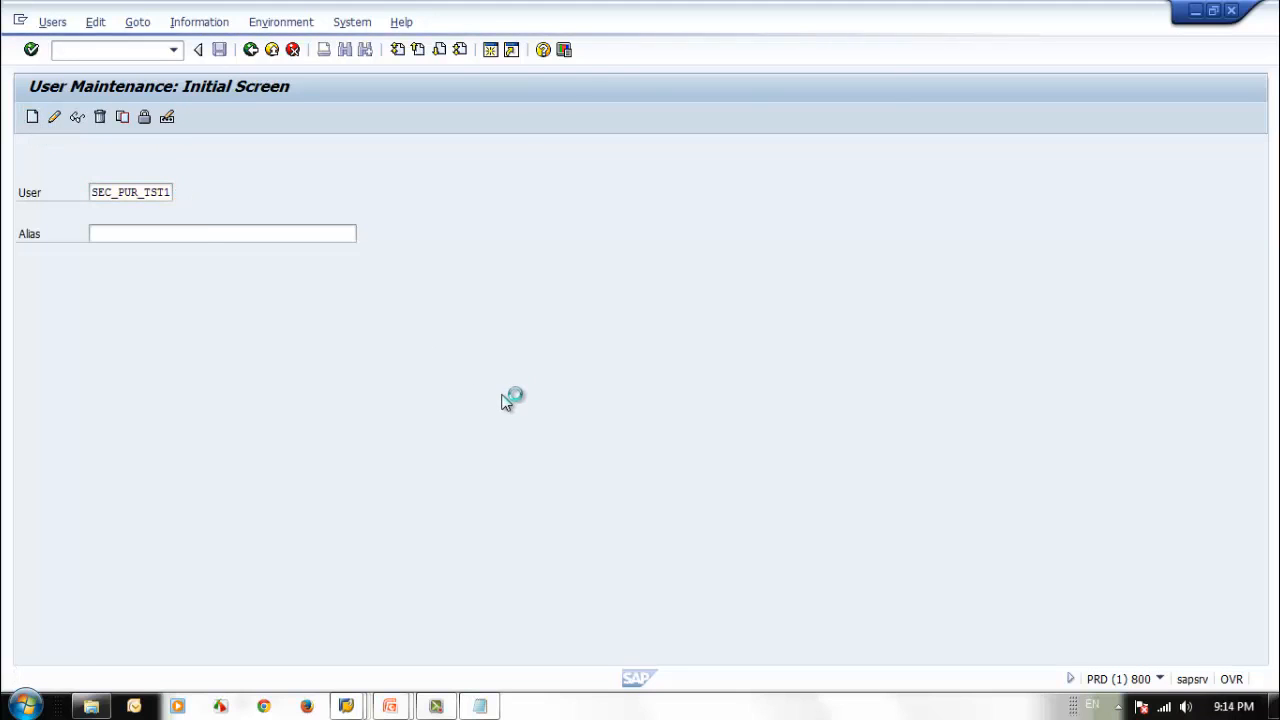
# Enter SAP Security as the user's last name and Test User 01 as the first name.
pyautogui.click(202, 294)
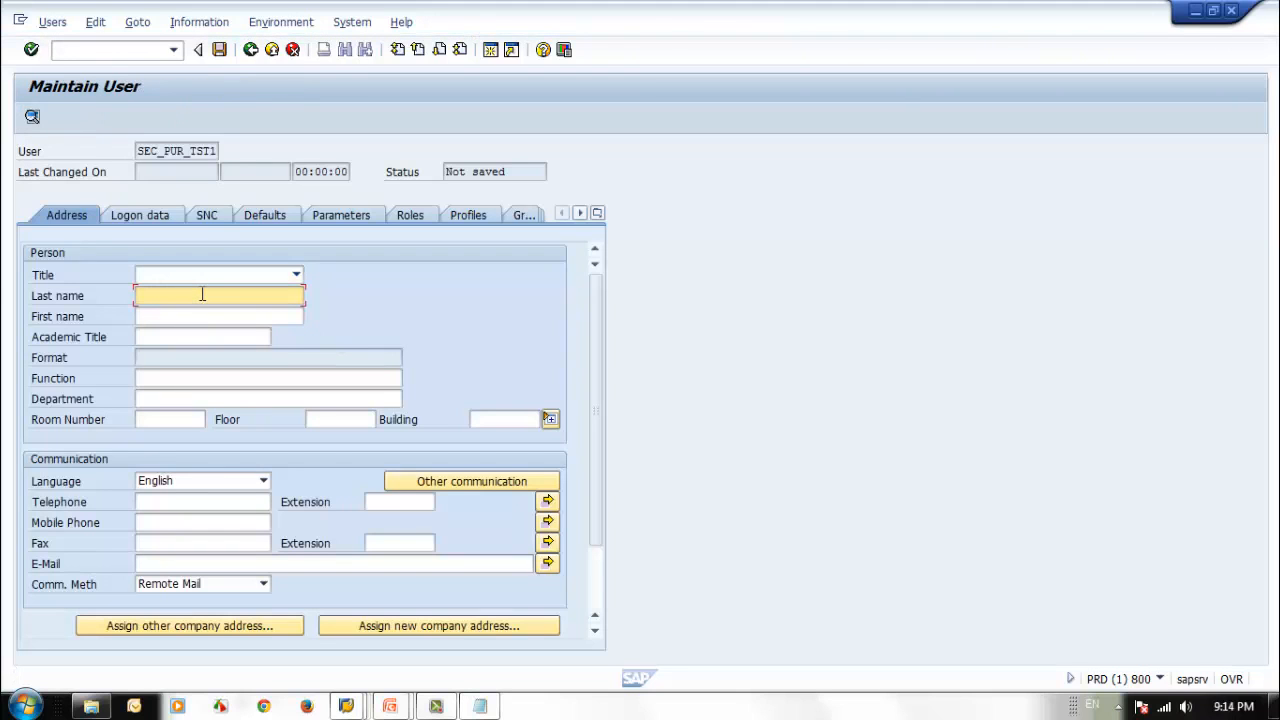
pyautogui.write('sa')
pyautogui.press('Down')
pyautogui.press('Return')
pyautogui.press('Tab')
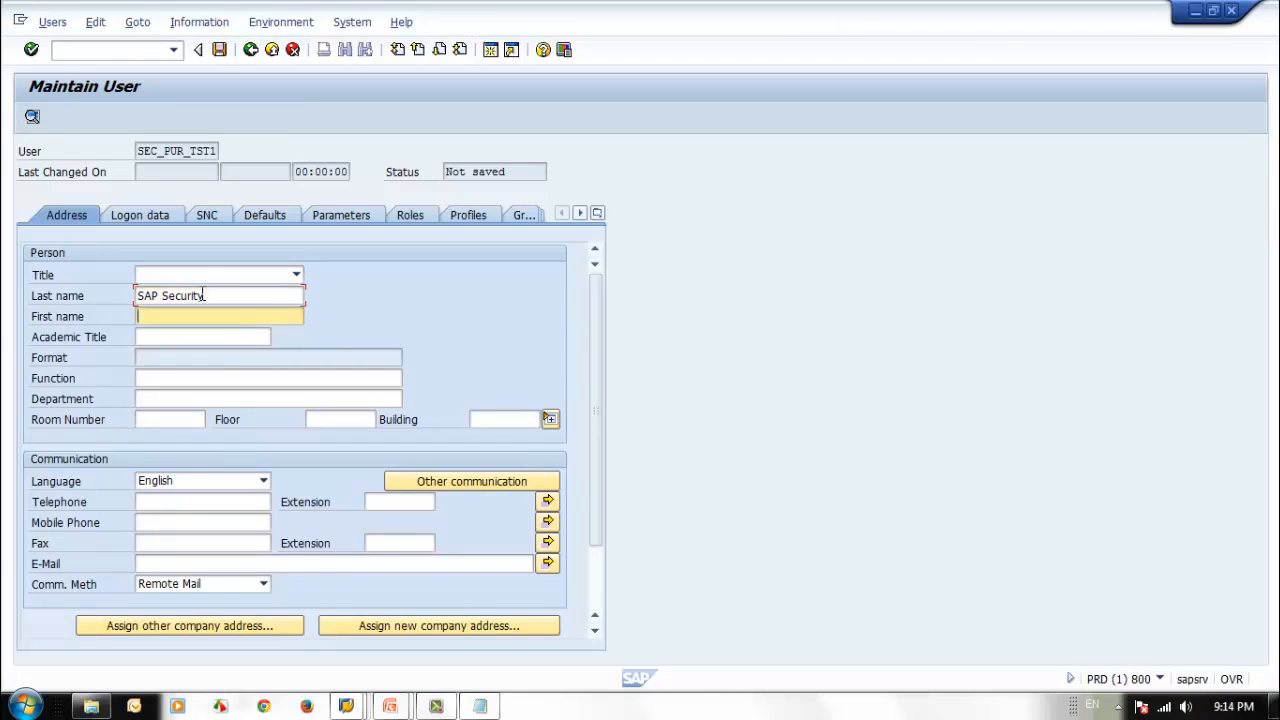
pyautogui.write('pUR')
pyautogui.press('BackSpace')
pyautogui.press('BackSpace')
pyautogui.press('BackSpace')
pyautogui.write('tE')
pyautogui.press('BackSpace')
pyautogui.press('BackSpace')
pyautogui.write('T')
pyautogui.press('Down')
pyautogui.press('Return')
pyautogui.write('01')
# Enter and repeat the initial password in the user's logon data.
pyautogui.click(405, 216)
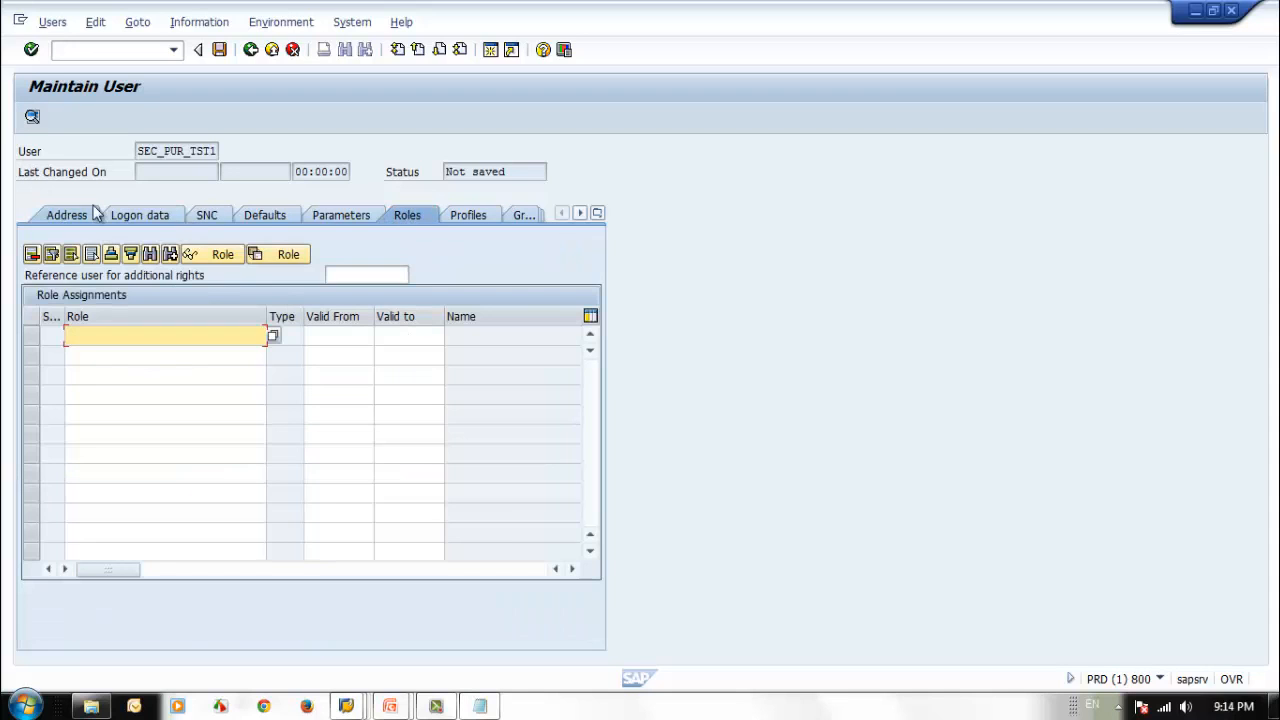
pyautogui.click(128, 213)
pyautogui.click(251, 340)
pyautogui.write('*******')
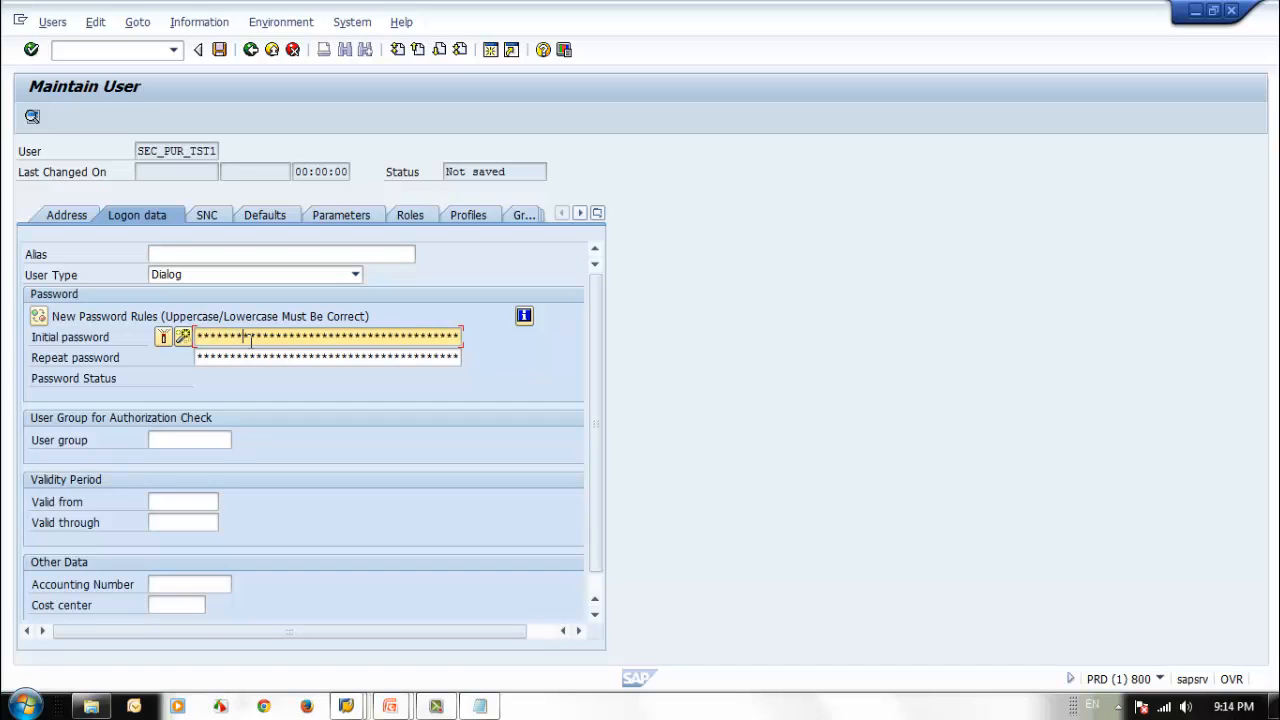
pyautogui.press('Tab')
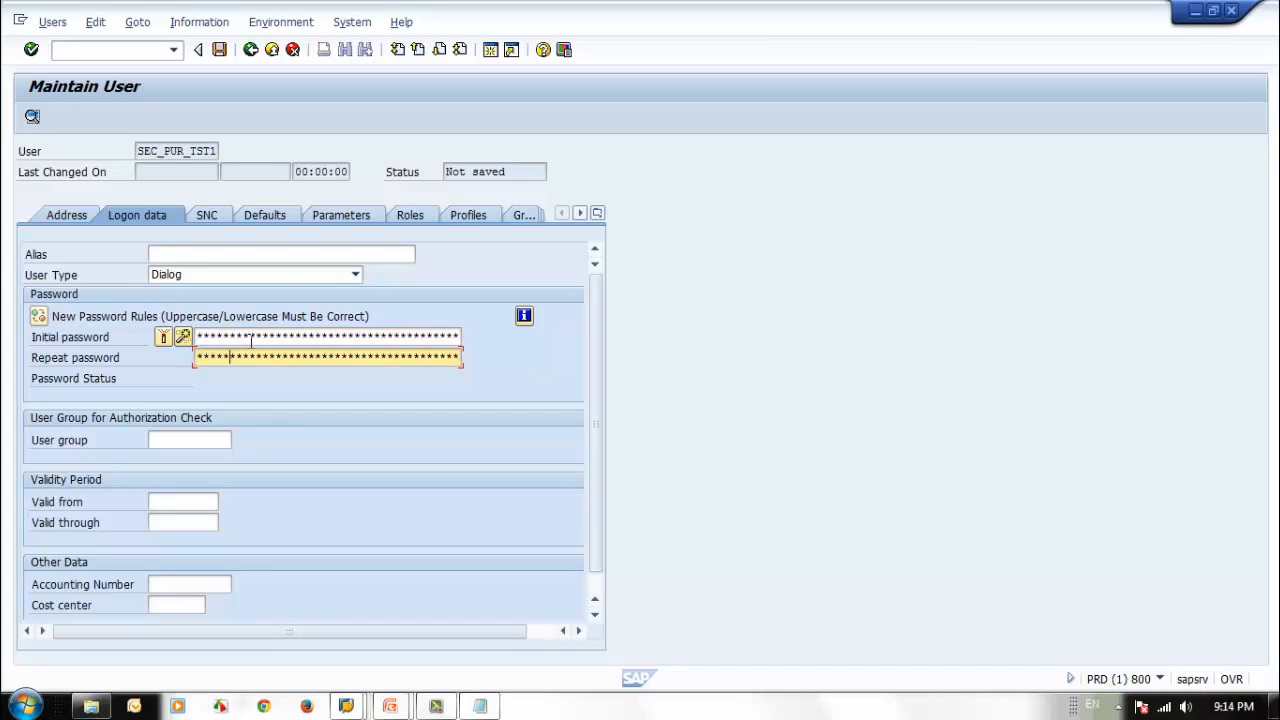
pyautogui.write('*******')
pyautogui.press('Return')
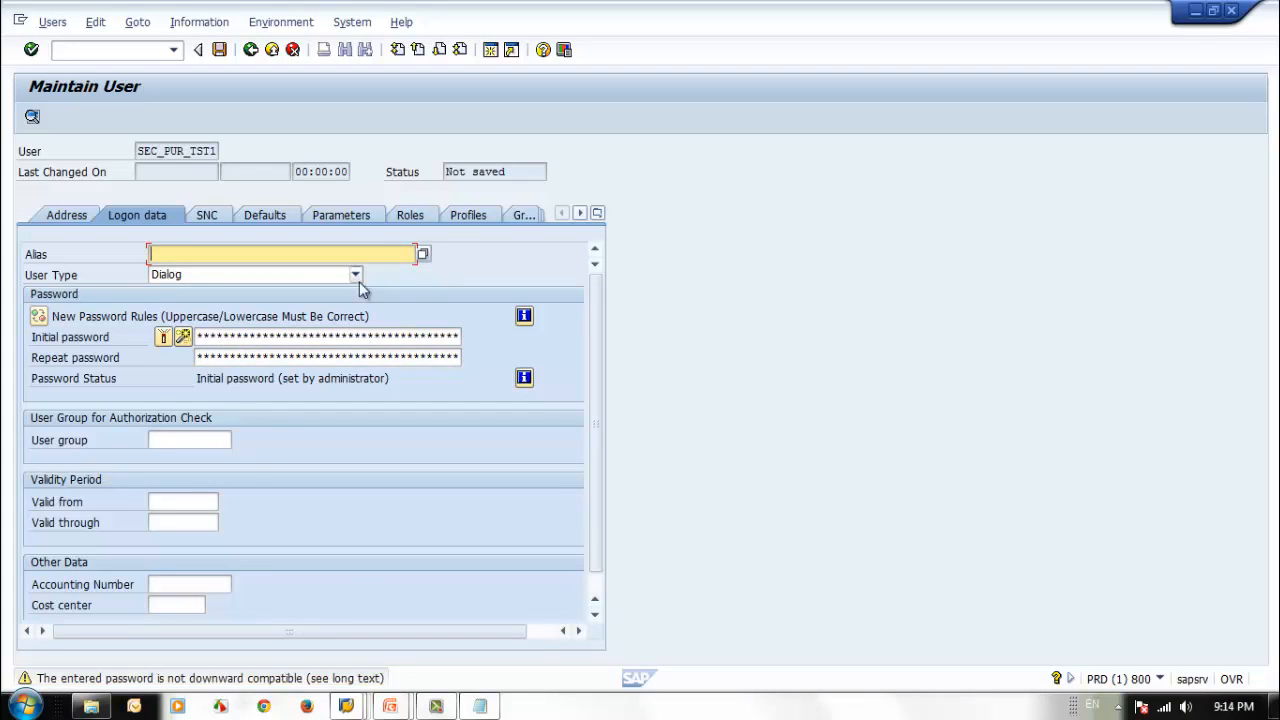
# Copy both role names from Notepad into the user's role assignments and save the user.
pyautogui.click(408, 216)
pyautogui.click(480, 706)
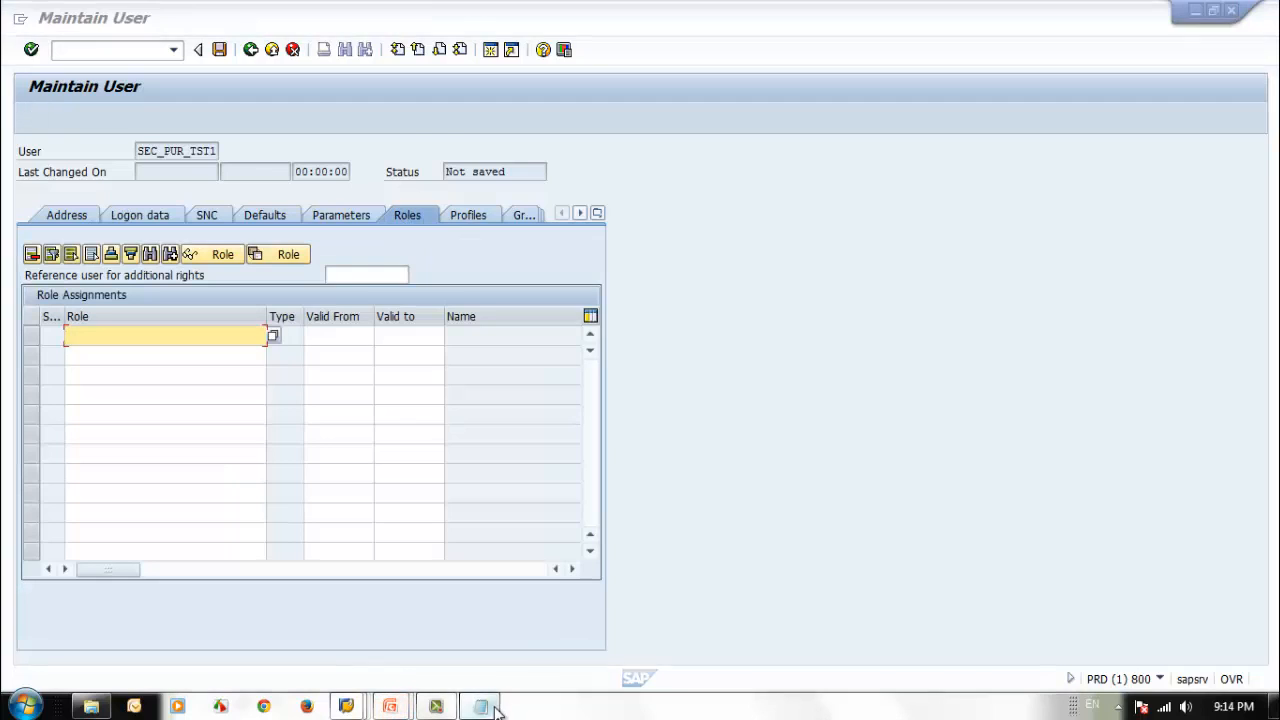
pyautogui.moveTo(532, 192); pyautogui.dragTo(238, 152)
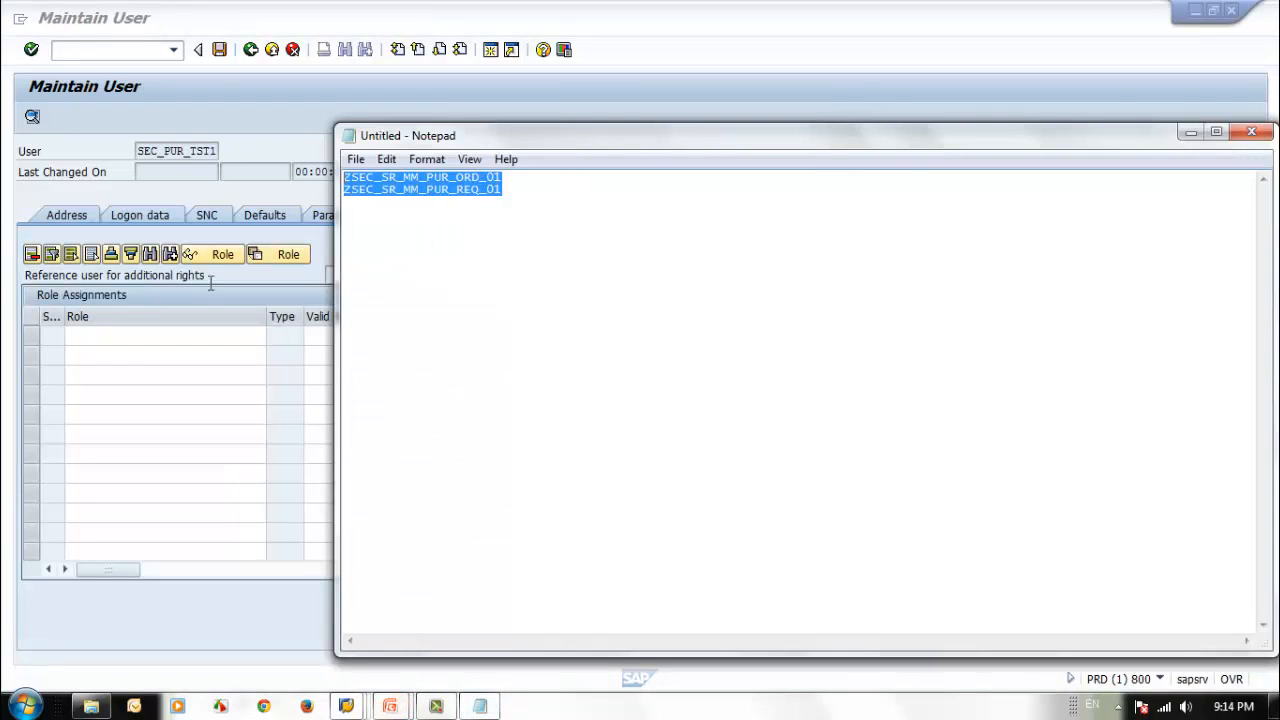
pyautogui.click(104, 332)
pyautogui.hotkey('ctrl', 'v')
pyautogui.press('Return')
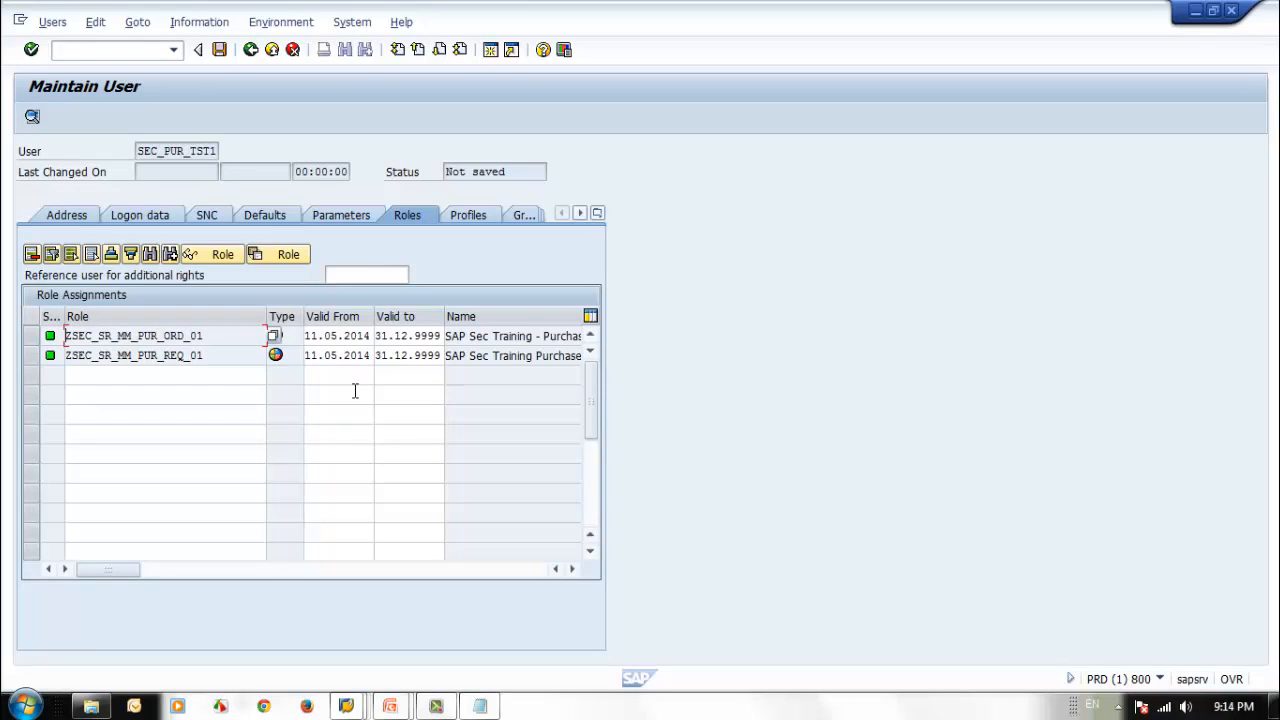
pyautogui.click(219, 49)
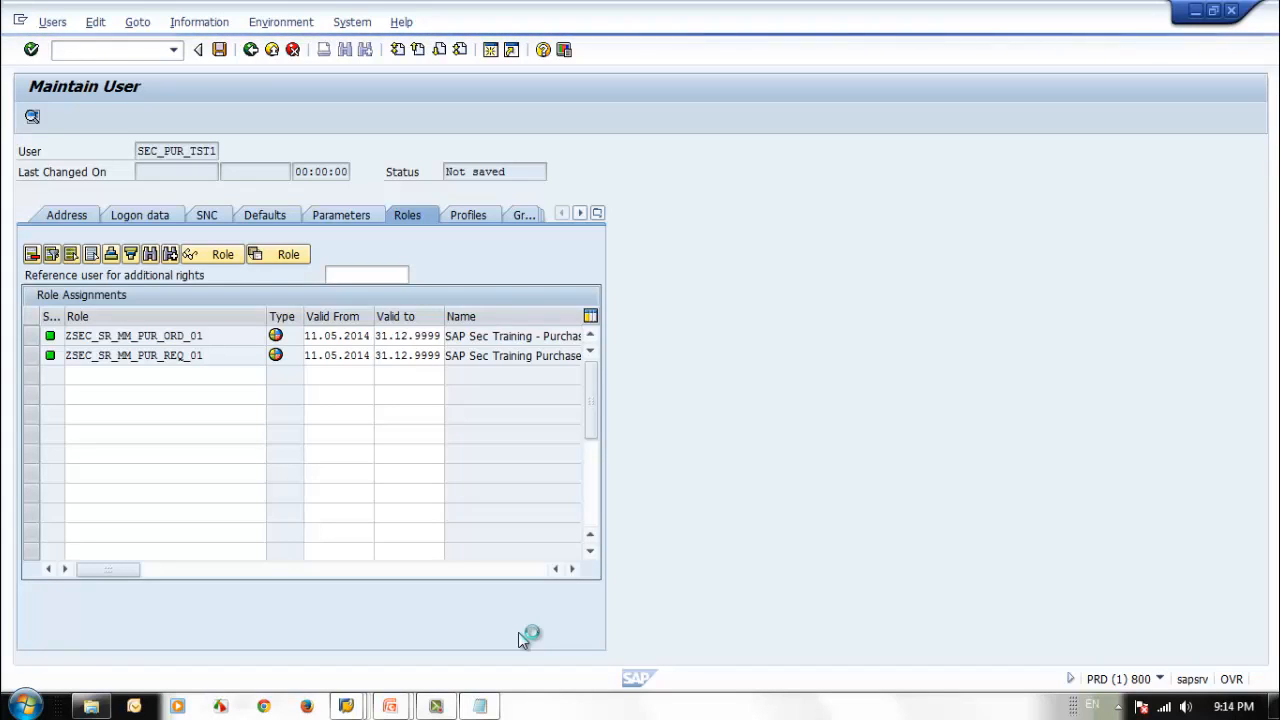
# Open a new logon screen for A. SAP ECC6 from SAP Logon and place its window beside user maintenance.
pyautogui.click(358, 707)
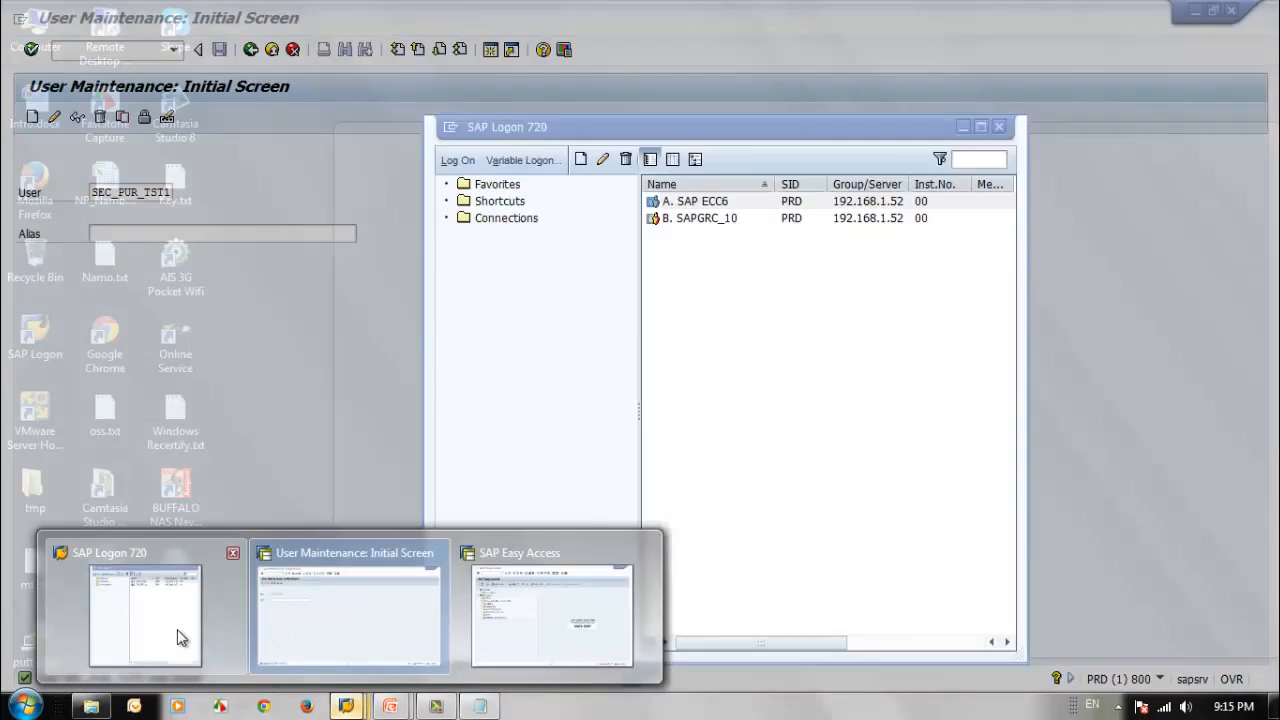
pyautogui.click(177, 629)
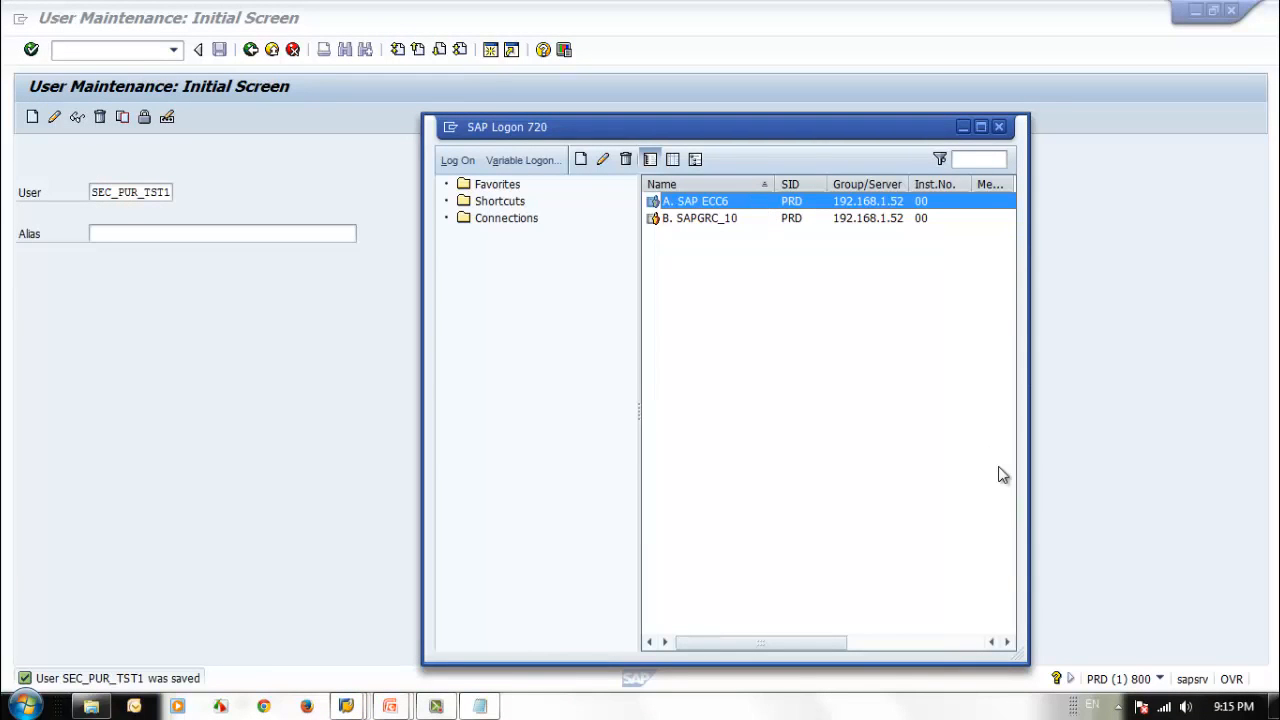
pyautogui.press('Return')
pyautogui.doubleClick(563, 23)
pyautogui.moveTo(580, 80); pyautogui.dragTo(980, 68)
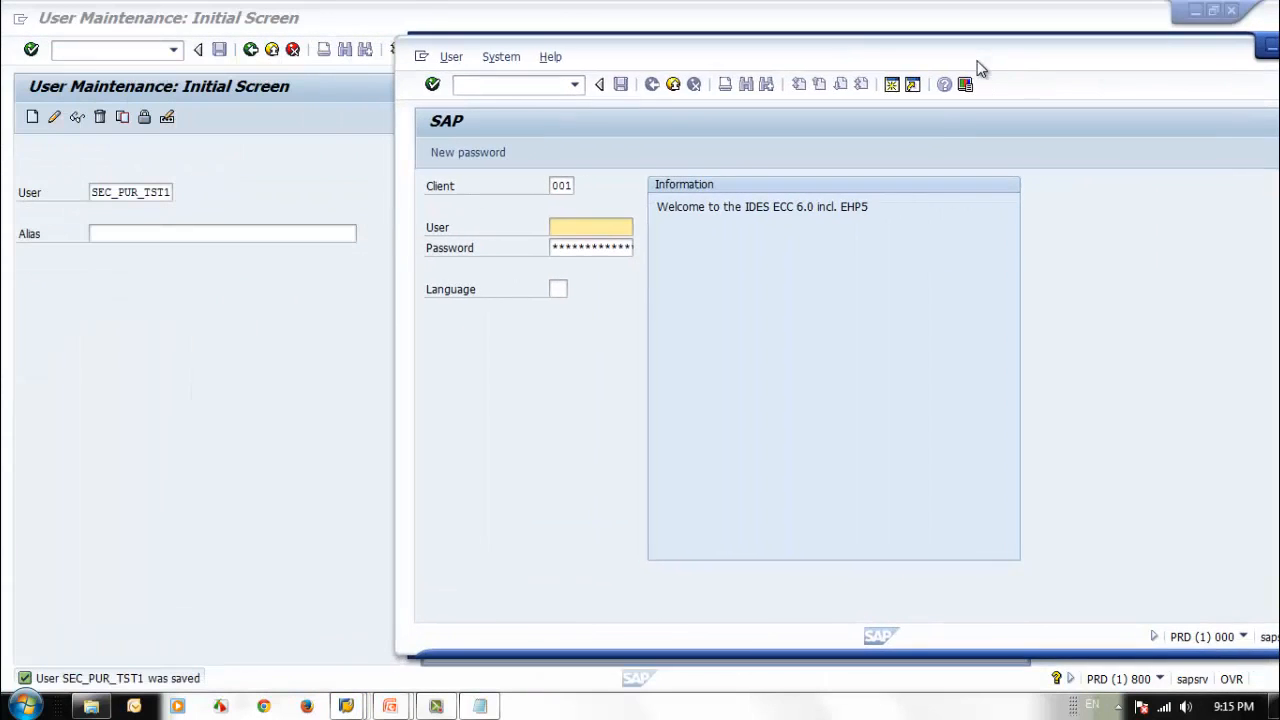
# Log on to client 800 as SEC_PUR_TST1 with the initial password, re-entering the password when the logon must be repeated.
pyautogui.doubleClick(562, 185)
pyautogui.write('8')
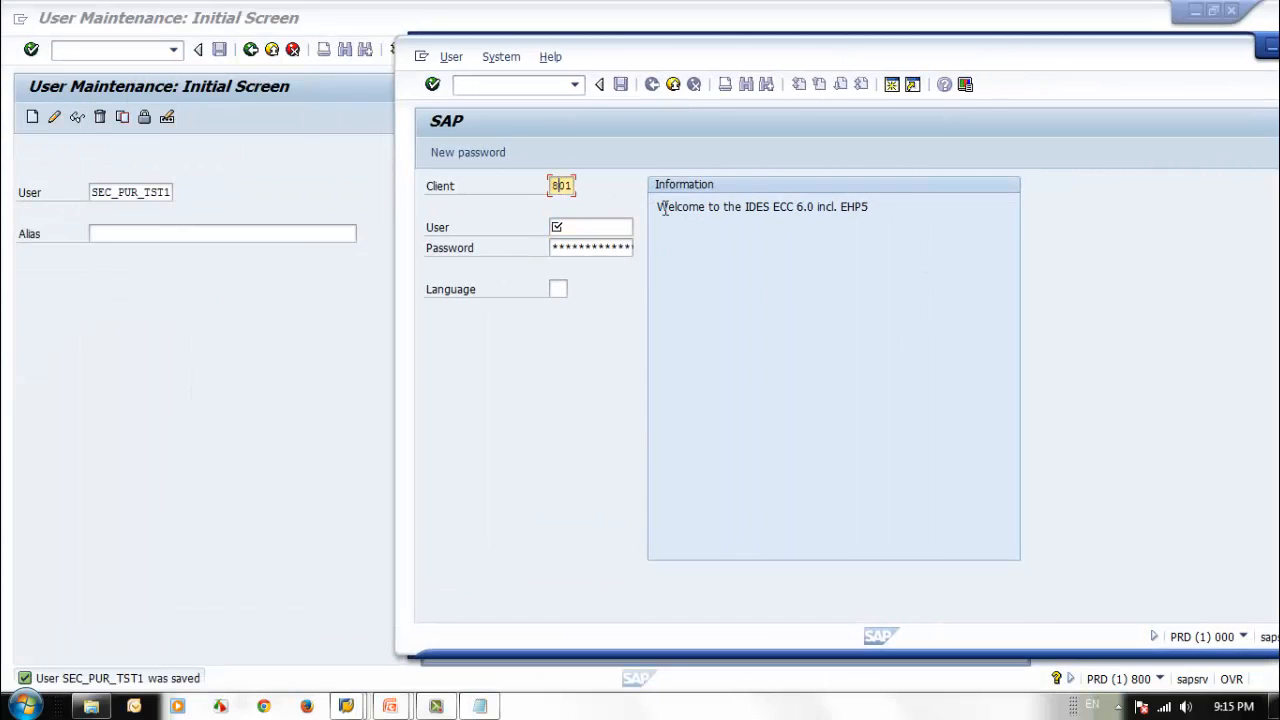
pyautogui.write('00')
pyautogui.press('Tab')
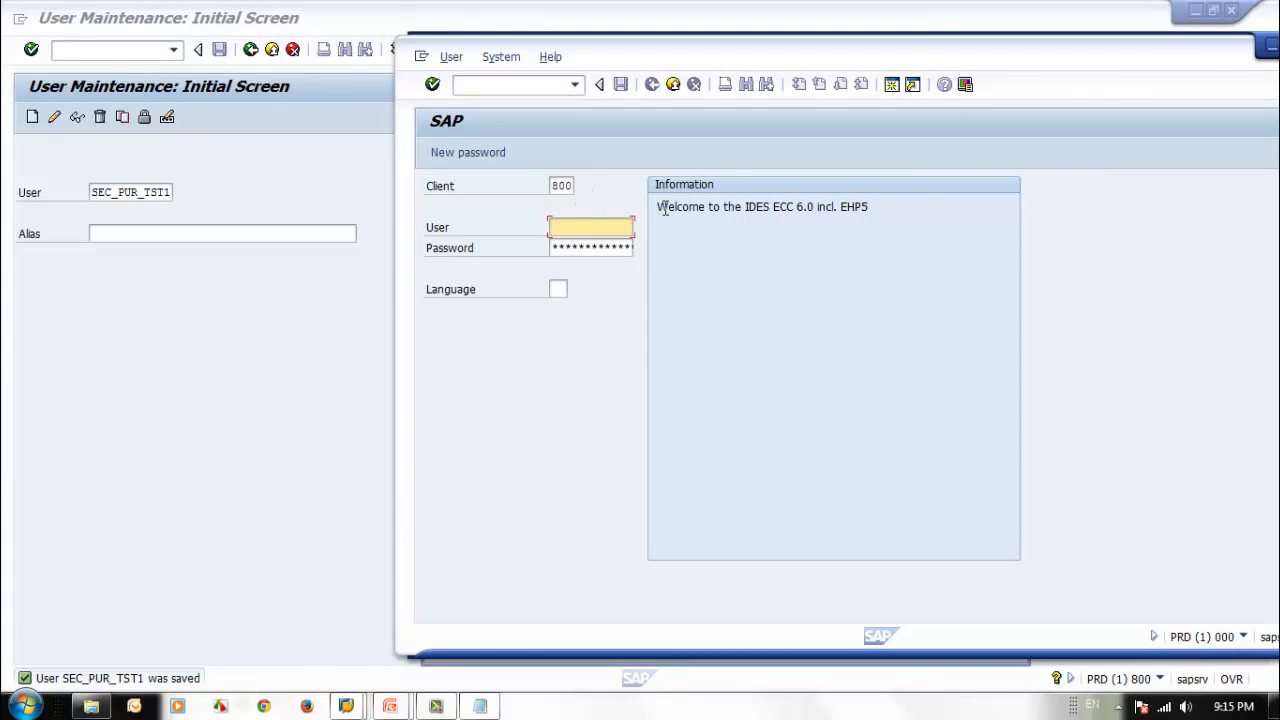
pyautogui.write('sec_pur_tst1')
pyautogui.press('Tab')
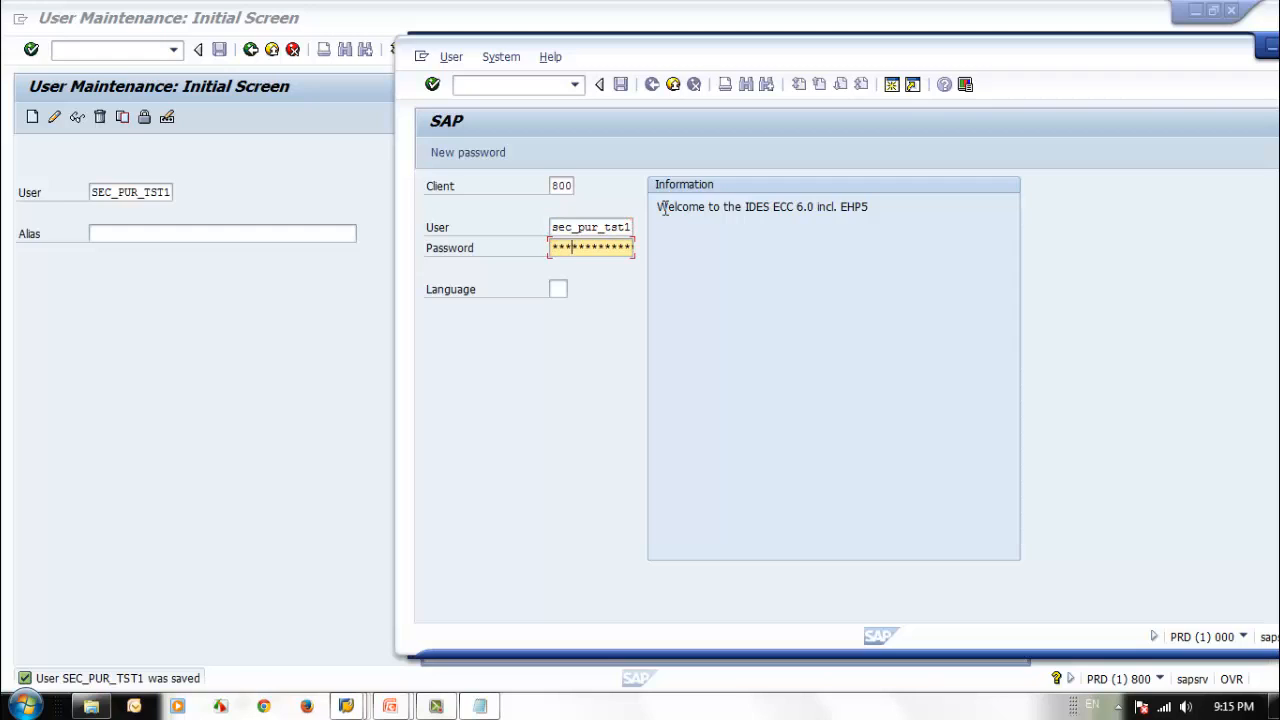
pyautogui.press('Return')
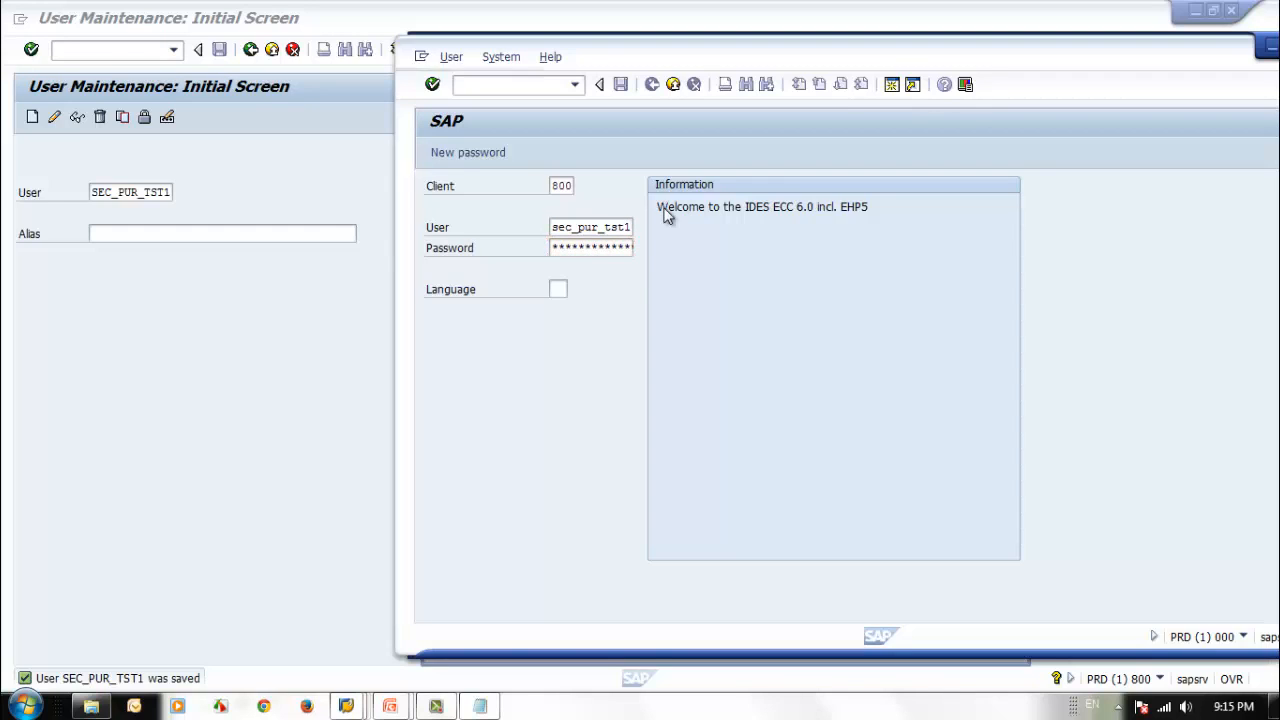
pyautogui.press('Tab')
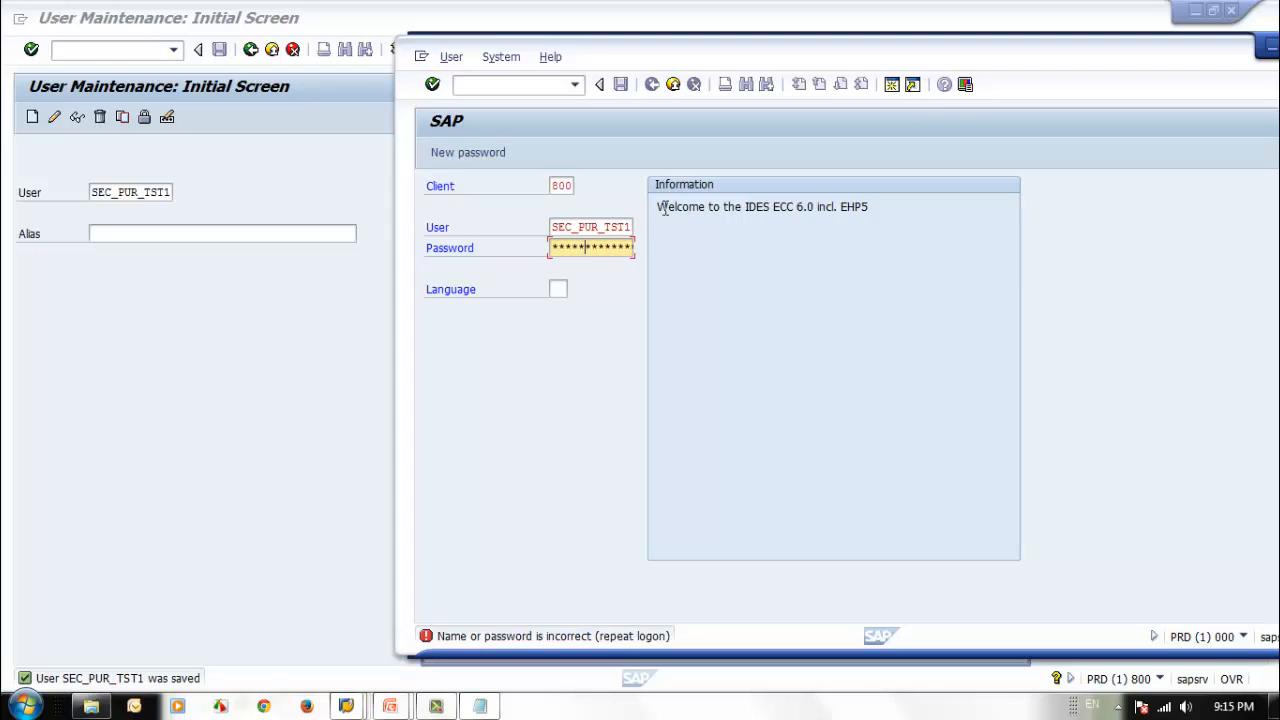
pyautogui.press('Return')
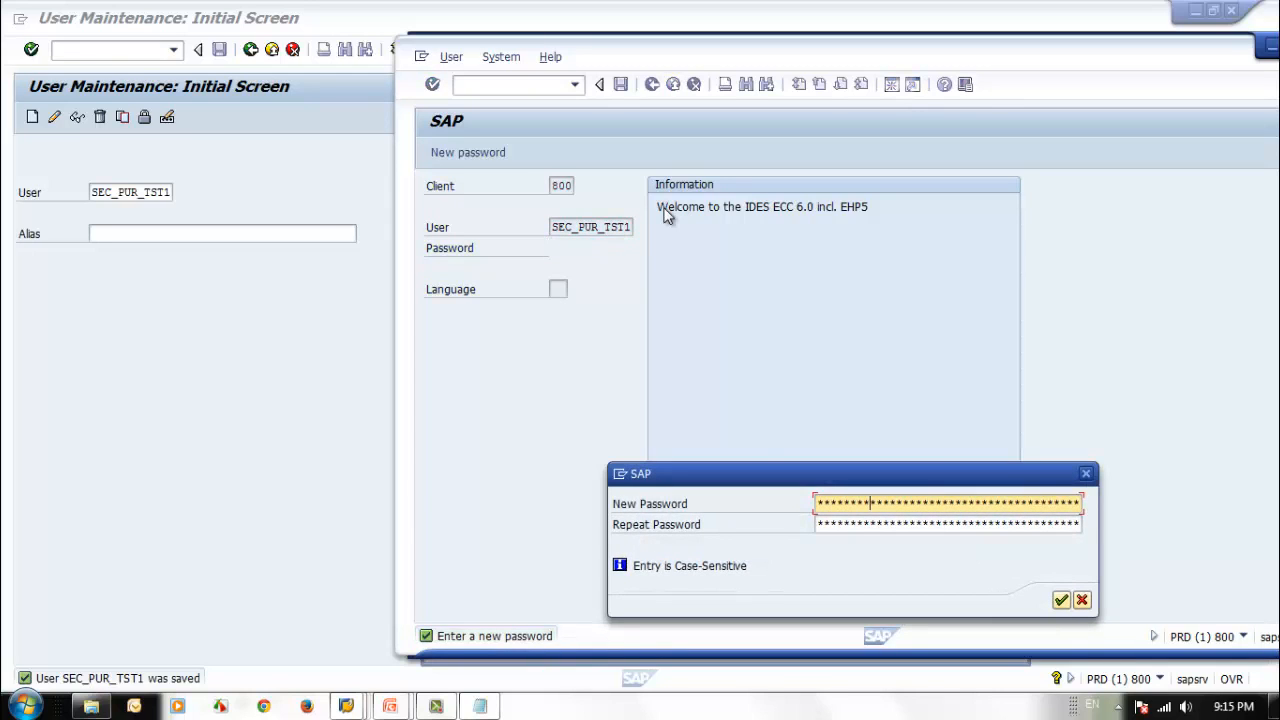
# Enter and repeat a new password for the first logon and accept the copyright notice.
pyautogui.press('Tab')
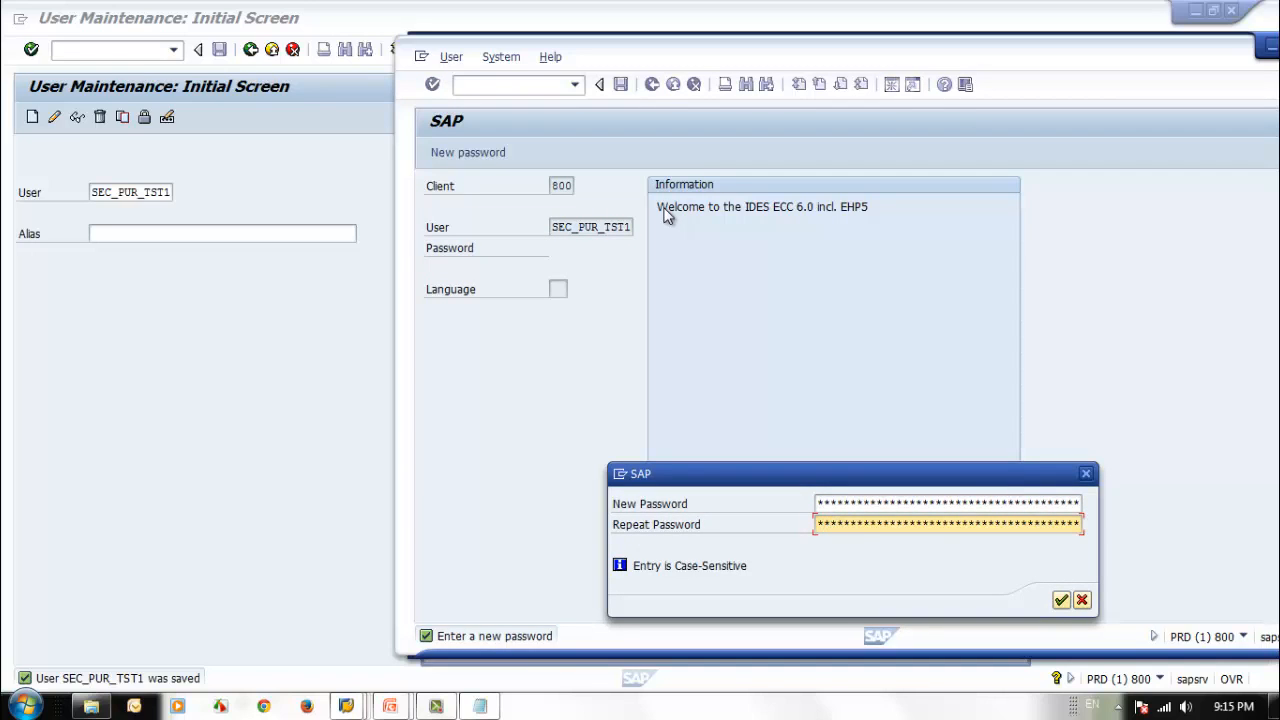
pyautogui.press('Return')
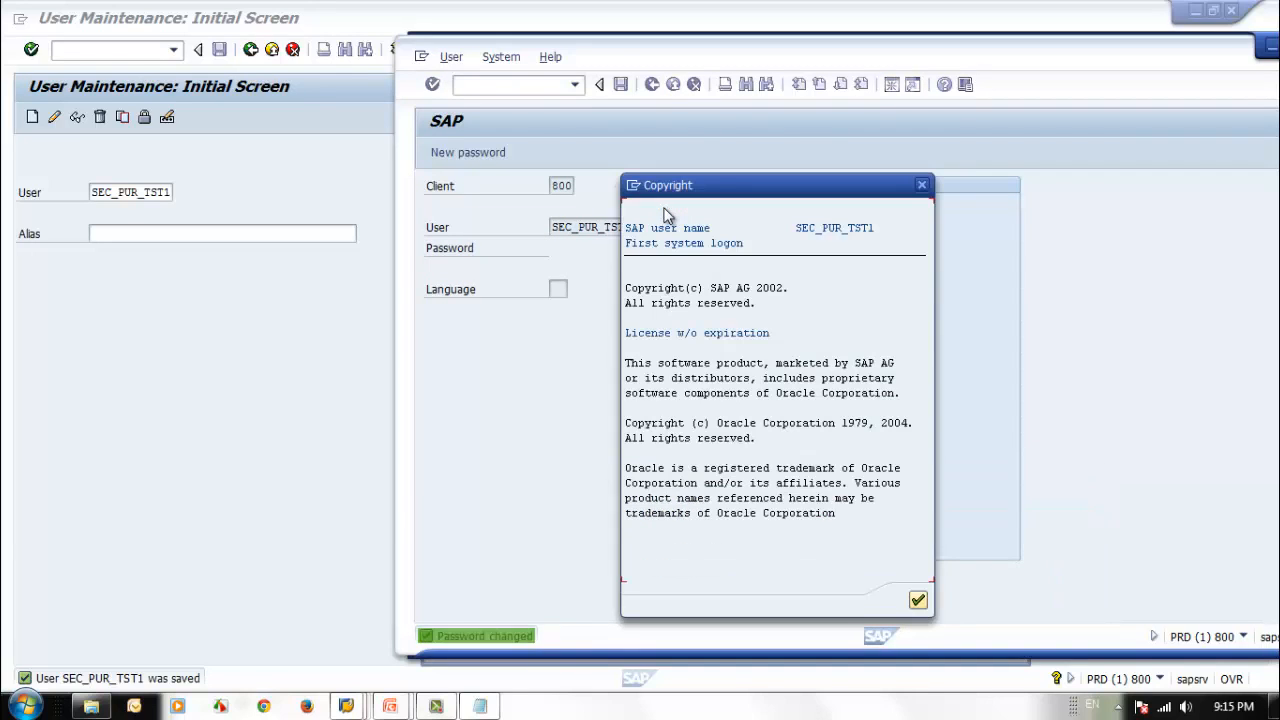
pyautogui.press('Return')
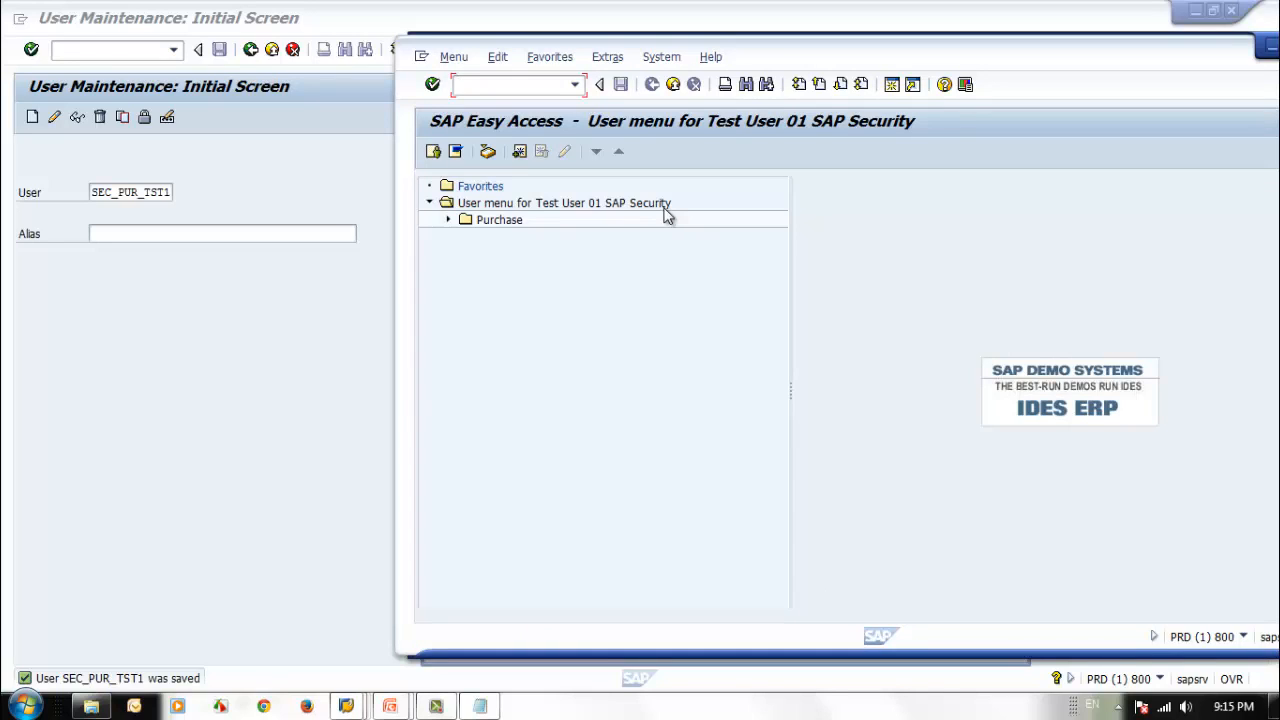
# Examine the Order and Requisition folders under Purchase in the test user's menu and return to user maintenance.
pyautogui.click(448, 220)
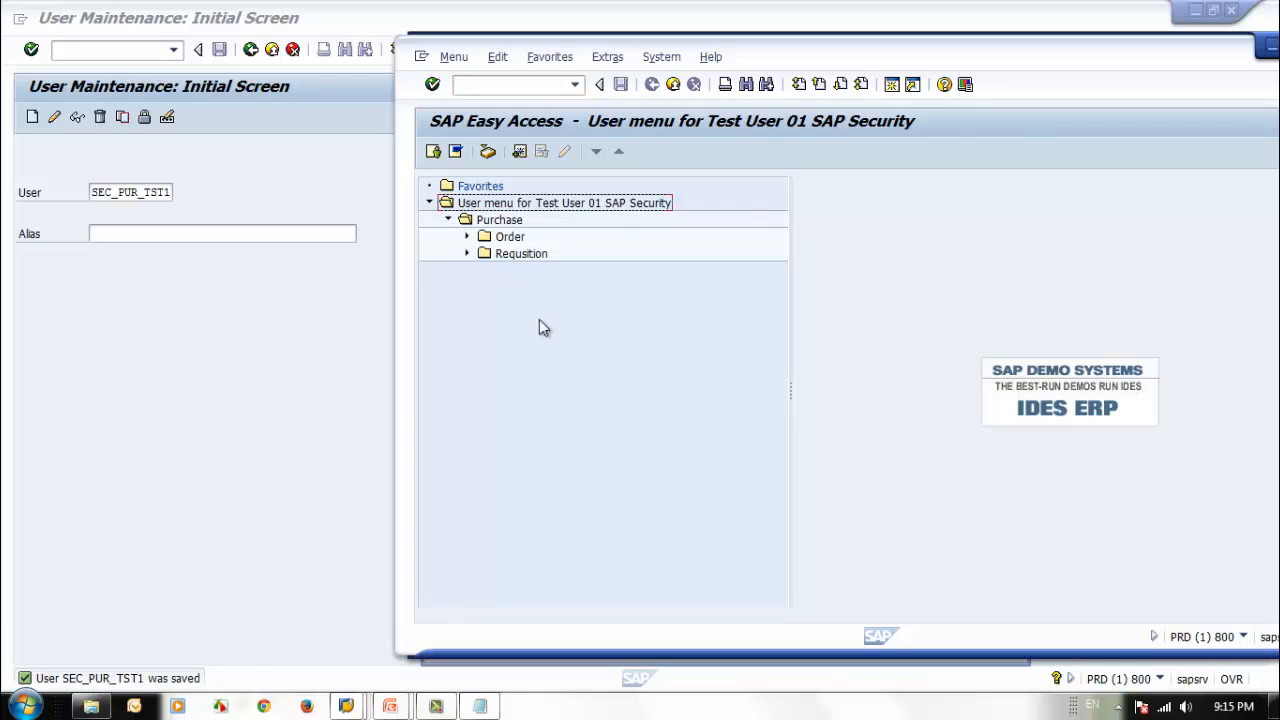
pyautogui.click(467, 240)
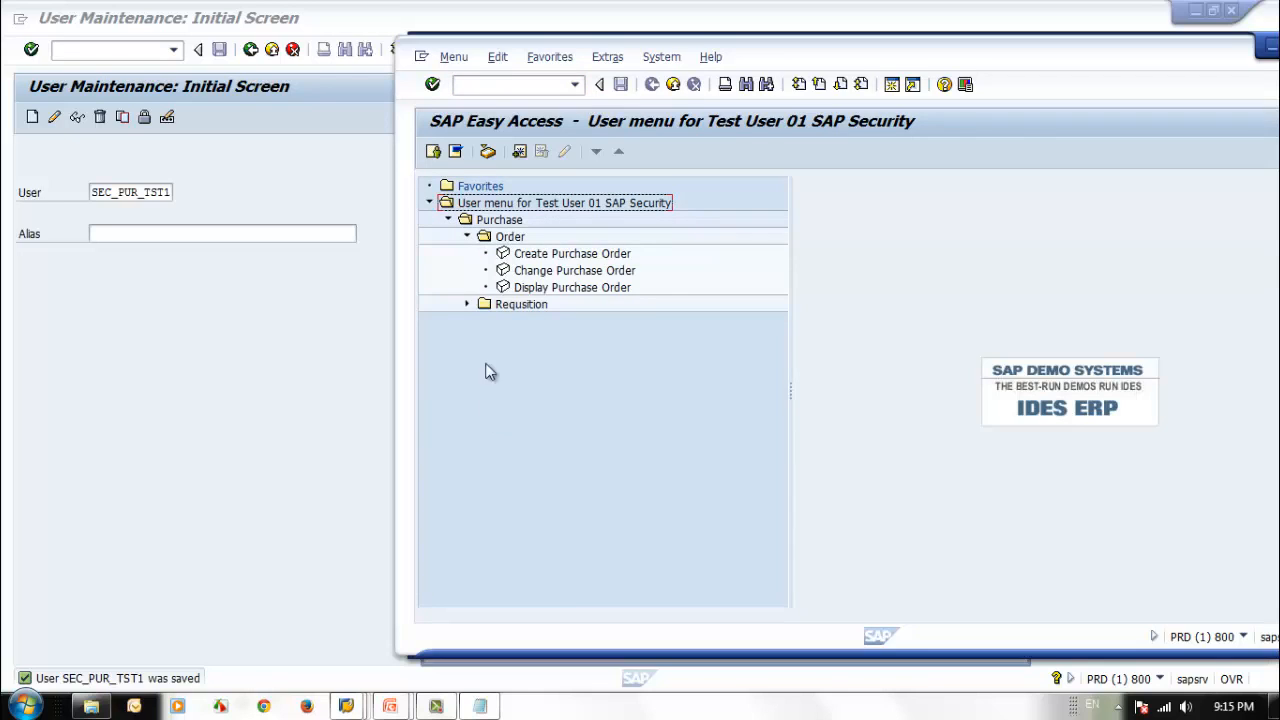
pyautogui.click(468, 306)
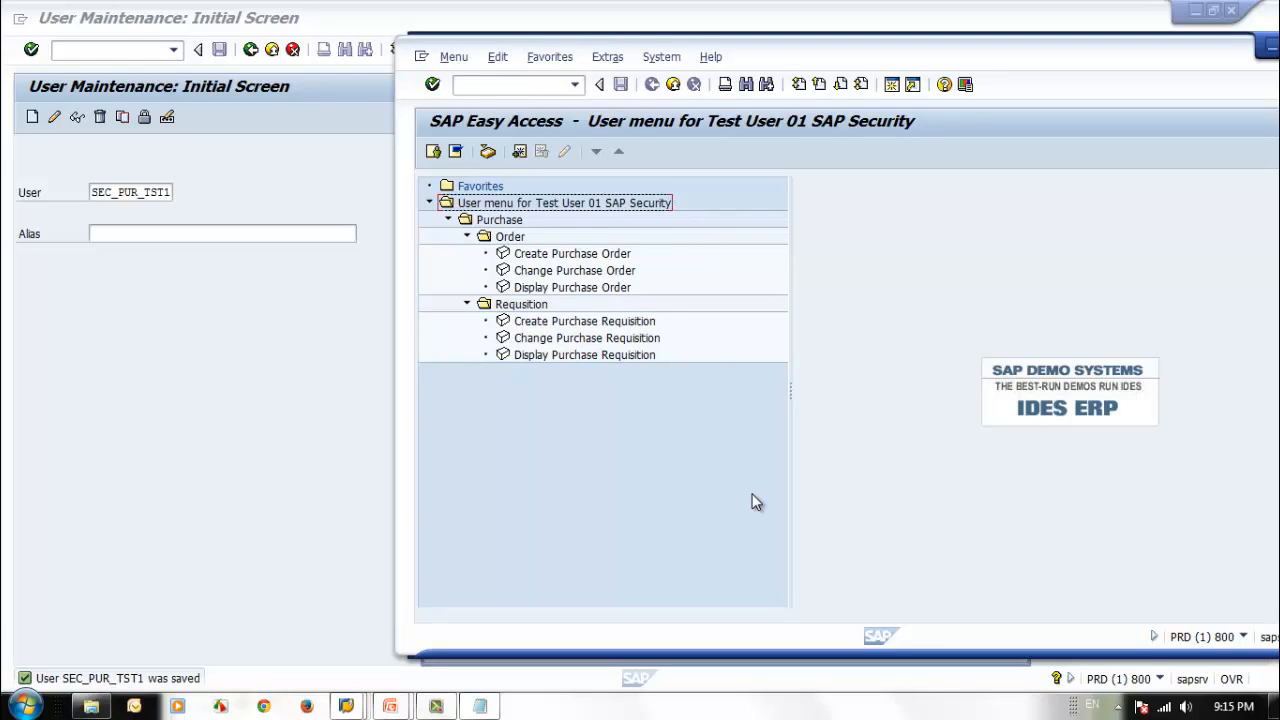
pyautogui.click(503, 221)
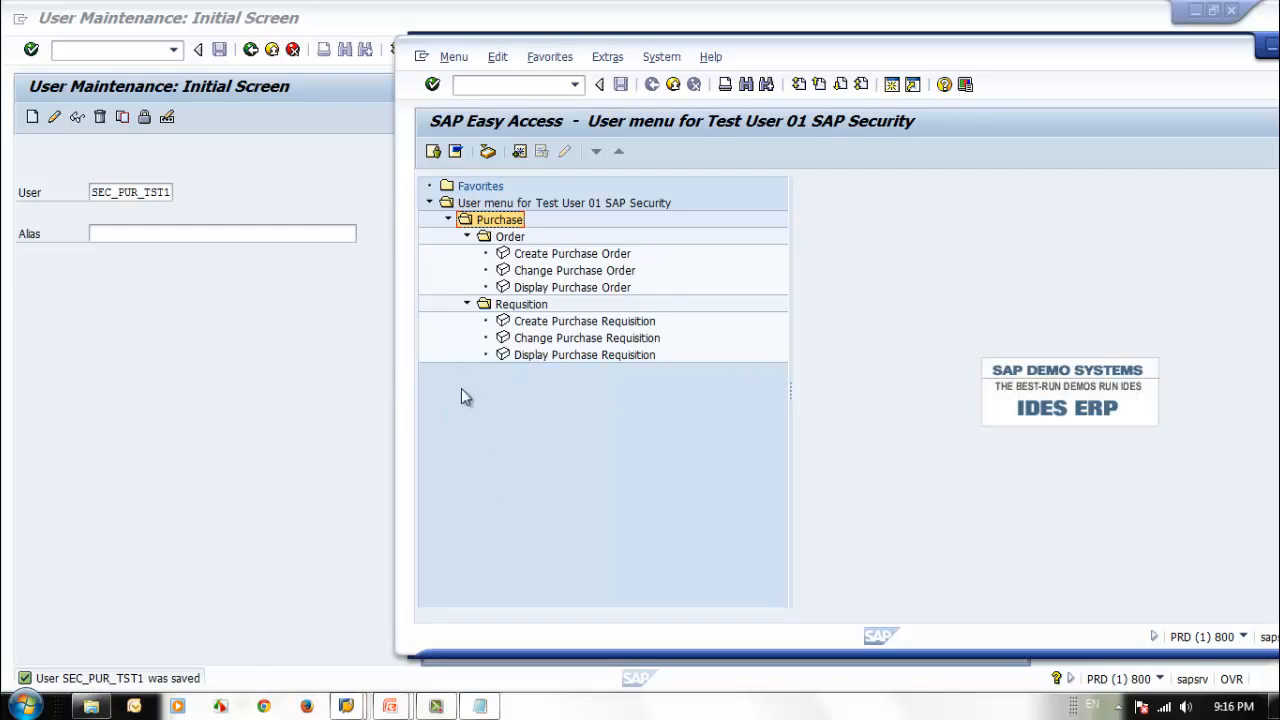
pyautogui.click(466, 237)
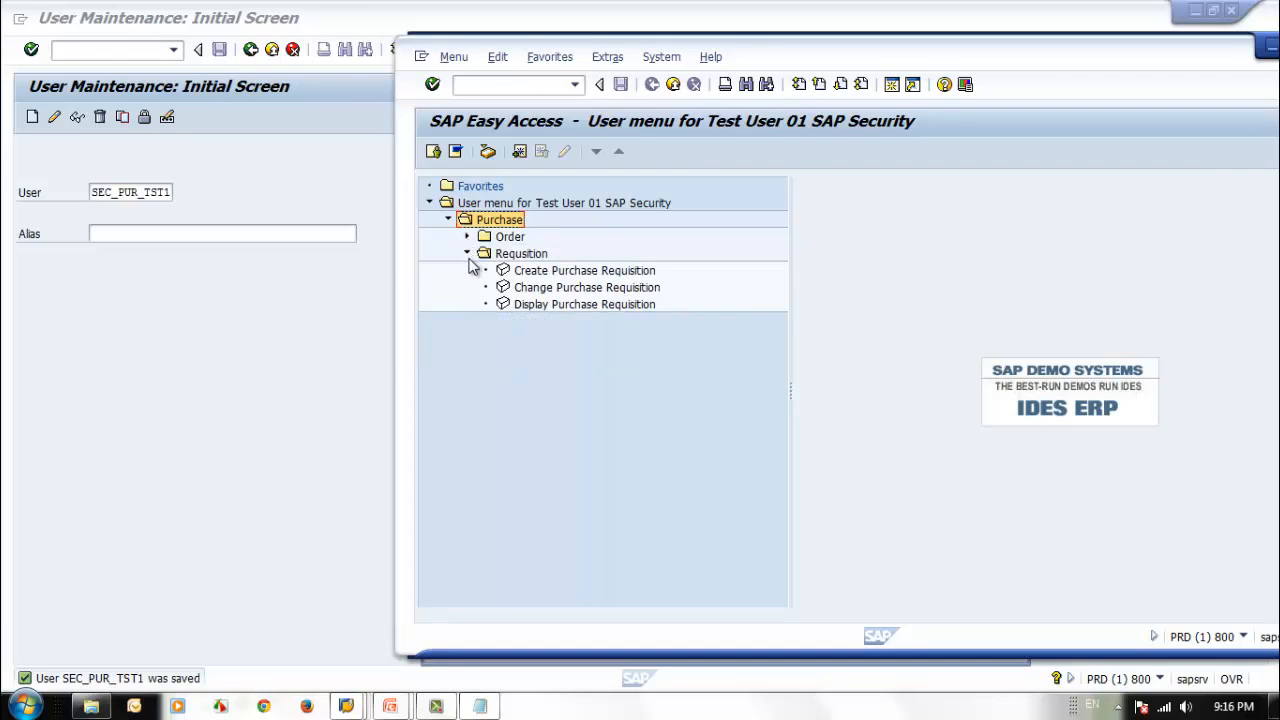
pyautogui.click(467, 254)
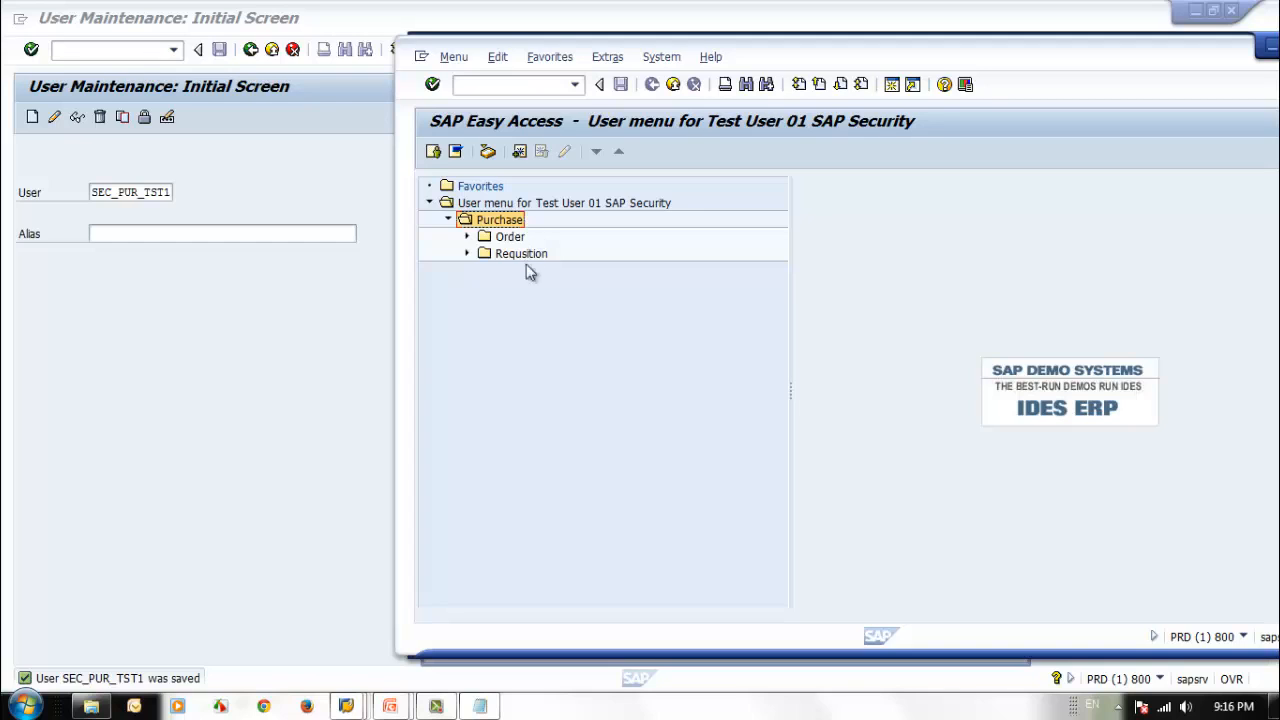
pyautogui.click(190, 400)
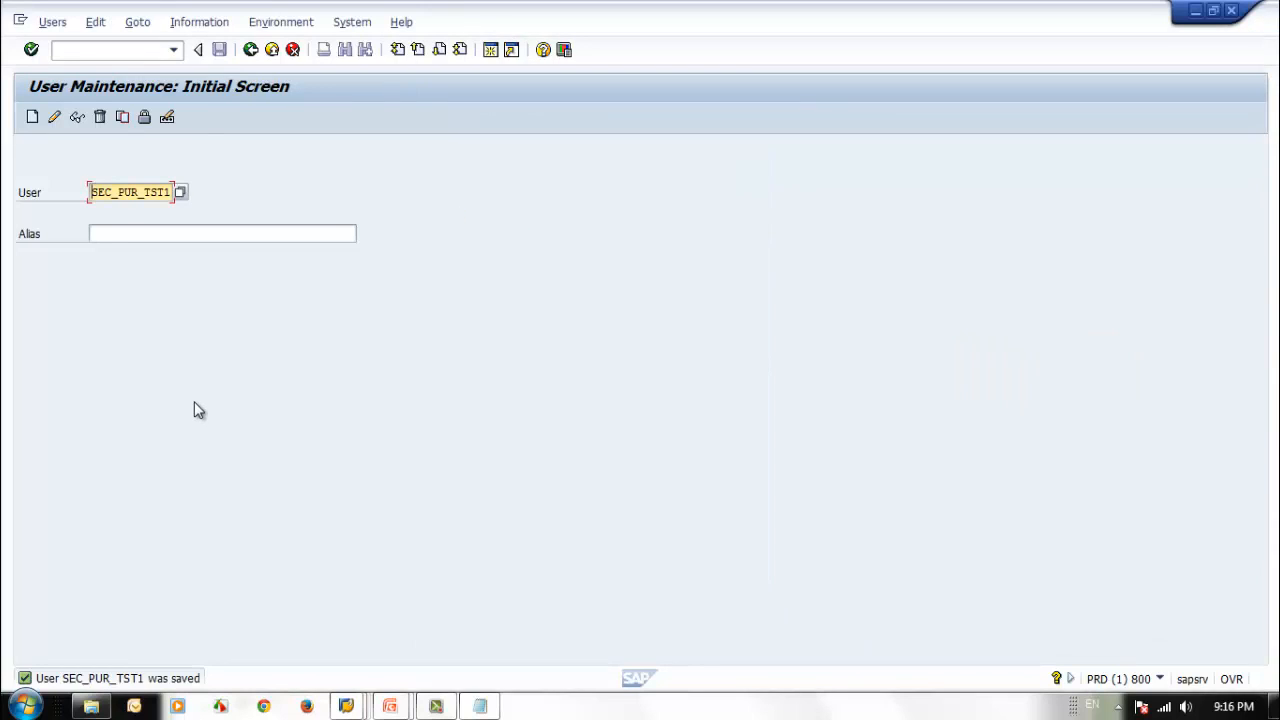
# Open role maintenance with transaction pfcg and start creating a composite role named ZSEC_CR_PUR_MGR.
pyautogui.click(251, 50)
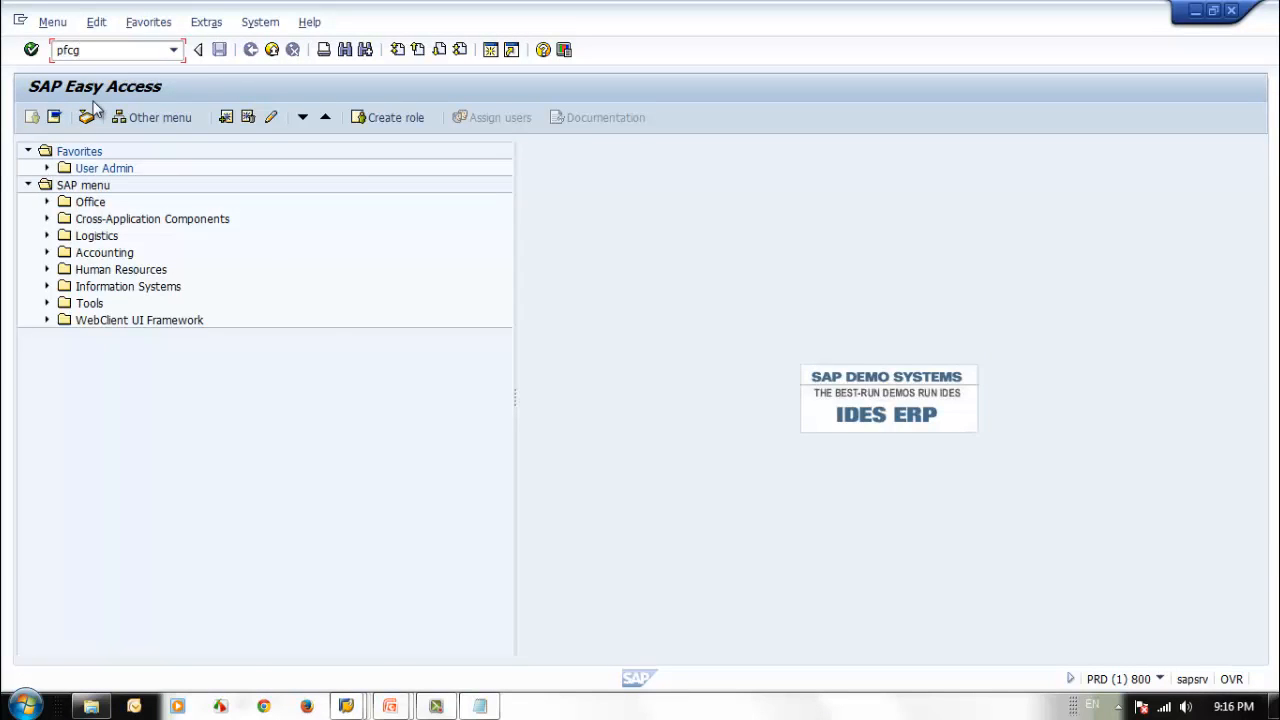
pyautogui.write('pfcg')
pyautogui.press('Return')
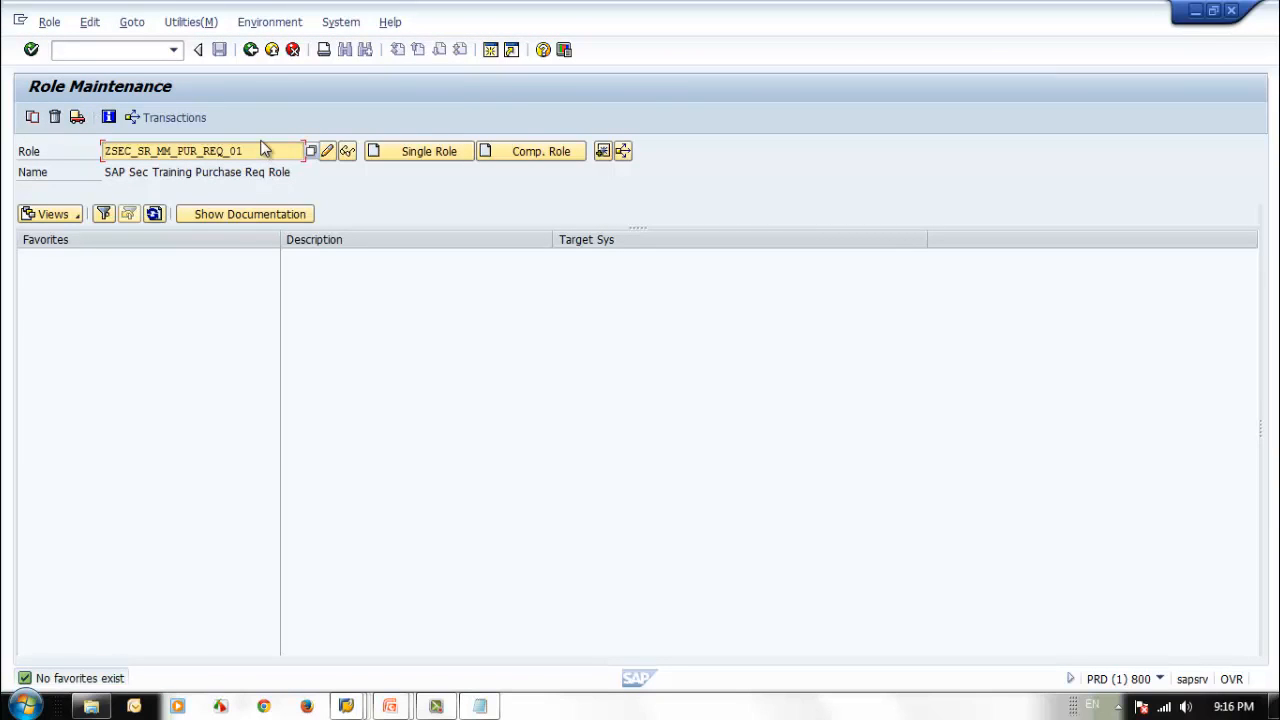
pyautogui.moveTo(256, 152); pyautogui.dragTo(176, 152)
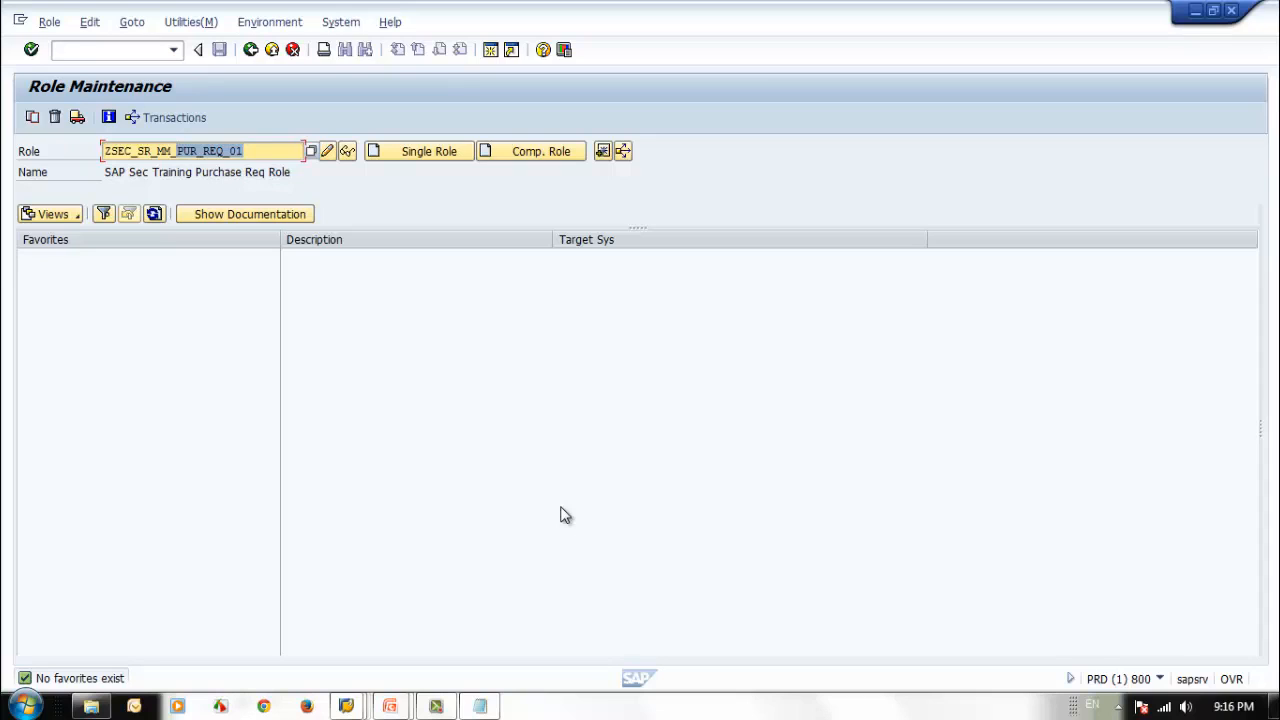
pyautogui.press('BackSpace')
pyautogui.press('BackSpace')
pyautogui.press('BackSpace')
pyautogui.press('BackSpace')
pyautogui.press('BackSpace')
pyautogui.press('BackSpace')
pyautogui.press('BackSpace')
pyautogui.write('C')
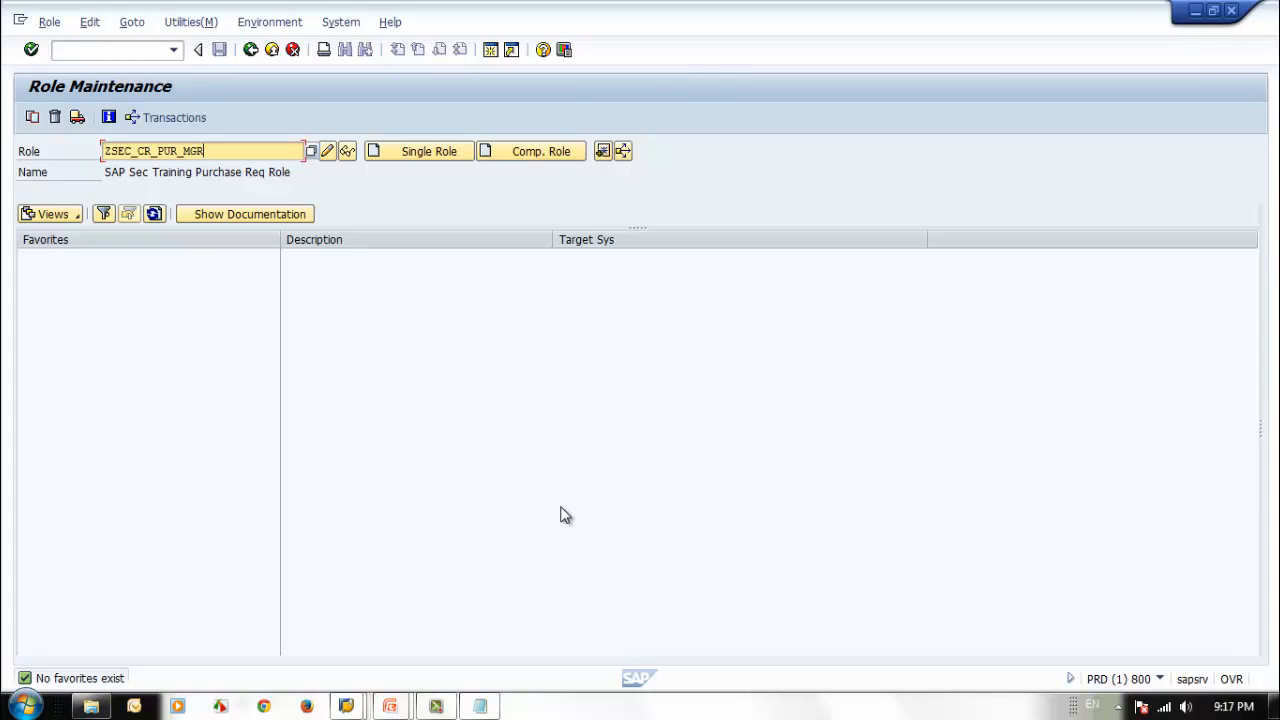
pyautogui.click(540, 153)
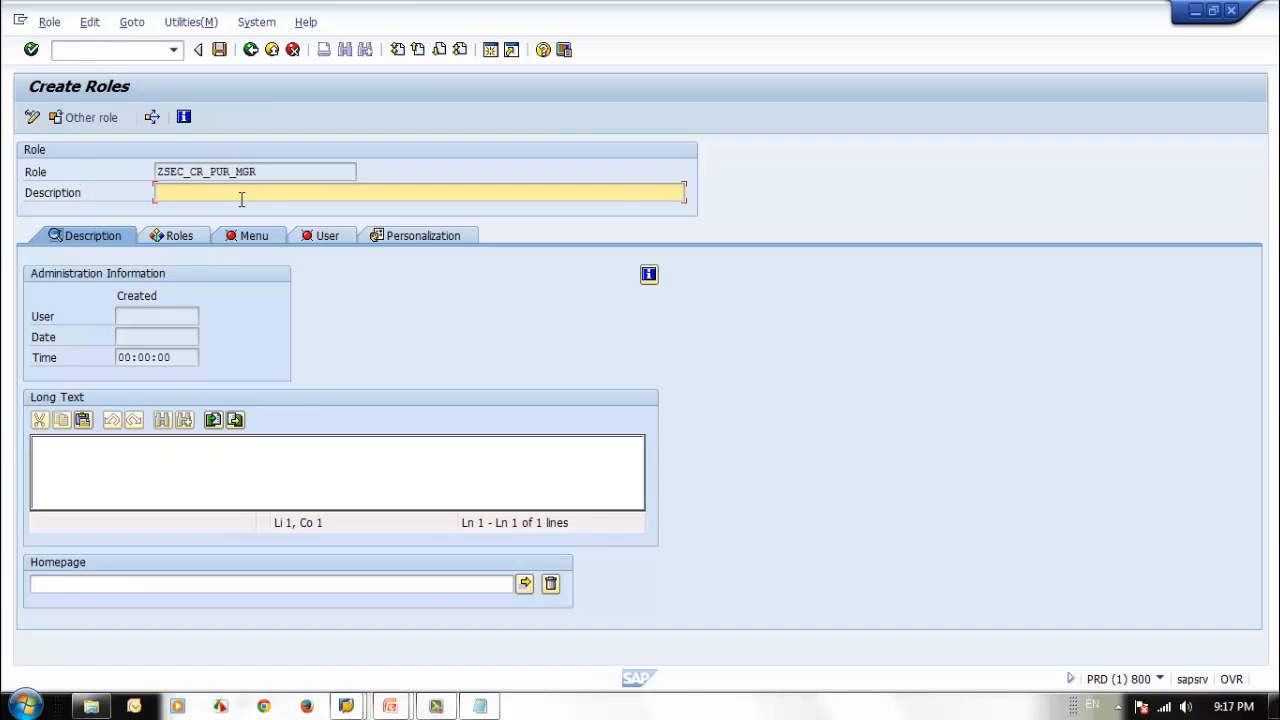
# Set the composite role's description to "SAP Sec Training Purchase Manager".
pyautogui.write('SAP Sec Training Purchase Manager')
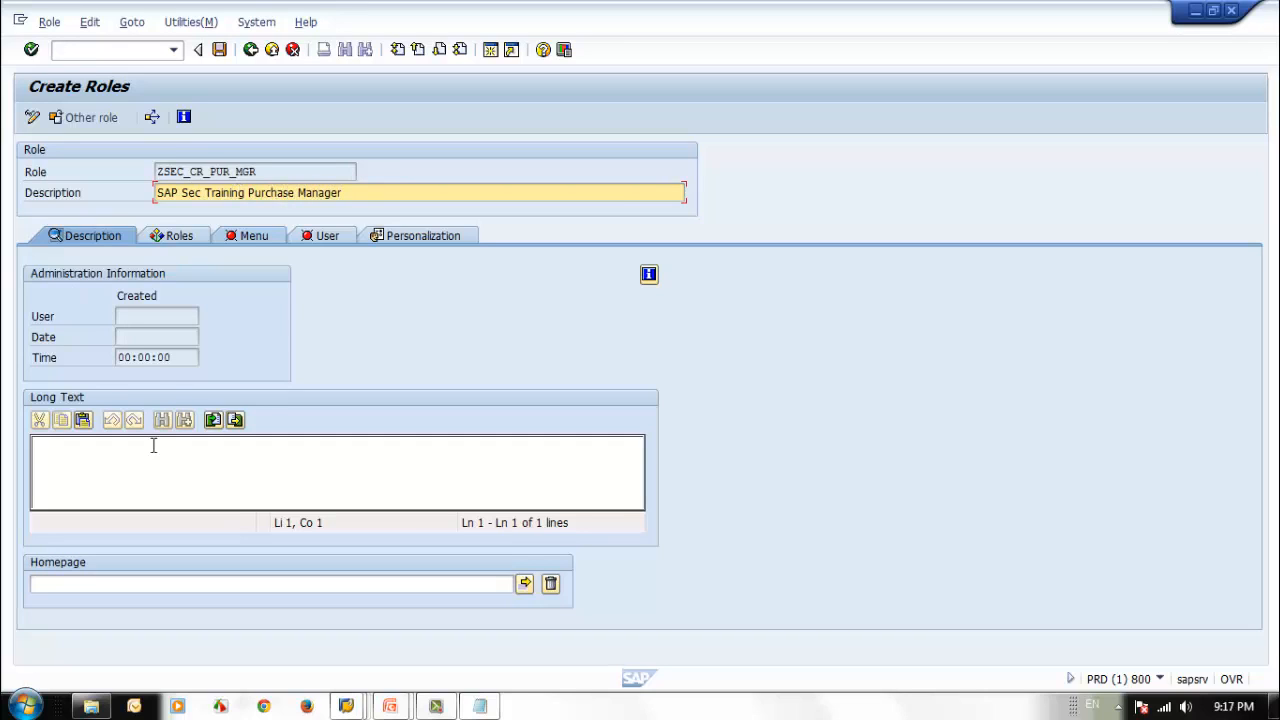
# Enter the long text "SAP Seurity Trining role created for demo" and save the role while switching to its single-role list.
pyautogui.click(153, 446)
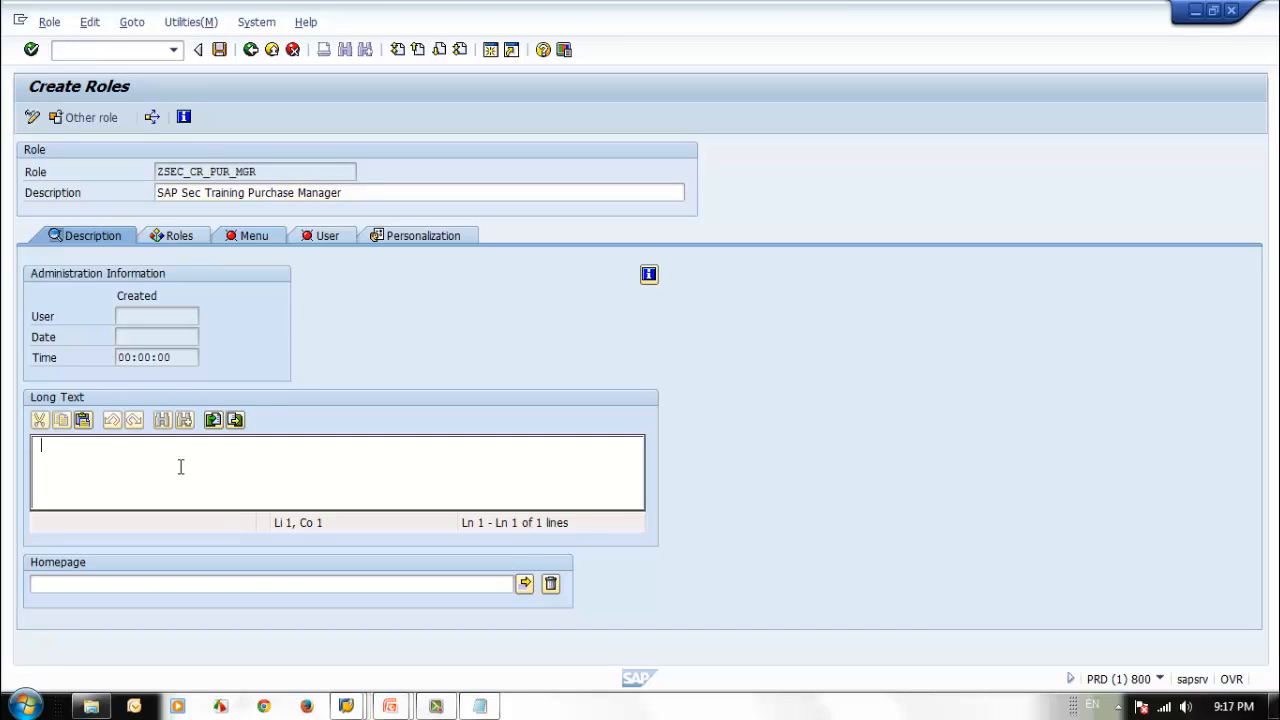
pyautogui.write('SAP Secure')
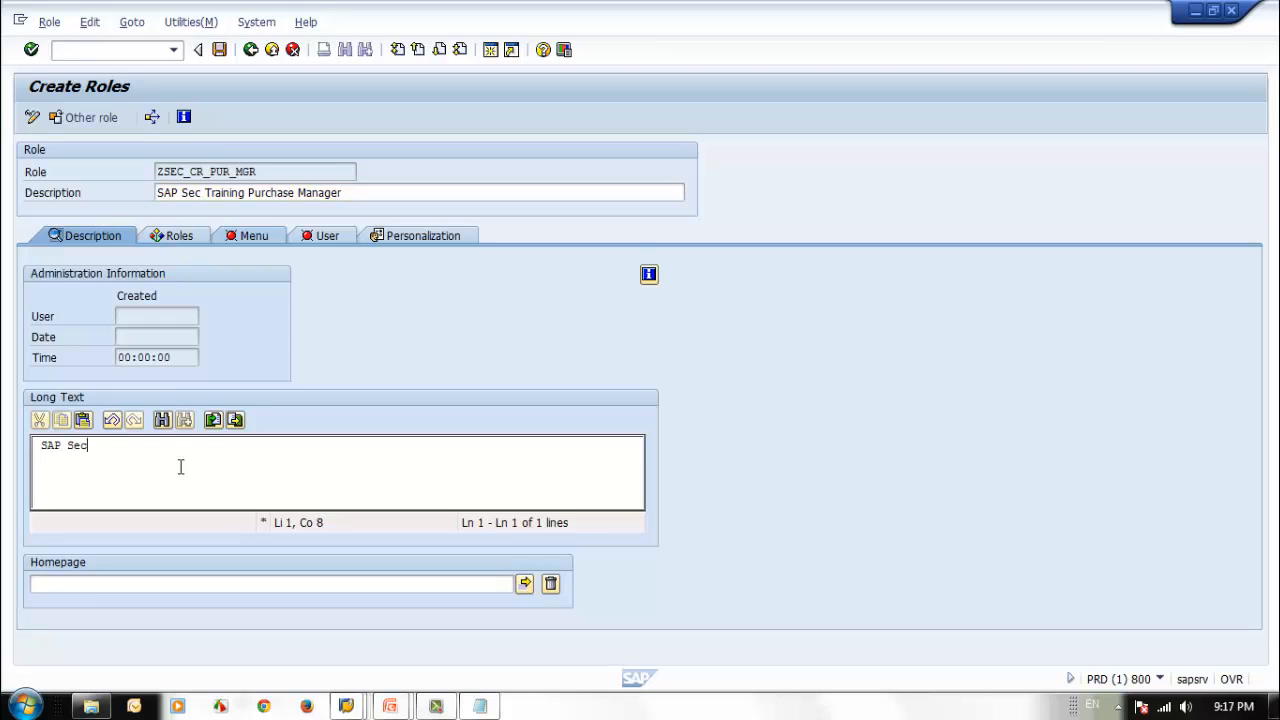
pyautogui.press('BackSpace')
pyautogui.press('BackSpace')
pyautogui.press('BackSpace')
pyautogui.press('BackSpace')
pyautogui.write('urity Tree')
pyautogui.press('BackSpace')
pyautogui.press('BackSpace')
pyautogui.press('BackSpace')
pyautogui.write('rining role created for demo')
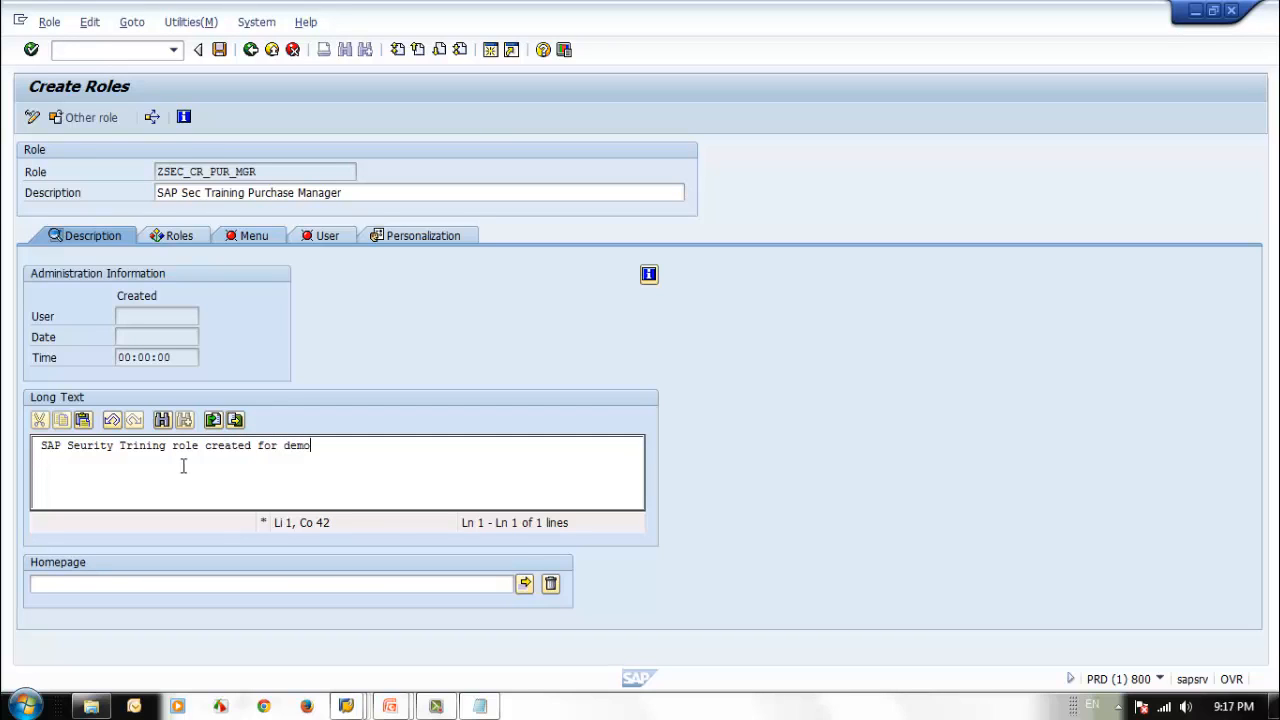
pyautogui.click(181, 237)
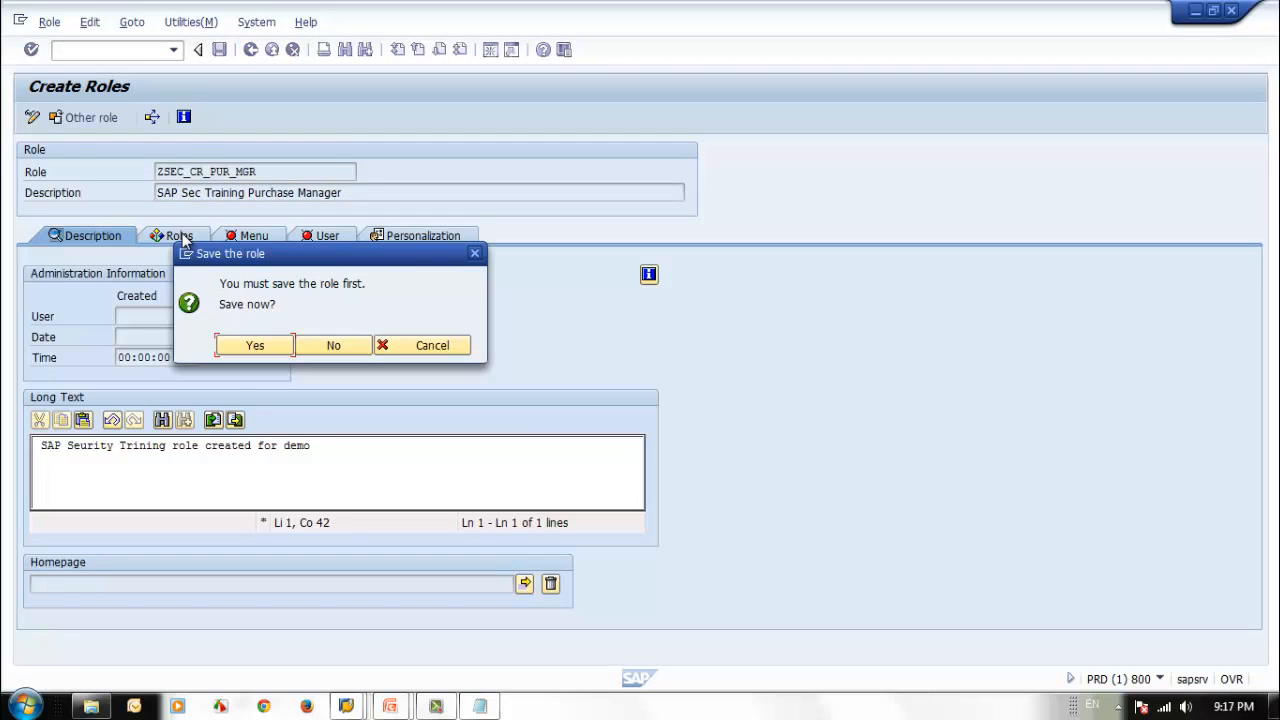
pyautogui.click(255, 345)
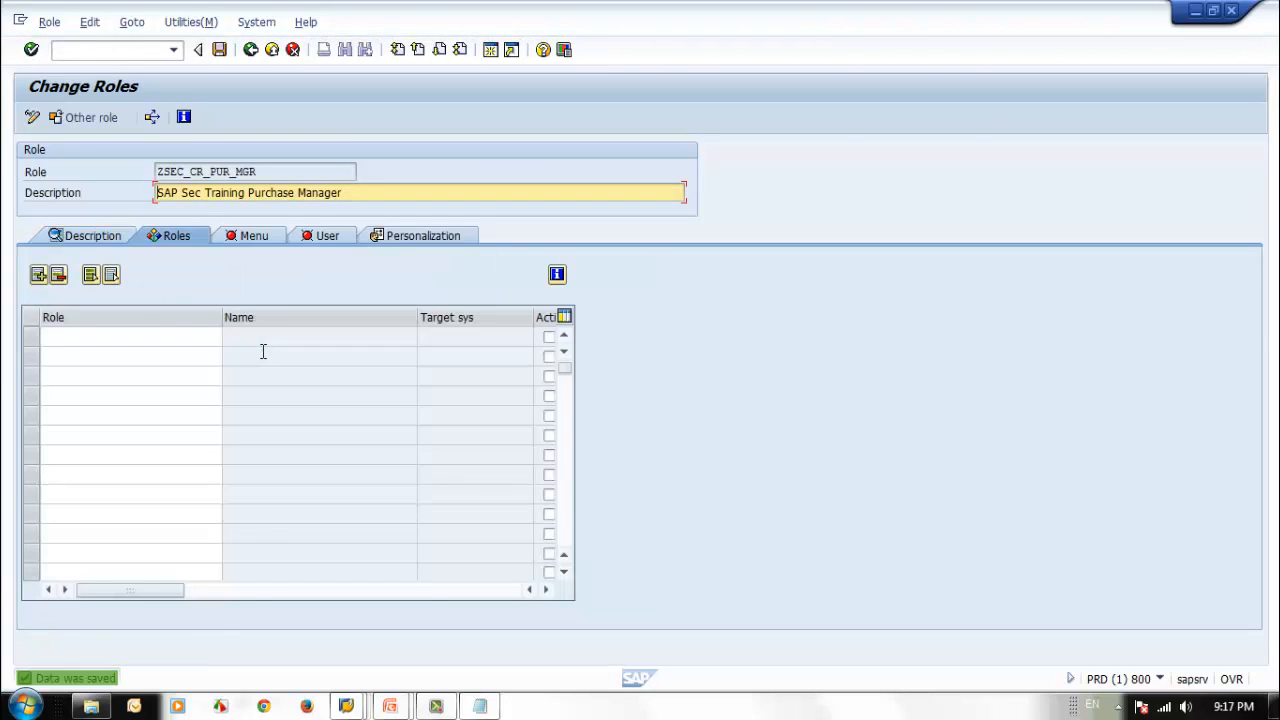
# Add single roles ZSEC_SR_MM_PUR_ORD_01 and ZSEC_SR_MM_PUR_REQ_01 to the composite role by copying their names from Notepad.
pyautogui.click(124, 338)
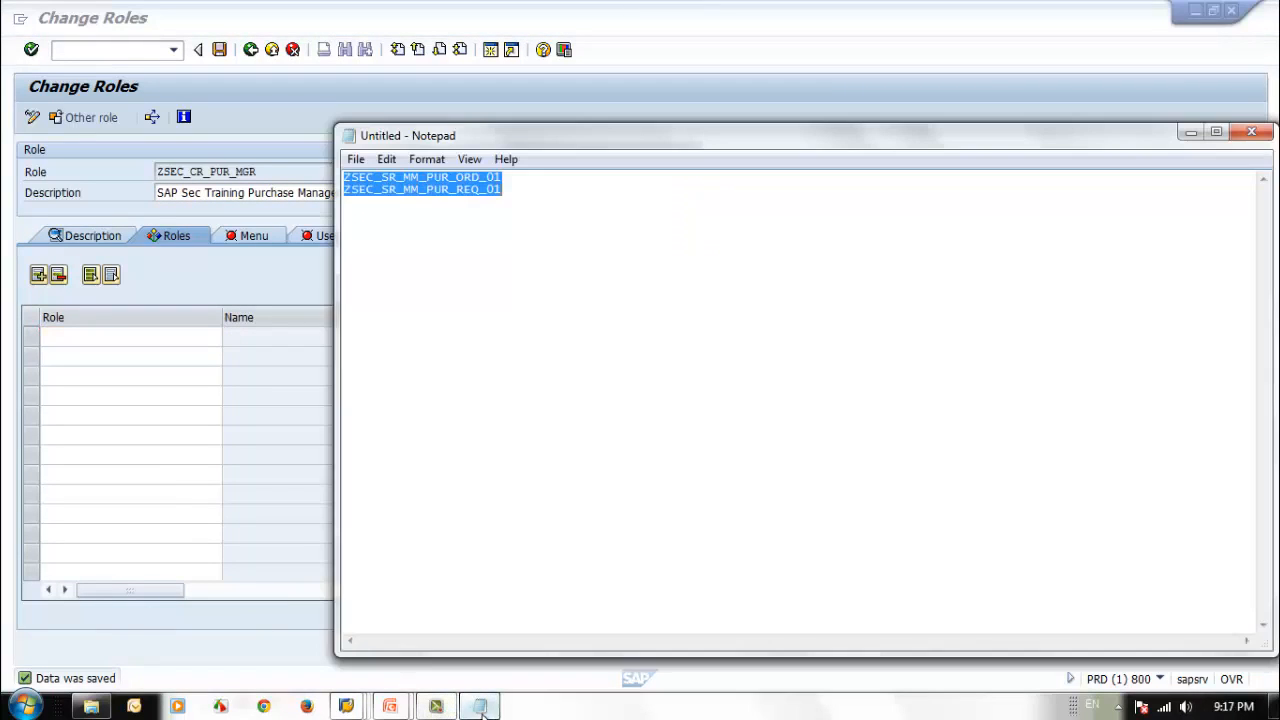
pyautogui.click(480, 706)
pyautogui.click(520, 217)
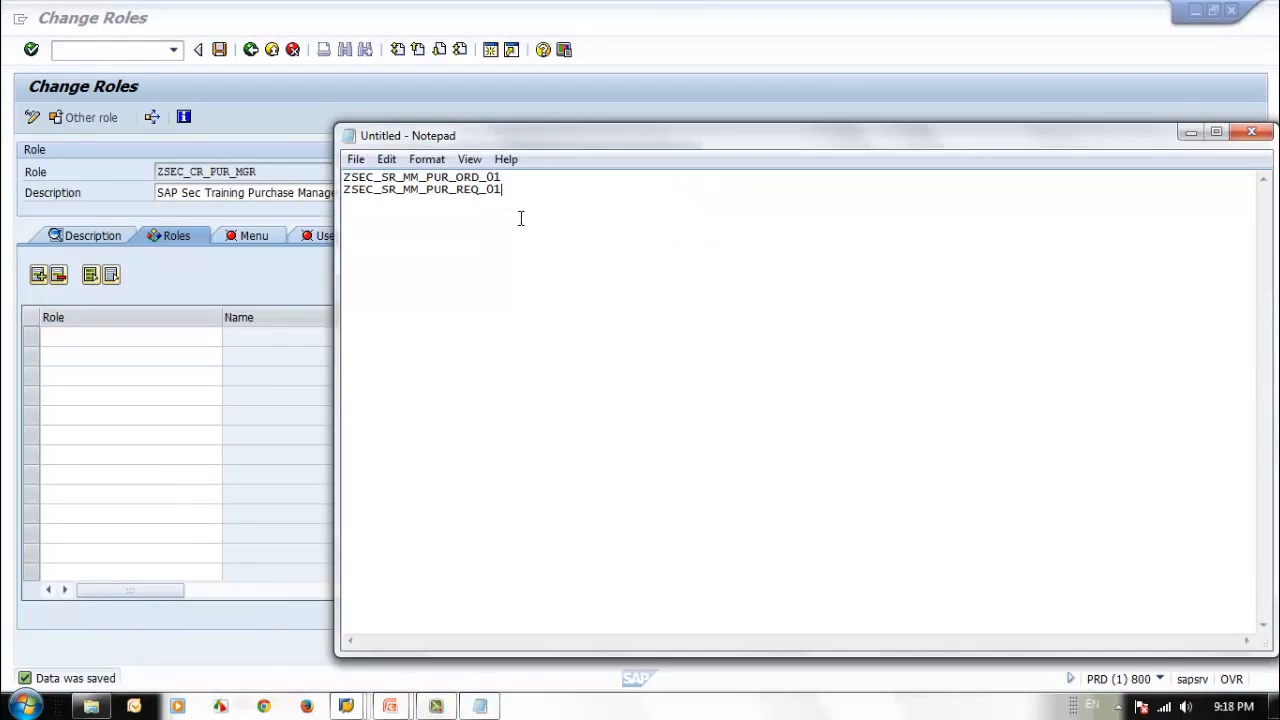
pyautogui.moveTo(508, 177); pyautogui.dragTo(375, 177)
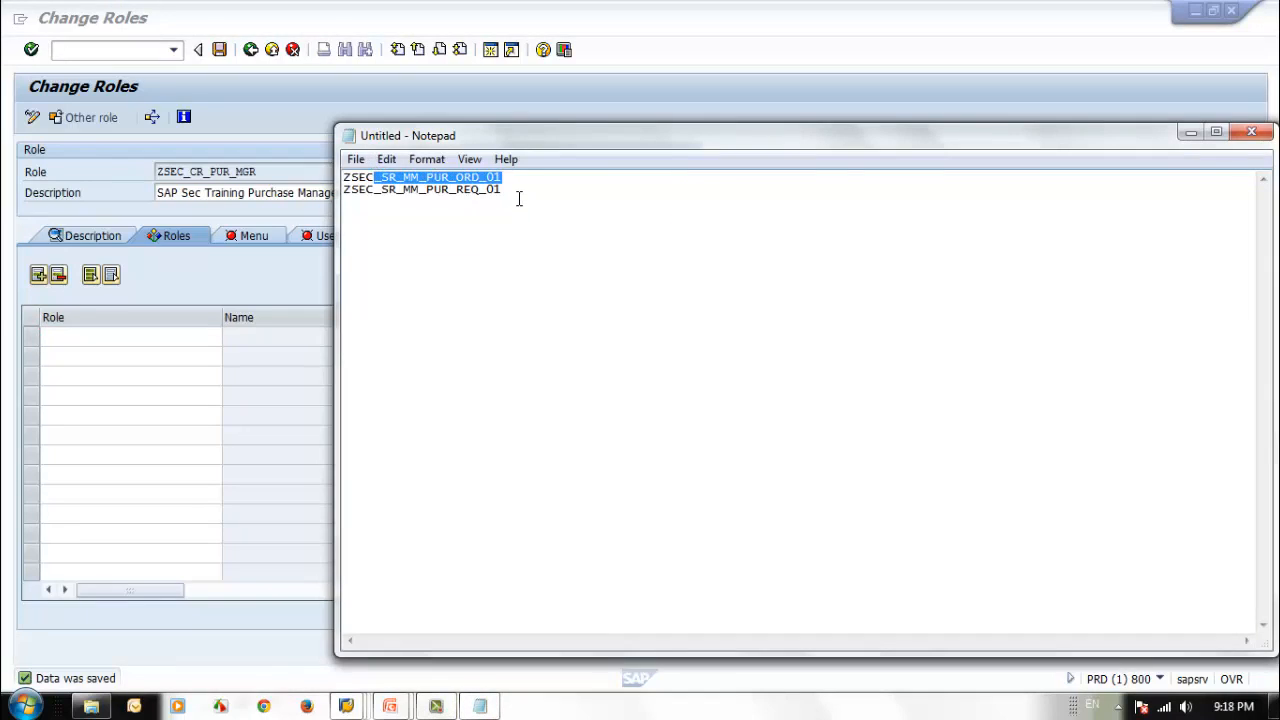
pyautogui.moveTo(520, 197); pyautogui.dragTo(302, 163)
pyautogui.hotkey('ctrl', 'c')
pyautogui.click(112, 337)
pyautogui.hotkey('ctrl', 'v')
pyautogui.press('Return')
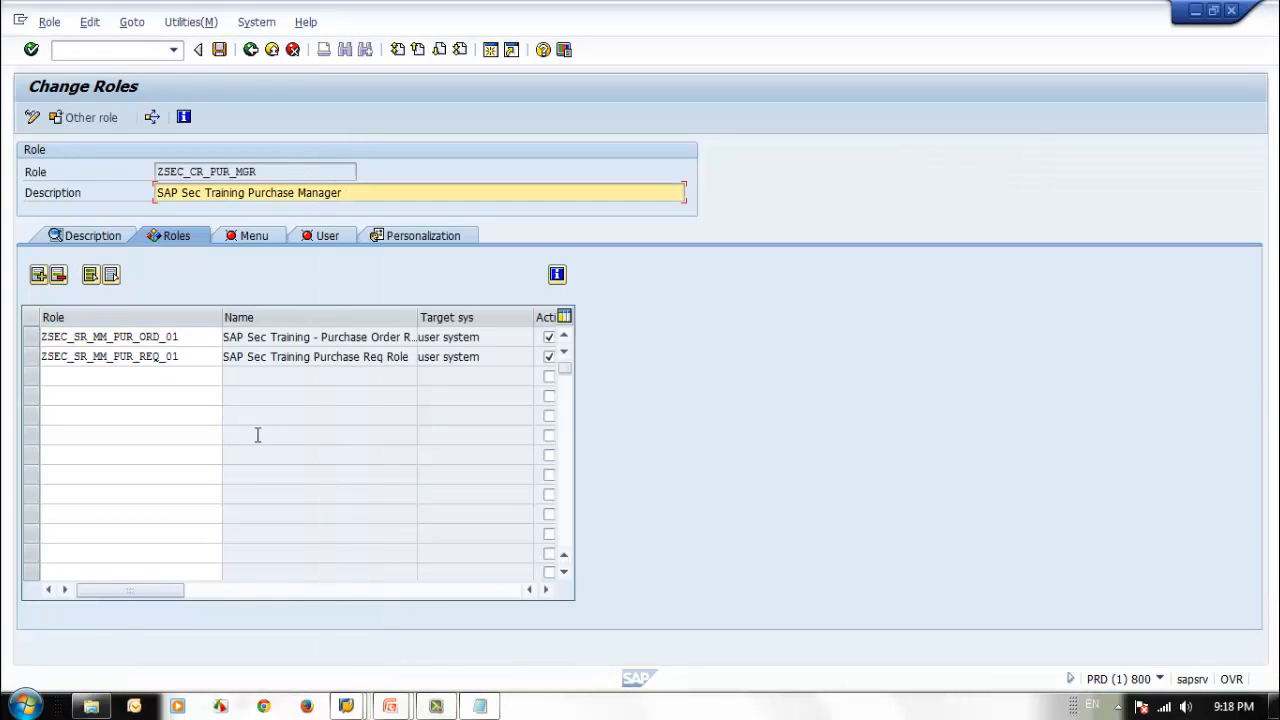
# Review the composite role's single-role assignments and menu hierarchy, and save the role.
pyautogui.click(545, 590)
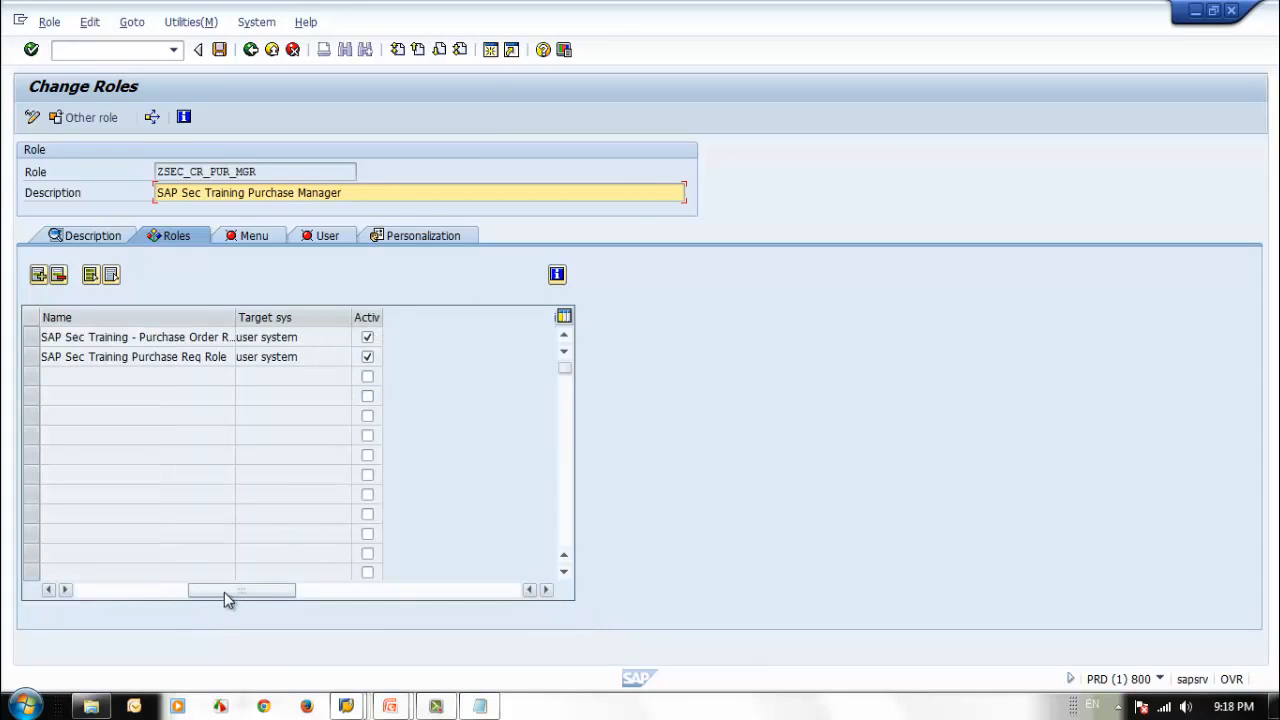
pyautogui.moveTo(223, 591); pyautogui.dragTo(66, 592)
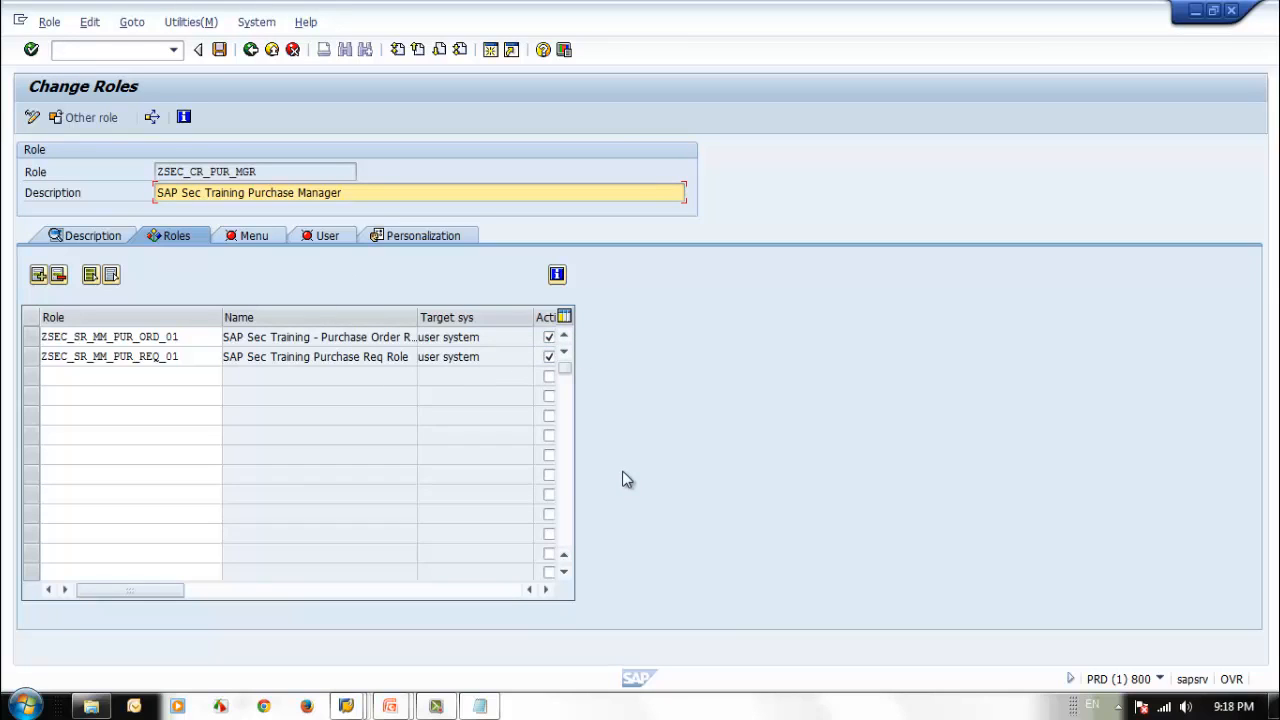
pyautogui.click(248, 236)
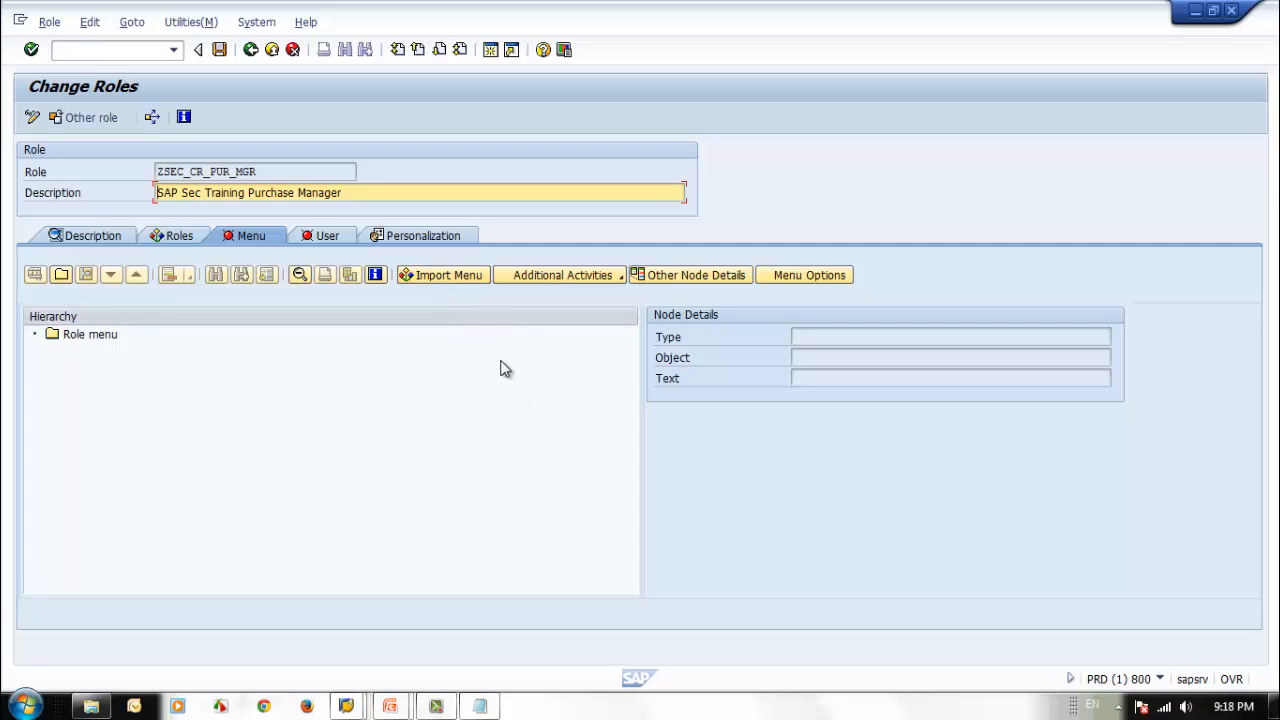
pyautogui.click(172, 237)
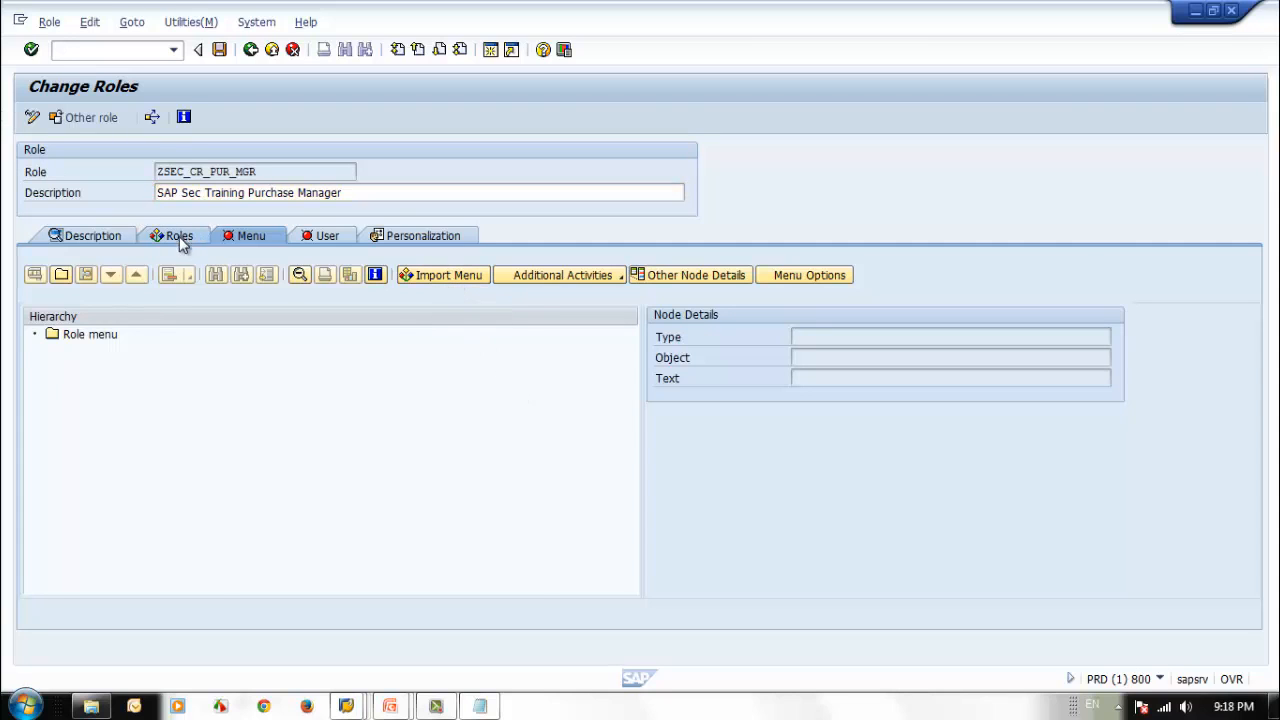
pyautogui.click(249, 237)
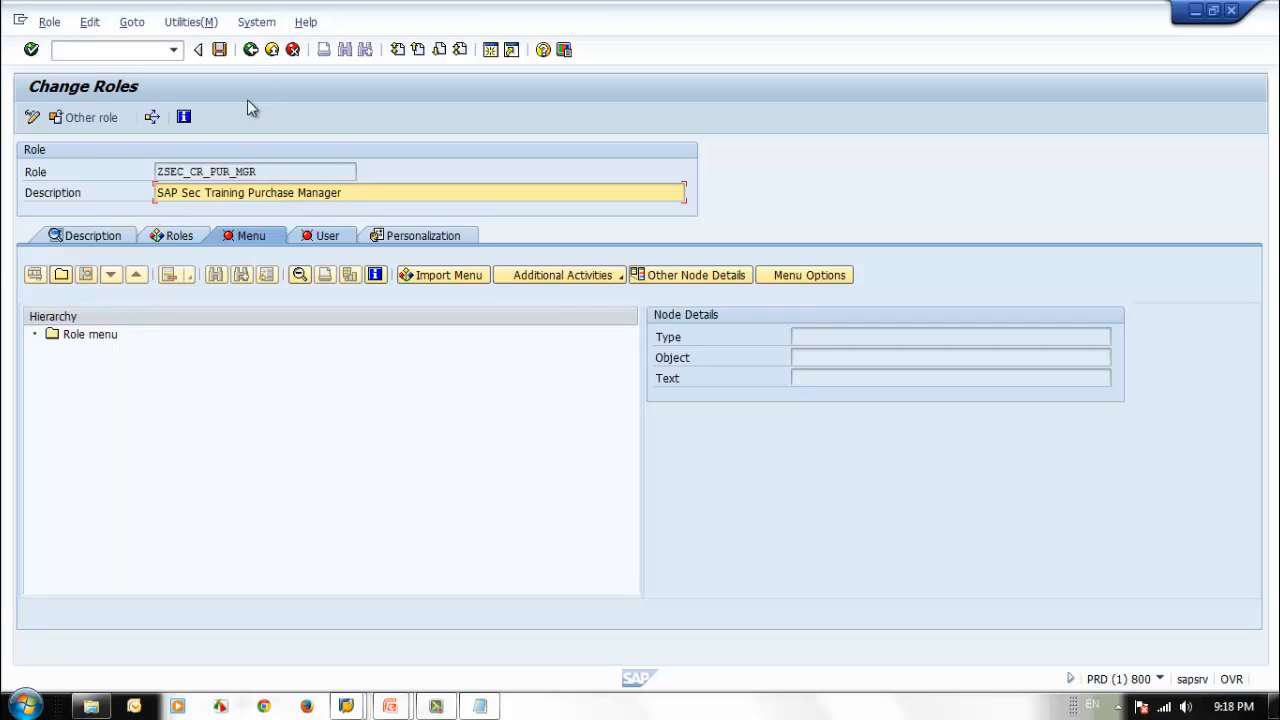
pyautogui.click(220, 50)
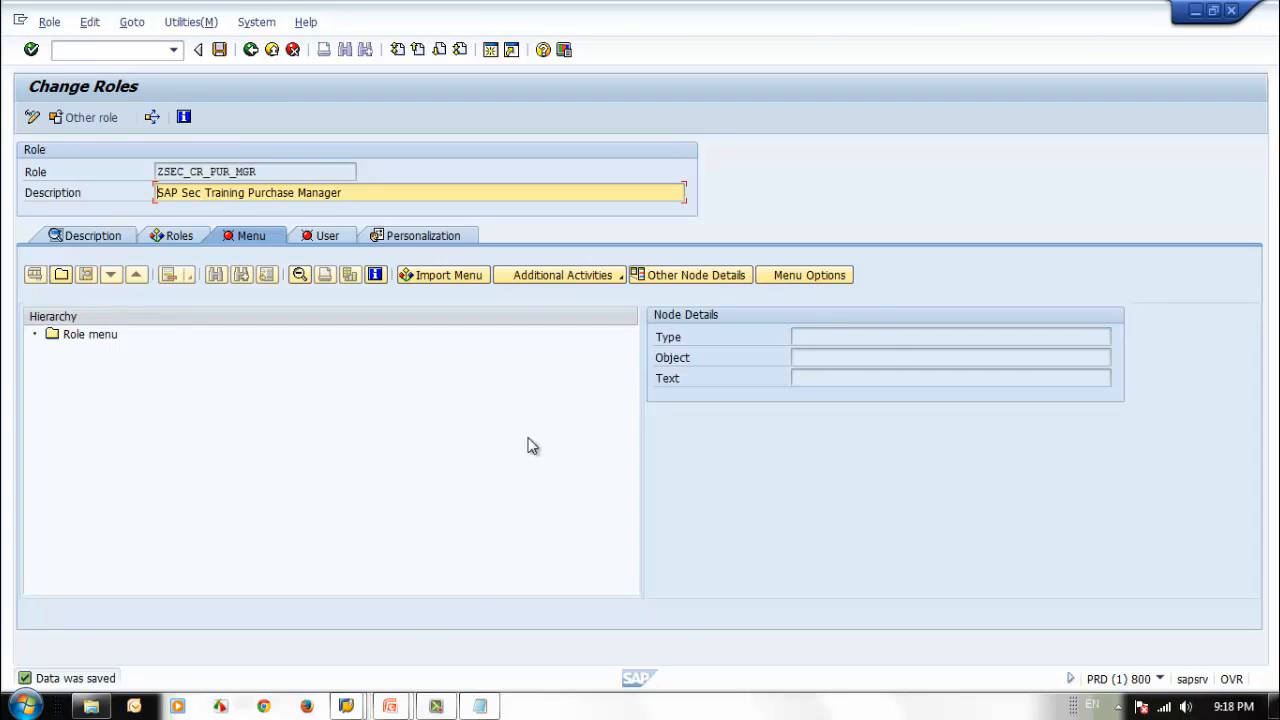
# Copy the composite role name ZSEC_CR_PUR_MGR into Notepad below the single role names and return to the role.
pyautogui.moveTo(400, 708)
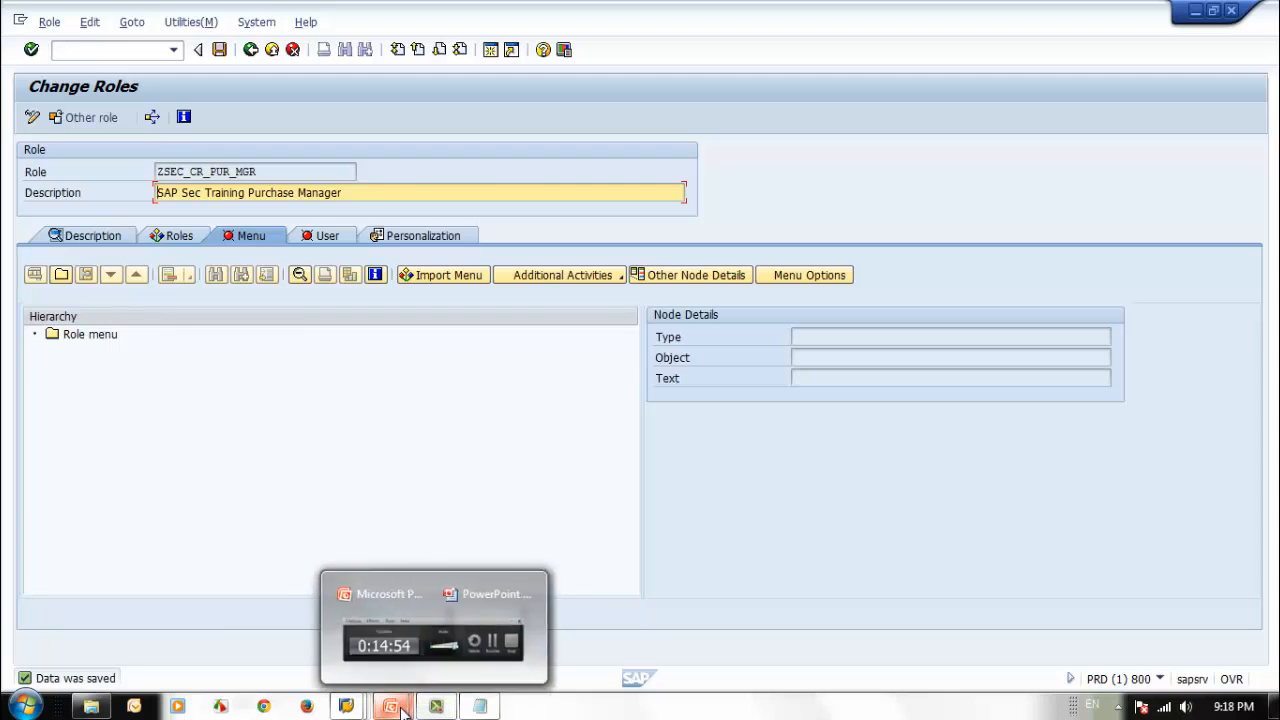
pyautogui.moveTo(346, 706)
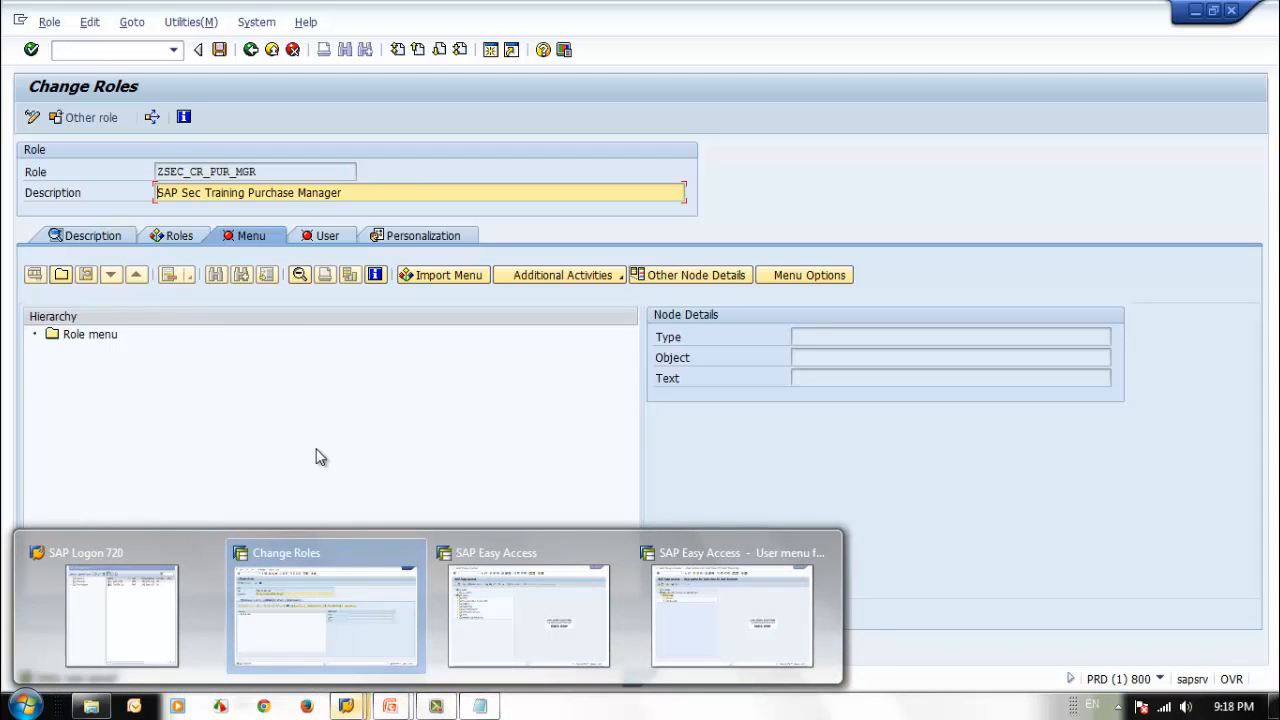
pyautogui.click(320, 457)
pyautogui.moveTo(283, 166); pyautogui.dragTo(140, 162)
pyautogui.hotkey('ctrl', 'c')
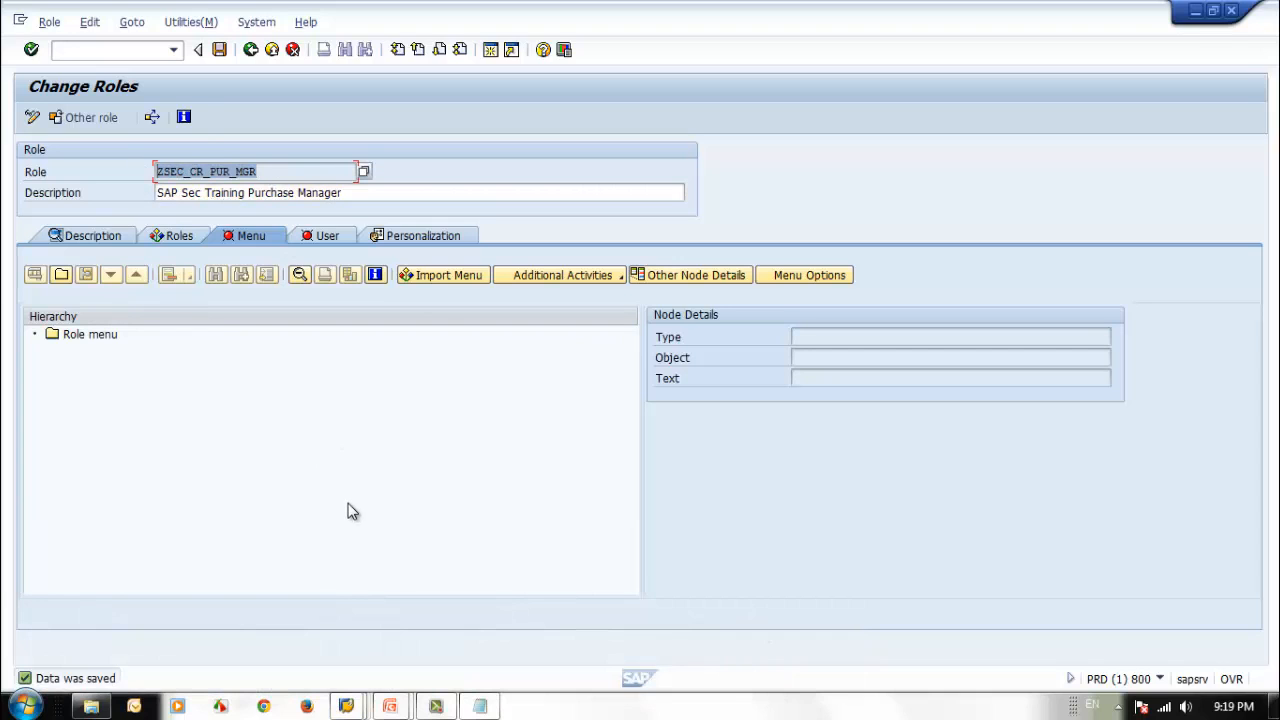
pyautogui.click(480, 706)
pyautogui.click(575, 305)
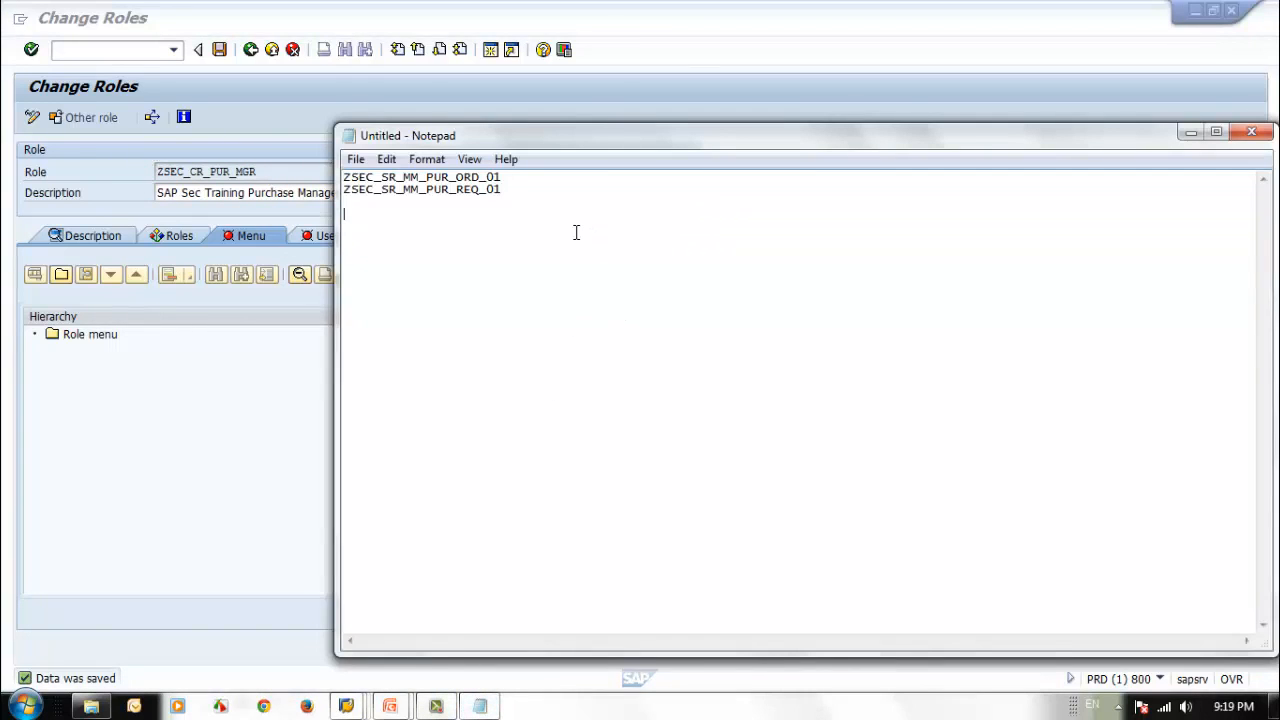
pyautogui.press('Return')
pyautogui.hotkey('ctrl', 'v')
pyautogui.click(160, 389)
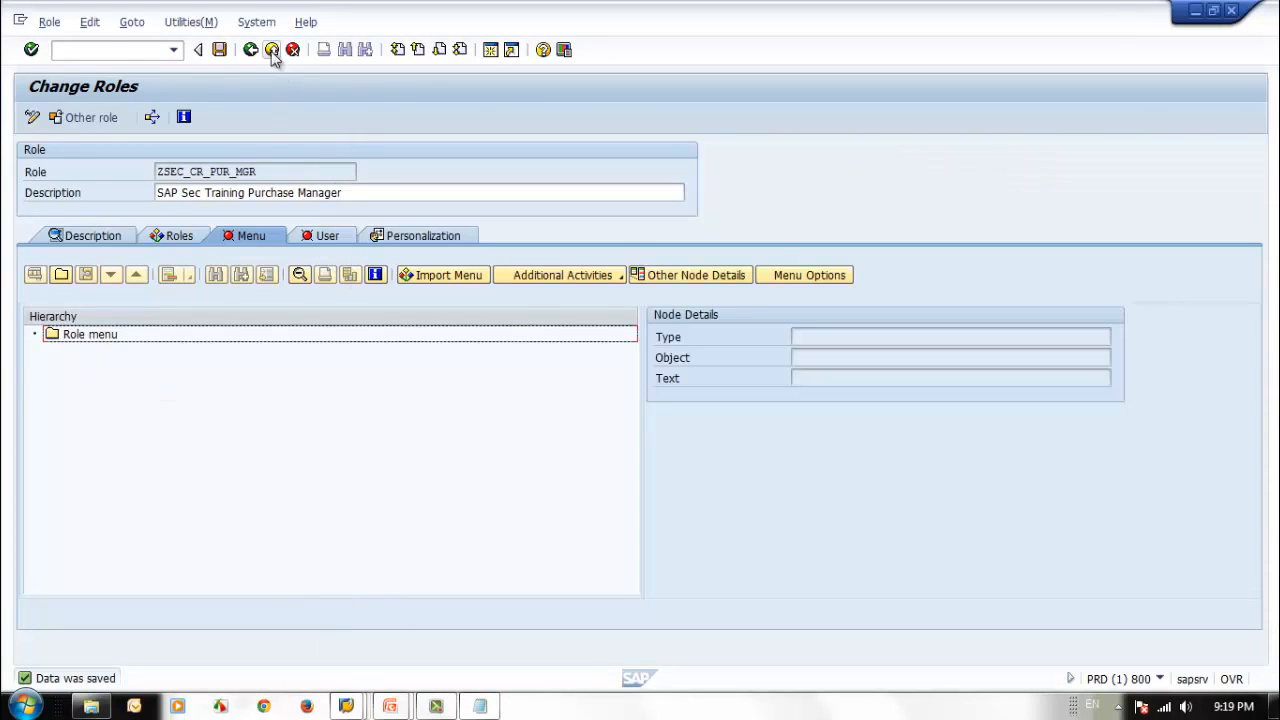
# Switch from role maintenance to user maintenance and copy the user name SEC_PUR_TST1 into Notepad below the role names.
pyautogui.click(96, 50)
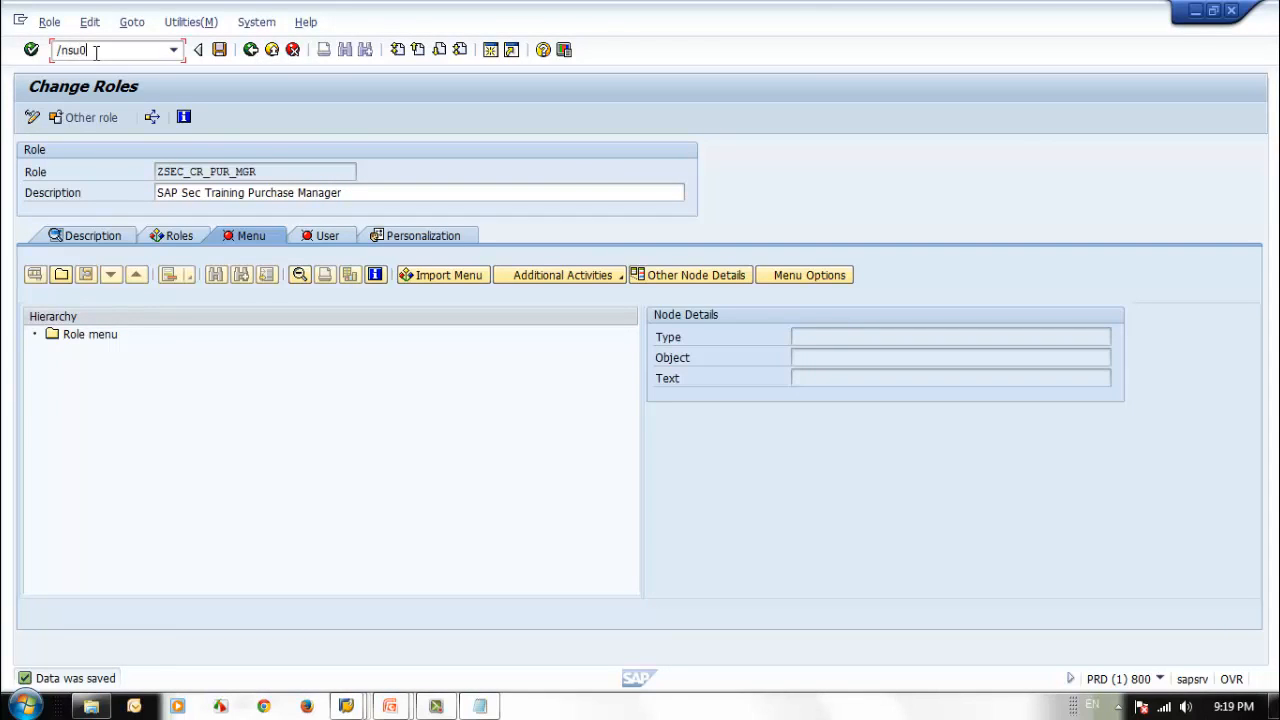
pyautogui.press('Return')
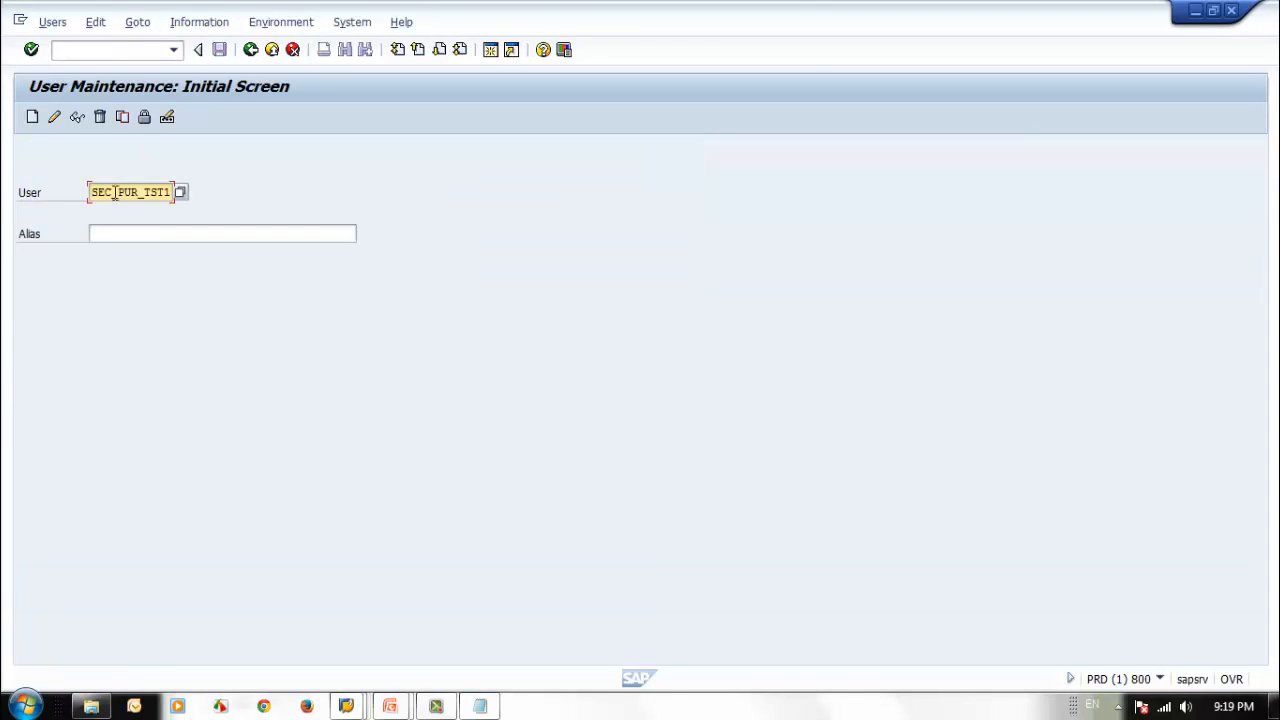
pyautogui.moveTo(88, 192); pyautogui.dragTo(172, 193)
pyautogui.hotkey('ctrl', 'c')
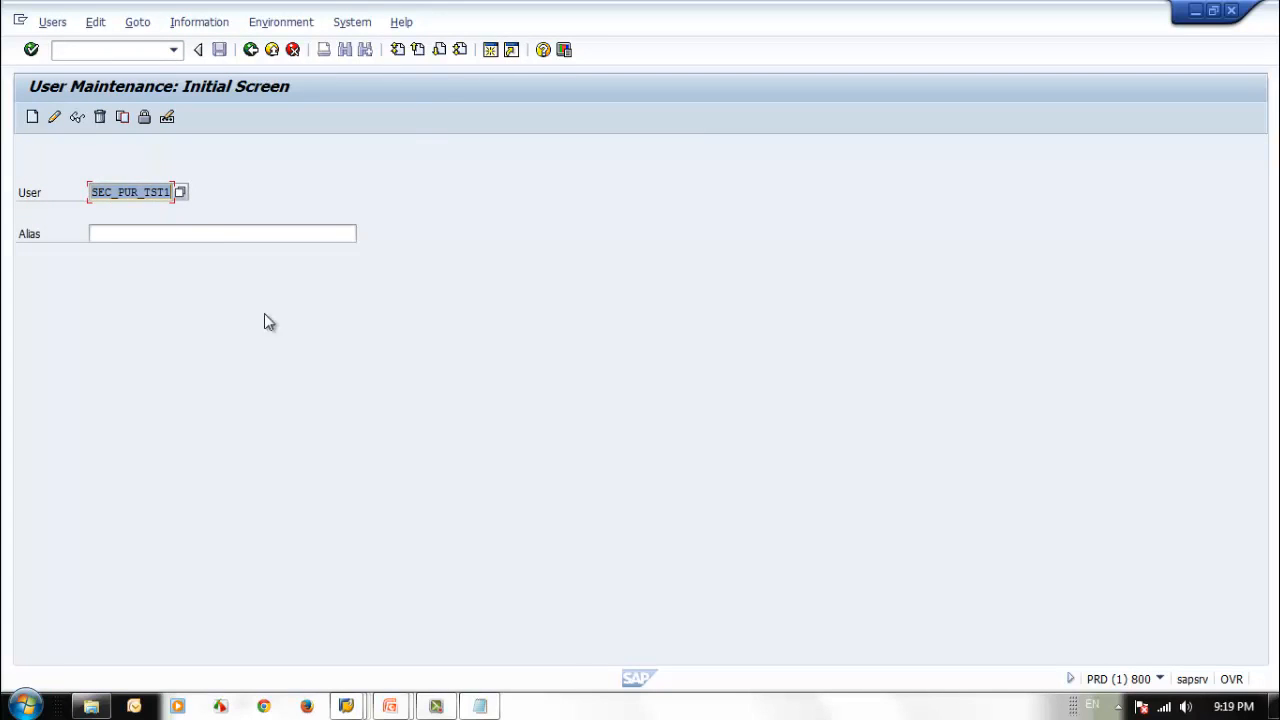
pyautogui.click(480, 706)
pyautogui.hotkey('ctrl', 'v')
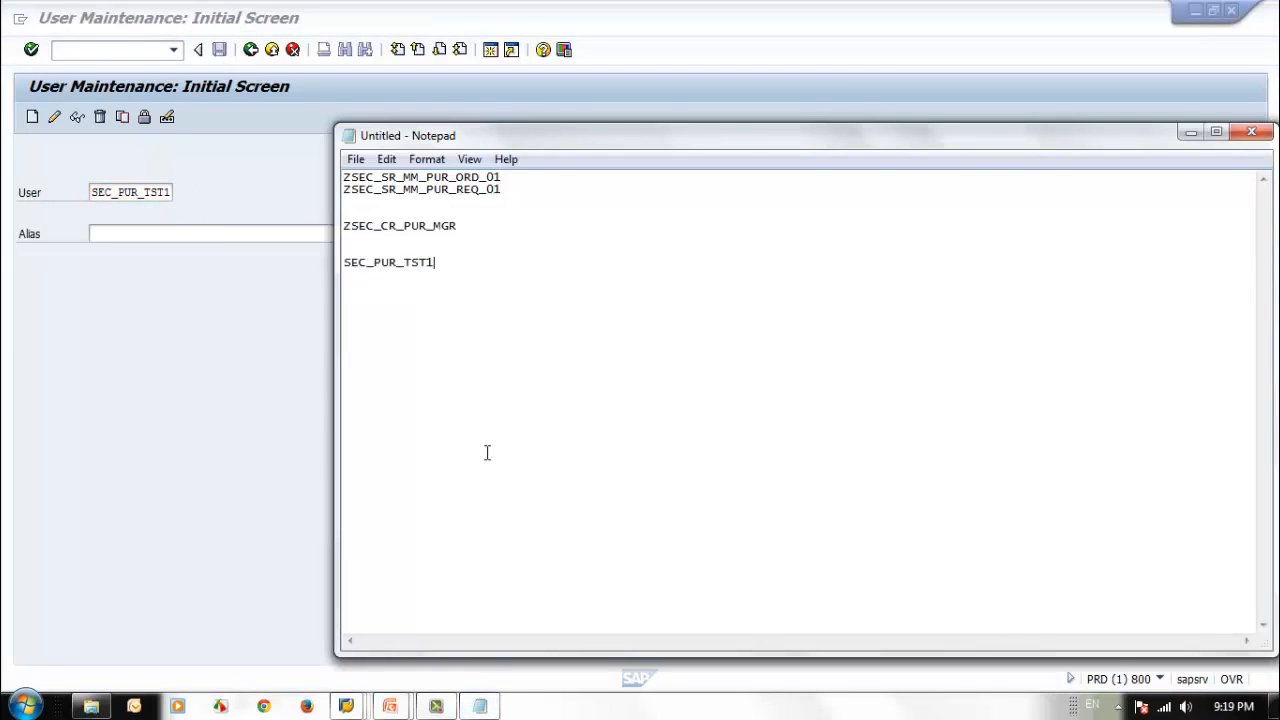
# Open user SEC_PUR_TST1 for changes and remove both single roles from its role assignments.
pyautogui.hotkey('alt', 'Tab')
pyautogui.click(55, 121)
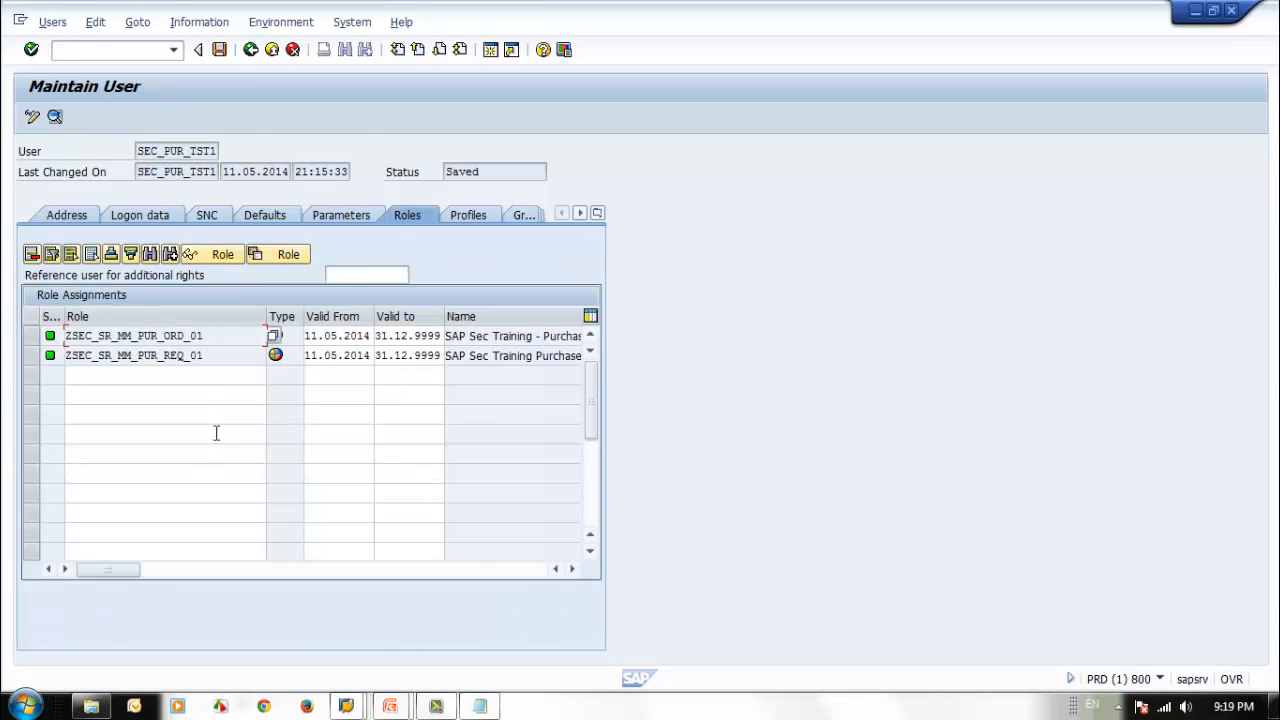
pyautogui.click(31, 333)
pyautogui.keyDown('shift'); pyautogui.click(32, 355); pyautogui.keyUp('shift')
pyautogui.click(33, 254)
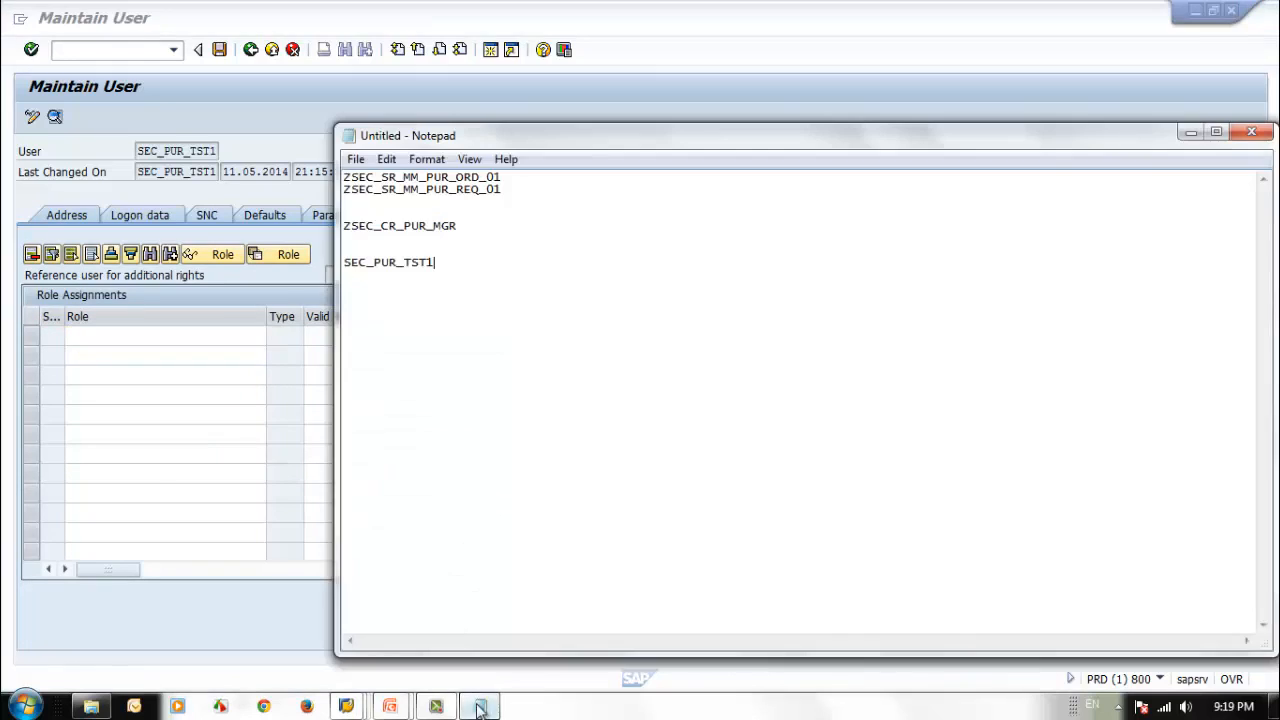
# Copy ZSEC_CR_PUR_MGR from Notepad into the user's role assignments, apply it, and save the user.
pyautogui.click(480, 706)
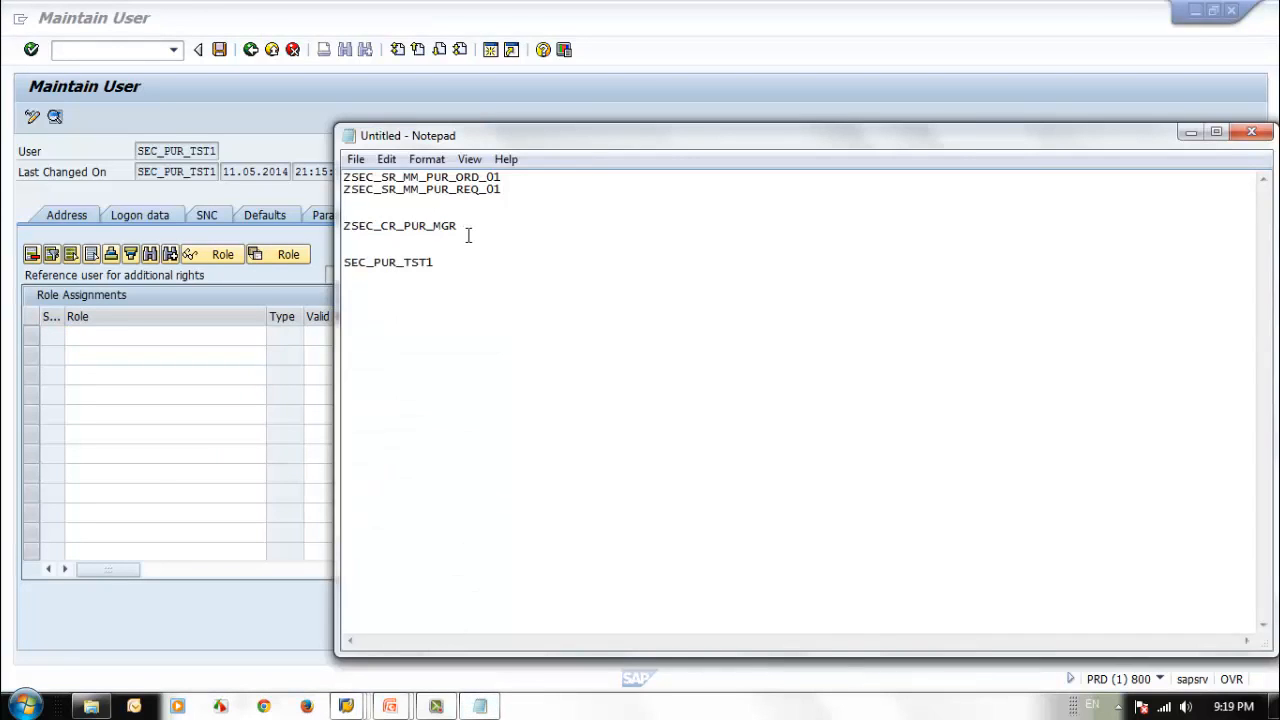
pyautogui.moveTo(460, 226); pyautogui.dragTo(337, 232)
pyautogui.hotkey('ctrl', 'c')
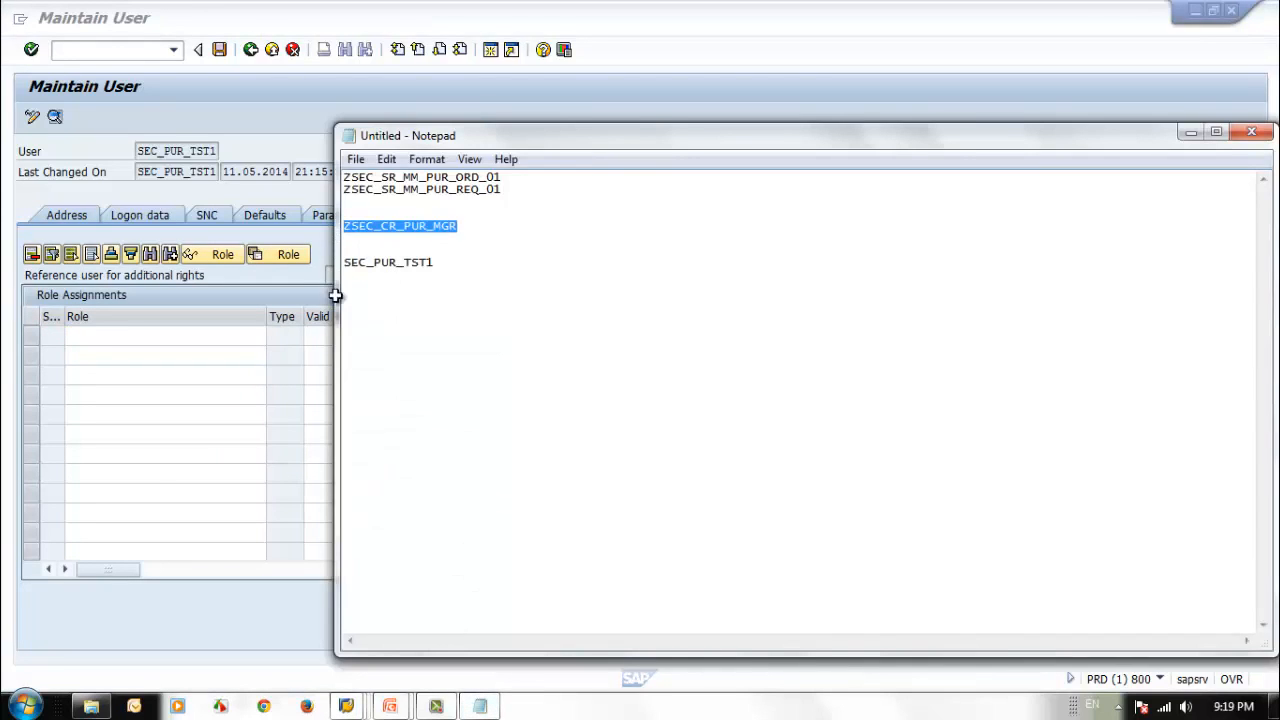
pyautogui.click(91, 333)
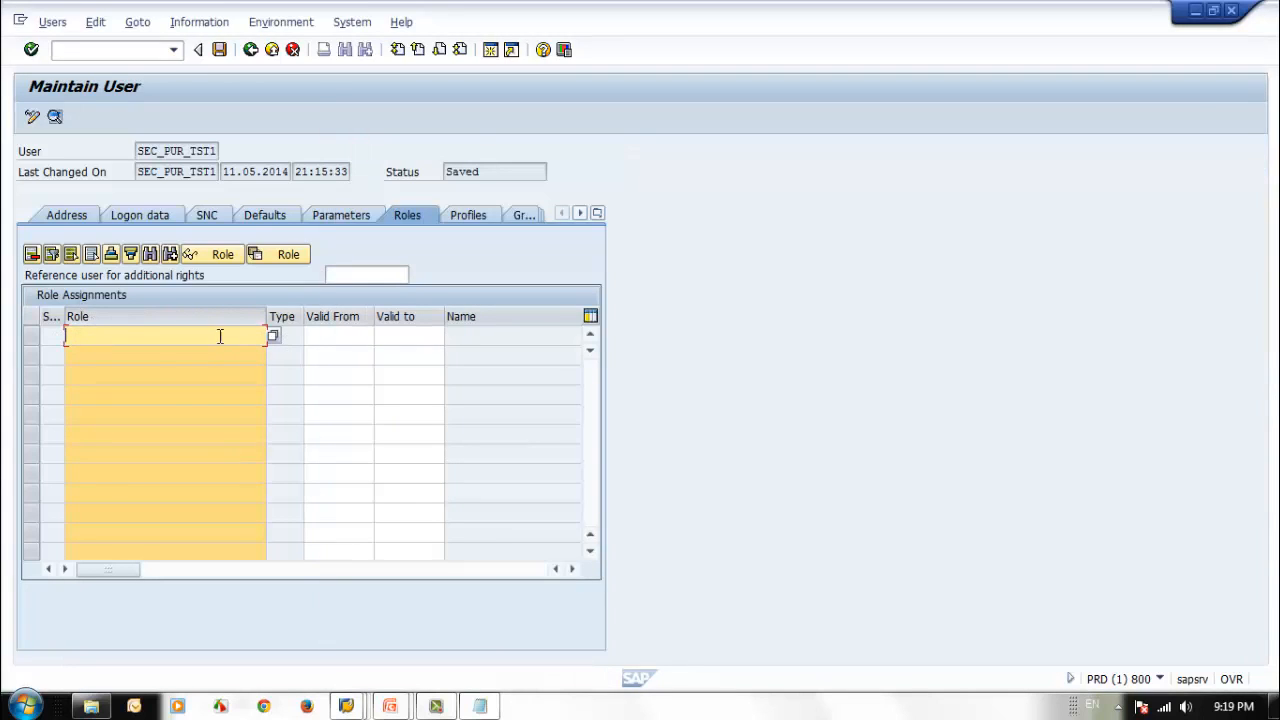
pyautogui.hotkey('ctrl', 'v')
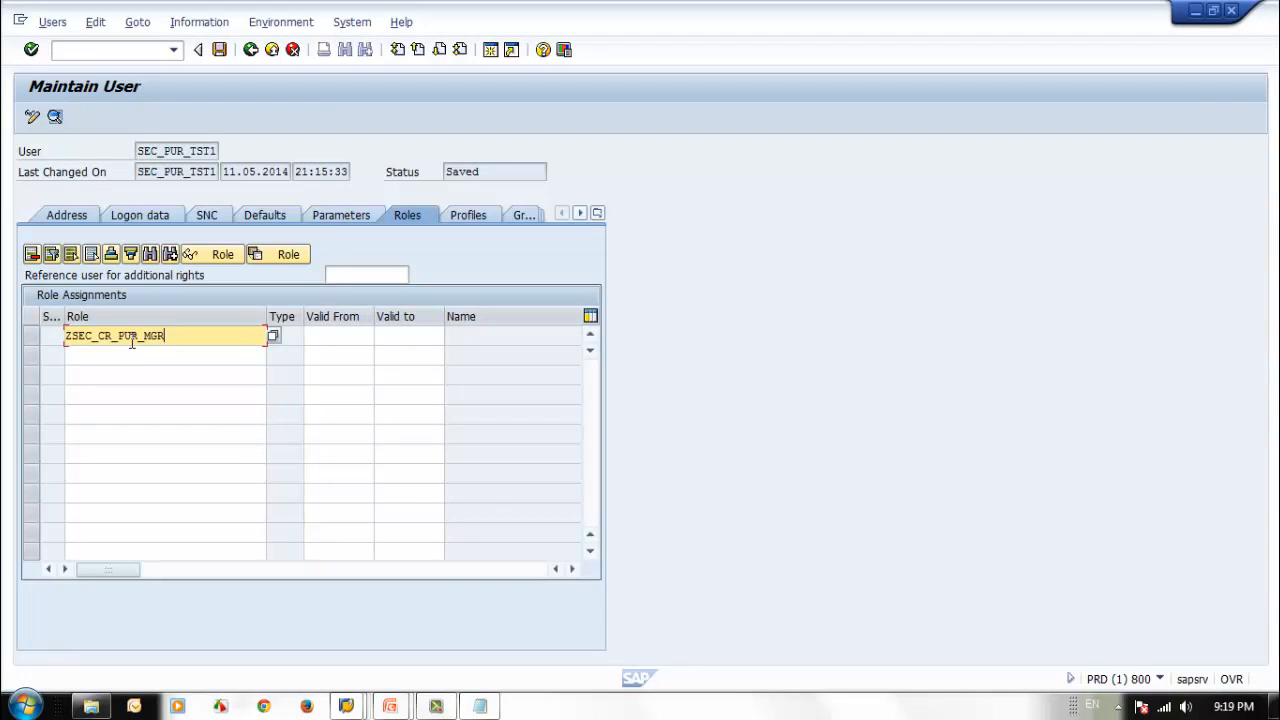
pyautogui.press('Return')
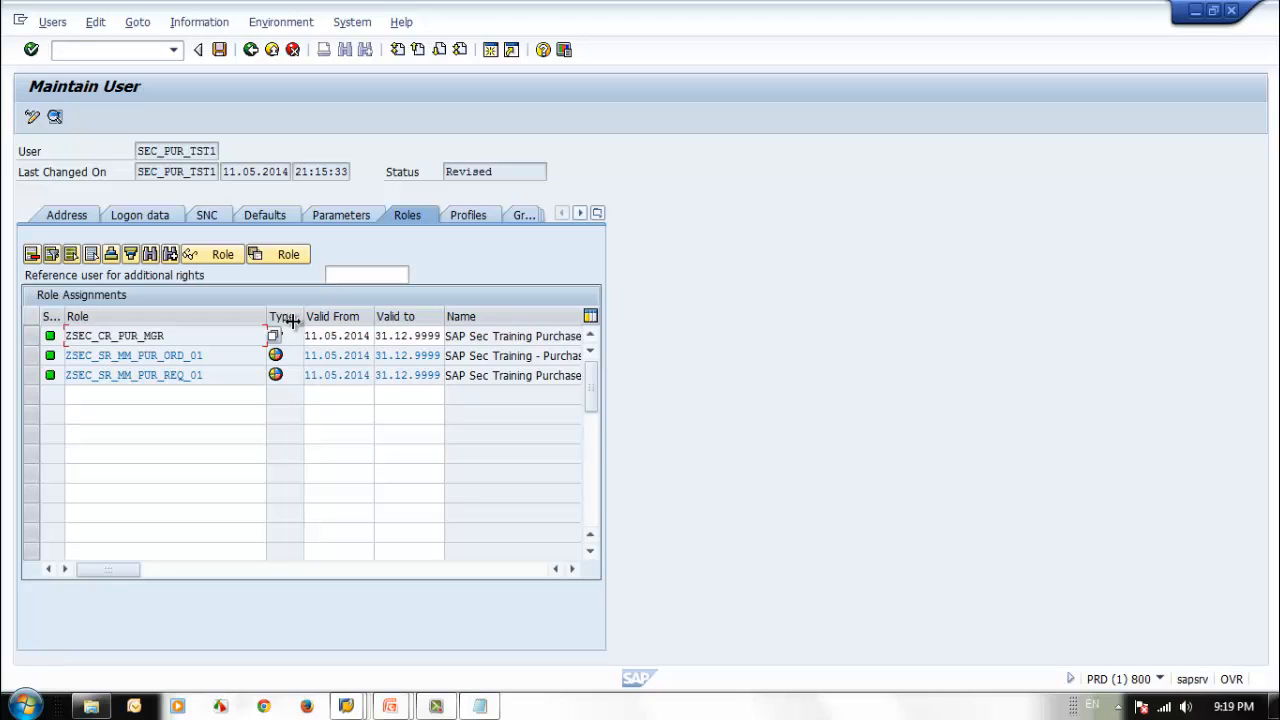
pyautogui.click(220, 50)
# Close the test user's existing SAP Easy Access session and return to the user maintenance window.
pyautogui.click(345, 706)
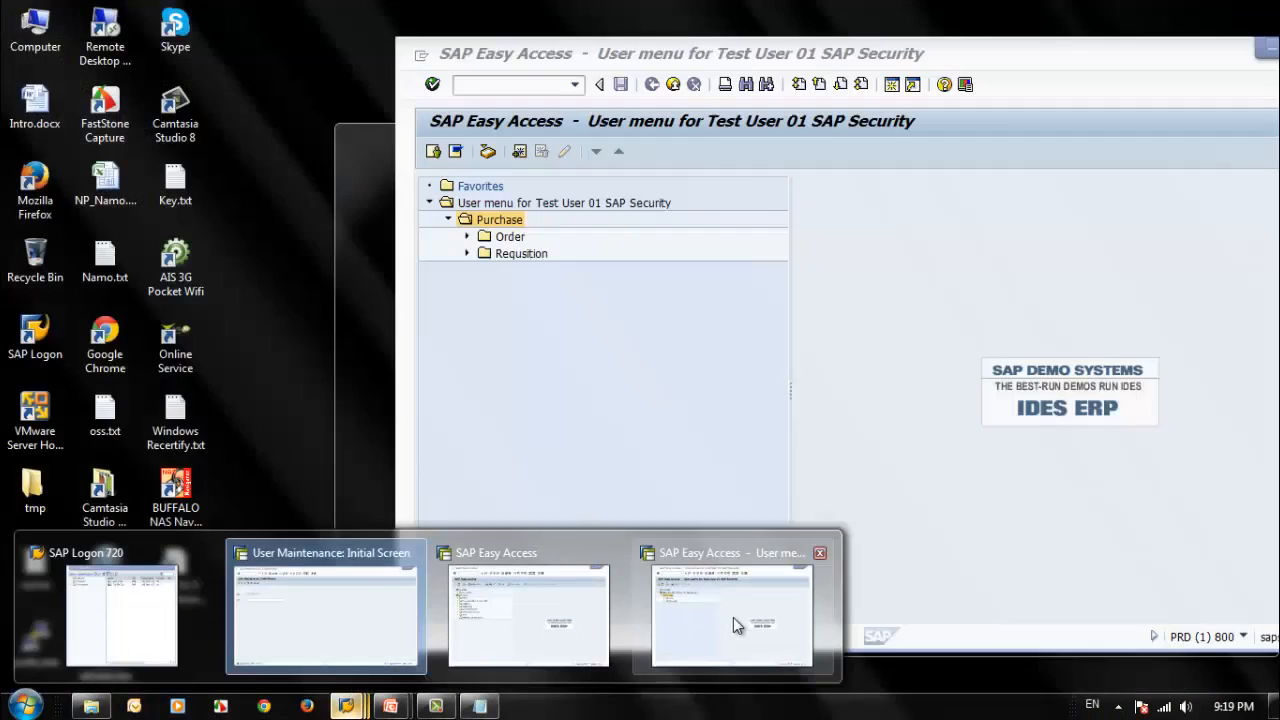
pyautogui.click(731, 617)
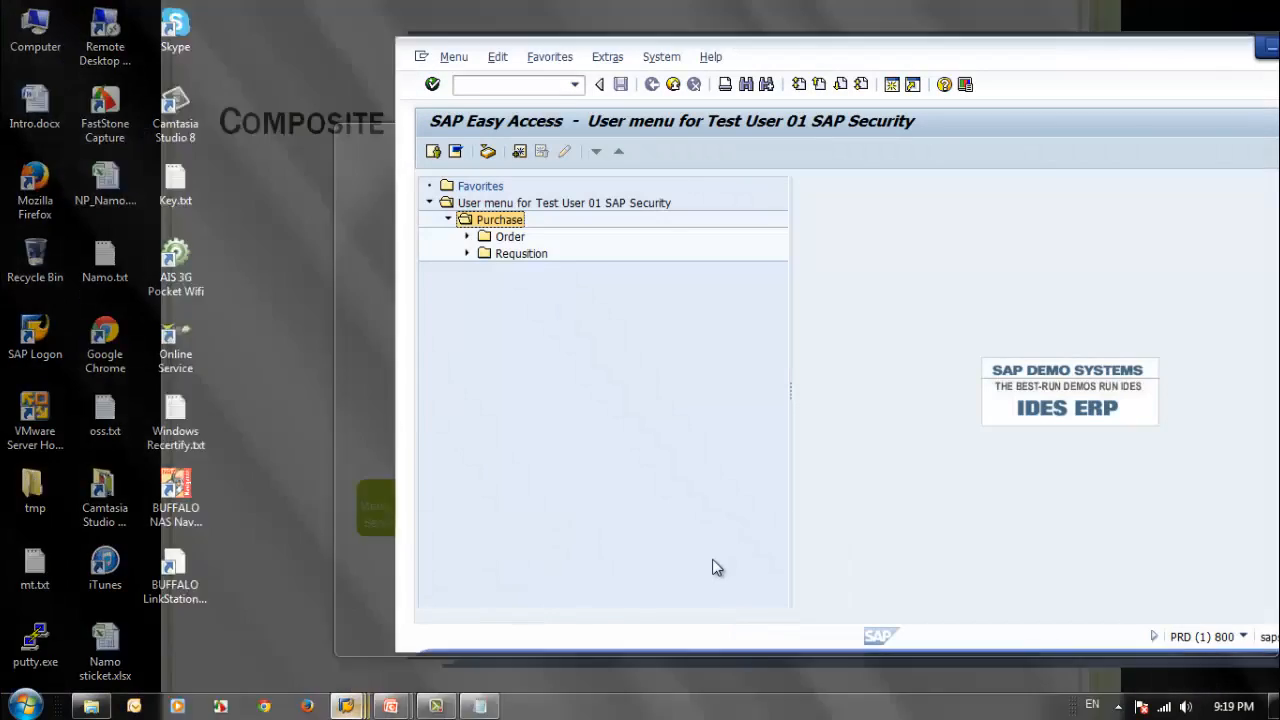
pyautogui.moveTo(1151, 58); pyautogui.dragTo(991, 62)
pyautogui.click(1142, 50)
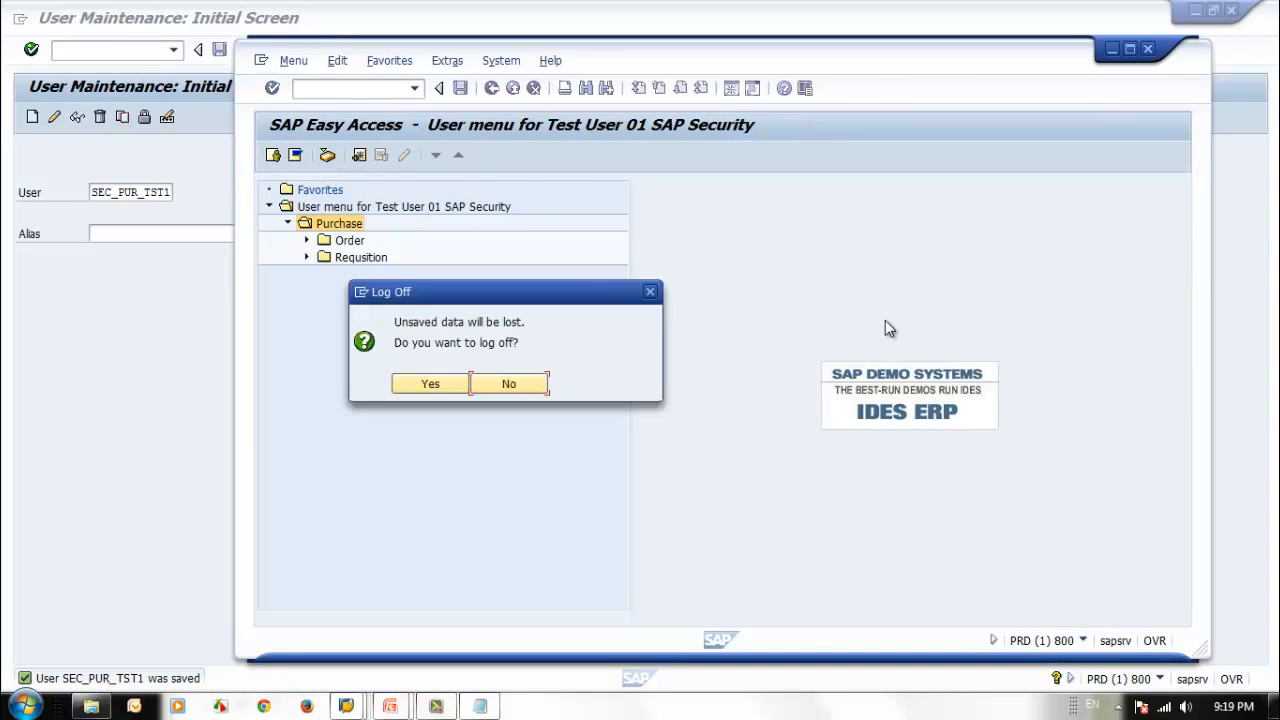
pyautogui.click(345, 706)
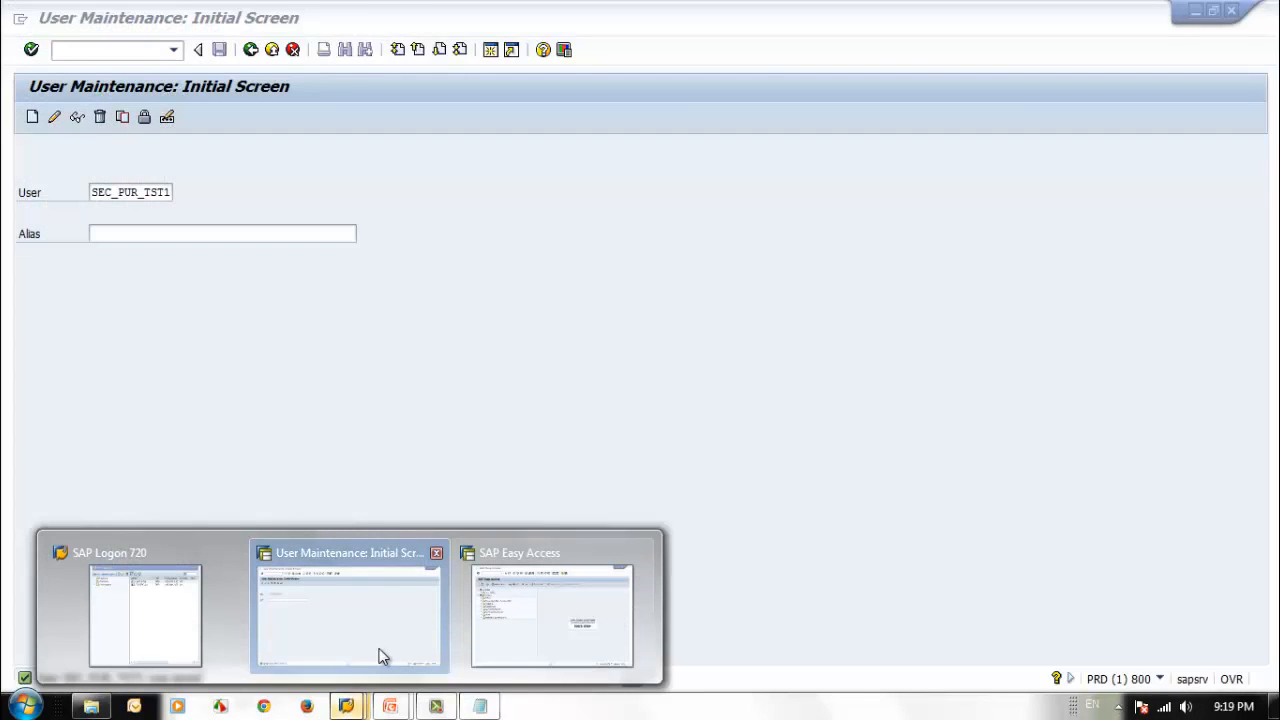
pyautogui.click(380, 654)
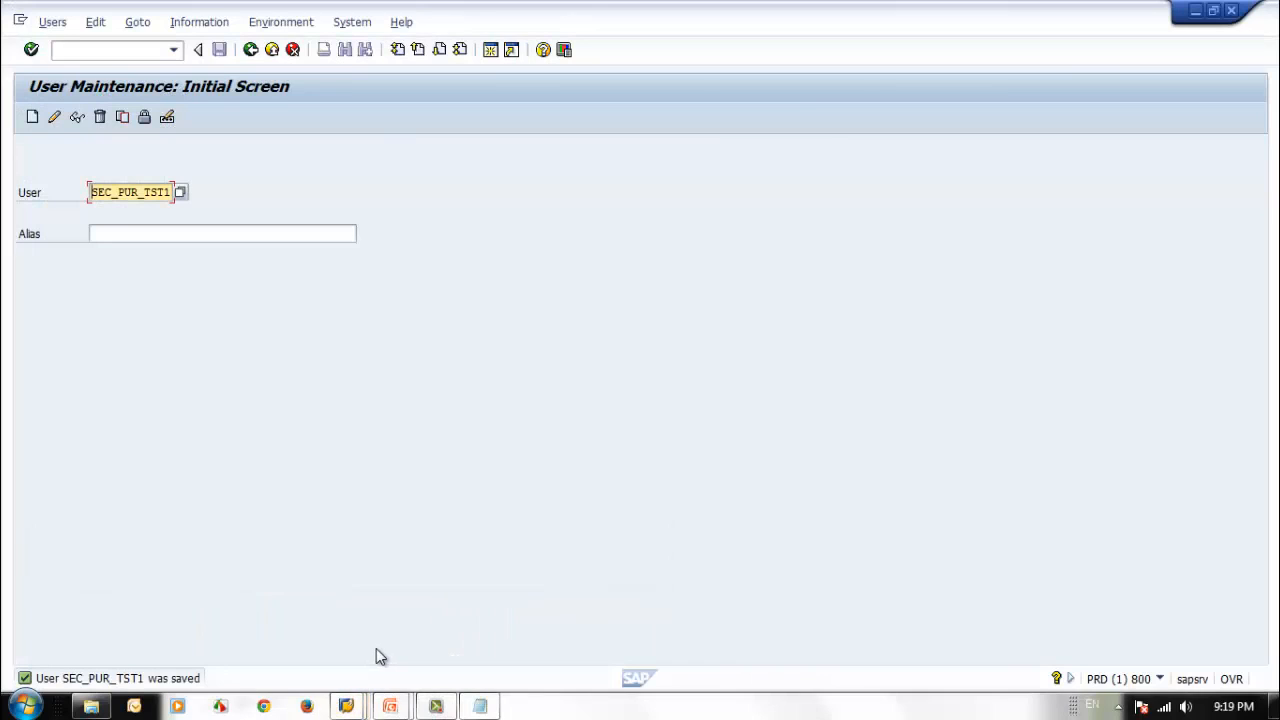
# Start a new A. SAP ECC6 session from SAP Logon and log on to client 800 as sec_pur_tst1 with the account password.
pyautogui.moveTo(442, 708)
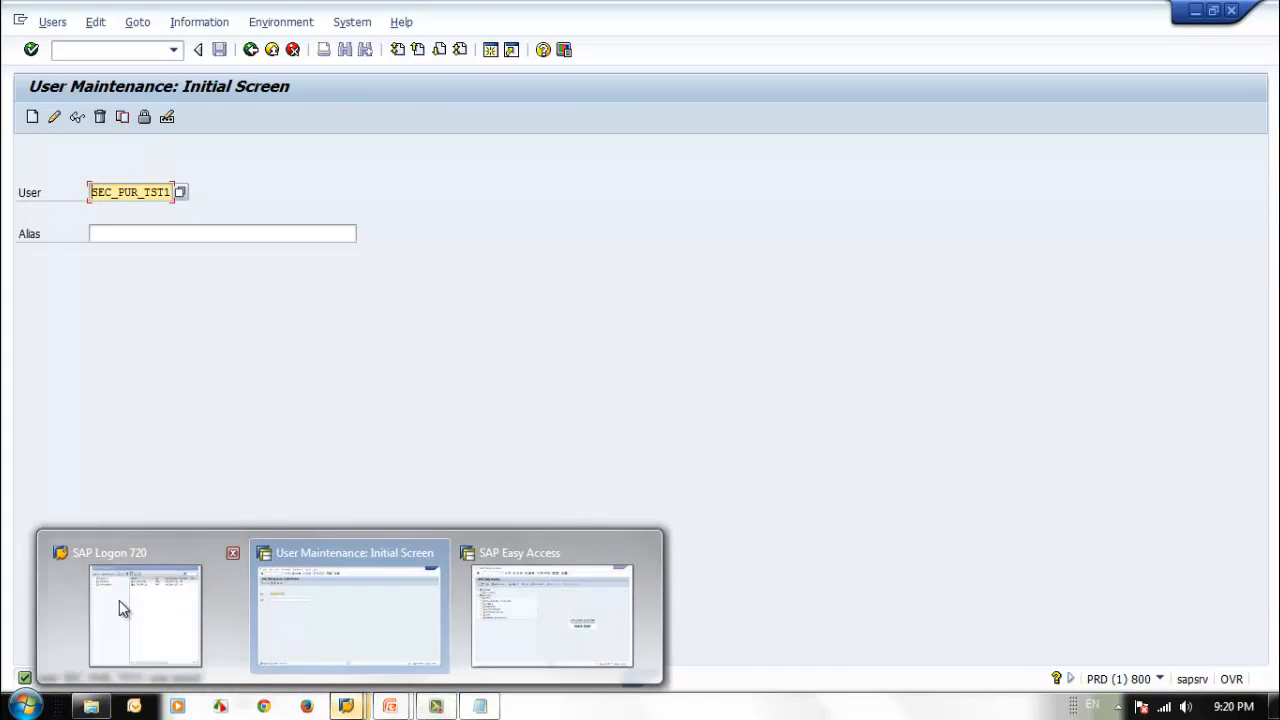
pyautogui.click(119, 600)
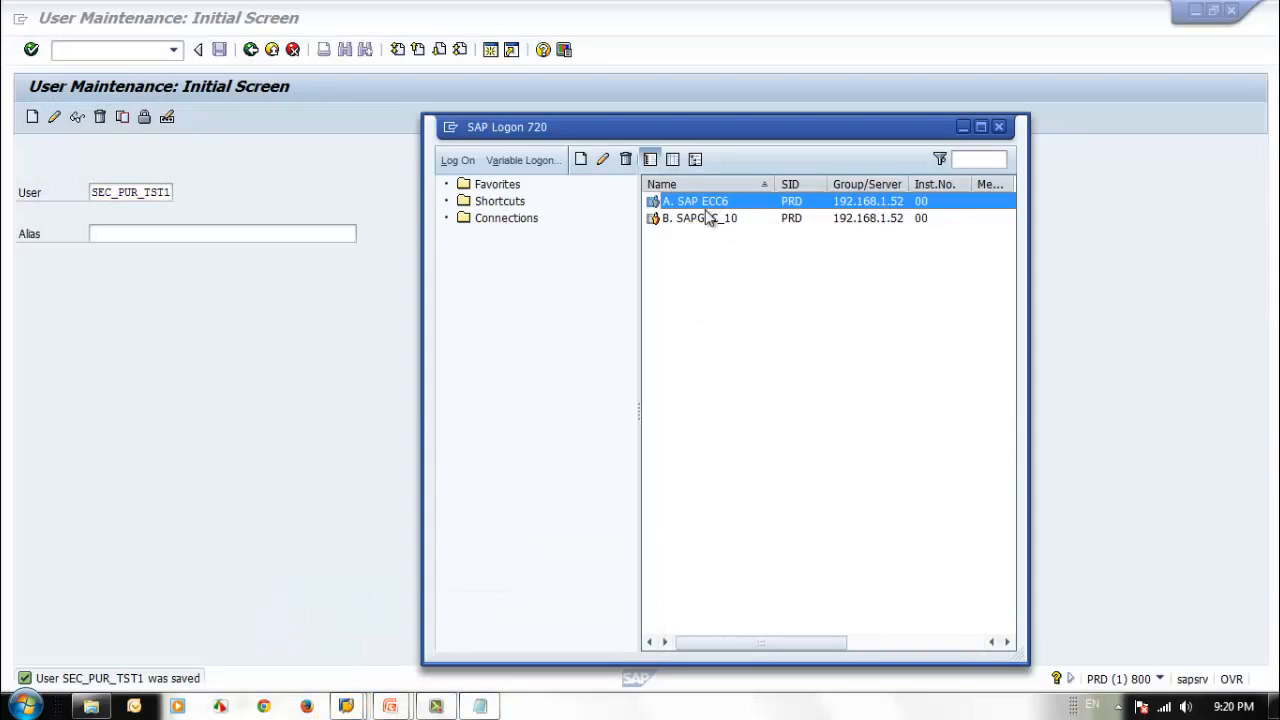
pyautogui.press('Return')
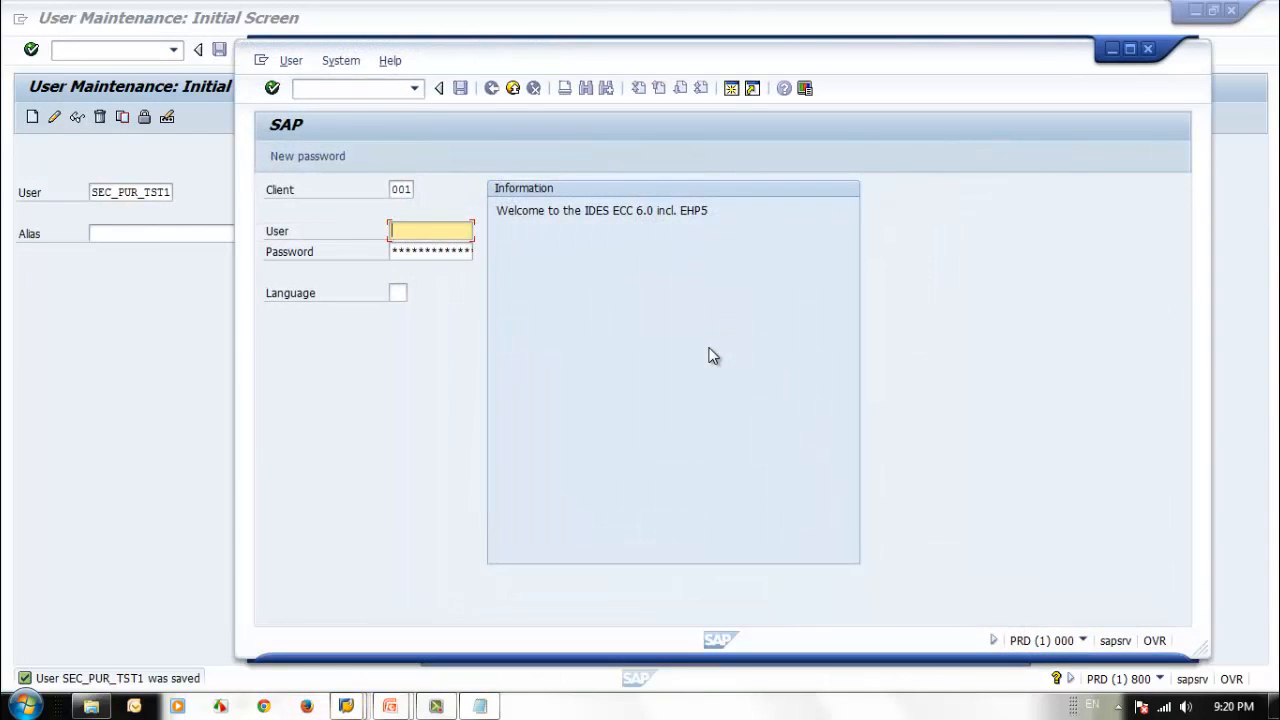
pyautogui.doubleClick(399, 189)
pyautogui.write('800')
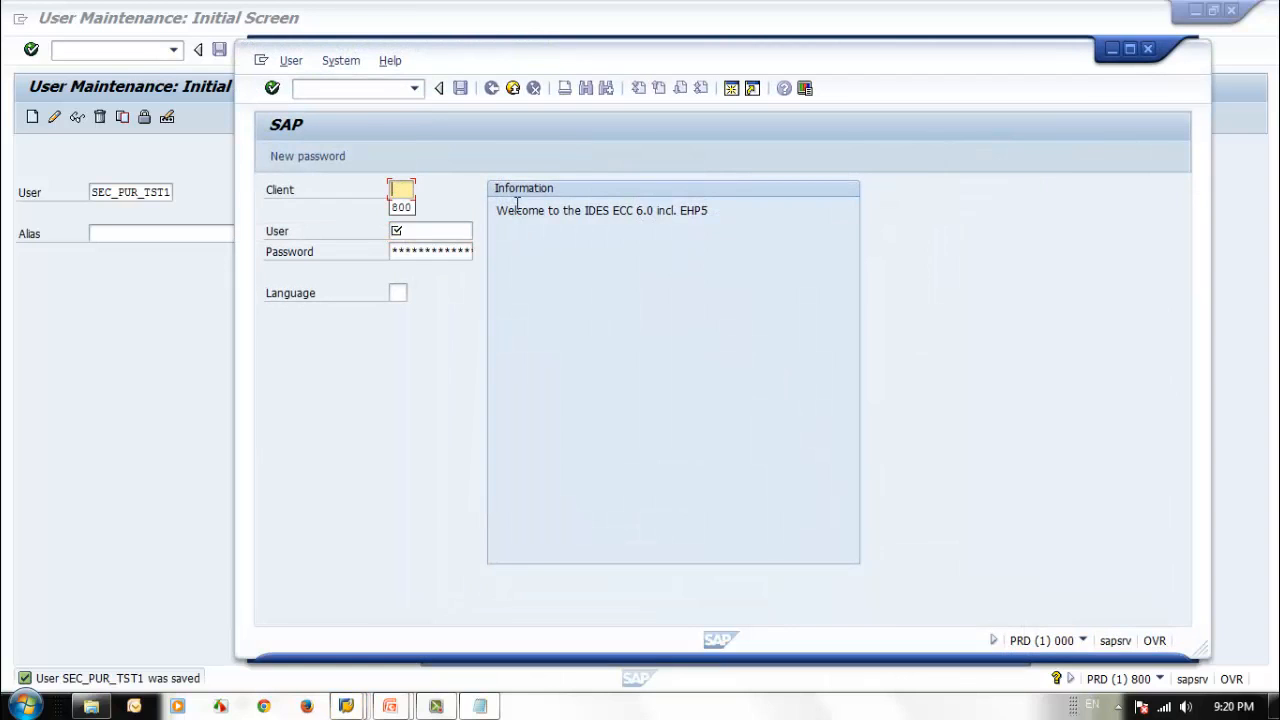
pyautogui.press('Tab')
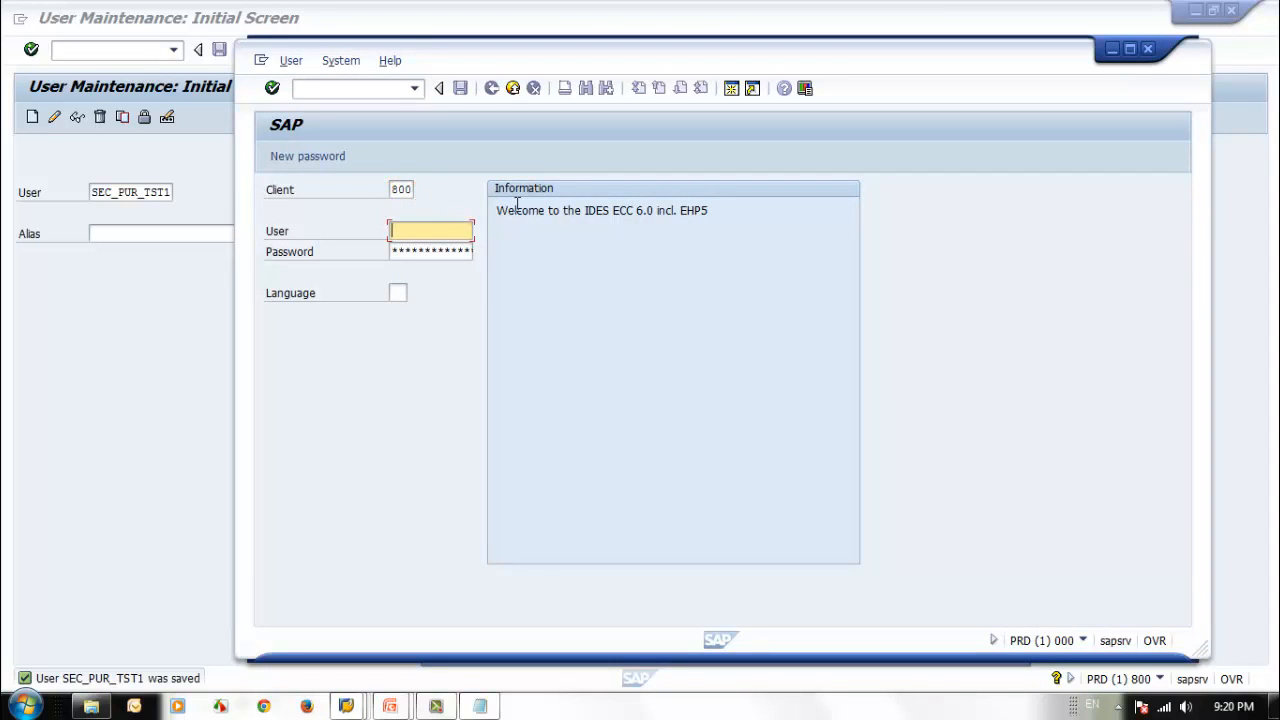
pyautogui.write('sec')
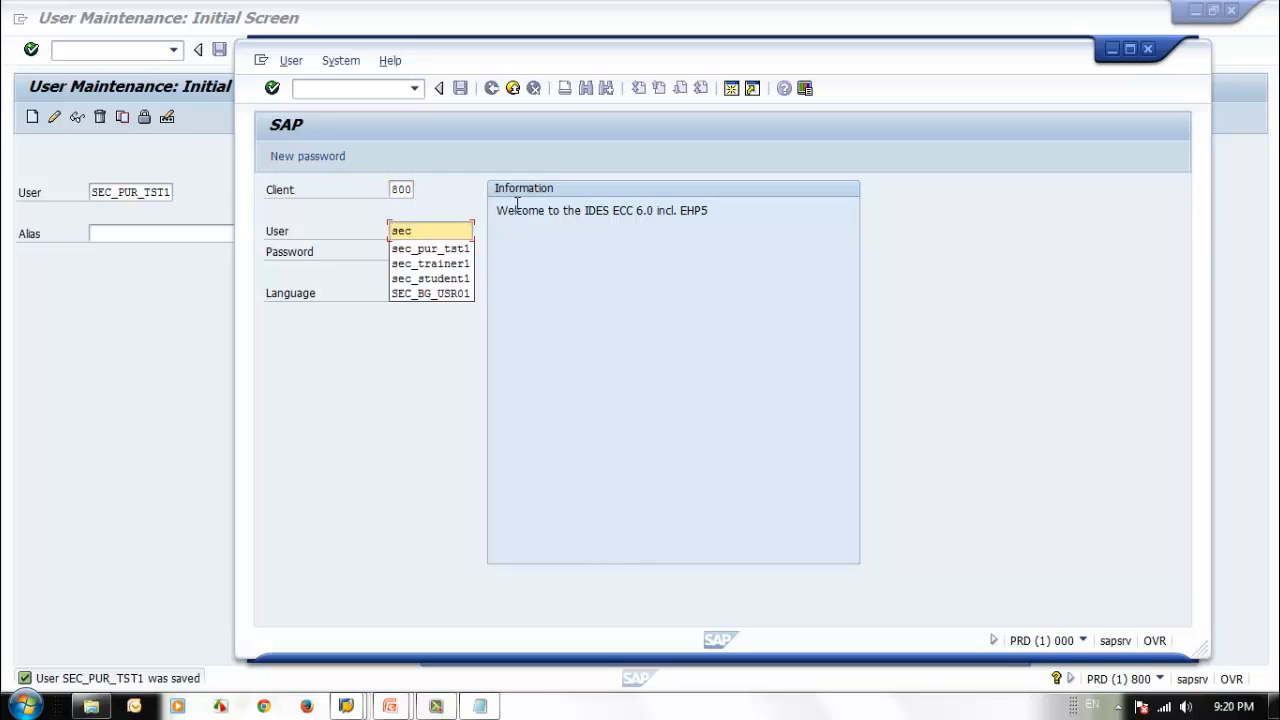
pyautogui.press('Down')
pyautogui.press('Return')
pyautogui.press('Tab')
pyautogui.write('********')
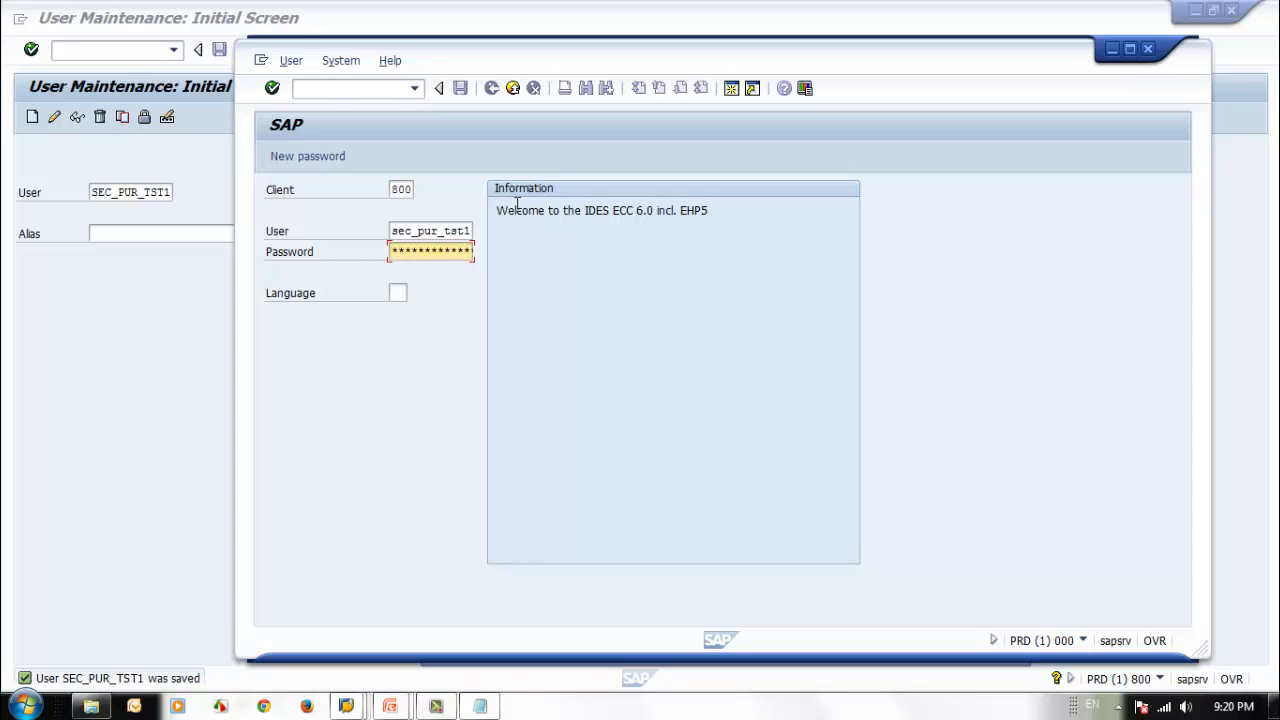
pyautogui.press('Return')
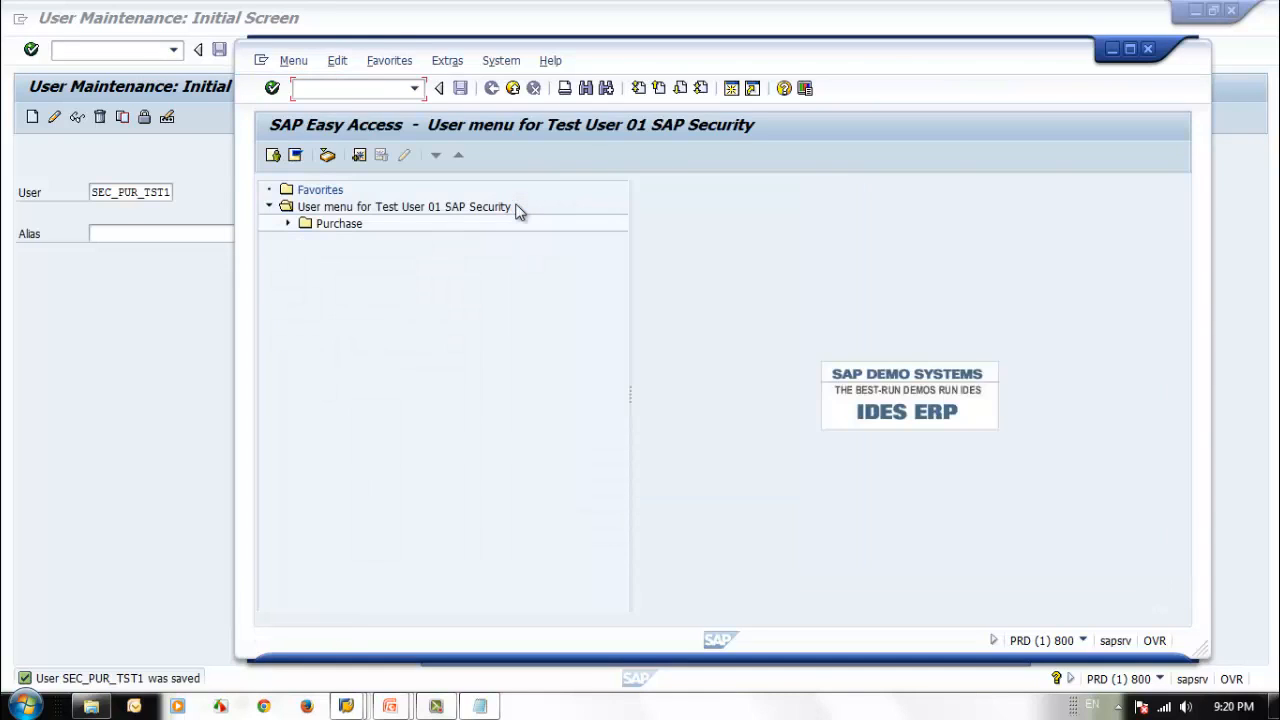
# Expand the Purchase folder with its Order and Requsition subfolders in the test user's menu to examine the transactions.
pyautogui.click(288, 224)
pyautogui.click(306, 240)
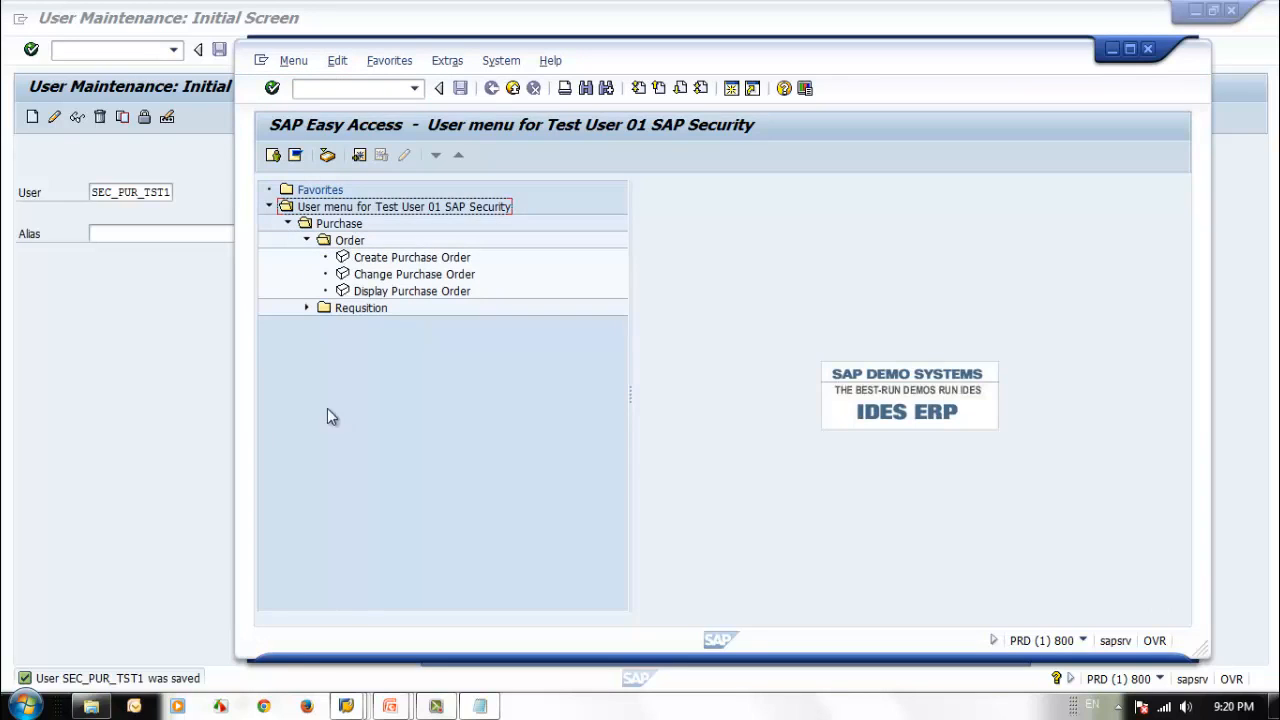
pyautogui.click(306, 308)
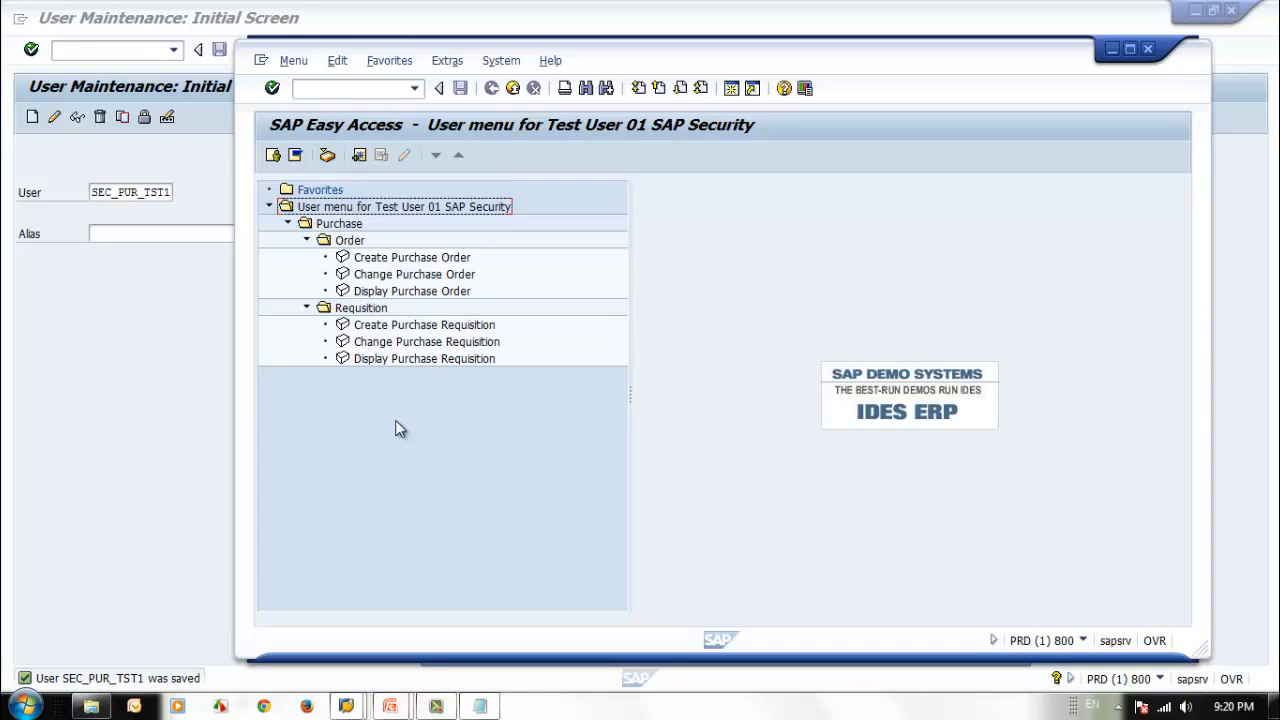
# Return to the administrator session, leave user maintenance, and open composite role ZSEC_CR_PUR_MGR for changes through transaction pfcg.
pyautogui.click(86, 390)
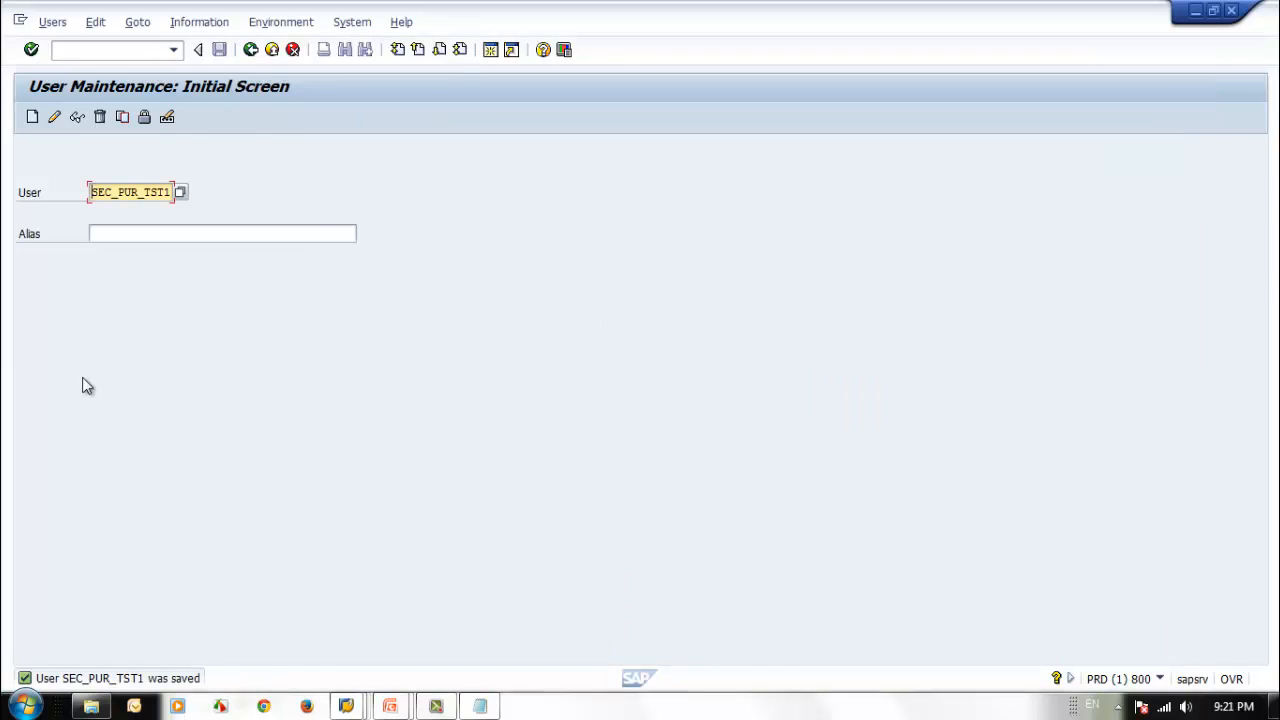
pyautogui.click(250, 49)
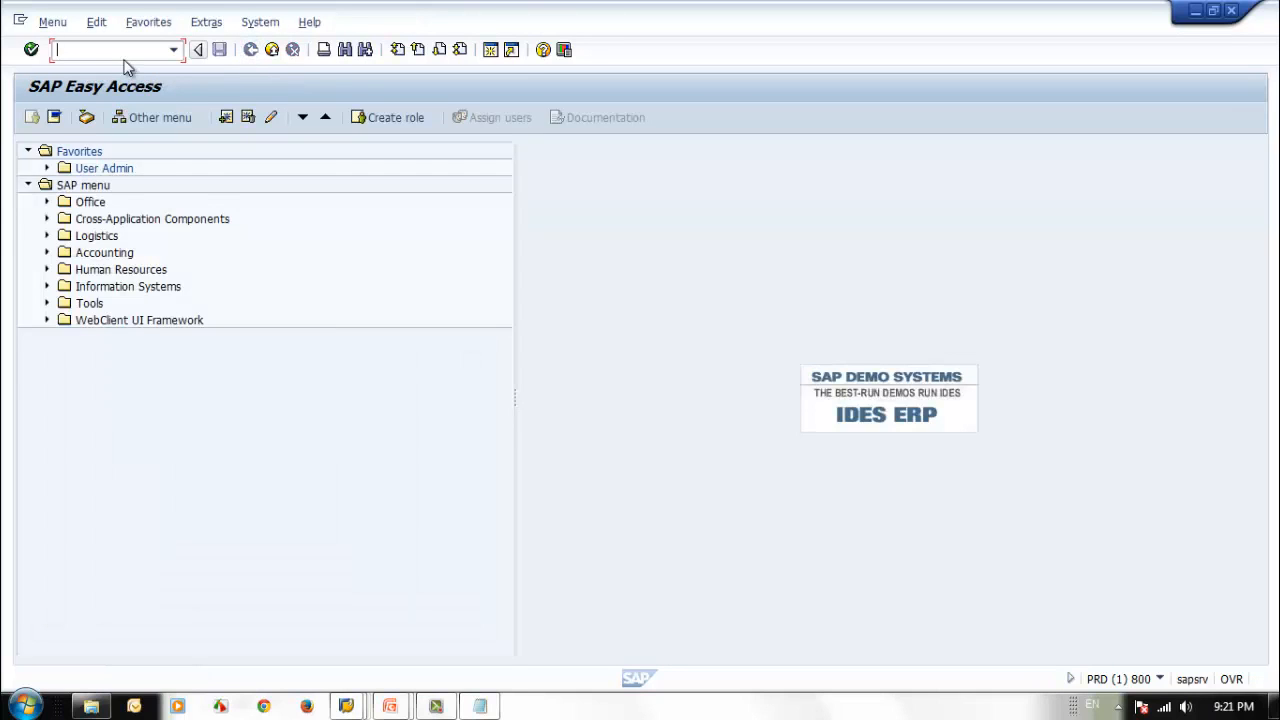
pyautogui.write('pfcg')
pyautogui.press('Return')
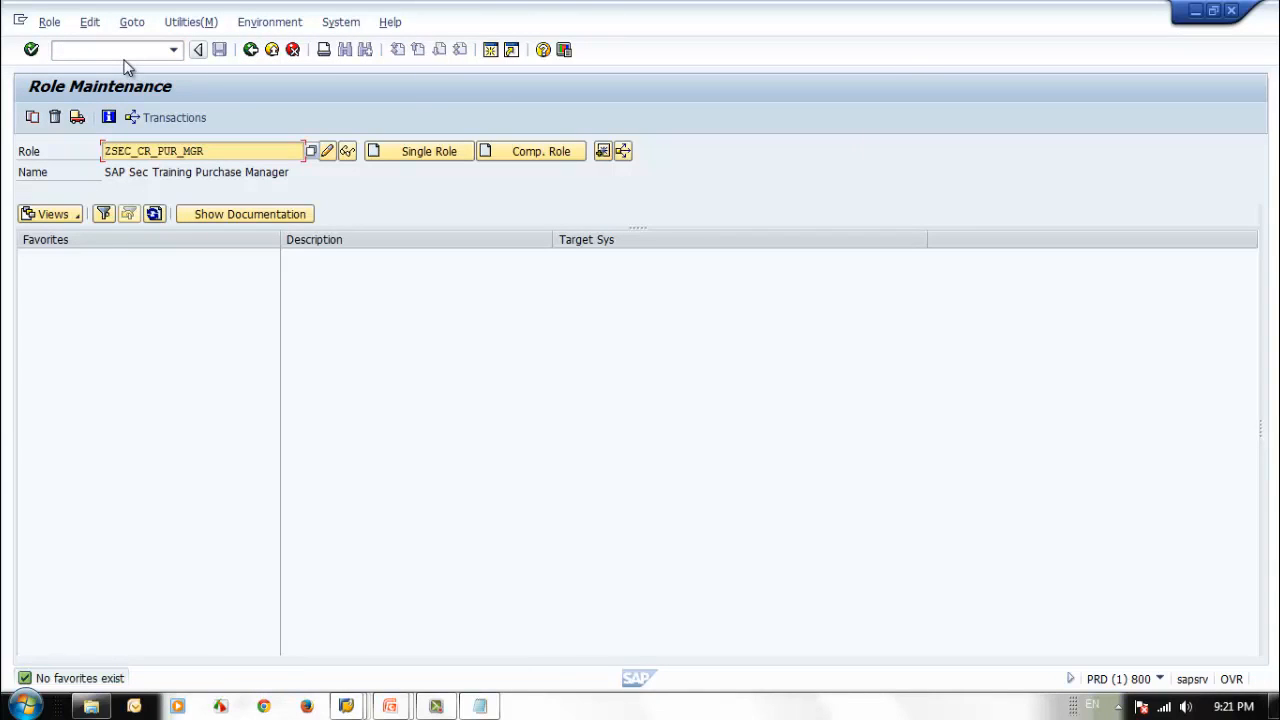
pyautogui.click(328, 152)
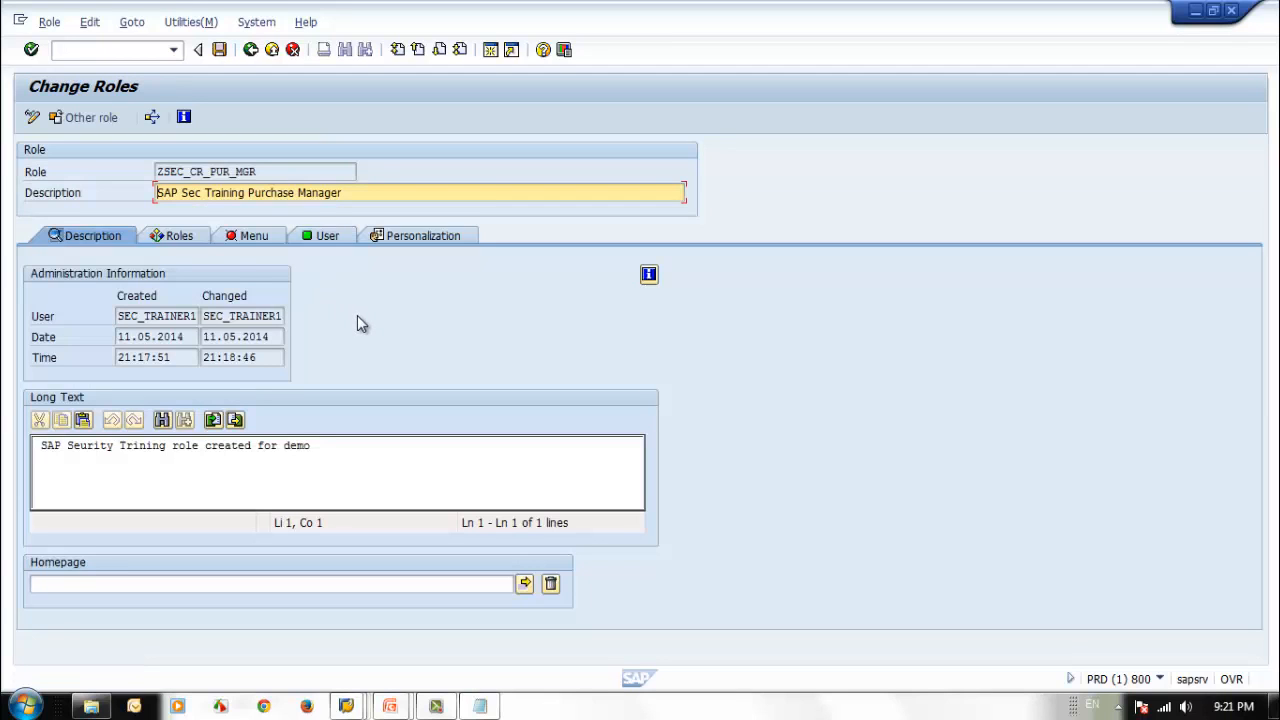
# Import the menus of the assigned single roles into the composite role's menu and save the role.
pyautogui.click(240, 235)
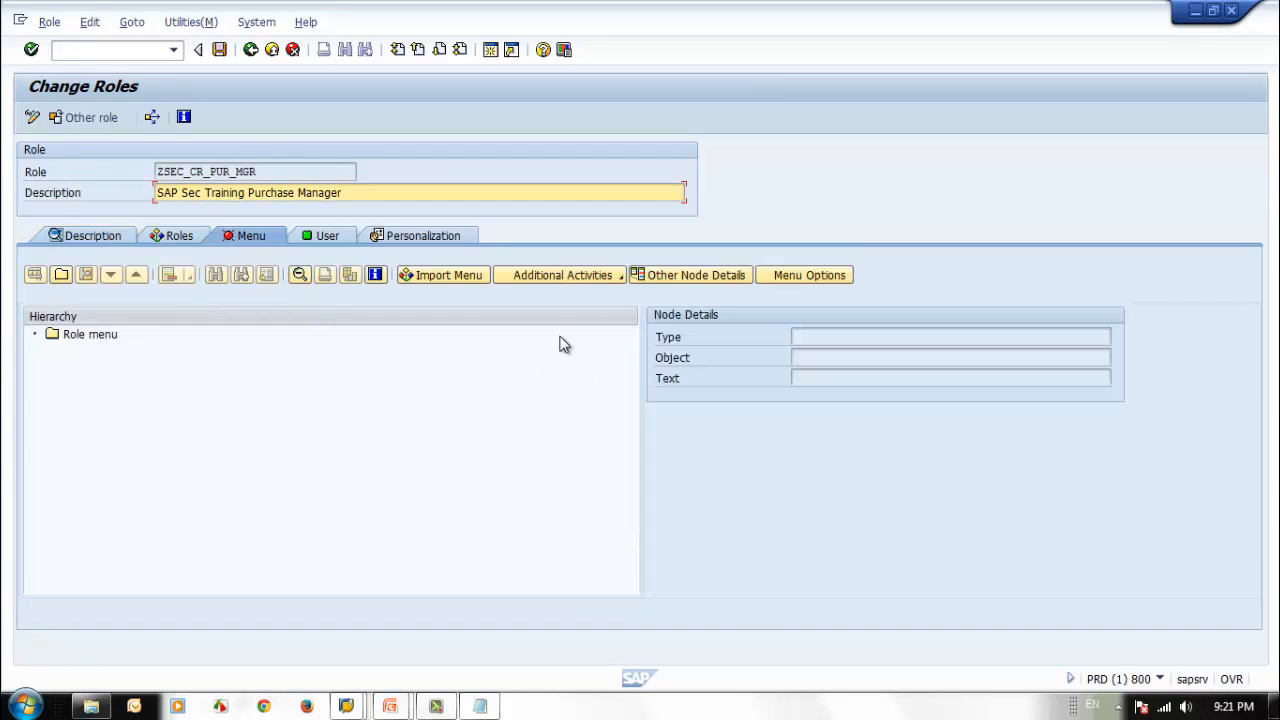
pyautogui.click(468, 279)
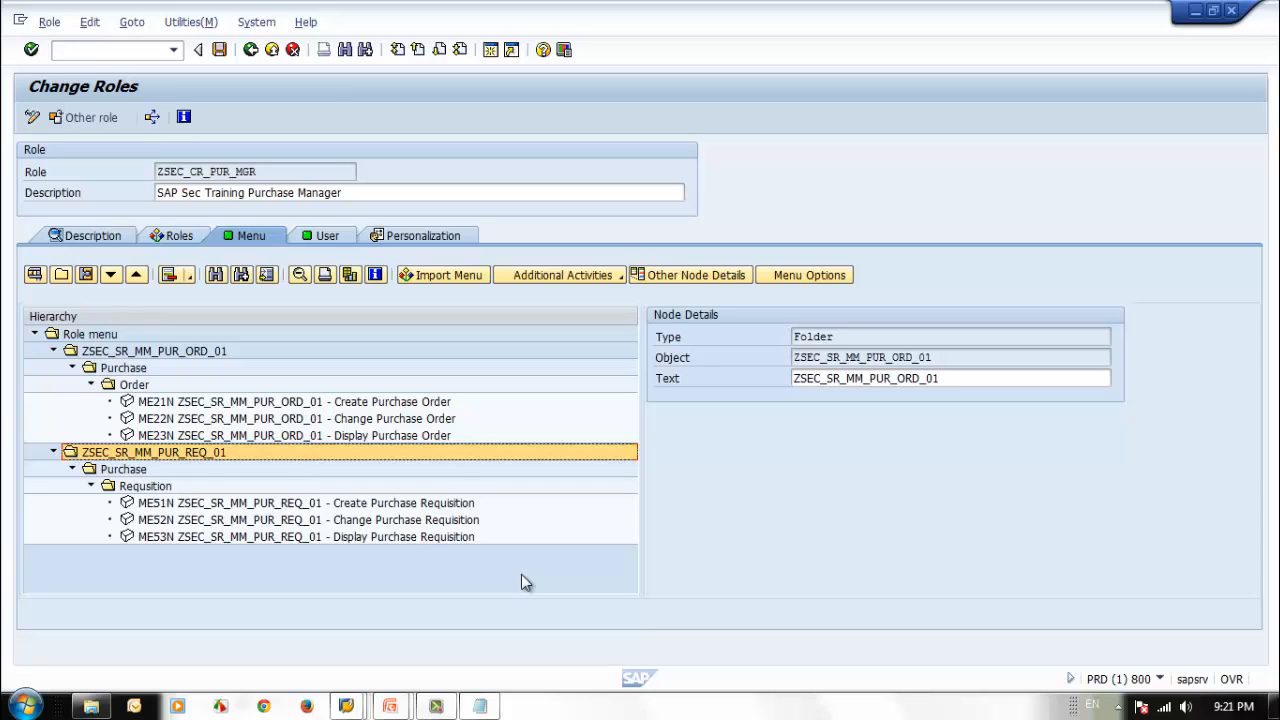
pyautogui.click(238, 354)
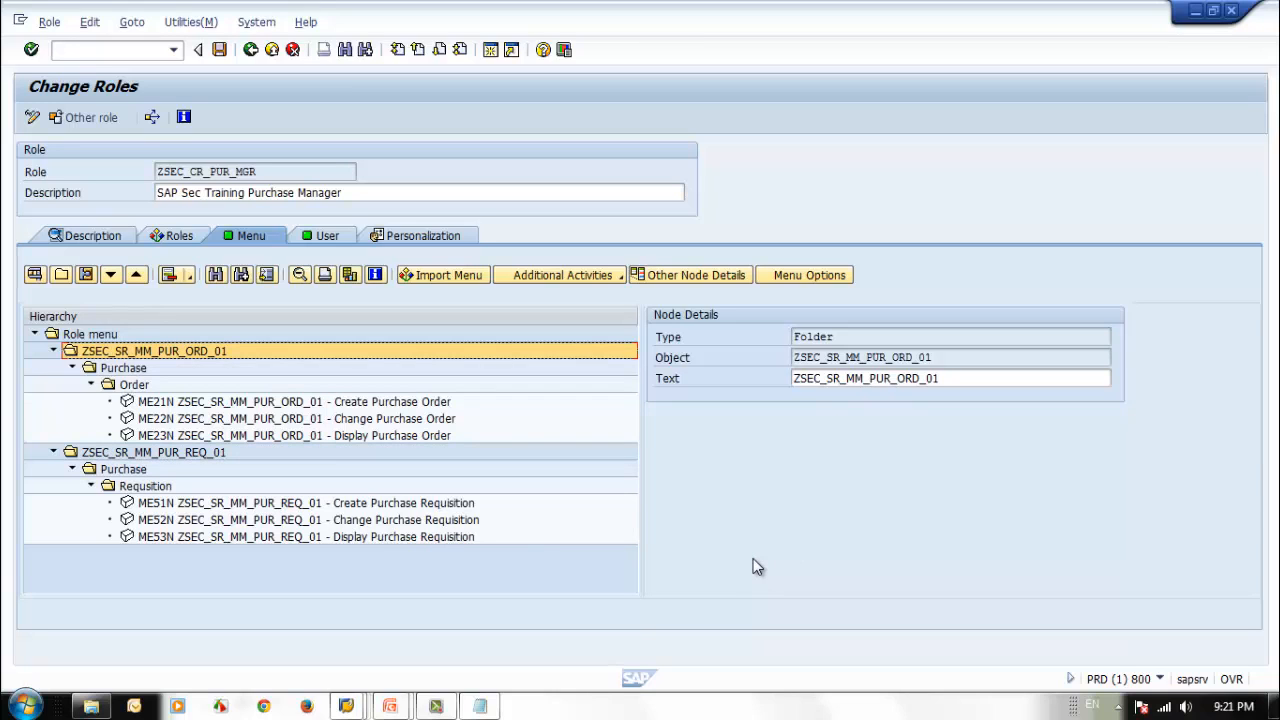
pyautogui.click(219, 49)
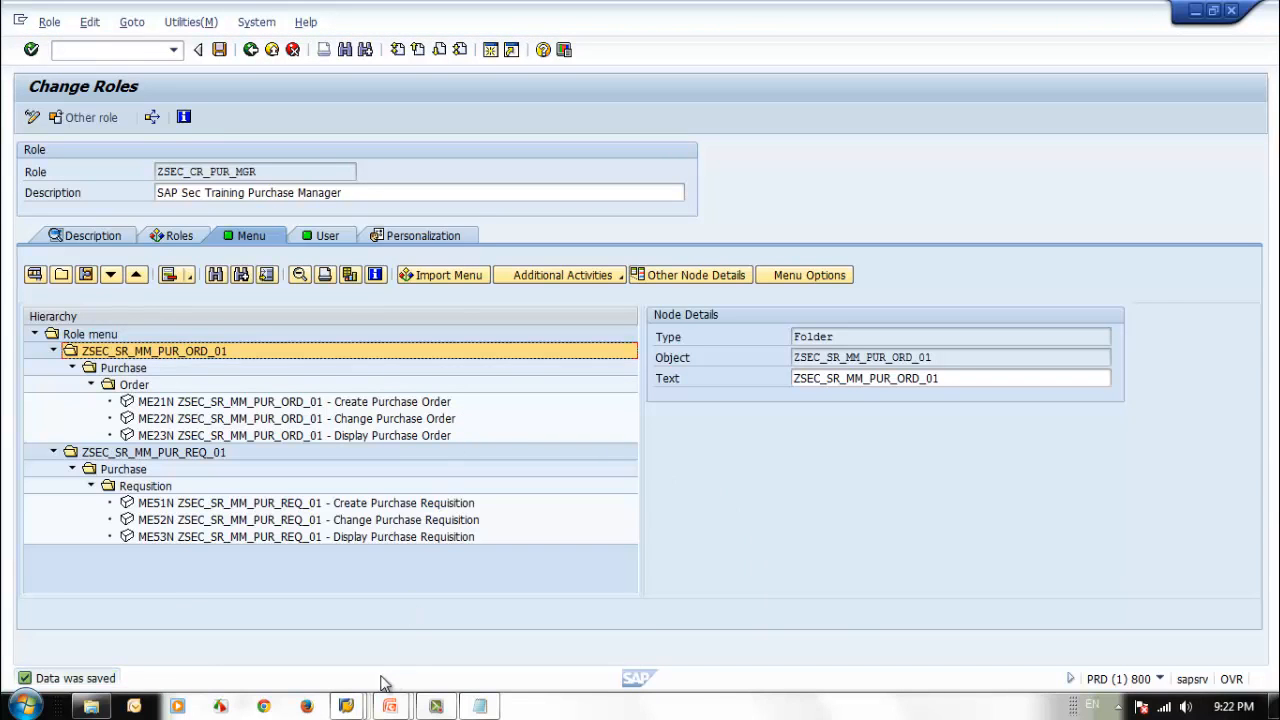
# Switch to the test user's session, end its current transaction with /n, and restart SAP Easy Access to reload the user menu.
pyautogui.moveTo(350, 708)
pyautogui.click(685, 650)
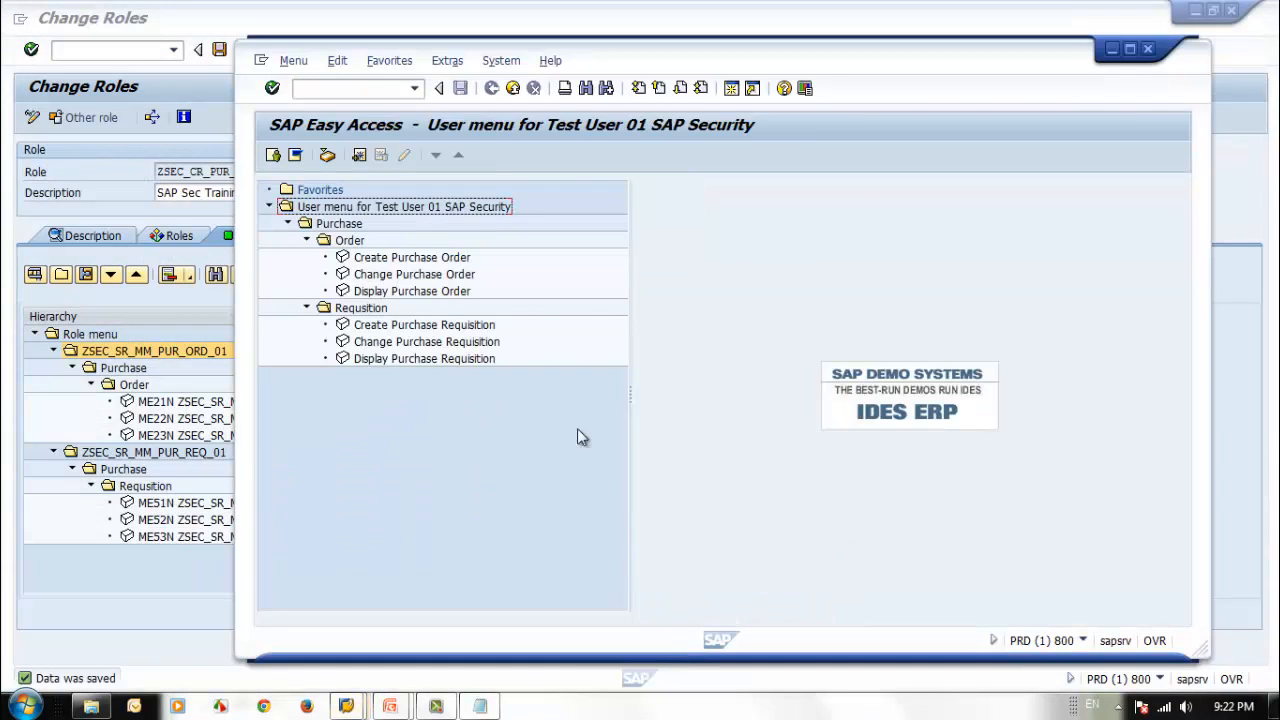
pyautogui.click(348, 94)
pyautogui.write('/n')
pyautogui.press('Return')
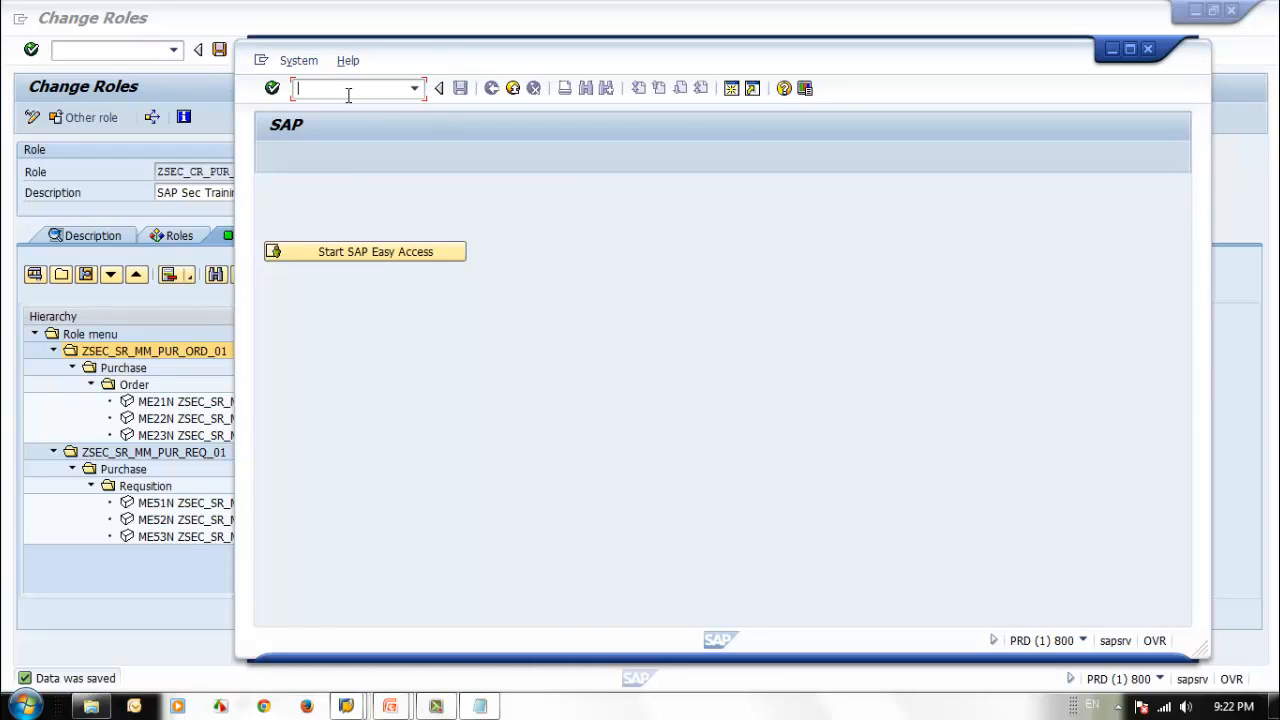
pyautogui.click(366, 253)
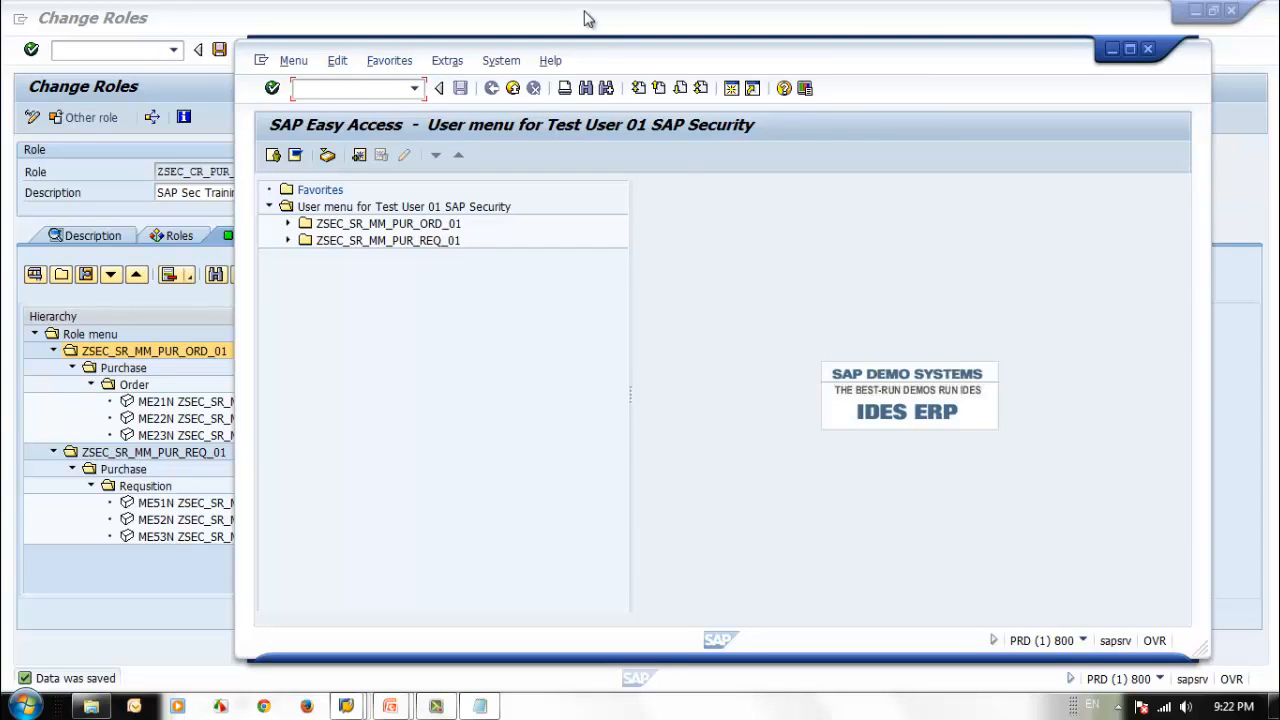
# Shift the test user's window beside the role menu and expand ZSEC_SR_MM_PUR_ORD_01 down to its Order transactions for comparison.
pyautogui.moveTo(612, 55); pyautogui.dragTo(789, 65)
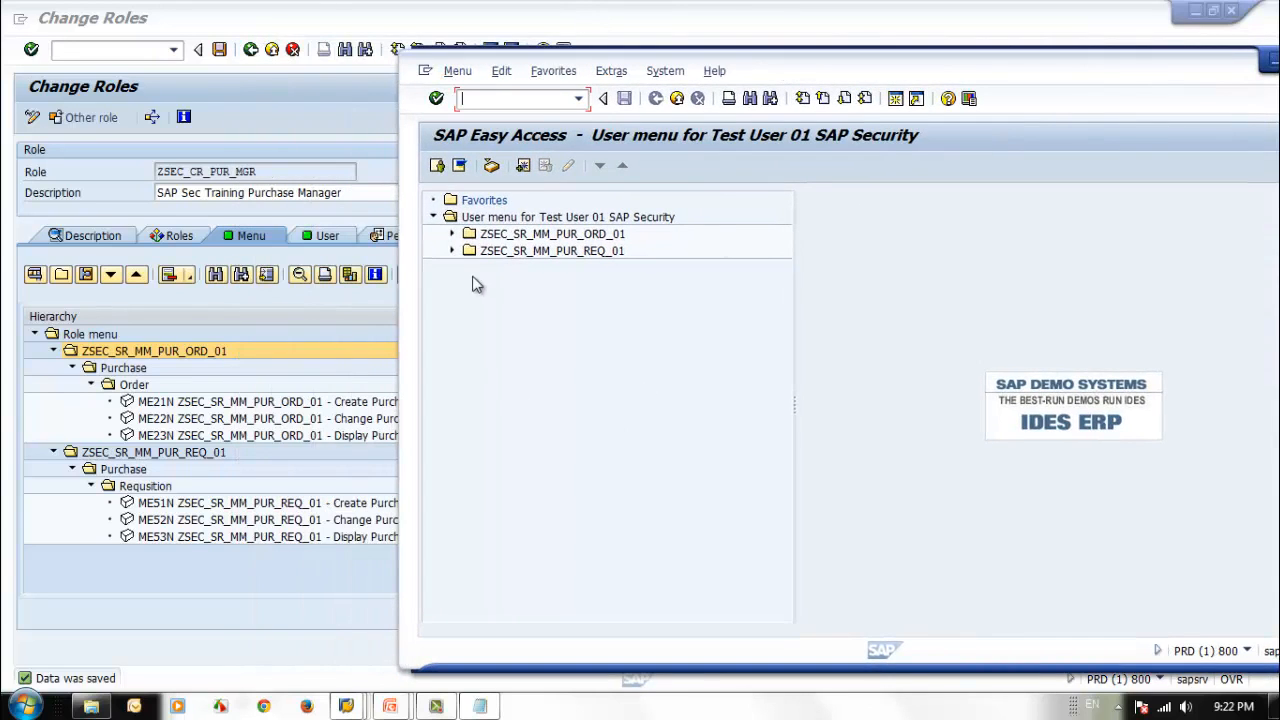
pyautogui.click(452, 234)
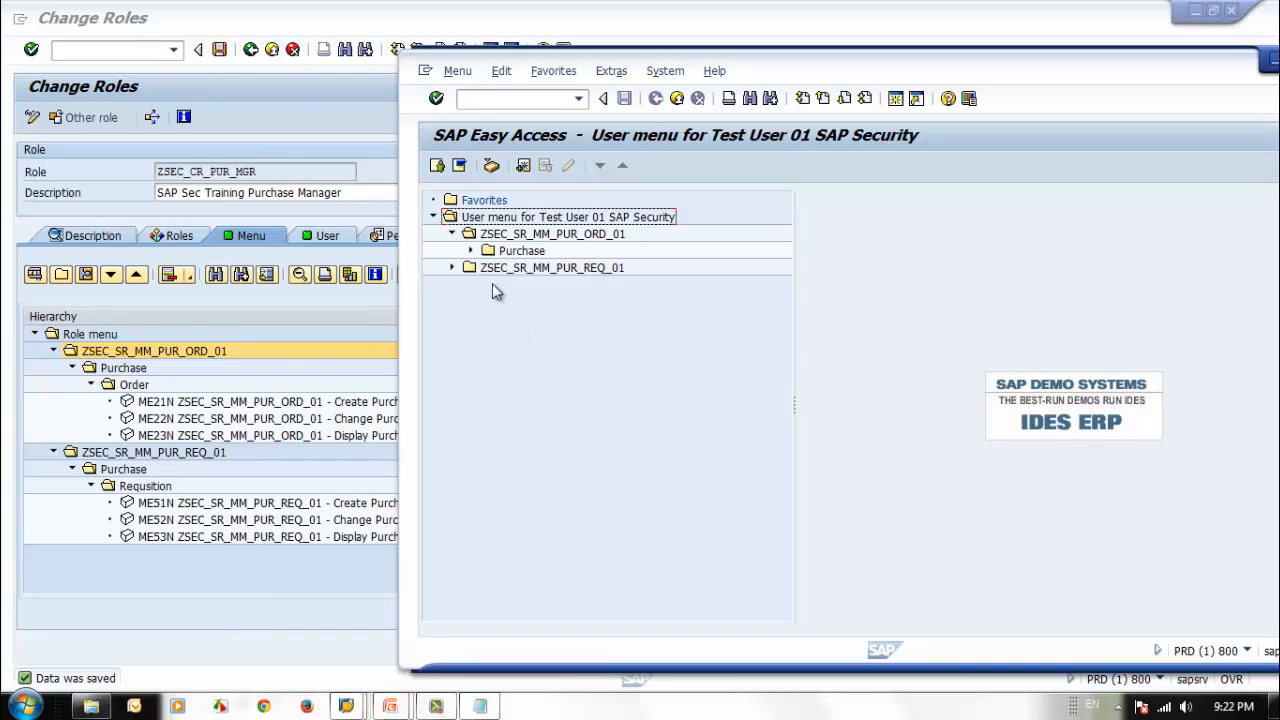
pyautogui.click(471, 251)
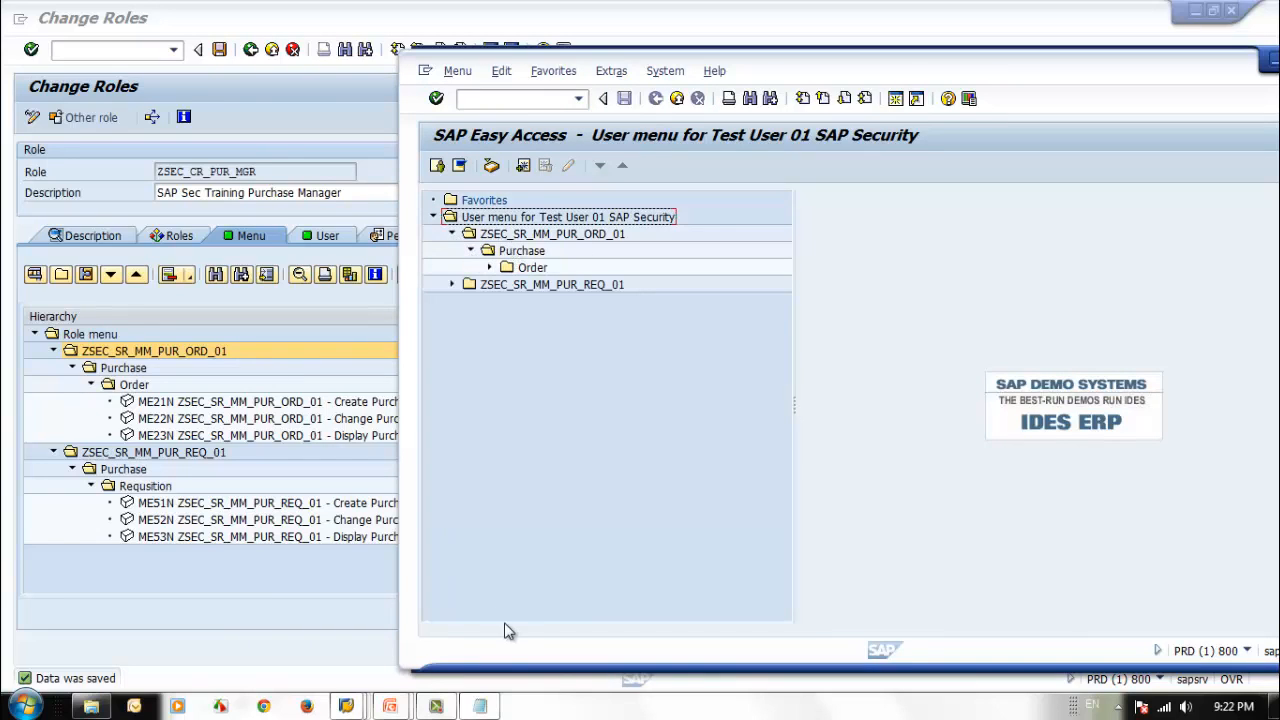
pyautogui.click(489, 267)
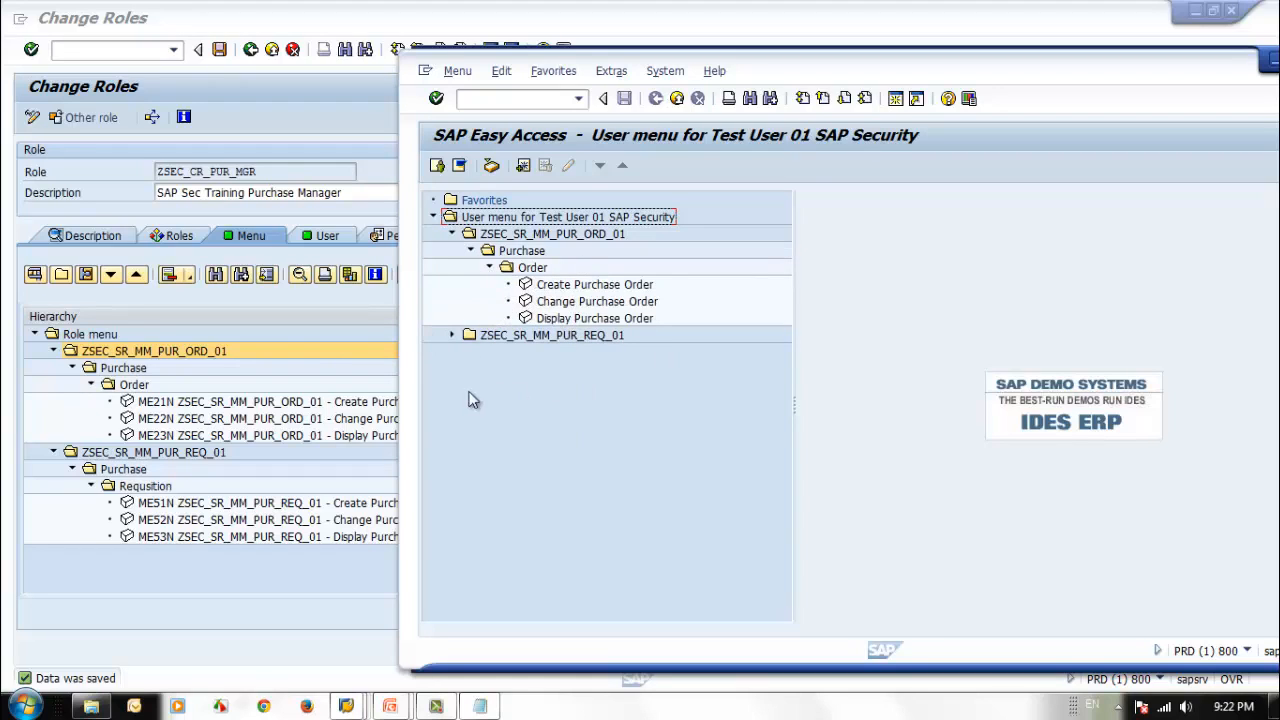
# Expand ZSEC_SR_MM_PUR_REQ_01 in the test user's menu down to its Requsition transactions for comparison with the role menu.
pyautogui.click(452, 335)
pyautogui.click(471, 352)
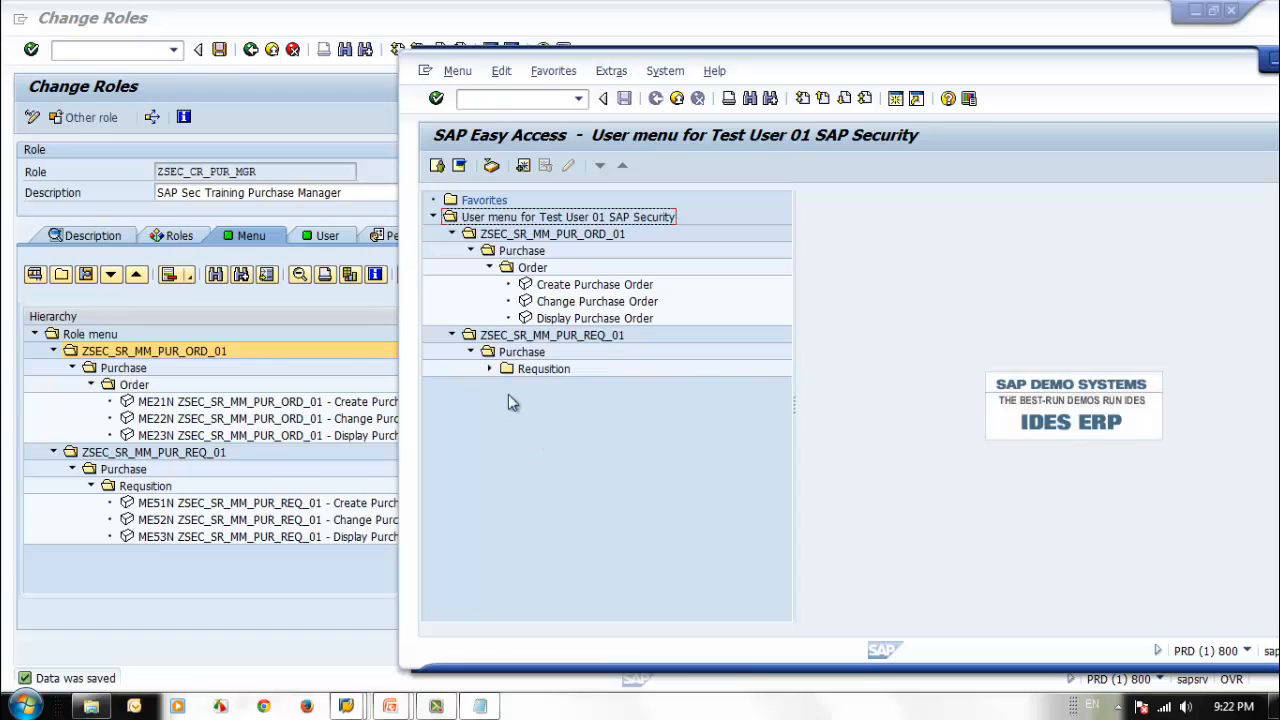
pyautogui.click(489, 368)
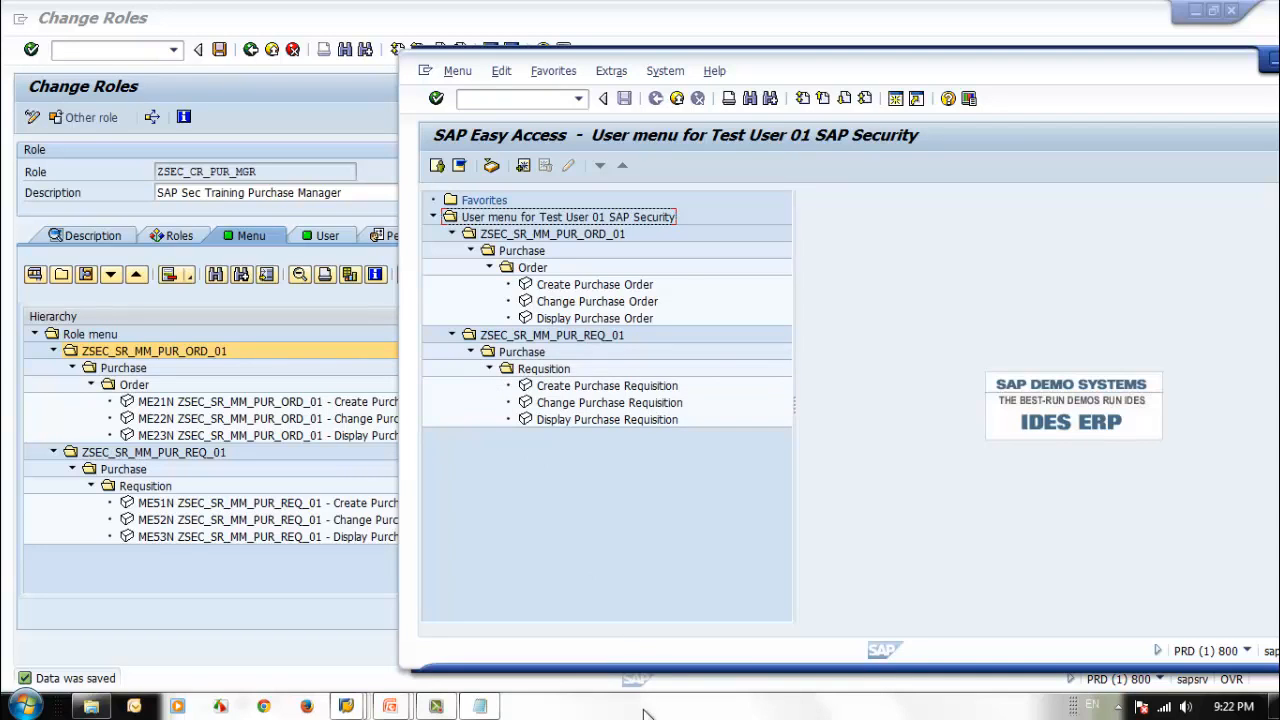
# Return to the role maintenance session, change the text of menu folder ZSEC_SR_MM_PUR_ORD_01 to "Purcase Order", and save the role.
pyautogui.click(216, 368)
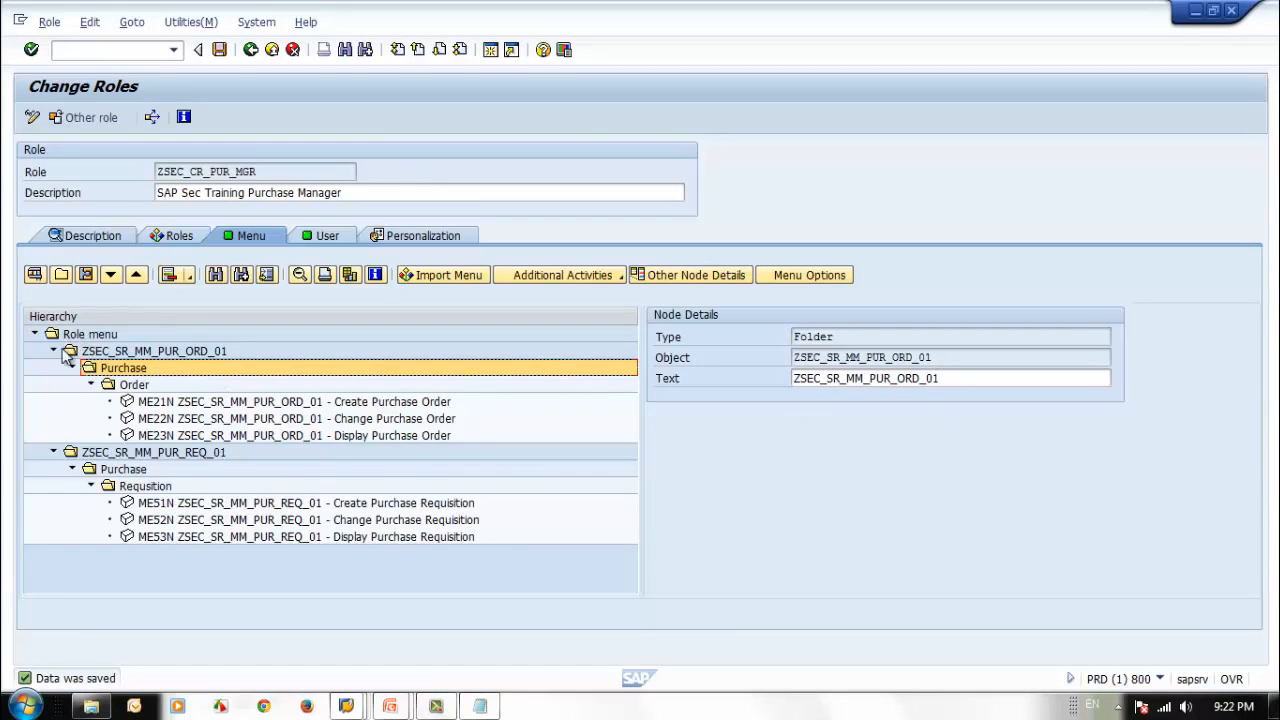
pyautogui.doubleClick(966, 379)
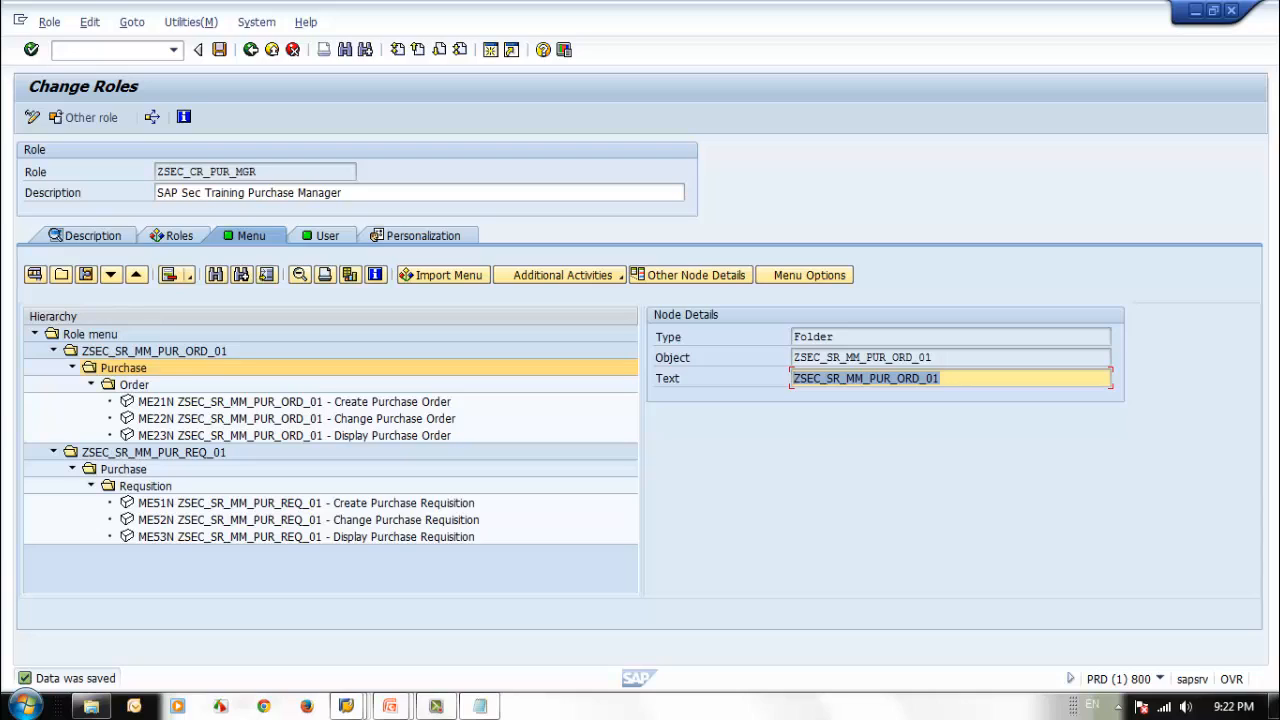
pyautogui.write('Purcase ')
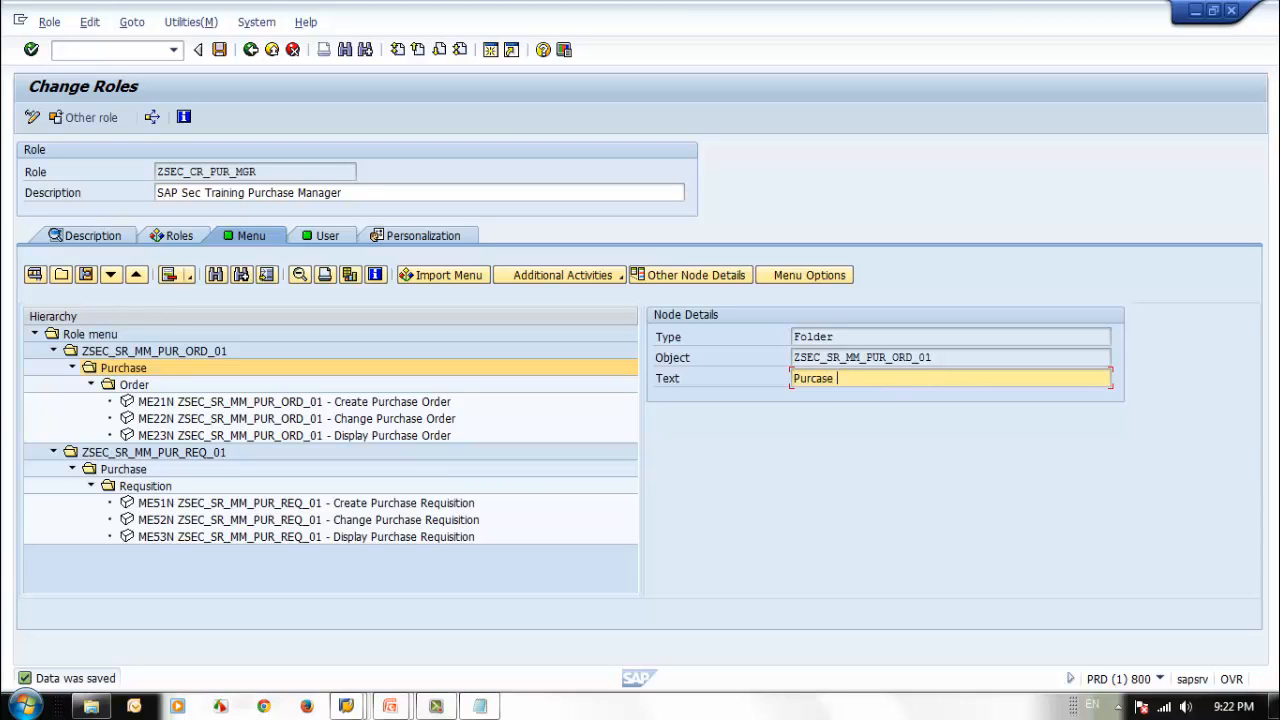
pyautogui.write('Order')
pyautogui.click(218, 51)
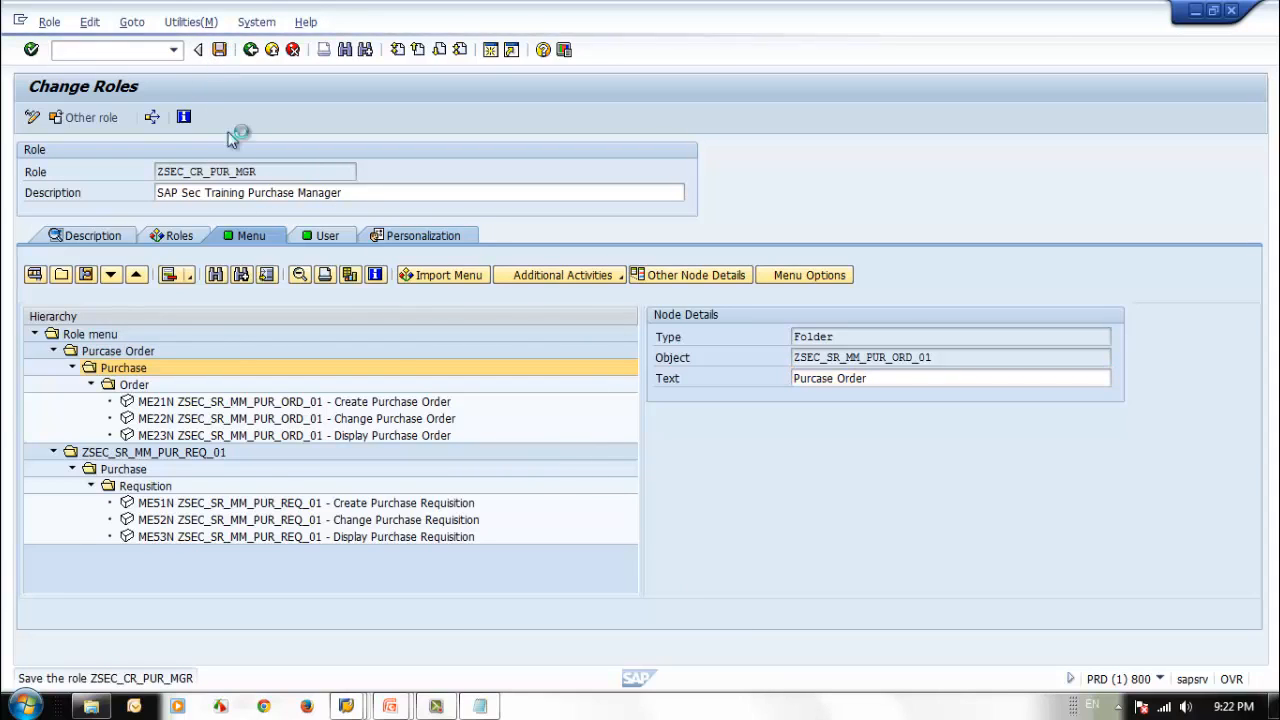
# Change the text of menu folder ZSEC_SR_MM_PUR_REQ_01 to "Purchase Req" and save the role.
pyautogui.click(247, 457)
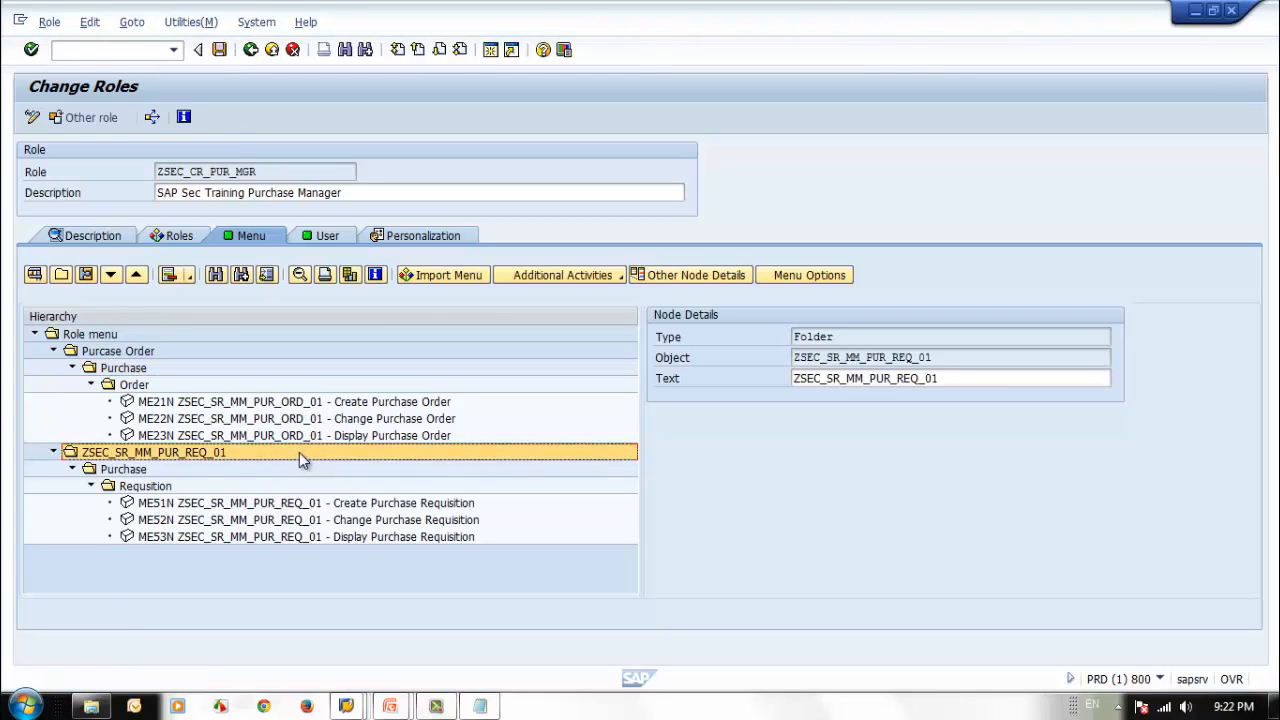
pyautogui.moveTo(963, 376); pyautogui.dragTo(648, 382)
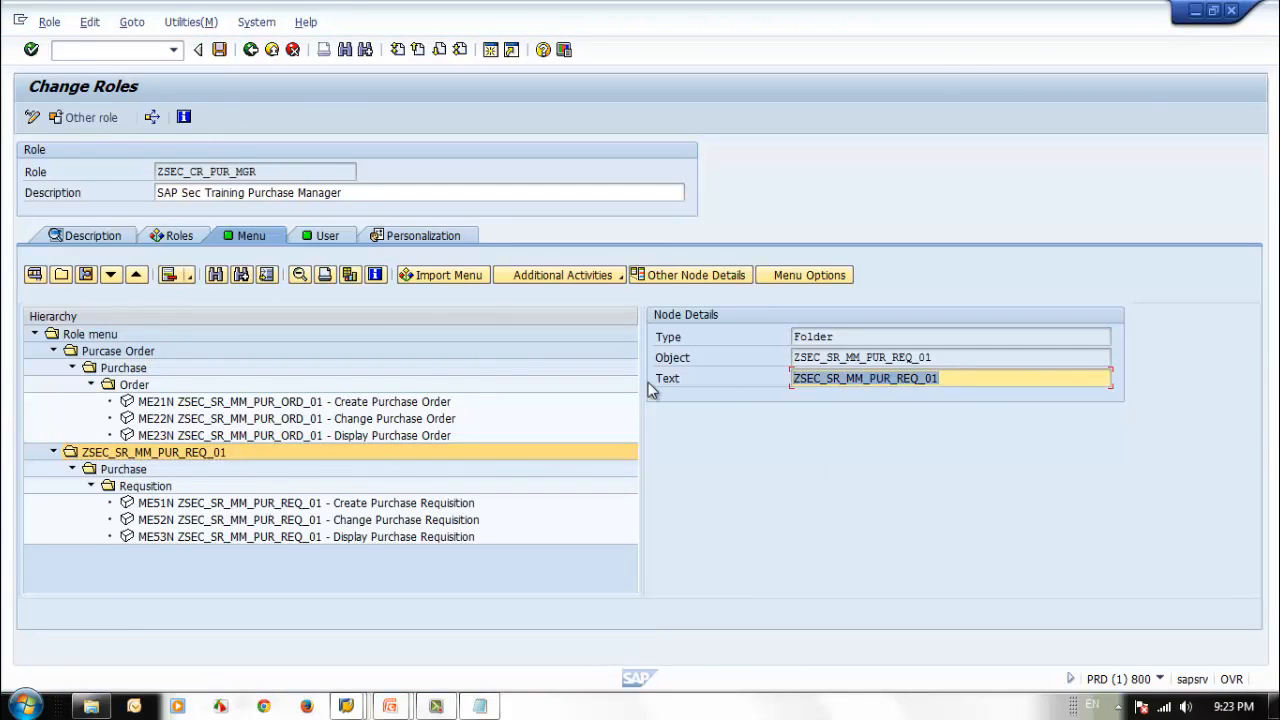
pyautogui.write('Purh')
pyautogui.press('BackSpace')
pyautogui.press('BackSpace')
pyautogui.write('rchase Req')
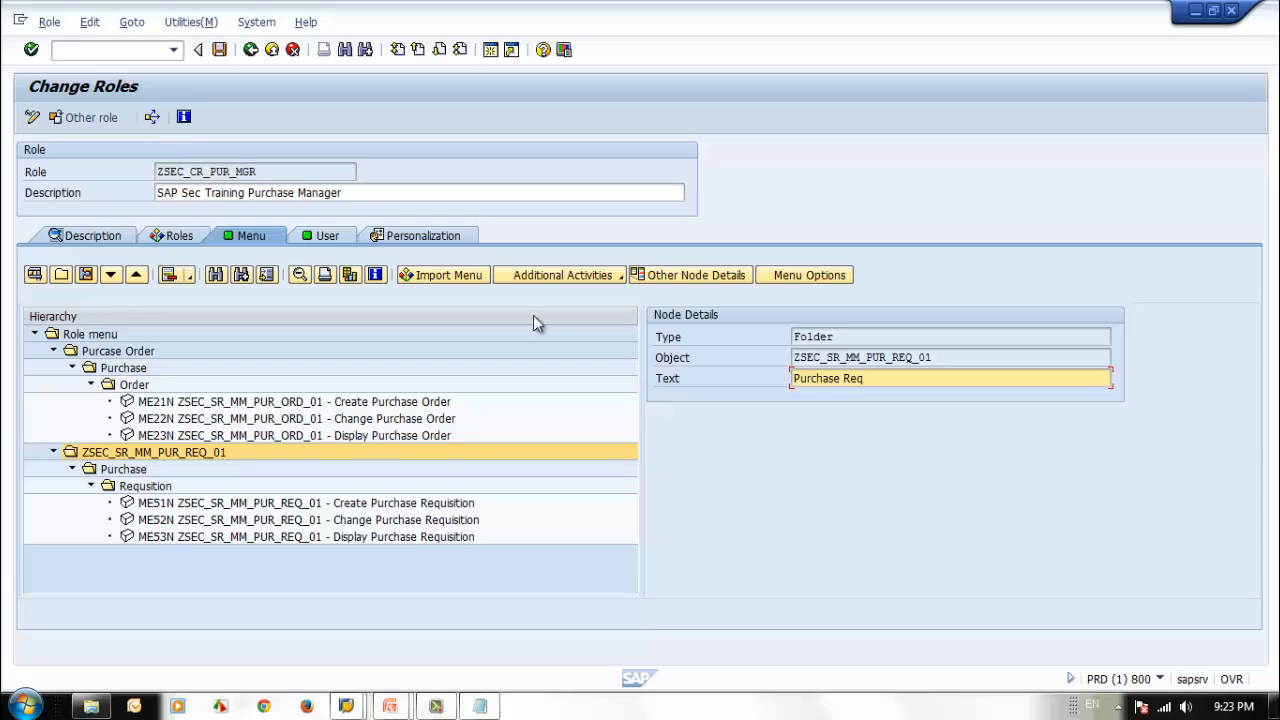
pyautogui.click(219, 50)
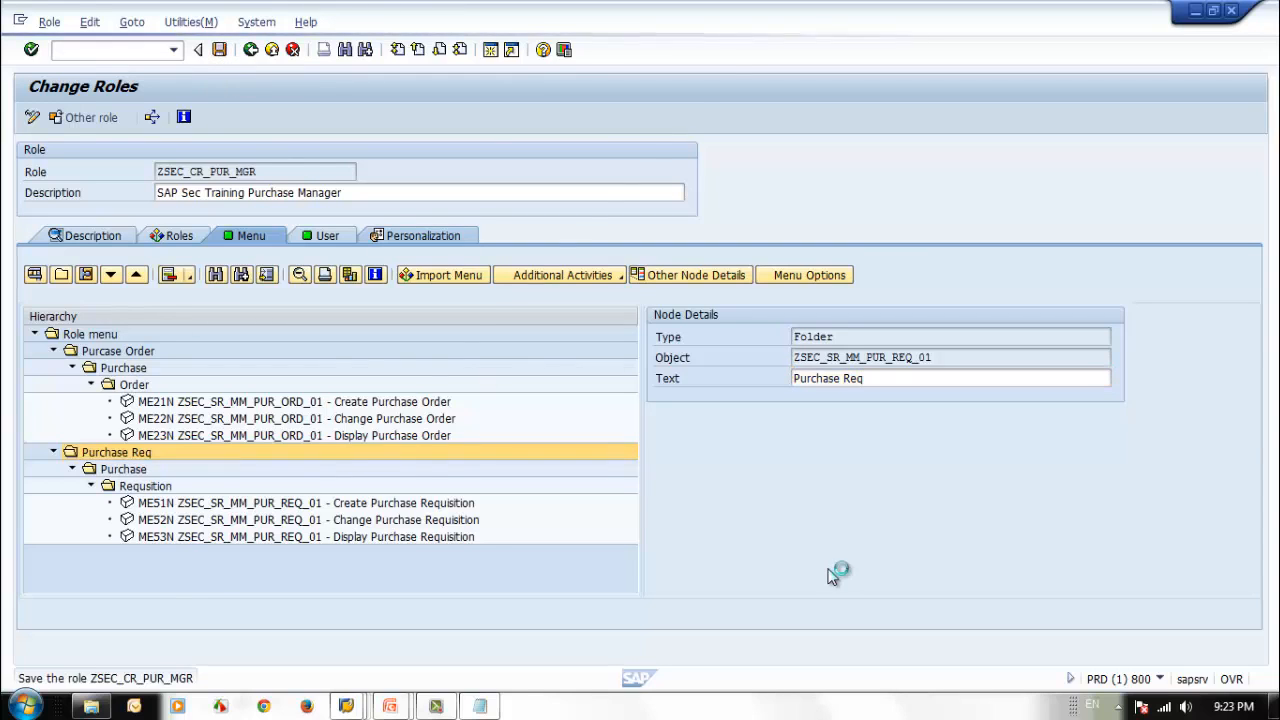
# Switch to the test user's session and reload the SAP Easy Access user menu with /n.
pyautogui.click(346, 705)
pyautogui.click(680, 660)
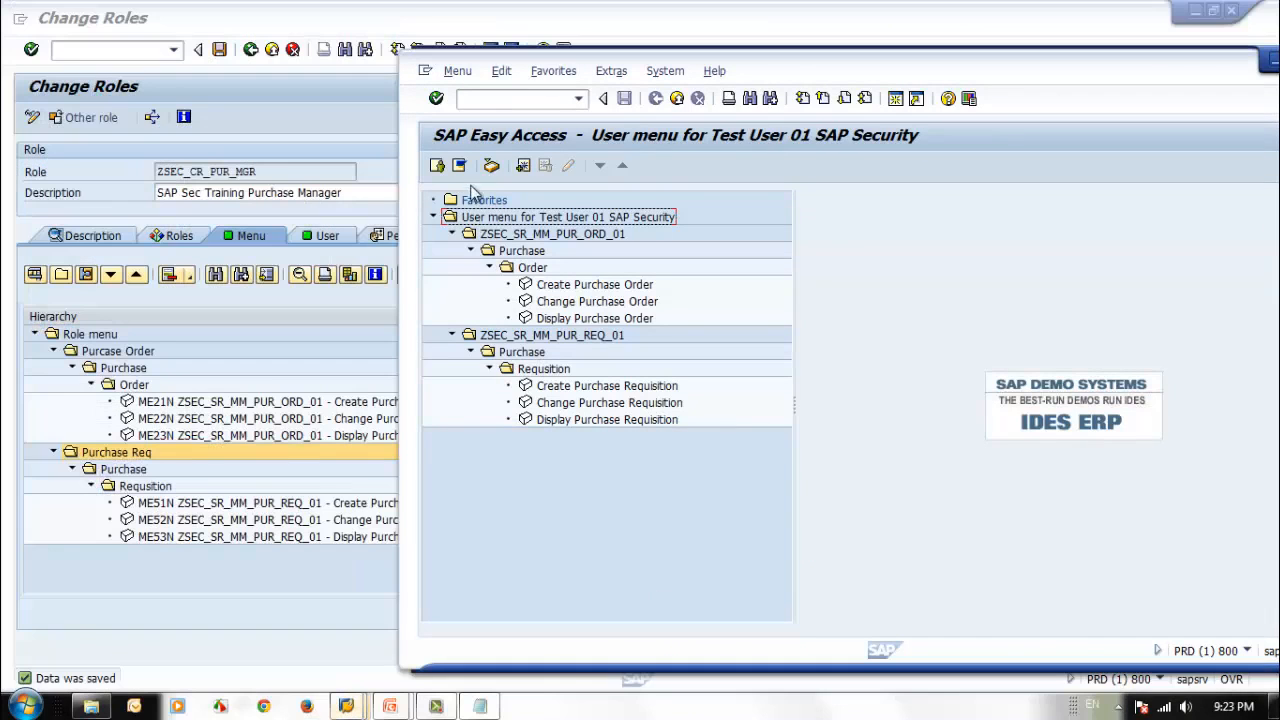
pyautogui.click(516, 97)
pyautogui.write('/n')
pyautogui.press('Return')
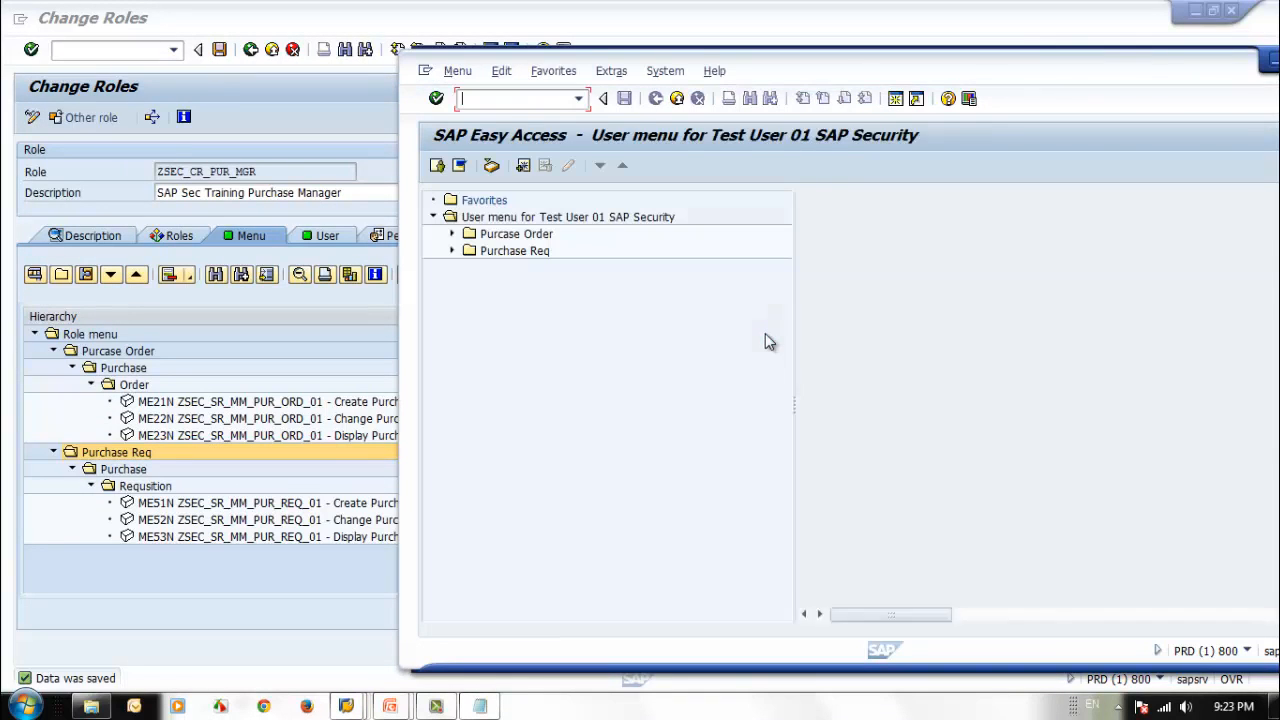
# Expand the Purcase Order and Purchase Req folders down to their transactions in the user menu, and return to the role maintenance session.
pyautogui.click(451, 234)
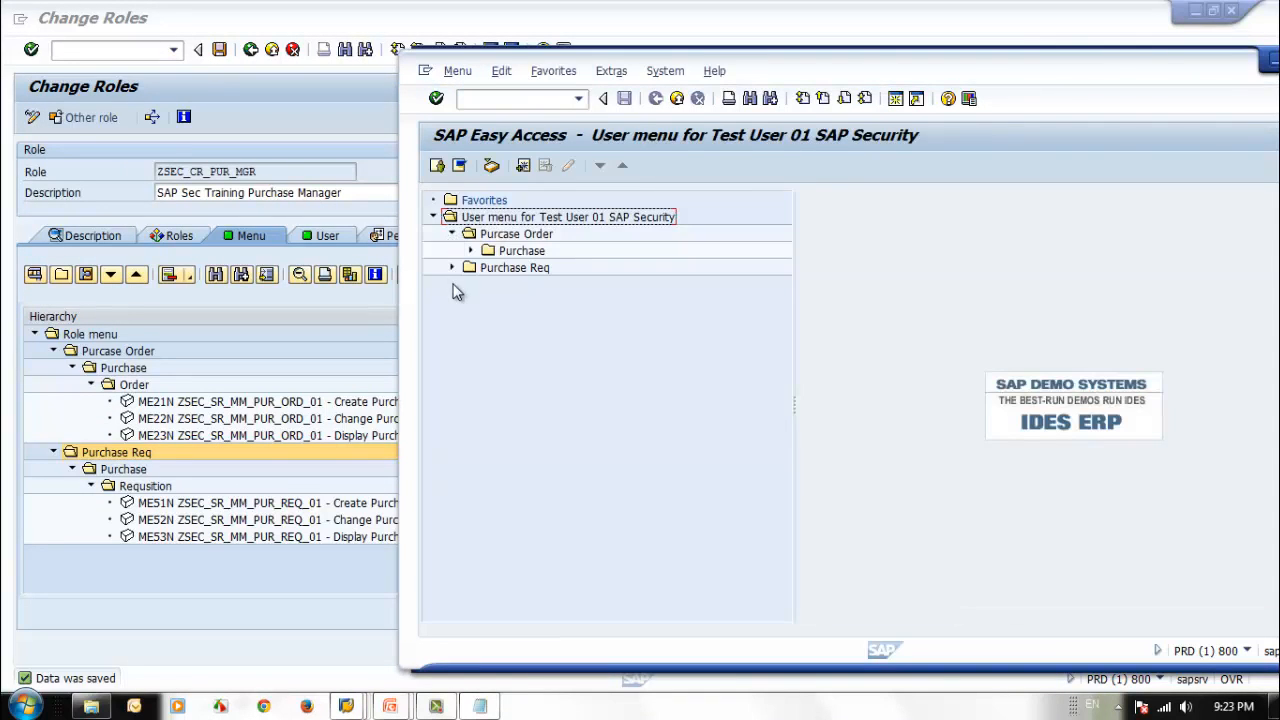
pyautogui.click(452, 267)
pyautogui.click(472, 251)
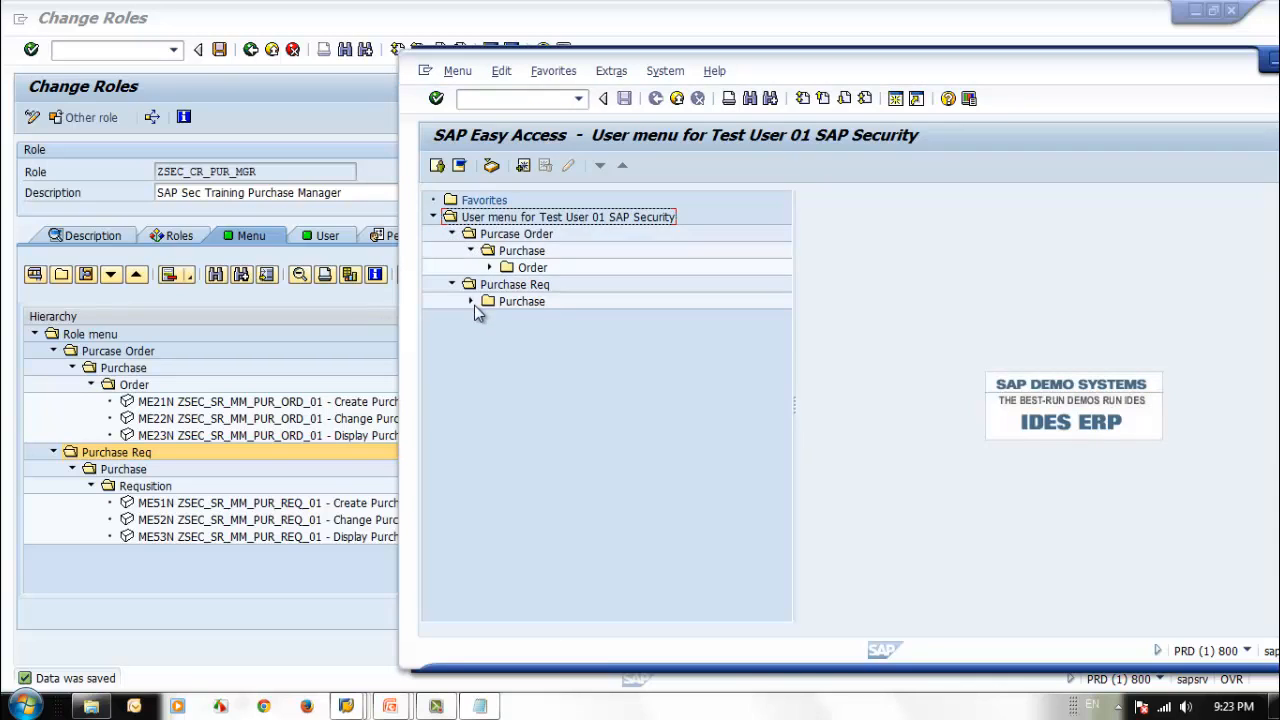
pyautogui.click(470, 301)
pyautogui.click(489, 267)
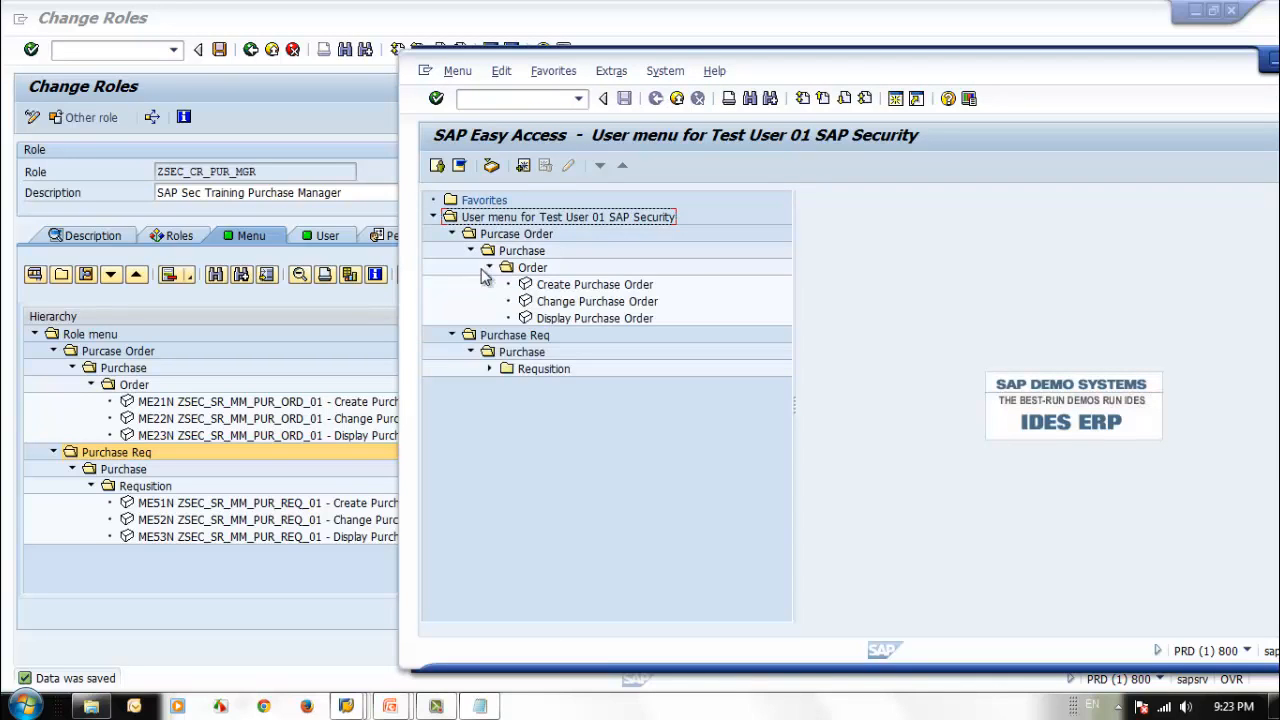
pyautogui.click(491, 369)
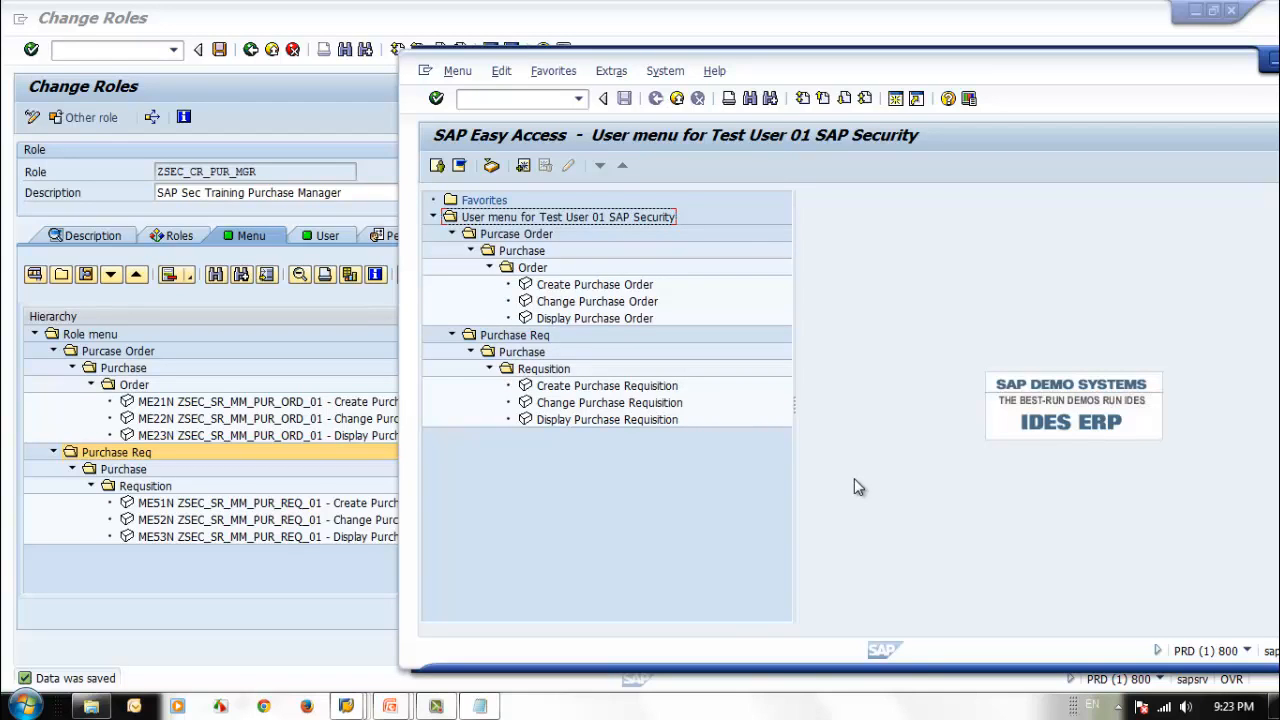
pyautogui.click(168, 296)
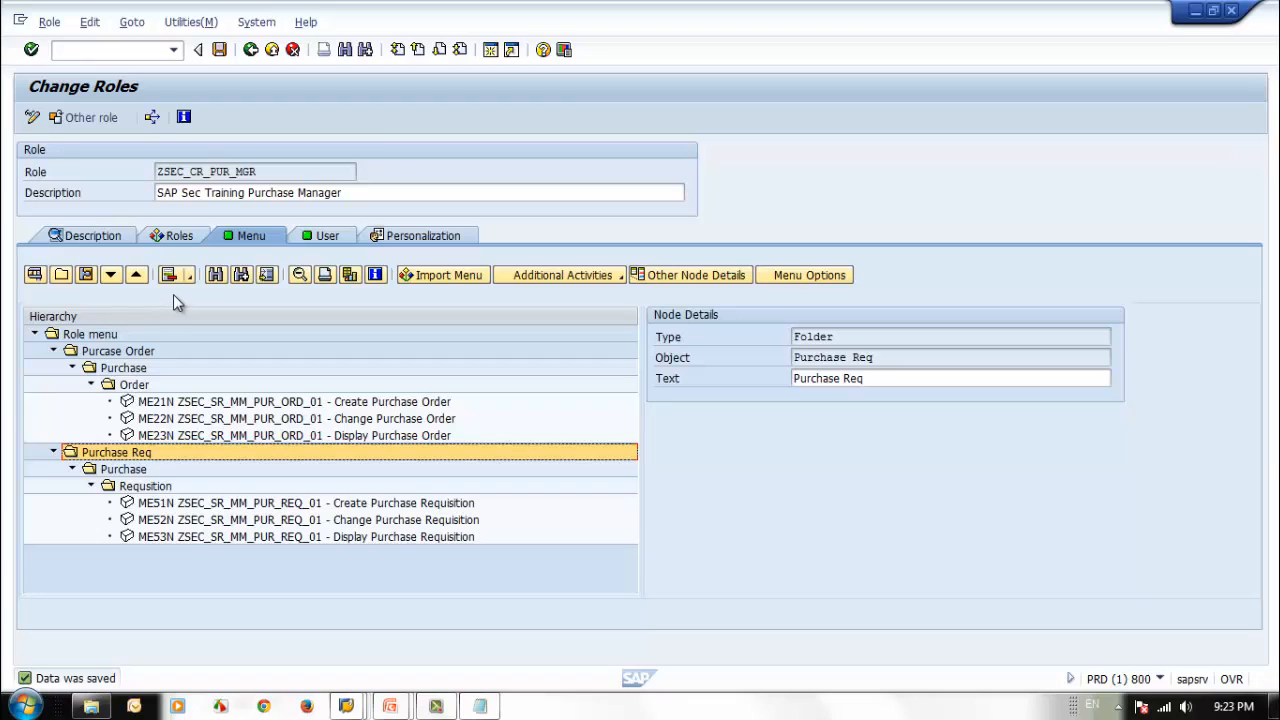
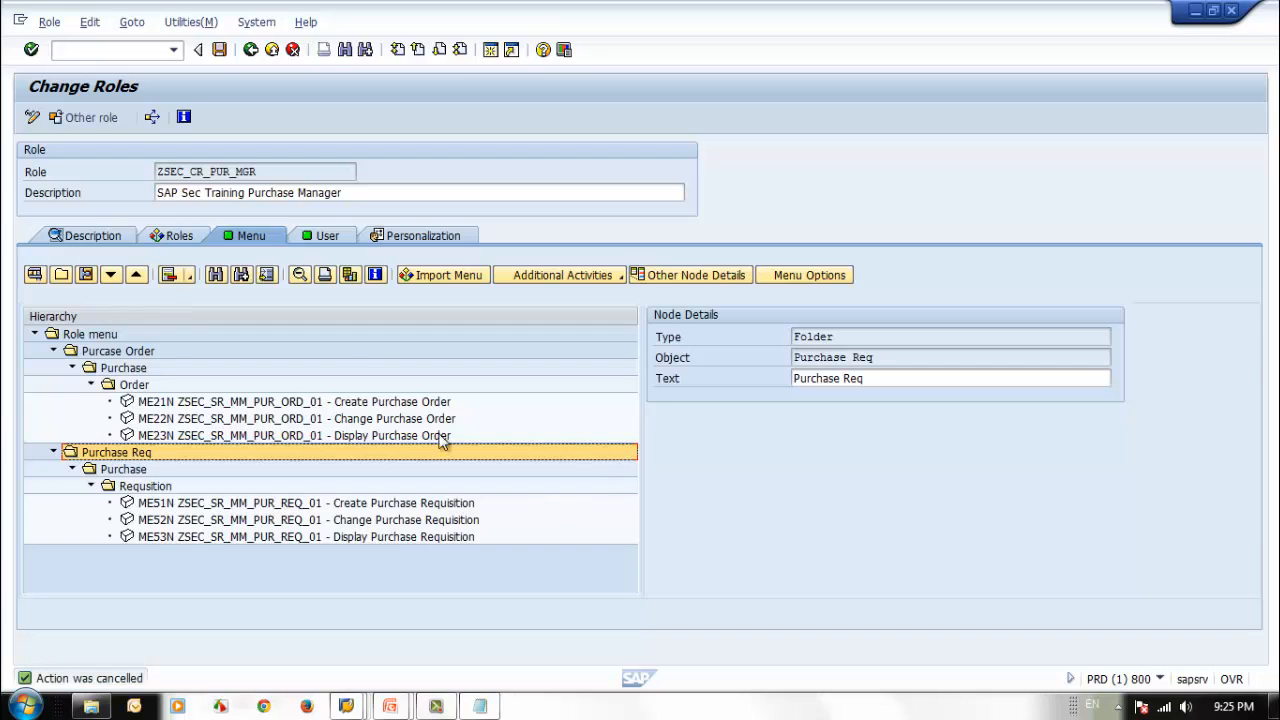
# Open the menu import options for the composite role to review Reimport and Merge, and close them without importing.
pyautogui.click(447, 280)
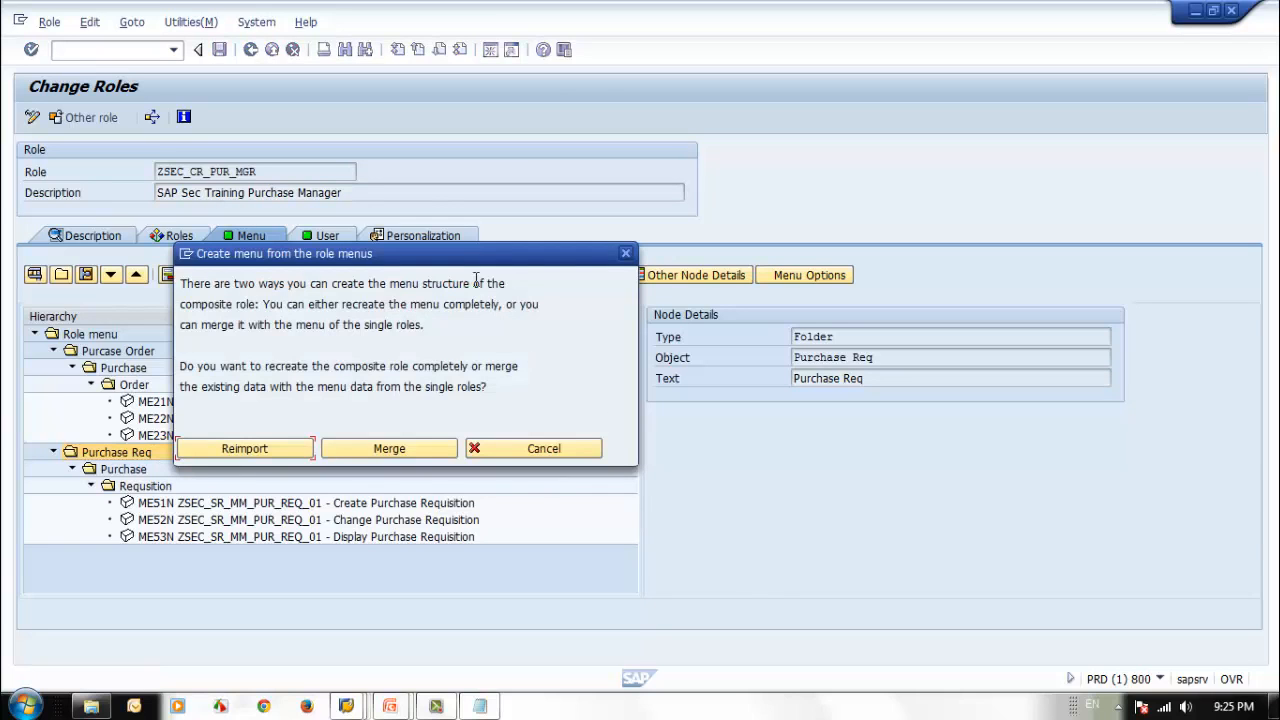
pyautogui.moveTo(474, 258); pyautogui.dragTo(784, 297)
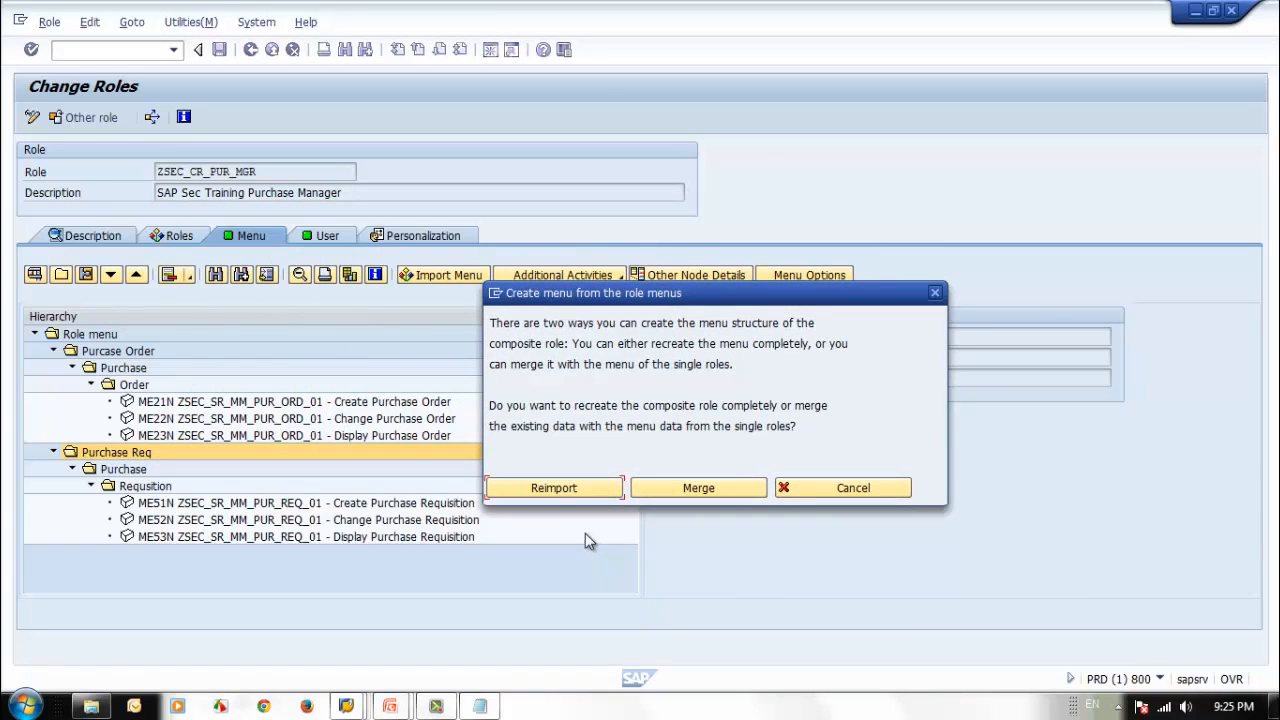
pyautogui.click(936, 294)
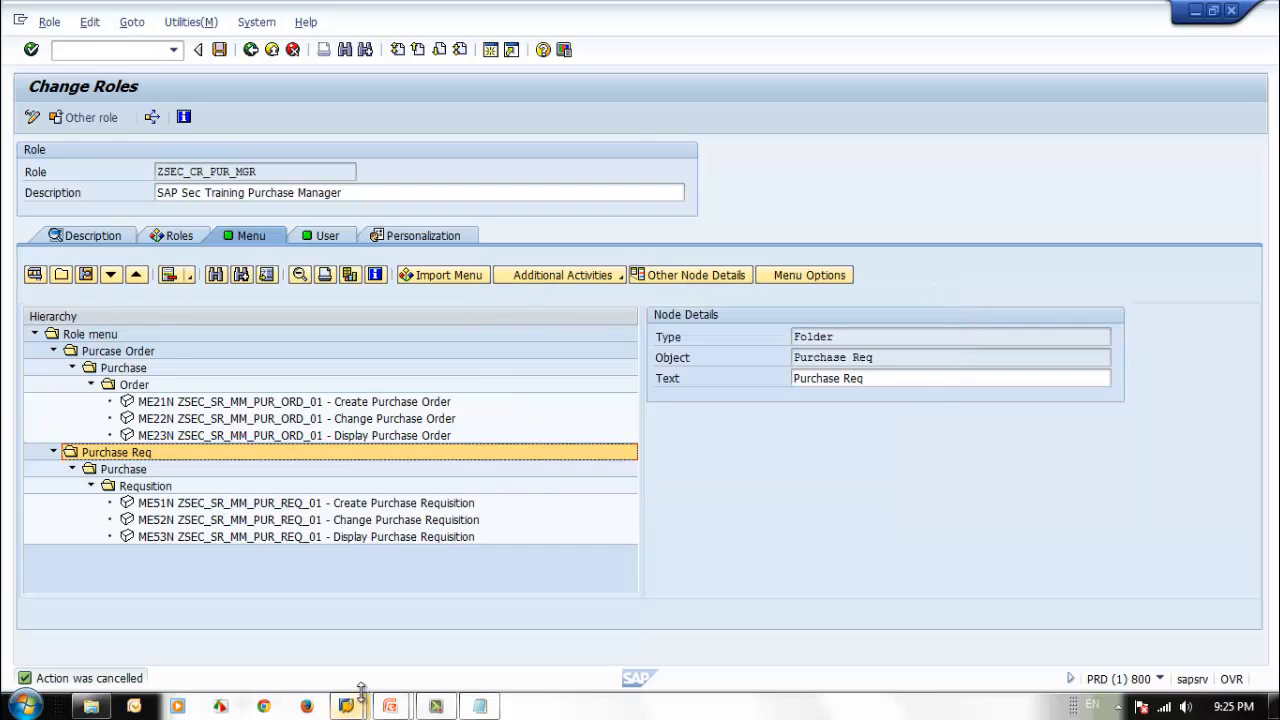
# Leave the composite role, copy the role name ZSEC_SR_MM_PUR_ORD_01 from the Notepad list, and open that role in change mode.
pyautogui.click(249, 52)
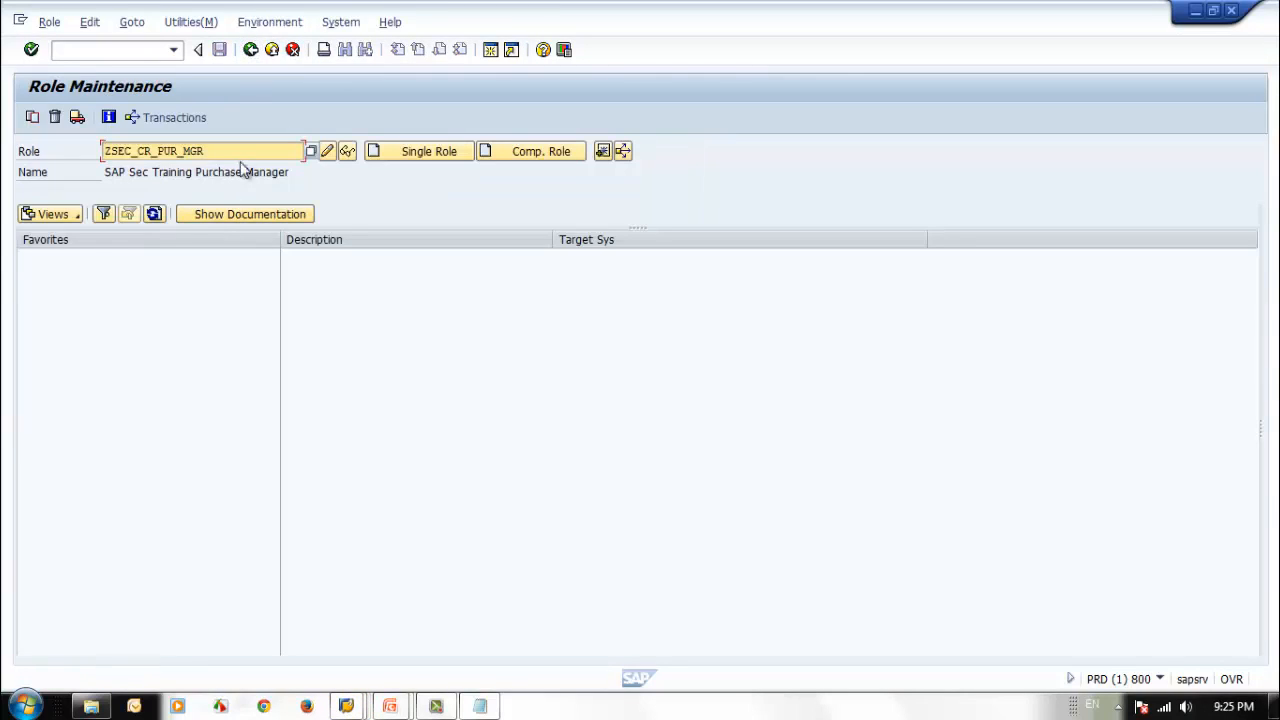
pyautogui.click(480, 706)
pyautogui.click(518, 177)
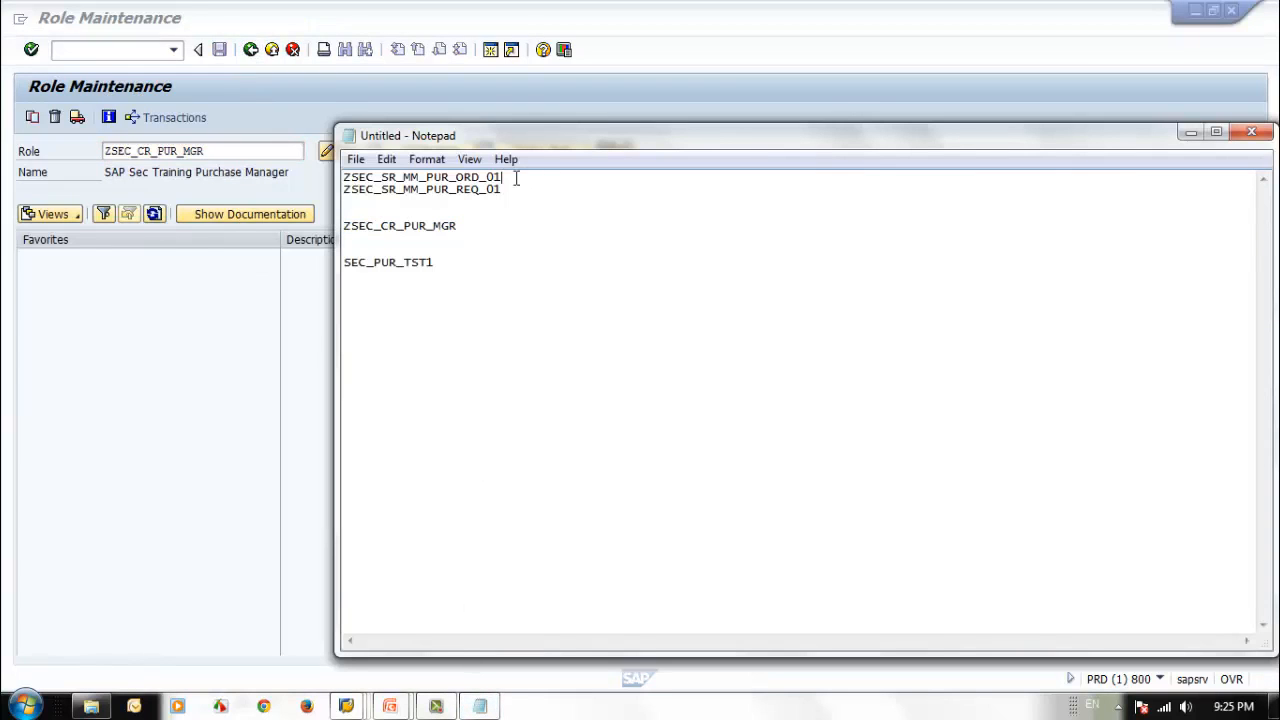
pyautogui.moveTo(520, 177); pyautogui.dragTo(350, 172)
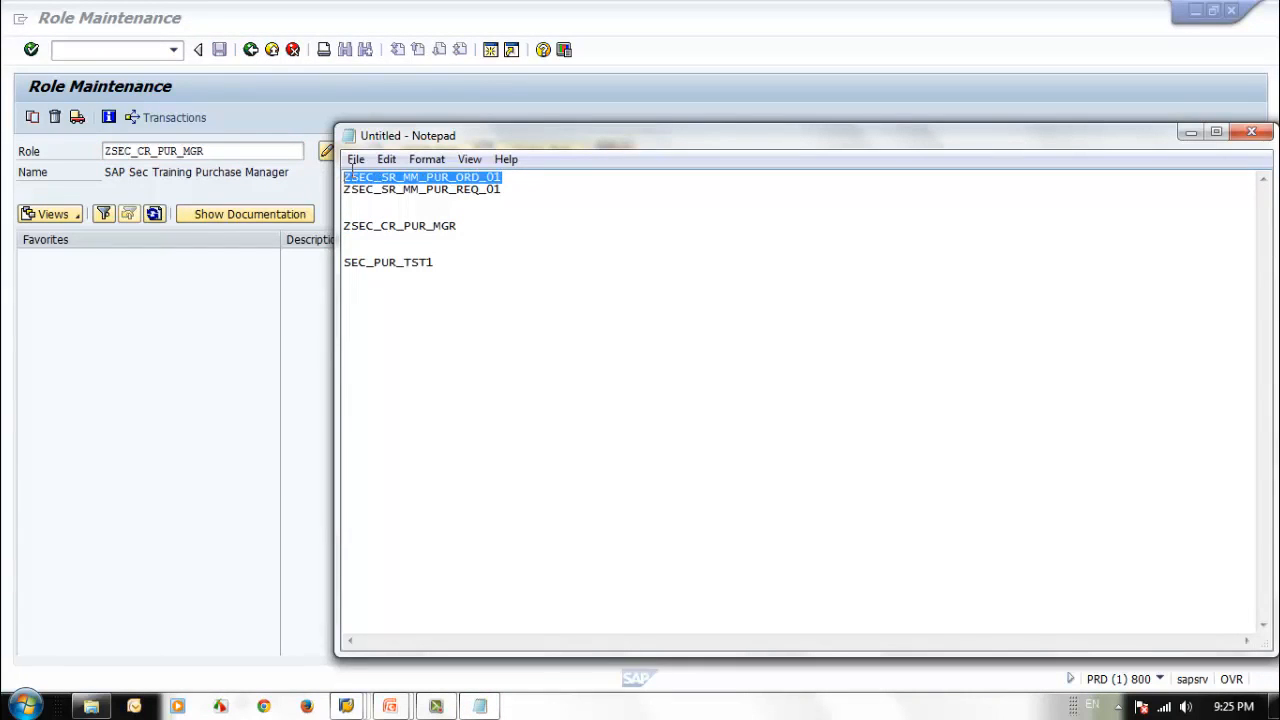
pyautogui.click(508, 190)
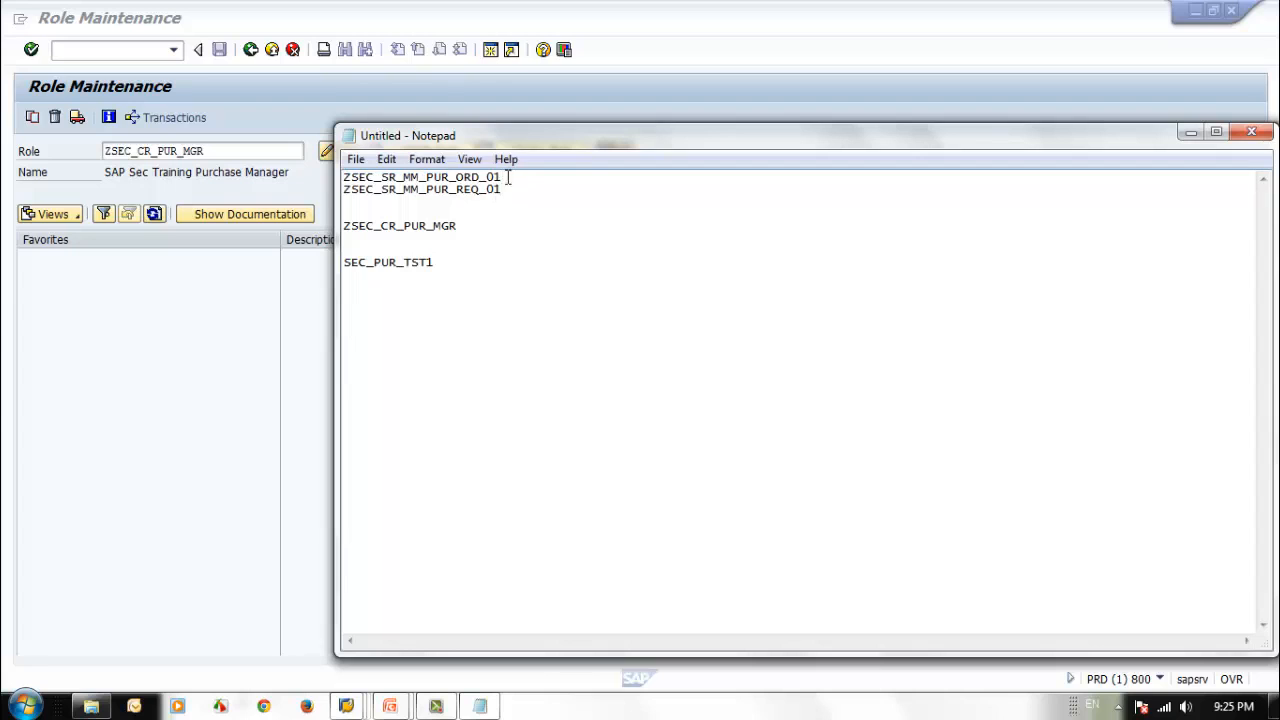
pyautogui.moveTo(509, 177); pyautogui.dragTo(322, 177)
pyautogui.hotkey('ctrl', 'c')
pyautogui.click(246, 154)
pyautogui.moveTo(246, 154); pyautogui.dragTo(17, 145)
pyautogui.hotkey('ctrl', 'v')
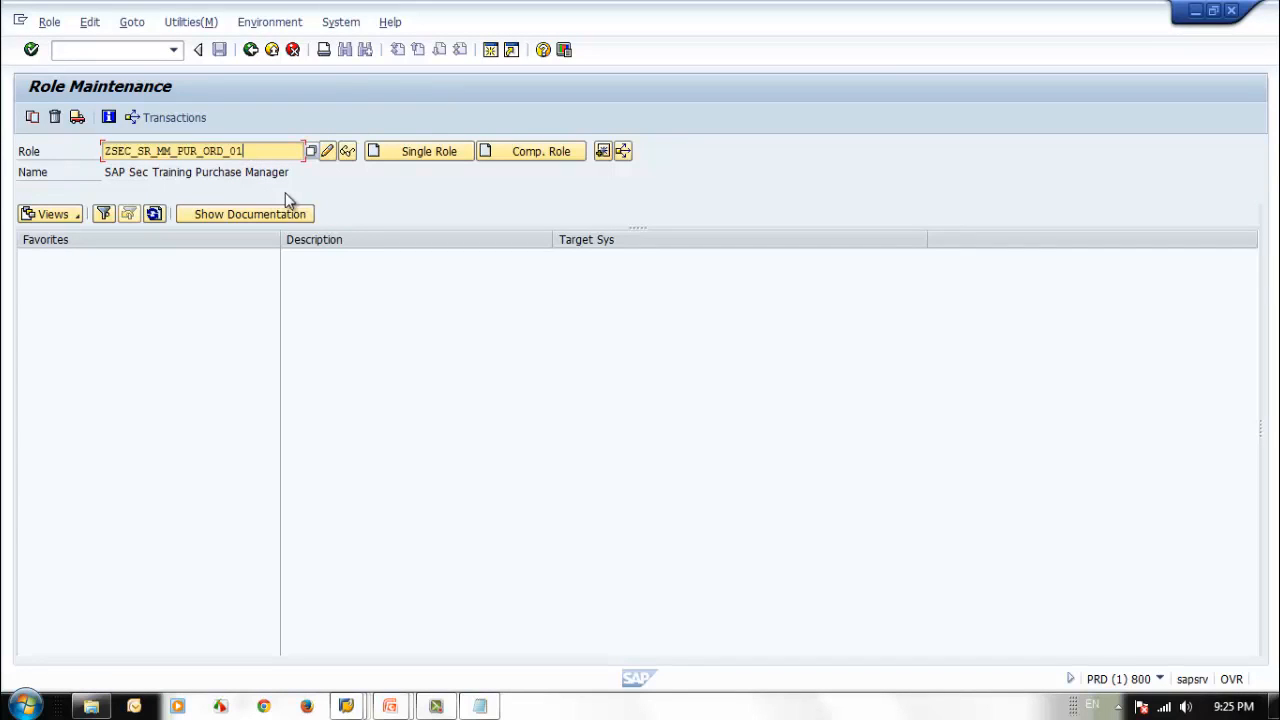
pyautogui.click(330, 151)
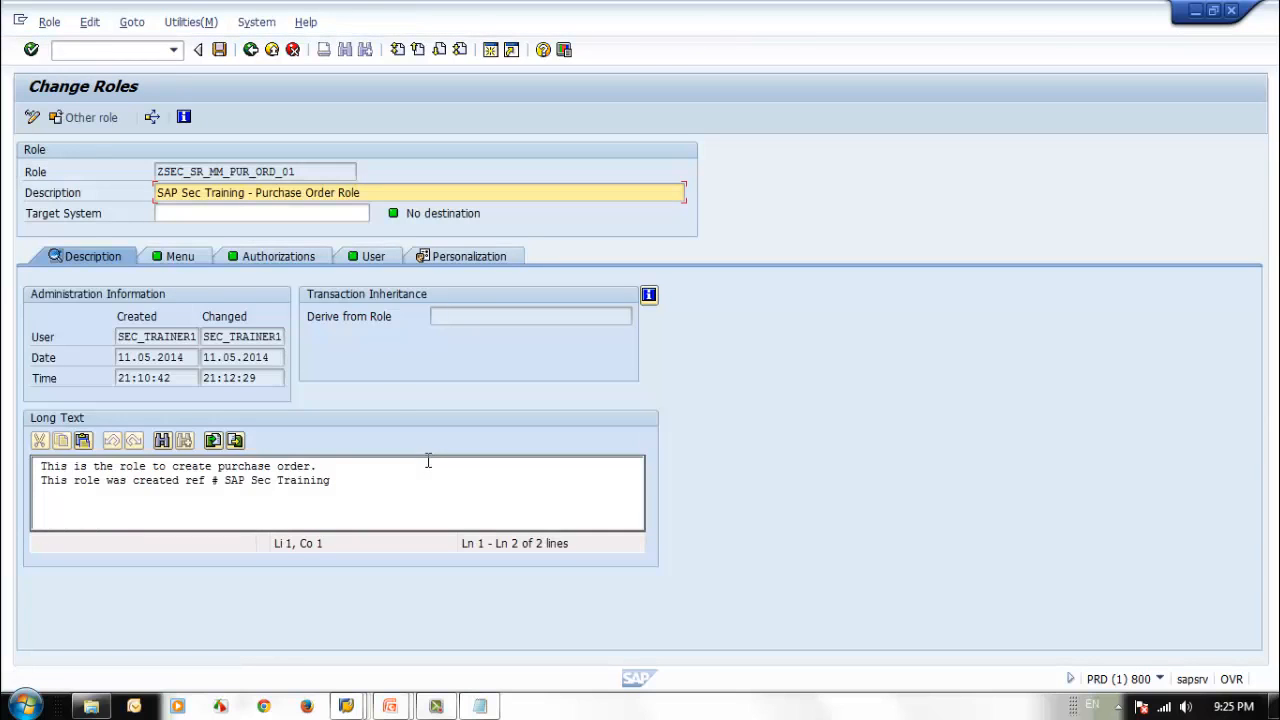
# Create a folder named P_Req under the Purchase folder in the role's menu.
pyautogui.click(188, 260)
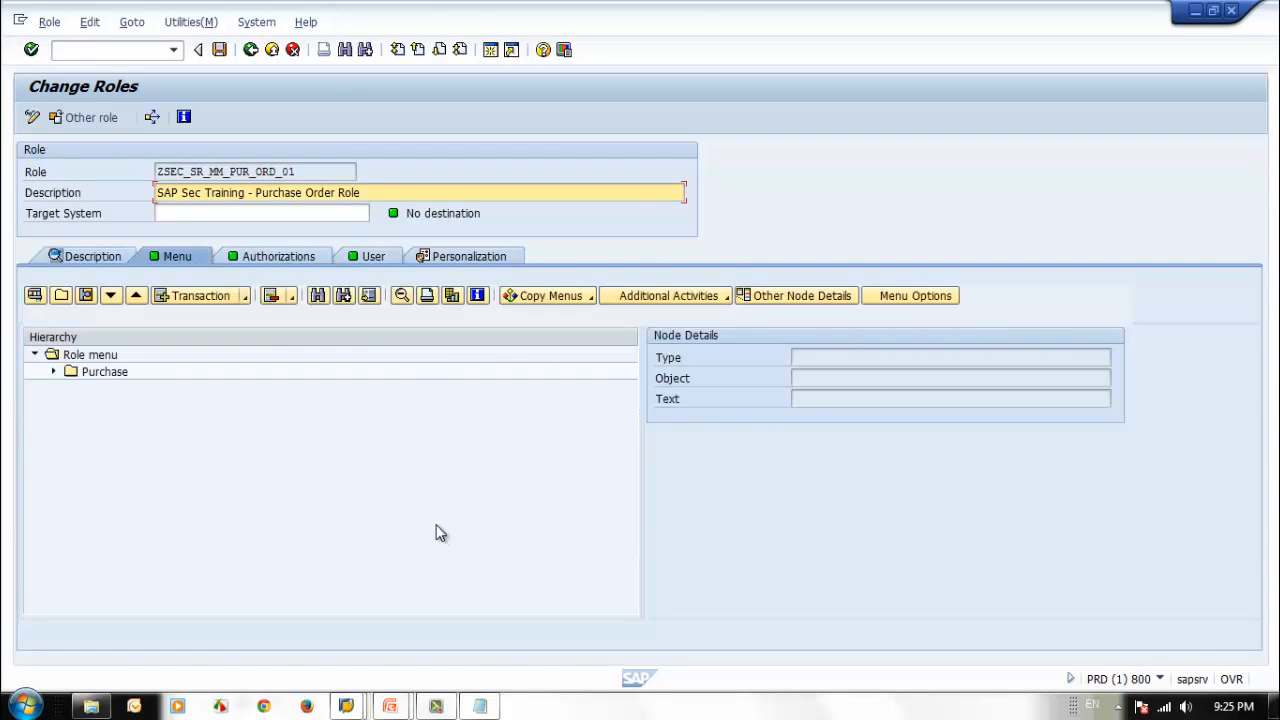
pyautogui.click(53, 371)
pyautogui.click(144, 374)
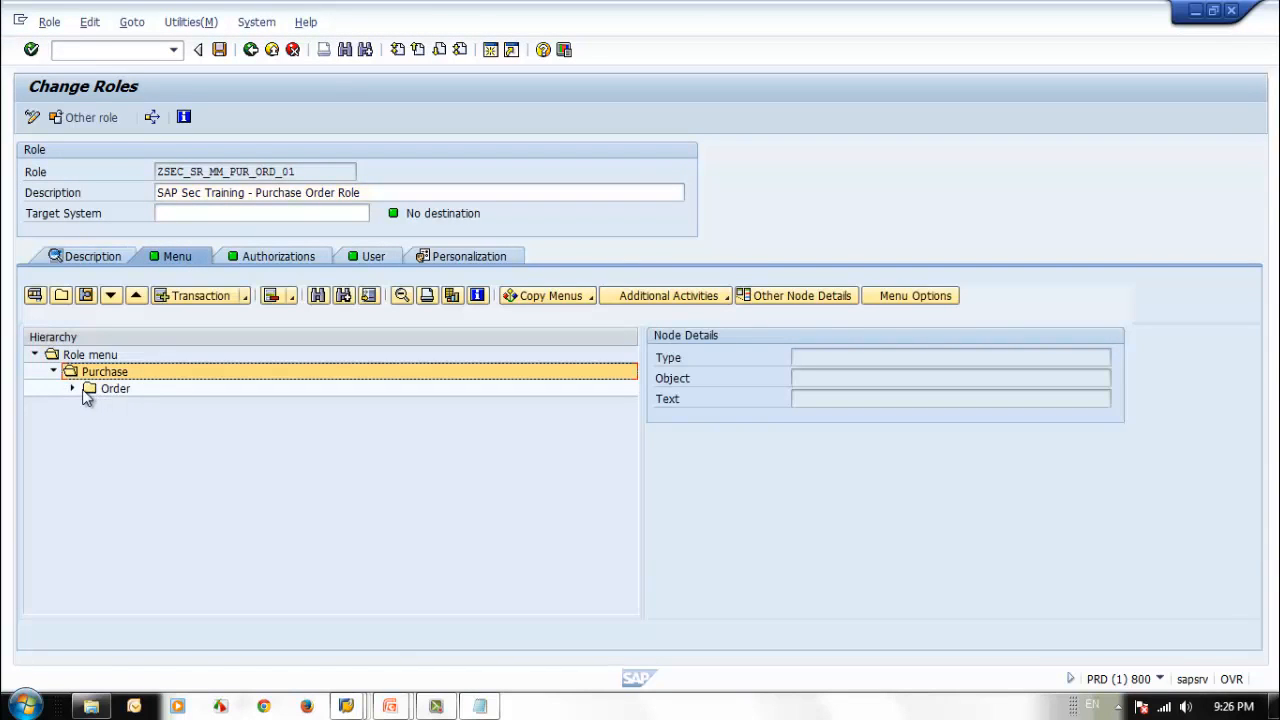
pyautogui.click(72, 388)
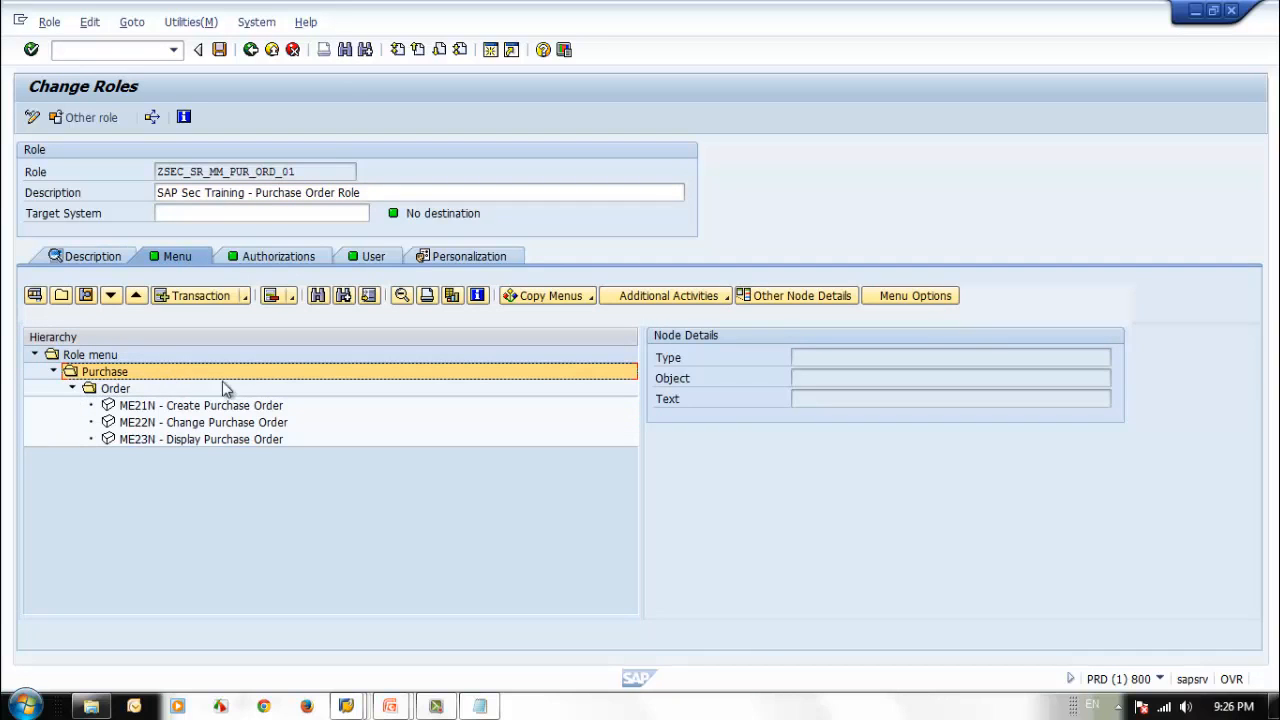
pyautogui.click(61, 295)
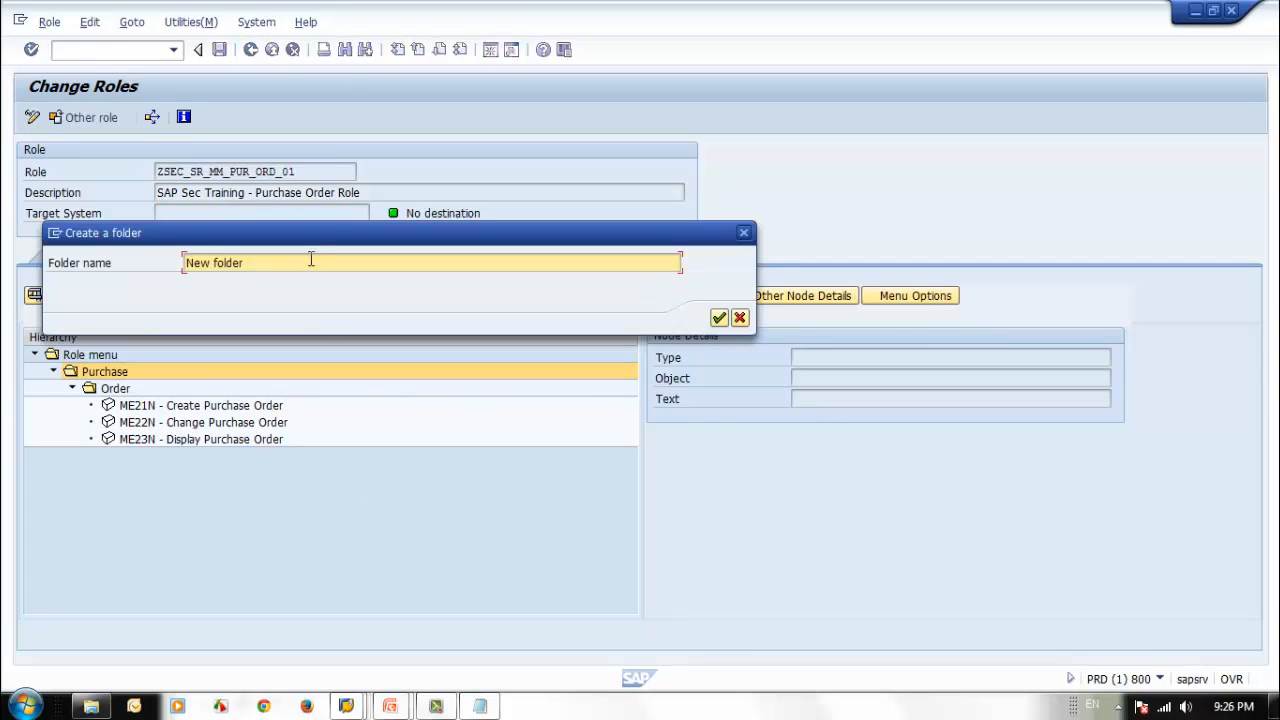
pyautogui.moveTo(305, 240); pyautogui.dragTo(376, 322)
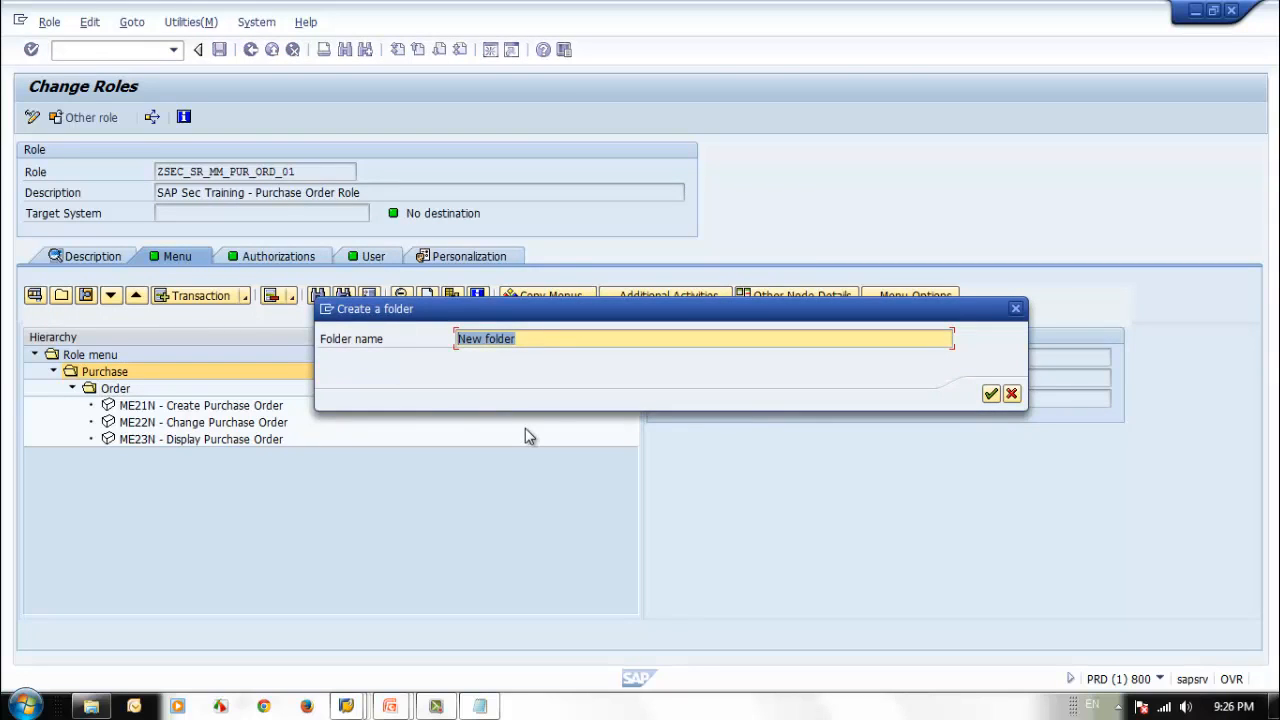
pyautogui.write('P Req')
pyautogui.press('BackSpace')
pyautogui.press('BackSpace')
pyautogui.press('BackSpace')
pyautogui.press('BackSpace')
pyautogui.write('_Req')
pyautogui.click(991, 393)
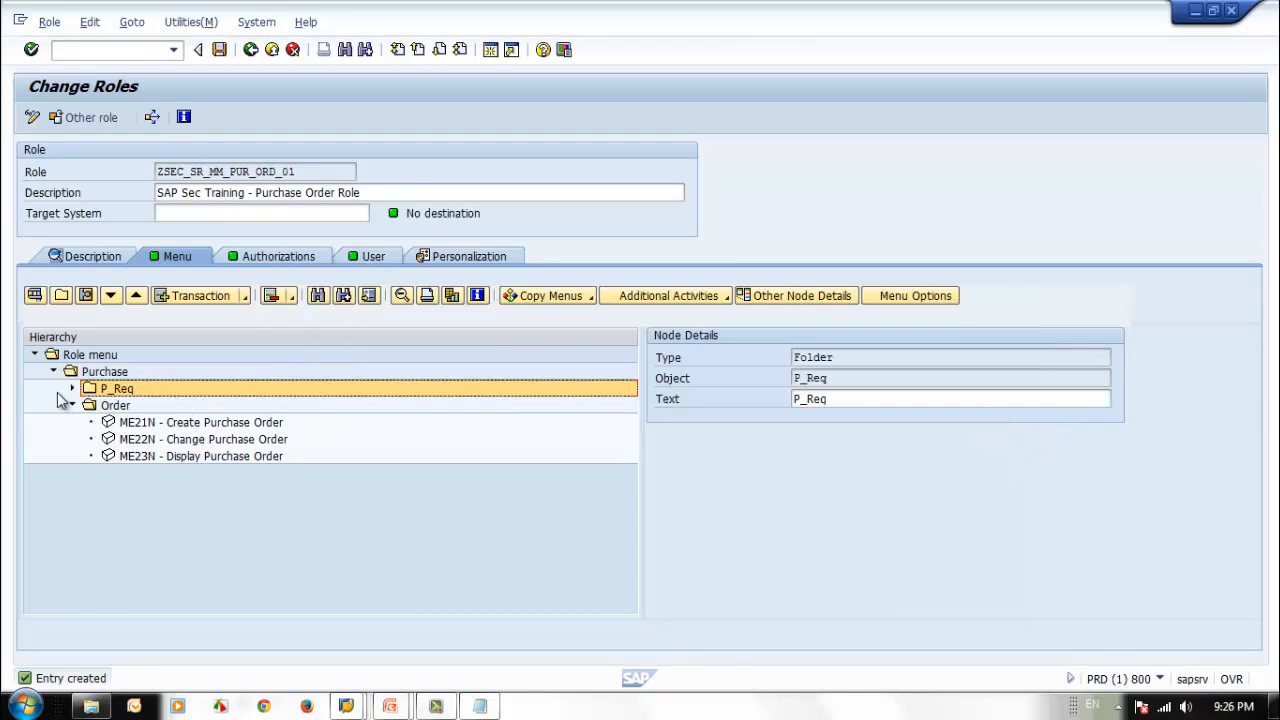
# Assign transaction ME53N to the P_Req folder.
pyautogui.click(192, 296)
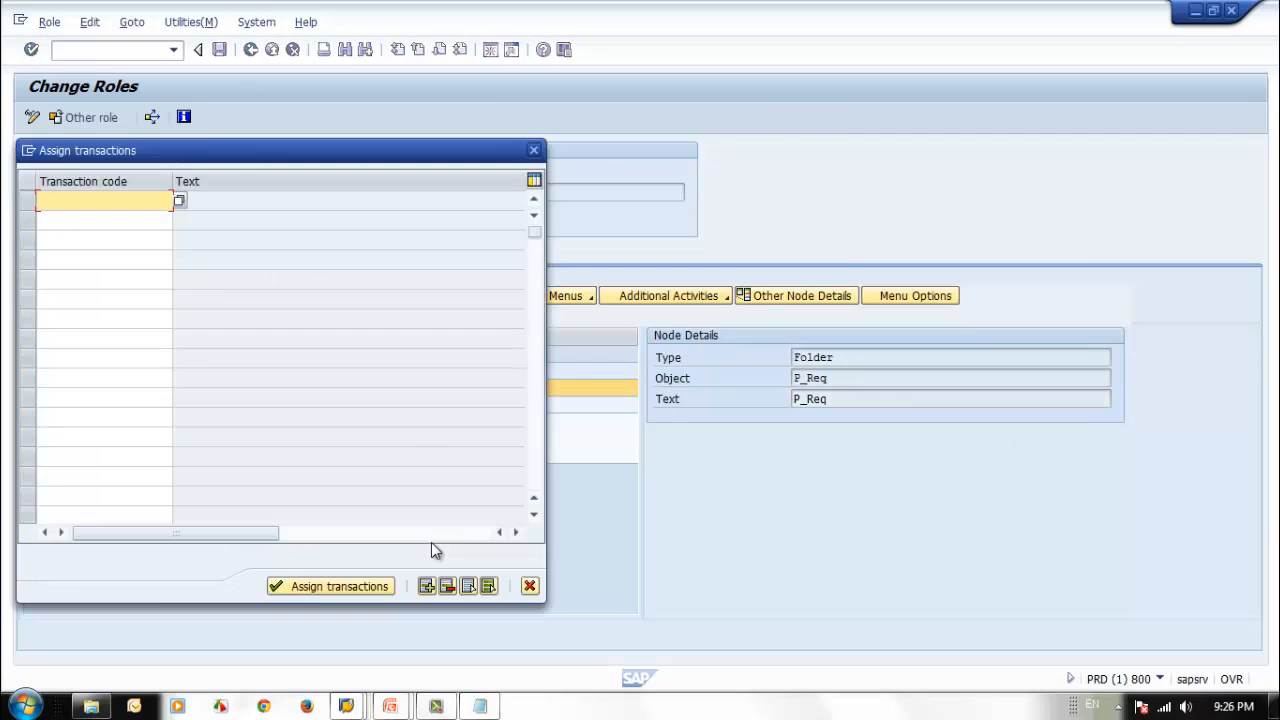
pyautogui.moveTo(229, 153); pyautogui.dragTo(846, 249)
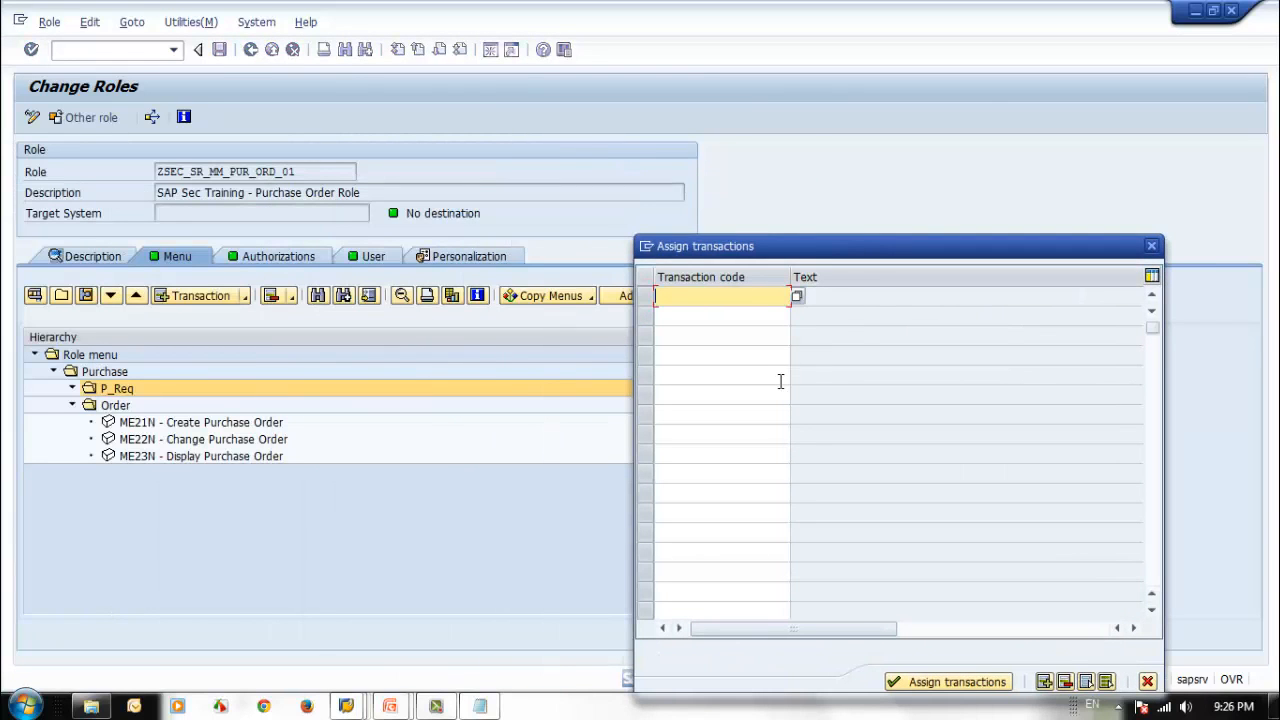
pyautogui.write('me')
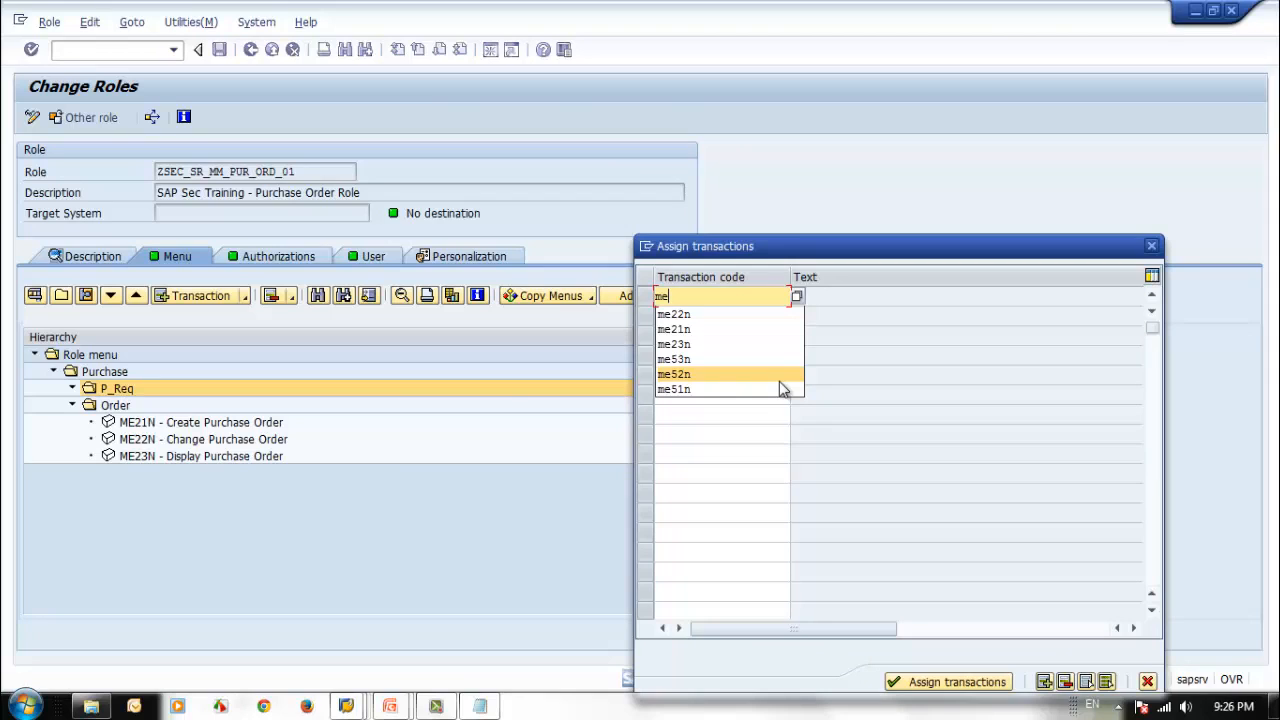
pyautogui.write('53n')
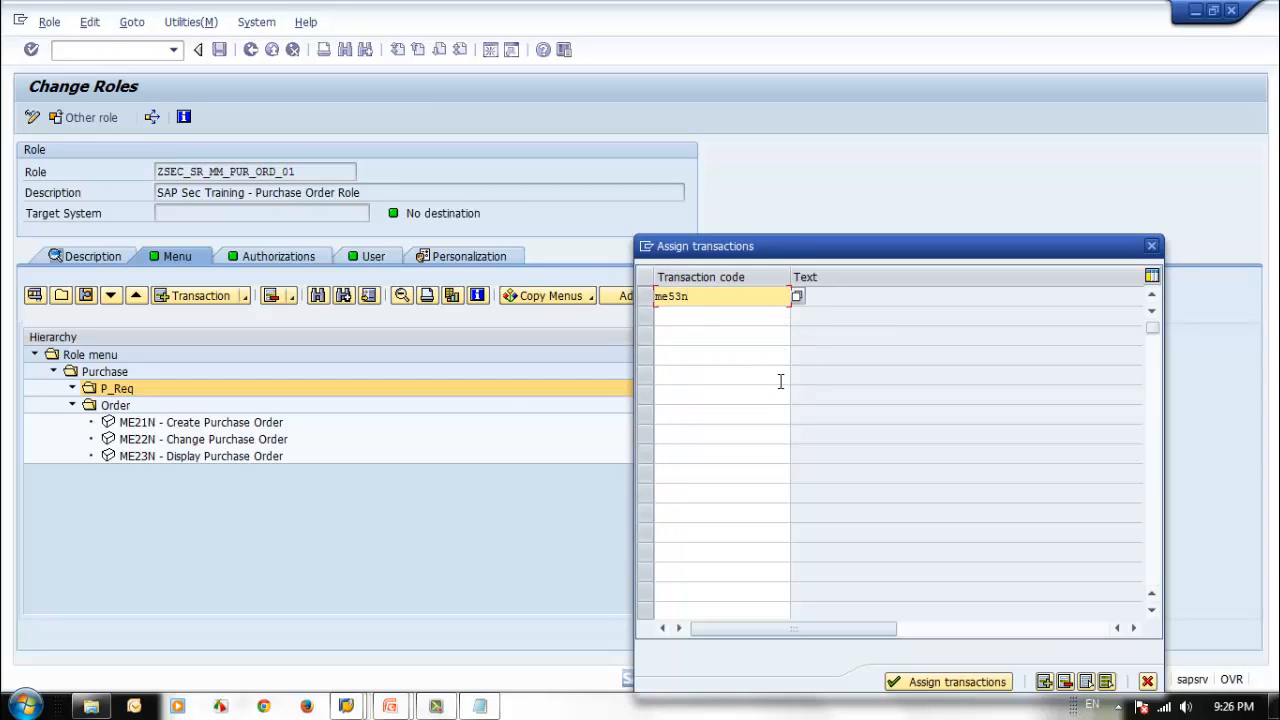
pyautogui.press('Return')
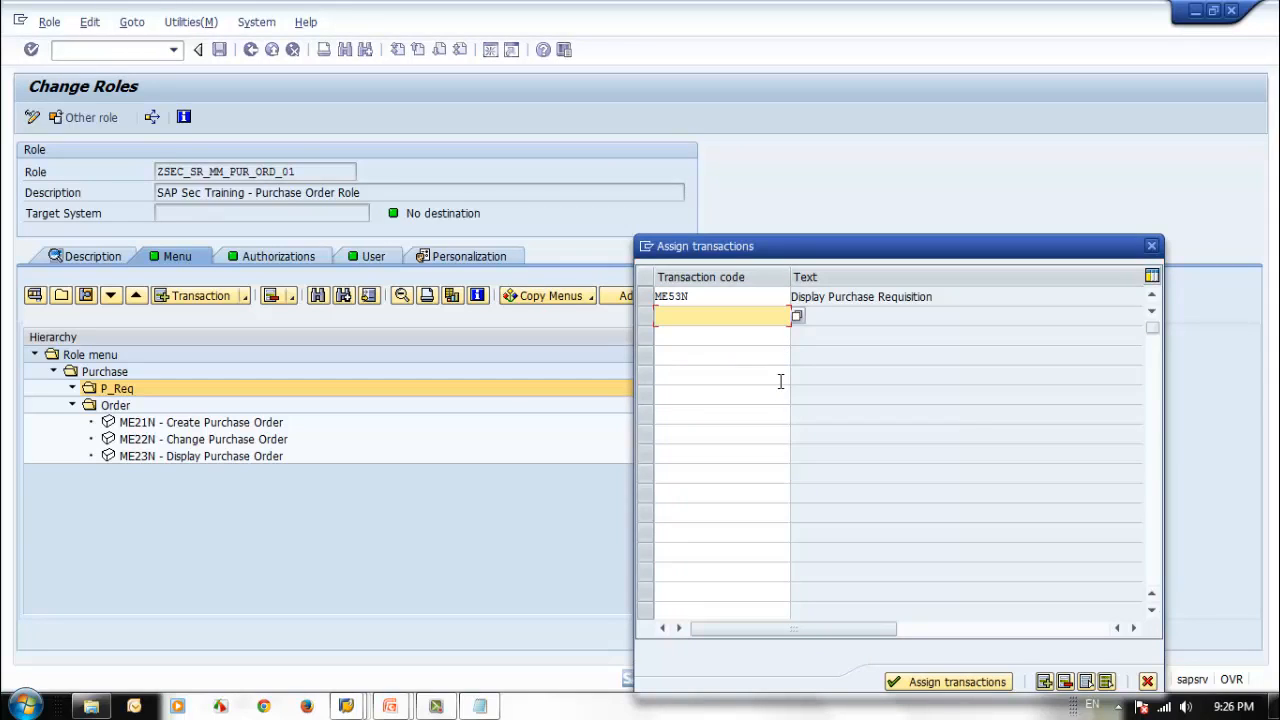
pyautogui.click(910, 682)
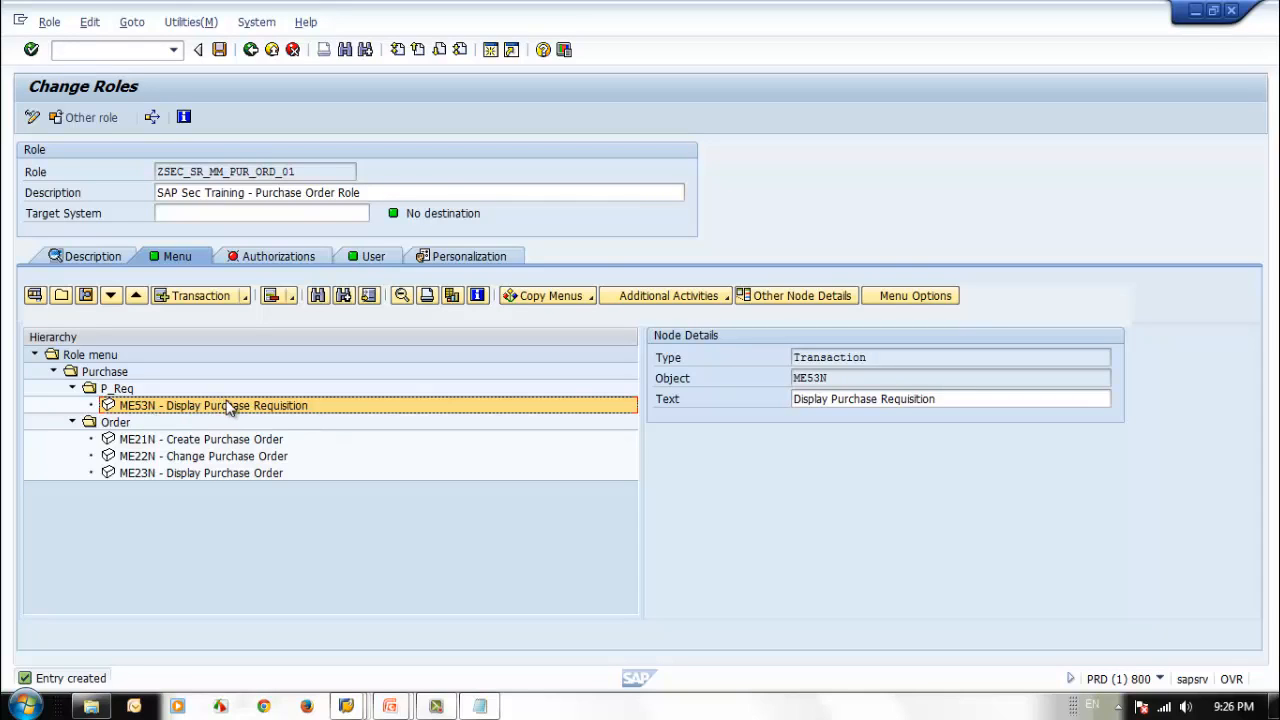
# Open the role's authorization data for changing and give Purchasing Document Type in object M_BANF_BSA full authorization (*).
pyautogui.click(265, 258)
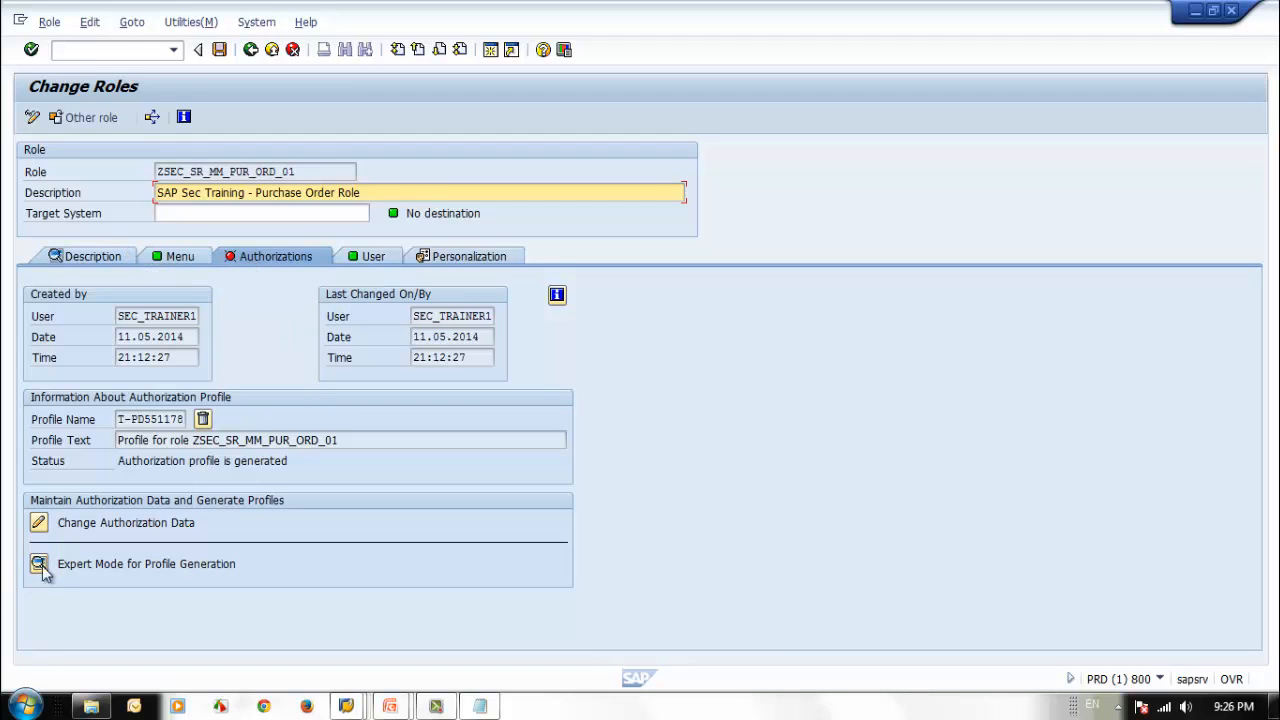
pyautogui.click(37, 525)
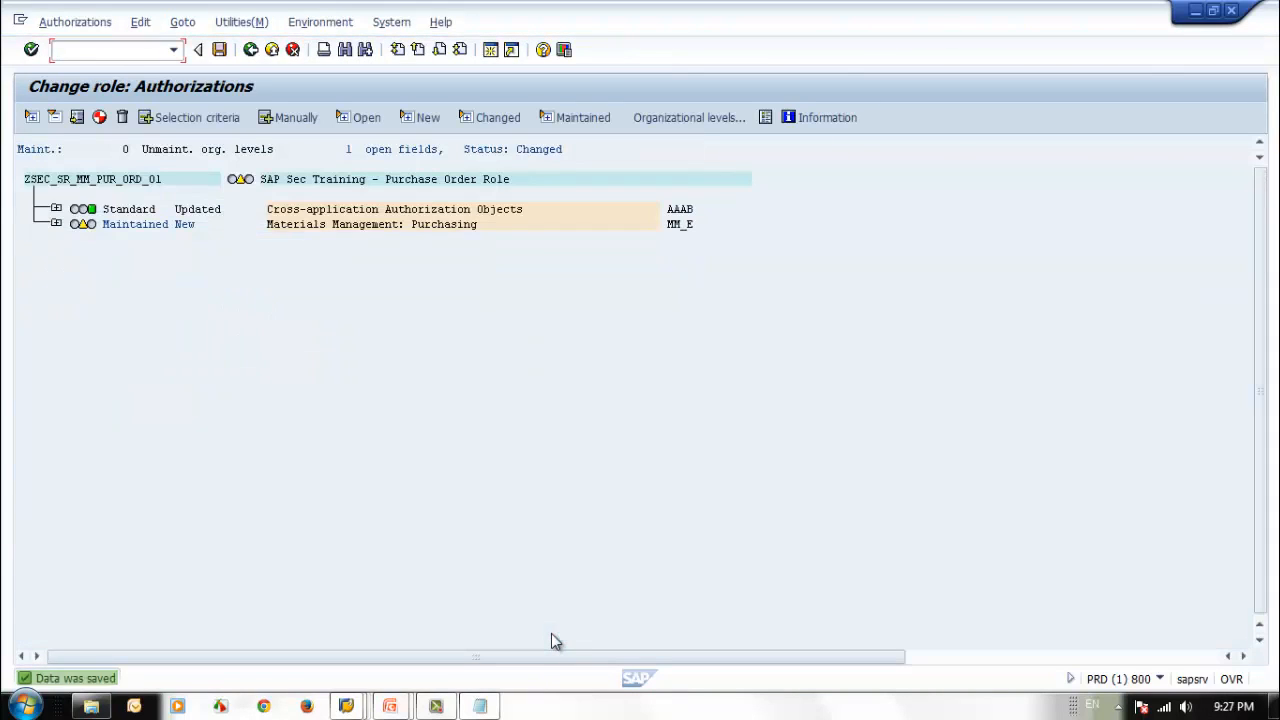
pyautogui.click(56, 224)
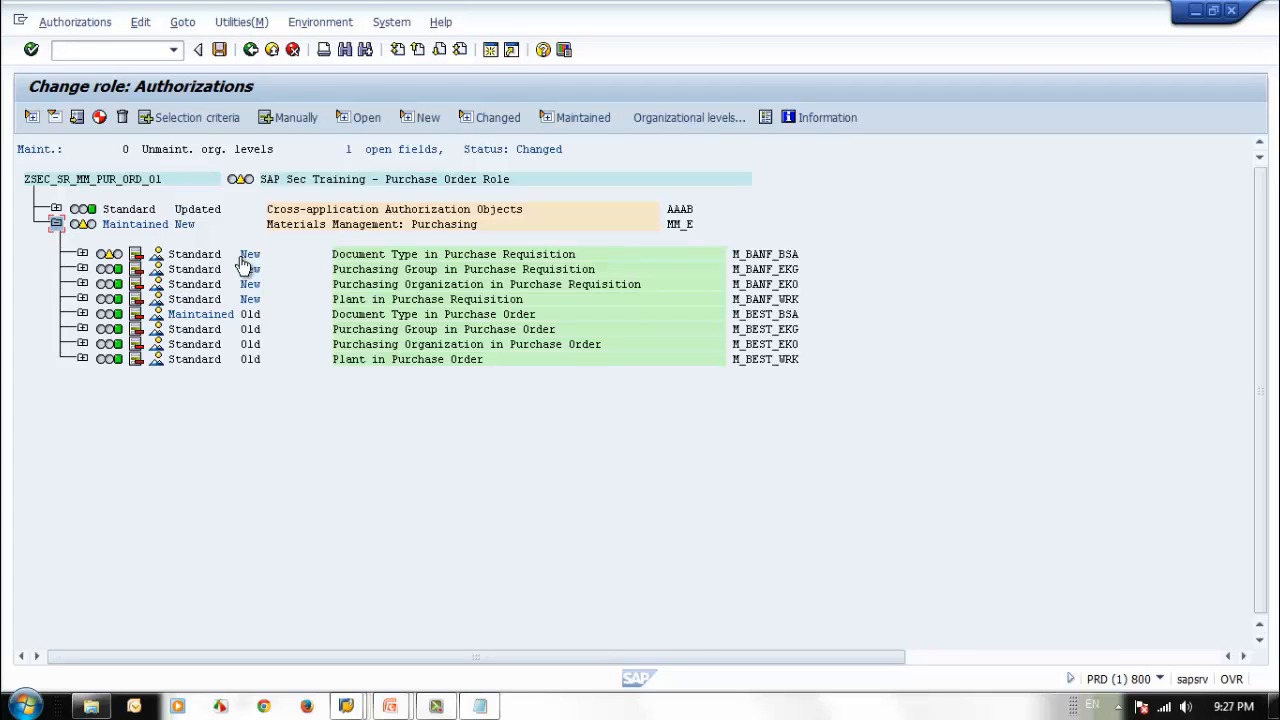
pyautogui.click(82, 254)
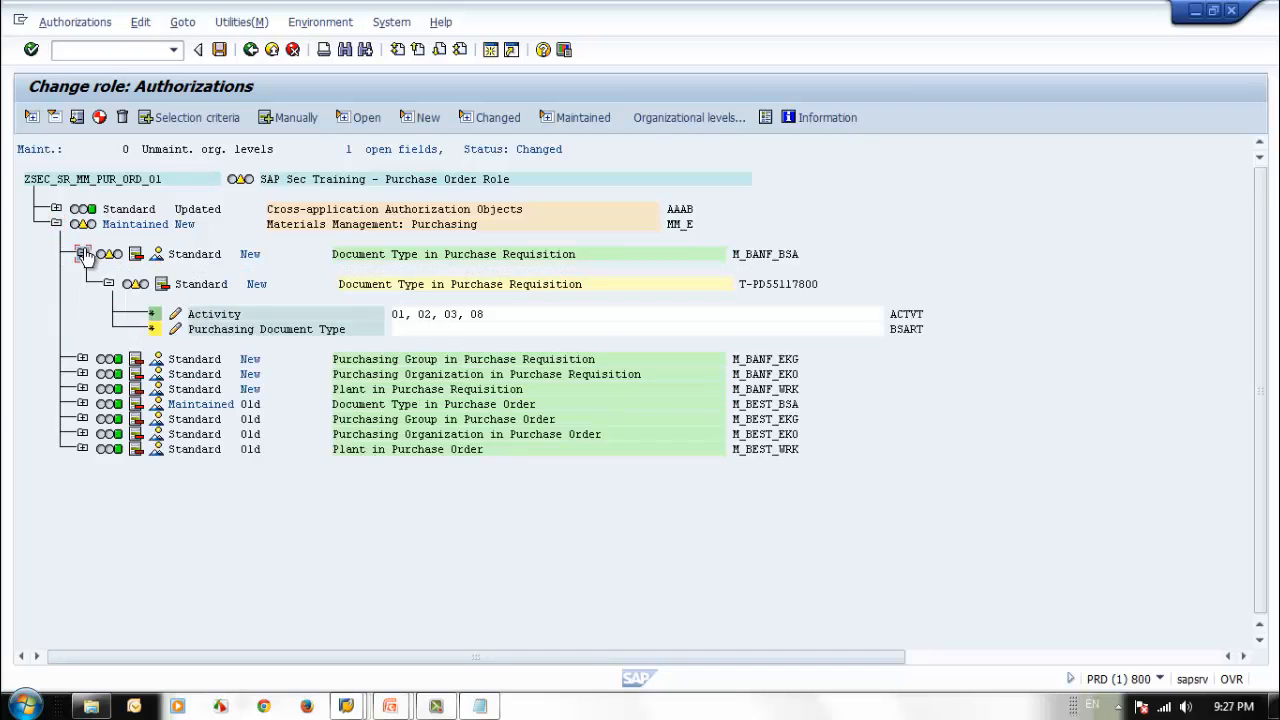
pyautogui.click(154, 330)
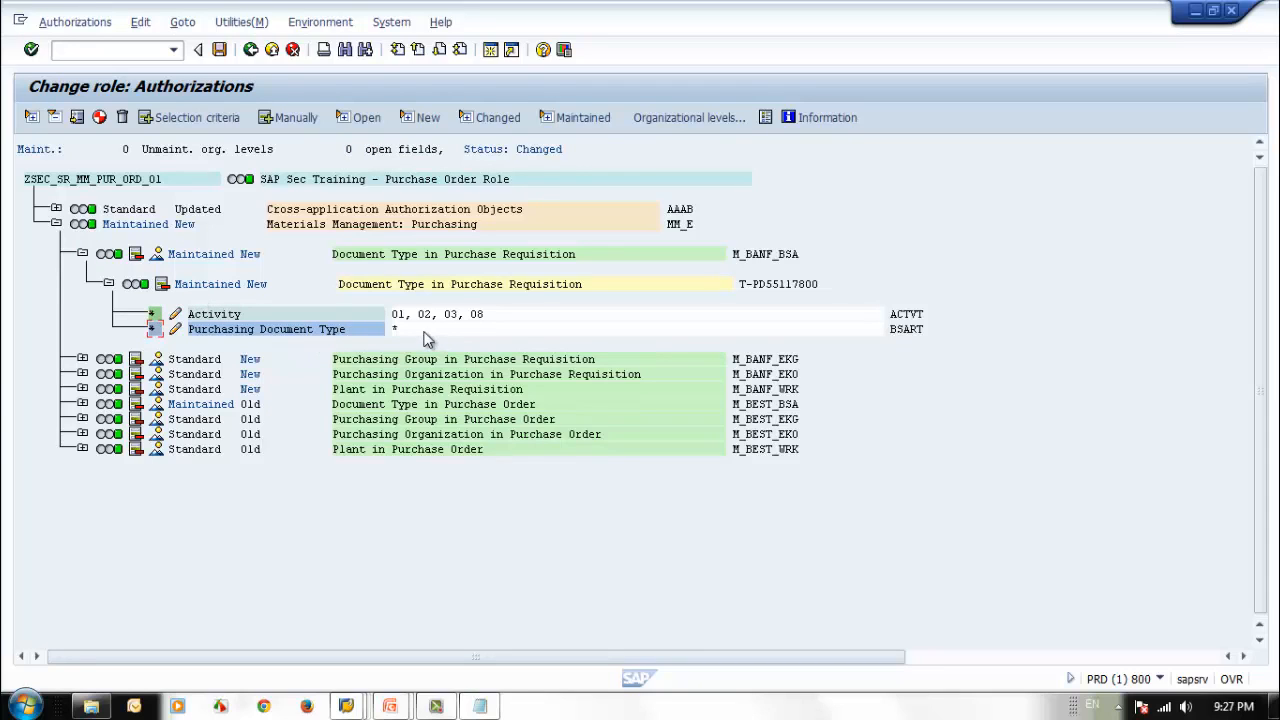
pyautogui.click(83, 255)
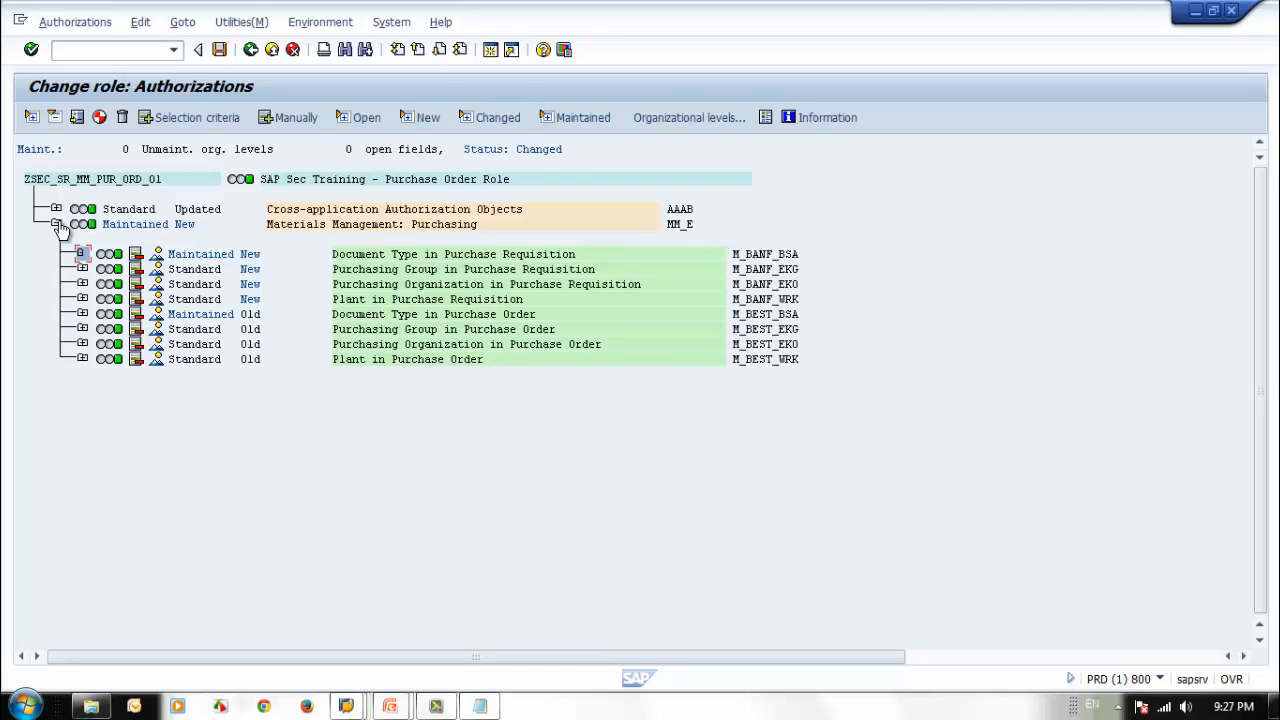
pyautogui.click(57, 224)
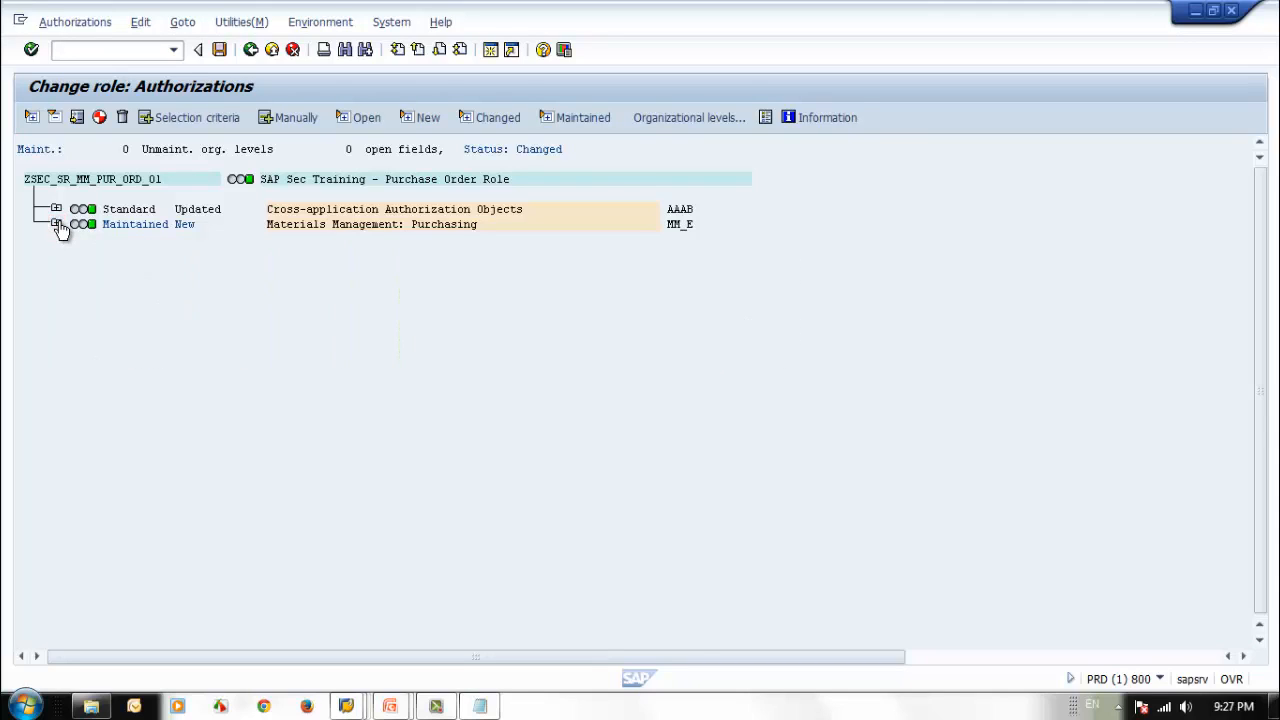
# Add activity 06 Delete to the Activity field of Document Type in Purchase Requisition (M_BANF_BSA).
pyautogui.click(57, 224)
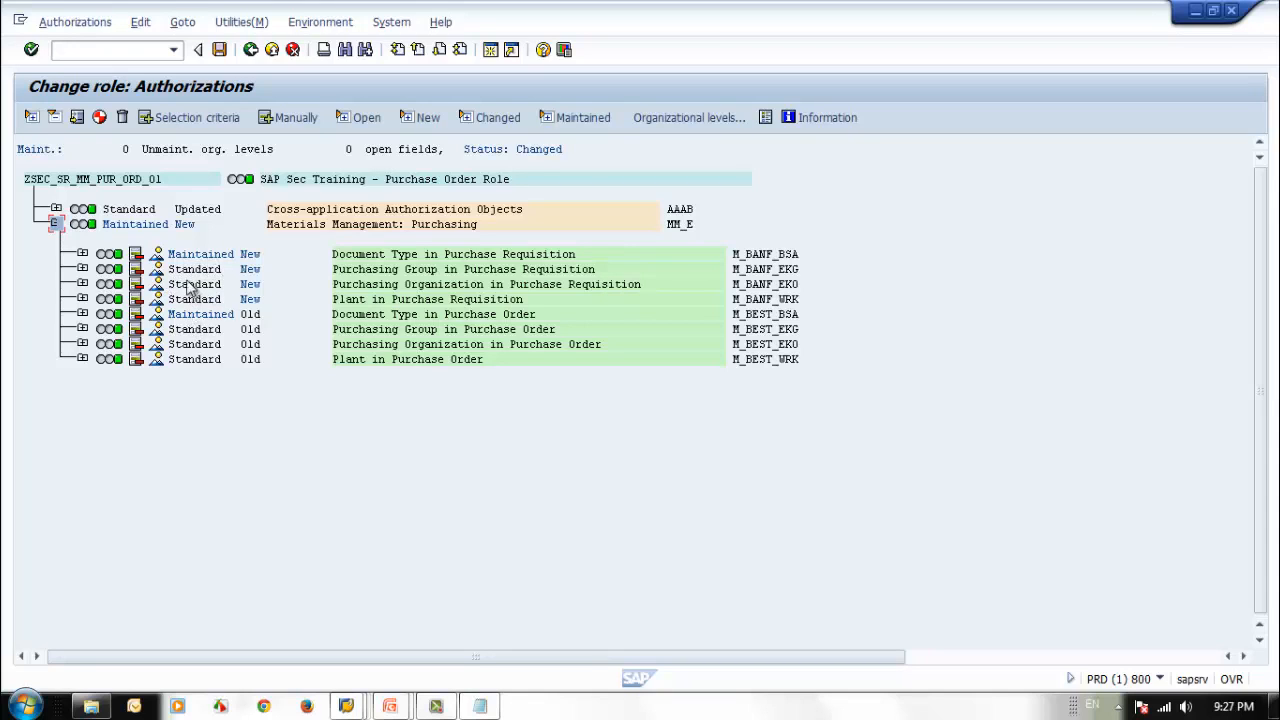
pyautogui.click(82, 254)
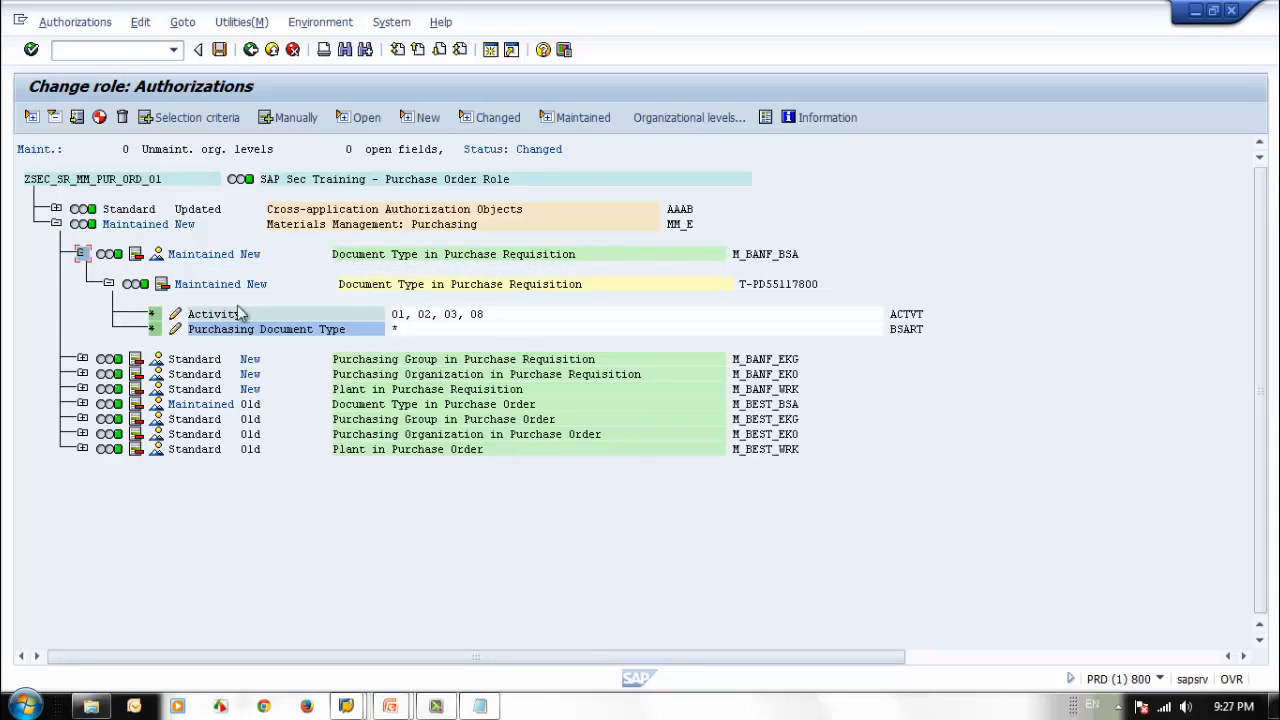
pyautogui.click(461, 316)
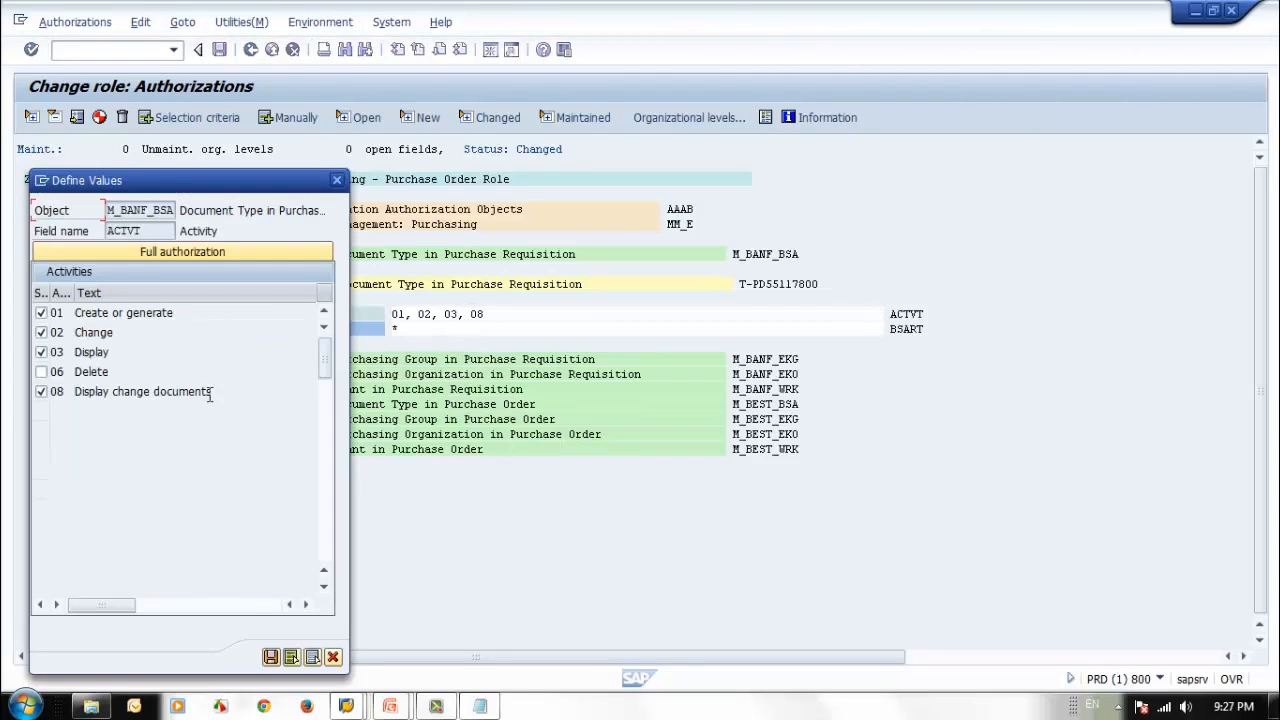
pyautogui.click(41, 371)
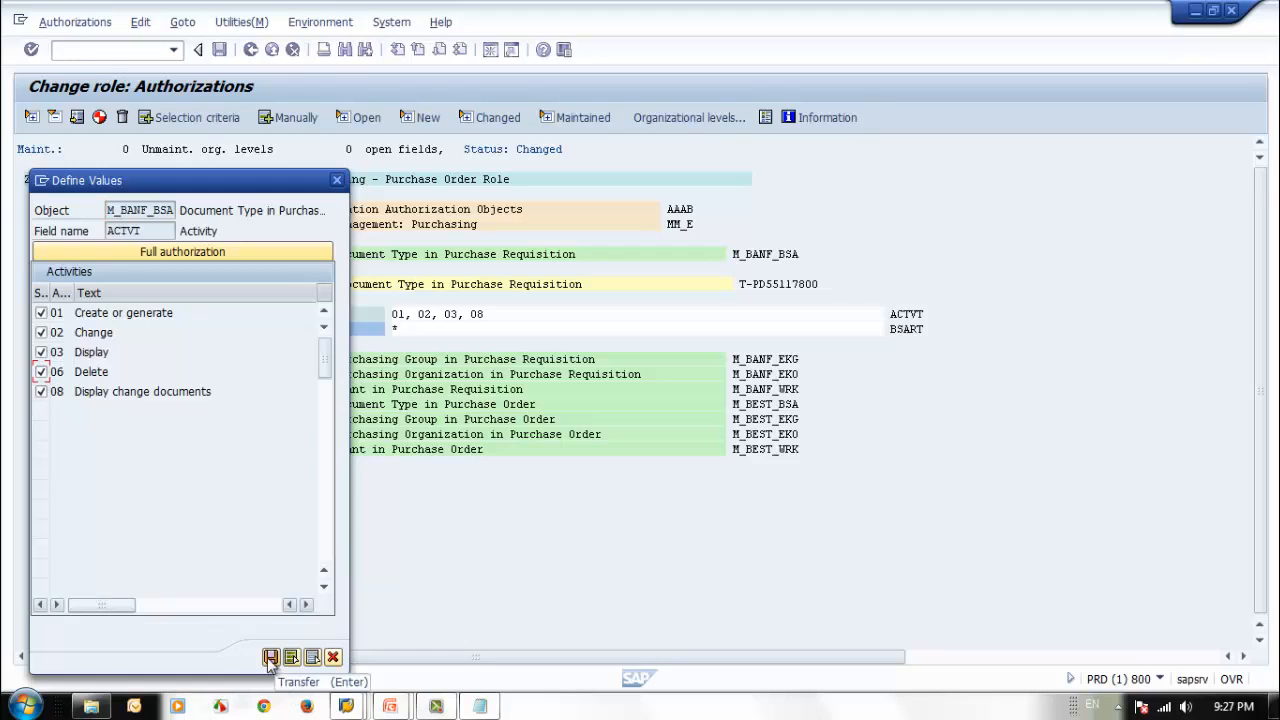
pyautogui.click(270, 657)
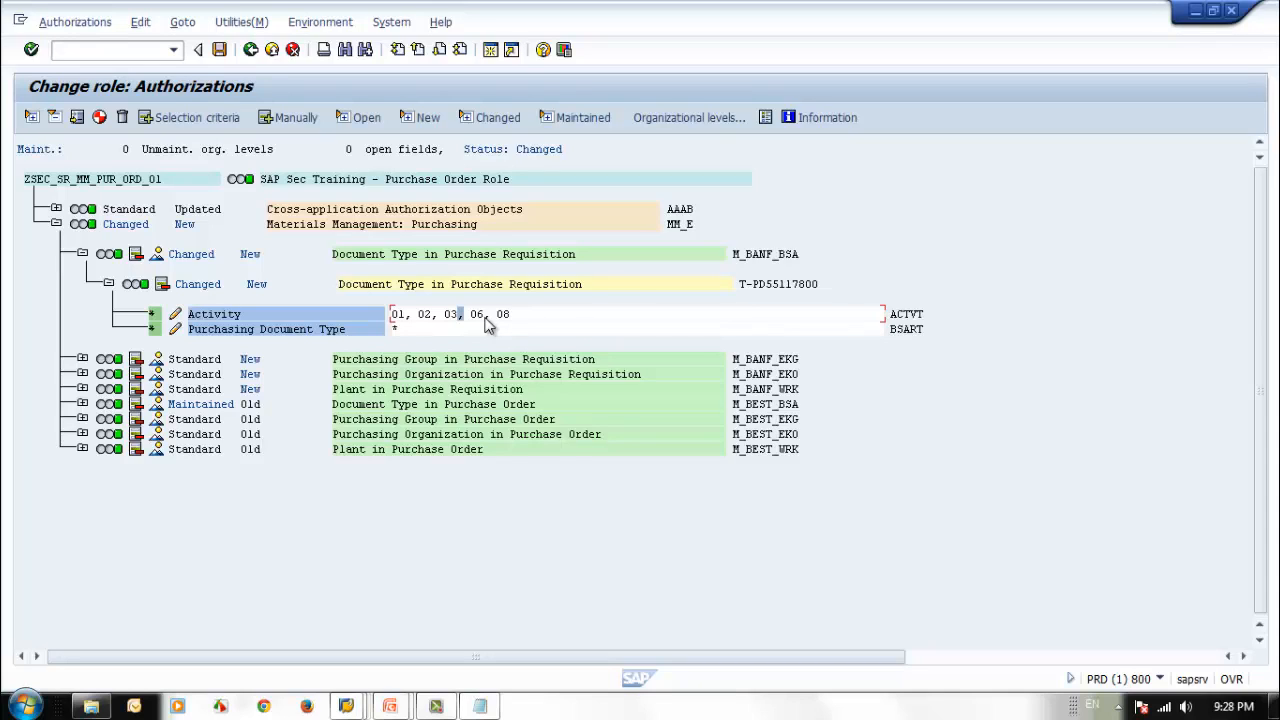
# Collapse the Materials Management: Purchasing node, save the role's authorizations, and generate the authorization profile.
pyautogui.click(56, 225)
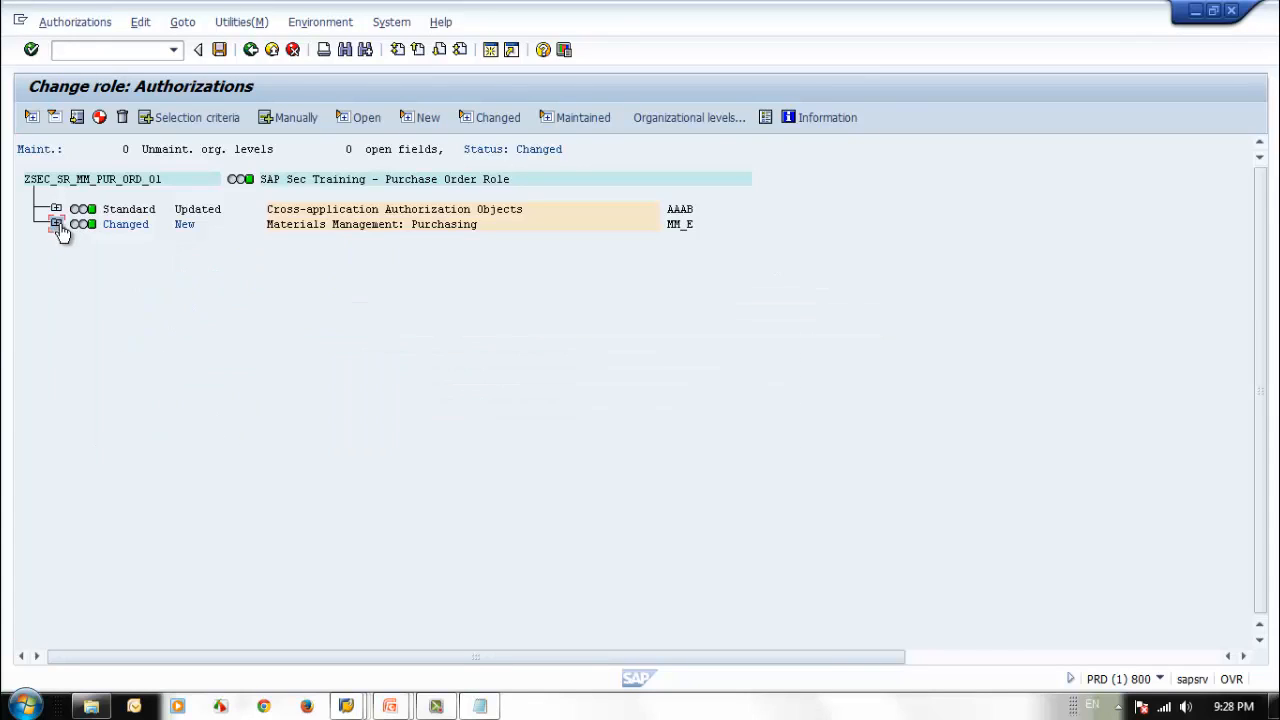
pyautogui.click(221, 50)
pyautogui.hotkey('shift', 'F5')
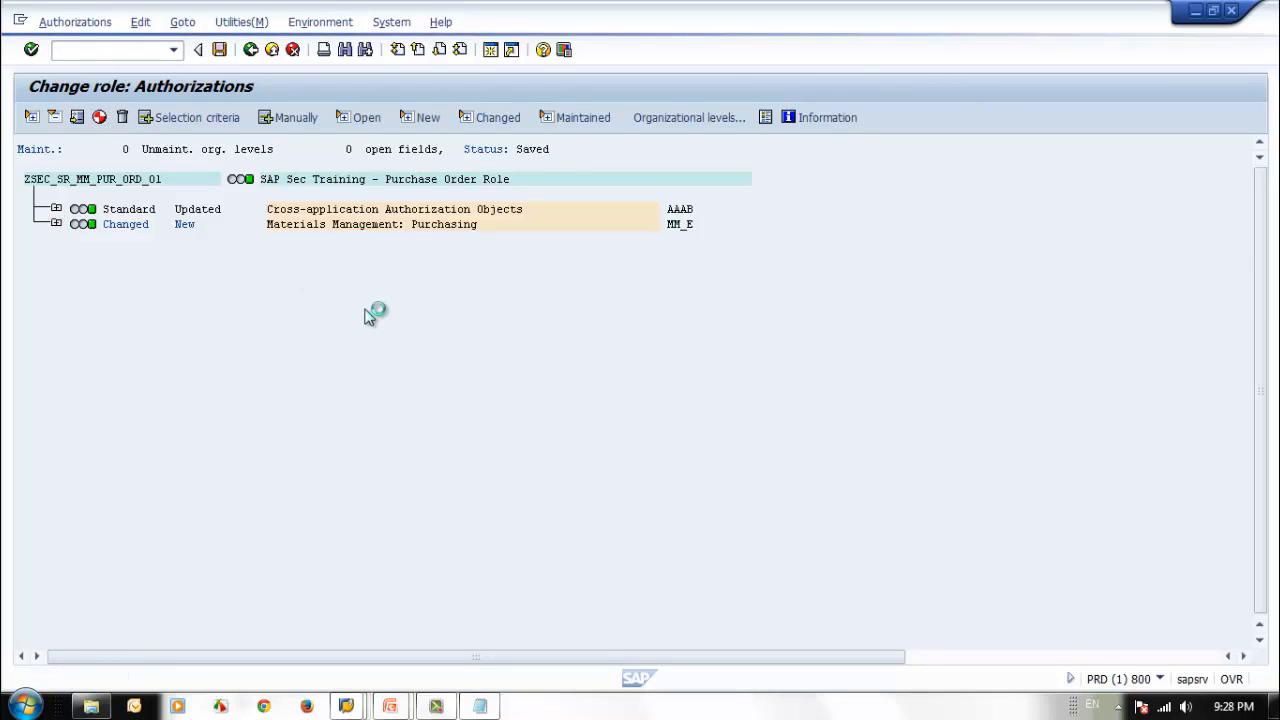
# Return to the initial Role Maintenance screen and restart SAP Easy Access in the test user's session.
pyautogui.click(250, 50)
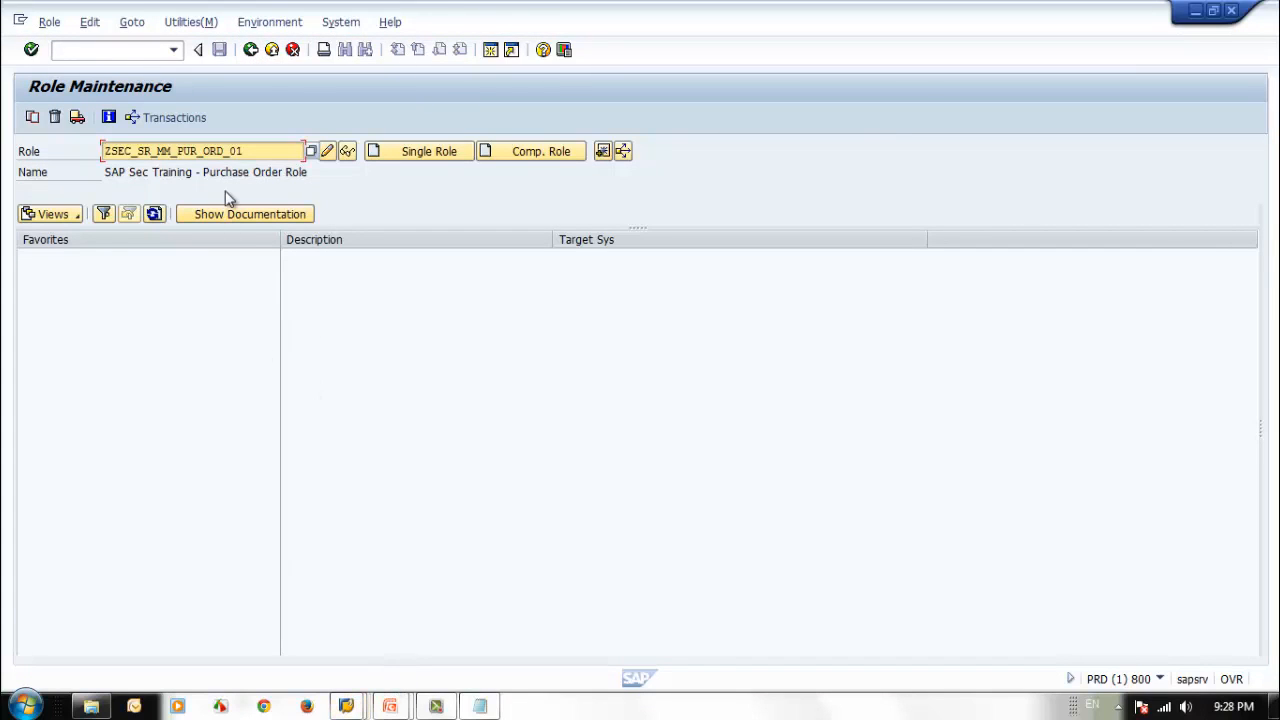
pyautogui.doubleClick(128, 149)
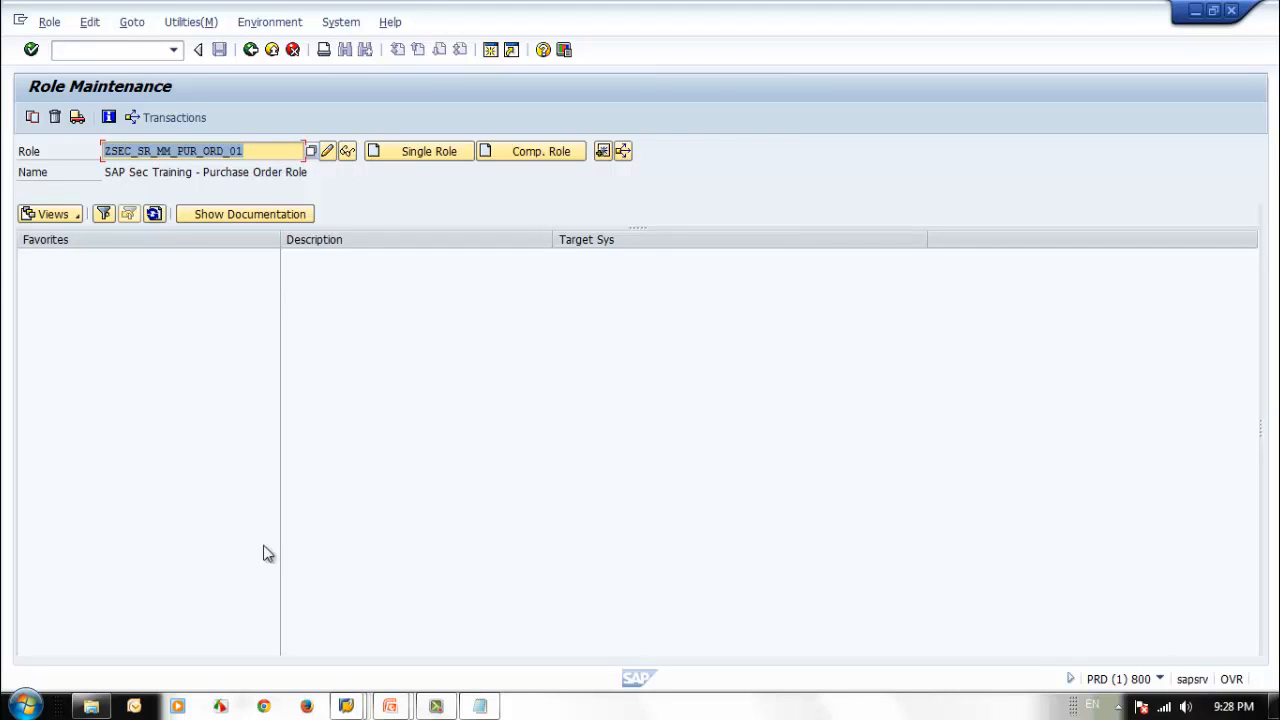
pyautogui.click(348, 706)
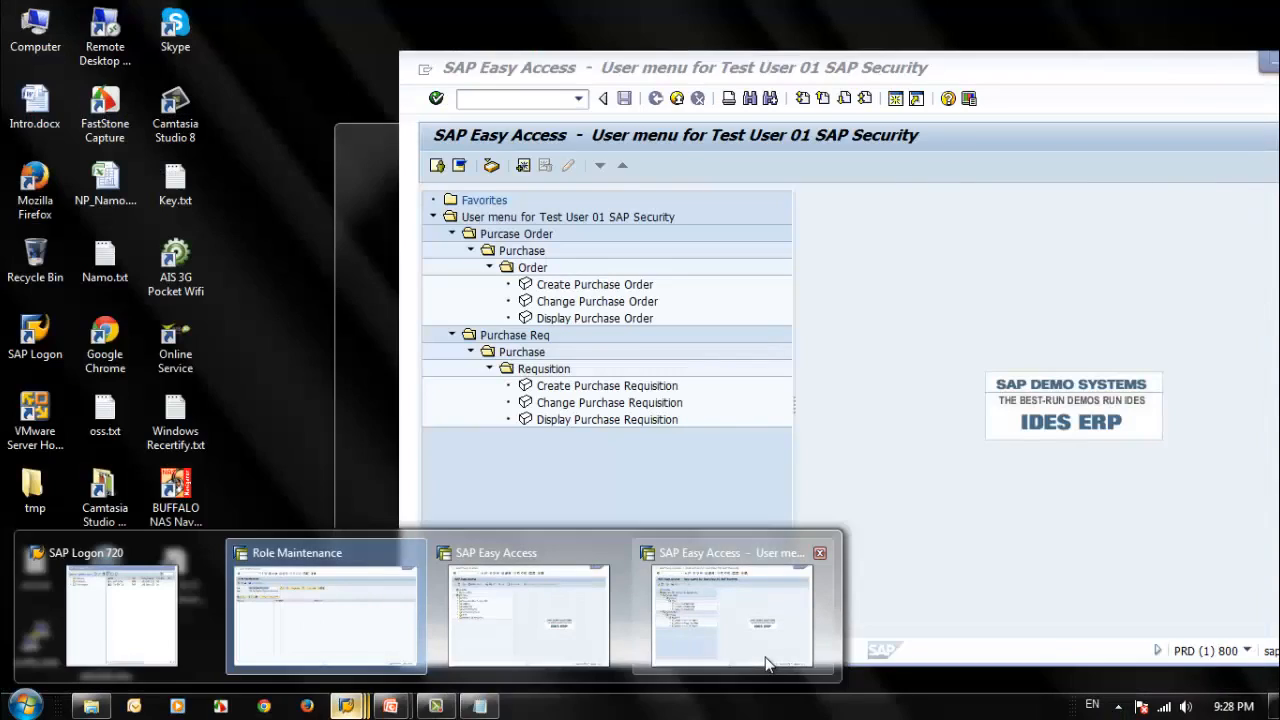
pyautogui.click(768, 664)
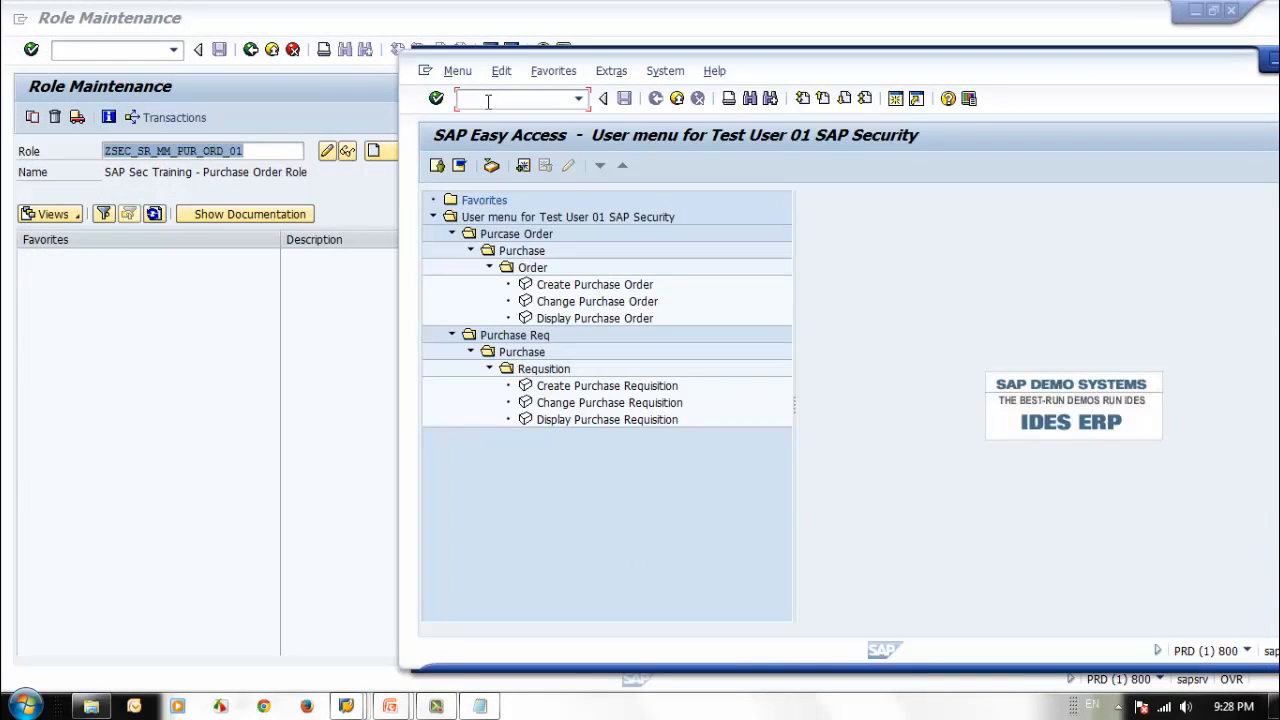
pyautogui.write('/n')
pyautogui.press('Return')
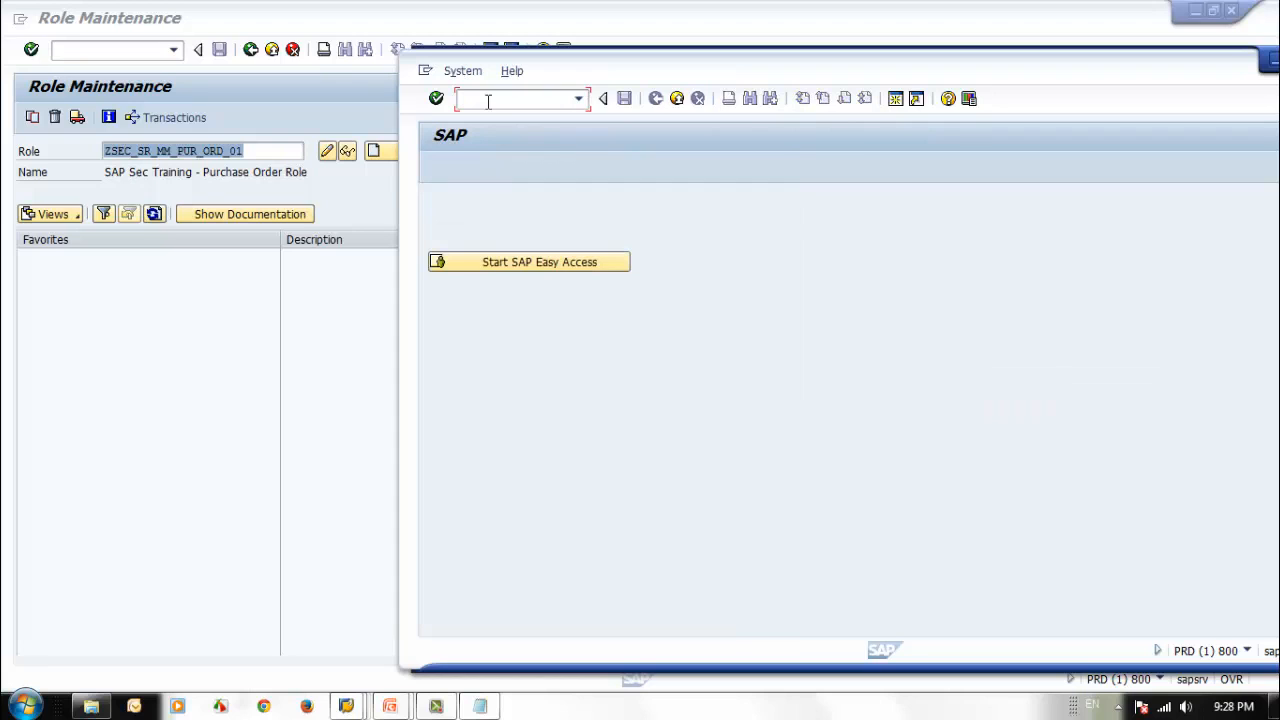
pyautogui.click(493, 266)
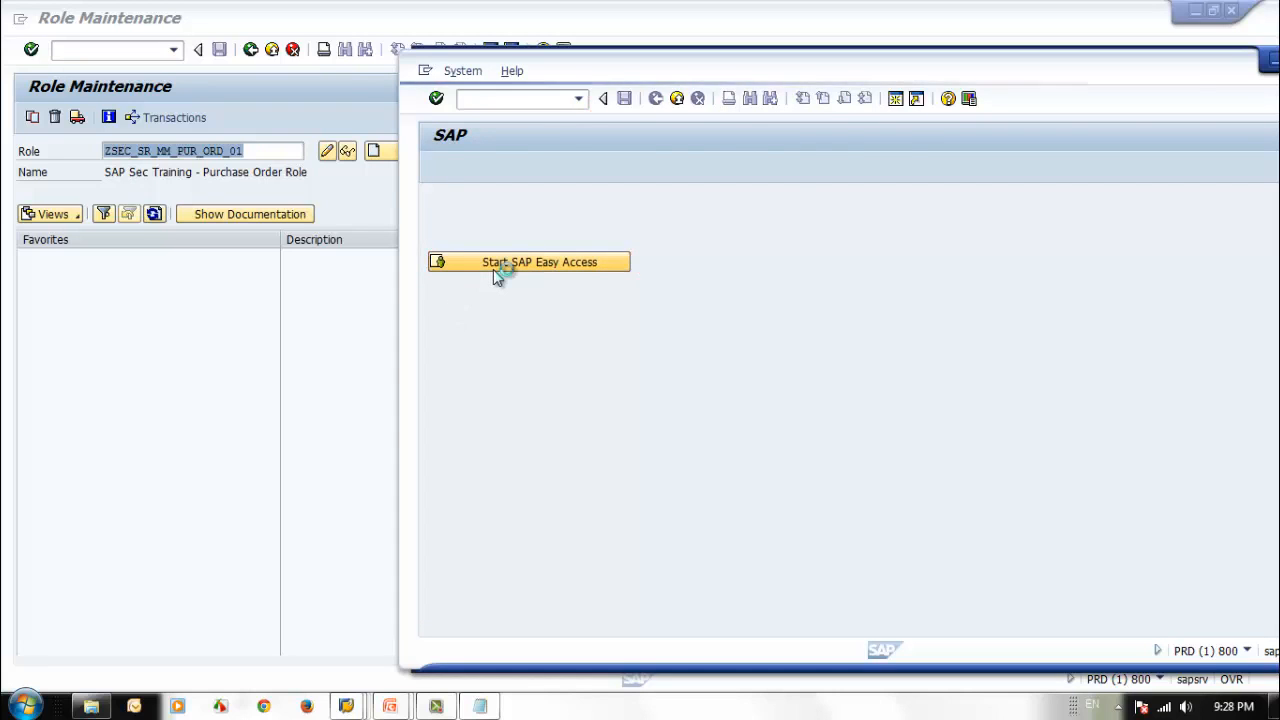
# Expand the Purcase Order and Purchase Req folders of the user menu down to their transactions to check for Display Purchase Requisition under Purcase Order.
pyautogui.click(451, 234)
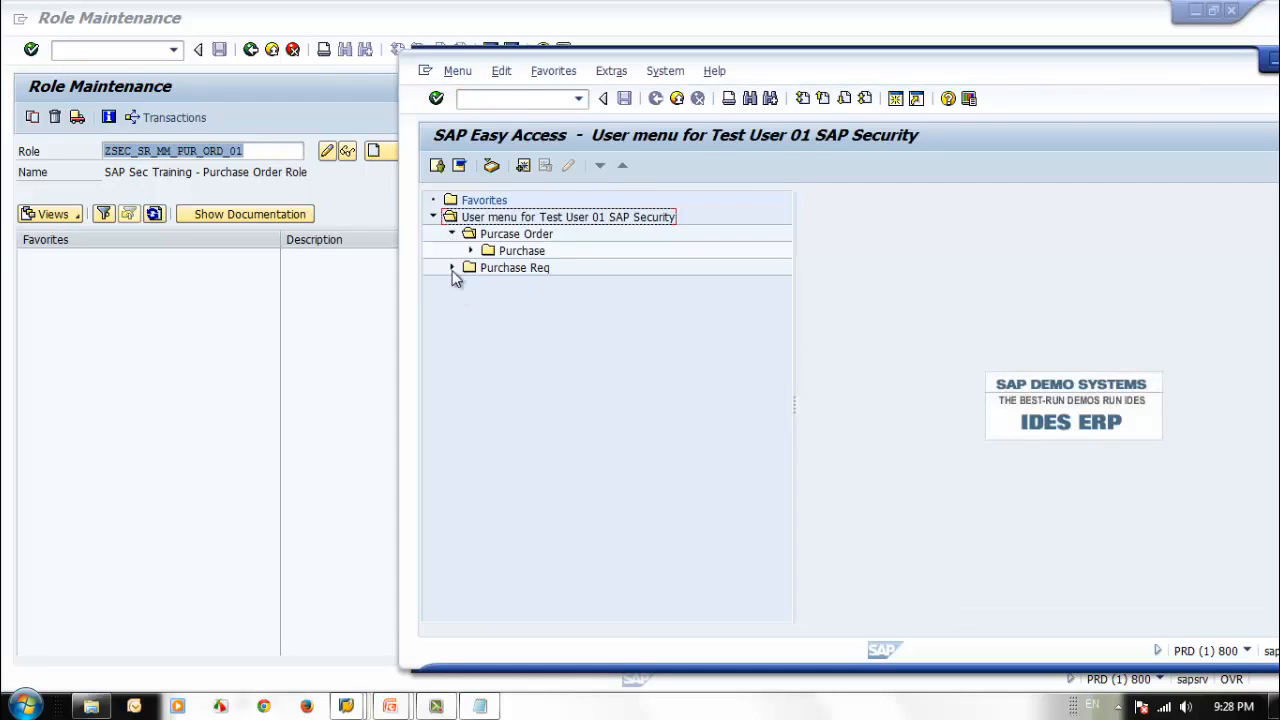
pyautogui.click(451, 267)
pyautogui.click(470, 250)
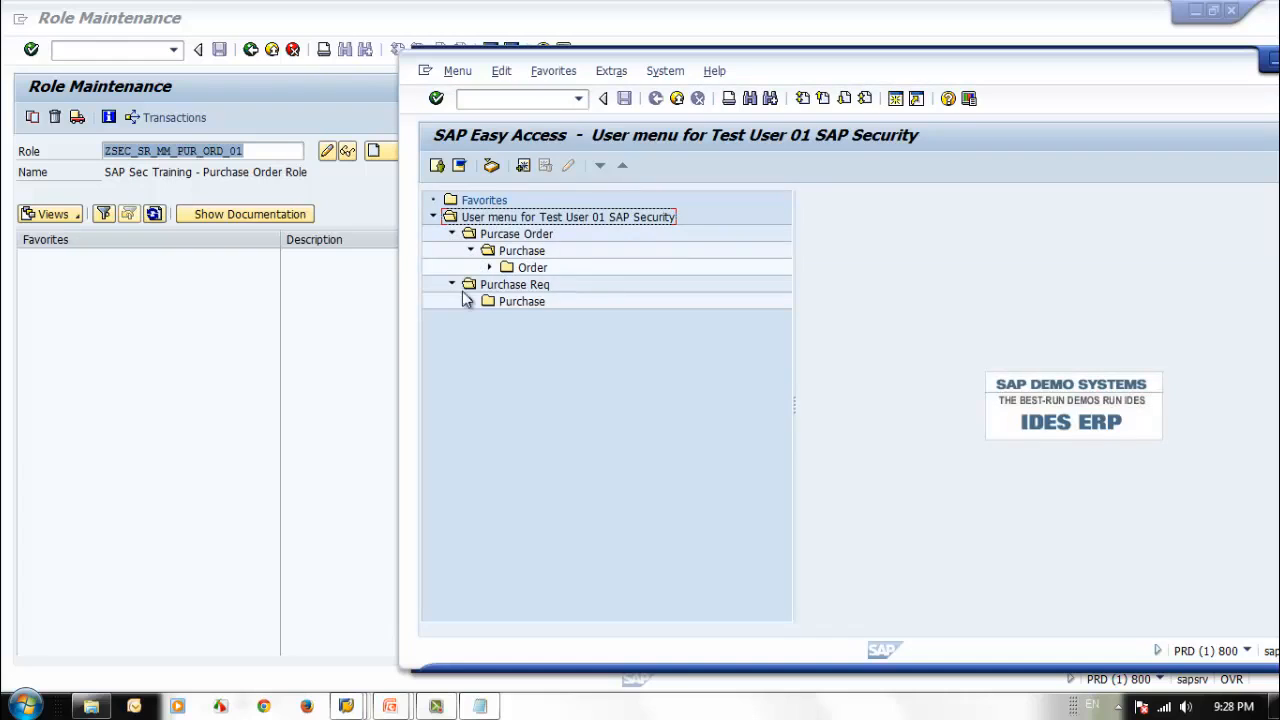
pyautogui.click(489, 267)
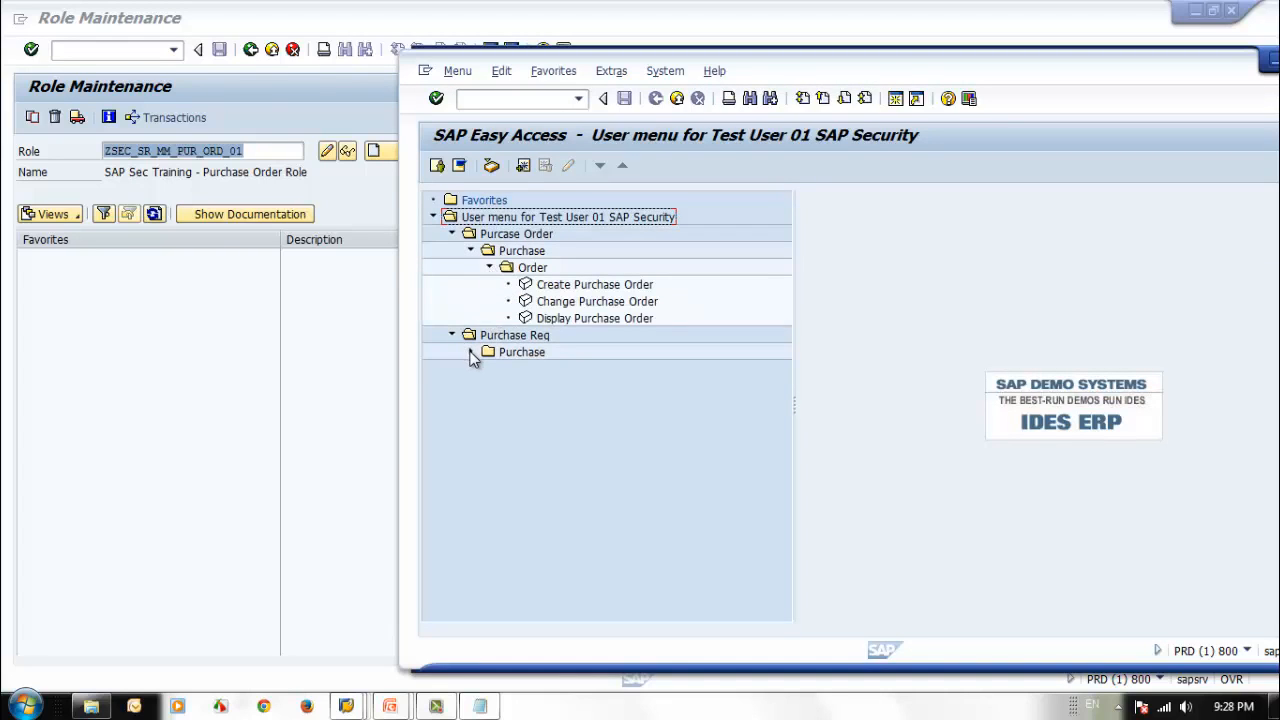
pyautogui.click(470, 352)
pyautogui.click(490, 369)
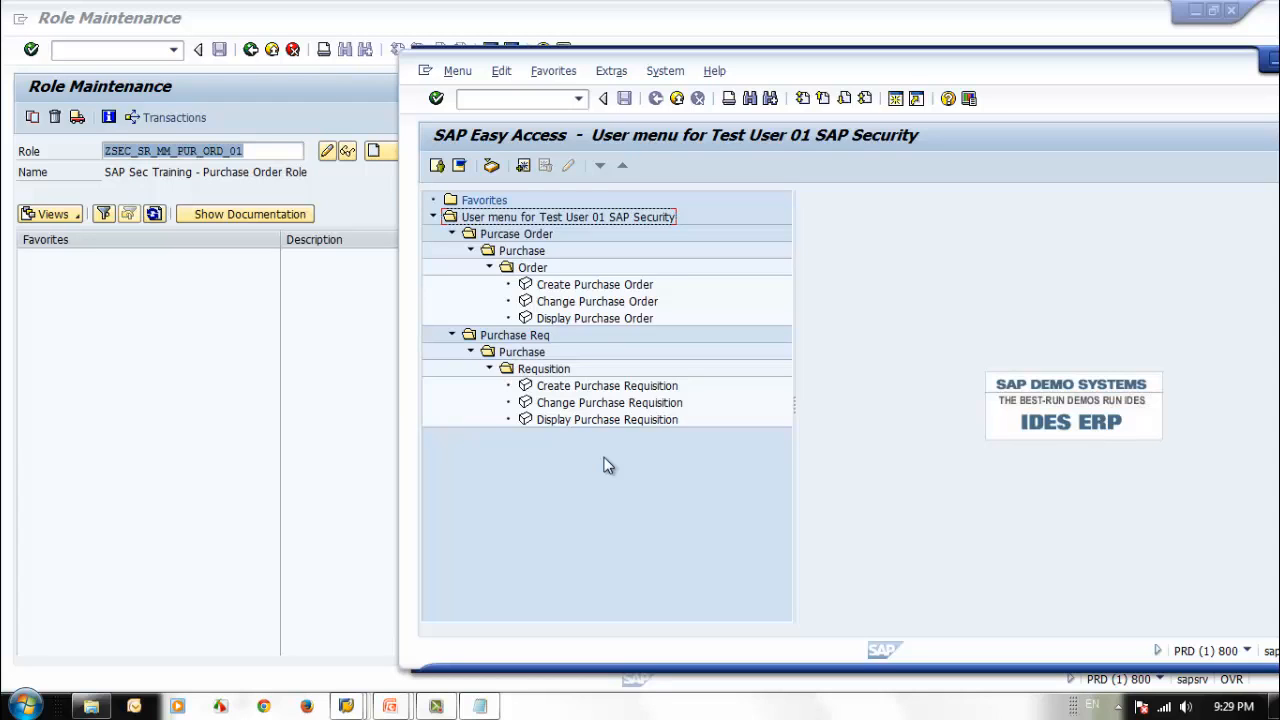
# Open composite role ZSEC_CR_PUR_MGR in change mode and show its role menu.
pyautogui.click(268, 152)
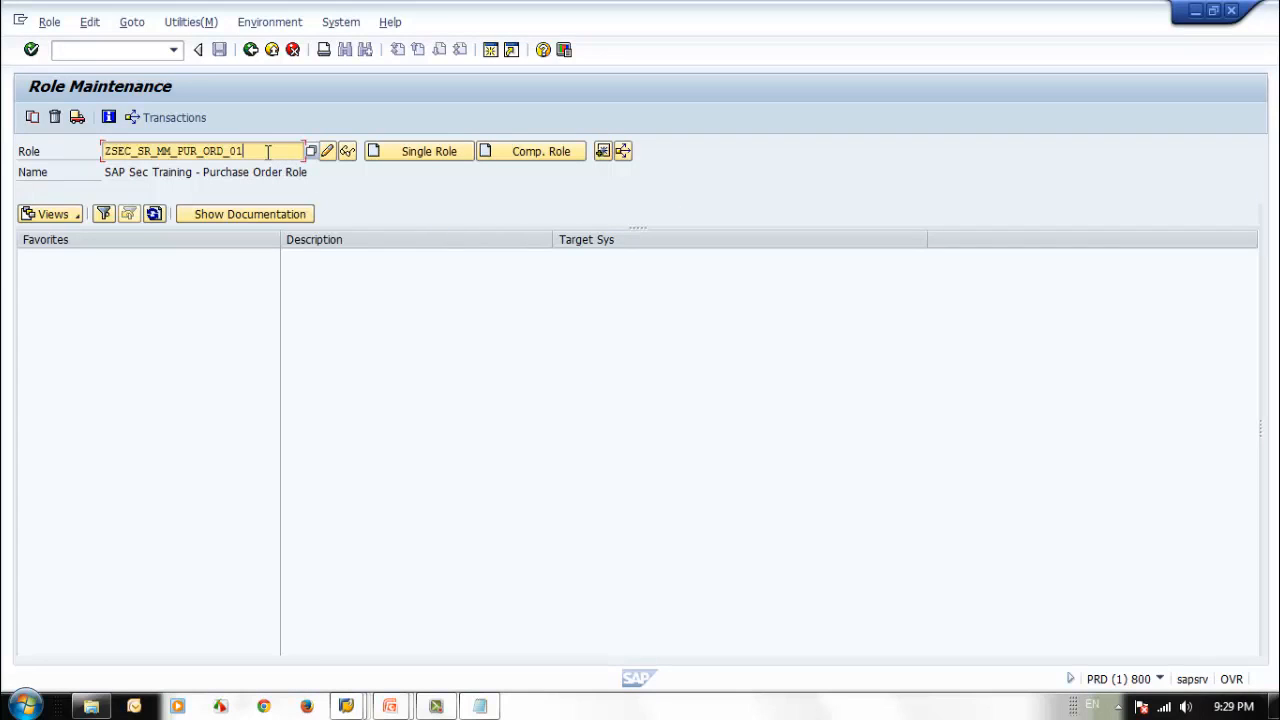
pyautogui.press('BackSpace')
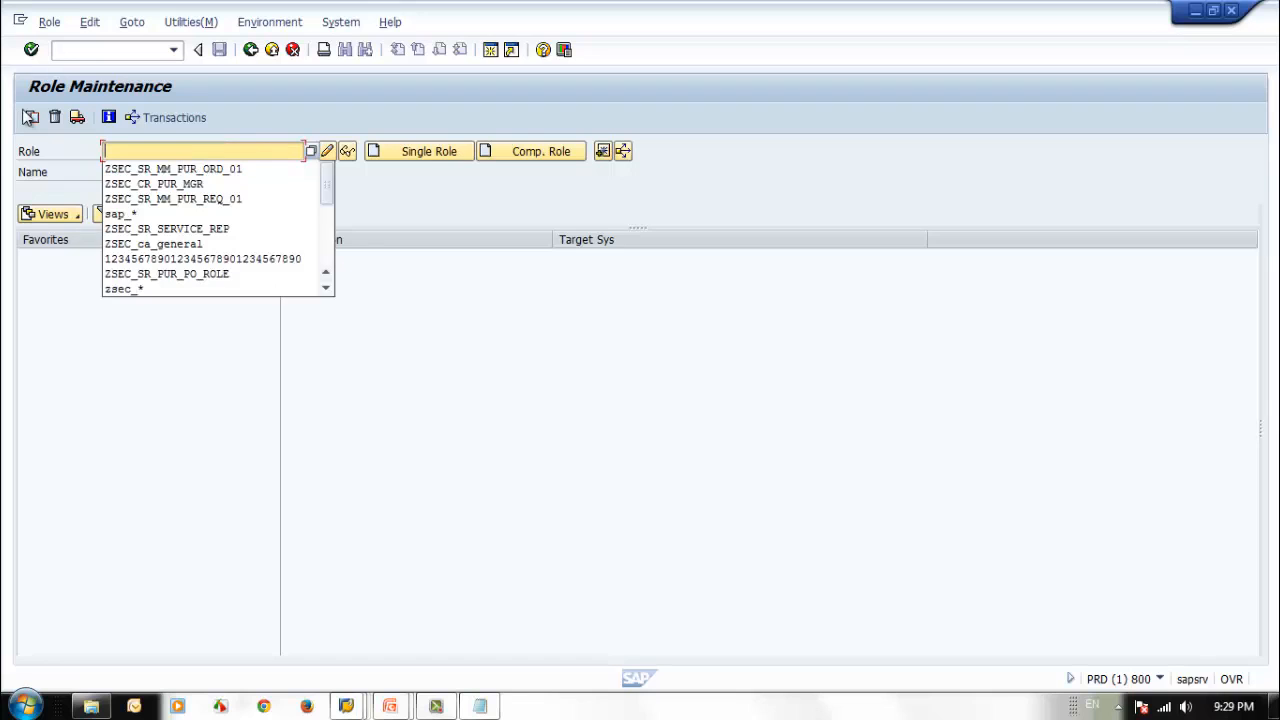
pyautogui.click(142, 185)
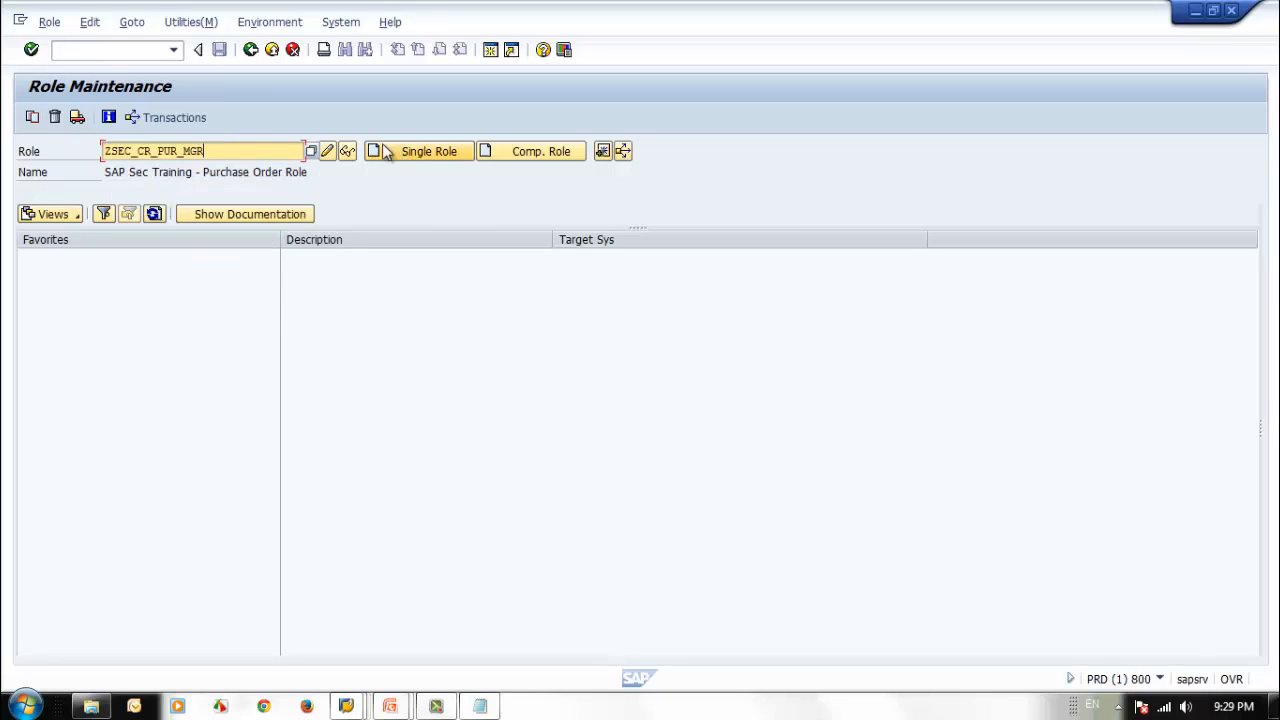
pyautogui.click(327, 151)
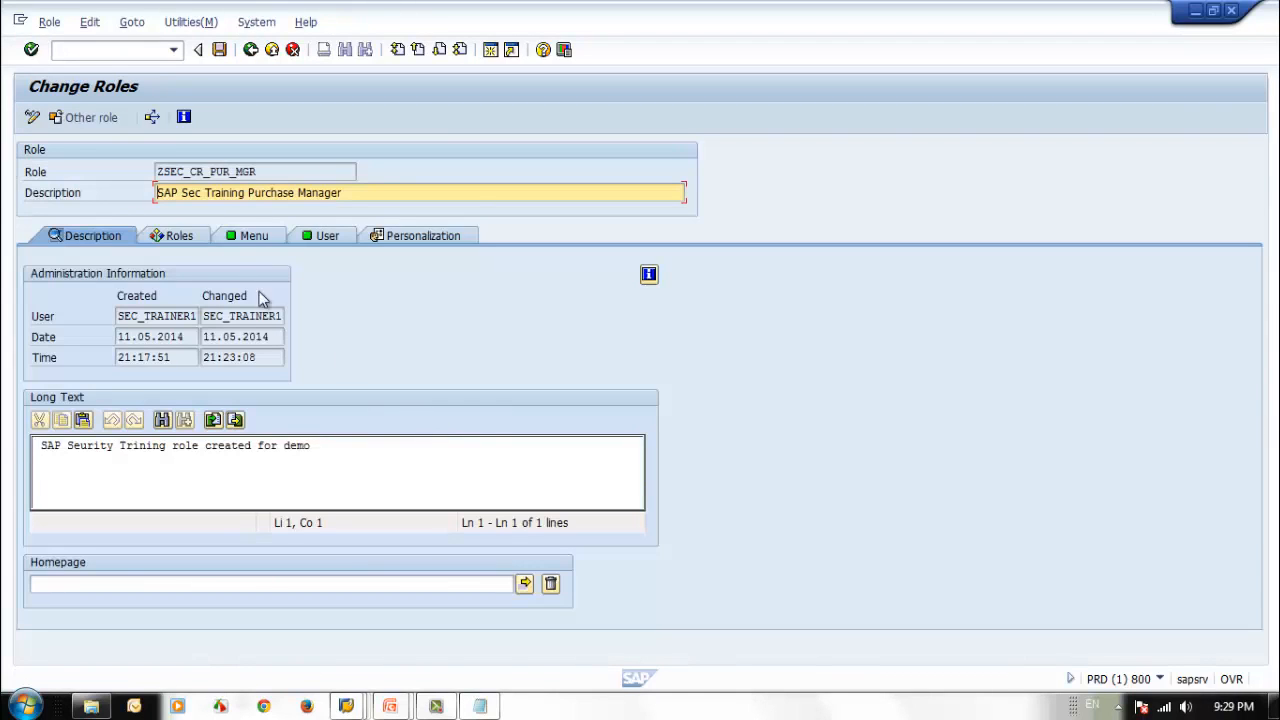
pyautogui.click(258, 235)
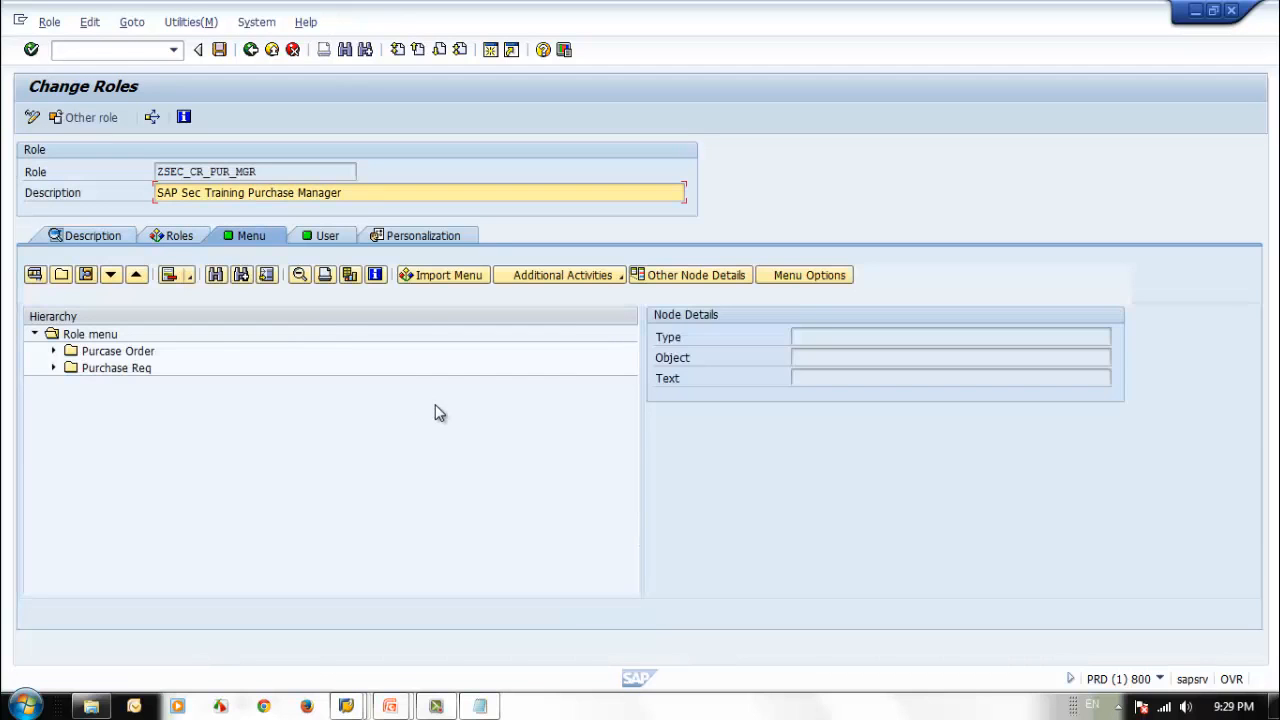
# Reimport the composite role's menu from its single roles and expand the ZSEC_SR_MM_PUR_ORD_01 folder down to the P_Req transaction.
pyautogui.click(460, 275)
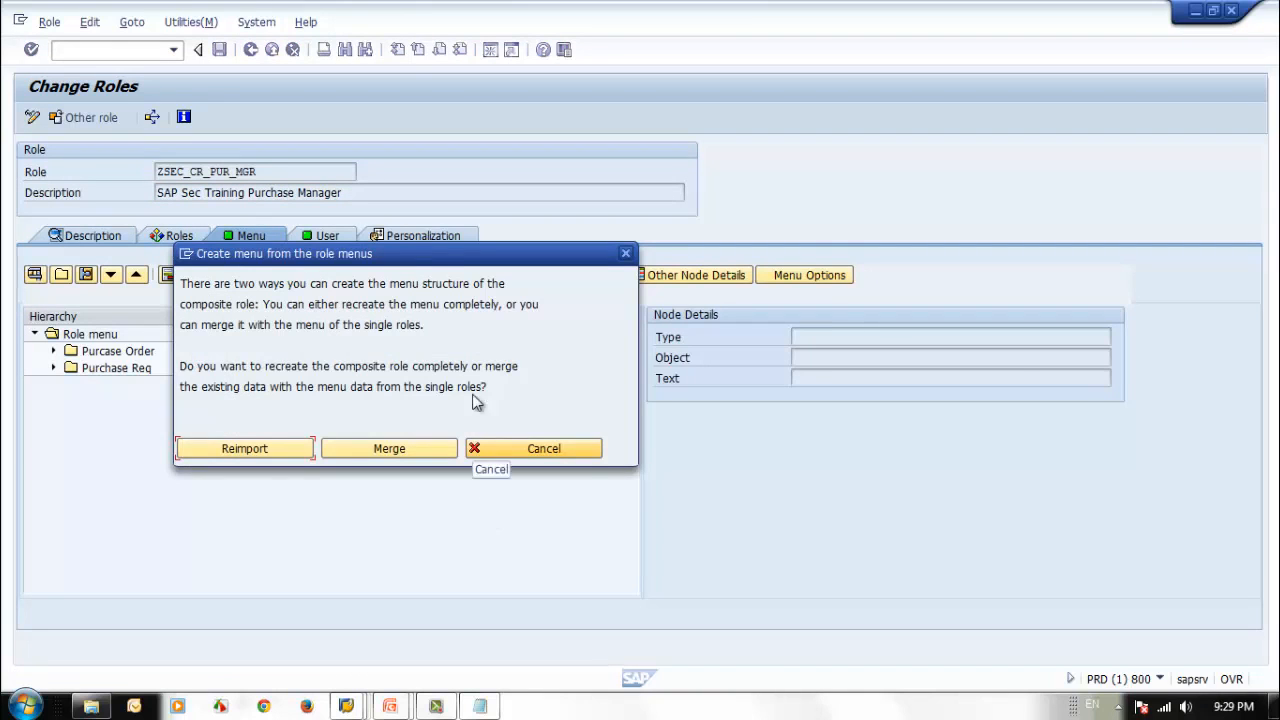
pyautogui.moveTo(416, 255); pyautogui.dragTo(801, 160)
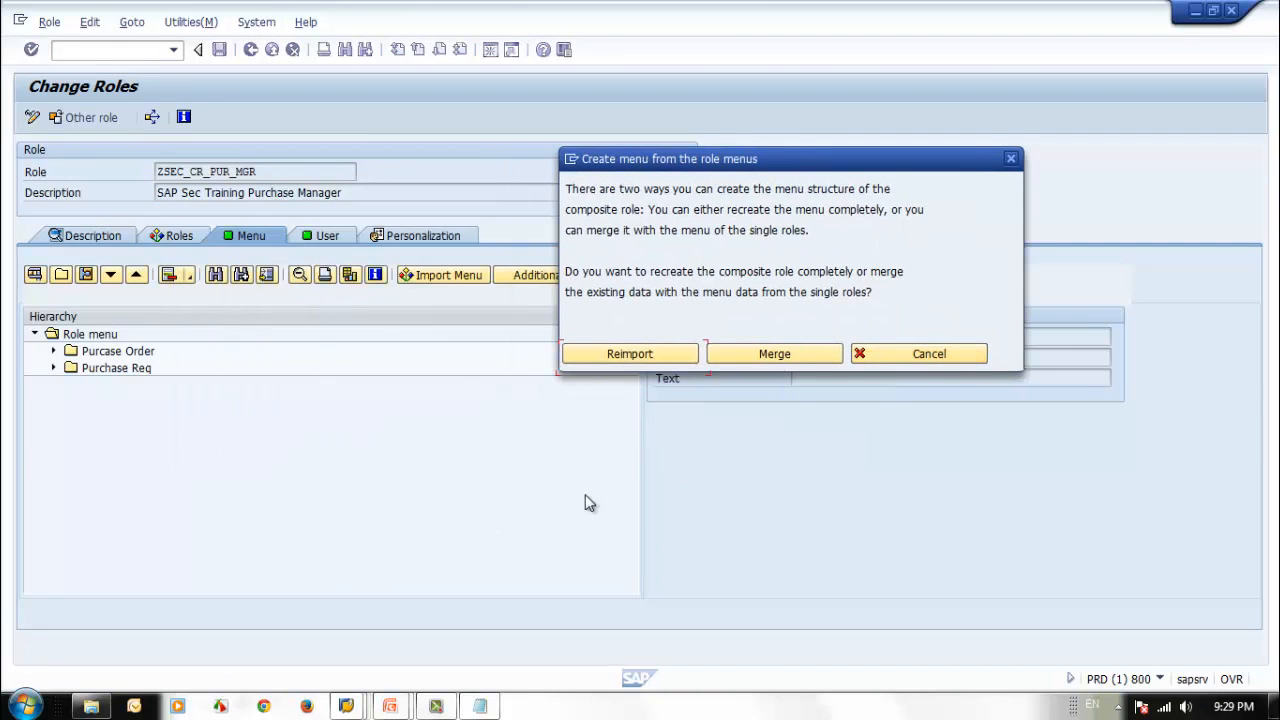
pyautogui.click(643, 358)
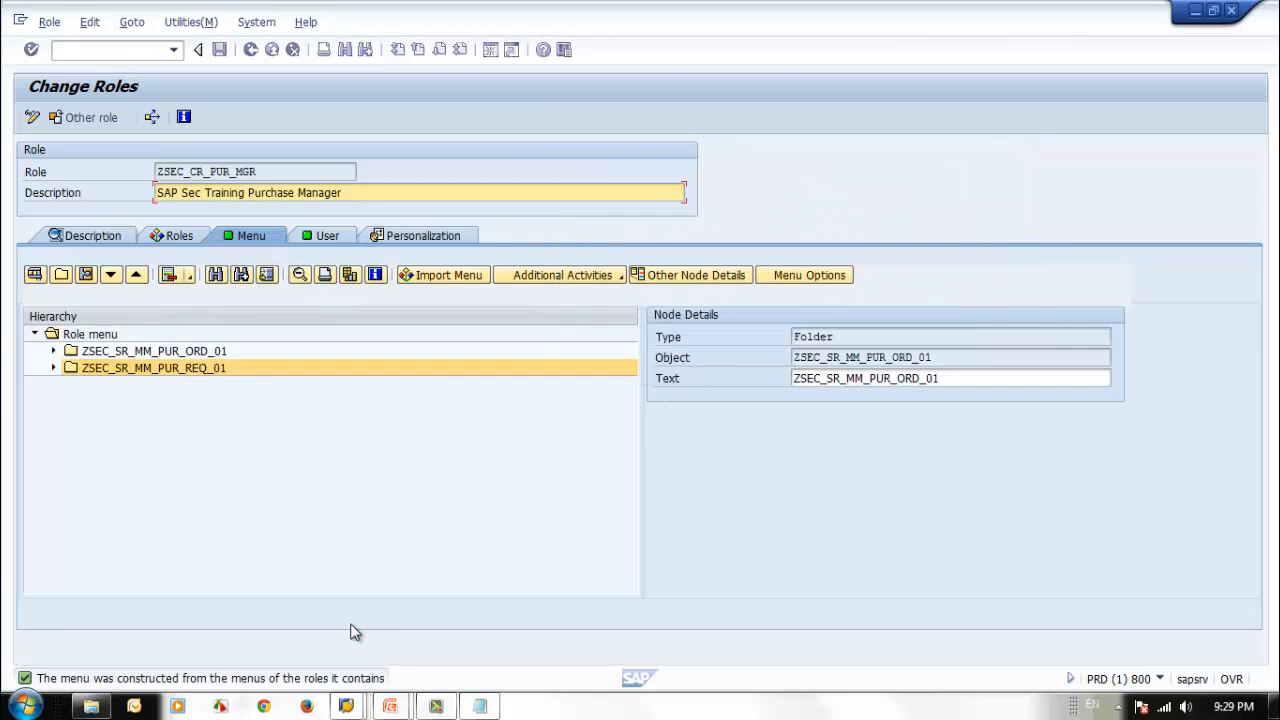
pyautogui.click(53, 351)
pyautogui.click(72, 368)
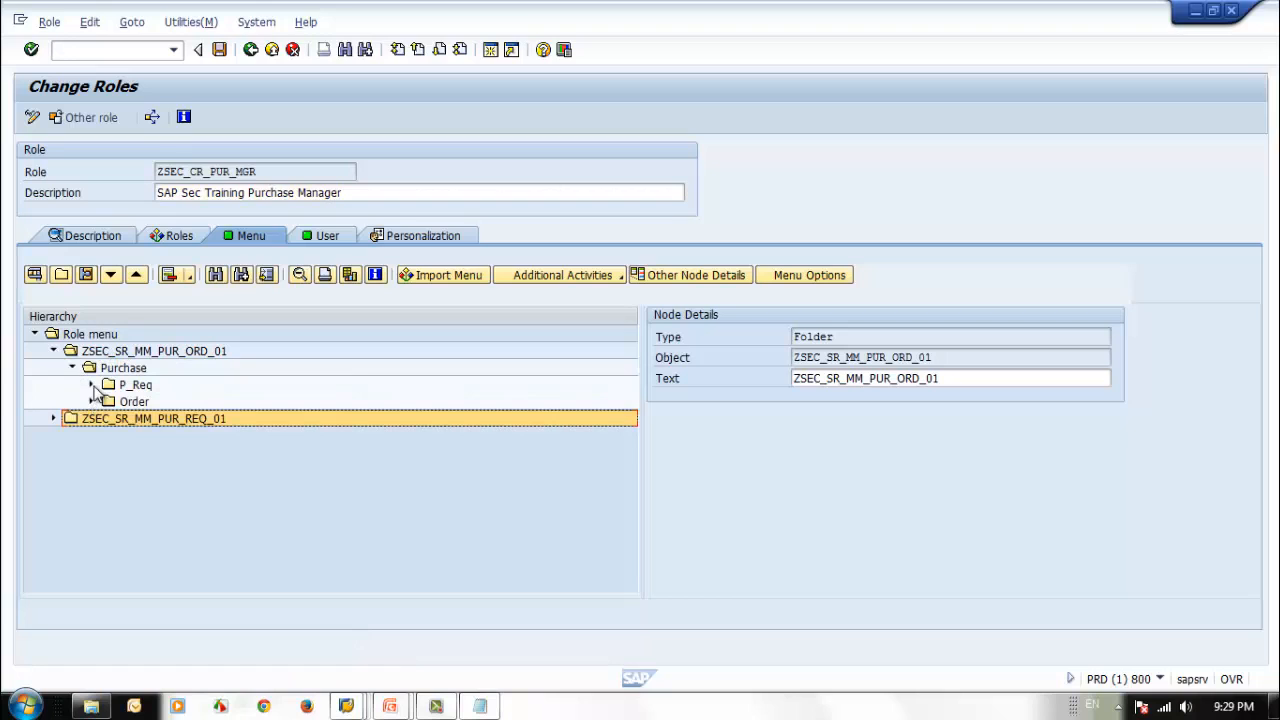
pyautogui.click(91, 385)
# Rename the ZSEC_SR_MM_PUR_ORD_01 menu folder to Purchase Req Menu and save the role.
pyautogui.click(134, 353)
pyautogui.click(944, 378)
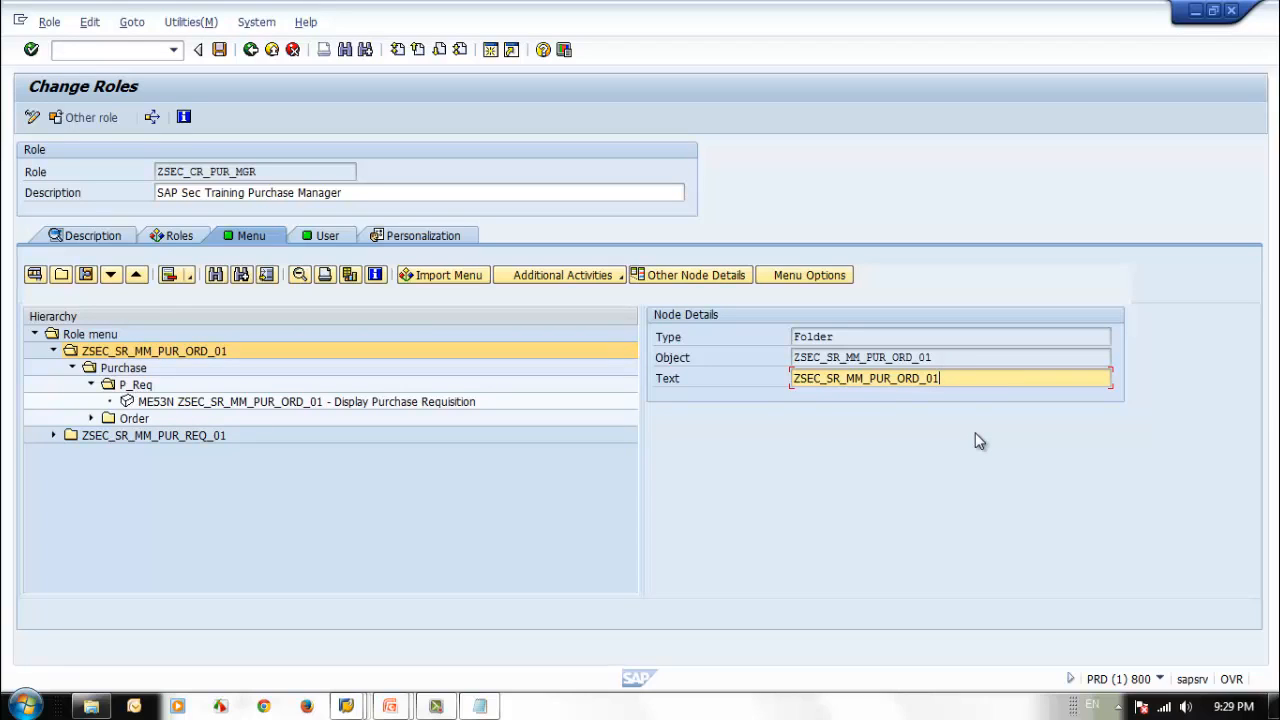
pyautogui.press('BackSpace')
pyautogui.press('BackSpace')
pyautogui.press('BackSpace')
pyautogui.press('BackSpace')
pyautogui.press('BackSpace')
pyautogui.press('BackSpace')
pyautogui.press('BackSpace')
pyautogui.press('BackSpace')
pyautogui.press('BackSpace')
pyautogui.press('BackSpace')
pyautogui.press('BackSpace')
pyautogui.press('BackSpace')
pyautogui.press('BackSpace')
pyautogui.press('BackSpace')
pyautogui.press('BackSpace')
pyautogui.press('BackSpace')
pyautogui.press('BackSpace')
pyautogui.press('BackSpace')
pyautogui.press('BackSpace')
pyautogui.press('BackSpace')
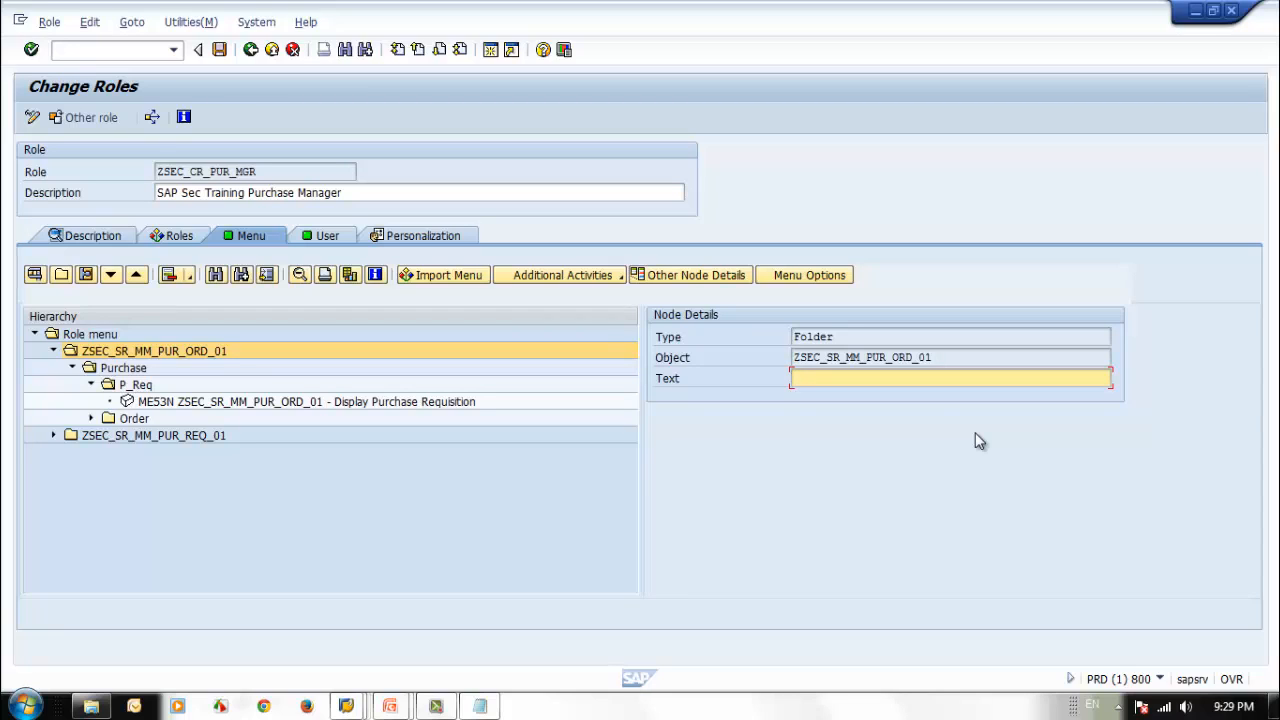
pyautogui.write('Purchase Req Menu')
pyautogui.click(219, 49)
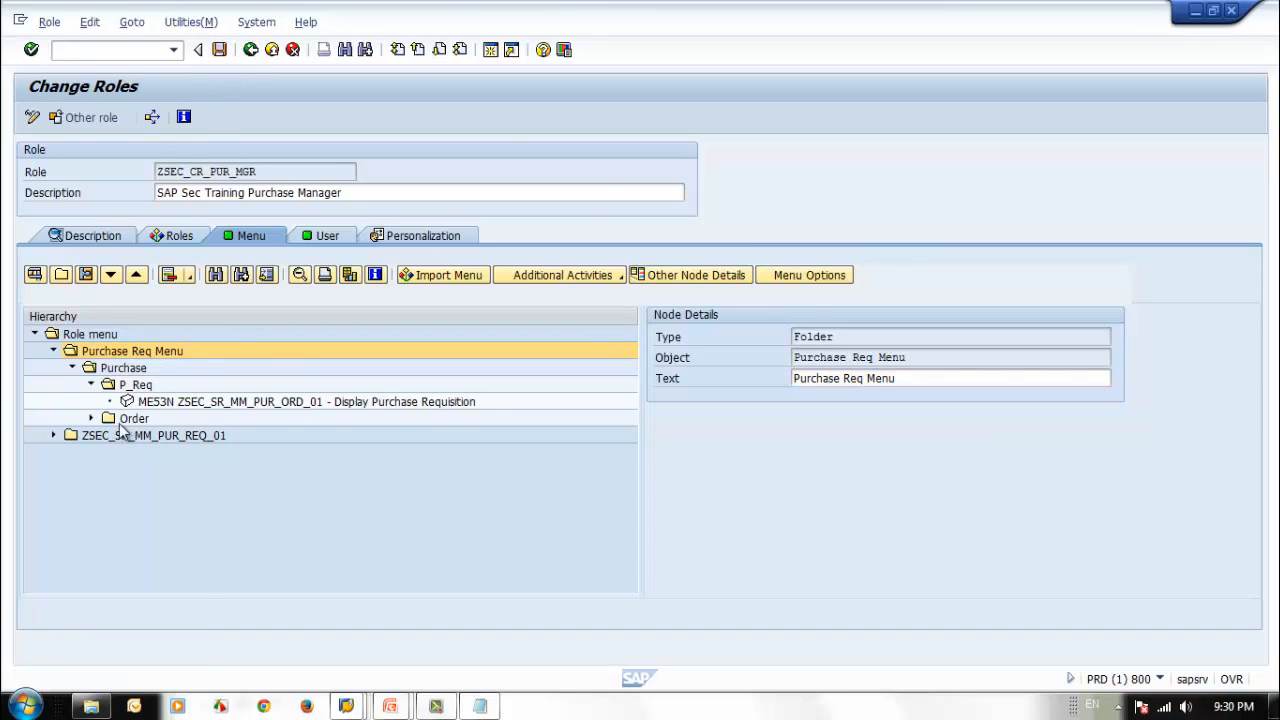
# Rename the ZSEC_SR_MM_PUR_REQ_01 menu folder to Purchase Req Menu and save the role.
pyautogui.doubleClick(128, 438)
pyautogui.click(963, 378)
pyautogui.moveTo(963, 378); pyautogui.dragTo(455, 370)
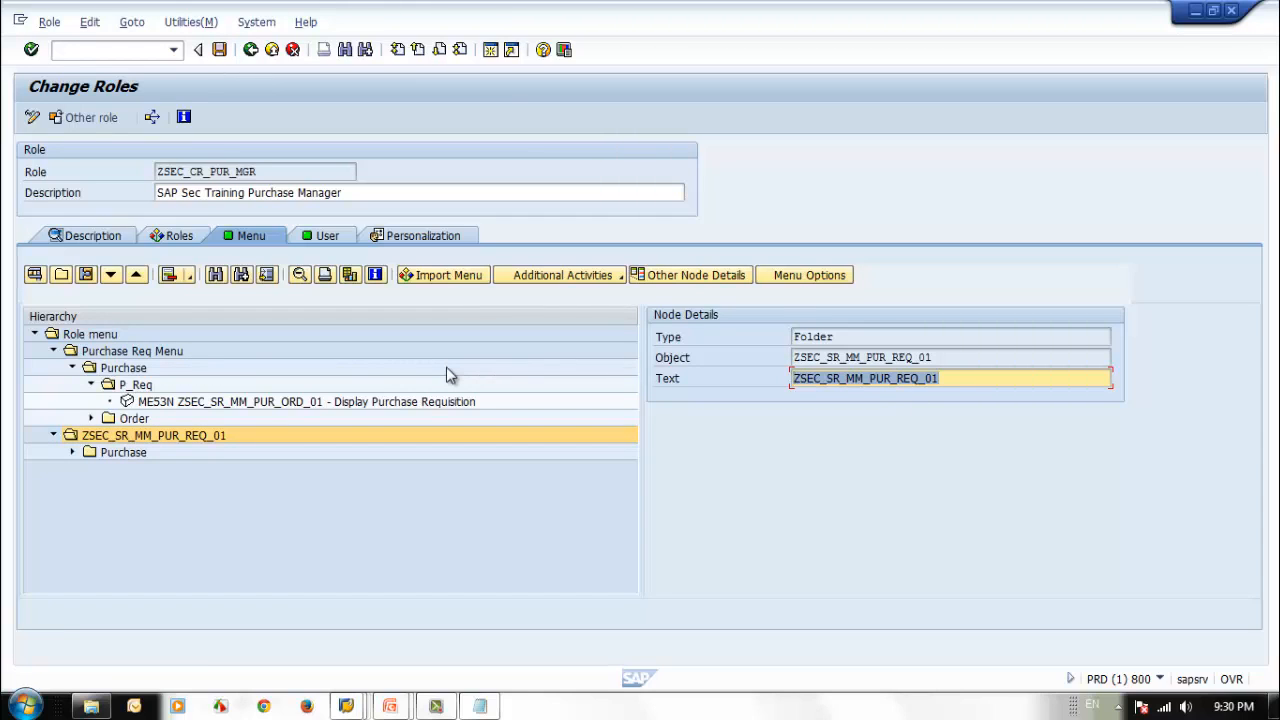
pyautogui.write('Purch')
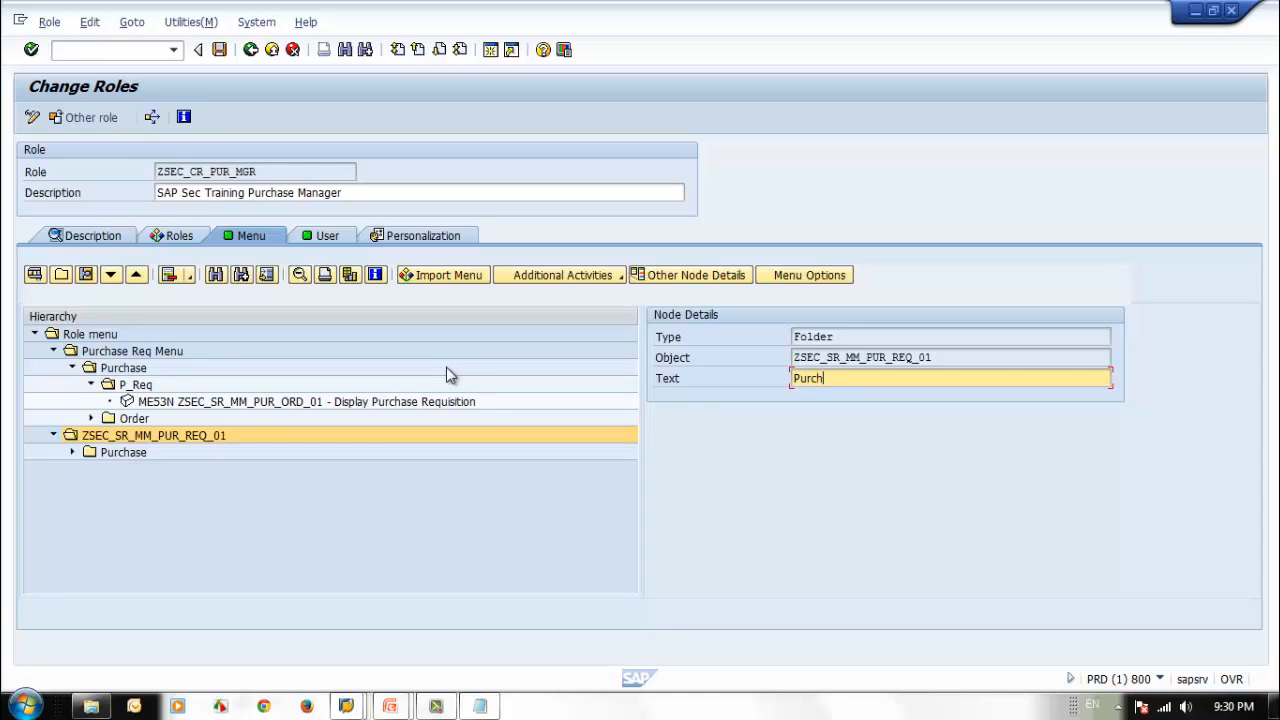
pyautogui.write('ase Req Menu')
pyautogui.press('Return')
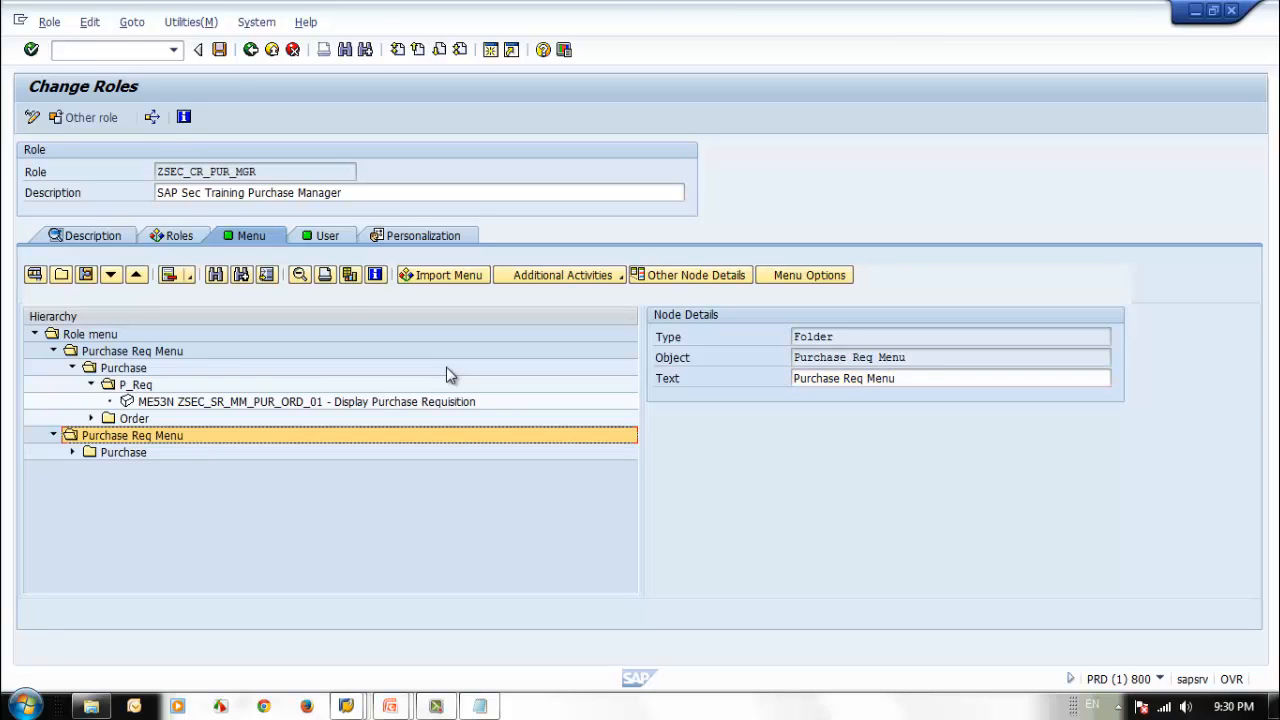
pyautogui.click(219, 49)
# Rename the first top-level menu folder, which contains P_Req and Order, to Purchase Ord Menu and save the role.
pyautogui.click(131, 355)
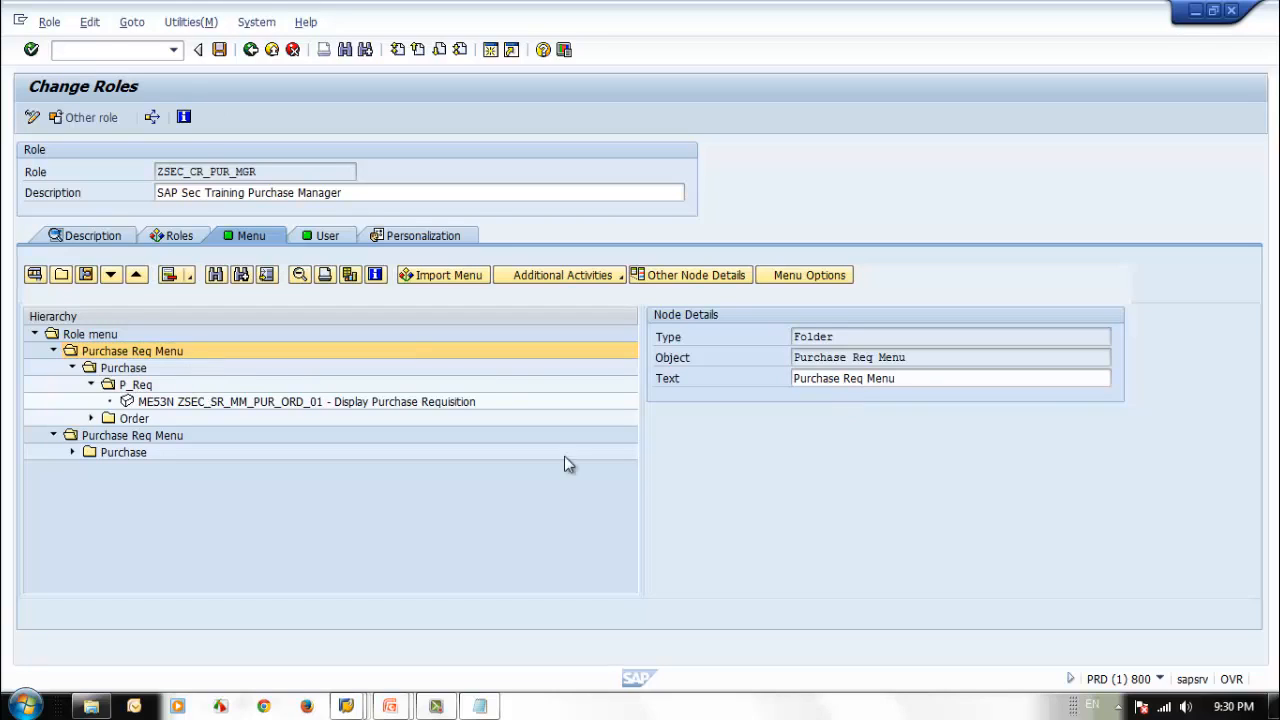
pyautogui.doubleClick(853, 378)
pyautogui.write('Ord Meny')
pyautogui.press('BackSpace')
pyautogui.write('u')
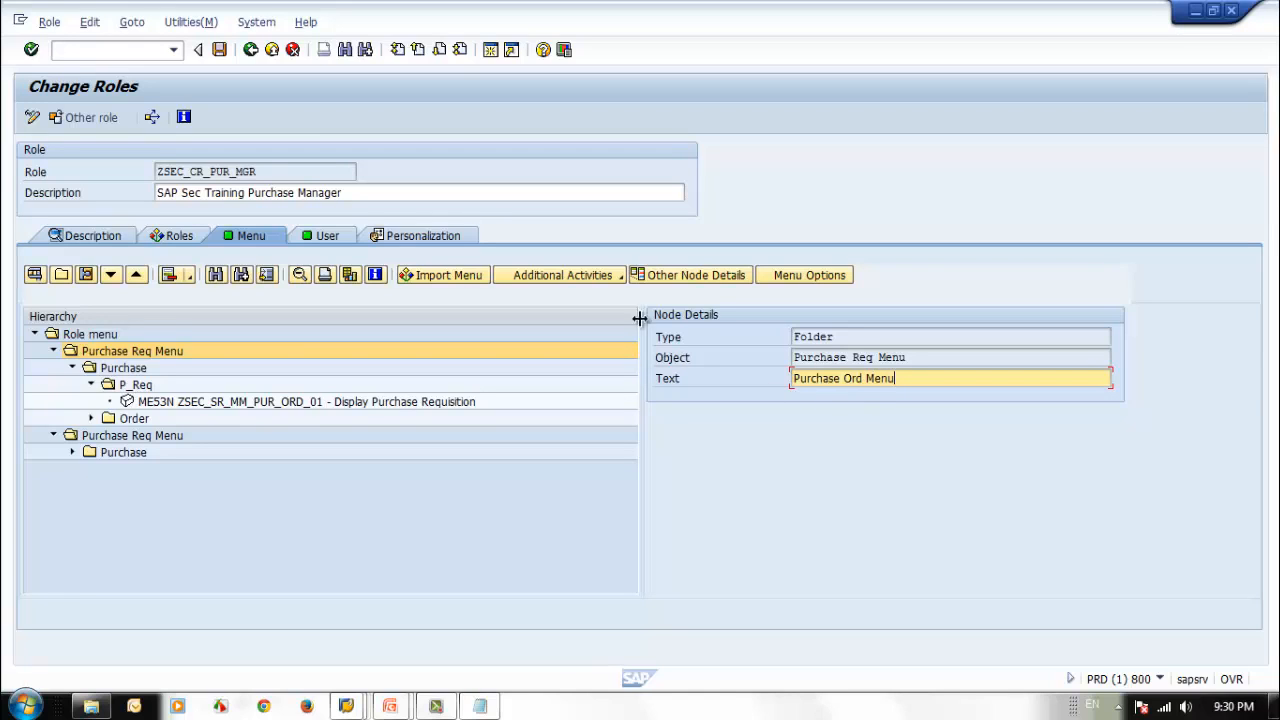
pyautogui.click(219, 50)
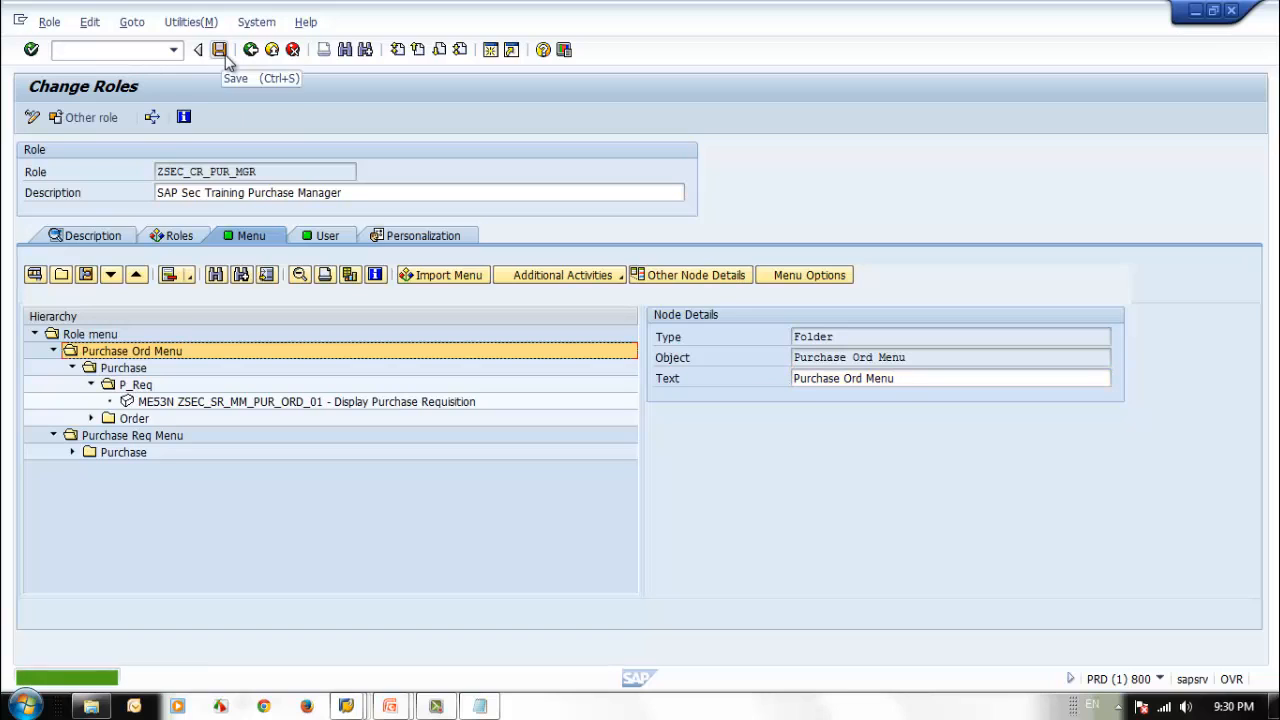
# Check the transactions in the Order folder, and collapse the Order and P_Req folders.
pyautogui.click(91, 419)
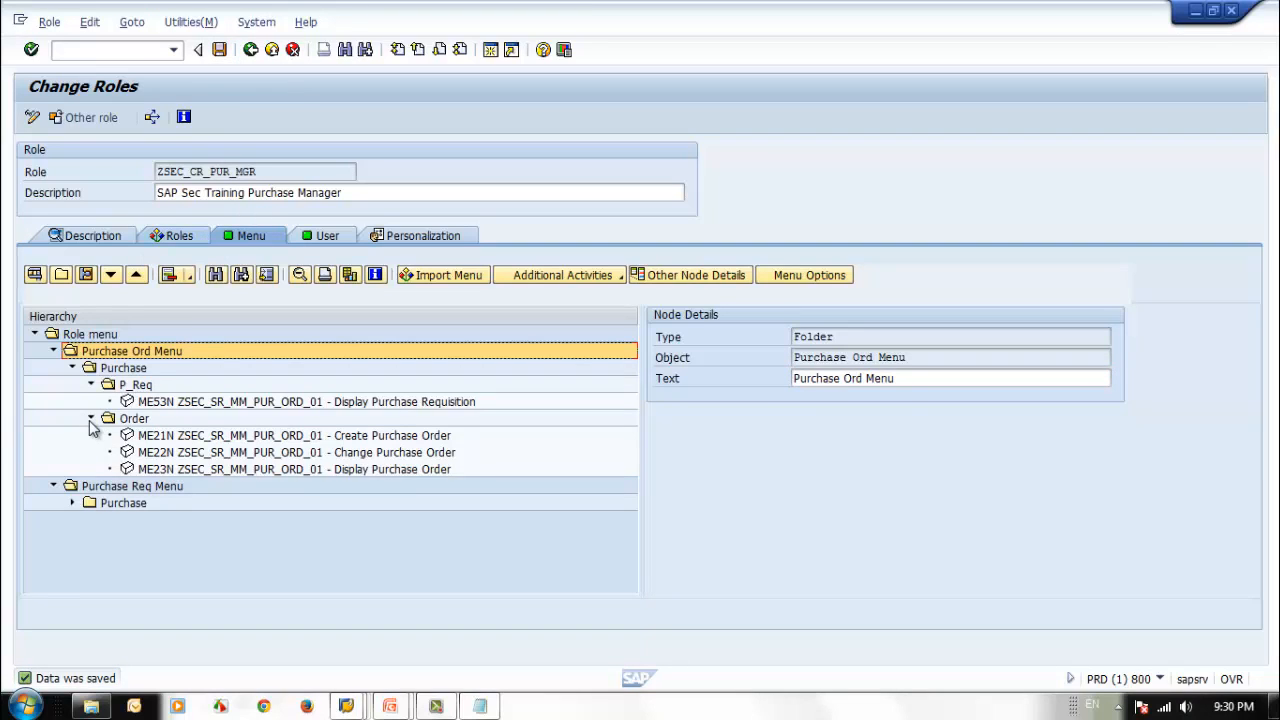
pyautogui.click(91, 419)
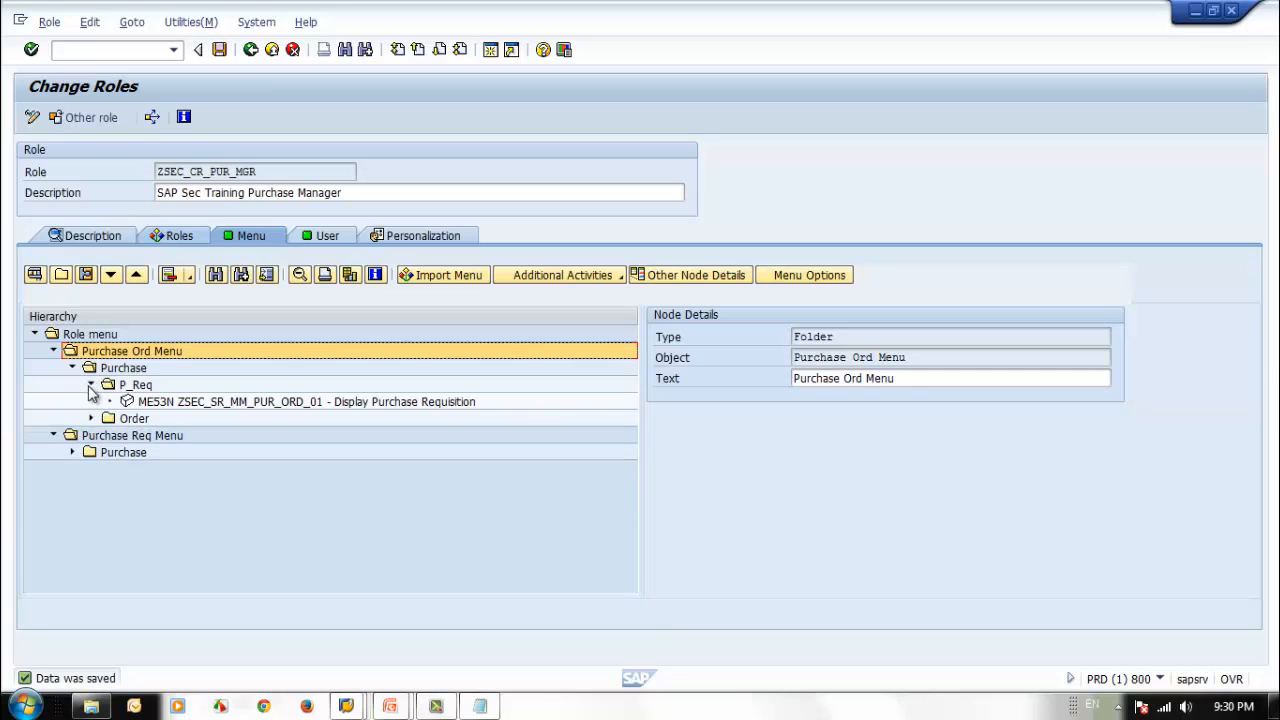
pyautogui.click(91, 385)
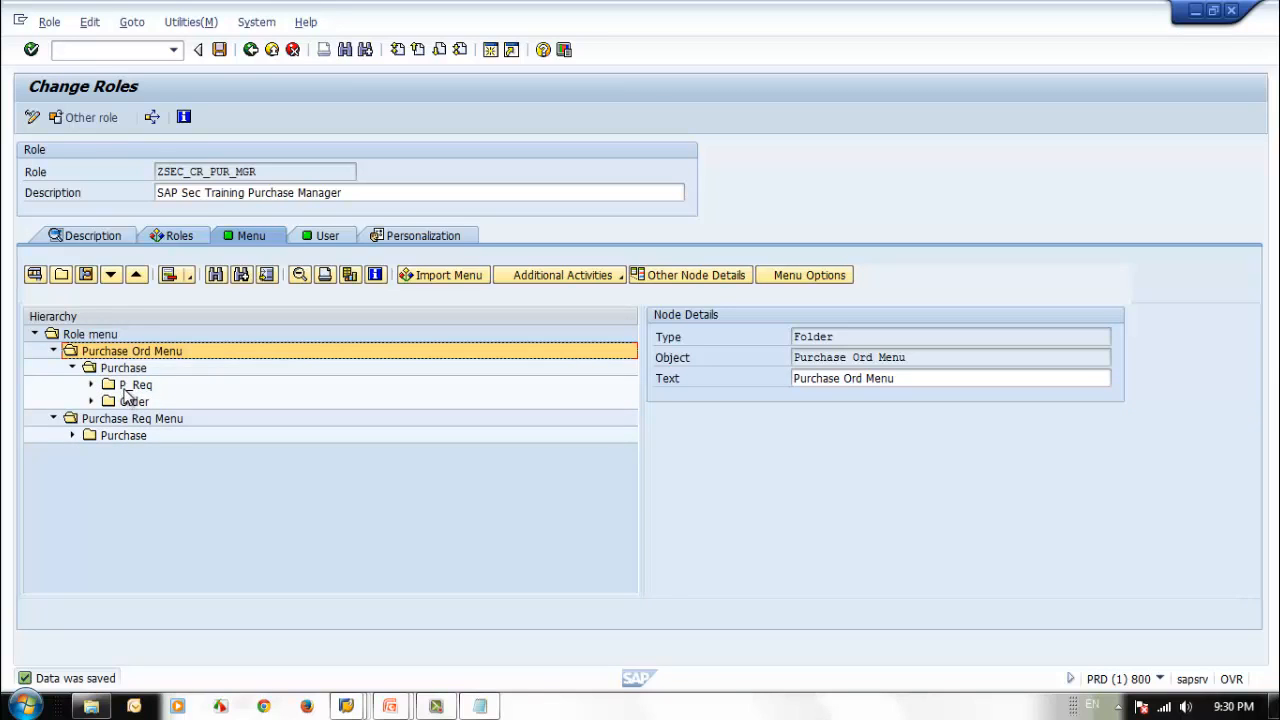
pyautogui.click(127, 388)
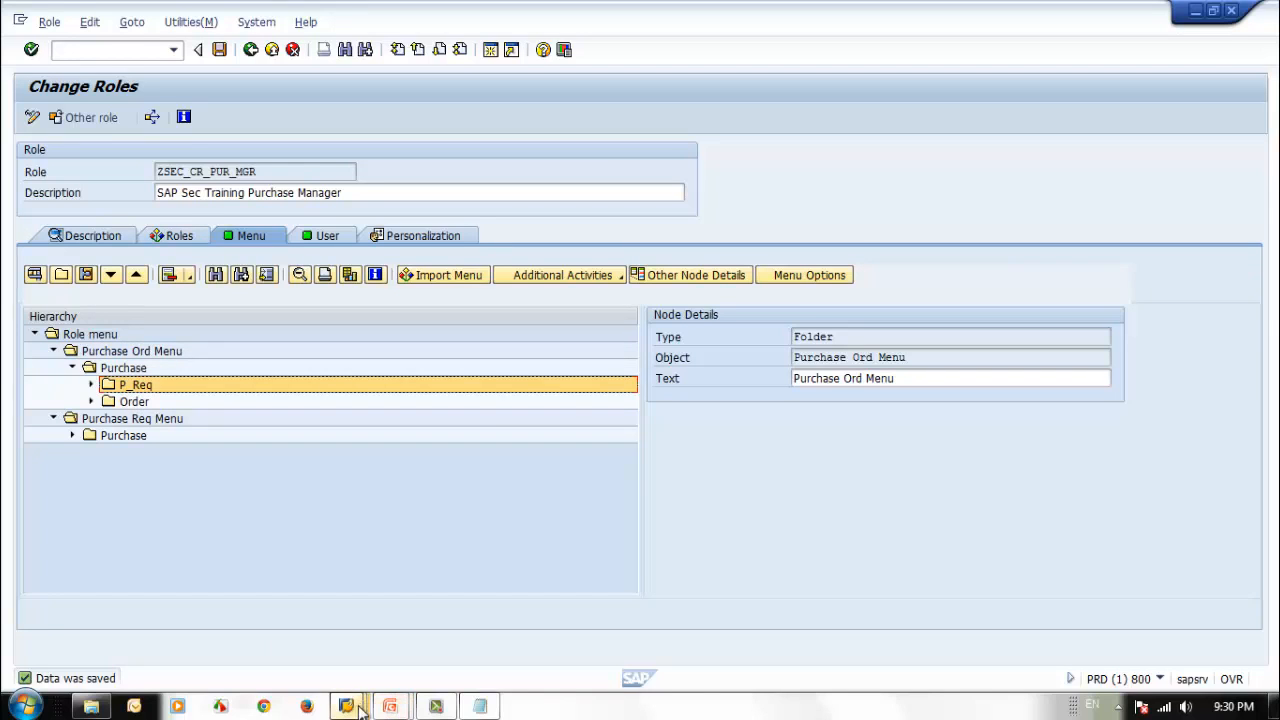
# Switch to the test user's session and restart SAP Easy Access to reload the changed user menu.
pyautogui.moveTo(358, 708)
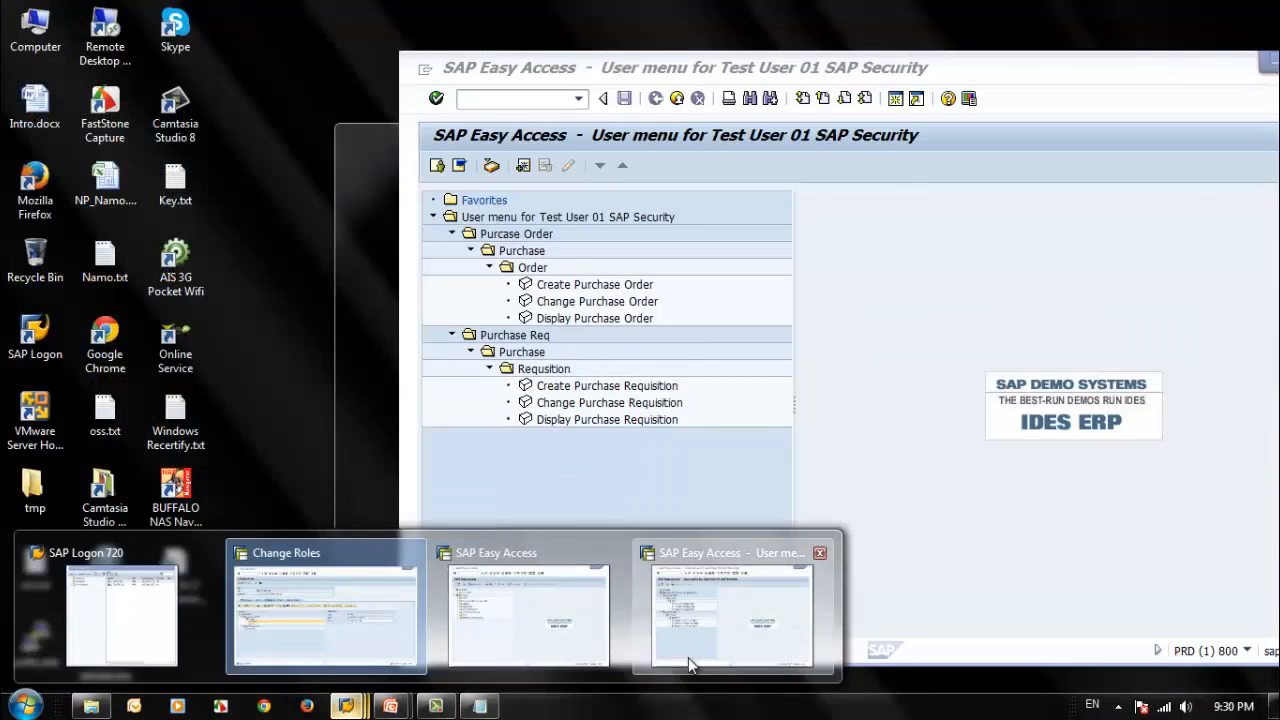
pyautogui.click(689, 655)
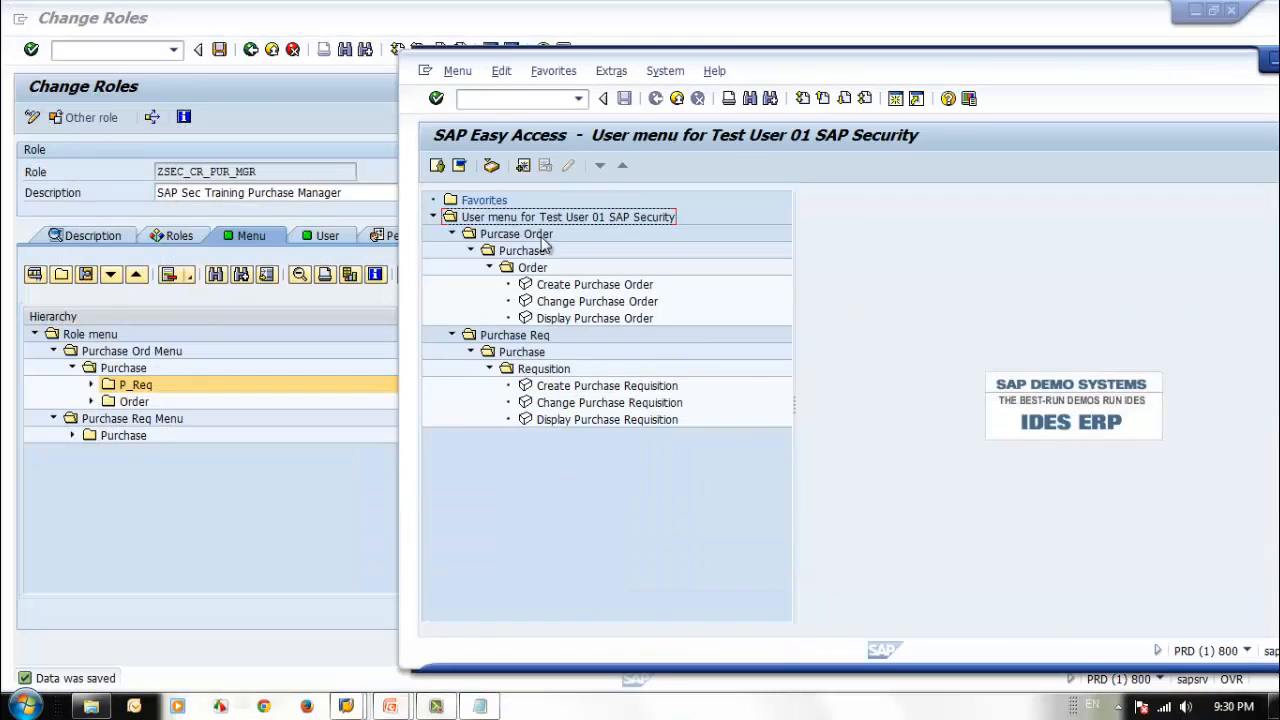
pyautogui.click(496, 97)
pyautogui.write('/n')
pyautogui.press('Return')
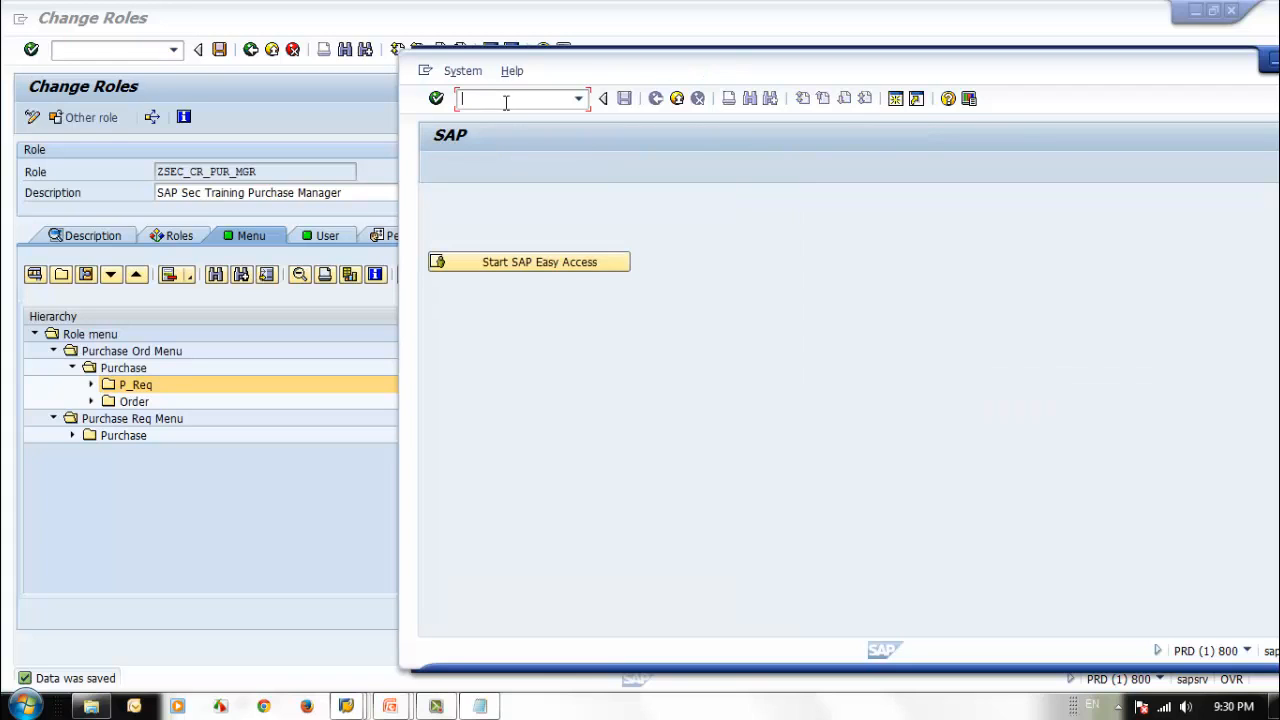
pyautogui.click(540, 266)
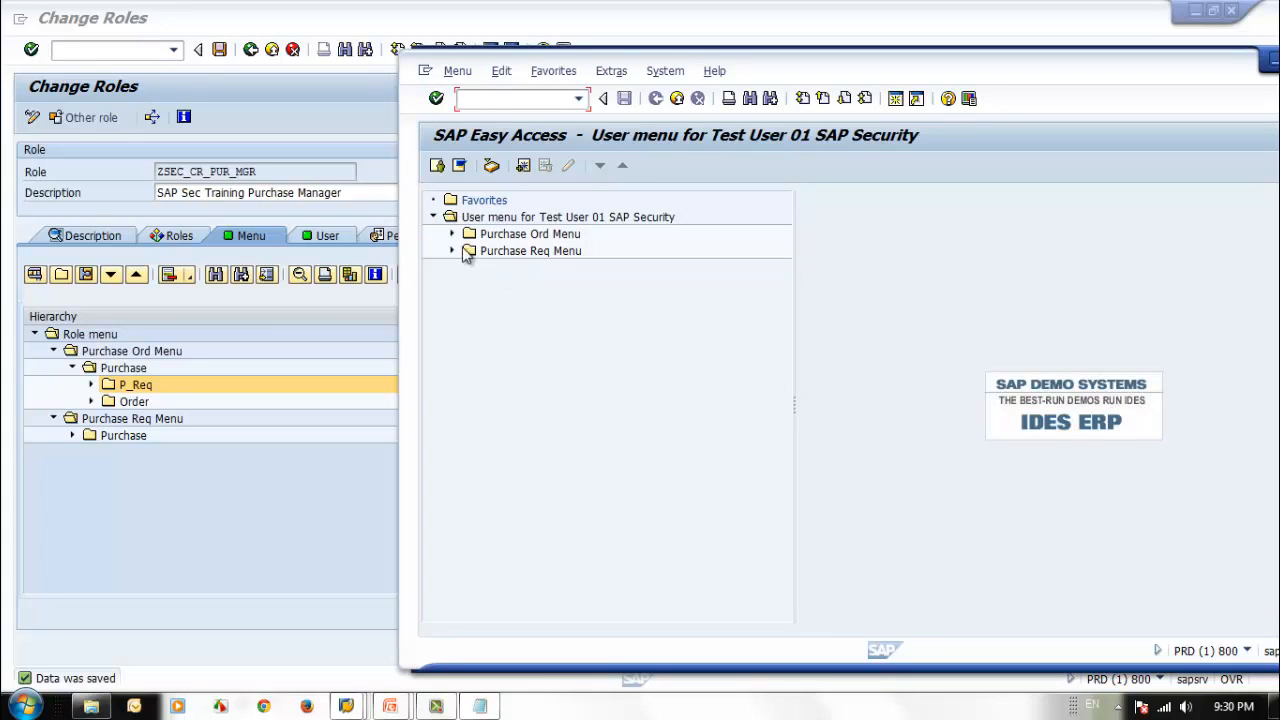
# Expand Purchase Ord Menu to check the transactions in its P_Req and Order folders, and log off the test user.
pyautogui.click(451, 234)
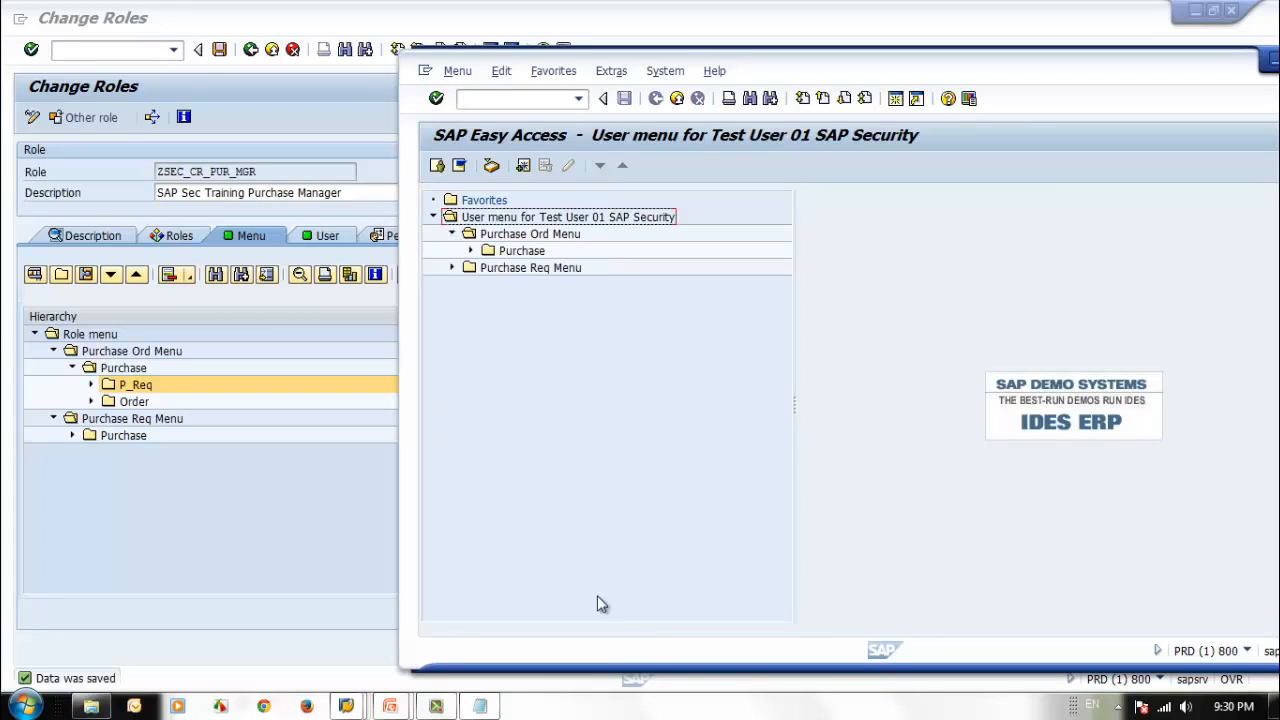
pyautogui.click(470, 251)
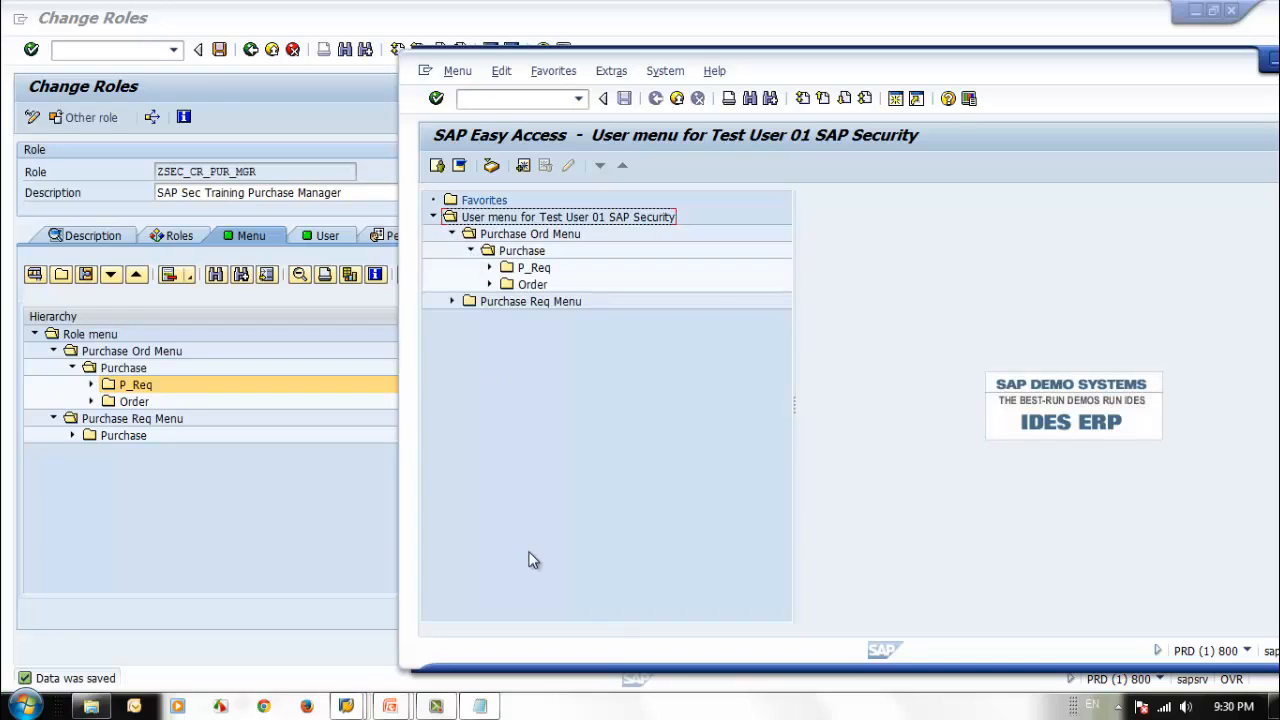
pyautogui.click(489, 268)
pyautogui.click(489, 301)
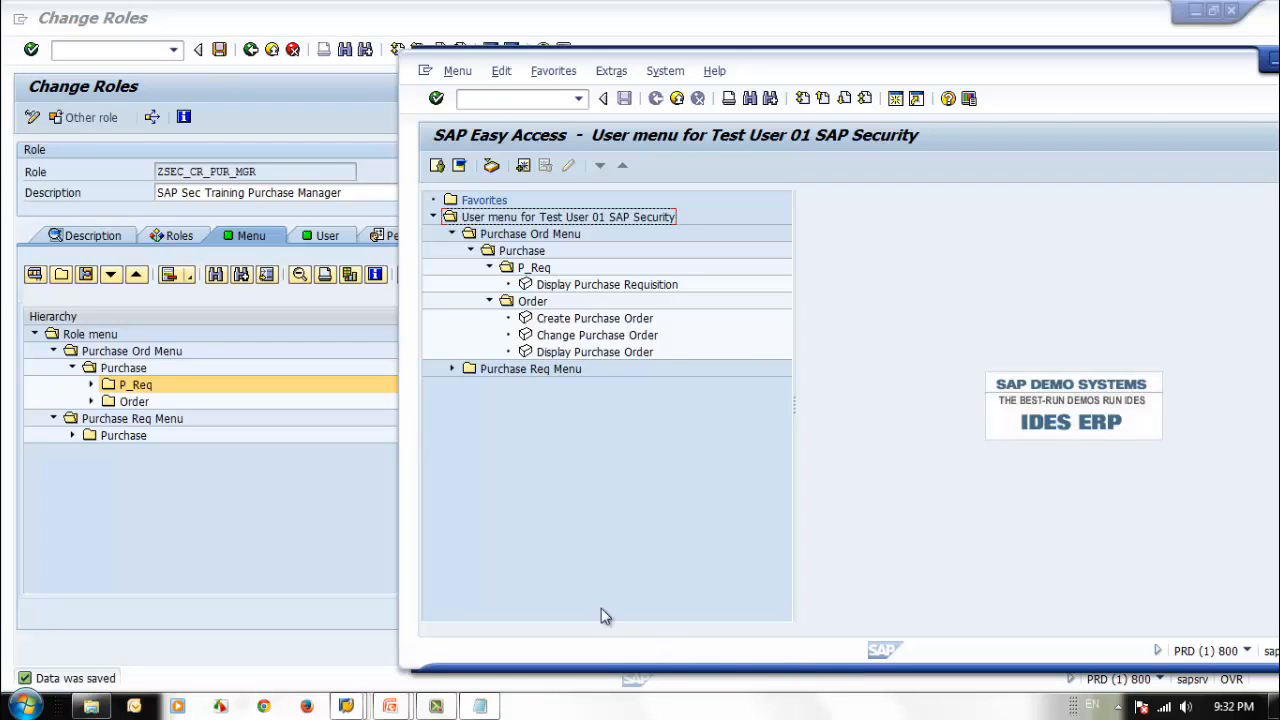
pyautogui.click(677, 98)
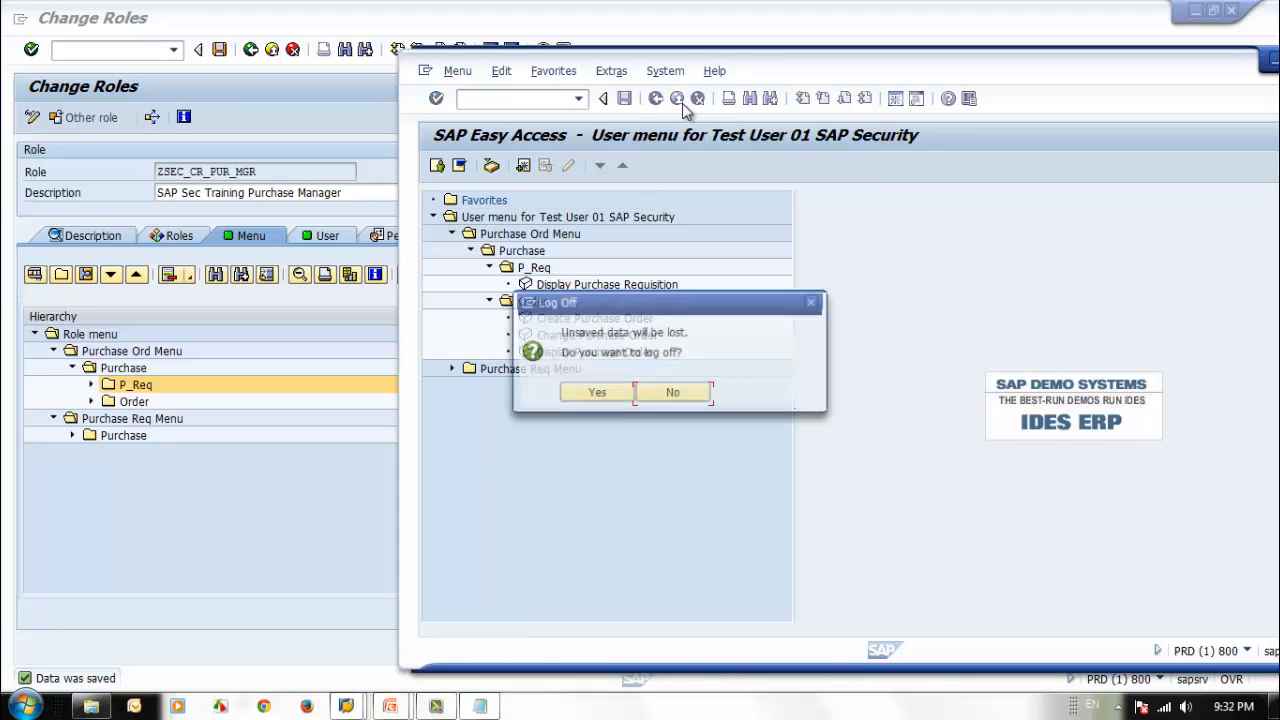
pyautogui.click(594, 394)
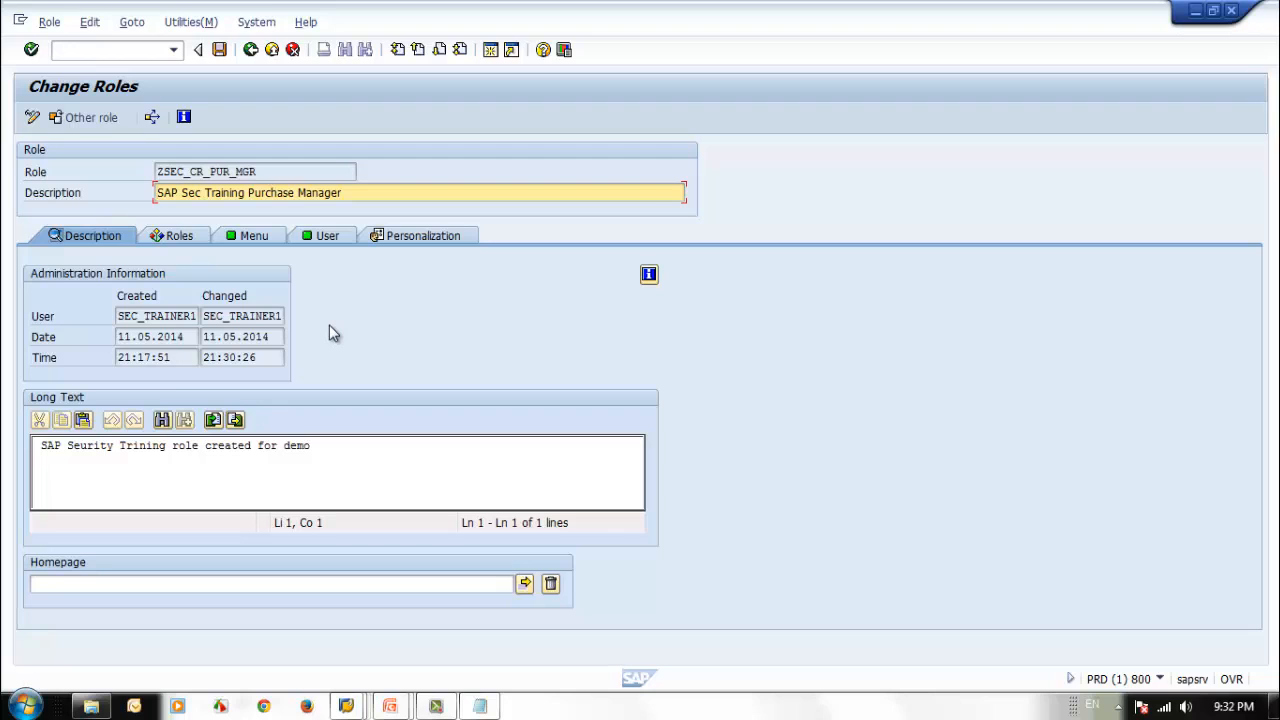
# Display the overview of change documents for composite role ZSEC_CR_PUR_MGR.
pyautogui.click(189, 28)
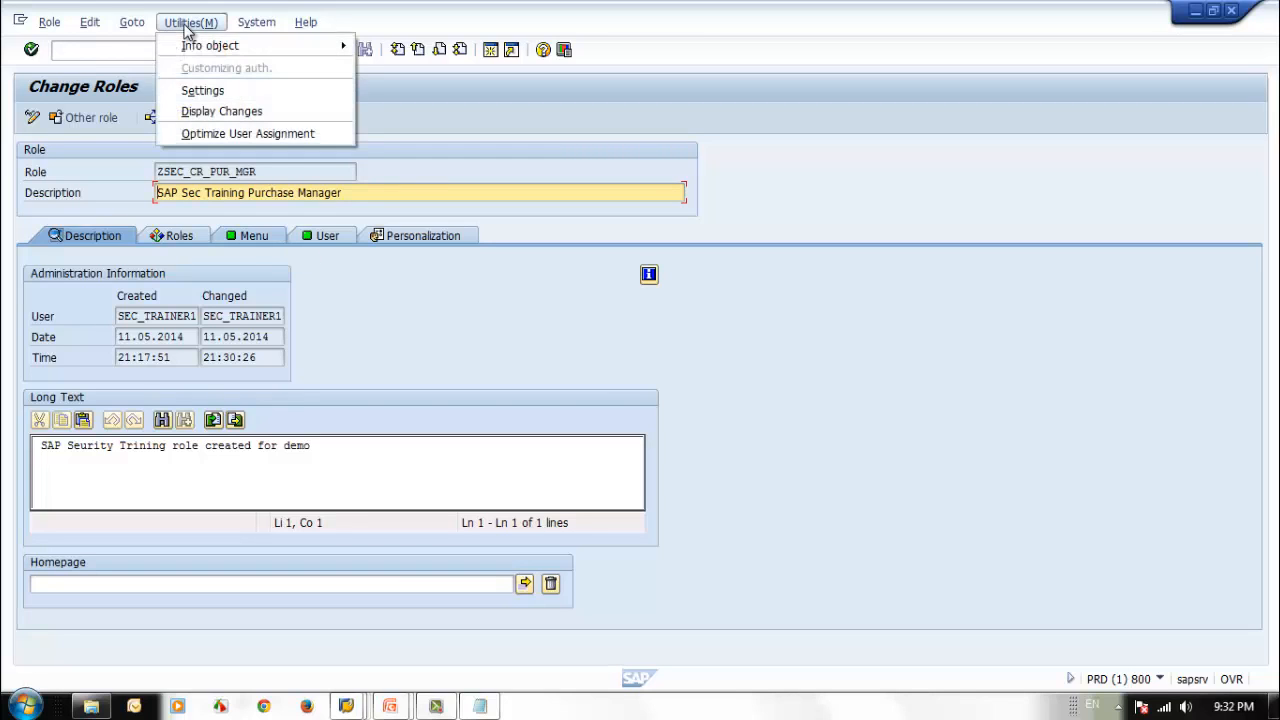
pyautogui.click(222, 113)
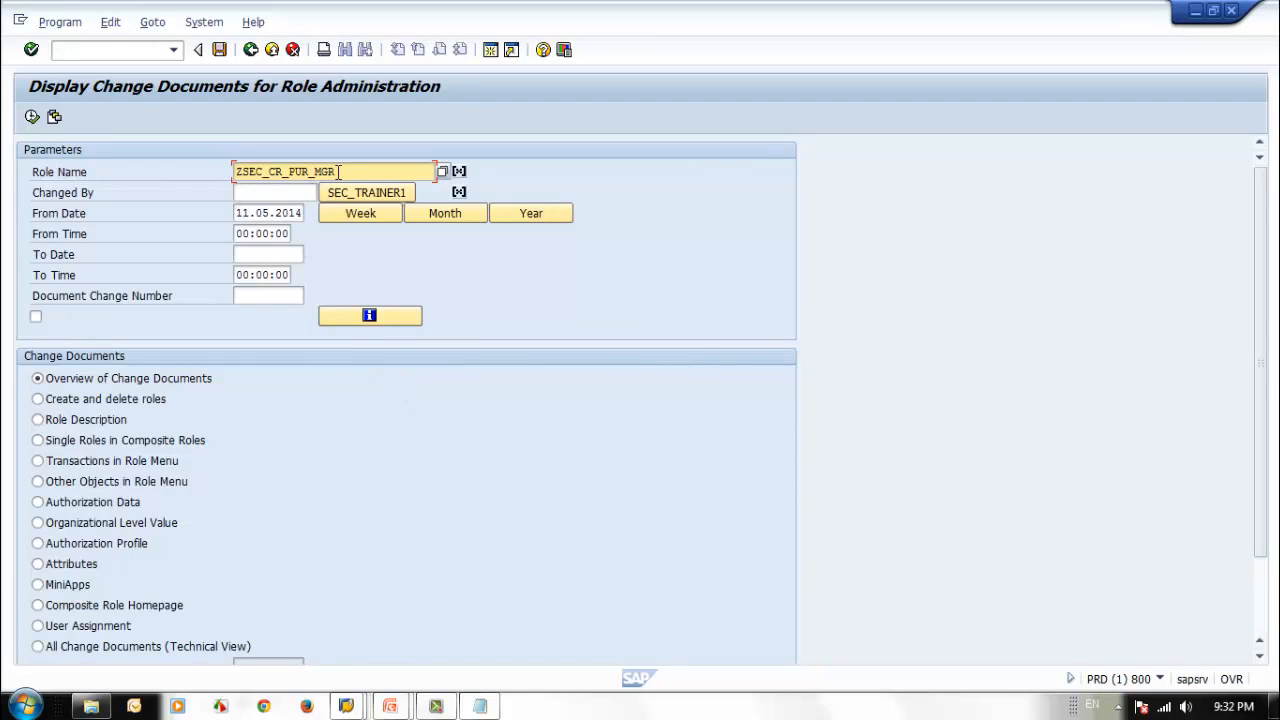
pyautogui.click(33, 117)
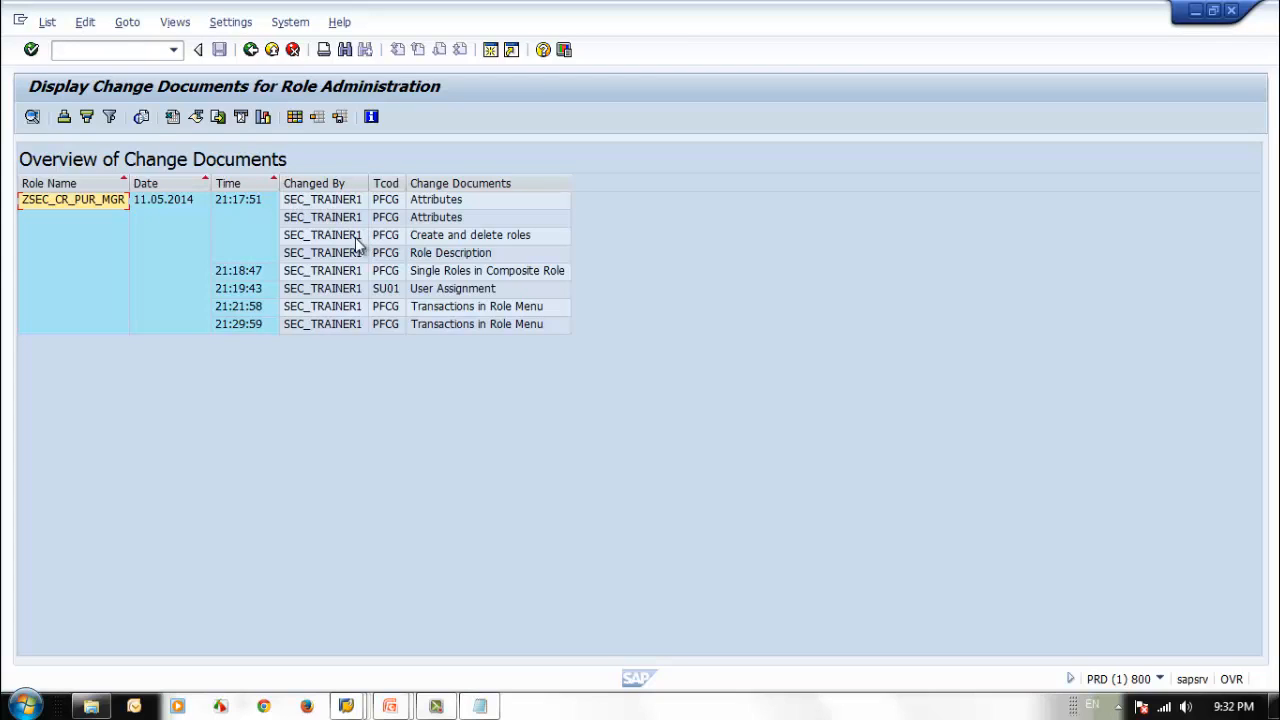
# Examine the overview's change entries, including the details of the Single Roles in Composite Role change, and return to the selection screen.
pyautogui.click(460, 238)
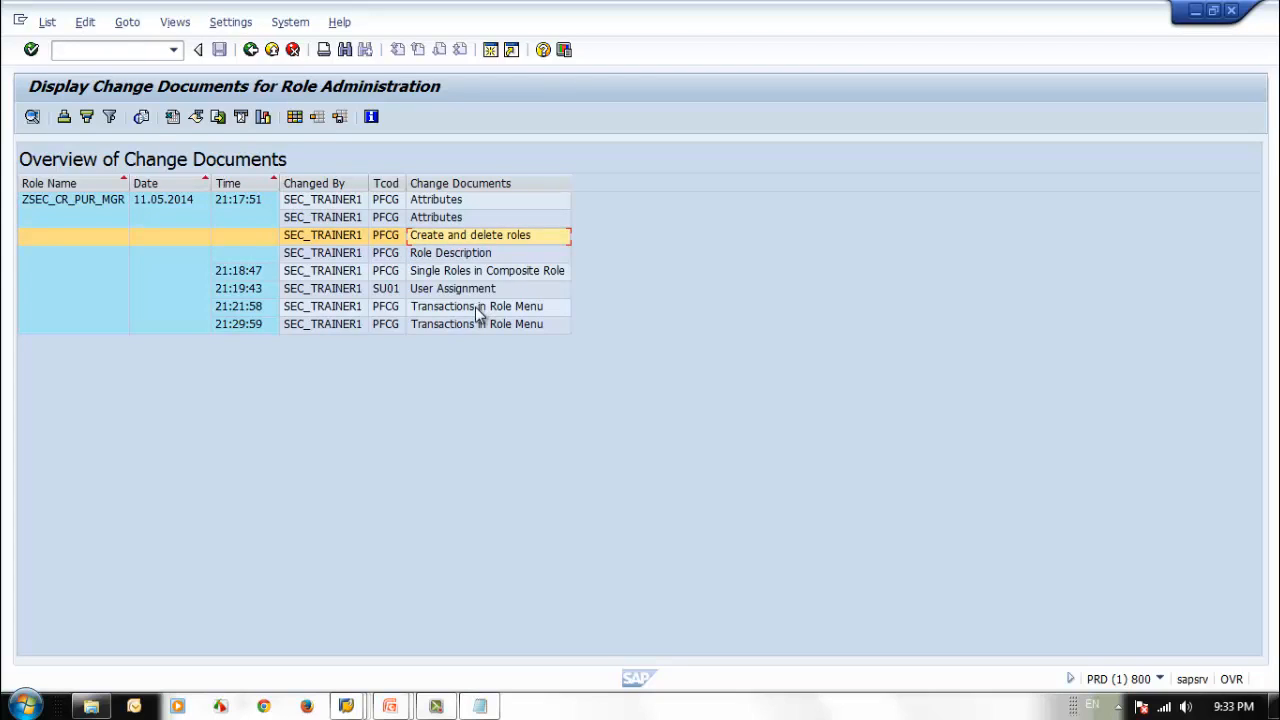
pyautogui.click(464, 254)
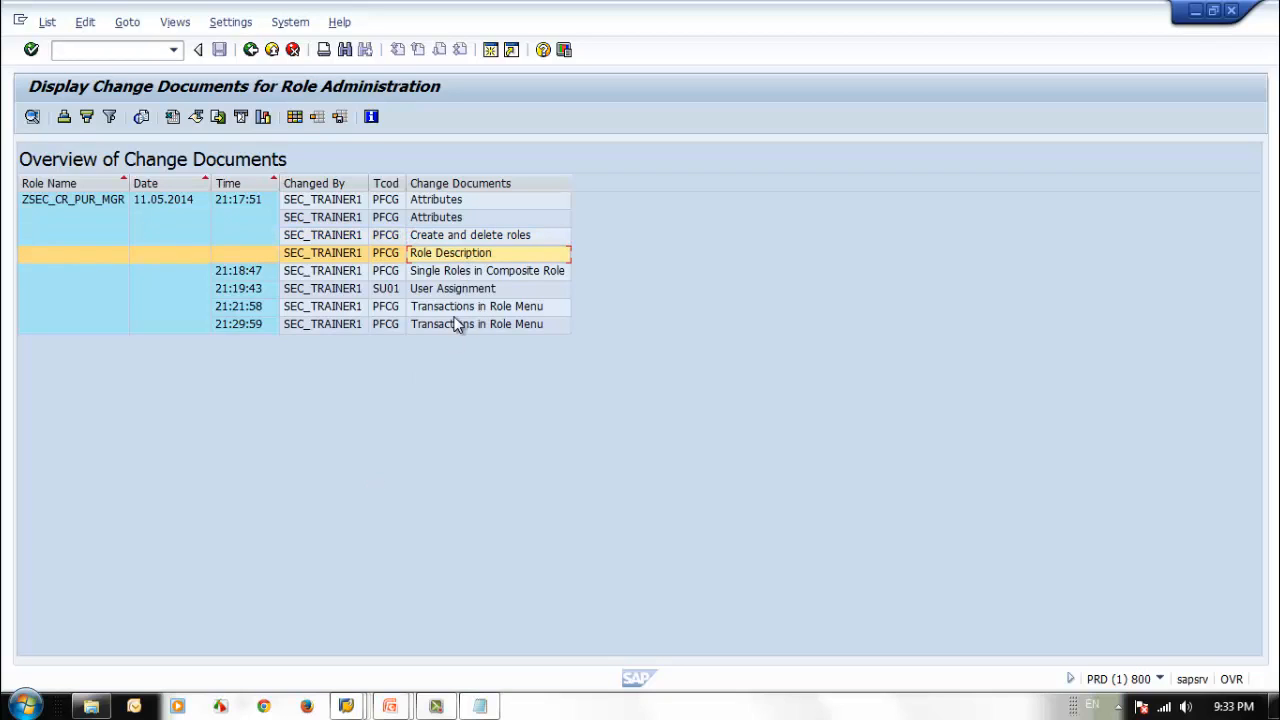
pyautogui.click(460, 273)
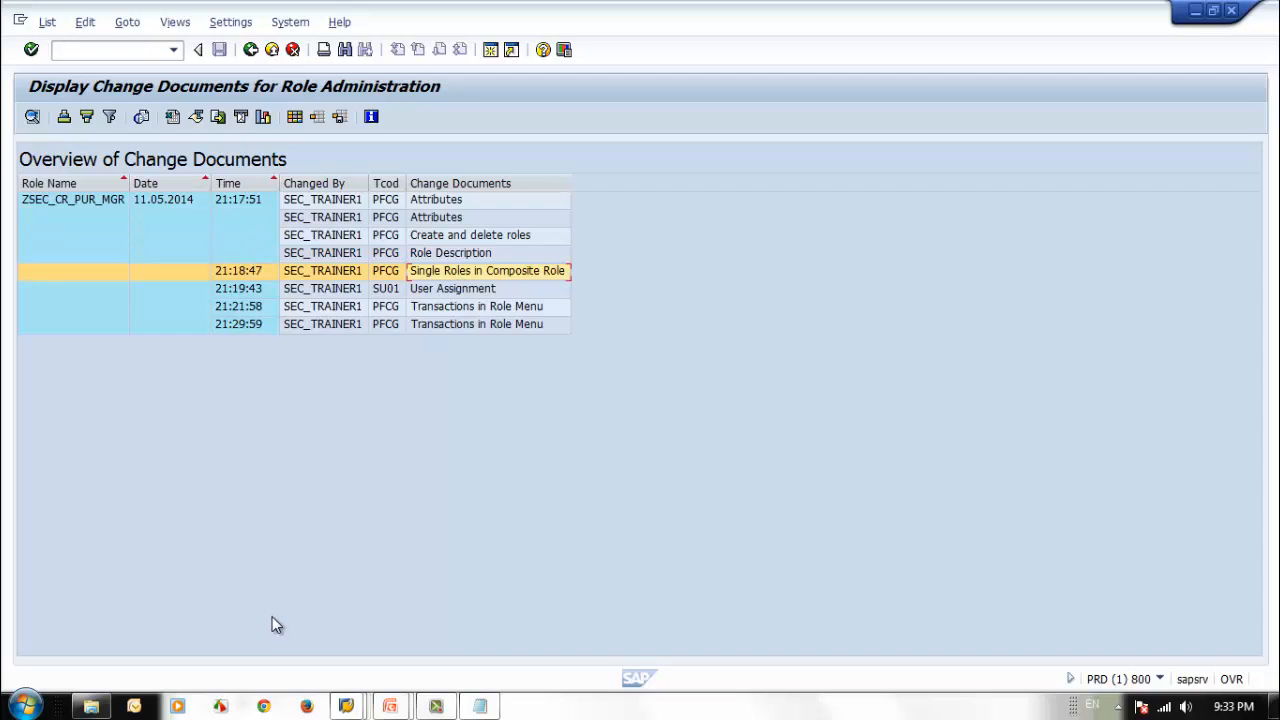
pyautogui.click(320, 272)
pyautogui.doubleClick(320, 275)
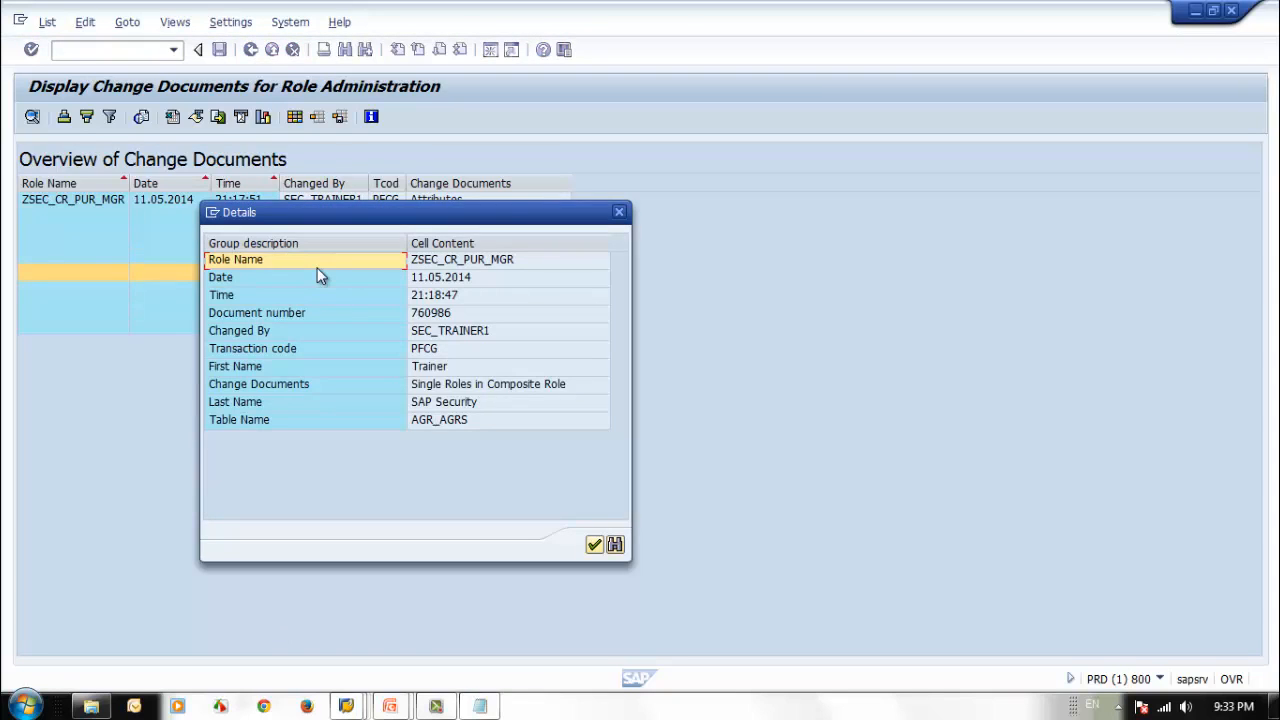
pyautogui.click(619, 214)
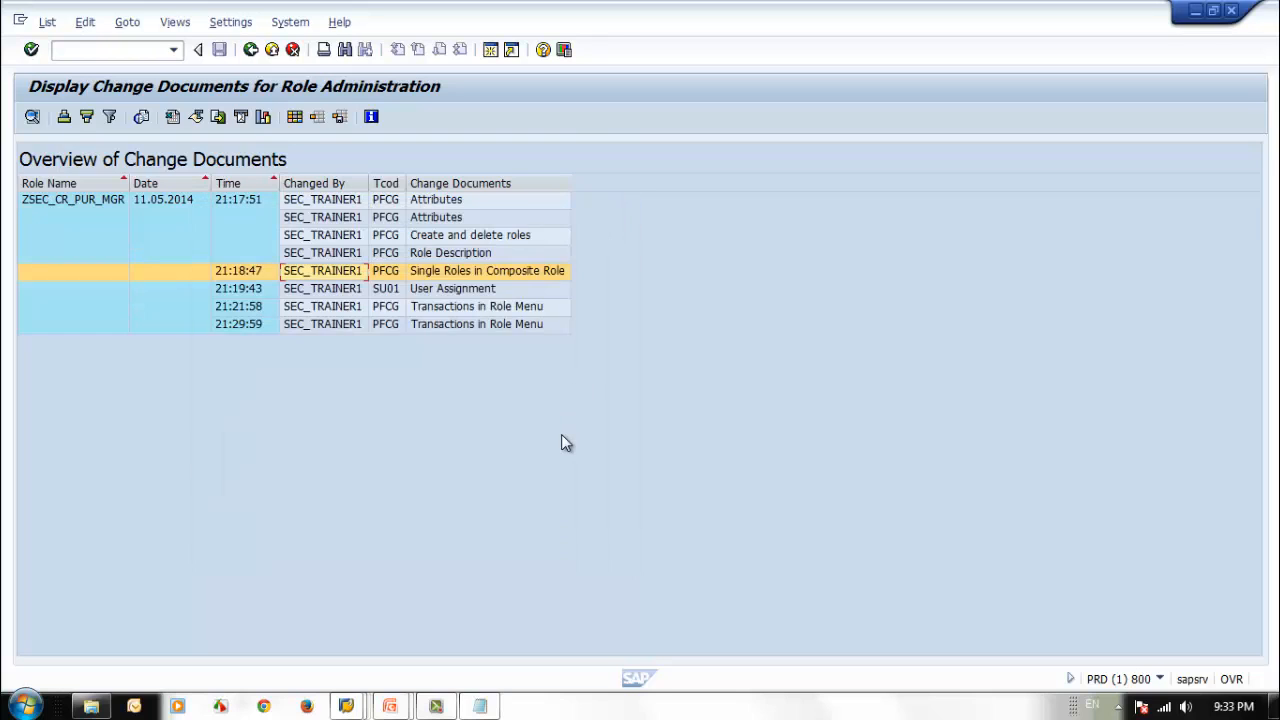
pyautogui.click(447, 291)
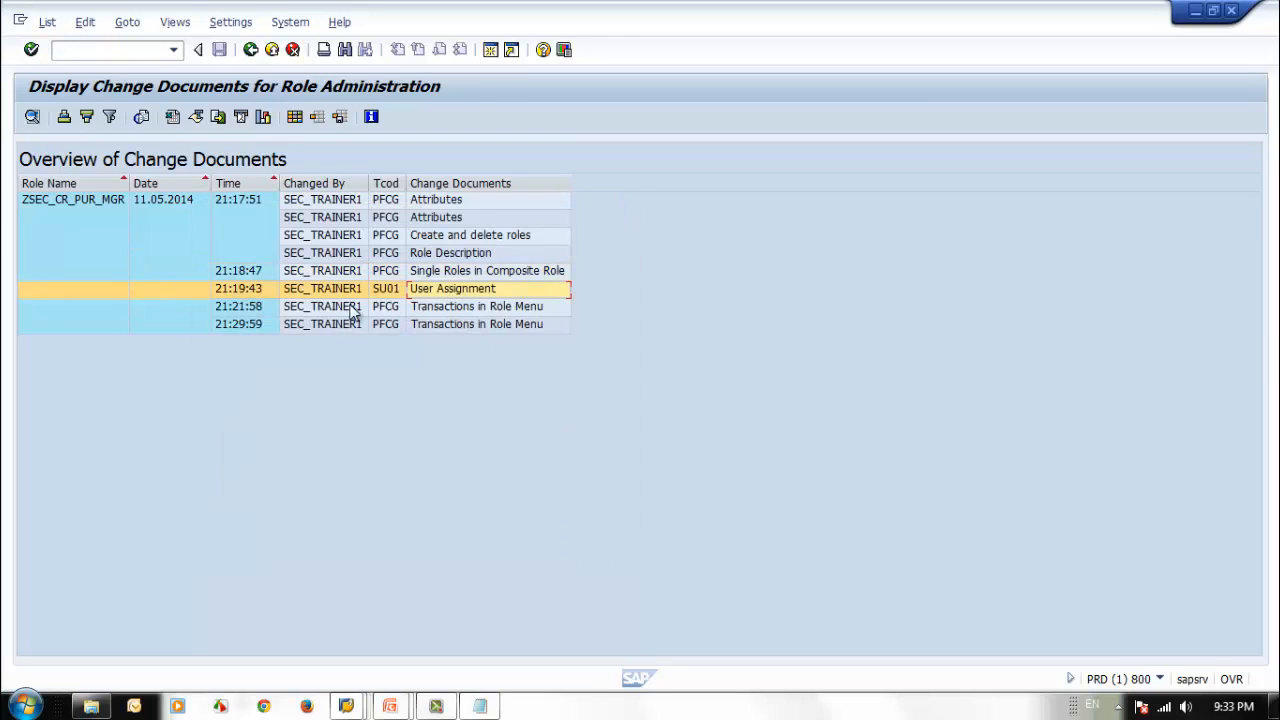
pyautogui.click(320, 292)
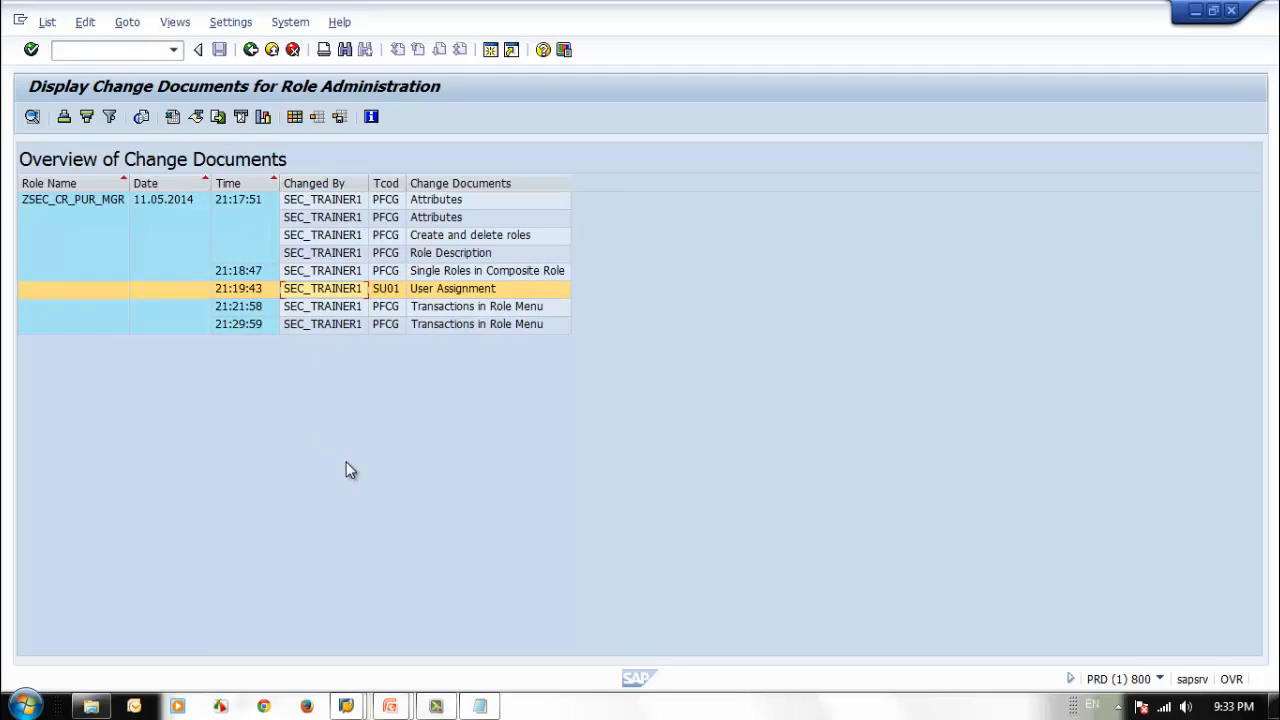
pyautogui.click(455, 307)
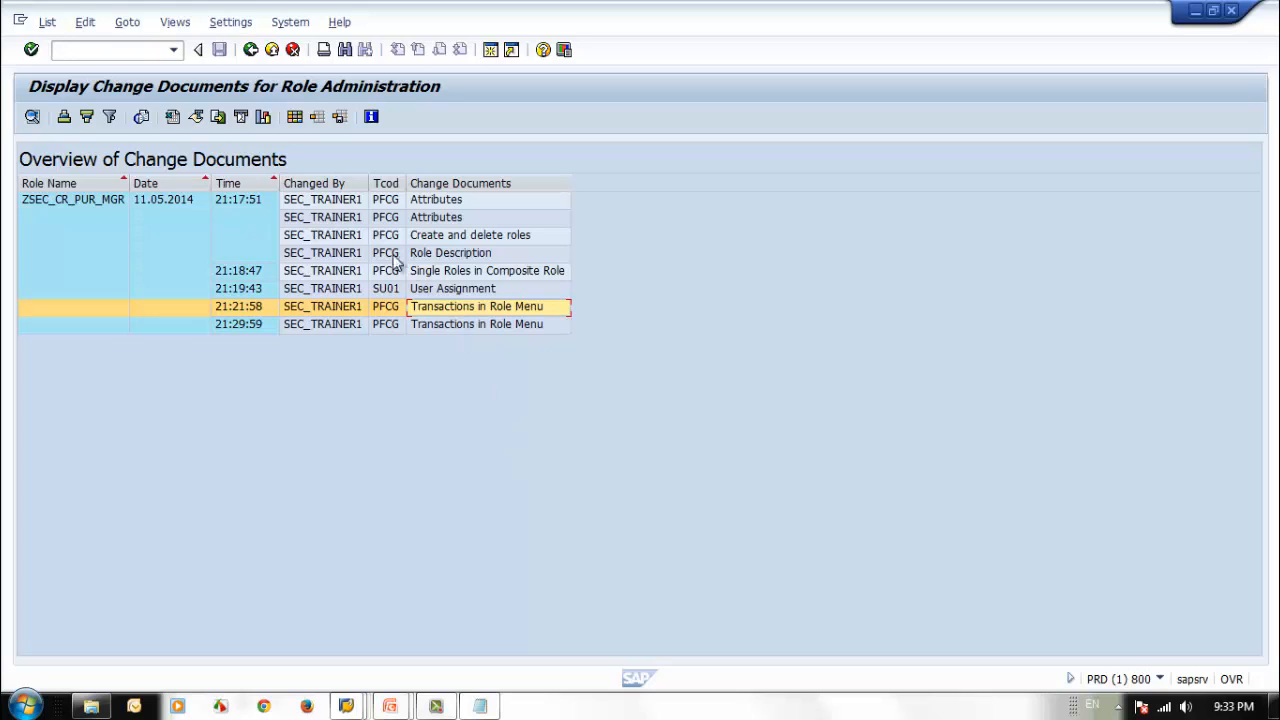
pyautogui.click(266, 53)
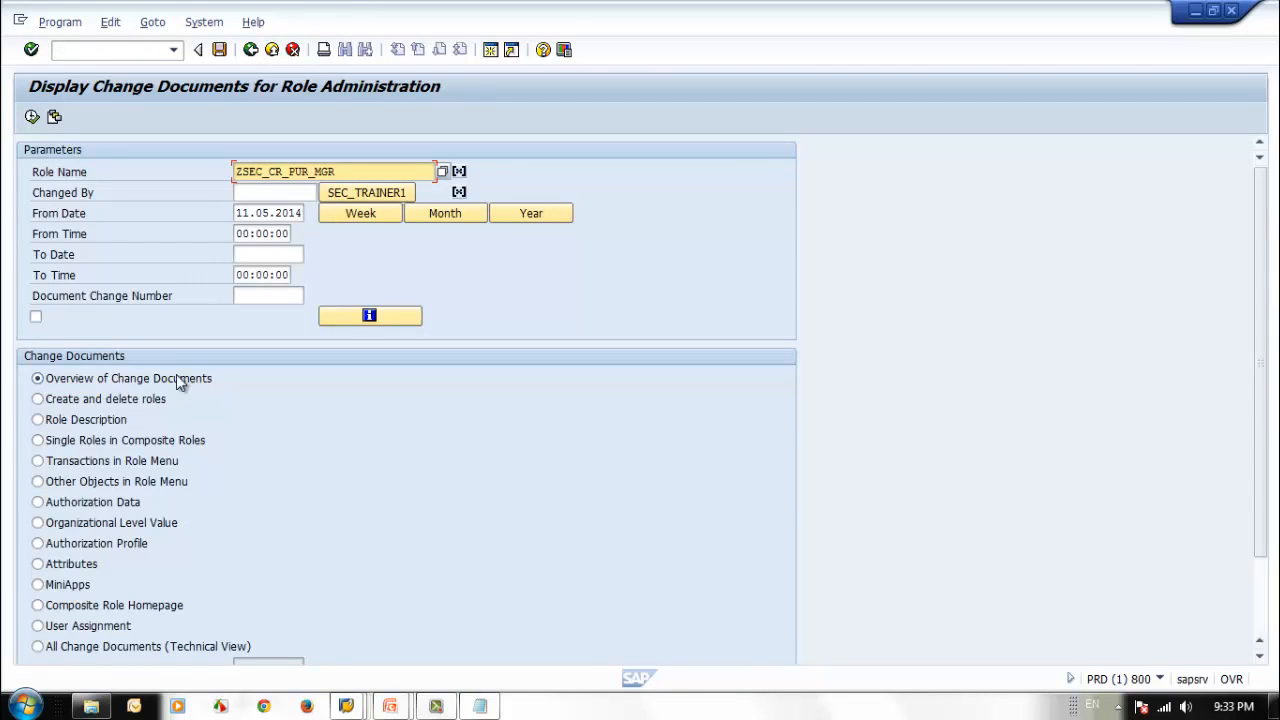
# Run the Create and delete roles change report for ZSEC_CR_PUR_MGR, check its new value, and return to the role.
pyautogui.click(38, 399)
pyautogui.click(32, 116)
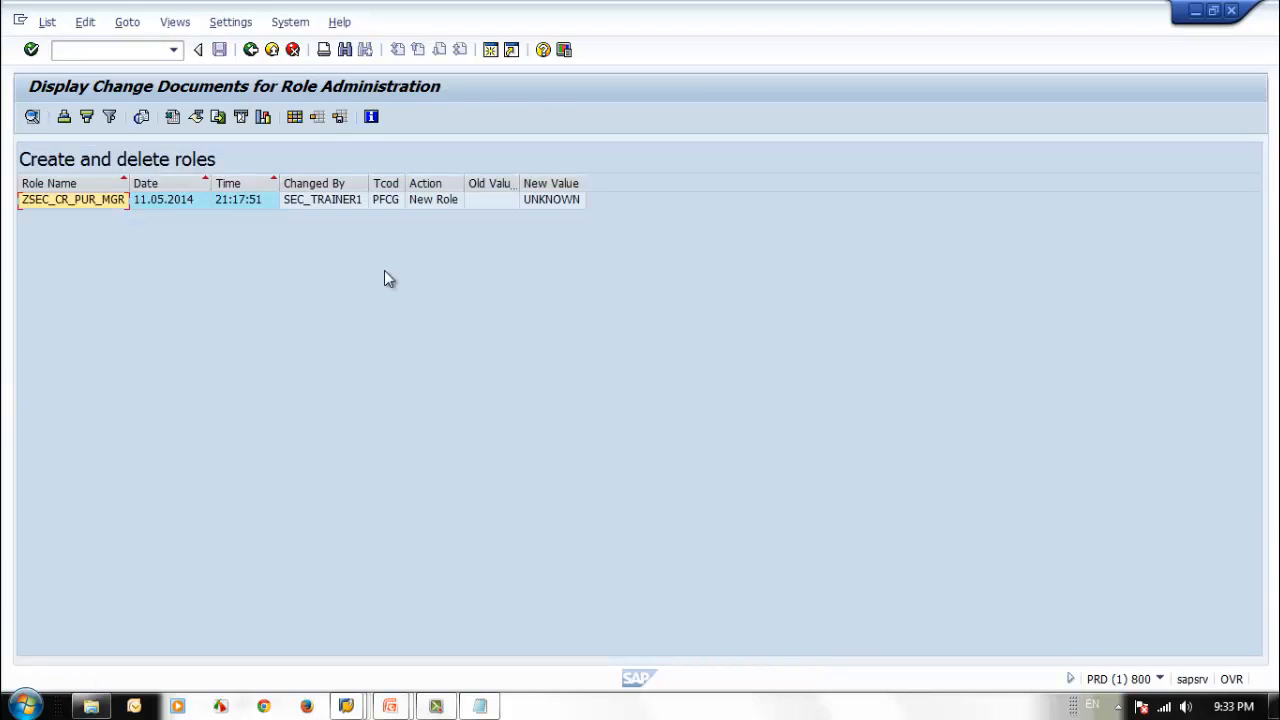
pyautogui.click(547, 201)
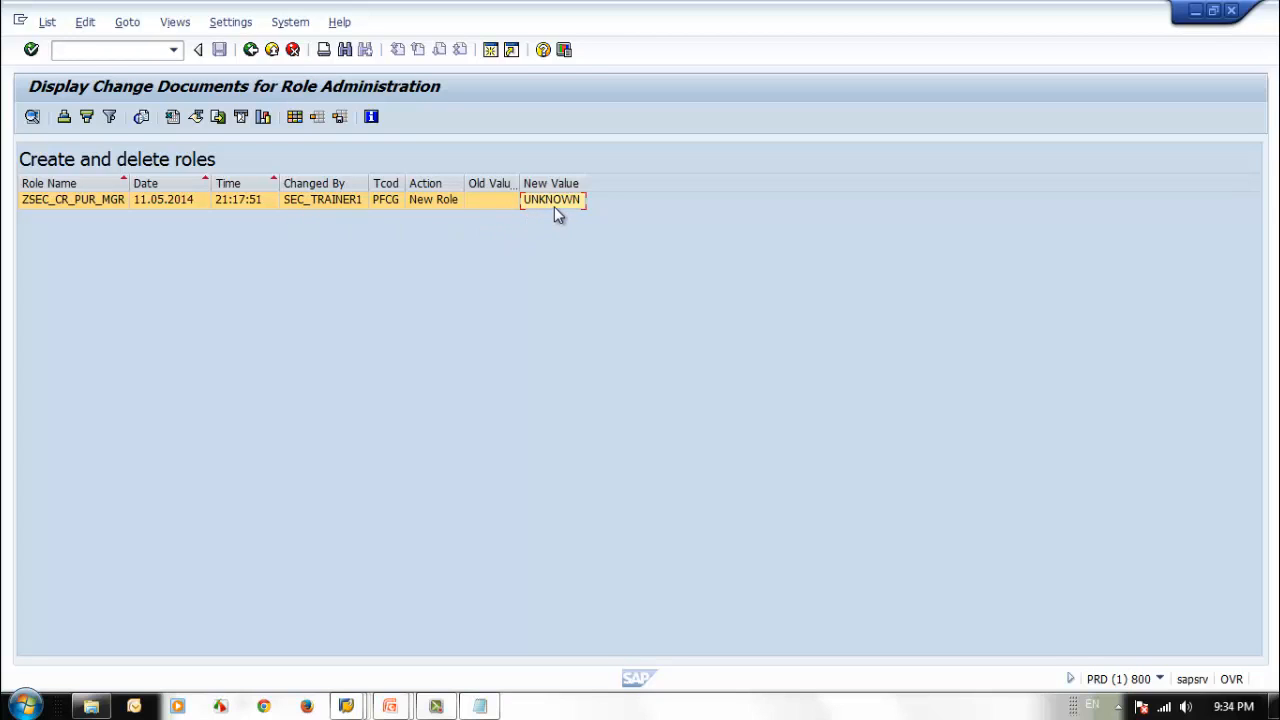
pyautogui.click(250, 49)
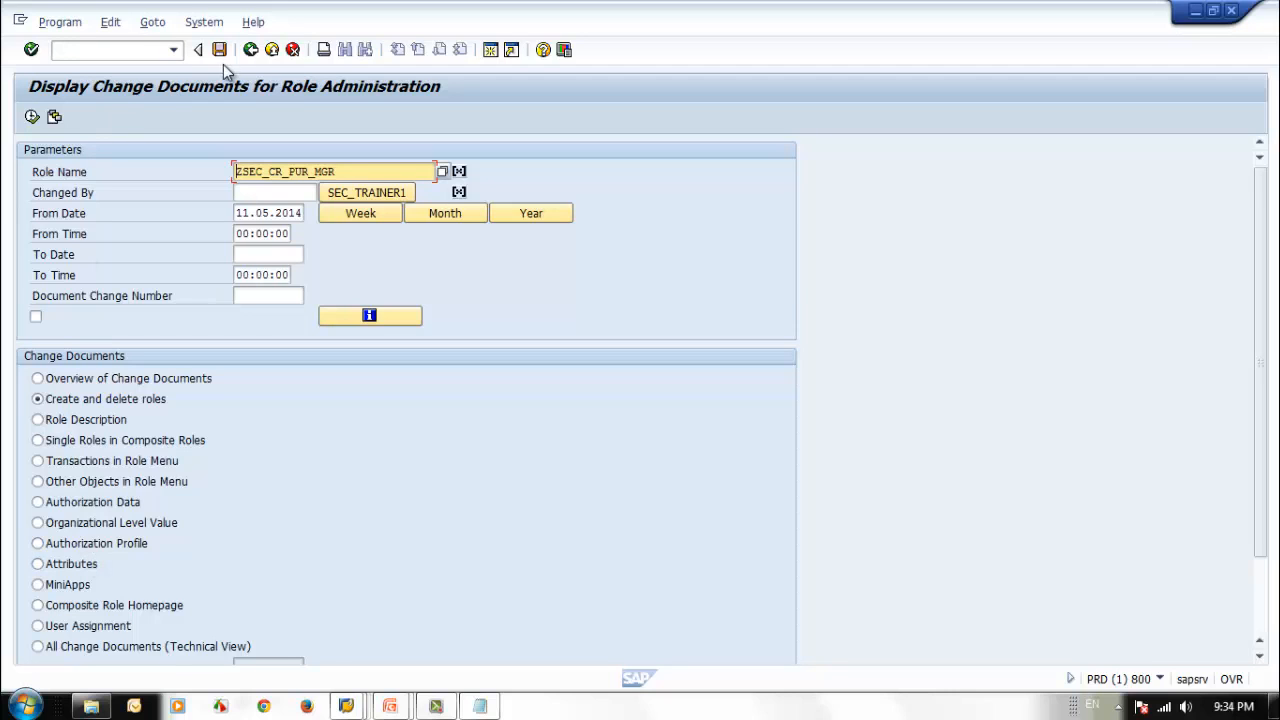
pyautogui.click(252, 52)
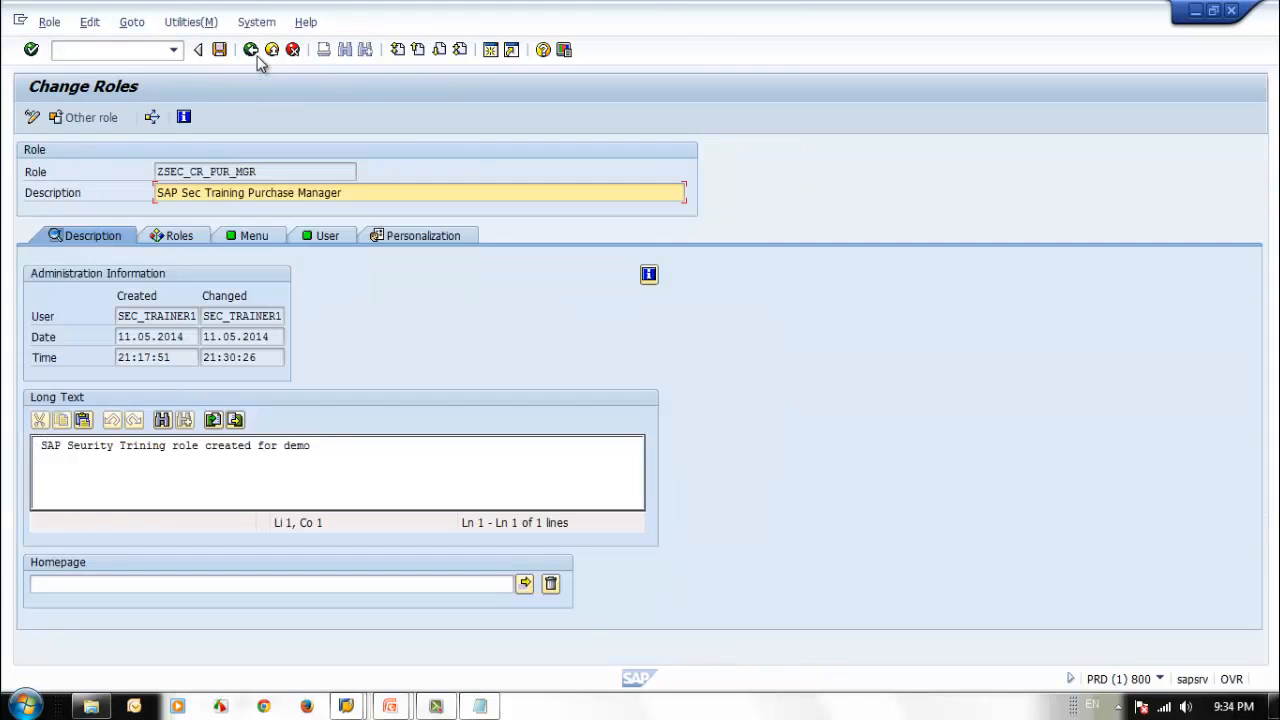
# Reopen composite role ZSEC_CR_PUR_MGR in display mode and open its assigned single role ZSEC_SR_MM_PUR_ORD_01.
pyautogui.click(250, 52)
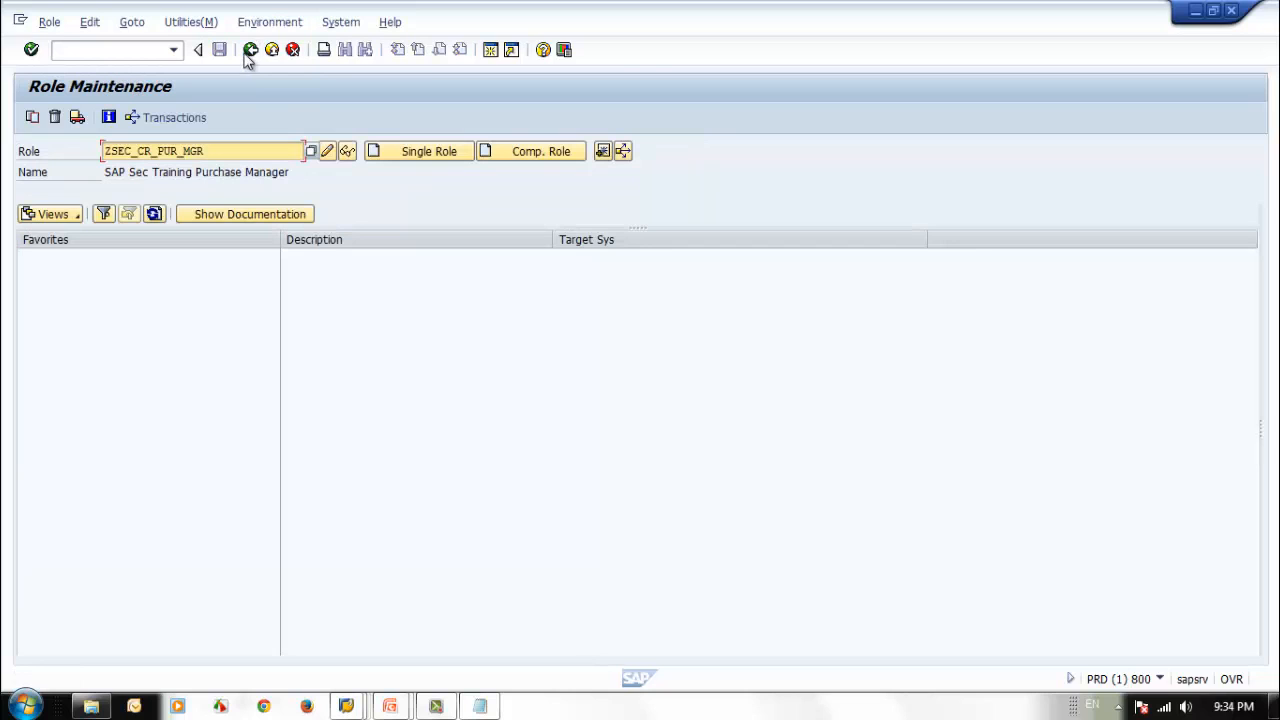
pyautogui.click(348, 152)
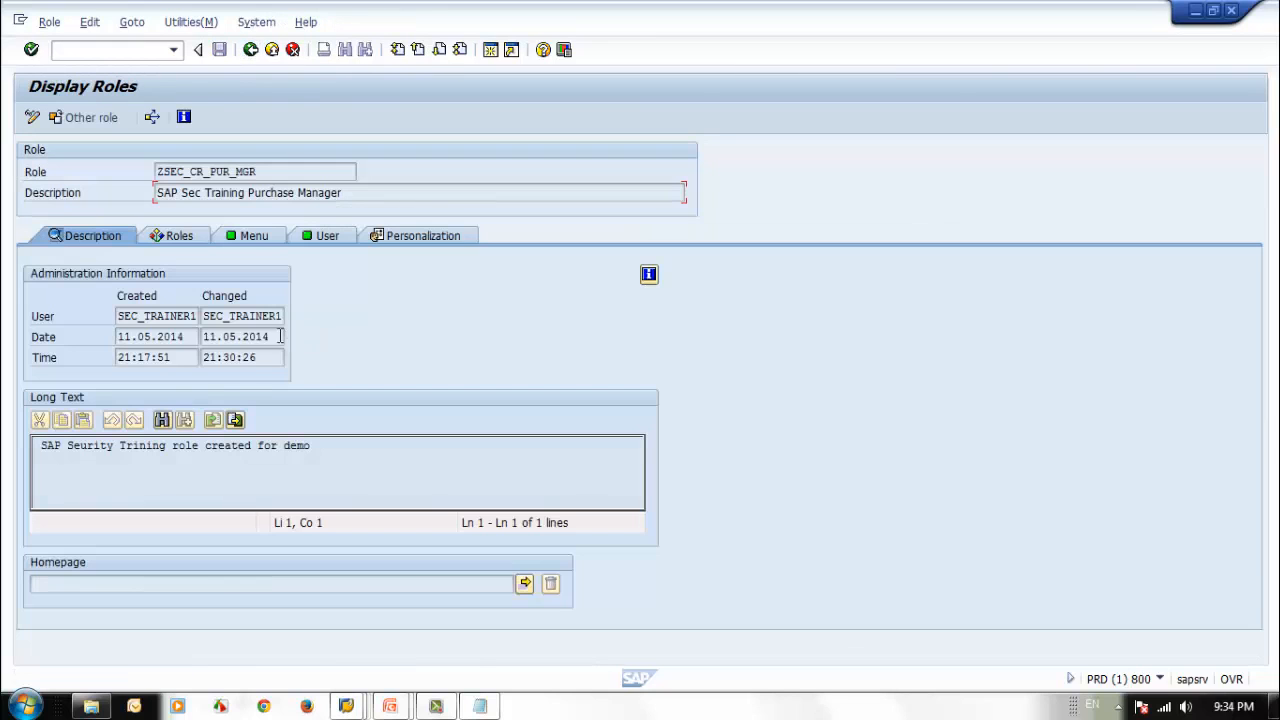
pyautogui.click(170, 237)
pyautogui.doubleClick(139, 337)
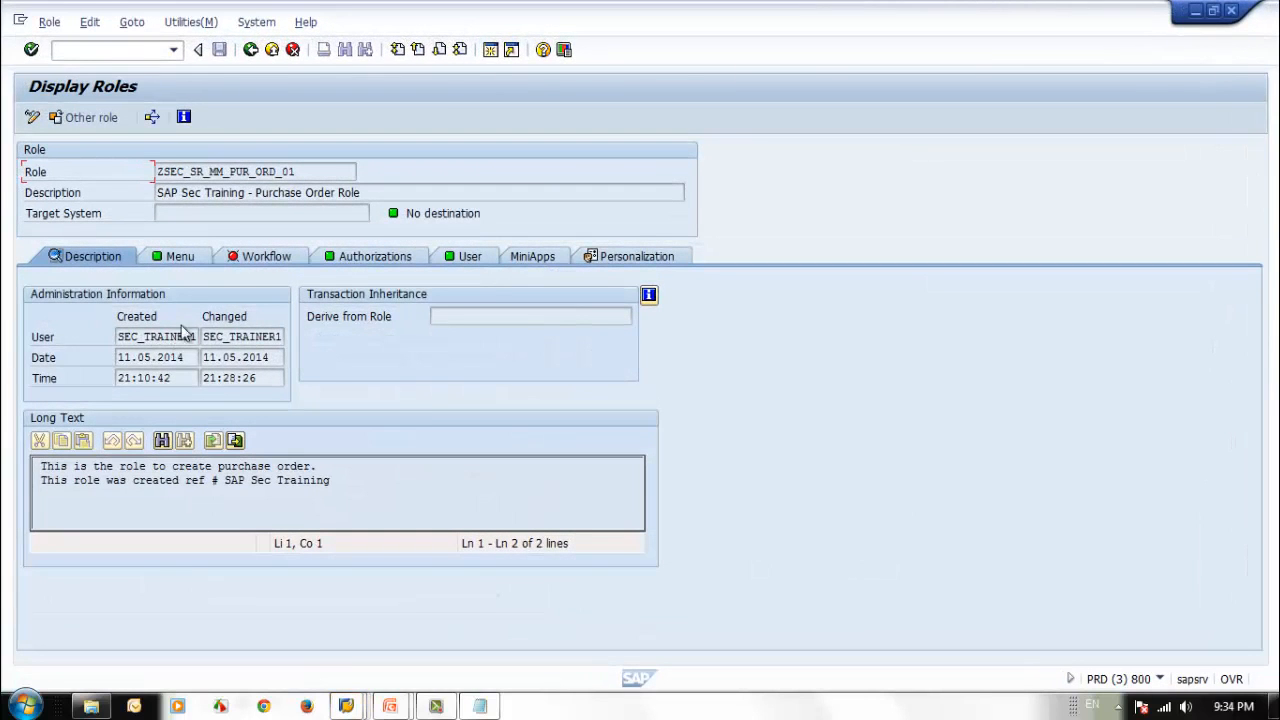
# Run the Authorization Data change report for ZSEC_SR_MM_PUR_ORD_01 with * as the authorization object.
pyautogui.click(186, 23)
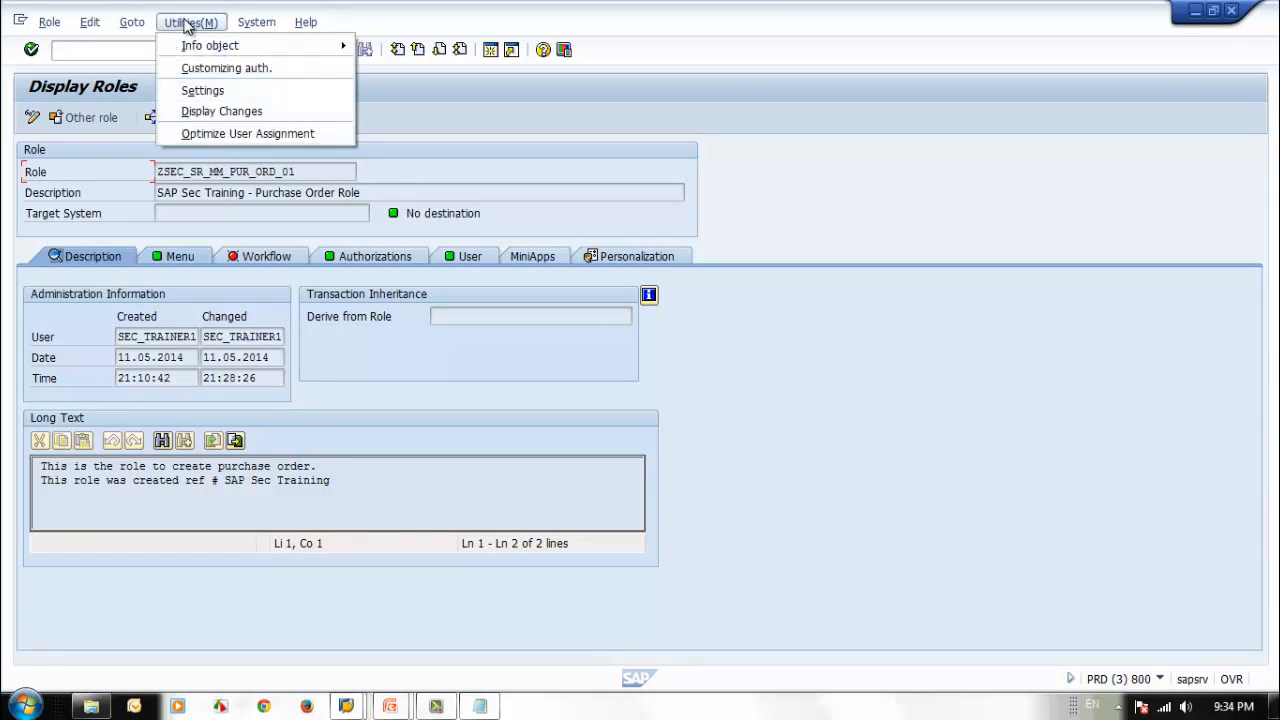
pyautogui.click(276, 119)
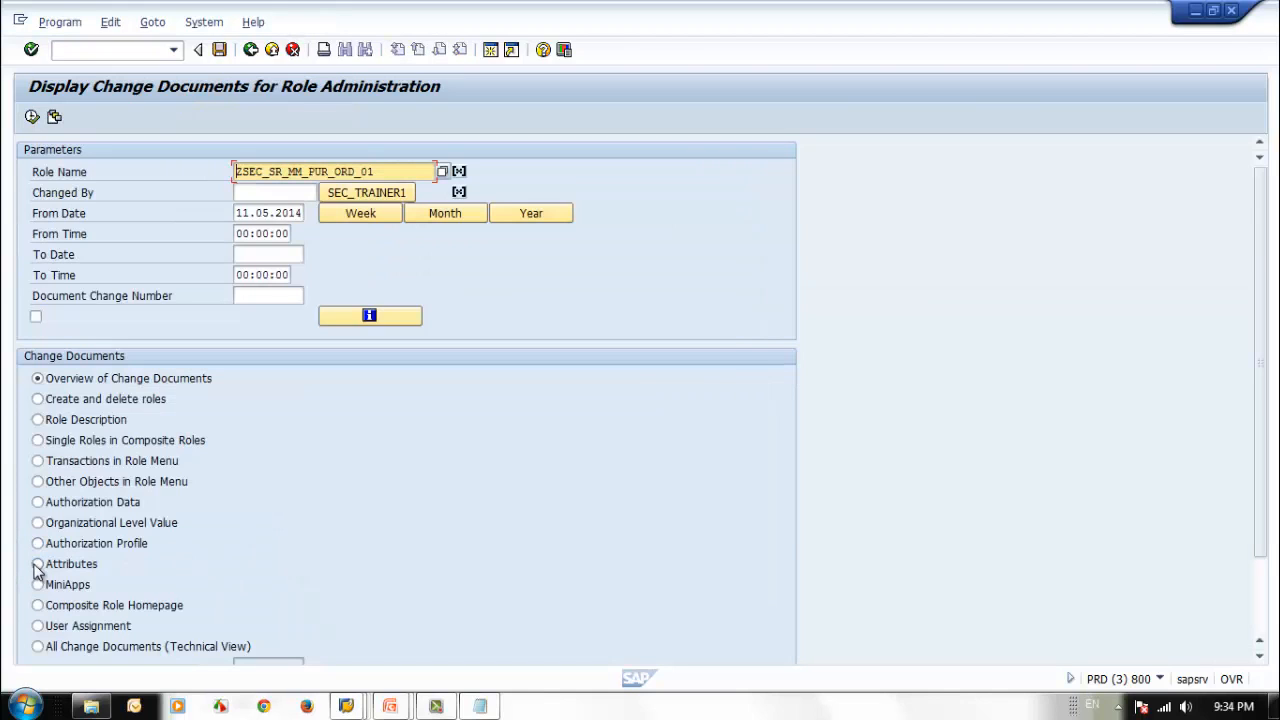
pyautogui.click(37, 502)
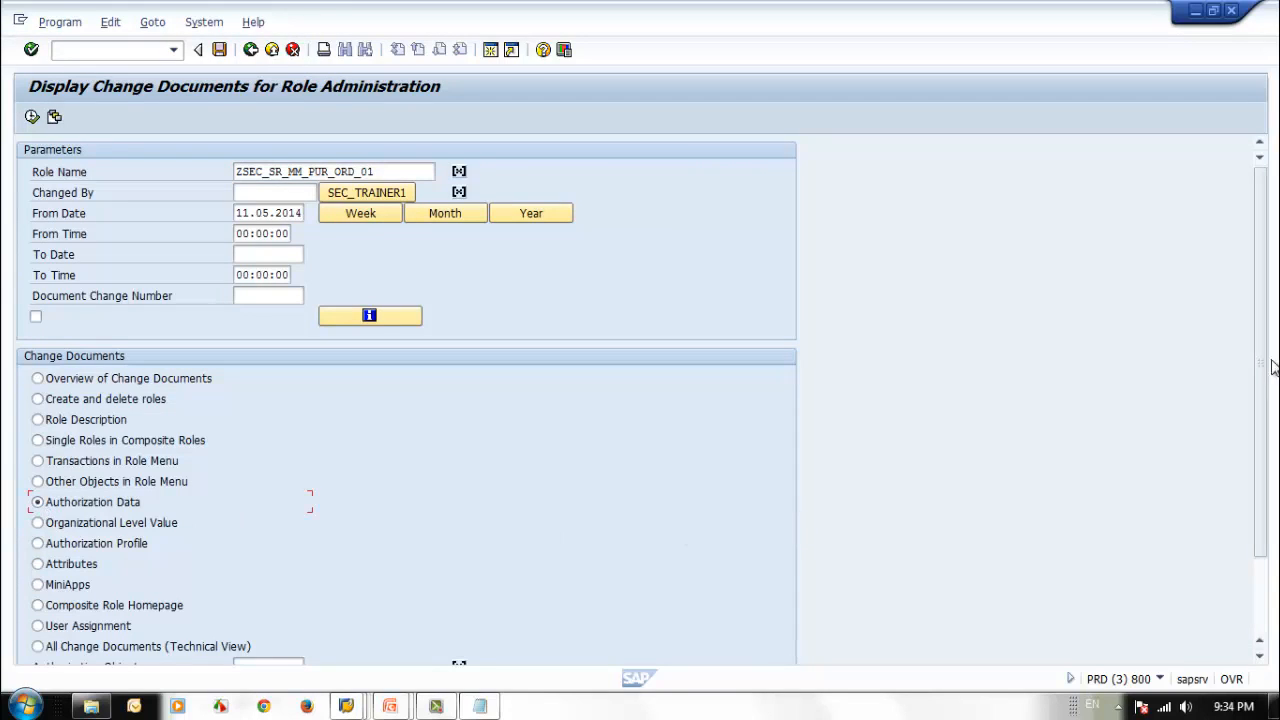
pyautogui.scroll(-3, 1262, 466)
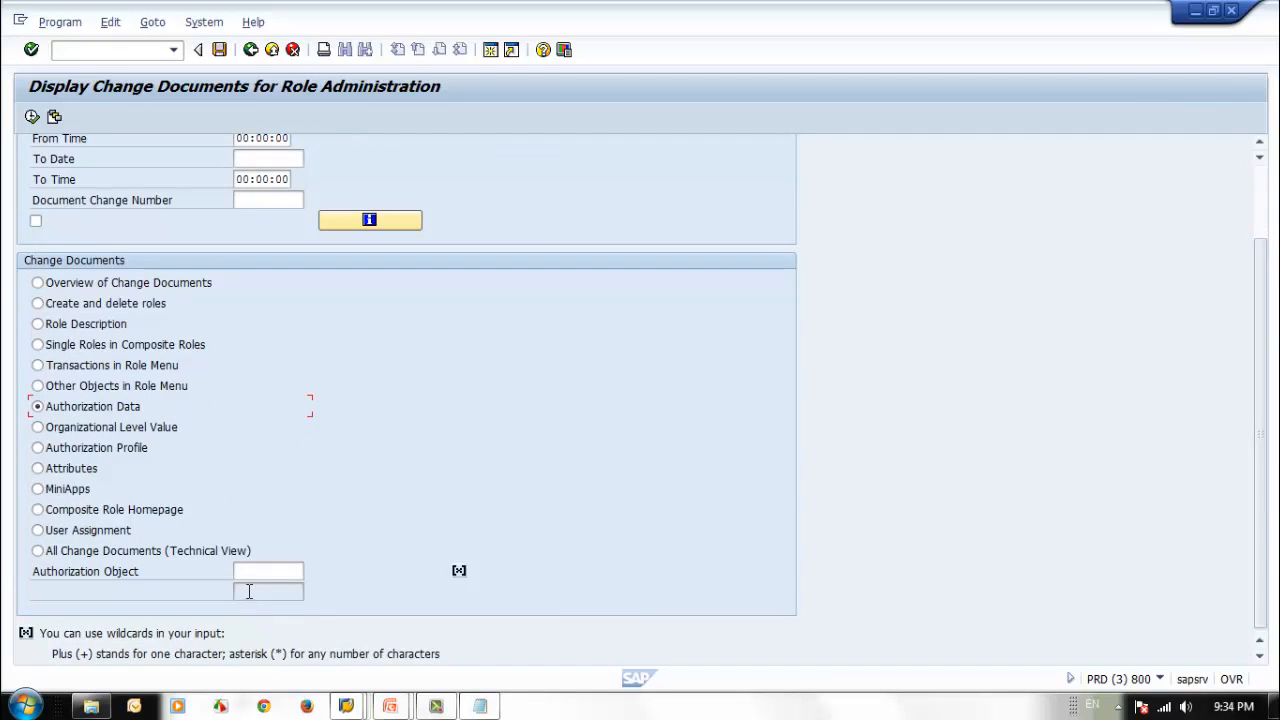
pyautogui.click(268, 570)
pyautogui.write('*')
pyautogui.click(33, 117)
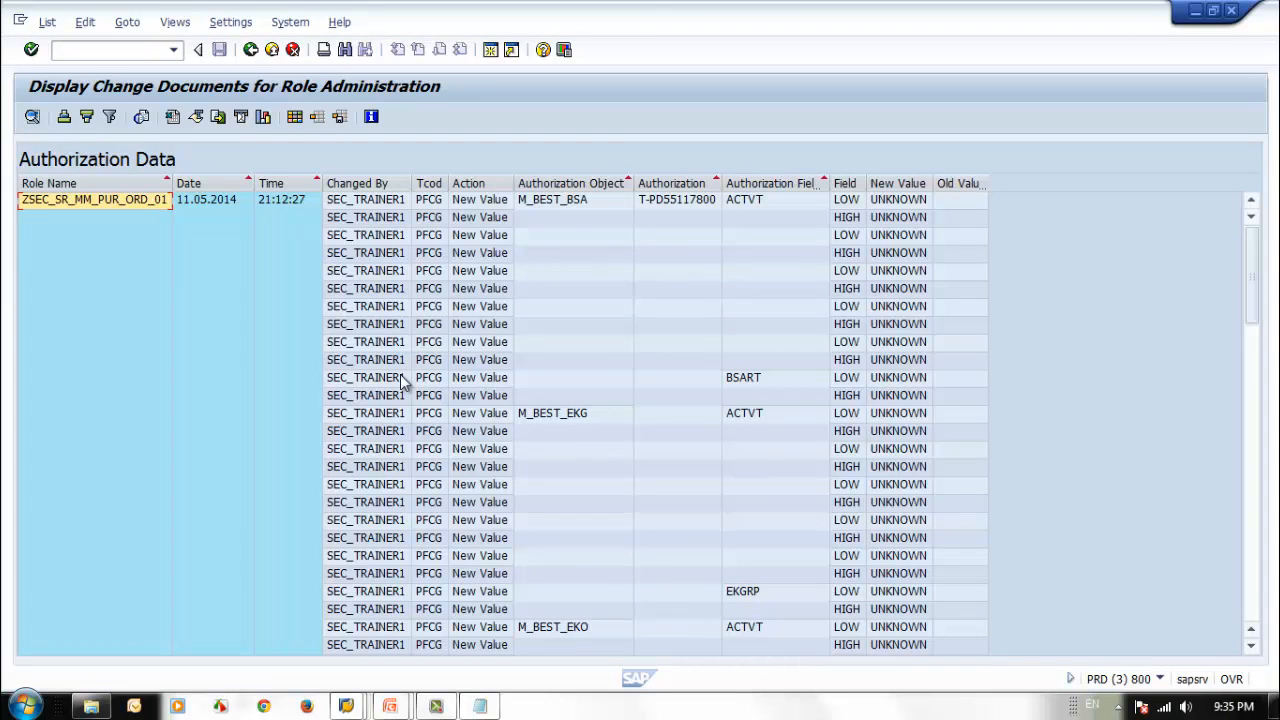
# Examine the changed authorization objects, authorization fields and new values throughout the Authorization Data list.
pyautogui.click(534, 202)
pyautogui.click(577, 287)
pyautogui.click(566, 201)
pyautogui.scroll(-4, 568, 304)
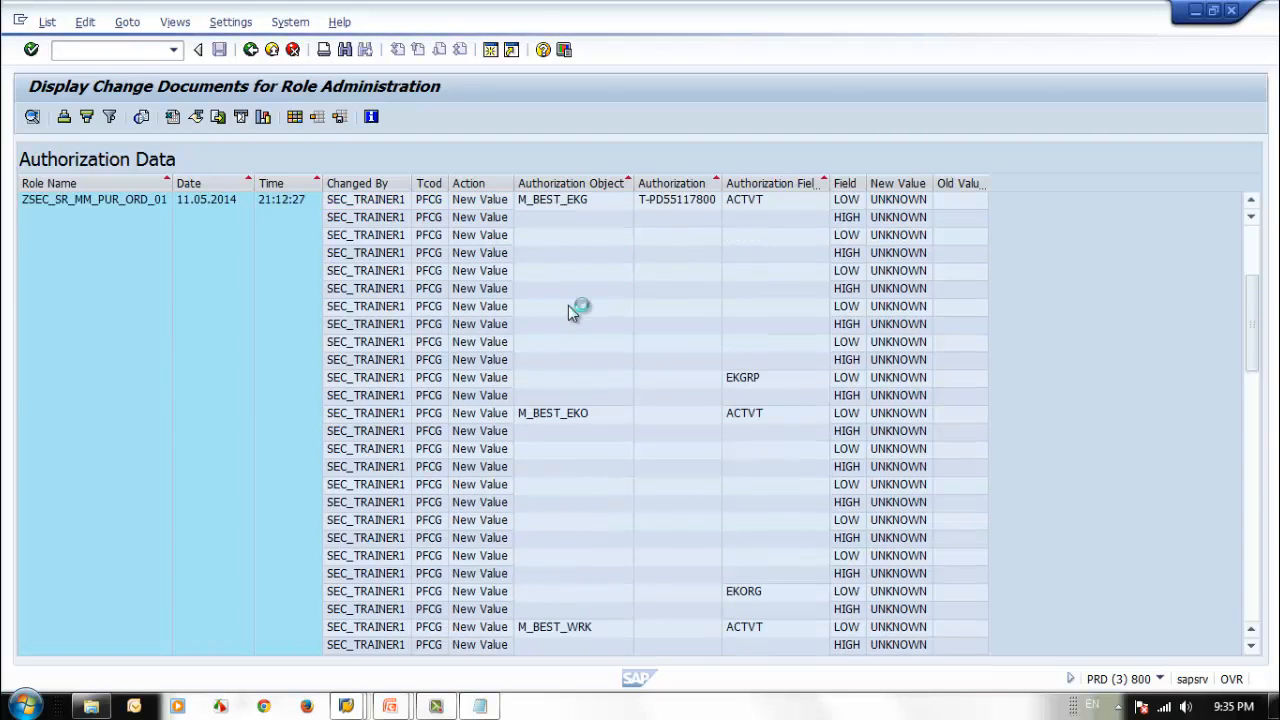
pyautogui.scroll(4, 568, 305)
pyautogui.click(563, 420)
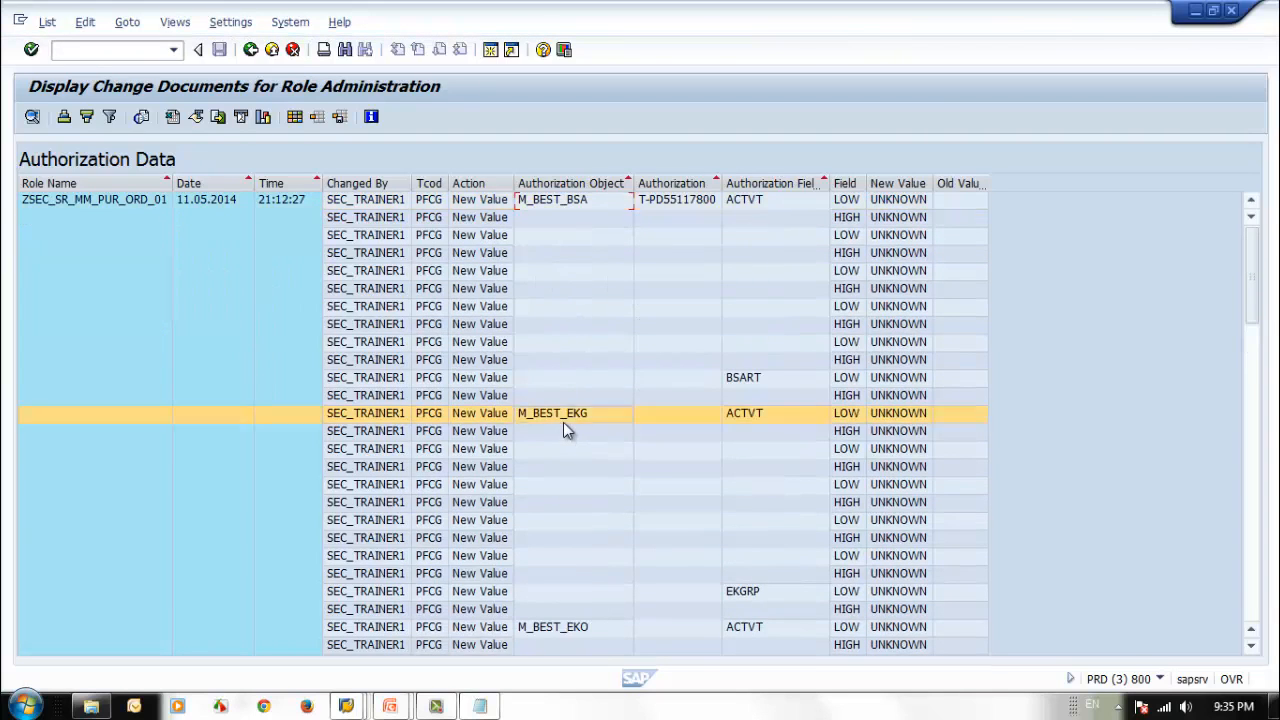
pyautogui.scroll(-4, 564, 428)
pyautogui.scroll(-5, 566, 432)
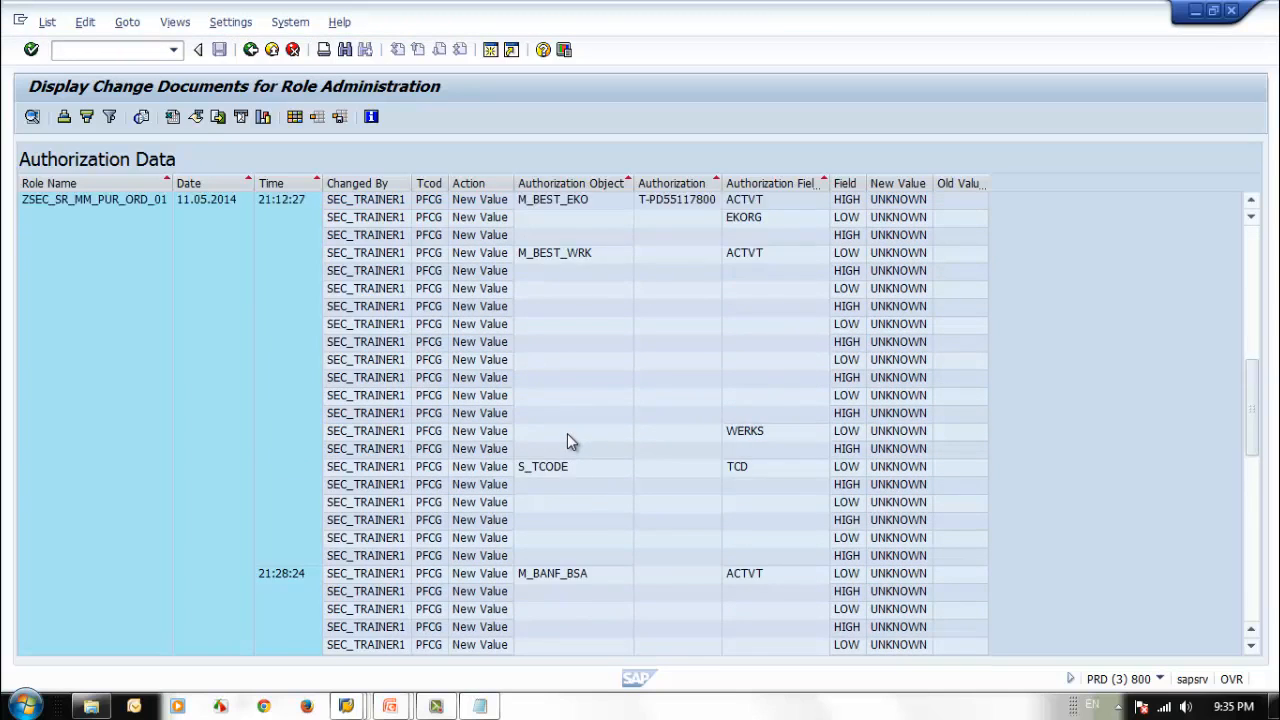
pyautogui.scroll(-4, 560, 440)
pyautogui.scroll(-3, 585, 455)
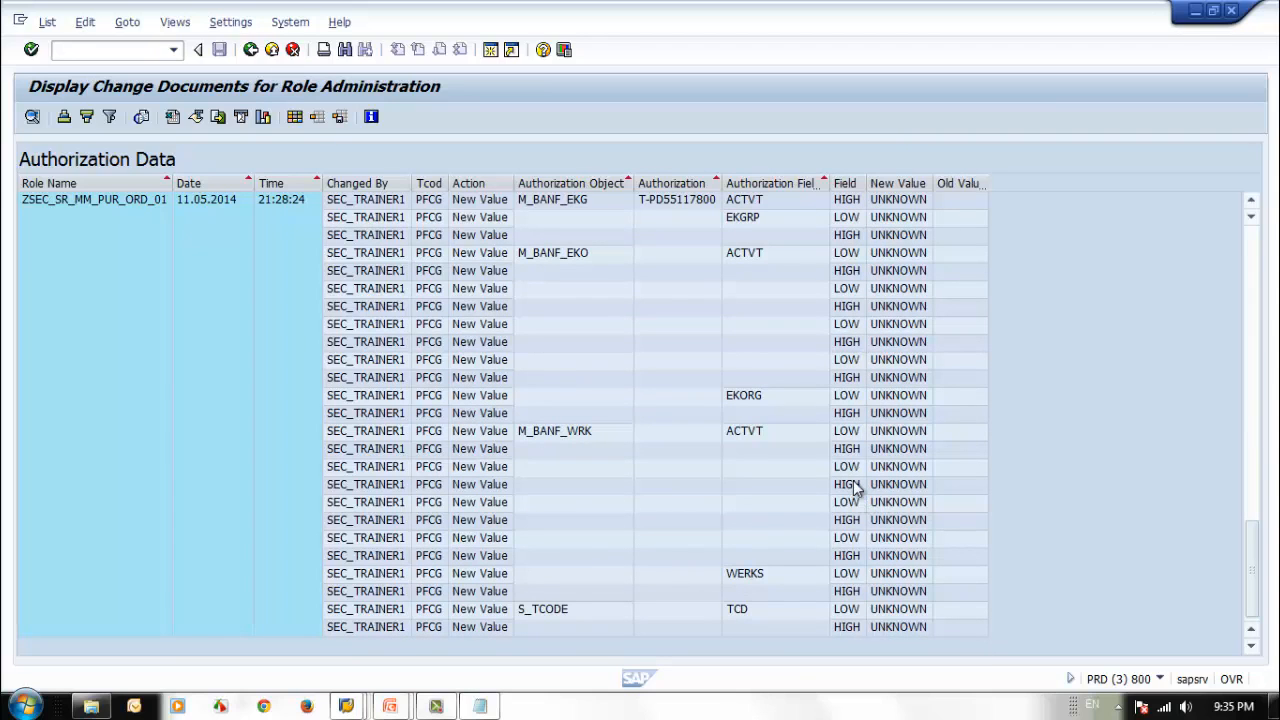
pyautogui.scroll(10, 855, 488)
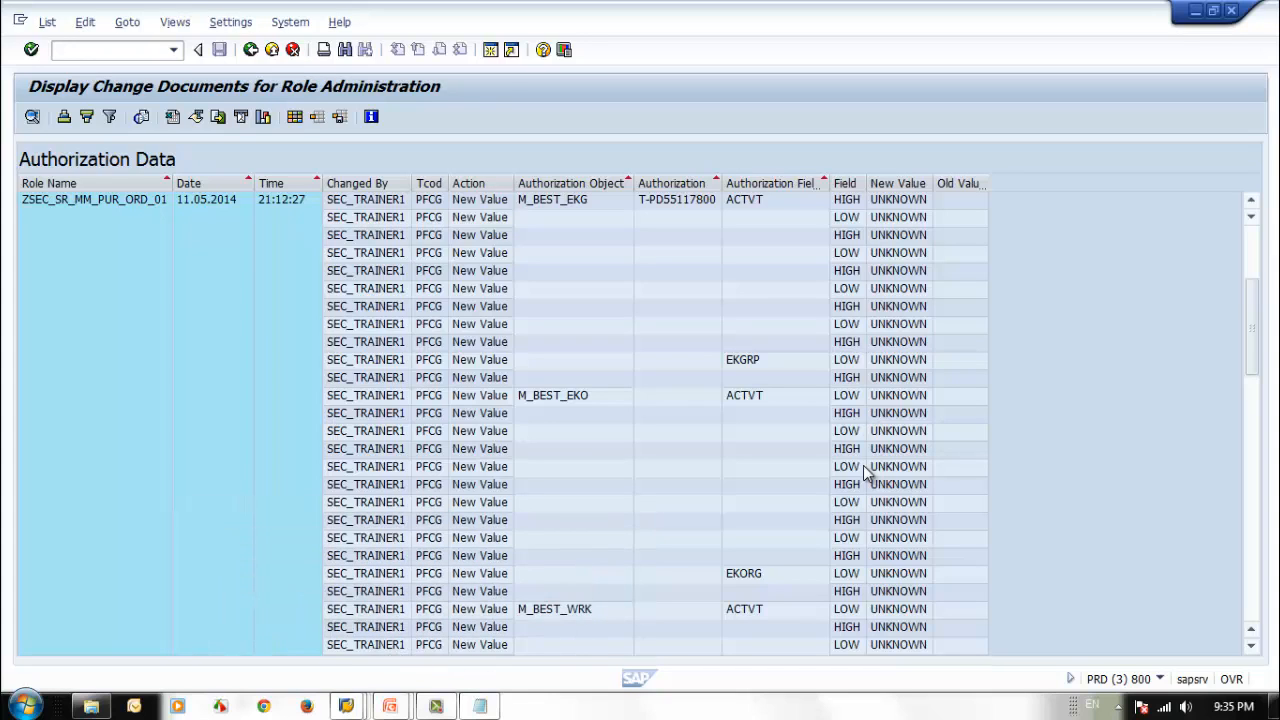
# Leave the change documents and both displayed roles to return to the Role Maintenance start screen.
pyautogui.click(250, 49)
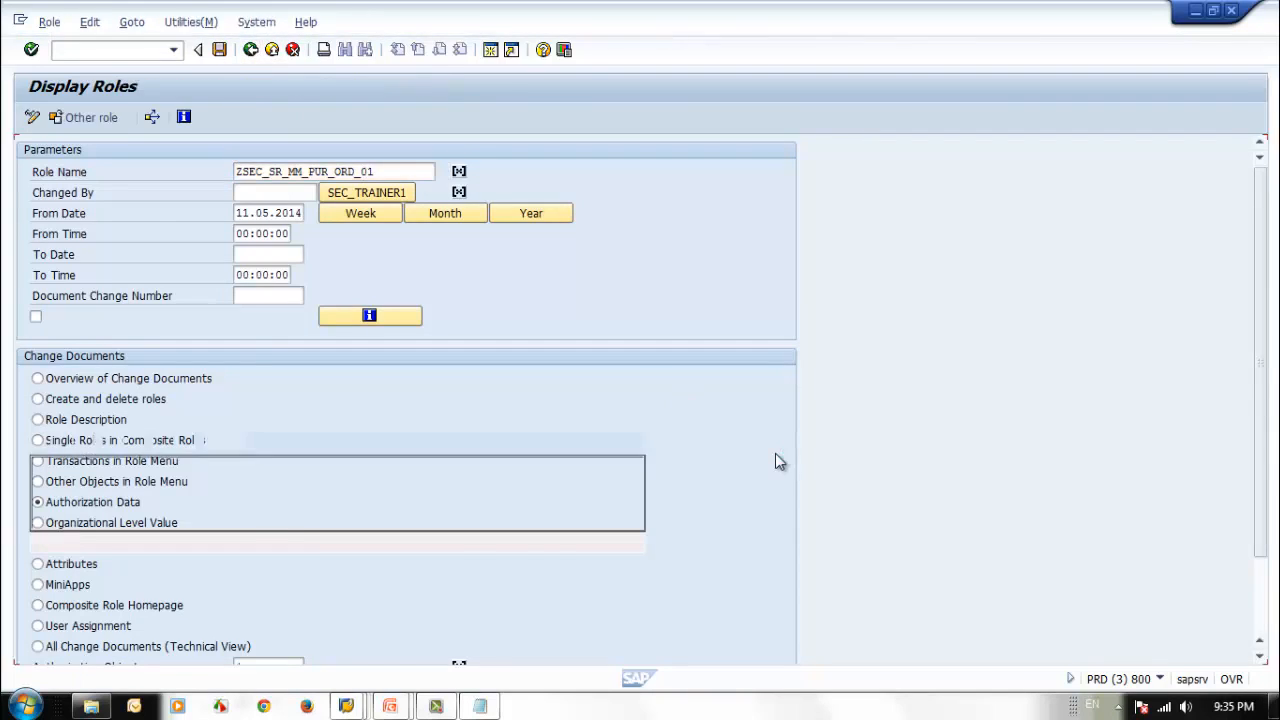
pyautogui.click(250, 49)
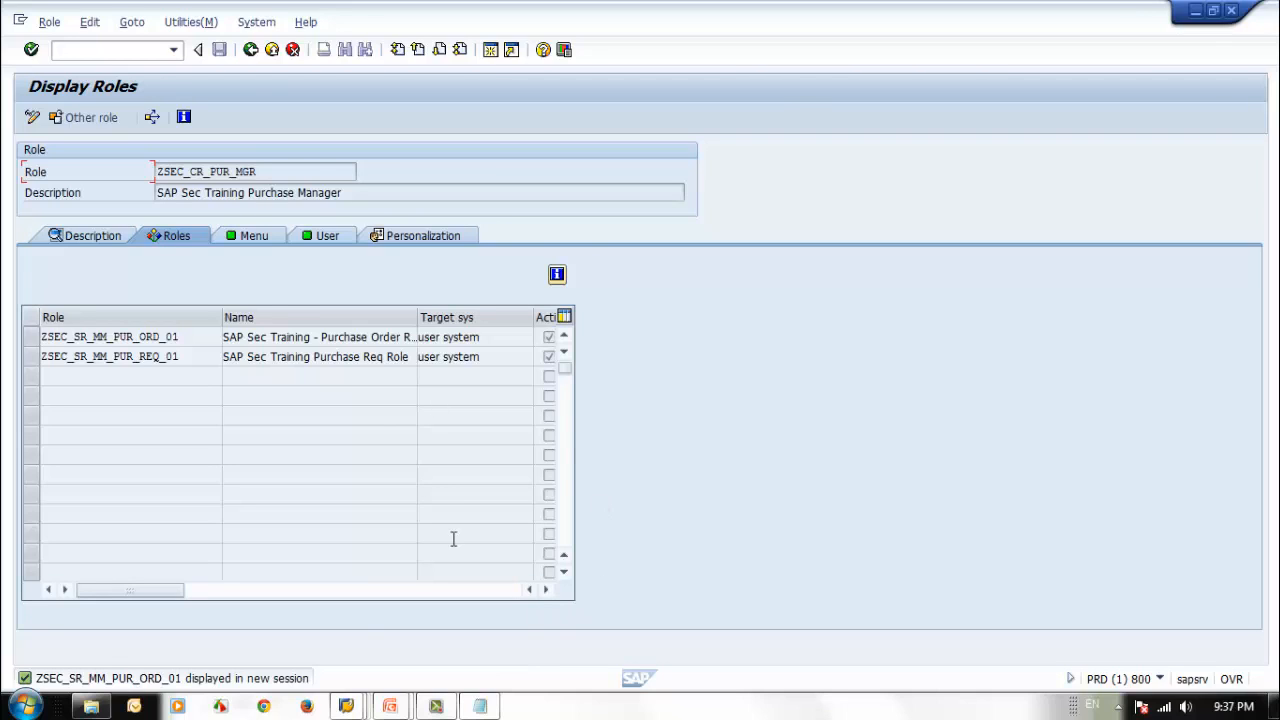
pyautogui.click(250, 52)
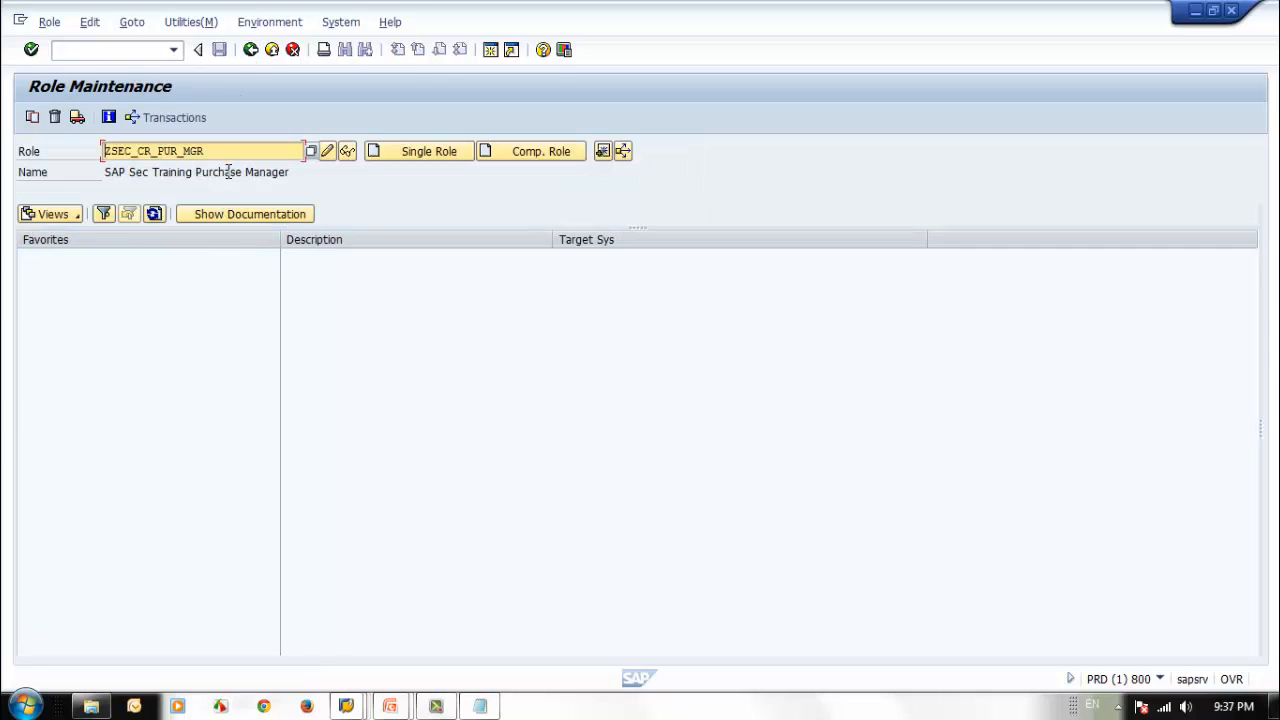
# Display role ZSEC_CA_GENERAL and show the transactions in its role menu.
pyautogui.moveTo(233, 150); pyautogui.dragTo(137, 150)
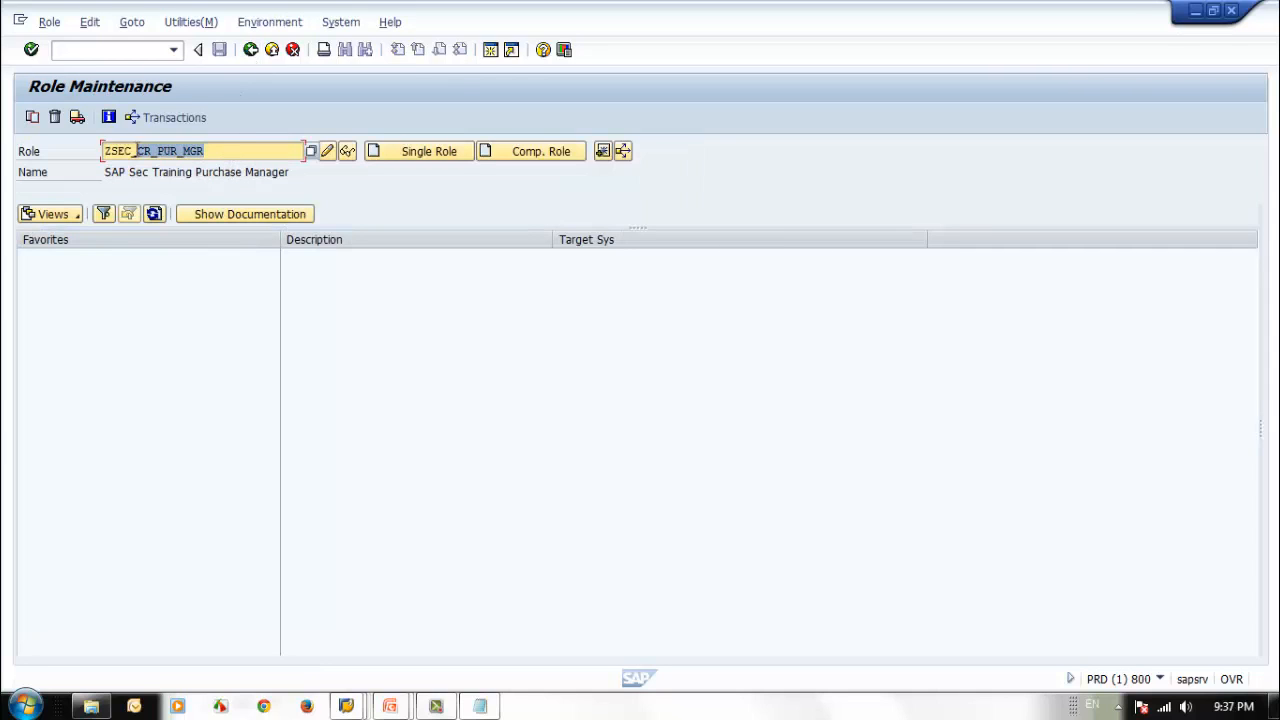
pyautogui.write('A')
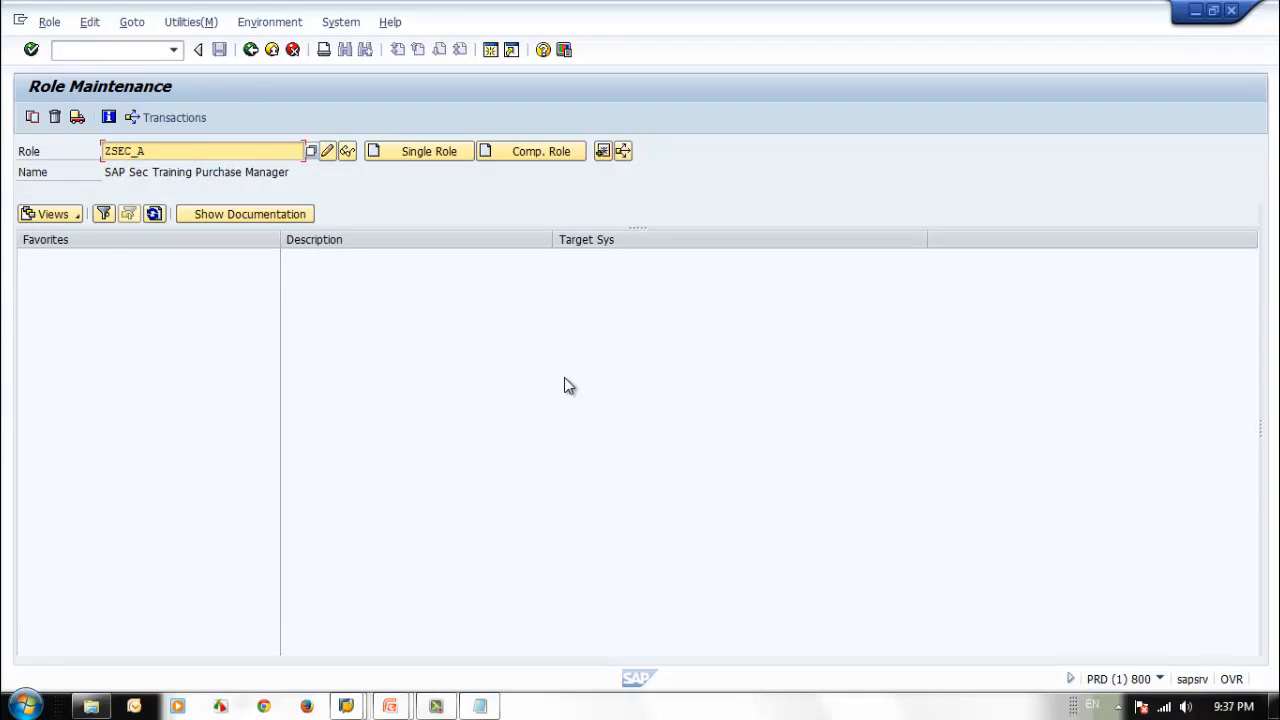
pyautogui.press('BackSpace')
pyautogui.write('CA')
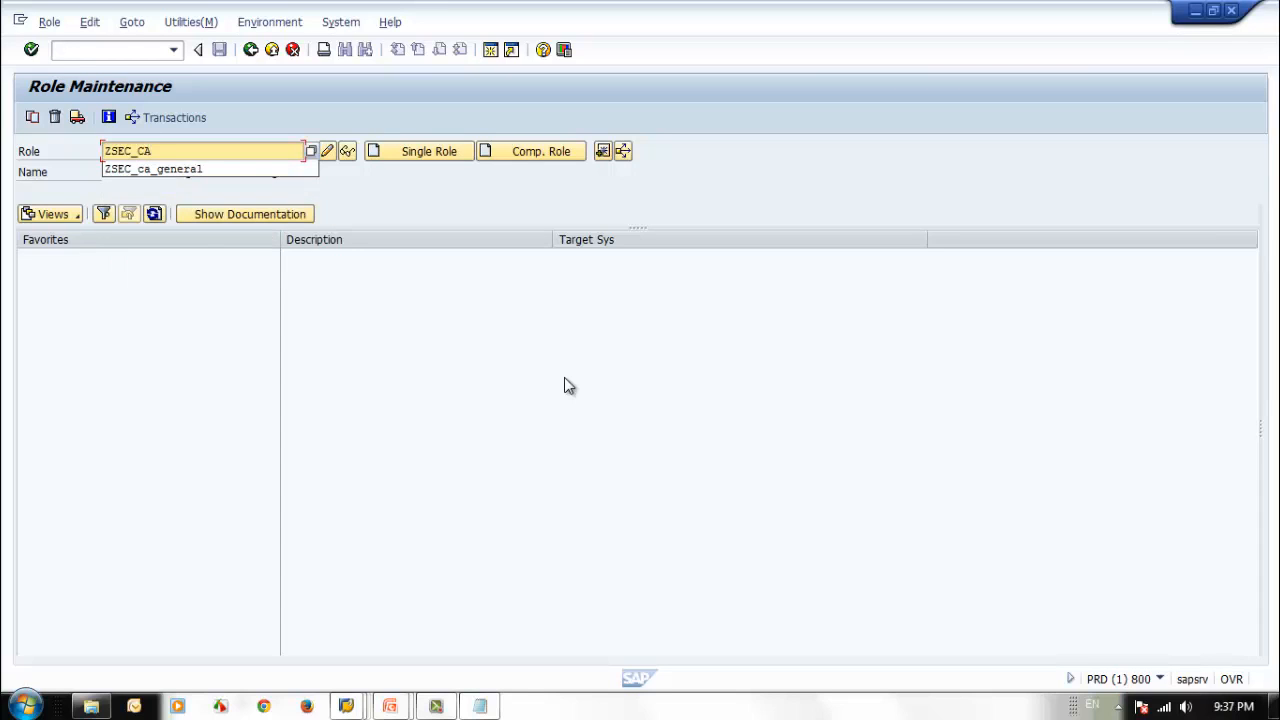
pyautogui.press('Down')
pyautogui.press('Return')
pyautogui.press('Return')
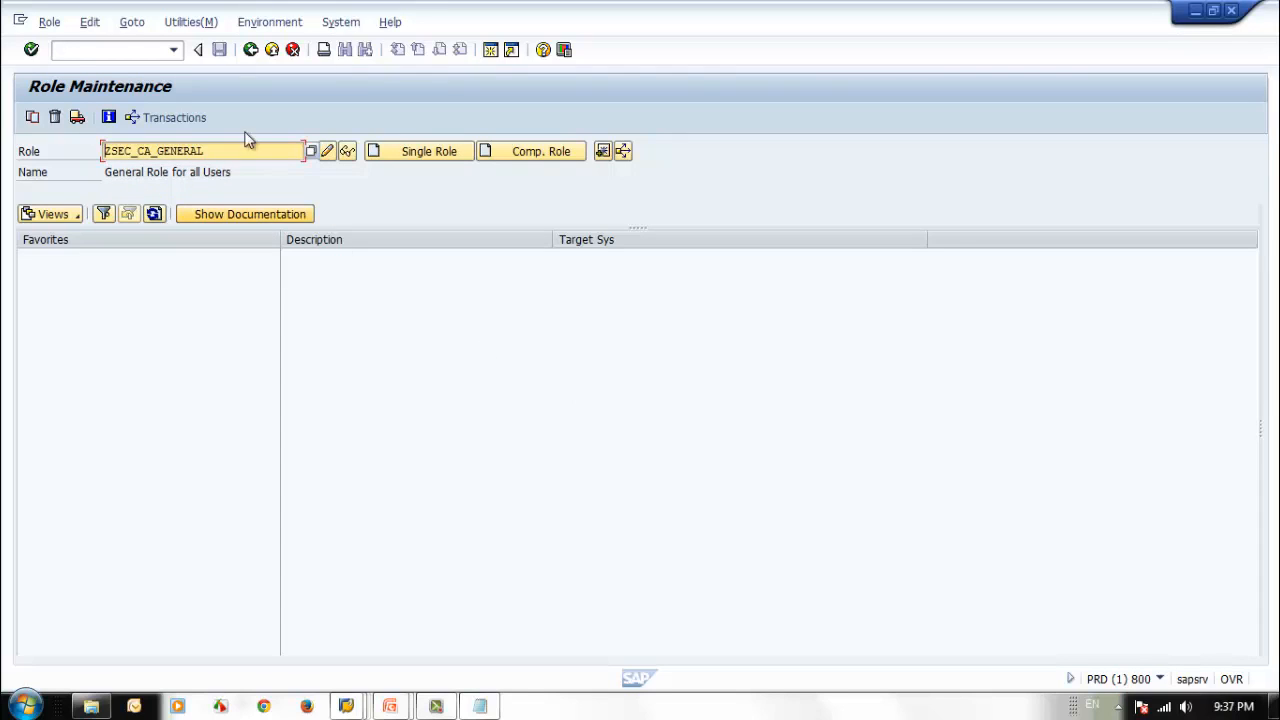
pyautogui.click(347, 151)
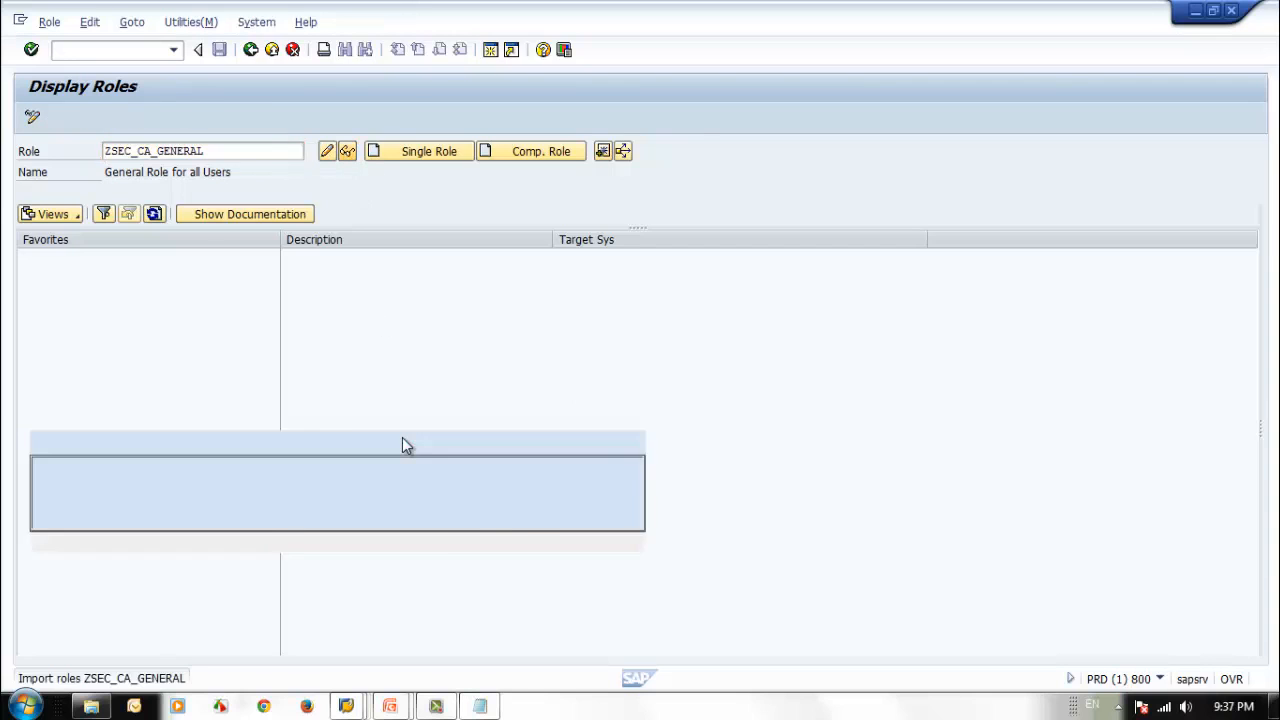
pyautogui.click(186, 260)
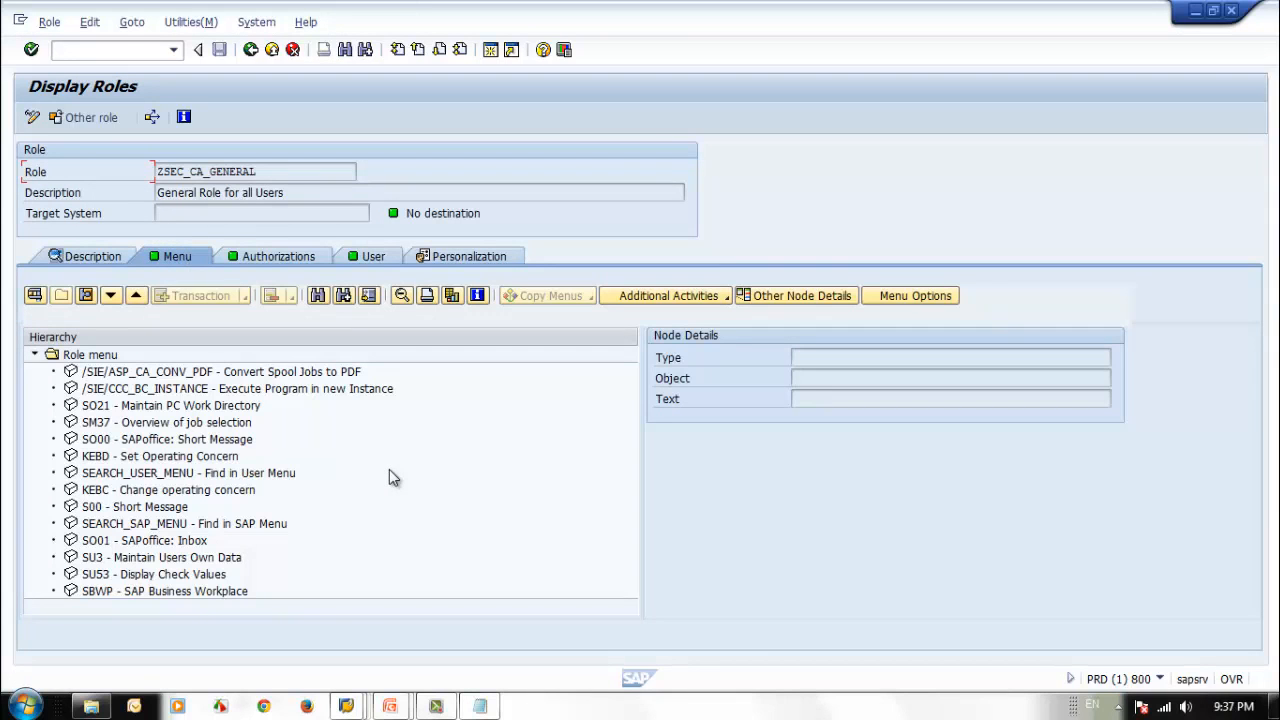
# Switch role ZSEC_CA_GENERAL to change mode and select SO21 - Maintain PC Work Directory in its role menu.
pyautogui.hotkey('ctrl', 'F1')
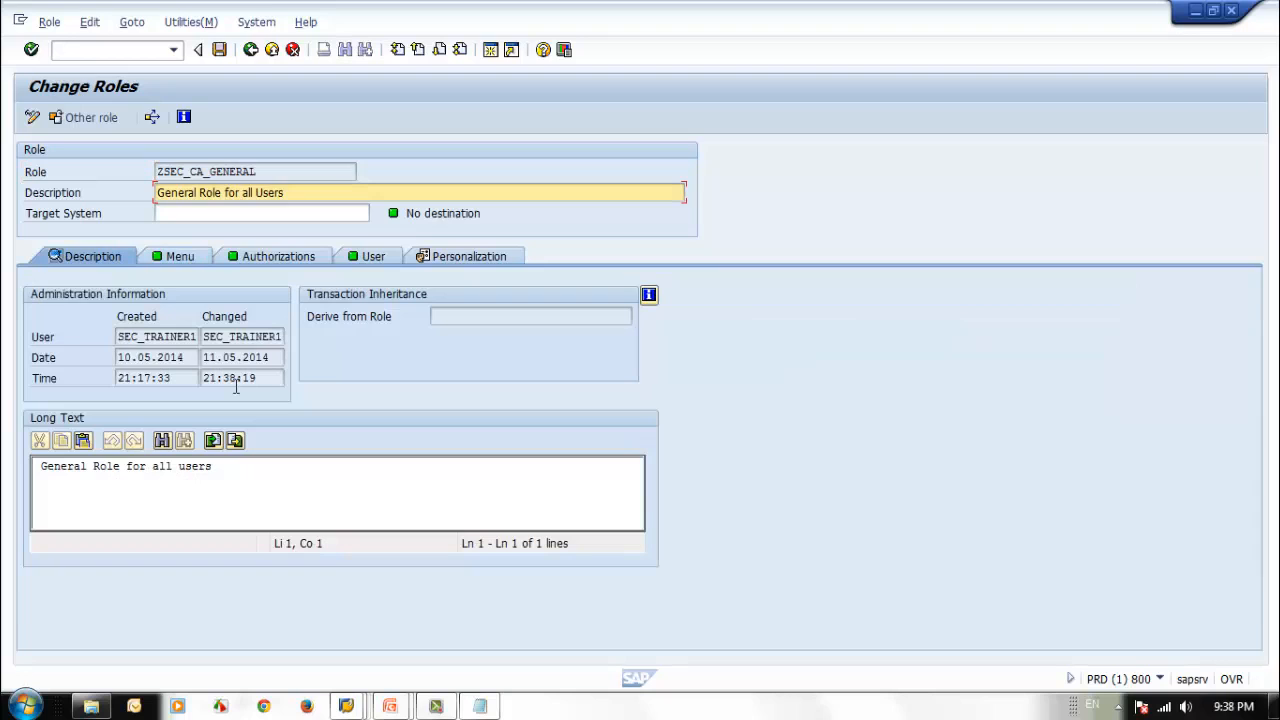
pyautogui.click(178, 256)
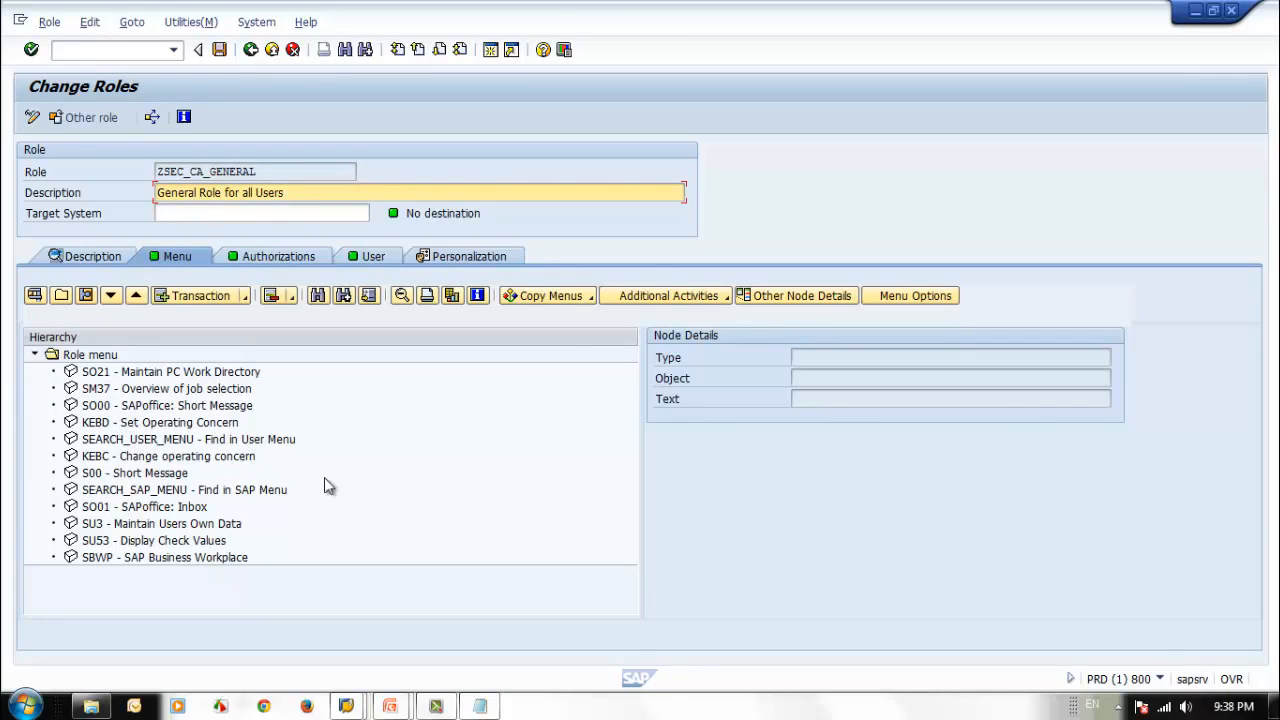
pyautogui.click(397, 491)
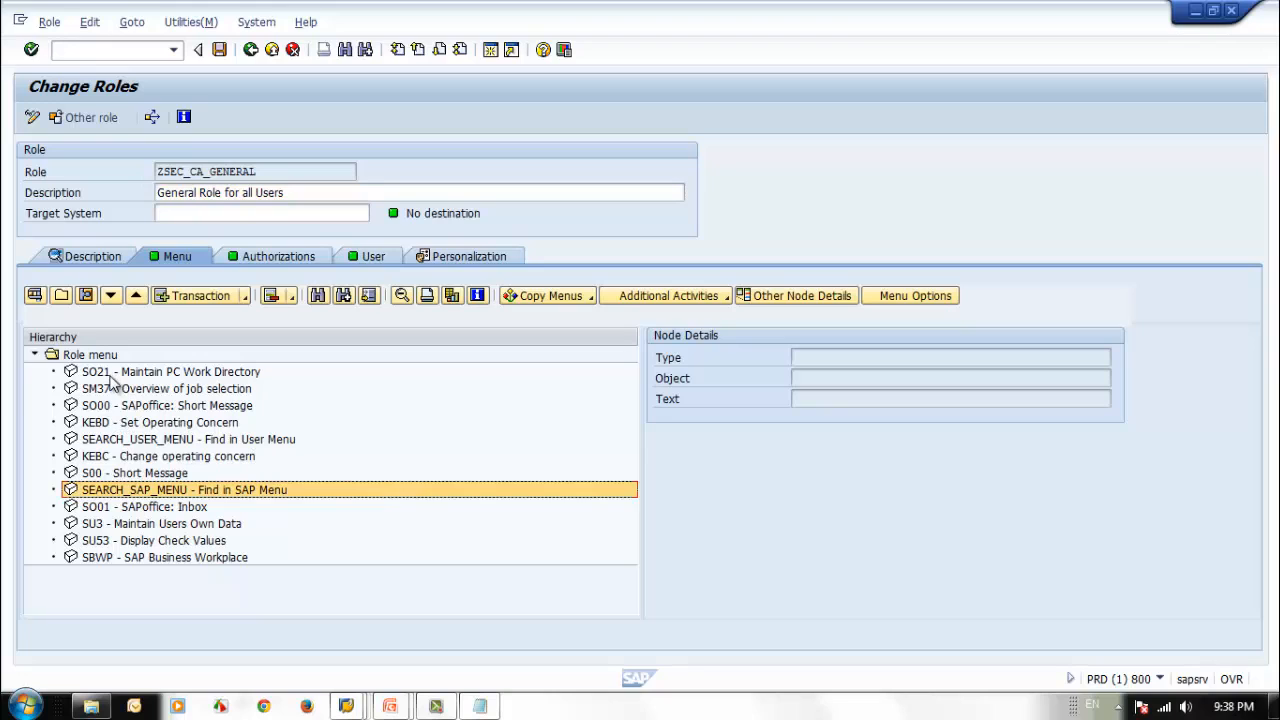
pyautogui.click(110, 374)
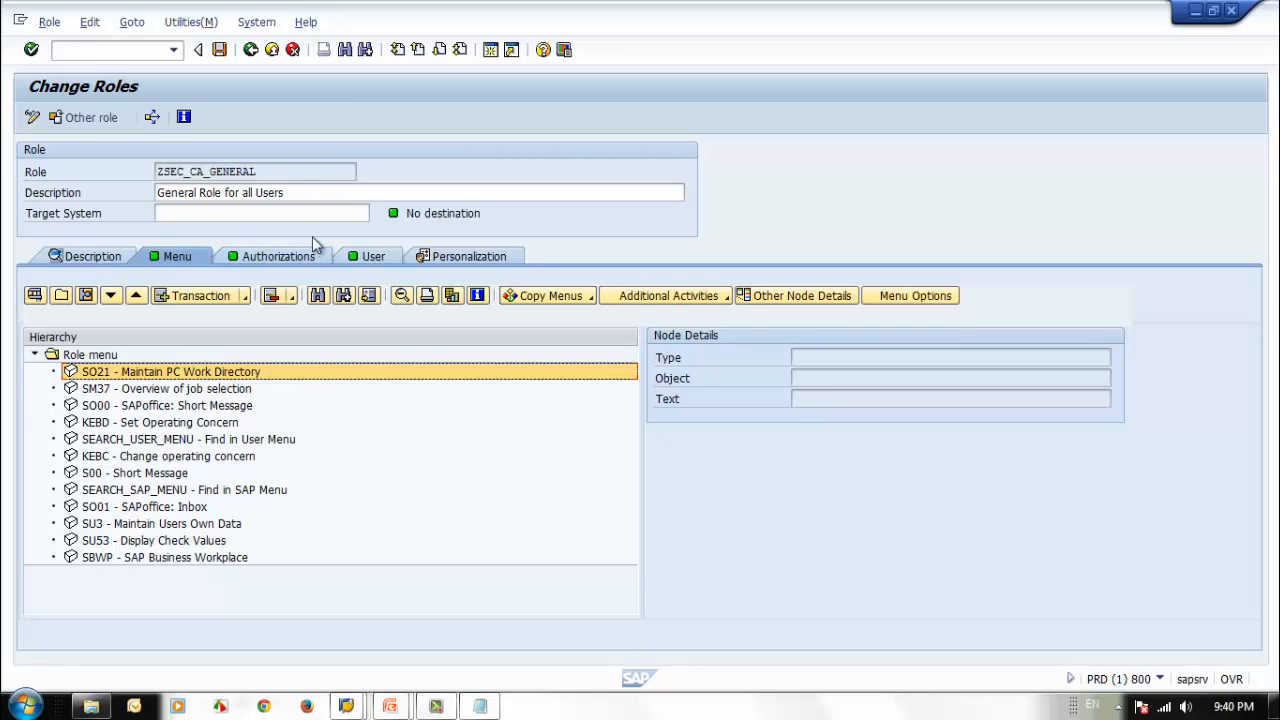
# Open ZSEC_CA_GENERAL's authorization data for changing and expand Controlling and Basis: Administration down to the fields of S_BTCH_ADM.
pyautogui.click(277, 255)
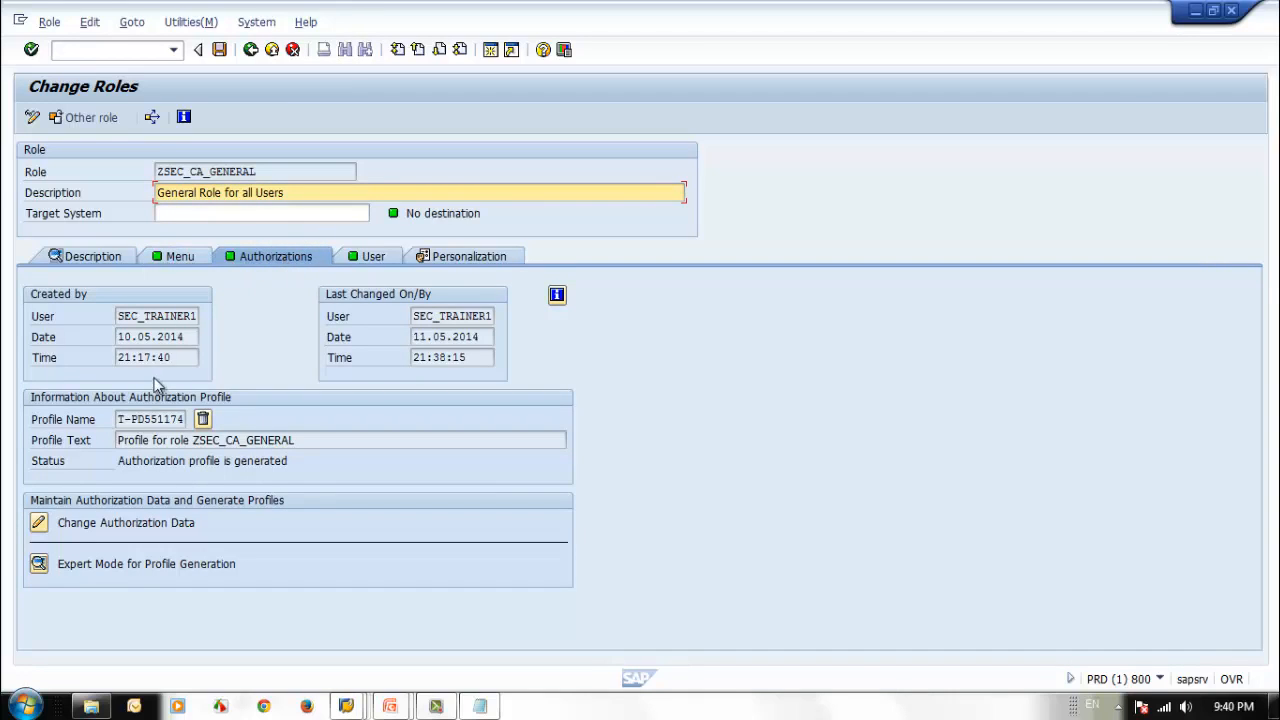
pyautogui.click(39, 525)
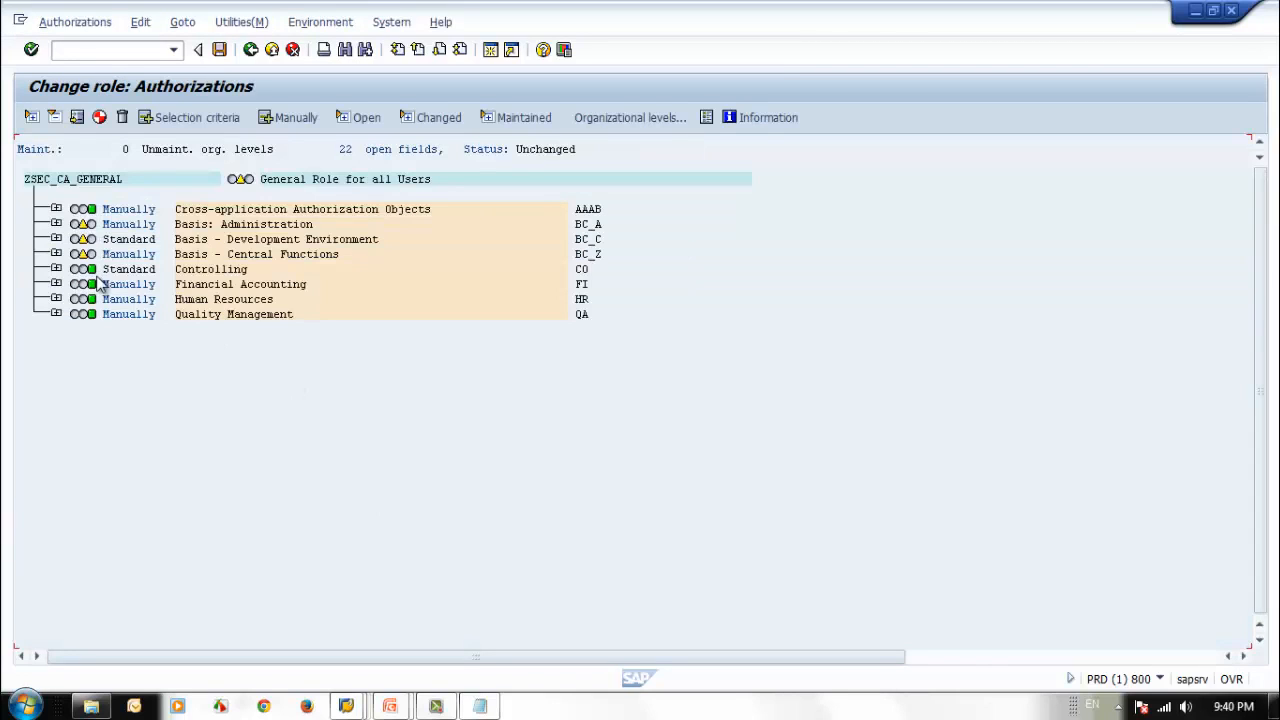
pyautogui.click(56, 270)
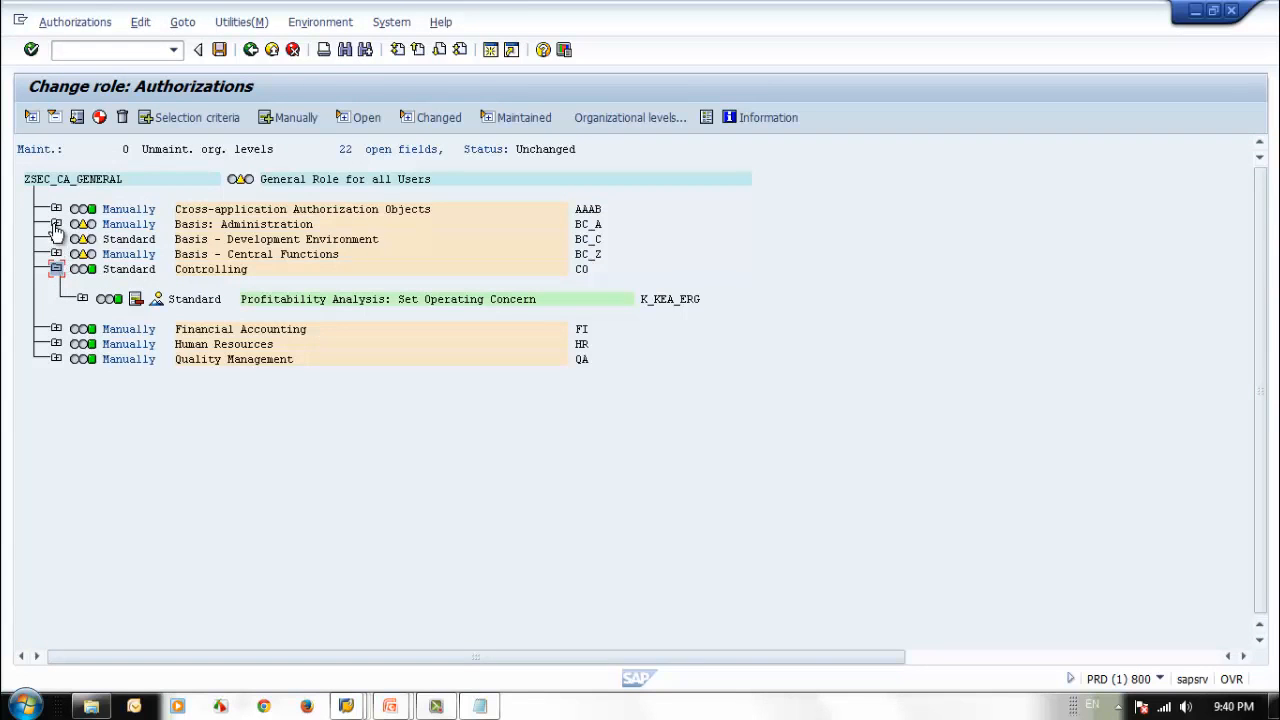
pyautogui.click(56, 224)
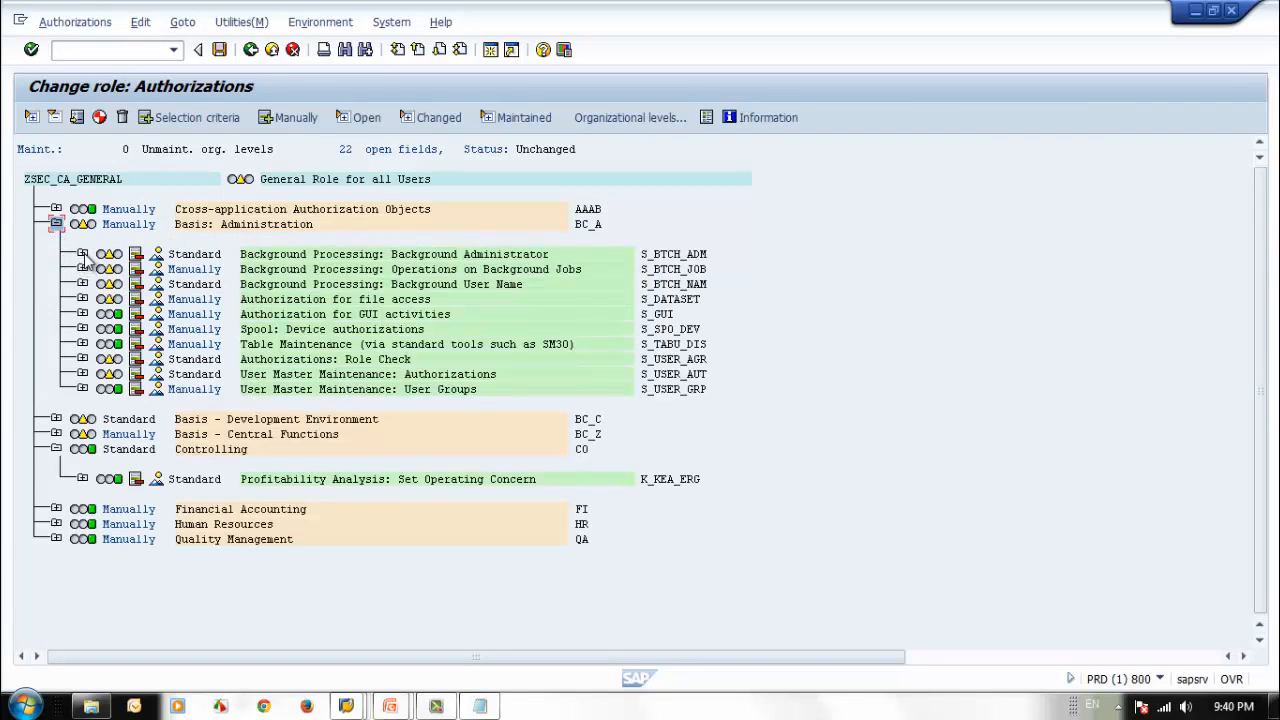
pyautogui.click(82, 254)
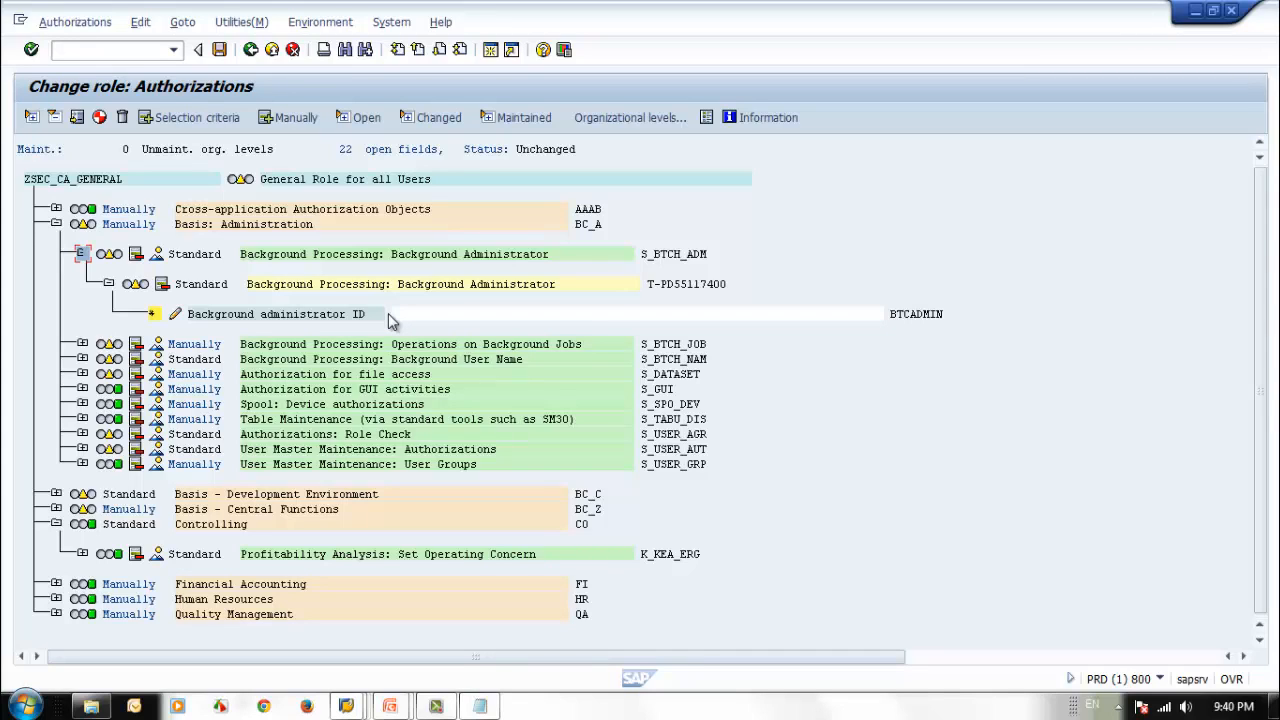
# Look up the Background administrator ID field's documentation and the transactions that require authorization object S_BTCH_ADM.
pyautogui.click(280, 316)
pyautogui.press('F1')
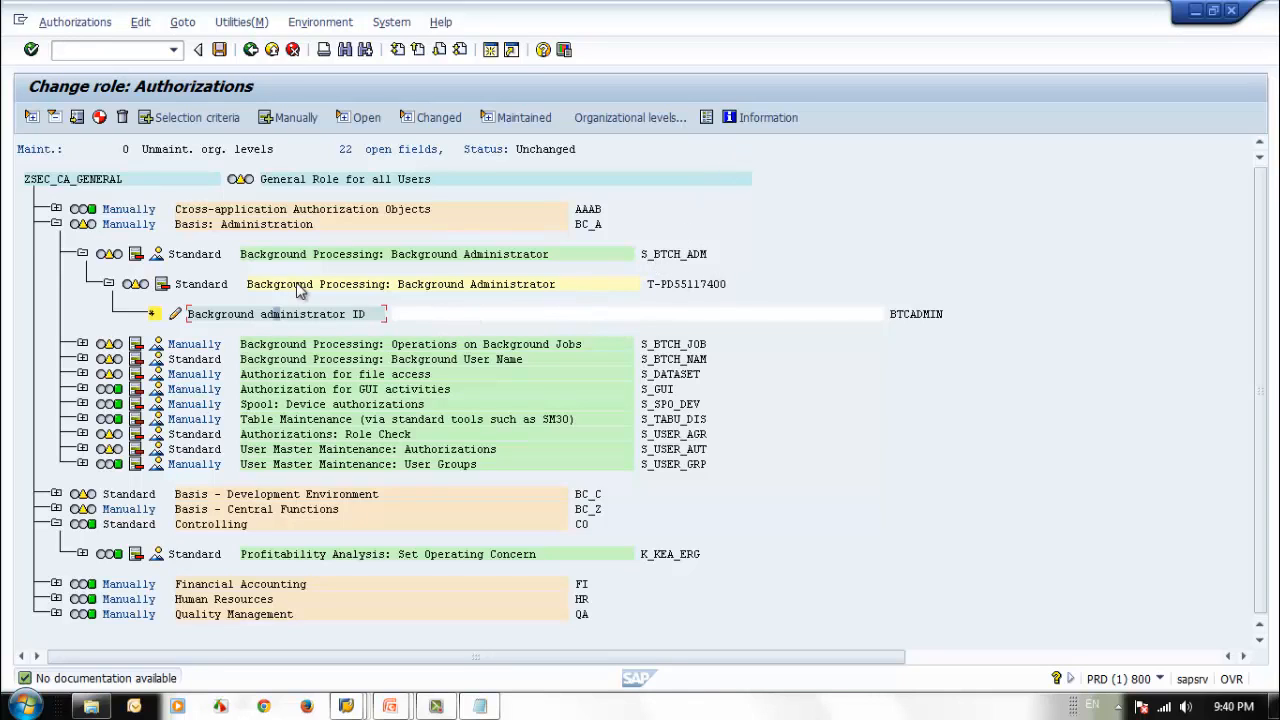
pyautogui.click(157, 256)
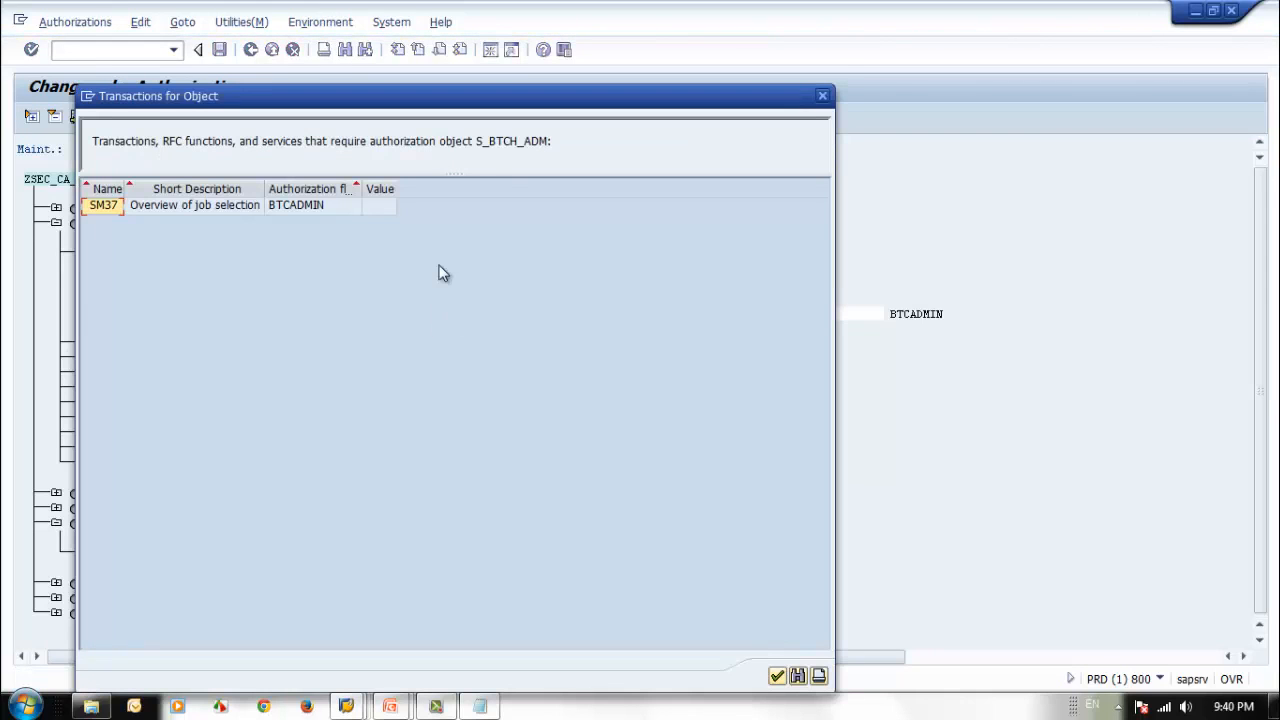
pyautogui.moveTo(502, 117); pyautogui.dragTo(638, 133)
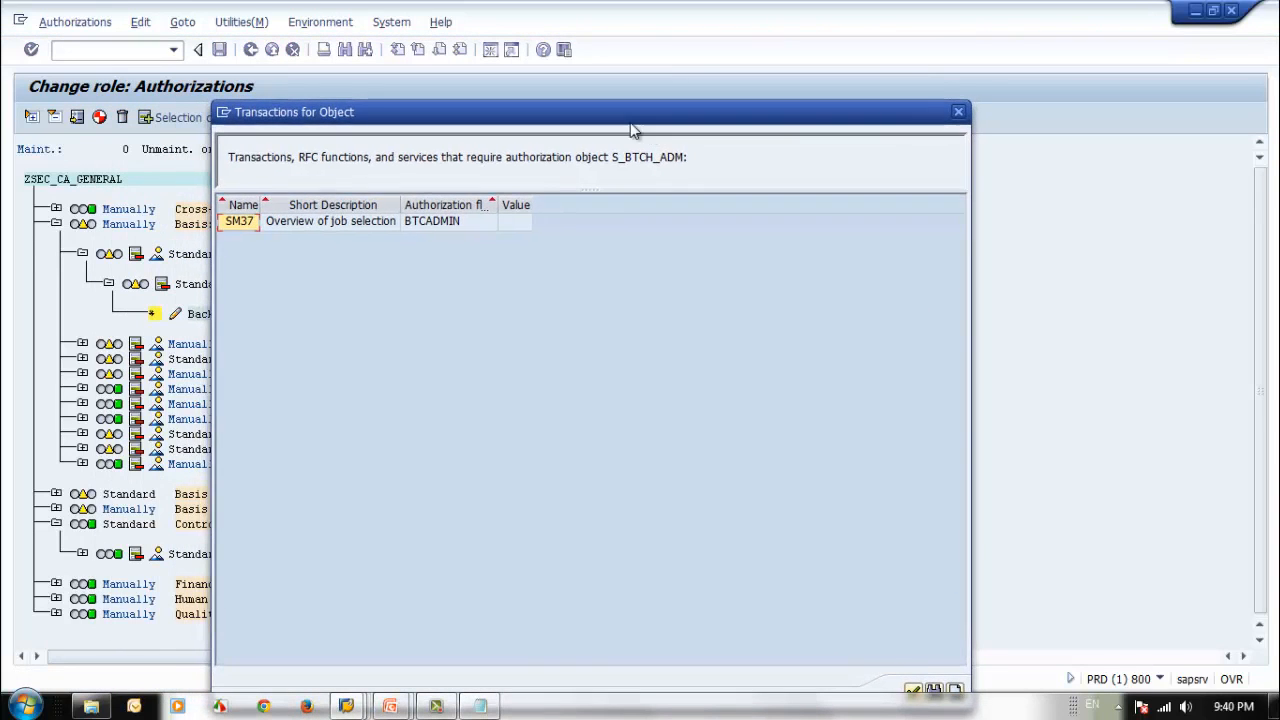
pyautogui.click(958, 112)
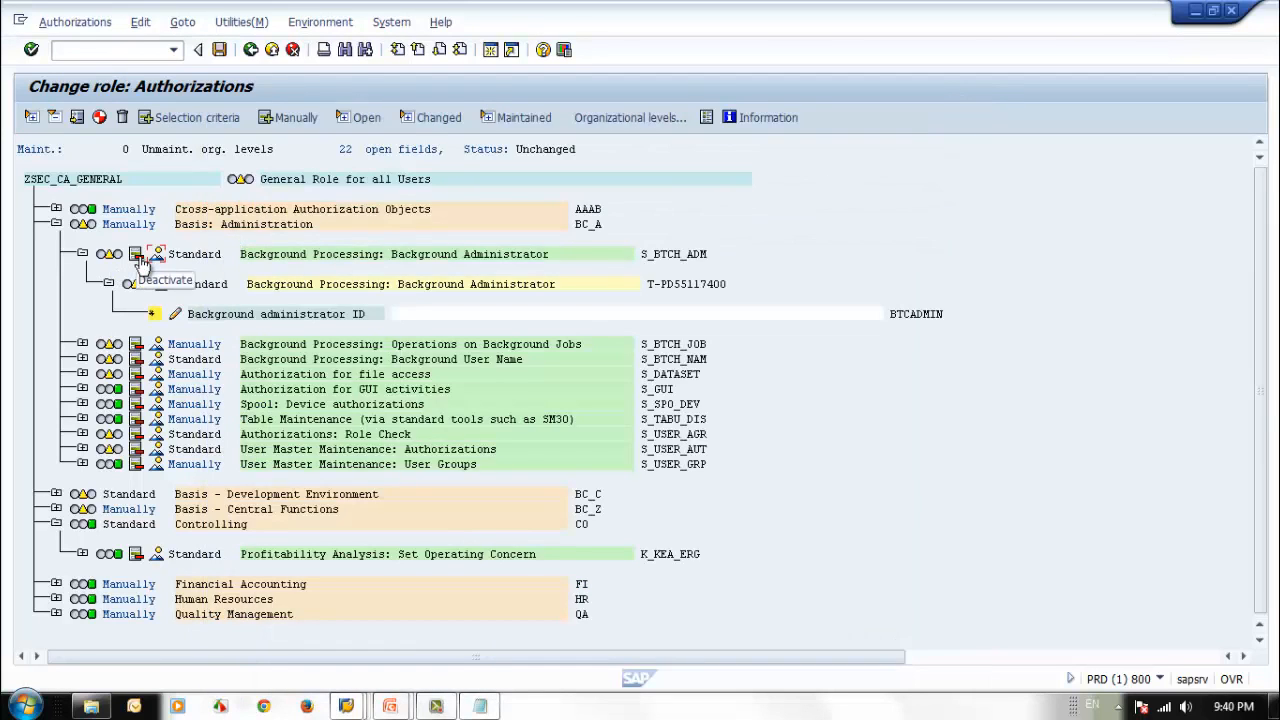
# Set the Background administrator ID of S_BTCH_ADM to N and collapse the object.
pyautogui.click(400, 318)
pyautogui.moveTo(220, 185); pyautogui.dragTo(765, 247)
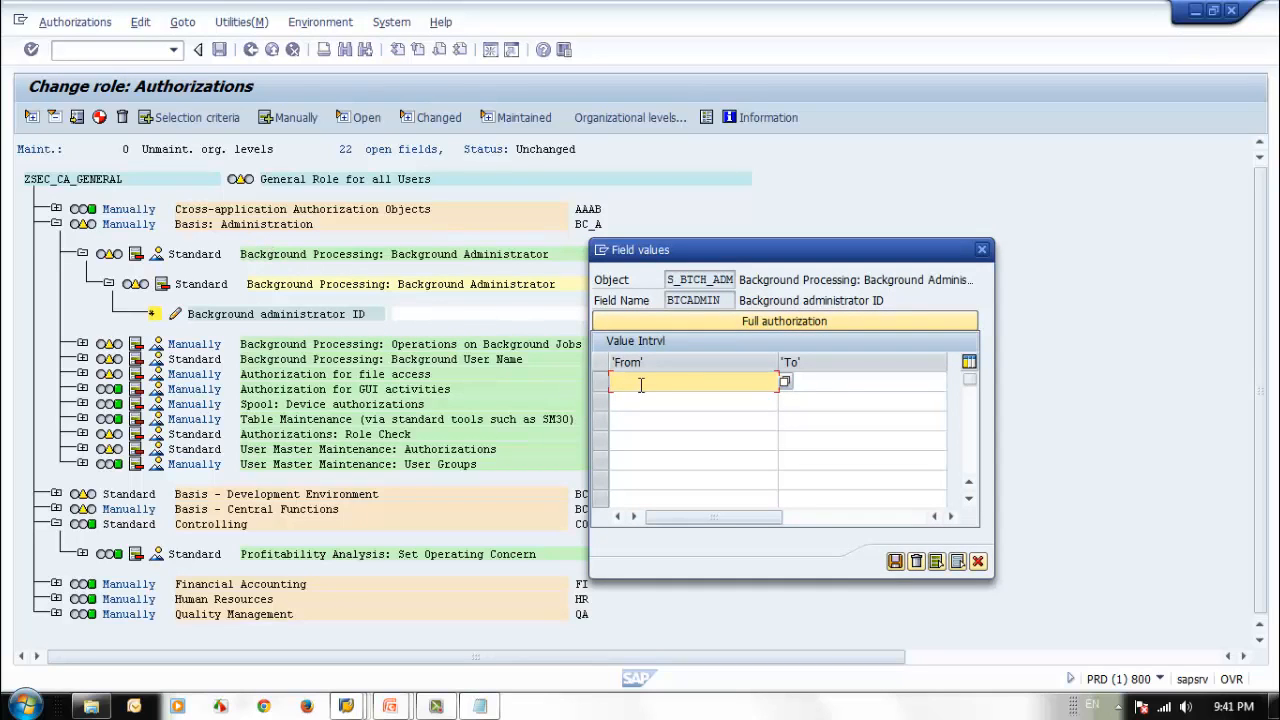
pyautogui.write('N')
pyautogui.click(895, 561)
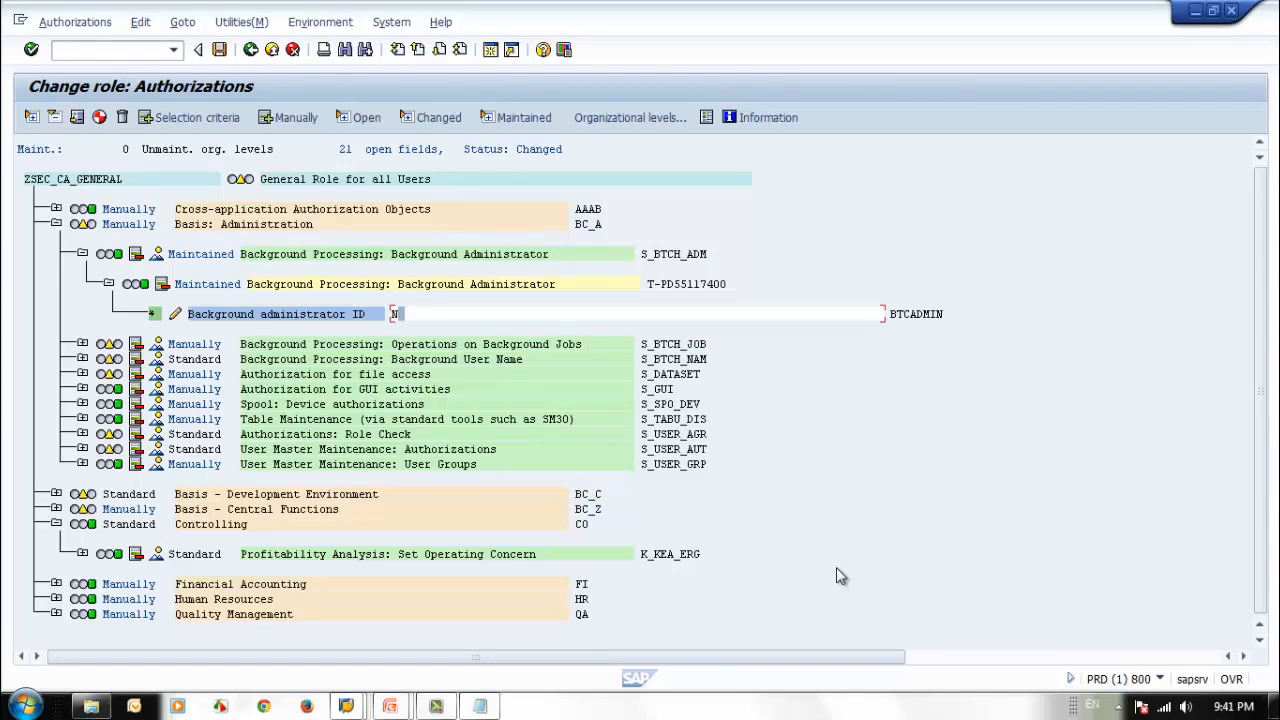
pyautogui.click(82, 254)
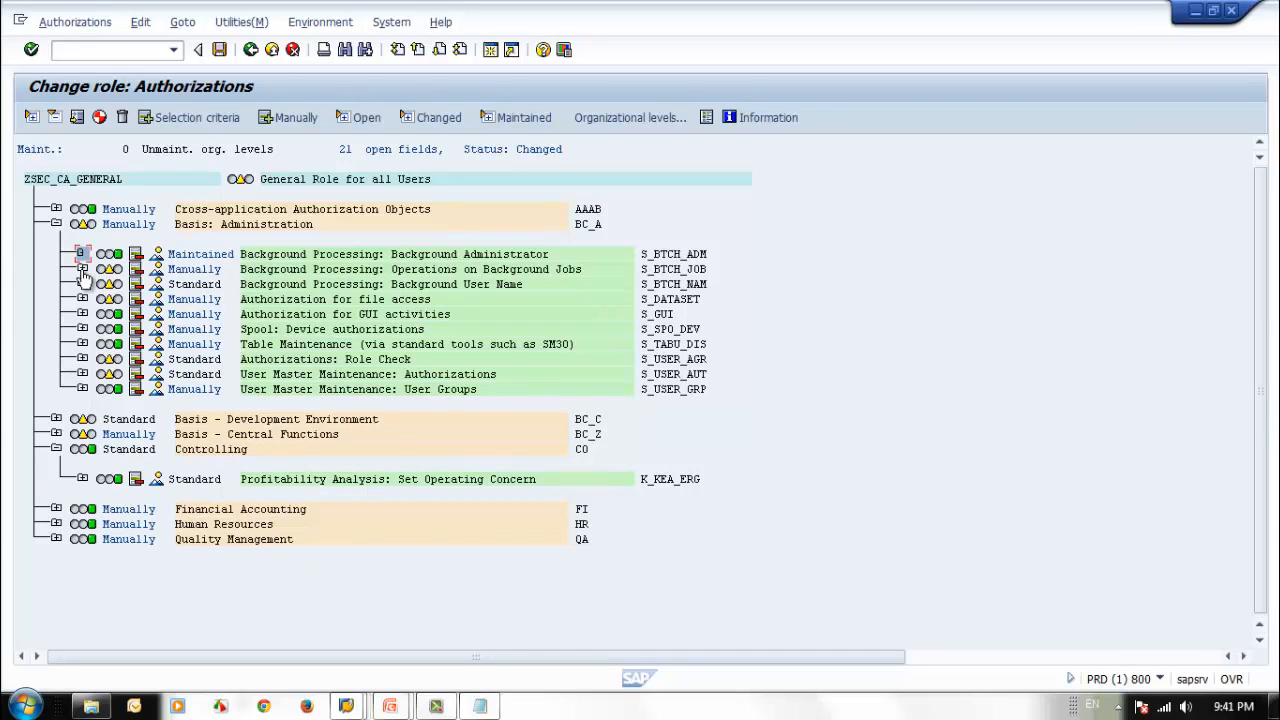
# Deactivate and delete the Standard authorization T-PD55117401 with empty job fields under S_BTCH_JOB.
pyautogui.click(82, 269)
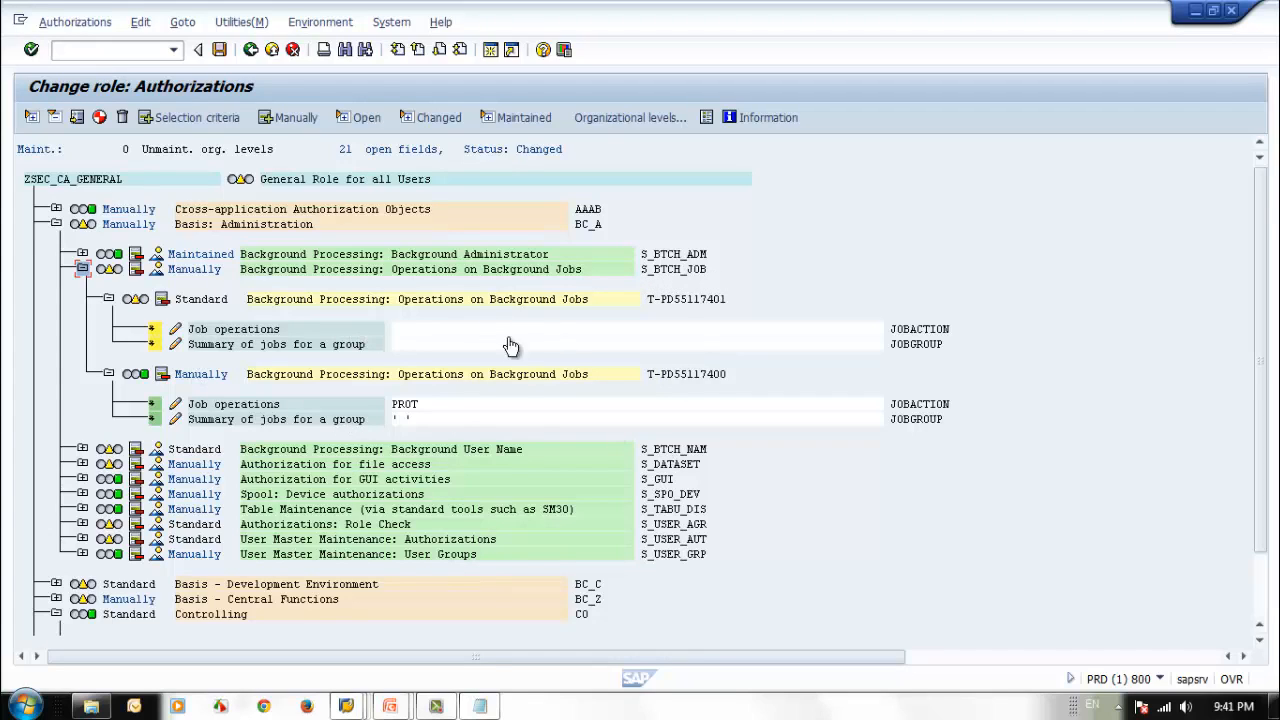
pyautogui.click(161, 299)
pyautogui.click(214, 299)
pyautogui.click(257, 320)
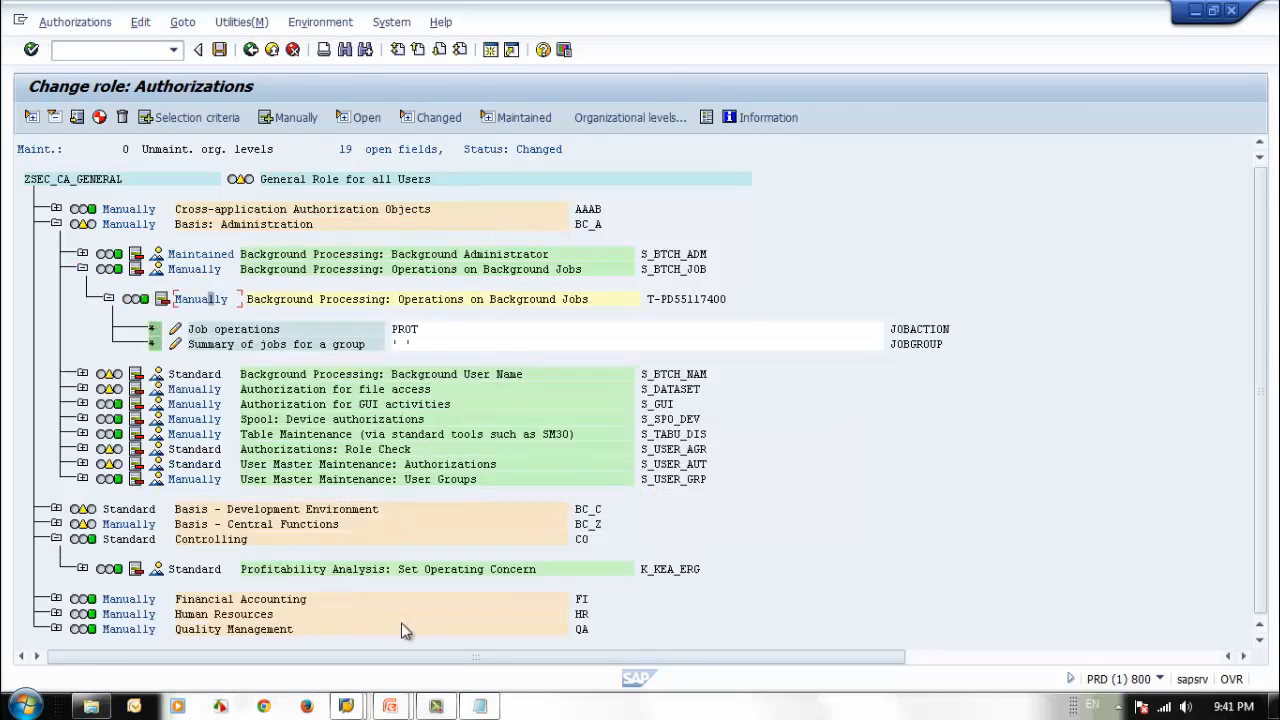
# Deactivate and delete the Standard Background User Name authorization under S_BTCH_NAM.
pyautogui.click(82, 374)
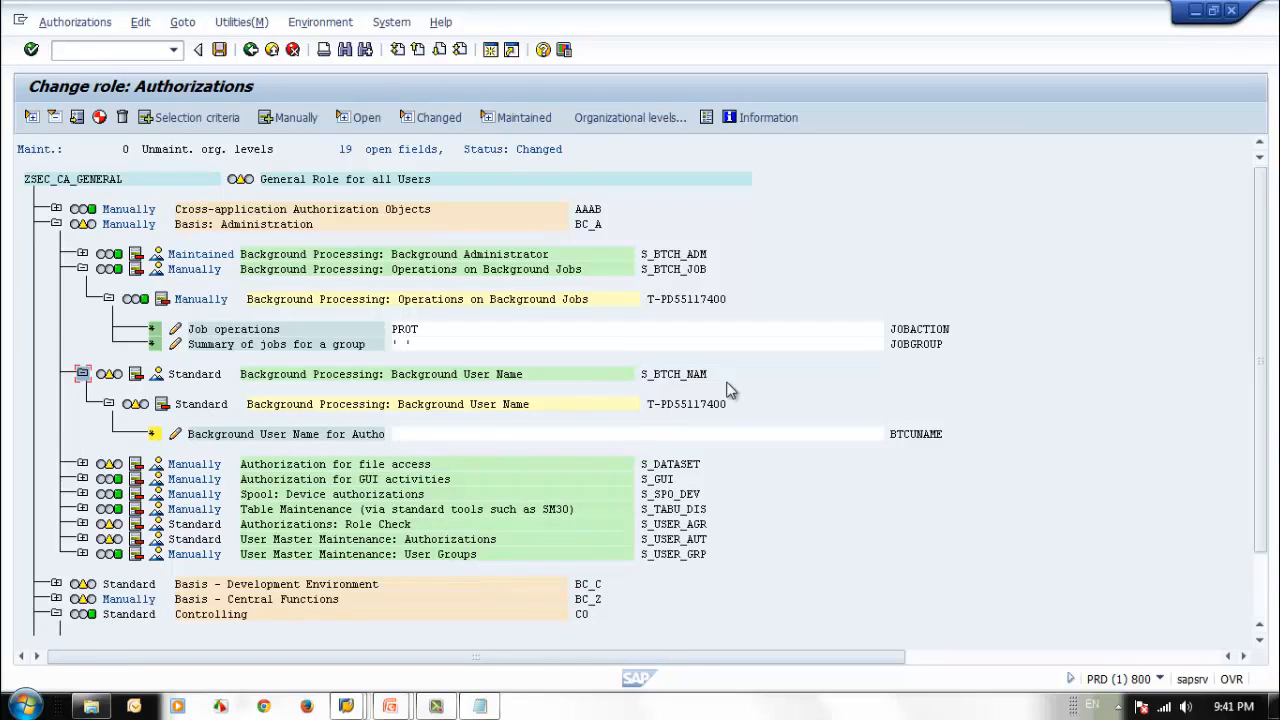
pyautogui.click(163, 404)
pyautogui.click(218, 405)
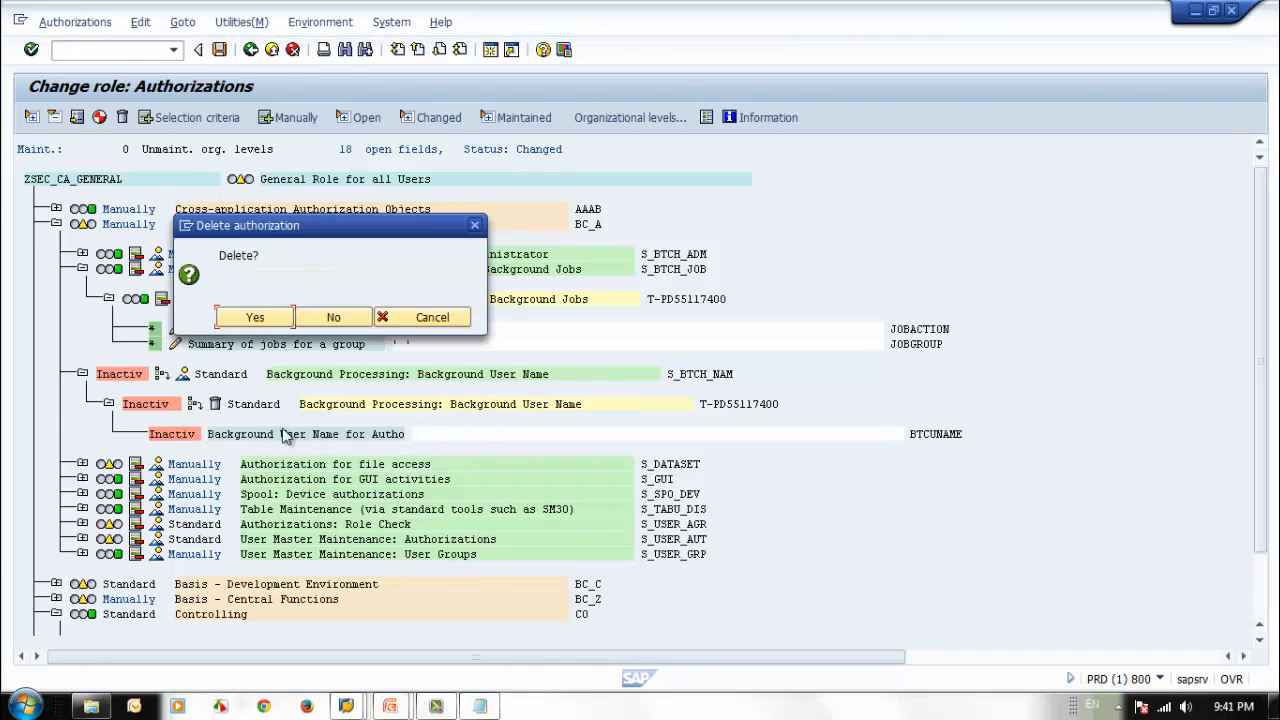
pyautogui.click(253, 318)
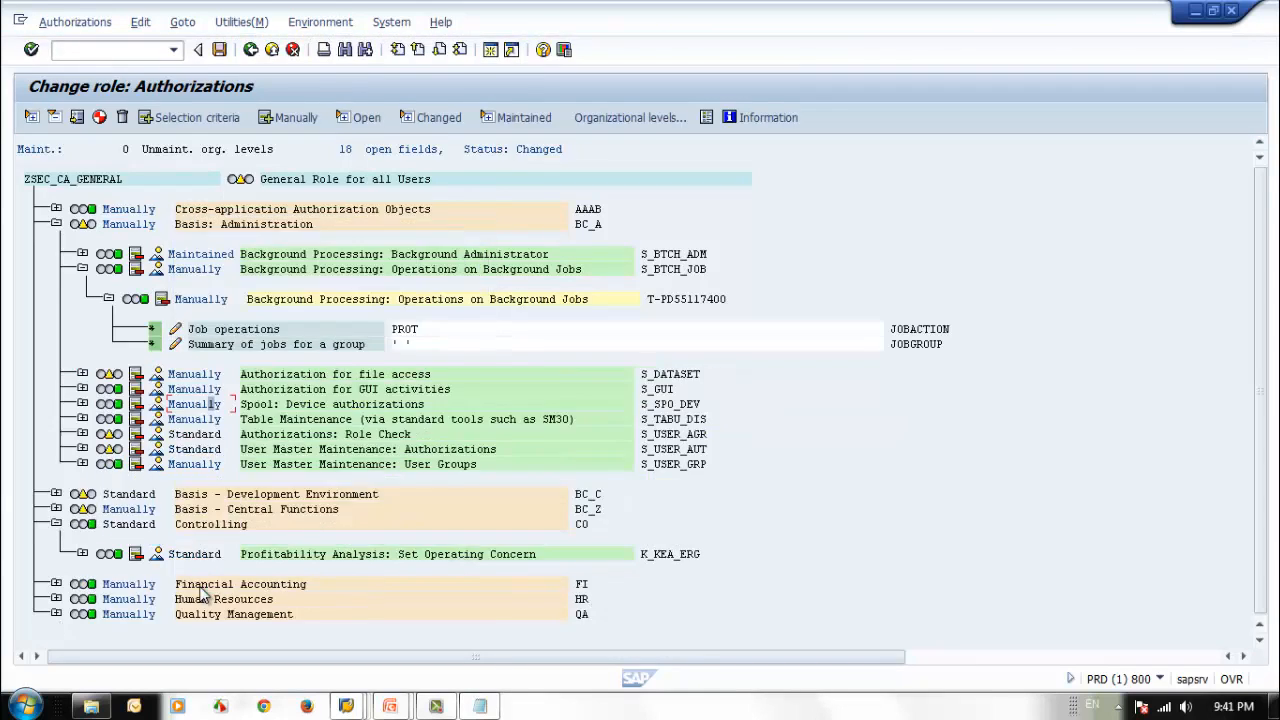
# Deactivate and delete Standard authorization T-PD55117402 under S_DATASET, then collapse S_DATASET and S_BTCH_JOB.
pyautogui.click(82, 374)
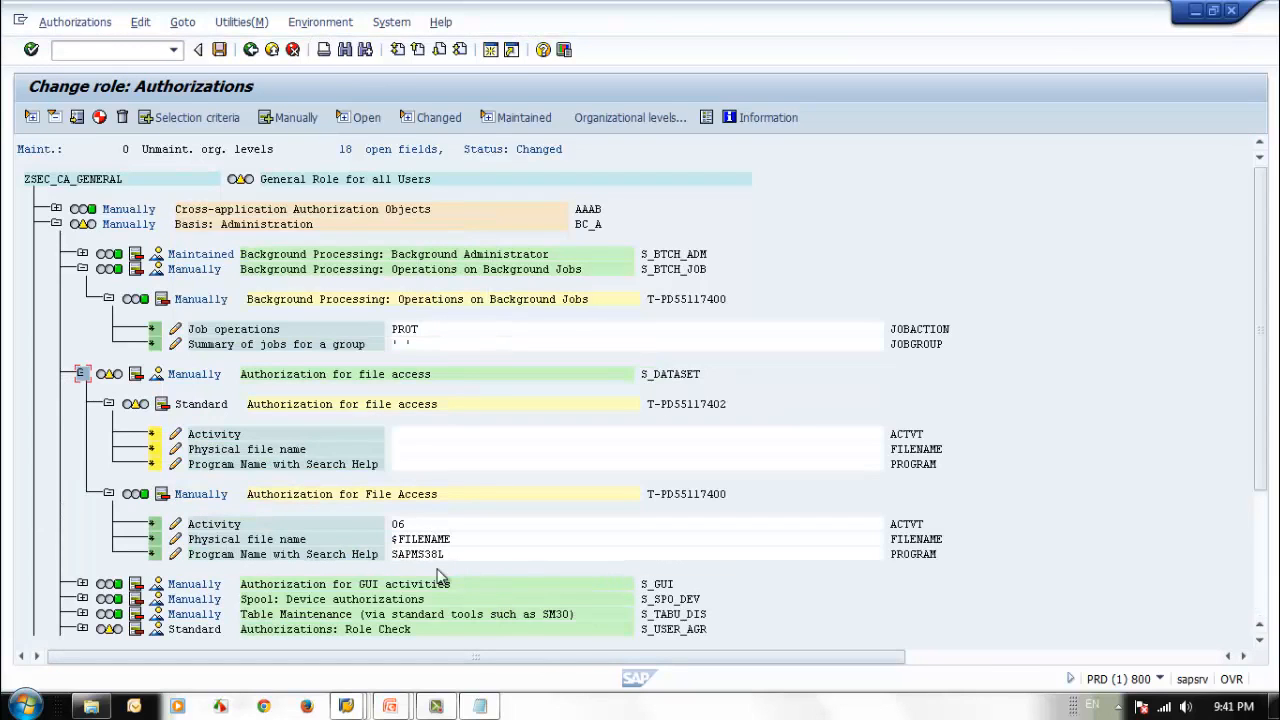
pyautogui.click(163, 404)
pyautogui.click(214, 404)
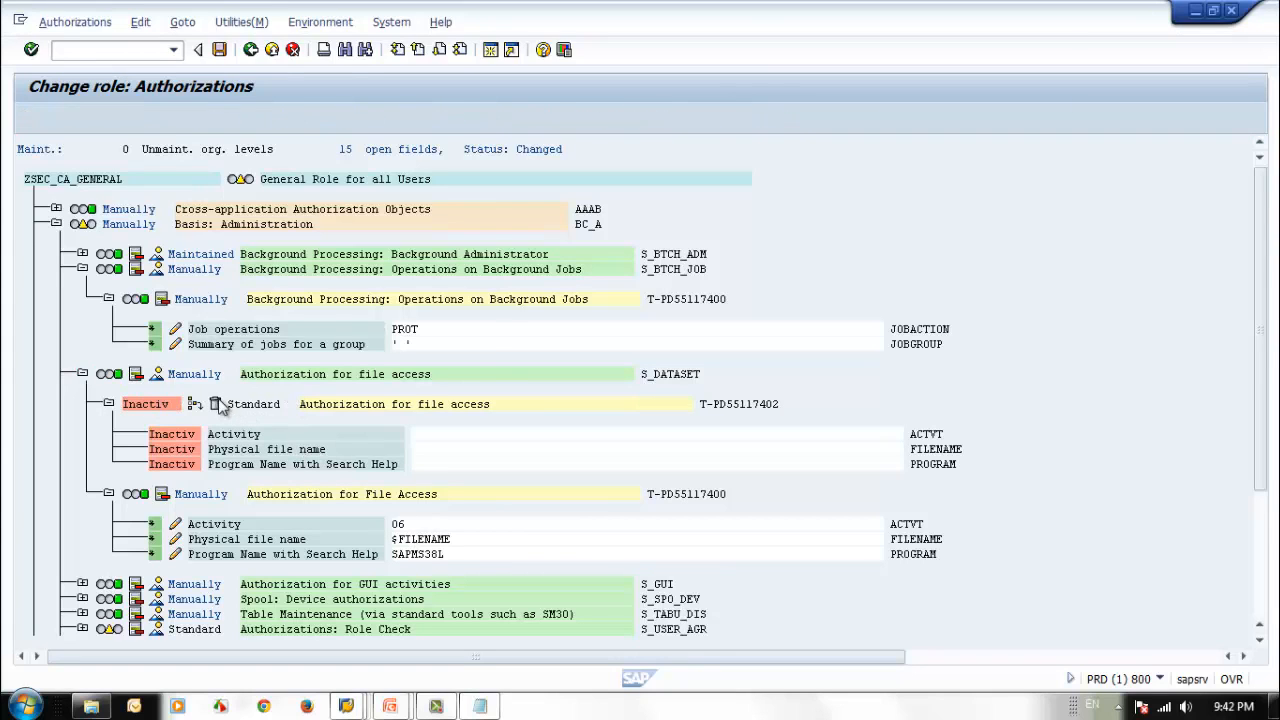
pyautogui.click(255, 318)
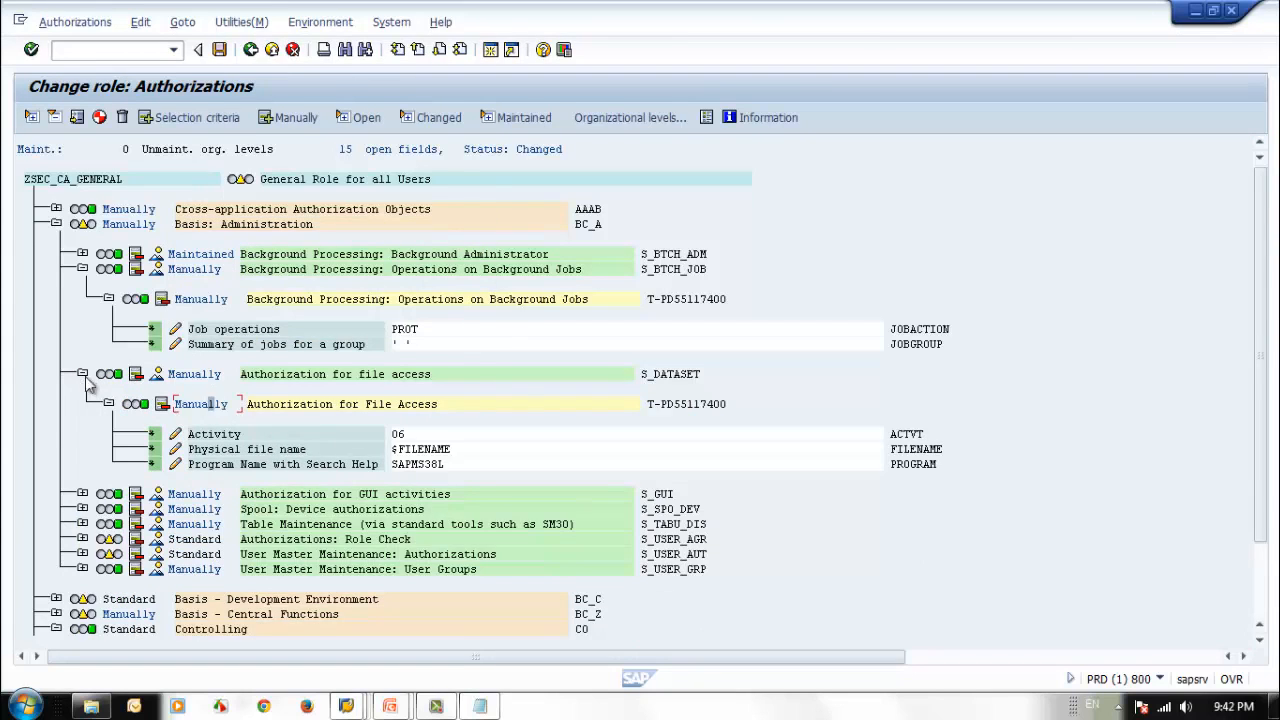
pyautogui.click(82, 374)
pyautogui.click(82, 269)
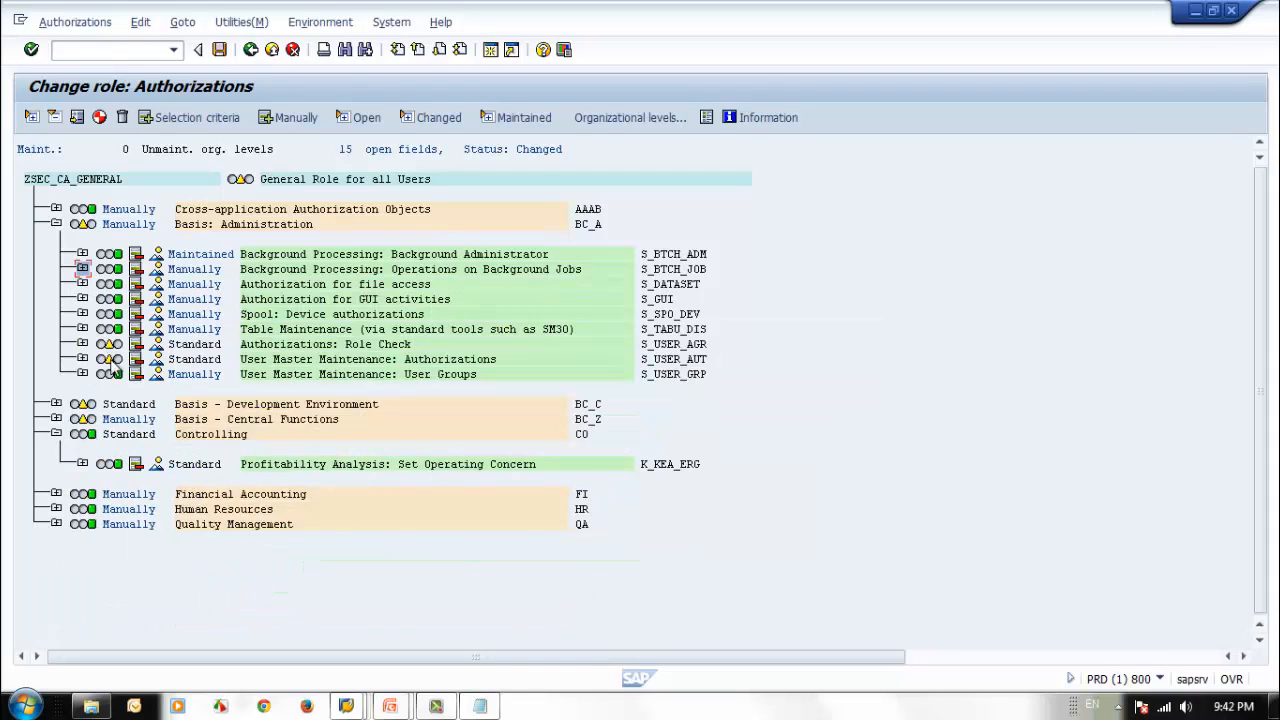
# Give full authorization (*) to Role Name under S_USER_AGR and both open fields under S_USER_AUT, then collapse both objects.
pyautogui.click(82, 344)
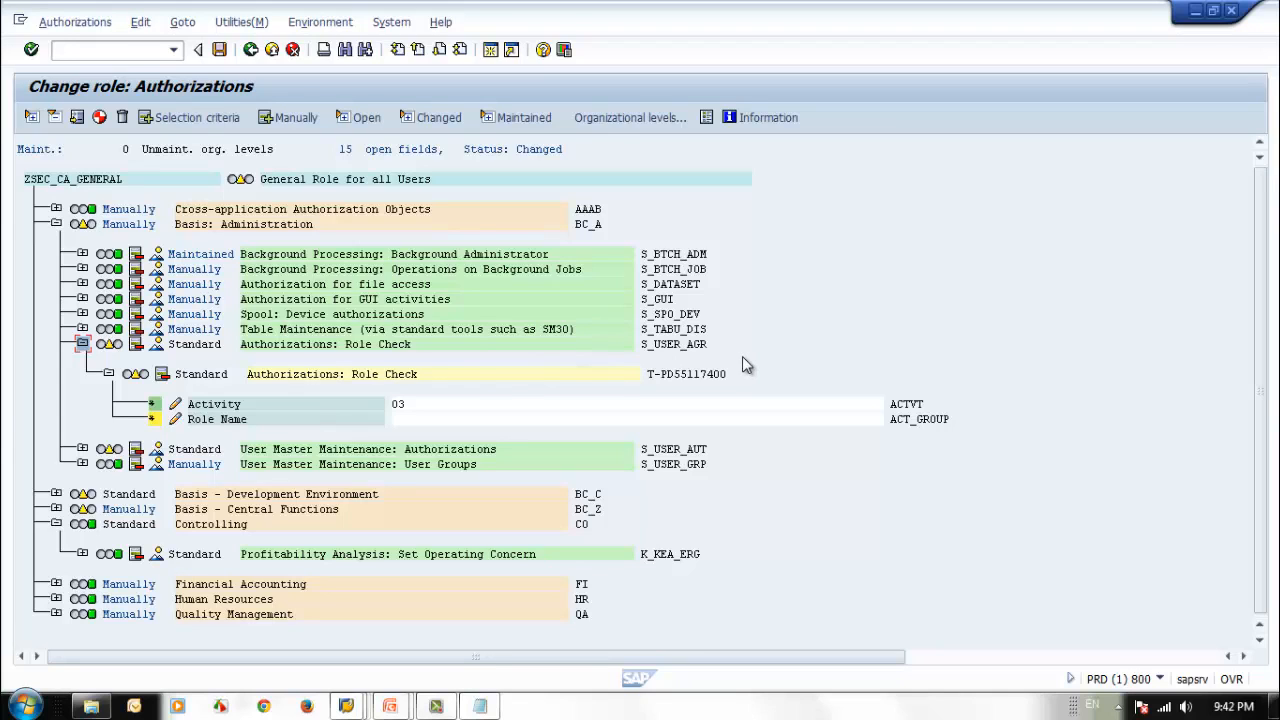
pyautogui.click(155, 419)
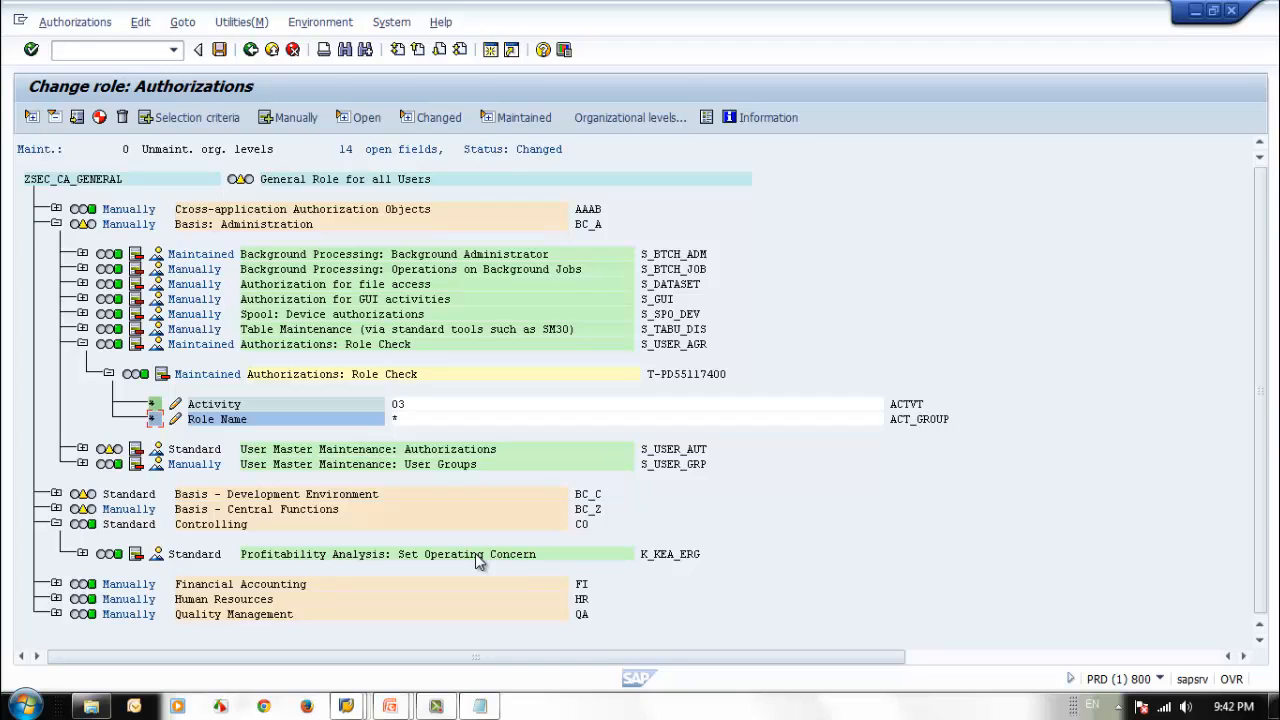
pyautogui.click(82, 449)
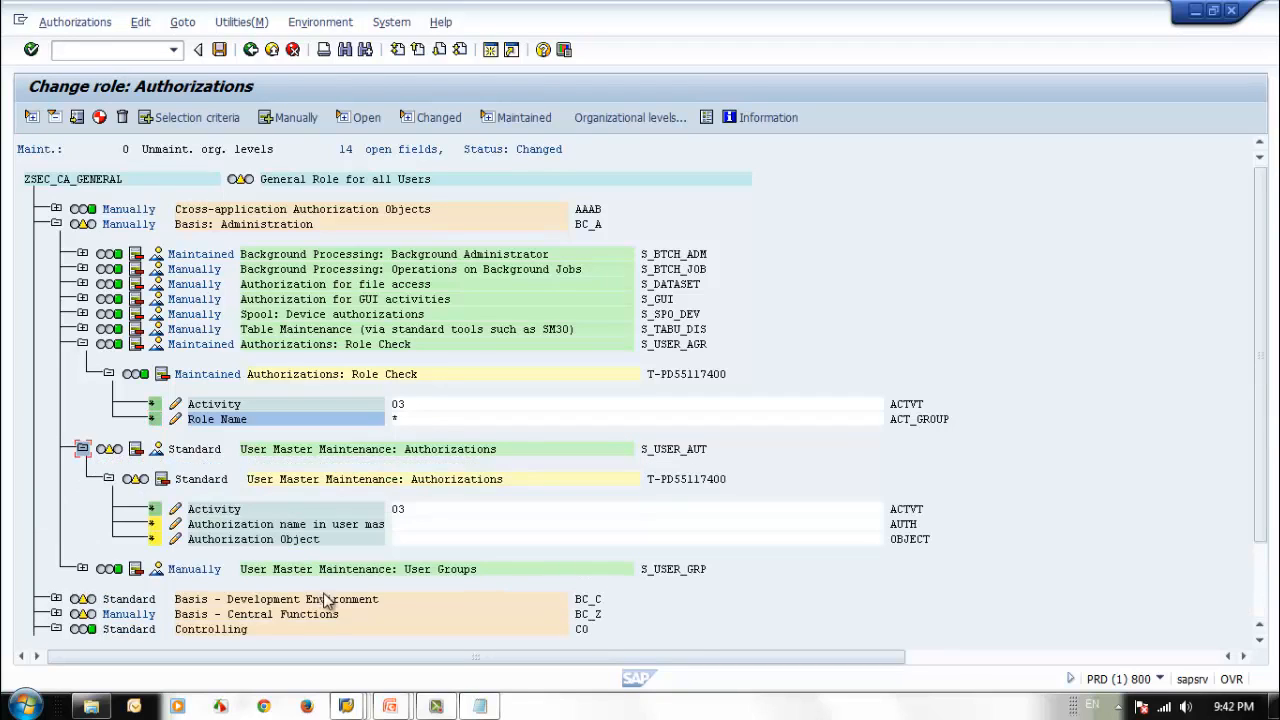
pyautogui.click(402, 527)
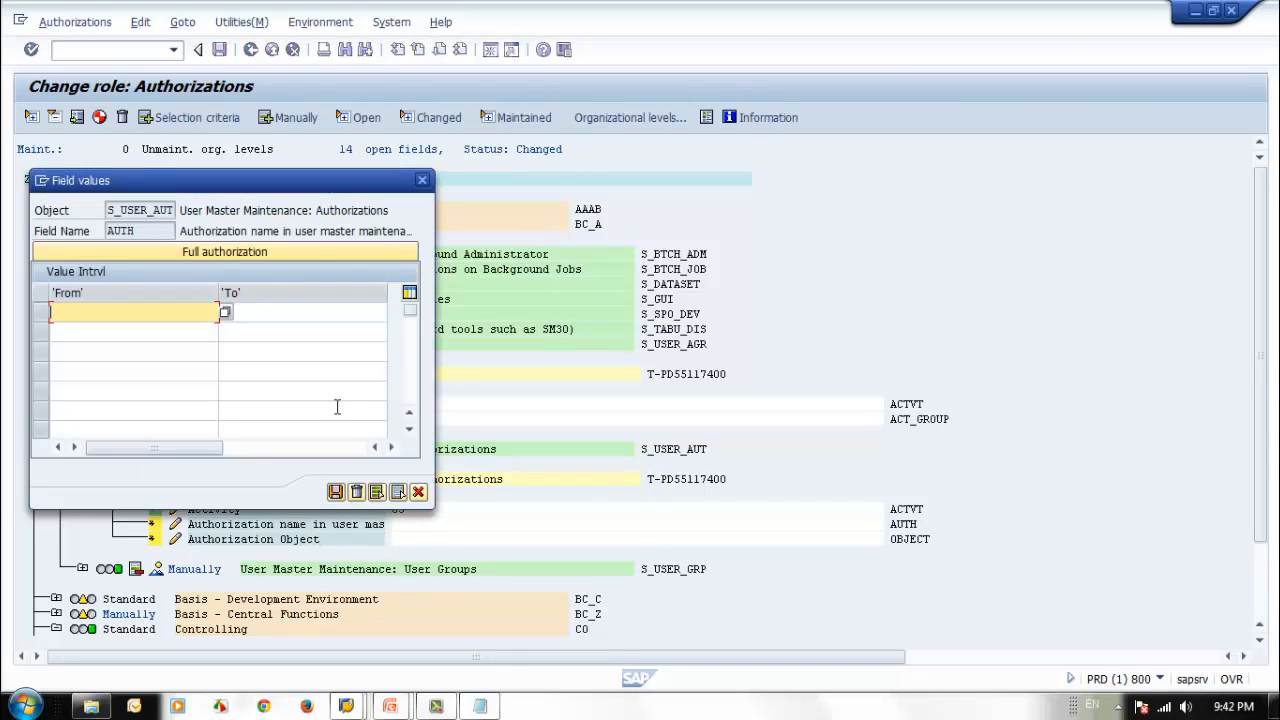
pyautogui.click(422, 181)
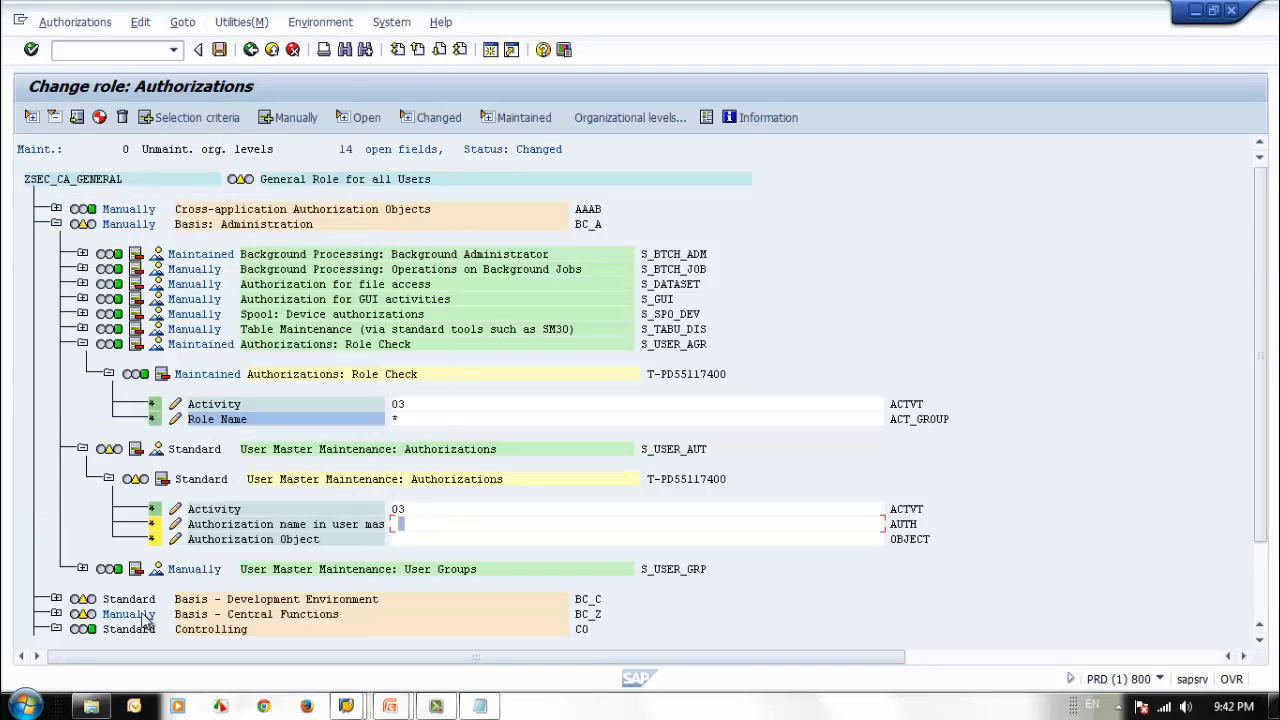
pyautogui.click(153, 524)
pyautogui.click(153, 539)
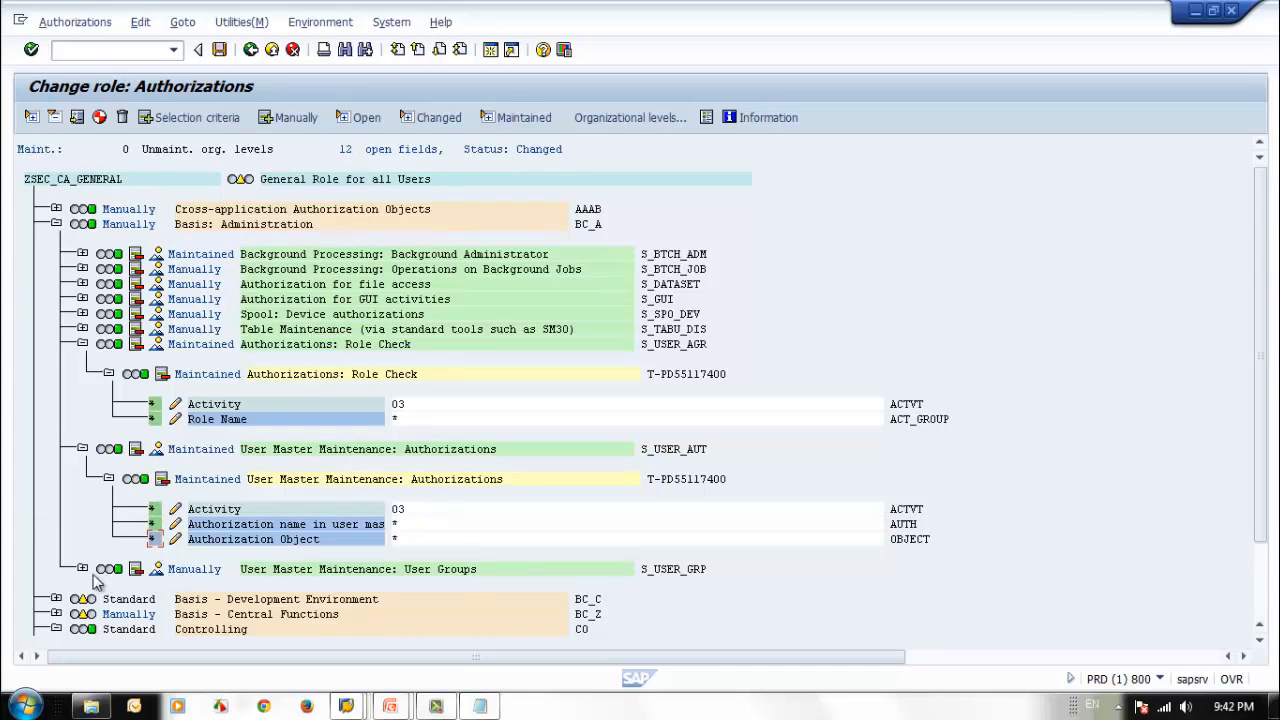
pyautogui.click(82, 449)
pyautogui.click(82, 344)
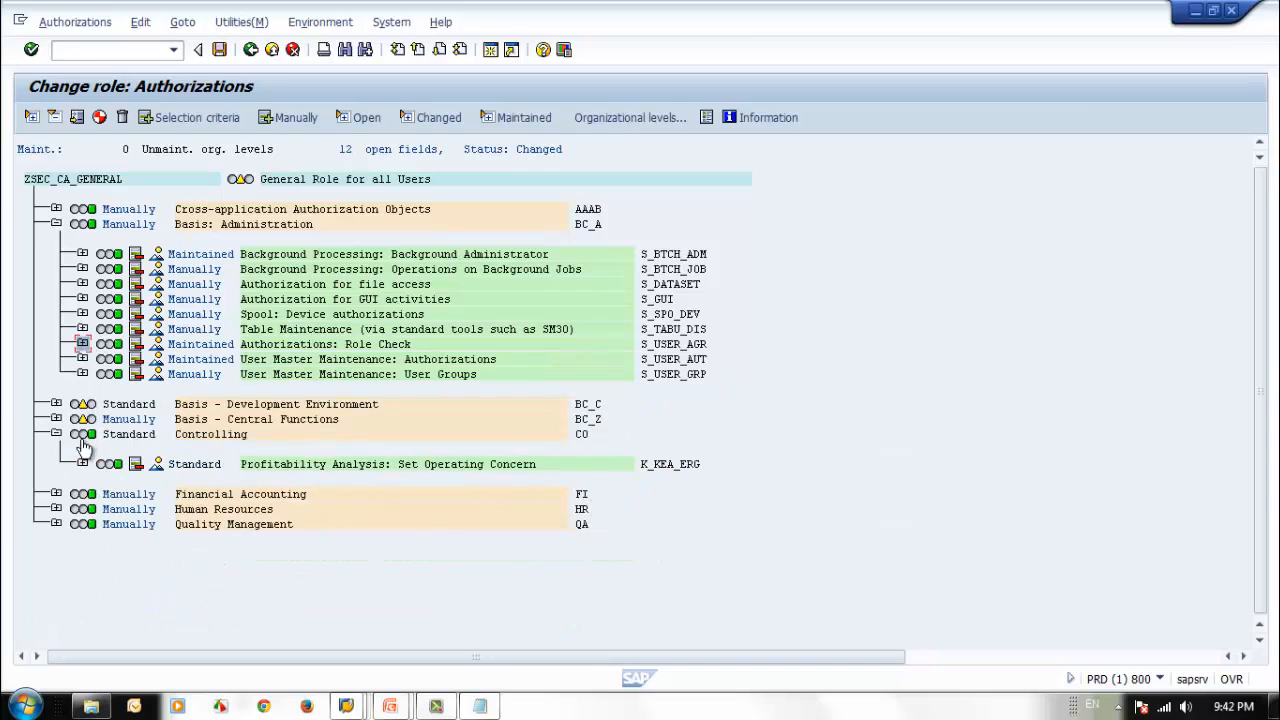
# Expand S_DEVELOP under Basis - Development Environment and review the activities of Standard authorization T-PD55117400.
pyautogui.click(56, 404)
pyautogui.click(82, 434)
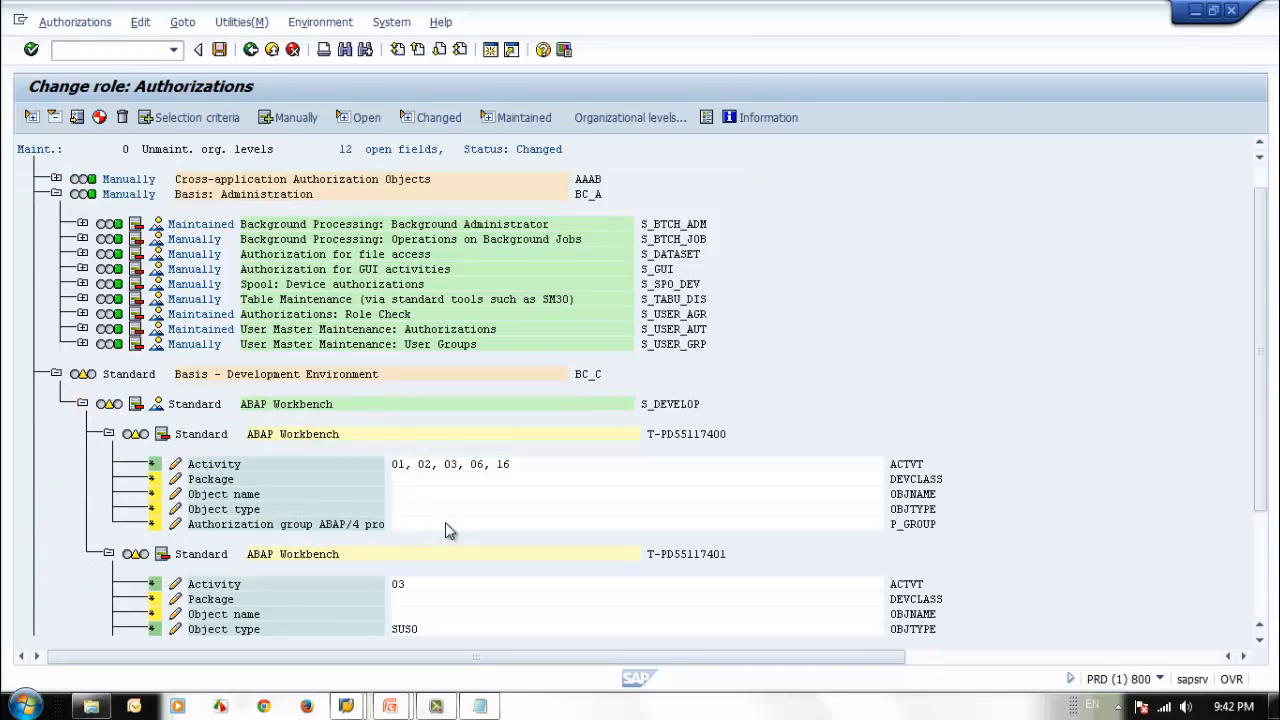
pyautogui.scroll(-3, 445, 522)
pyautogui.scroll(-2, 447, 530)
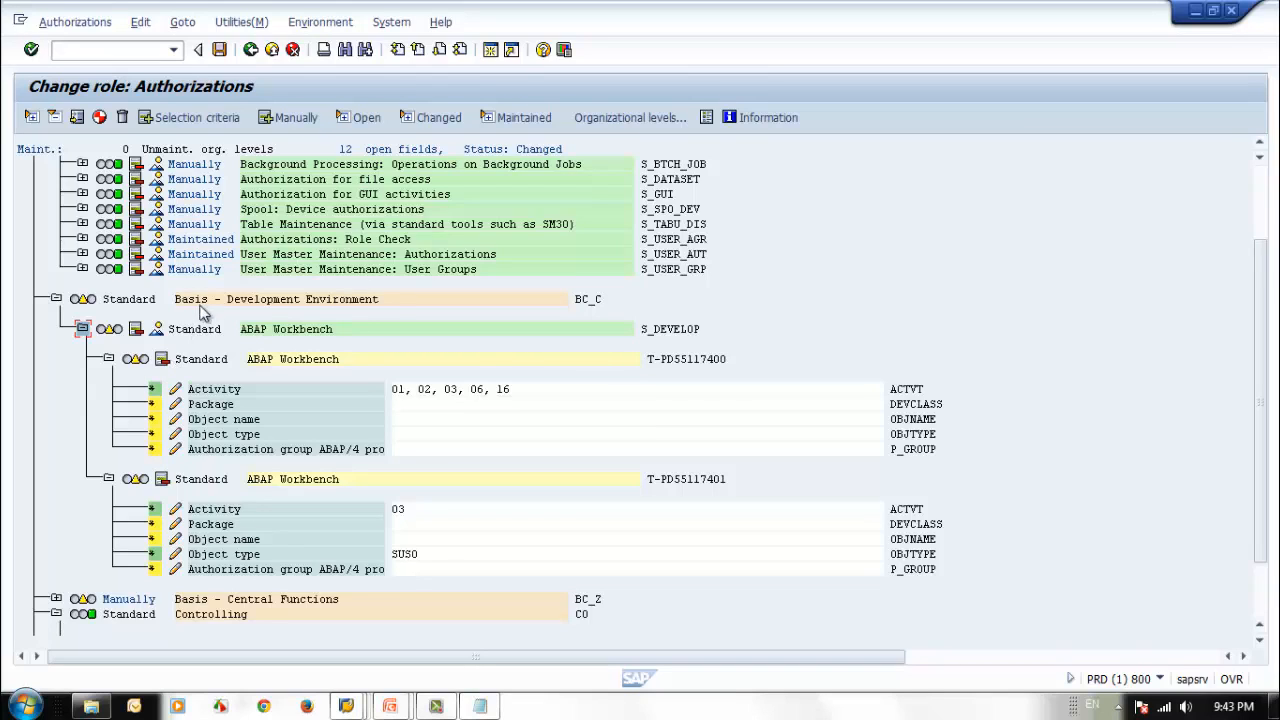
pyautogui.doubleClick(447, 389)
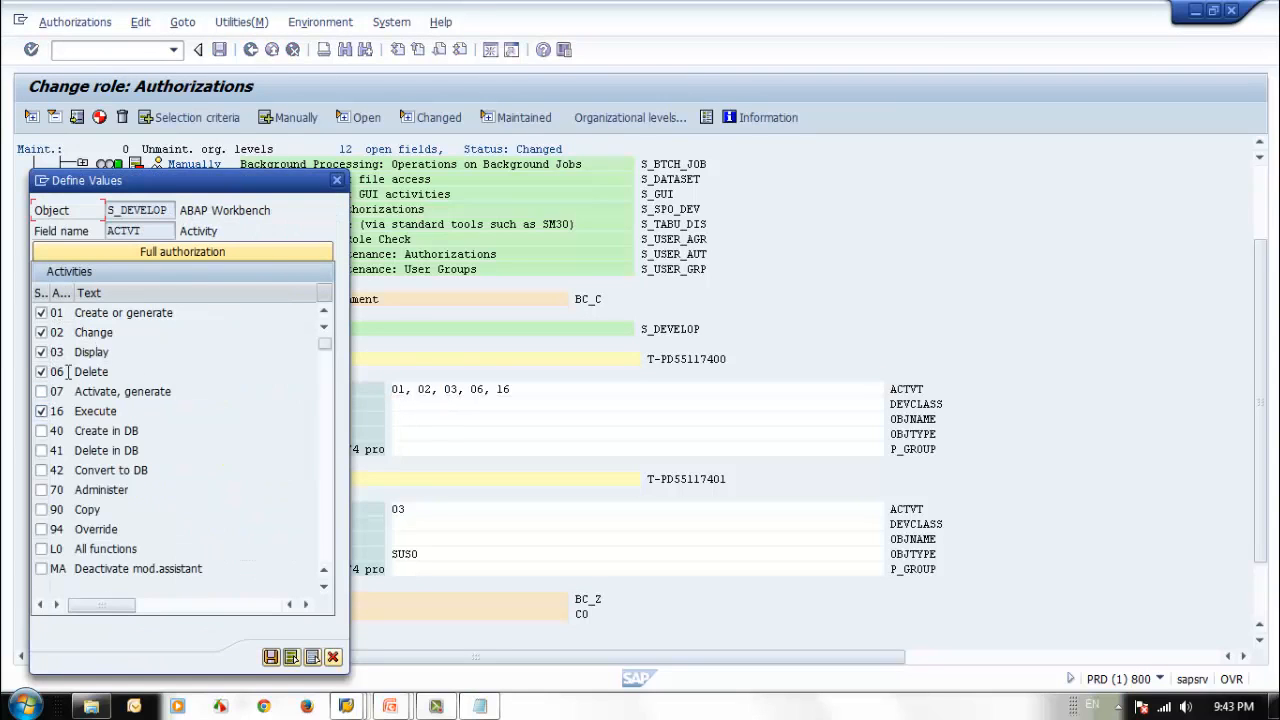
pyautogui.click(337, 180)
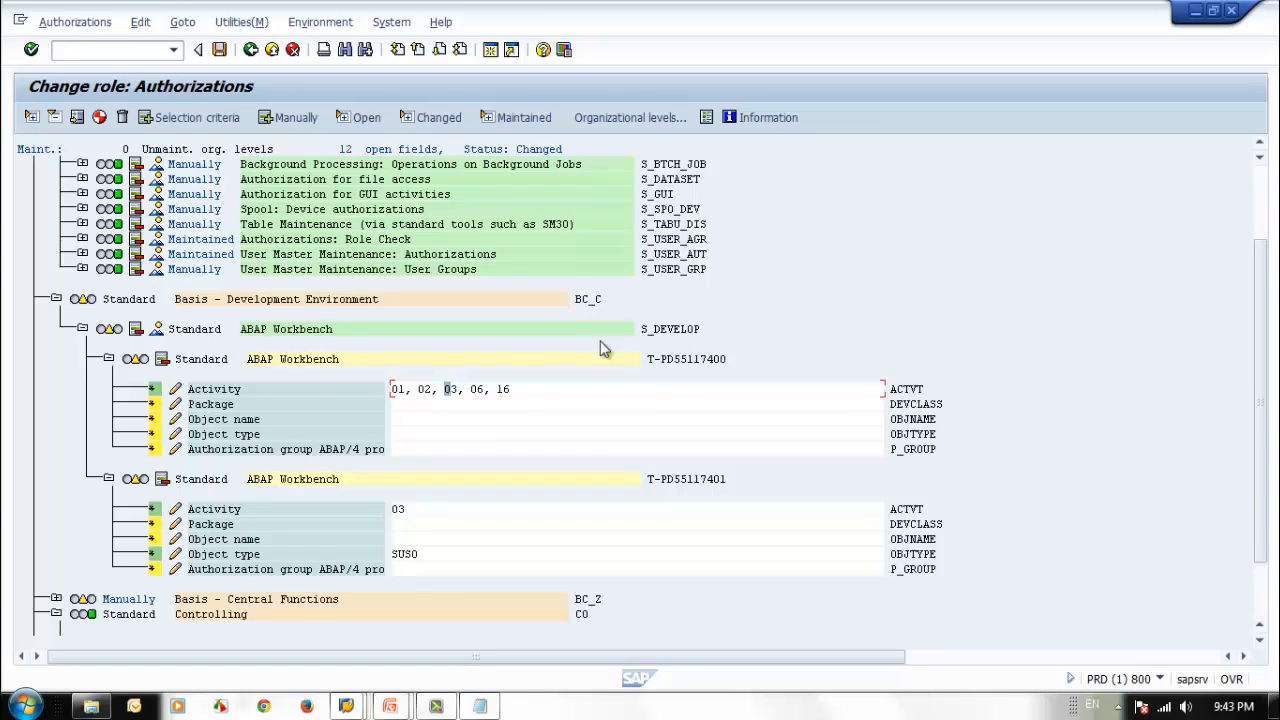
# Read the documentation of authorization object S_DEVELOP and close it.
pyautogui.click(253, 332)
pyautogui.press('F1')
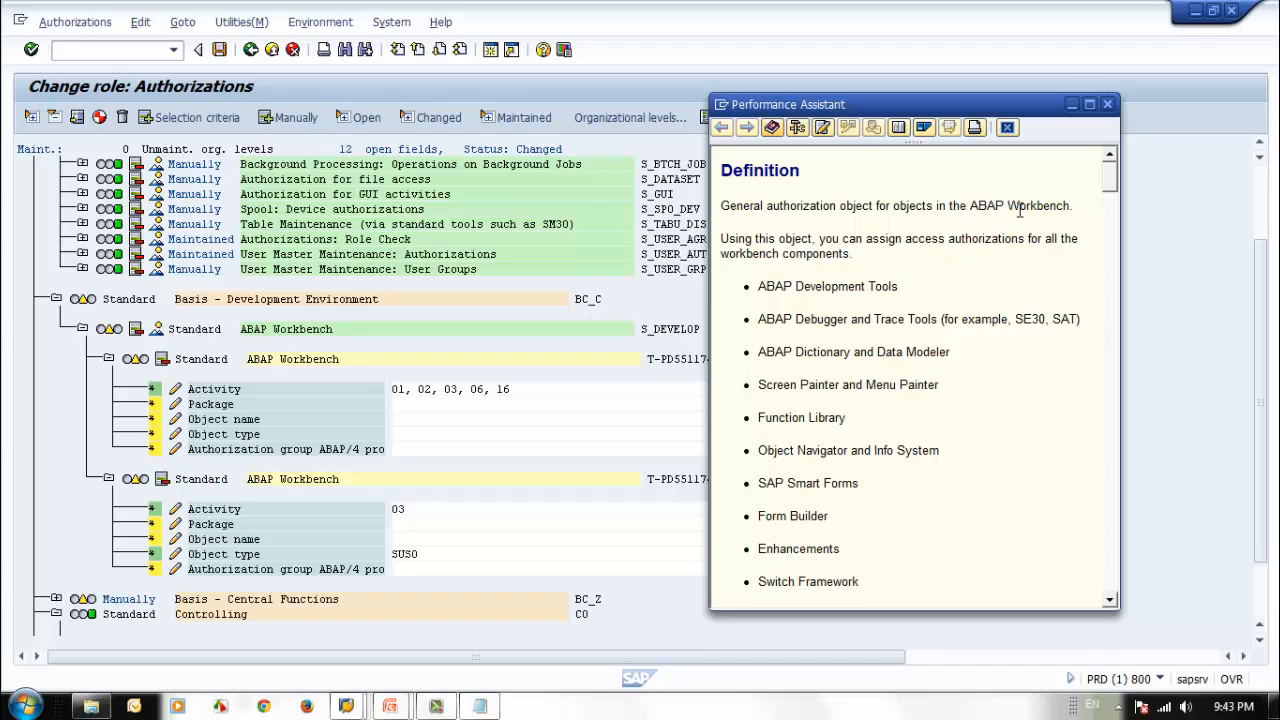
pyautogui.click(1108, 105)
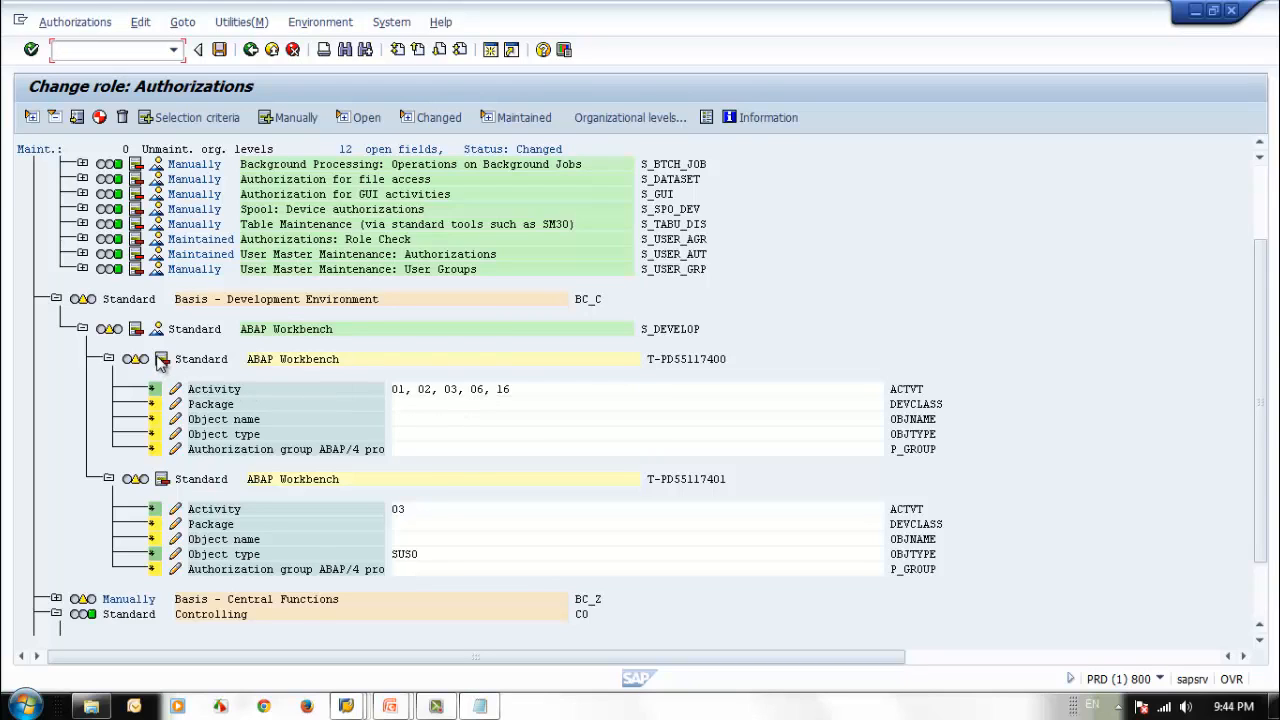
# Deactivate and delete Standard authorization T-PD55117400 under ABAP Workbench object S_DEVELOP.
pyautogui.doubleClick(318, 531)
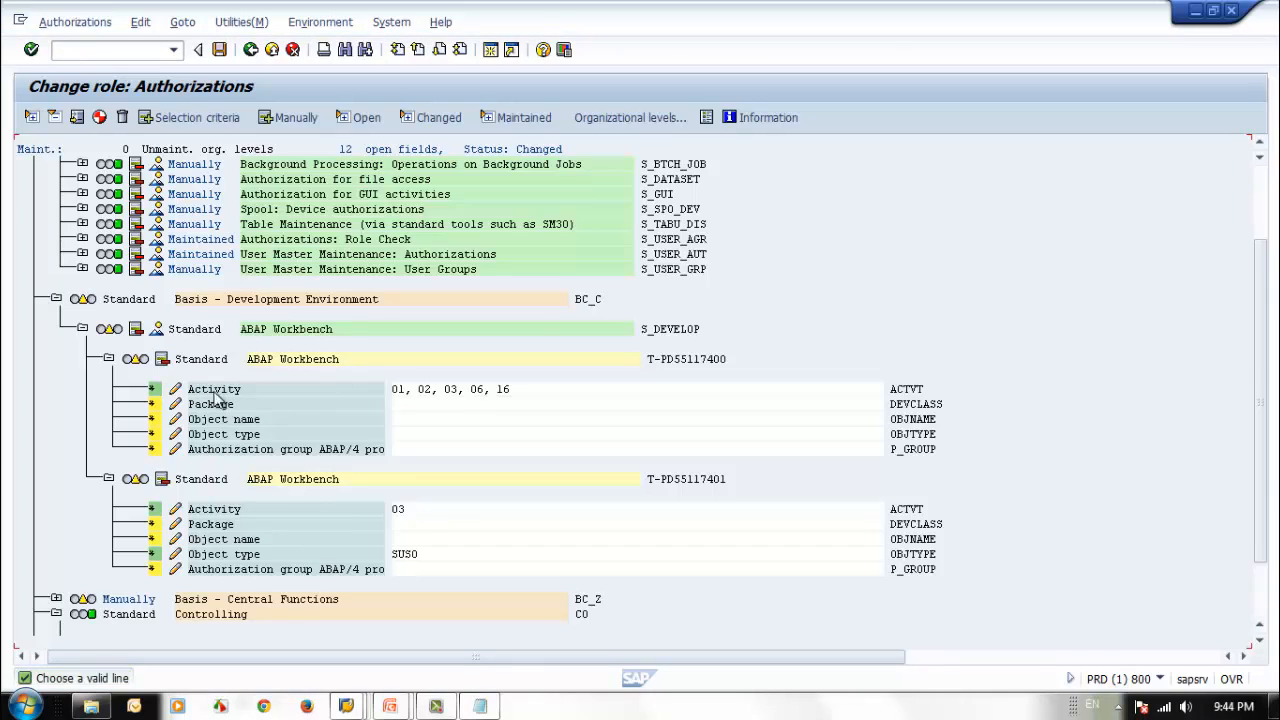
pyautogui.click(163, 362)
pyautogui.click(163, 362)
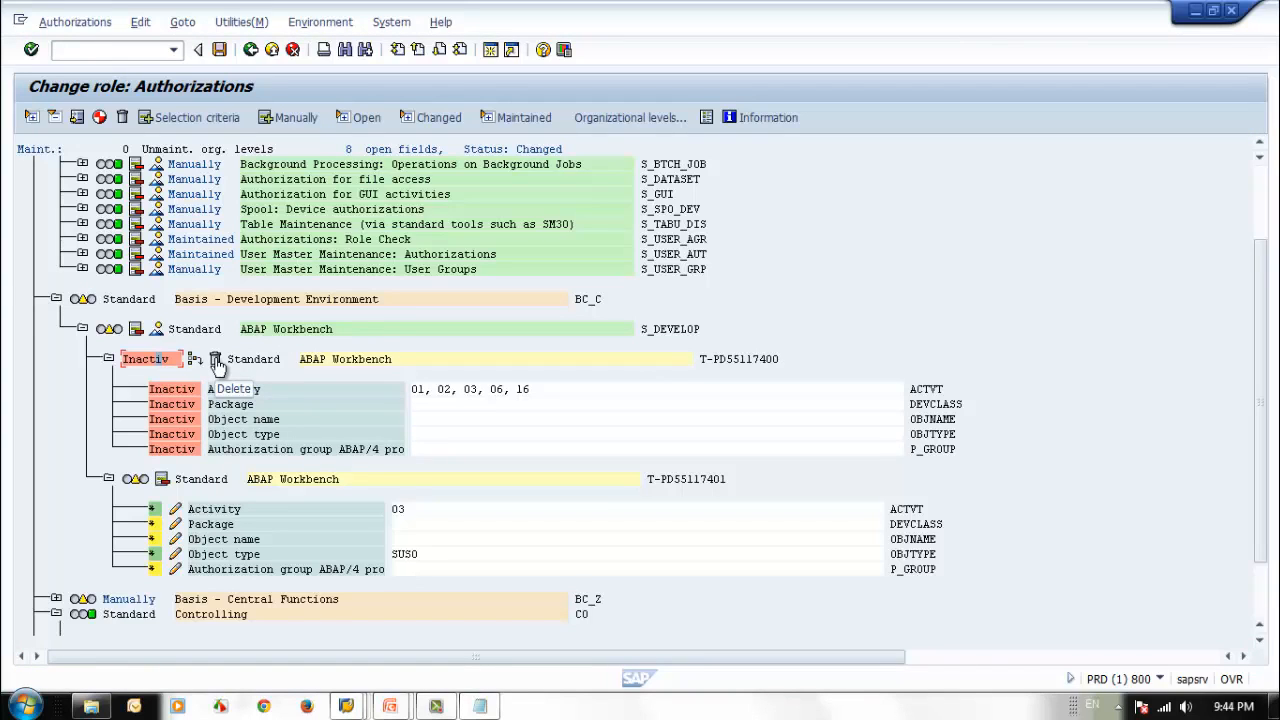
pyautogui.click(215, 361)
pyautogui.click(255, 318)
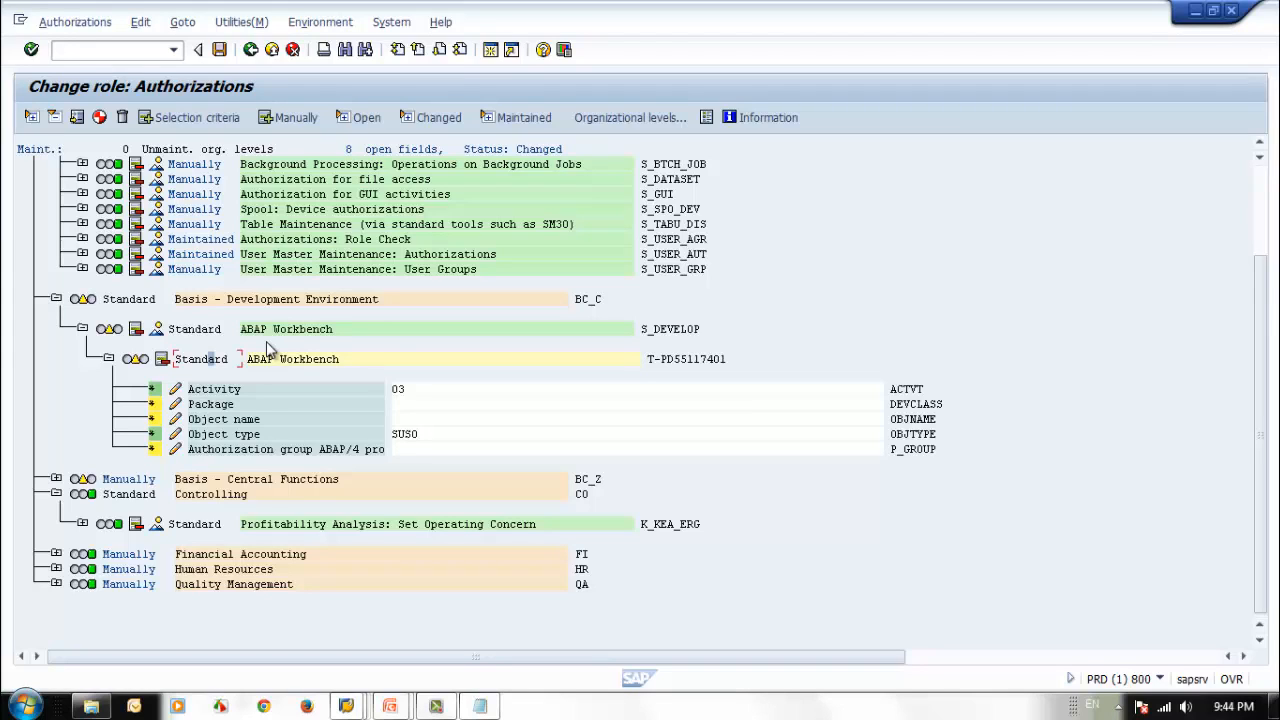
# Review the Activity and Object type values of the remaining S_DEVELOP authorization T-PD55117401.
pyautogui.click(415, 390)
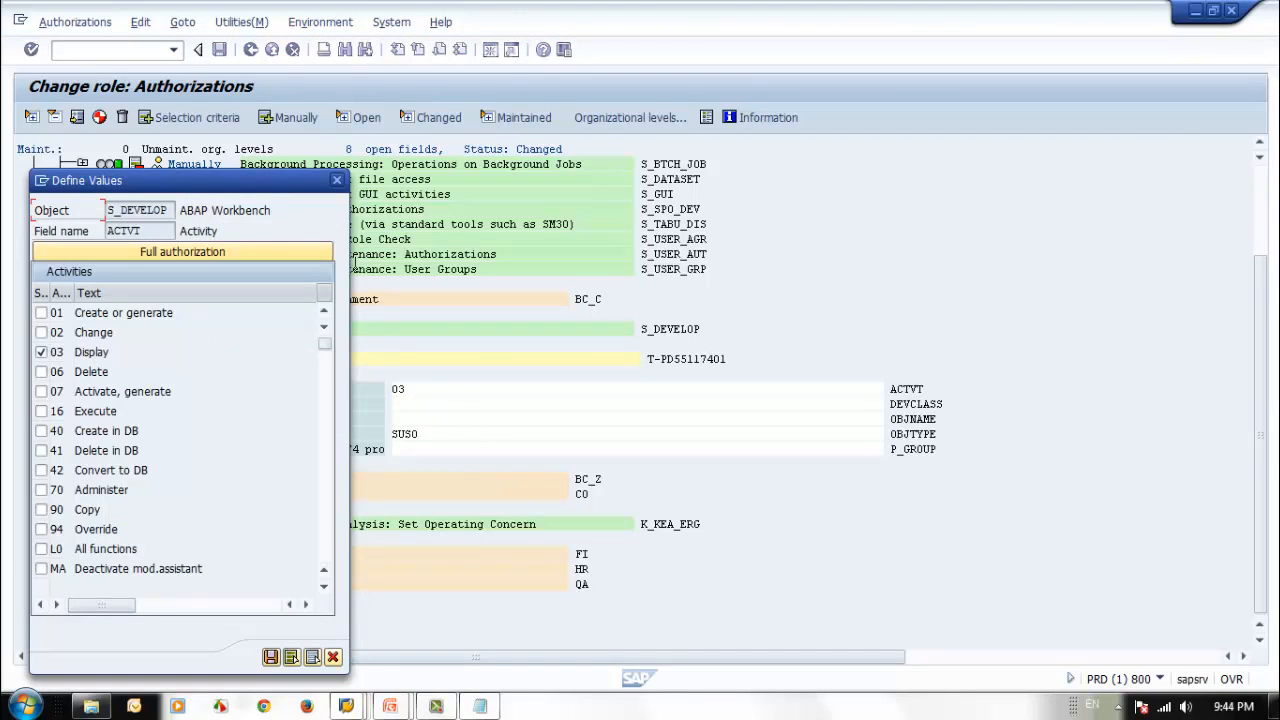
pyautogui.click(337, 180)
pyautogui.click(421, 441)
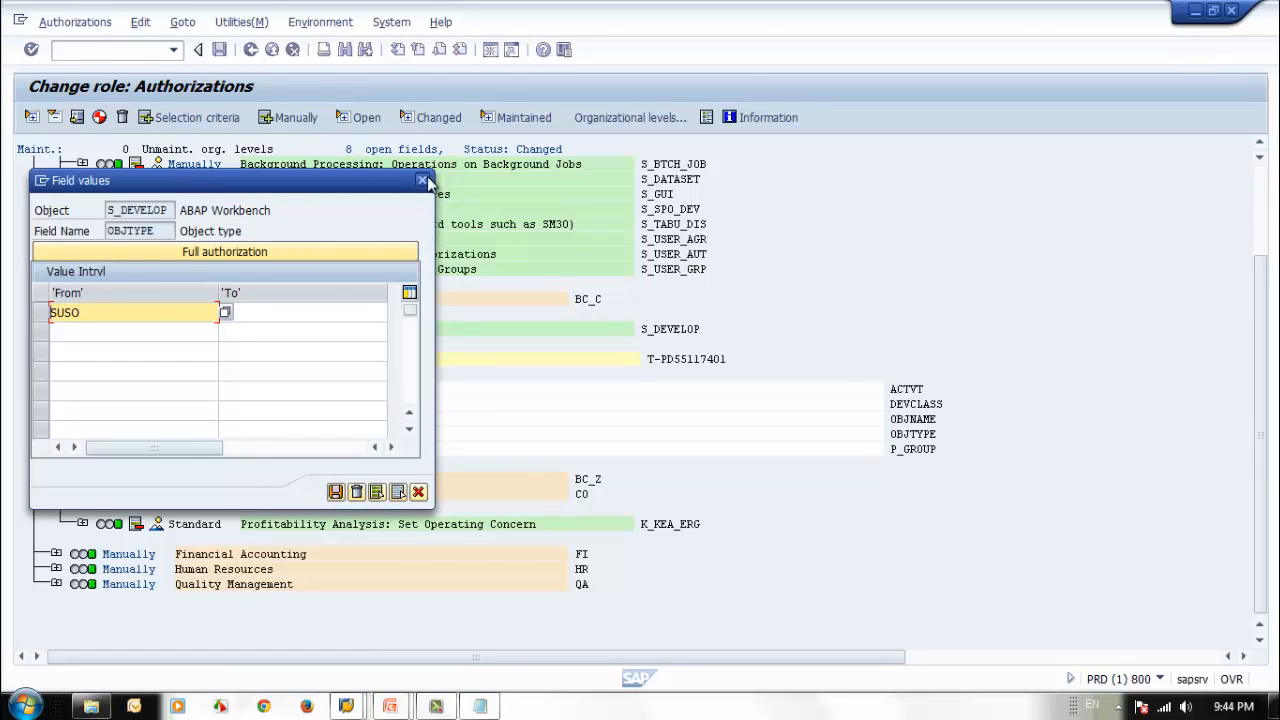
pyautogui.click(423, 181)
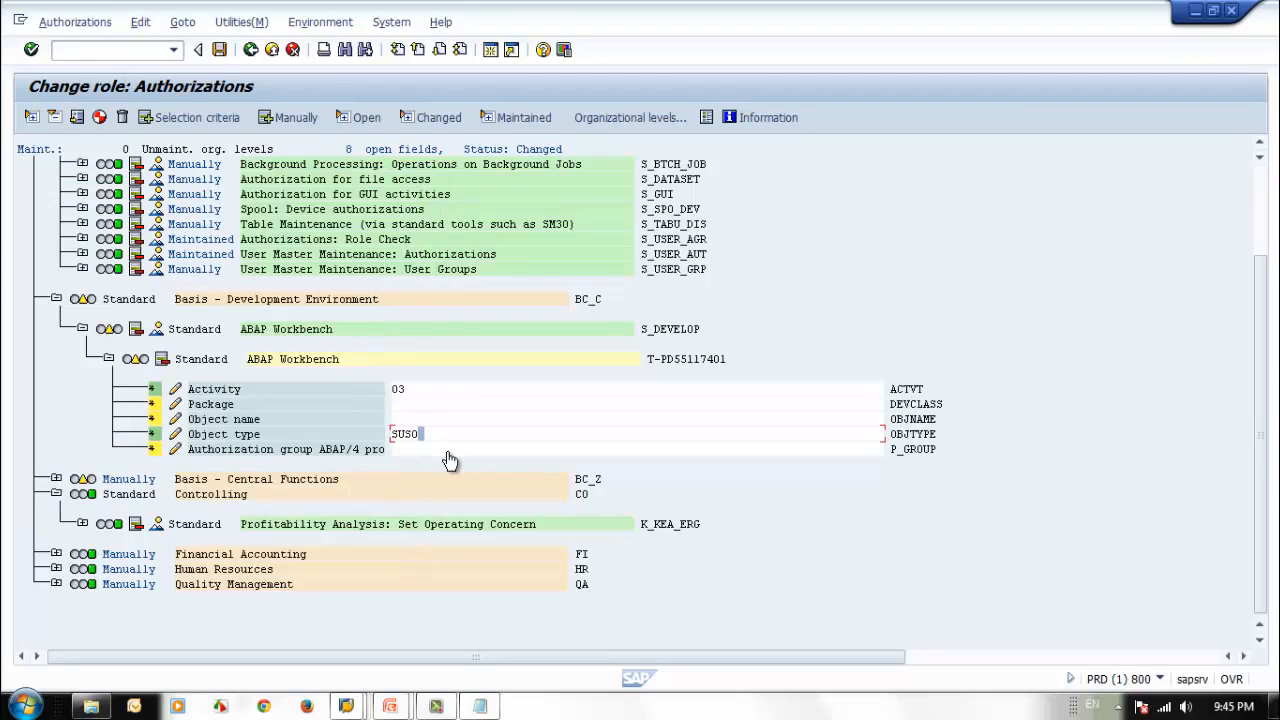
# Give full authorization (*) to Package, Object name and Authorization group of S_DEVELOP, then collapse Basis - Development Environment.
pyautogui.click(153, 405)
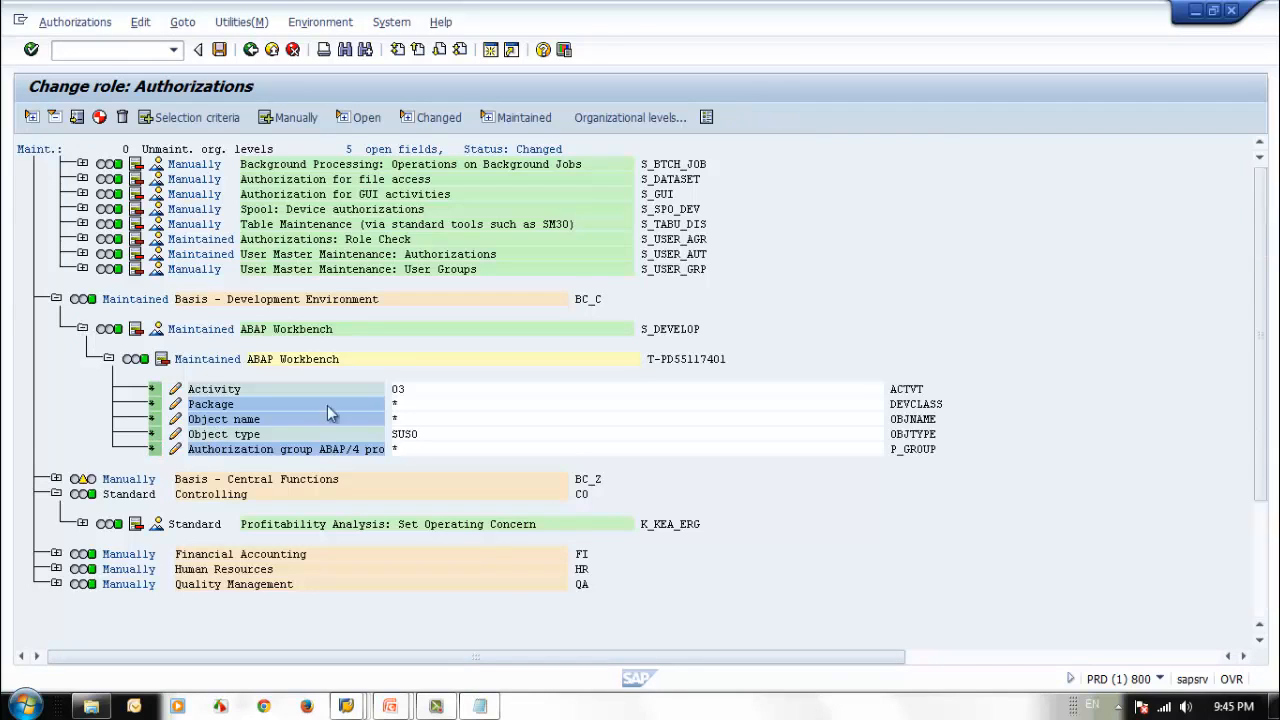
pyautogui.click(82, 328)
pyautogui.click(82, 328)
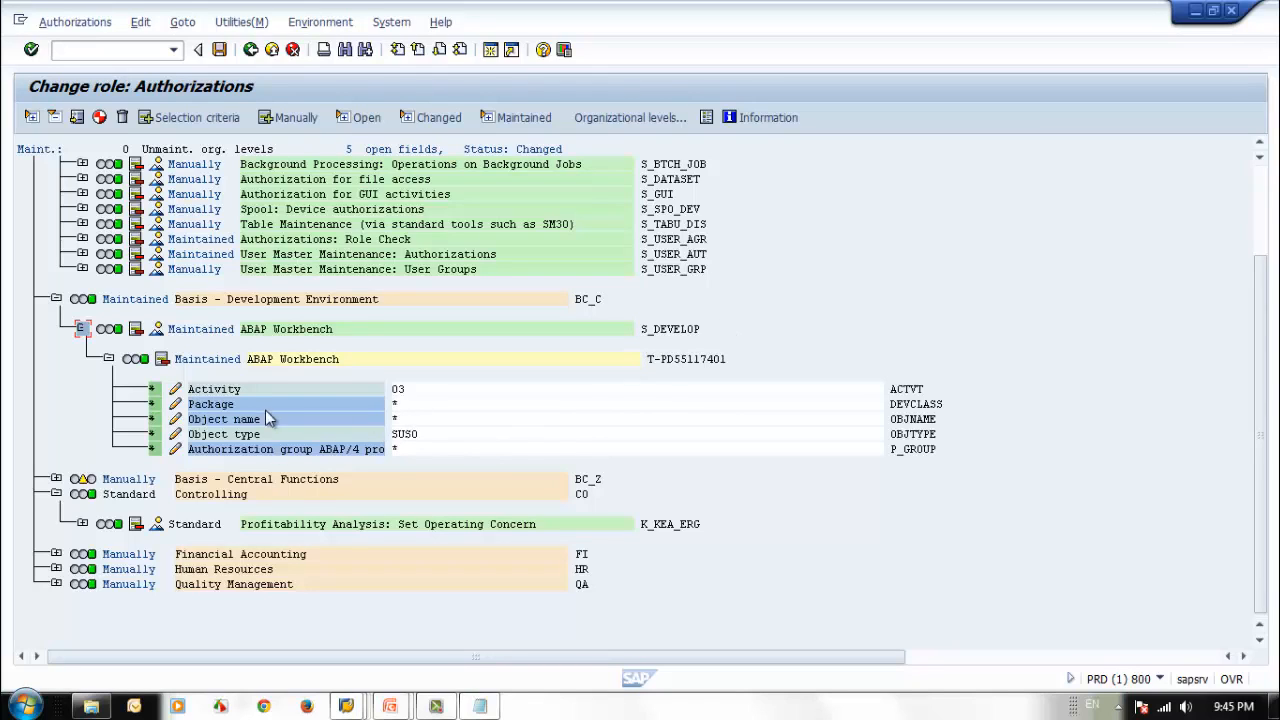
pyautogui.click(56, 298)
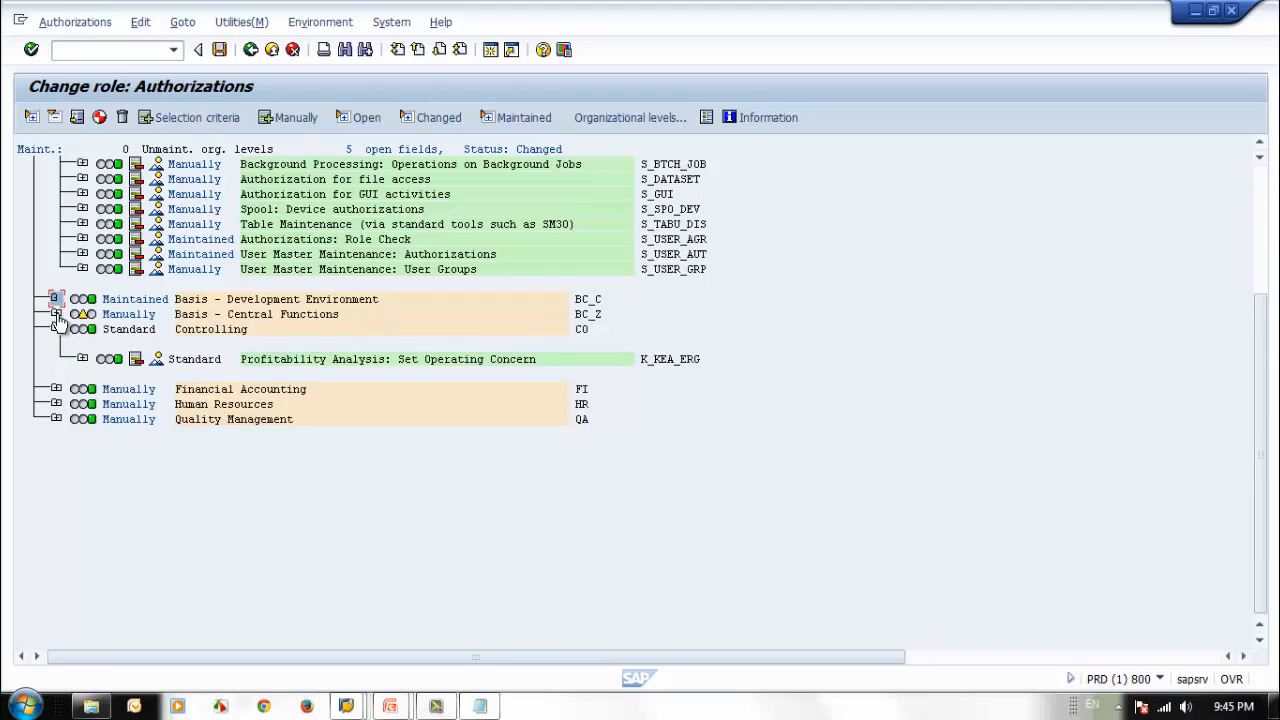
# Deactivate and delete Standard authorization T-PD55117401 under S_BDS_DS in Basis - Central Functions.
pyautogui.click(56, 314)
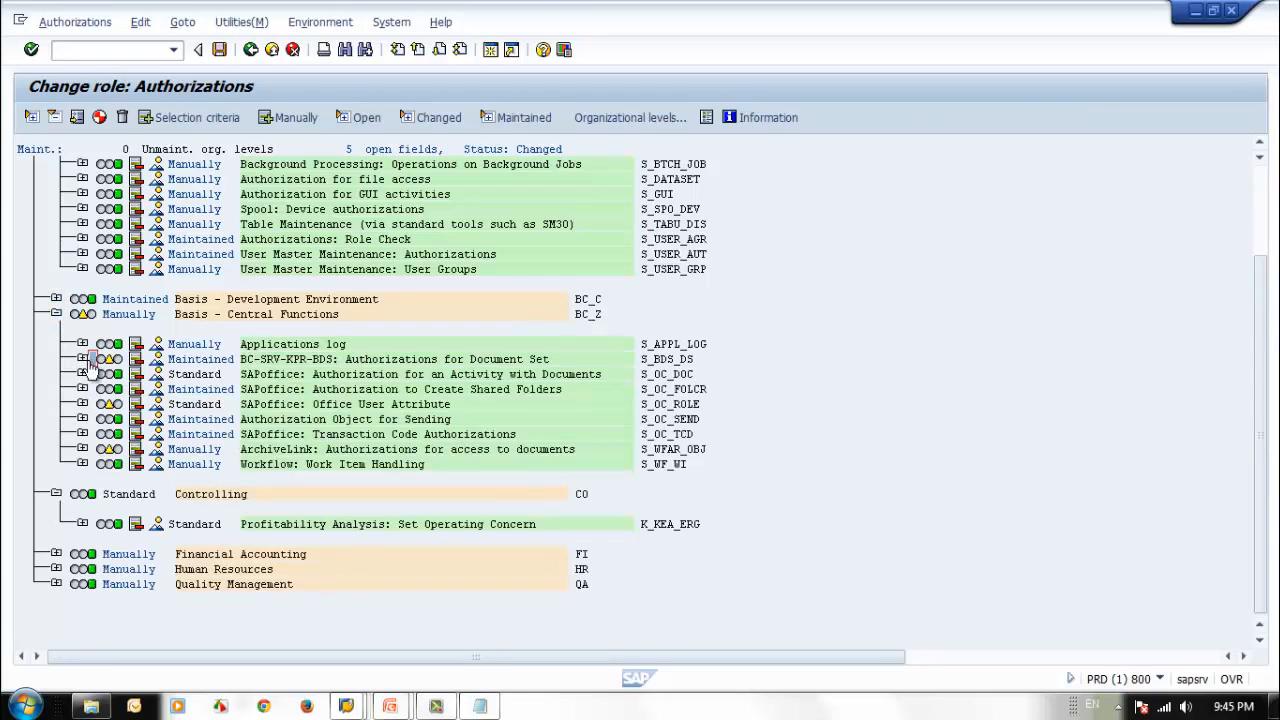
pyautogui.click(82, 358)
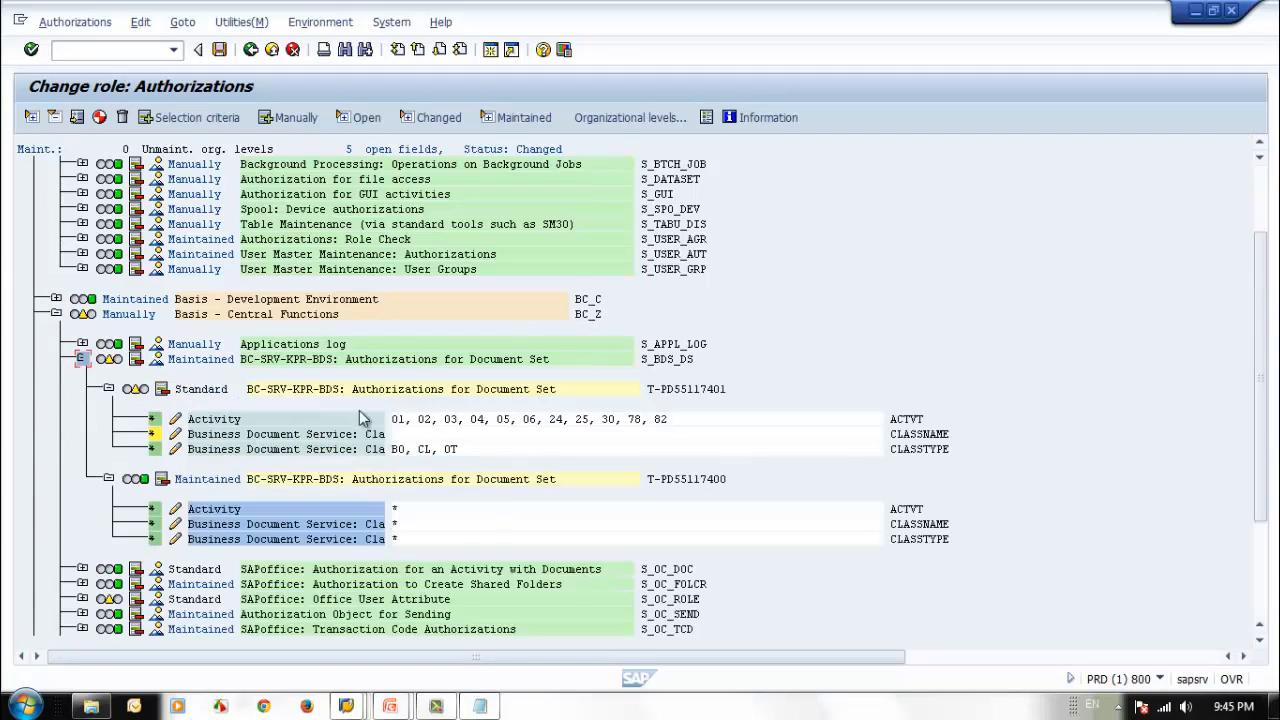
pyautogui.click(163, 389)
pyautogui.click(213, 390)
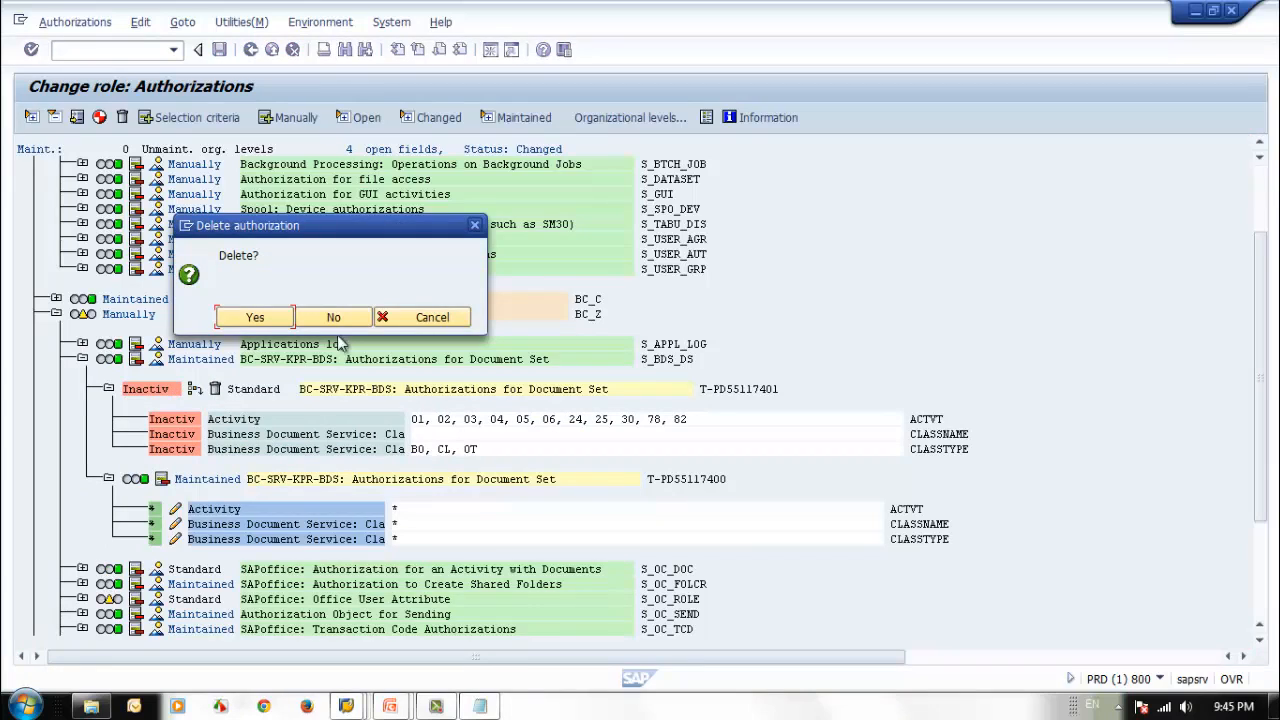
pyautogui.click(455, 318)
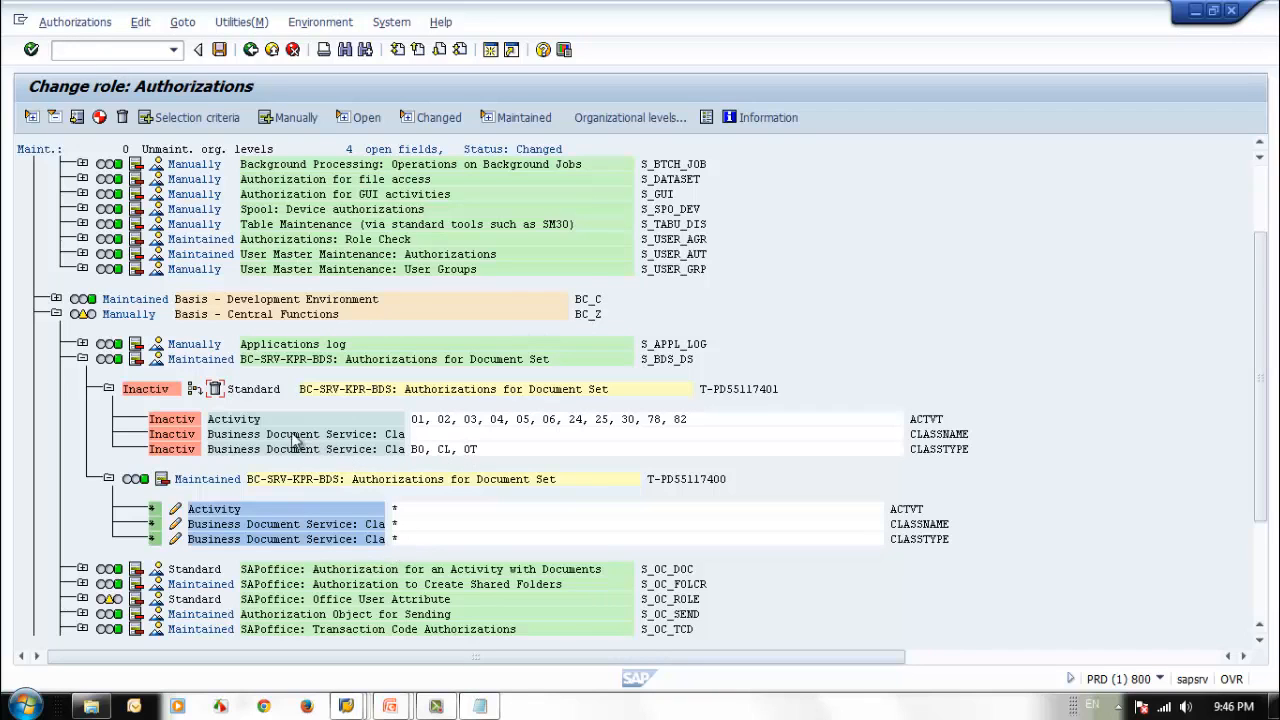
pyautogui.click(214, 390)
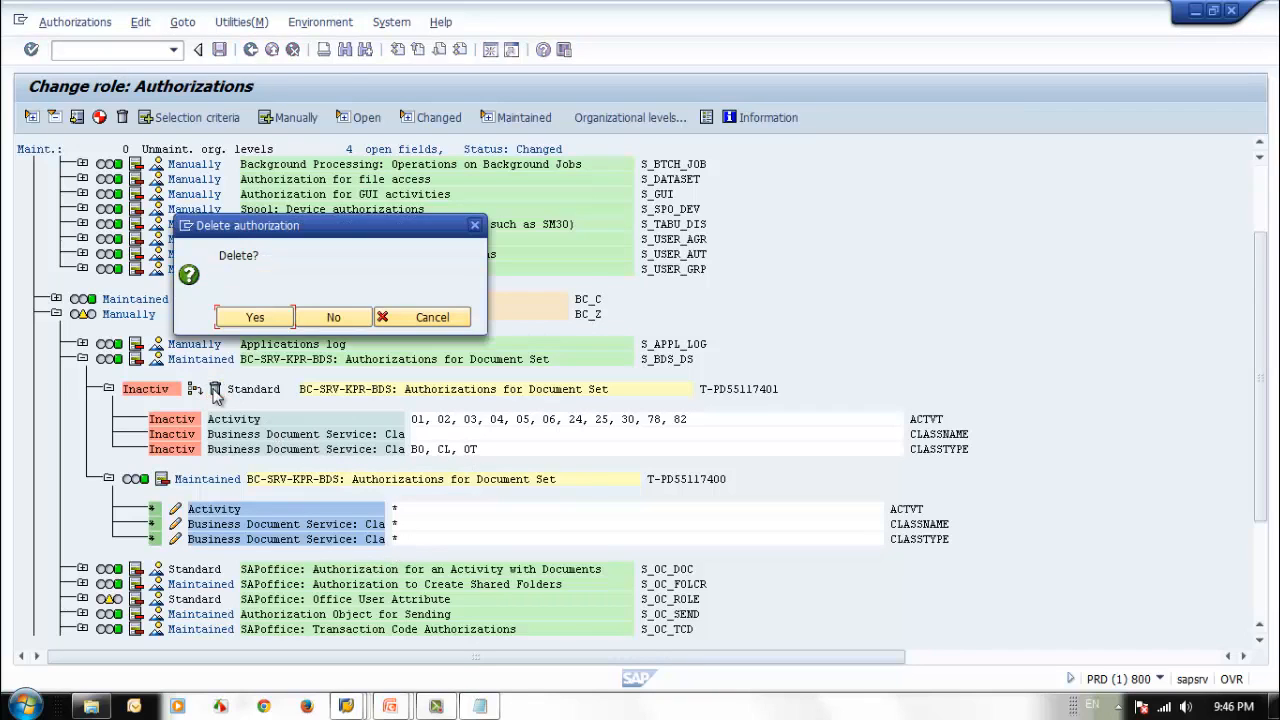
pyautogui.click(255, 318)
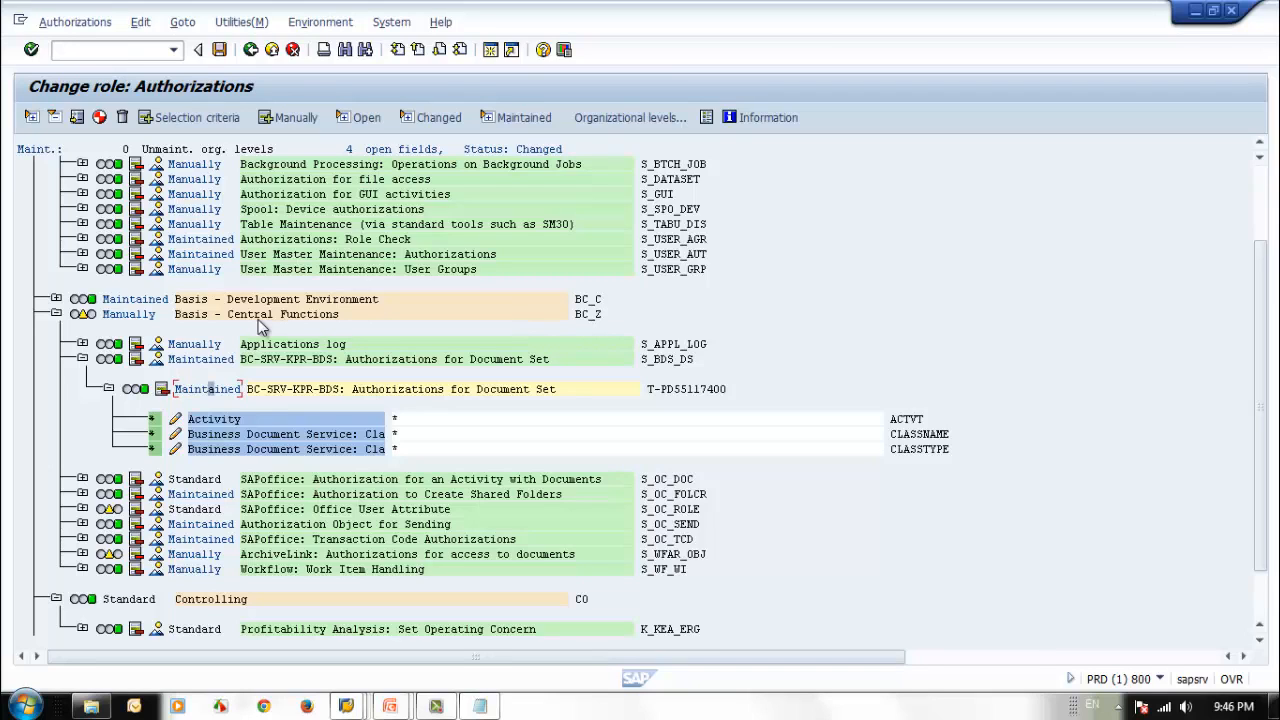
# Deactivate and delete Standard authorization T-PD55117400 with the empty OFFADMI field under S_OC_ROLE, then collapse the object.
pyautogui.click(82, 509)
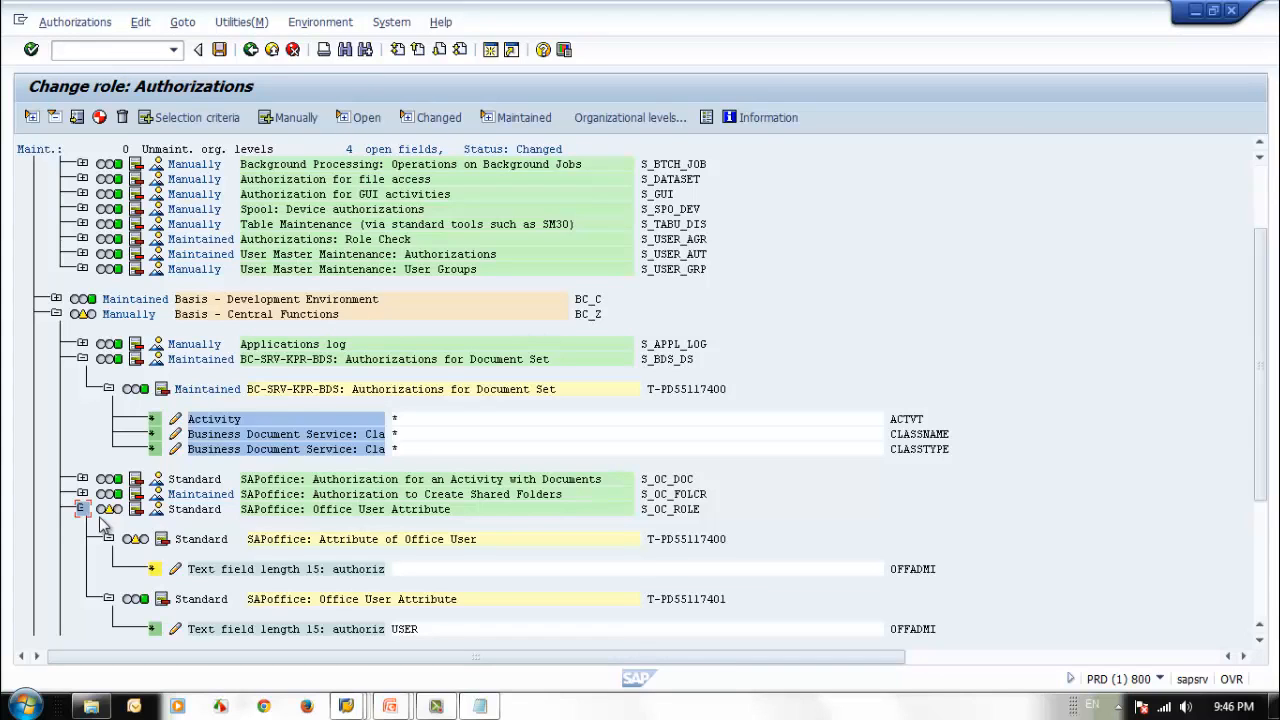
pyautogui.click(163, 540)
pyautogui.click(216, 540)
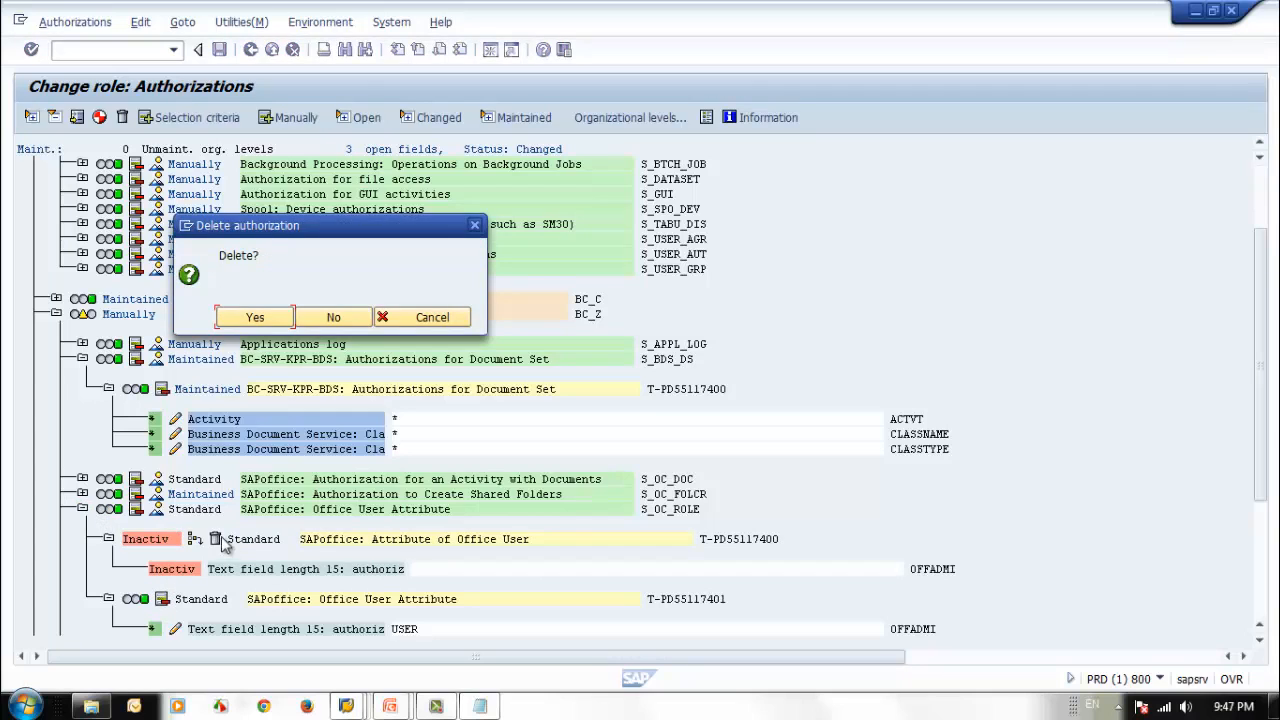
pyautogui.click(258, 321)
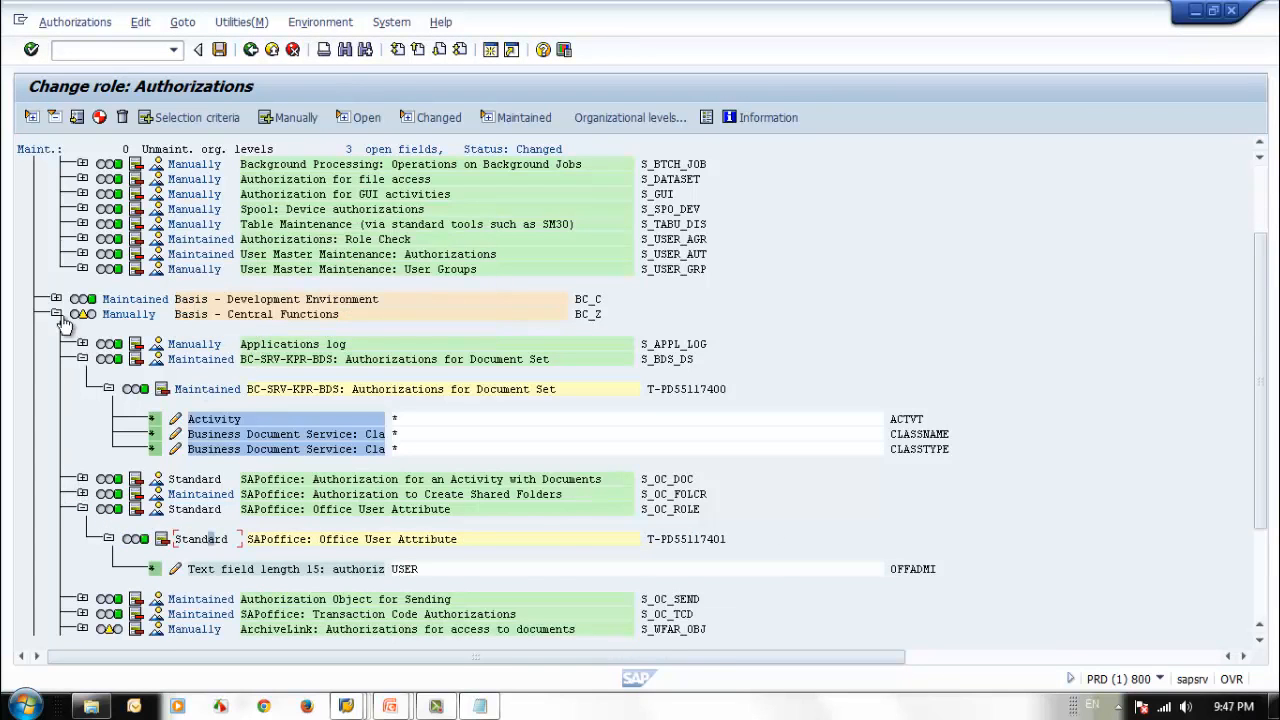
pyautogui.click(82, 509)
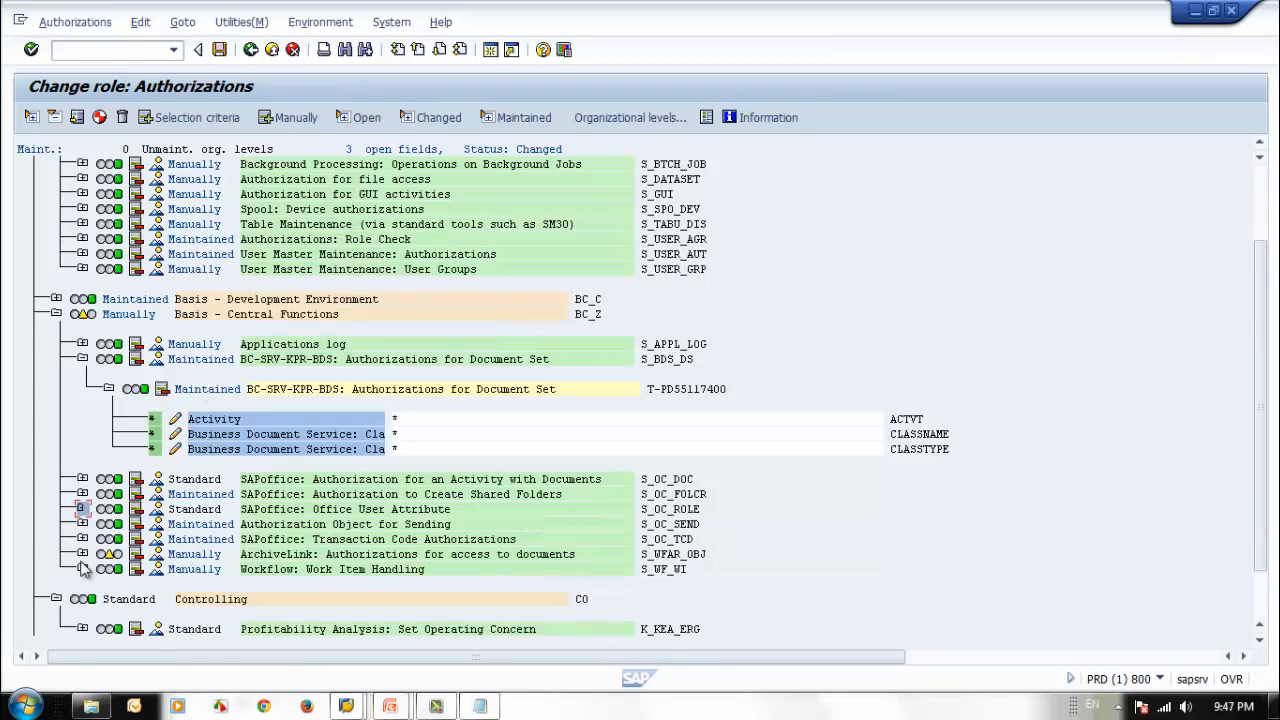
# Deactivate and delete Standard ArchiveLink authorization T-PD55117402 under S_WFAR_OBJ.
pyautogui.click(82, 554)
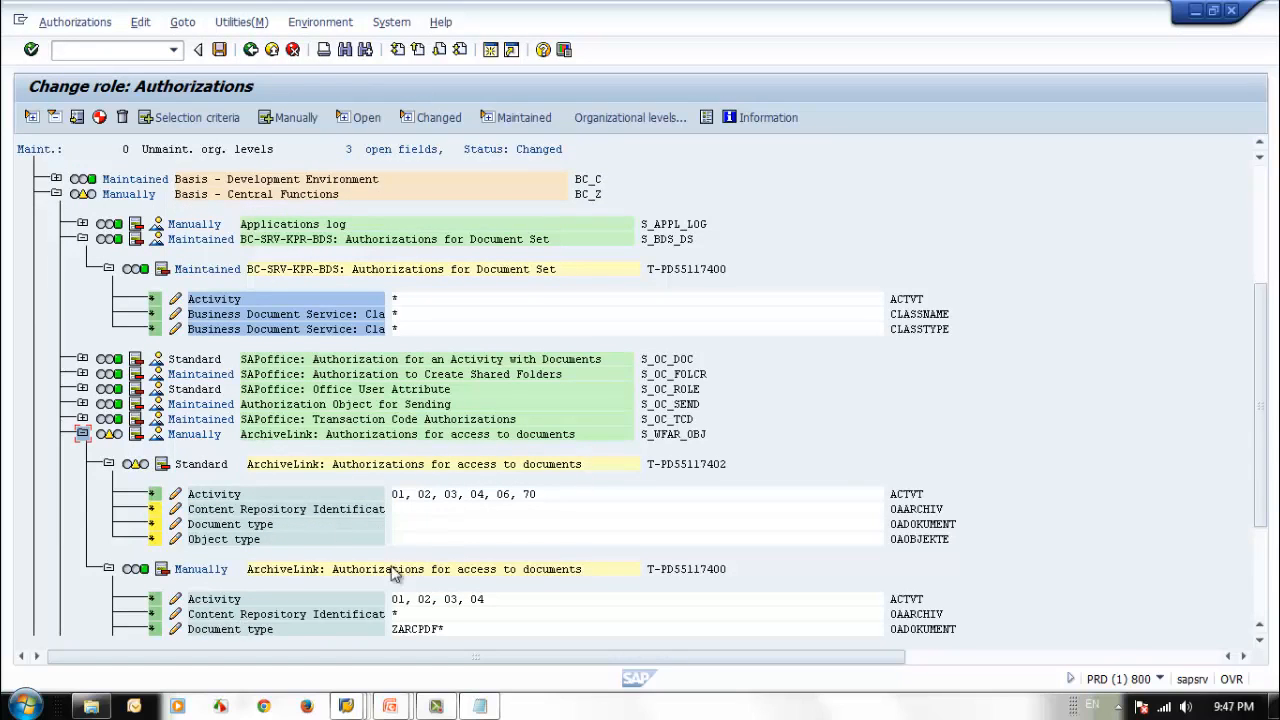
pyautogui.click(161, 464)
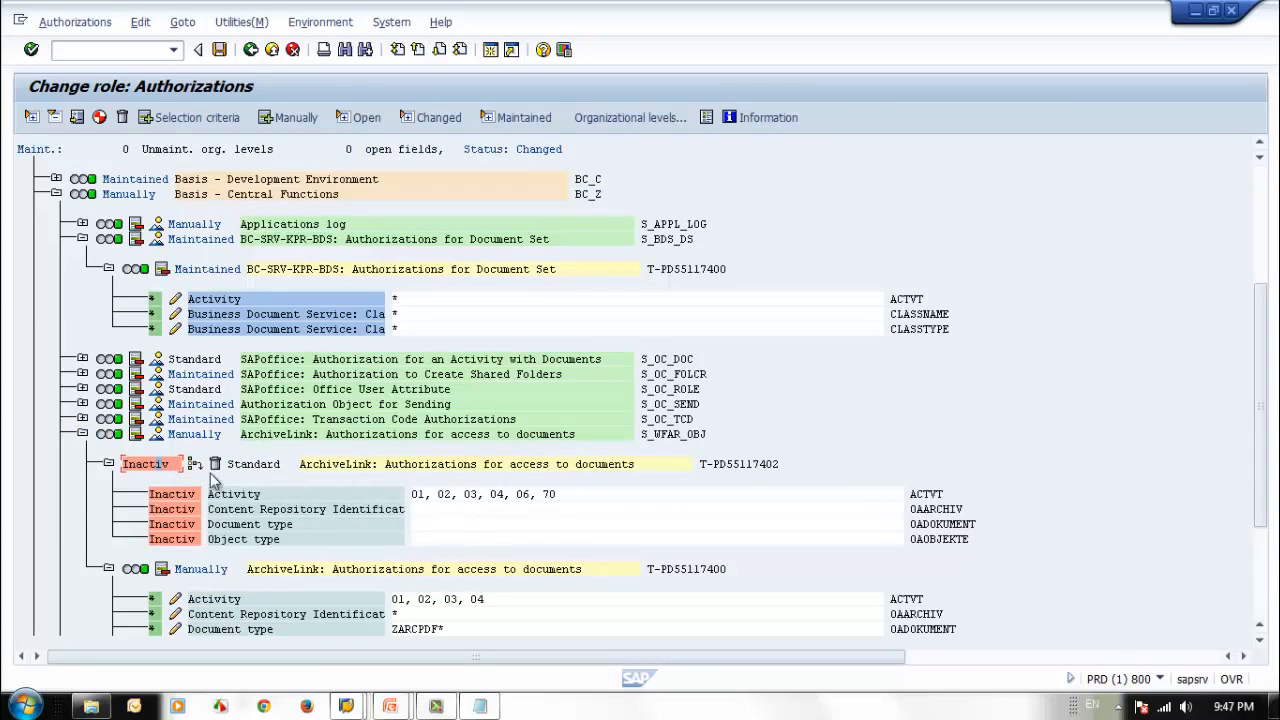
pyautogui.click(214, 464)
pyautogui.click(255, 317)
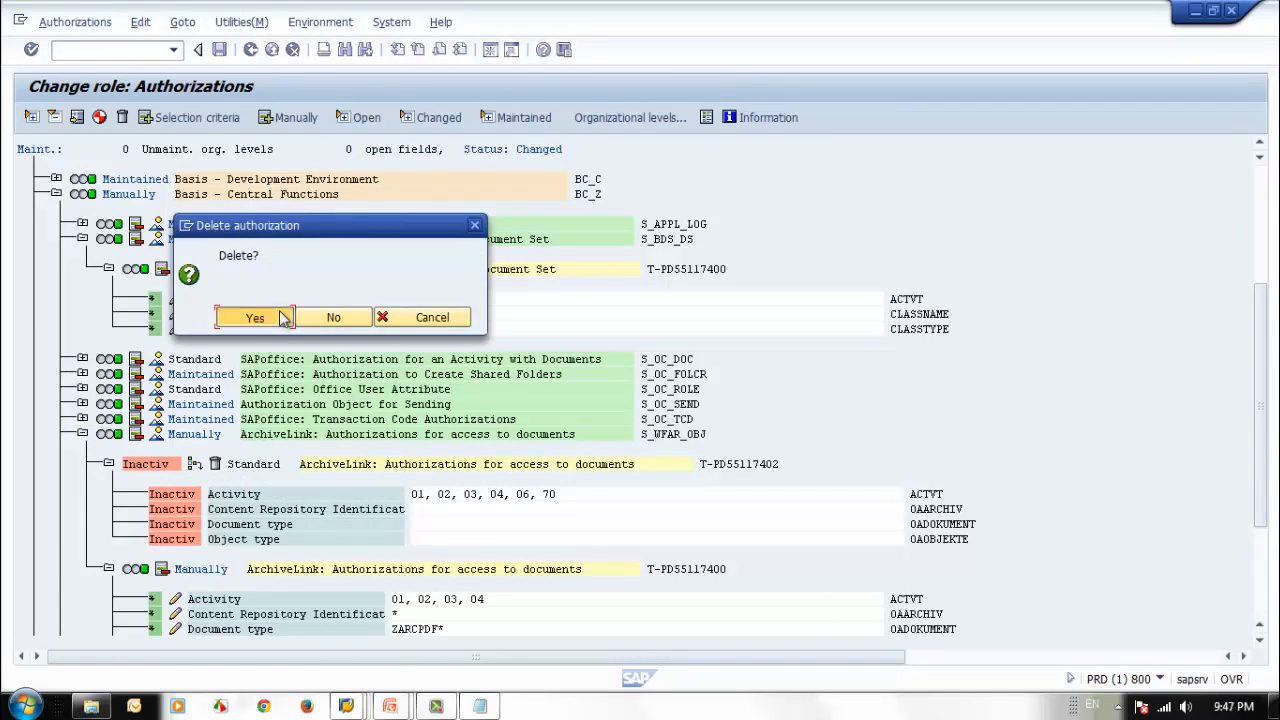
# Collapse Basis - Central Functions and Controlling, then generate the authorization profile for role ZSEC_CA_GENERAL.
pyautogui.click(82, 239)
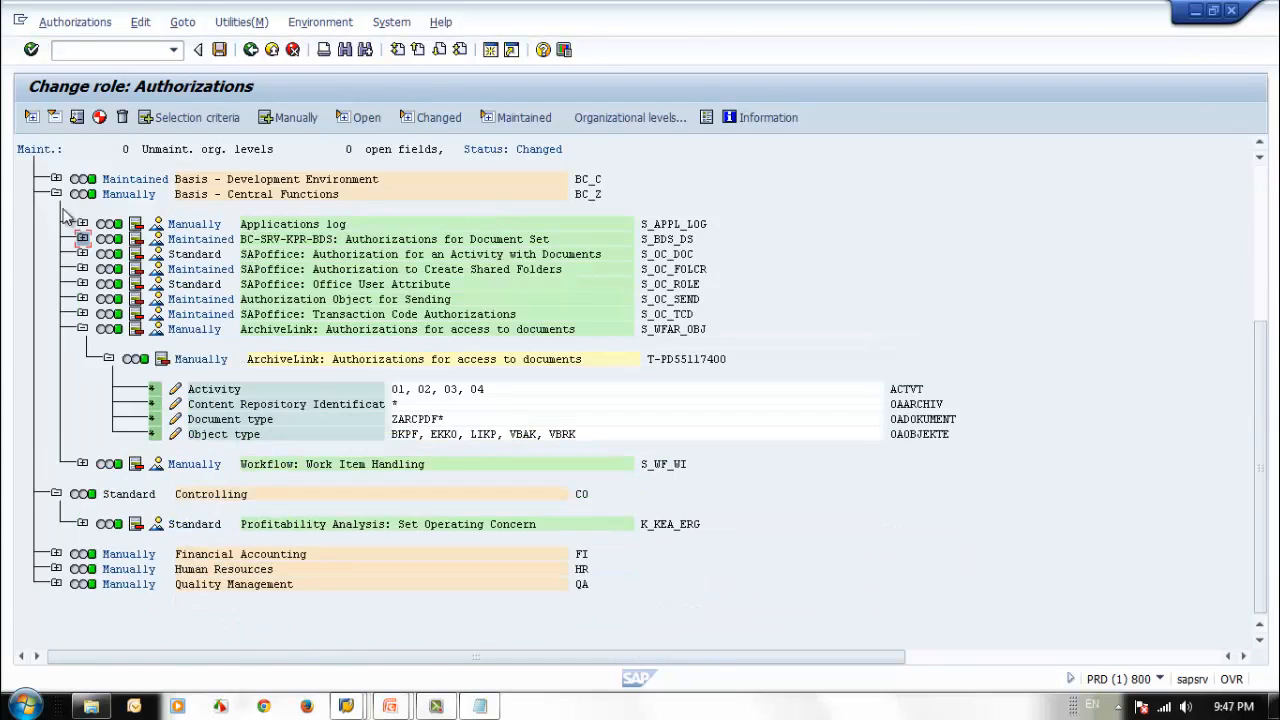
pyautogui.click(56, 194)
pyautogui.click(56, 209)
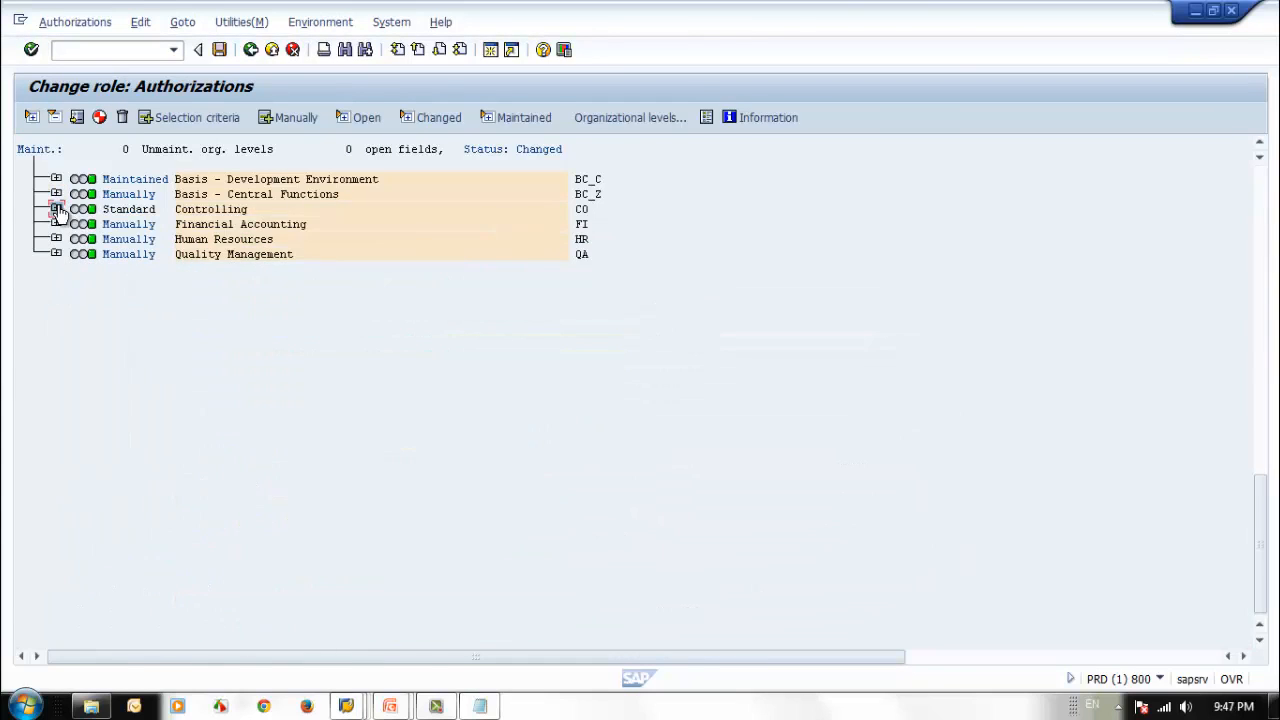
pyautogui.click(1262, 192)
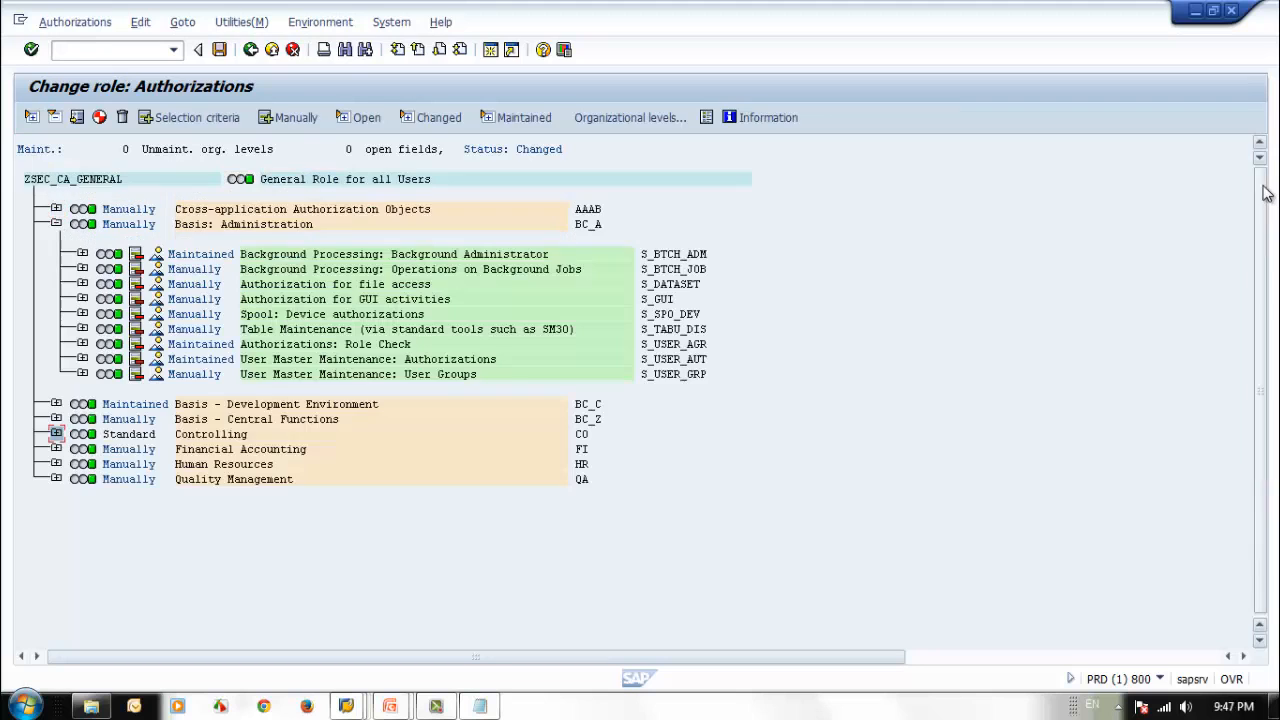
pyautogui.click(100, 118)
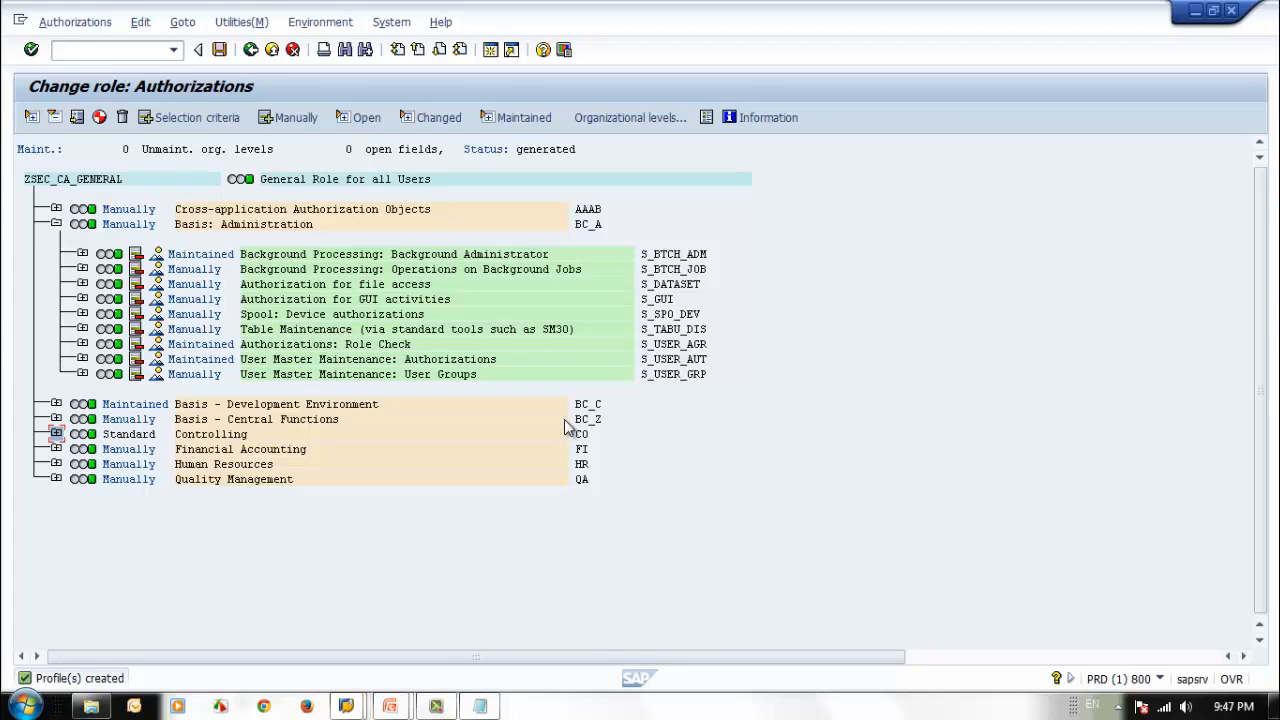
# Leave the authorization data and copy the role name ZSEC_CA_GENERAL from the role's header.
pyautogui.click(251, 51)
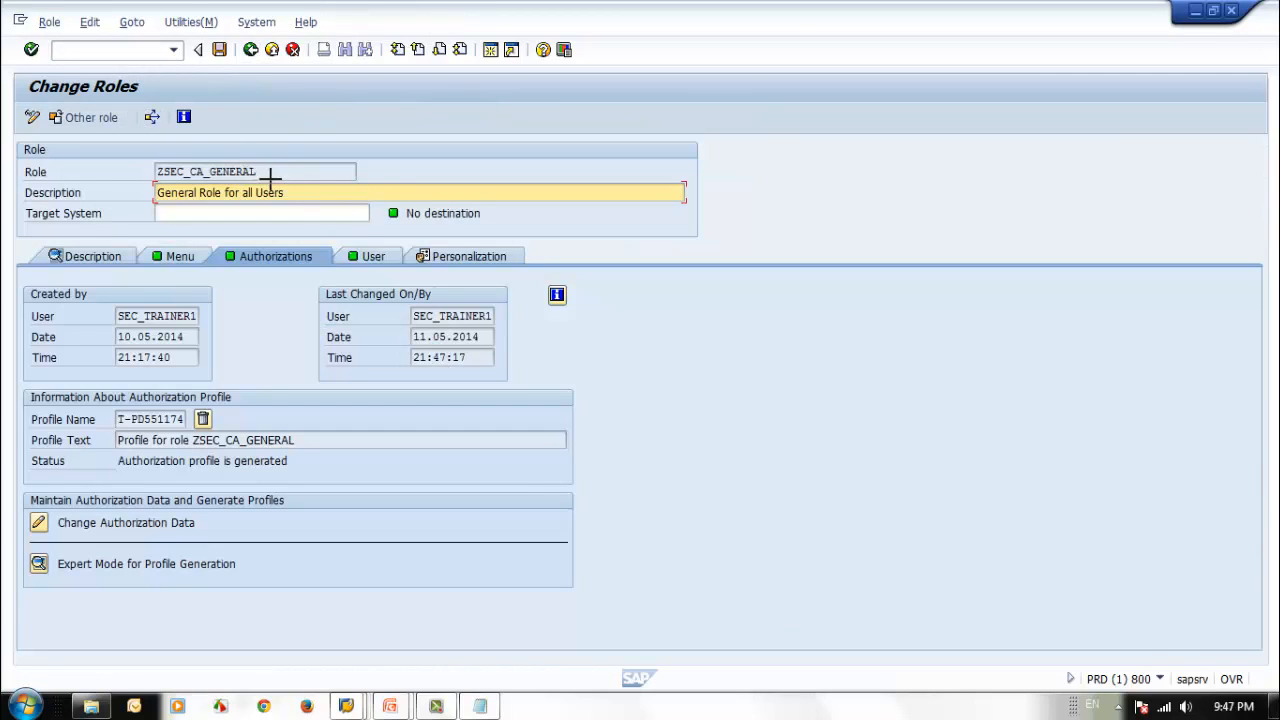
pyautogui.hotkey('ctrl', 'y')
pyautogui.moveTo(262, 172); pyautogui.dragTo(150, 170)
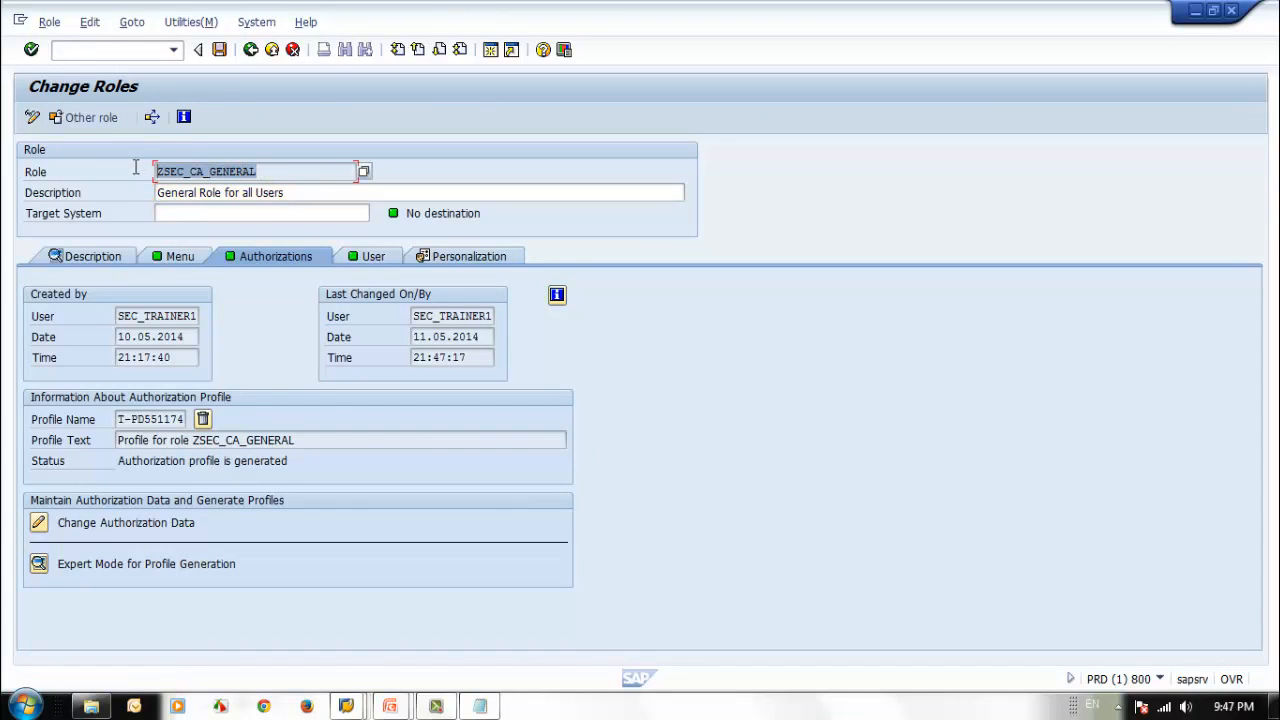
pyautogui.hotkey('ctrl', 'c')
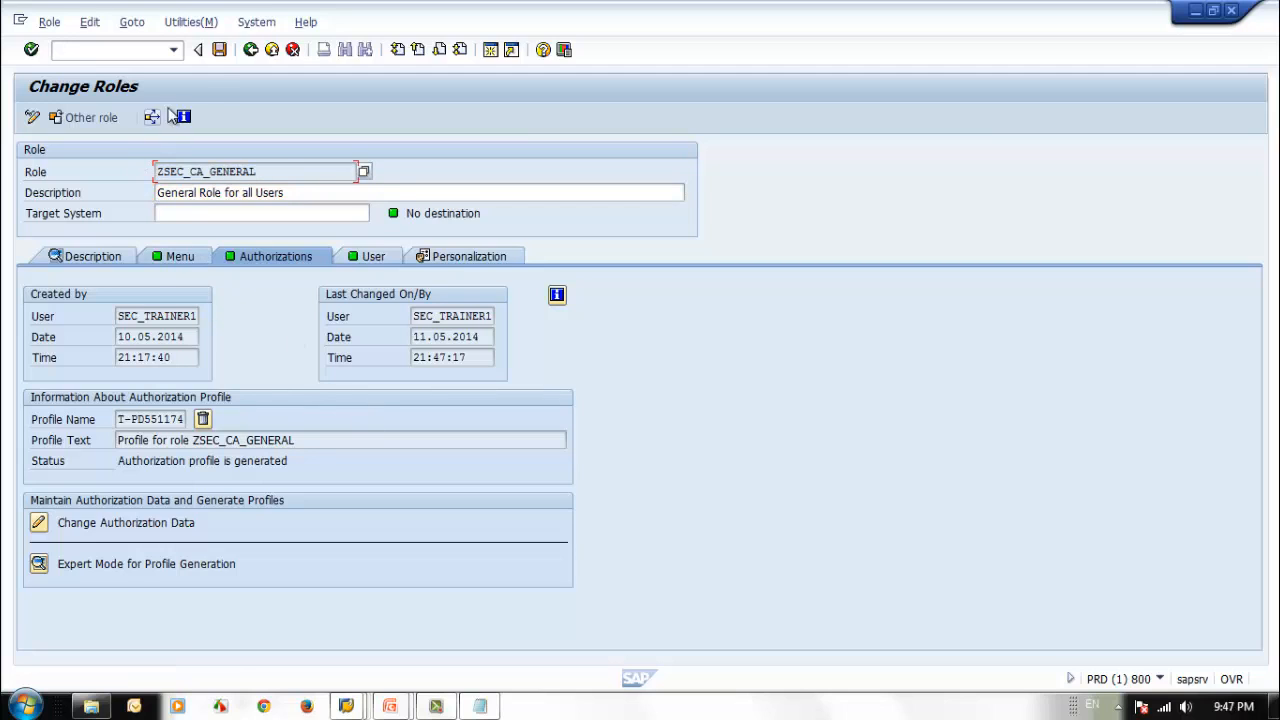
# Return to the initial Role Maintenance screen and open composite role ZSEC_CR_PUR_MGR for changing.
pyautogui.click(250, 50)
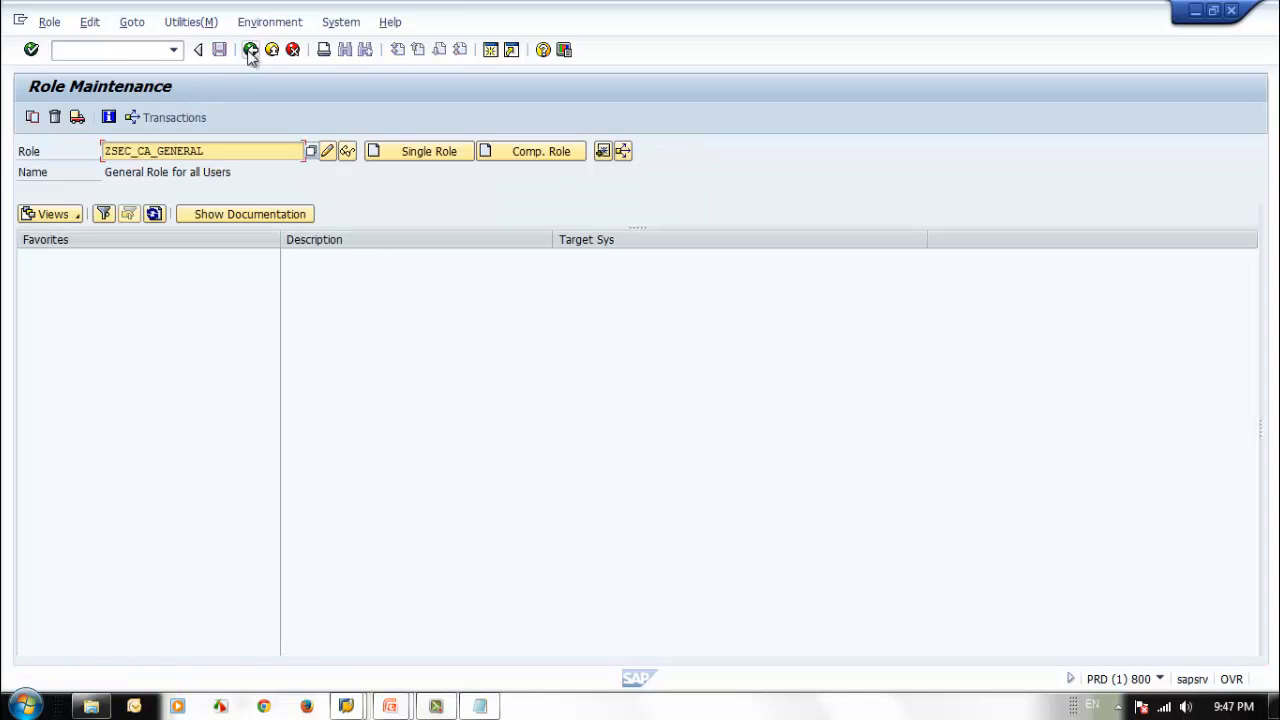
pyautogui.doubleClick(214, 152)
pyautogui.write('Z')
pyautogui.click(215, 197)
pyautogui.click(327, 151)
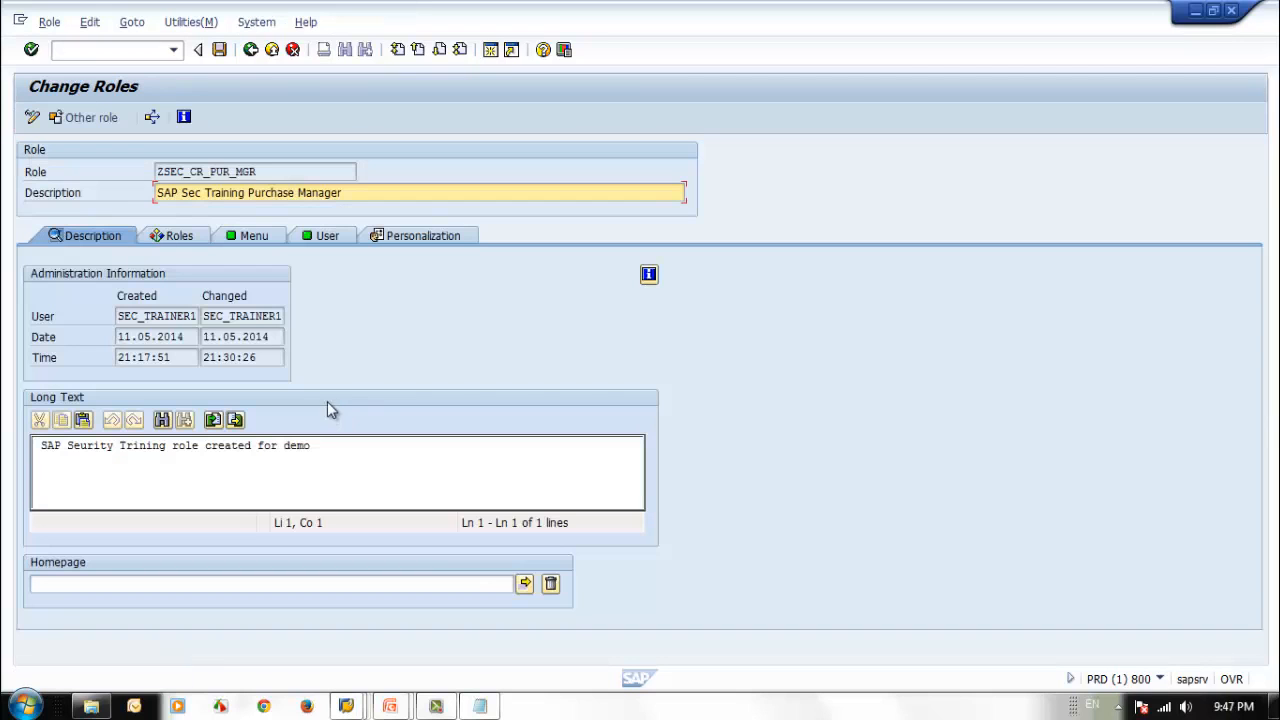
# Add single role ZSEC_CA_GENERAL to the composite role's role list and save the role.
pyautogui.click(195, 232)
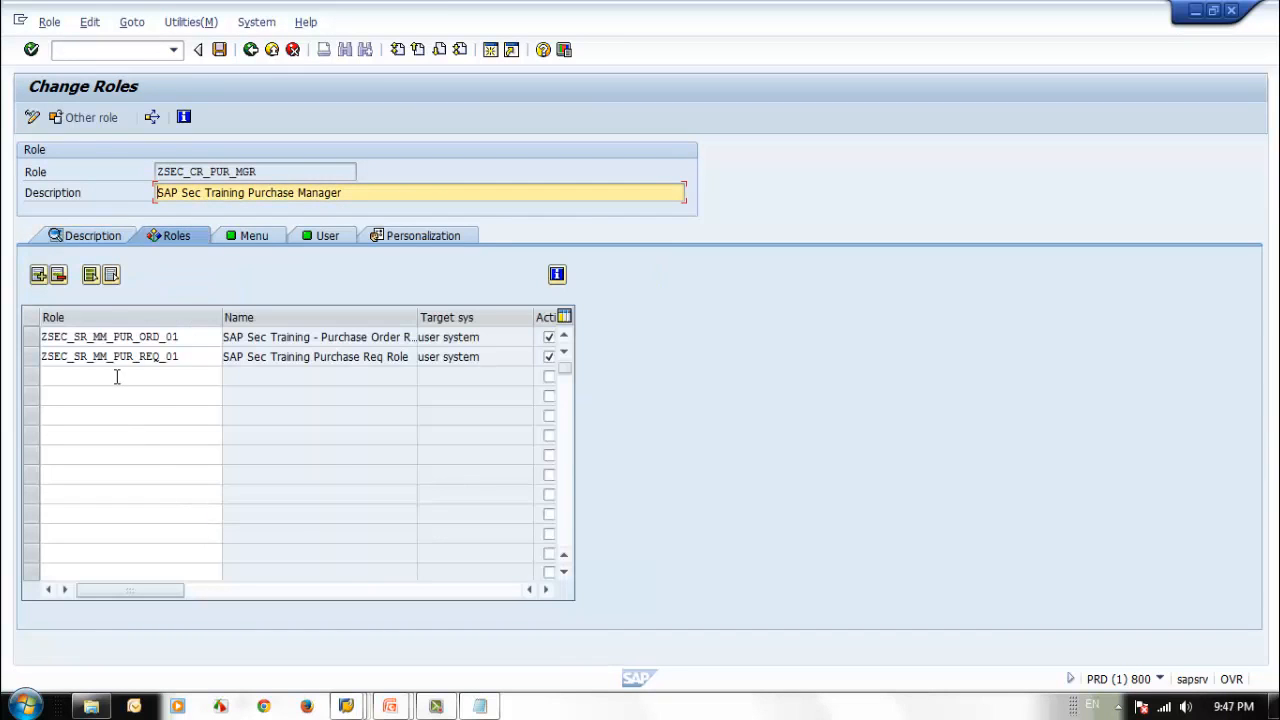
pyautogui.click(117, 375)
pyautogui.hotkey('ctrl', 'v')
pyautogui.press('Return')
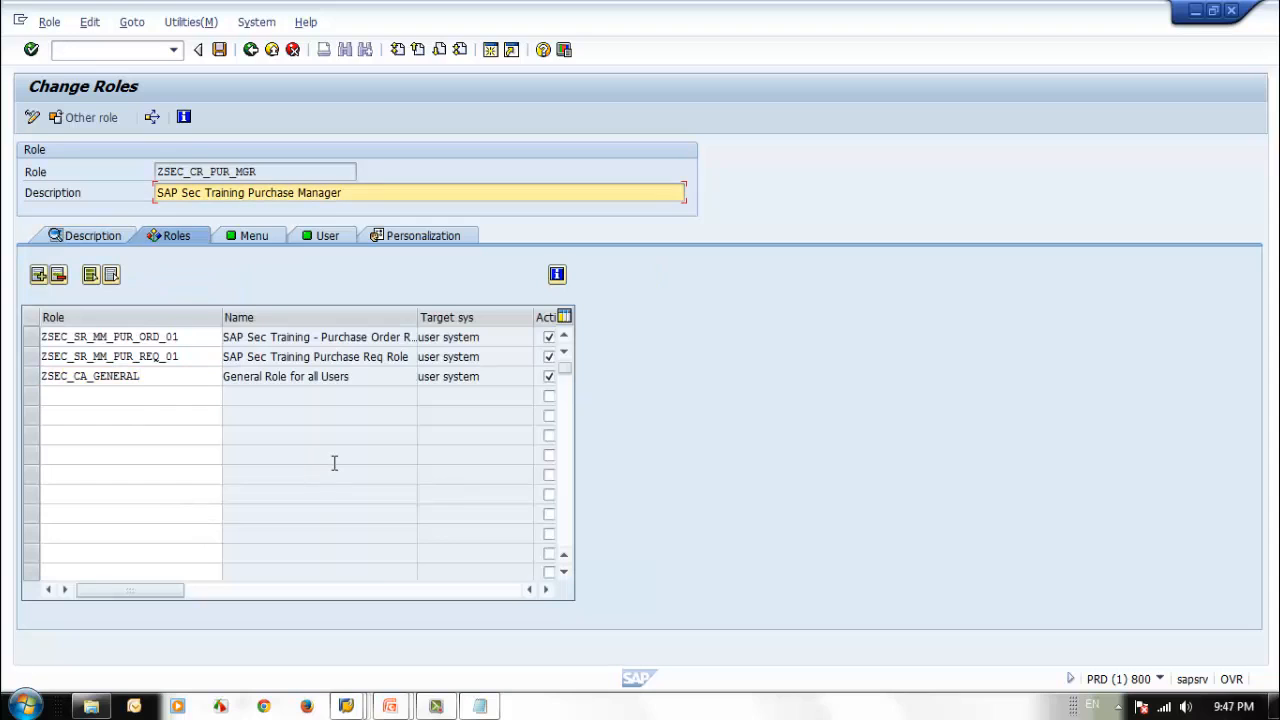
pyautogui.click(219, 49)
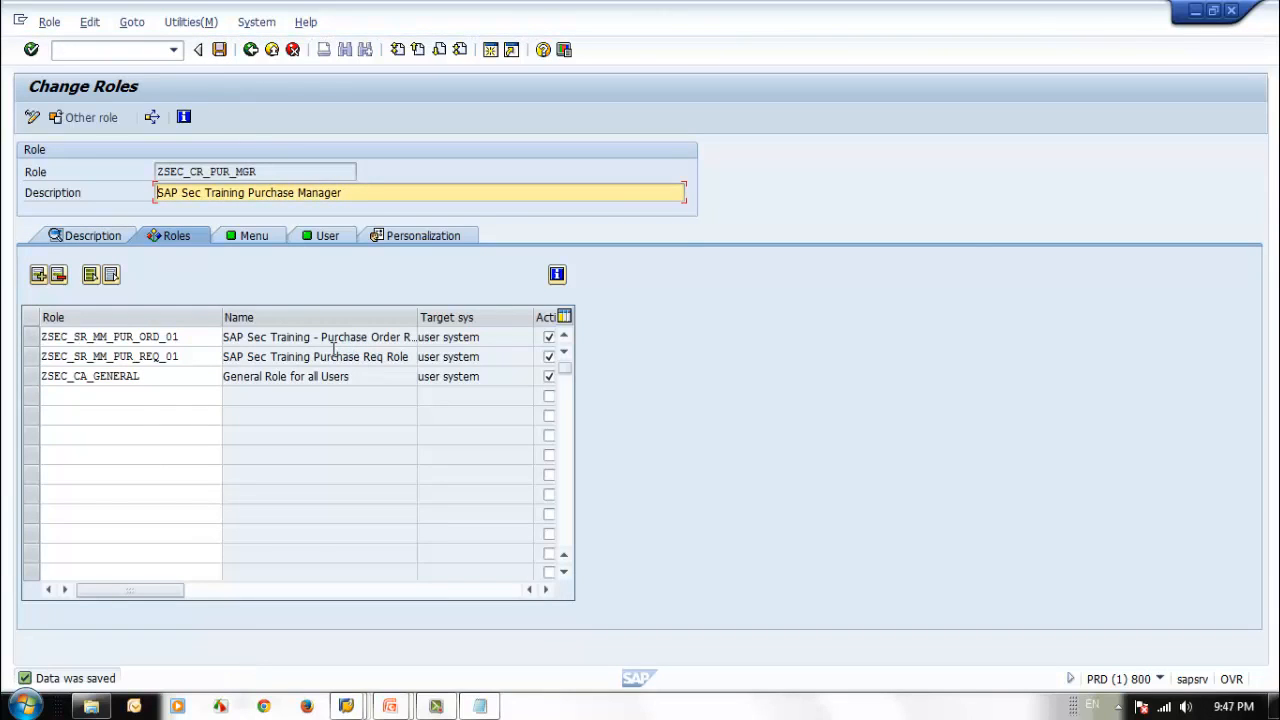
# Check which user the second SAP Easy Access session is logged on with, then close that session.
pyautogui.moveTo(345, 706)
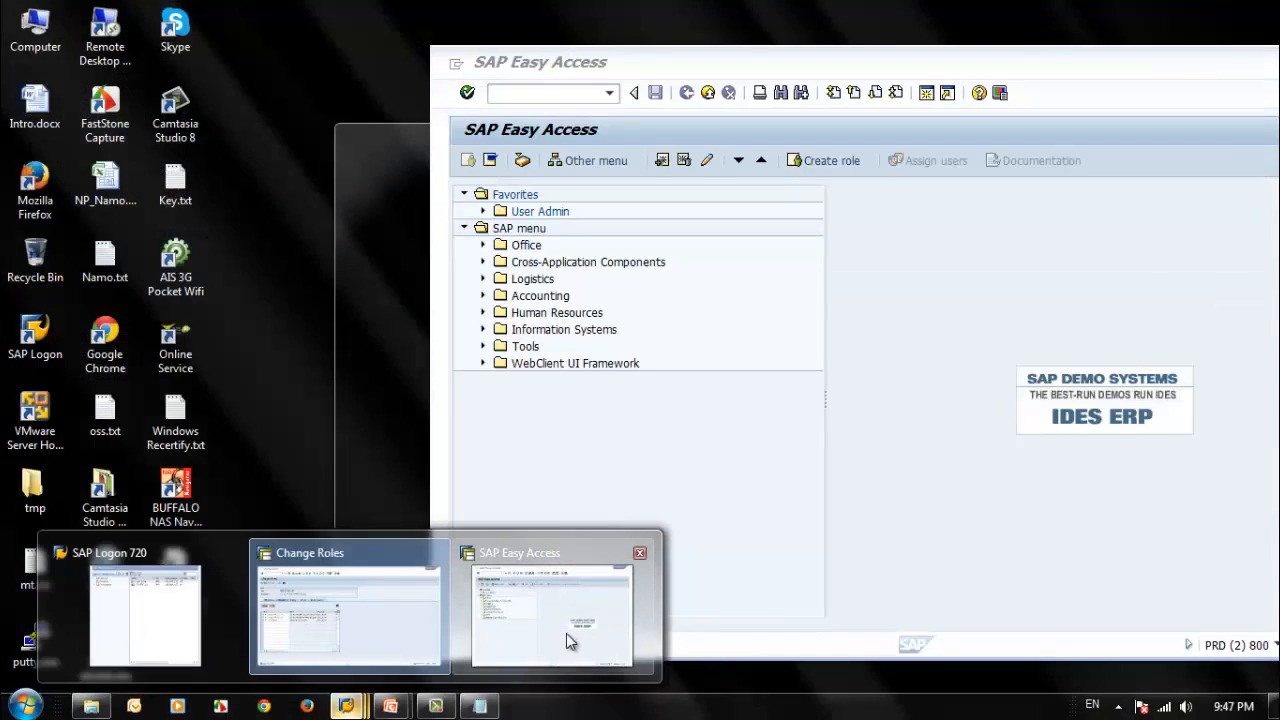
pyautogui.click(566, 633)
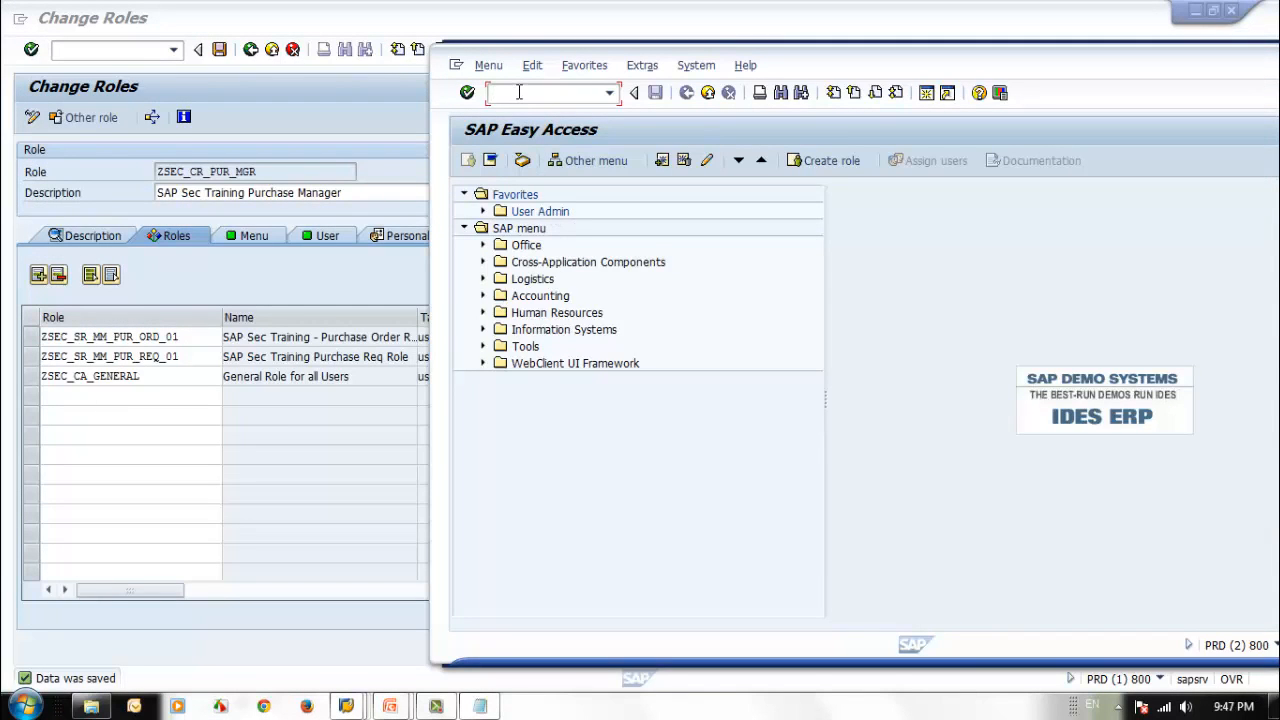
pyautogui.write('/n')
pyautogui.press('Return')
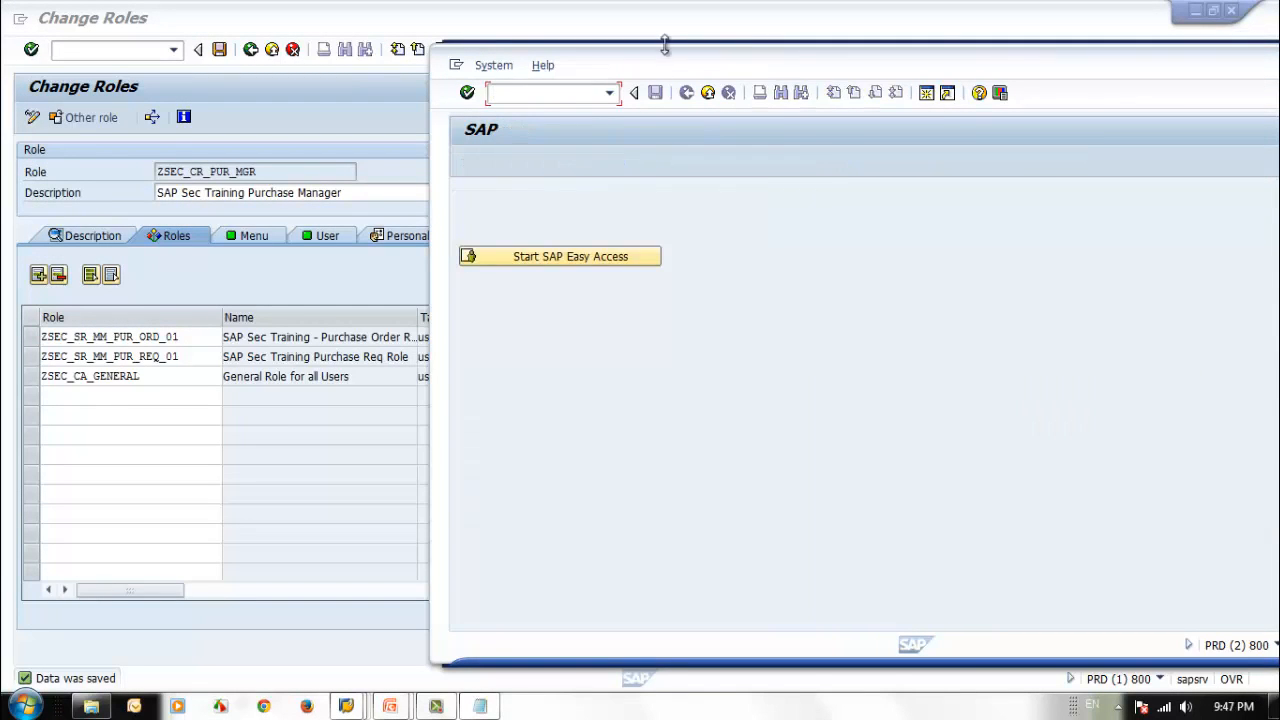
pyautogui.click(614, 256)
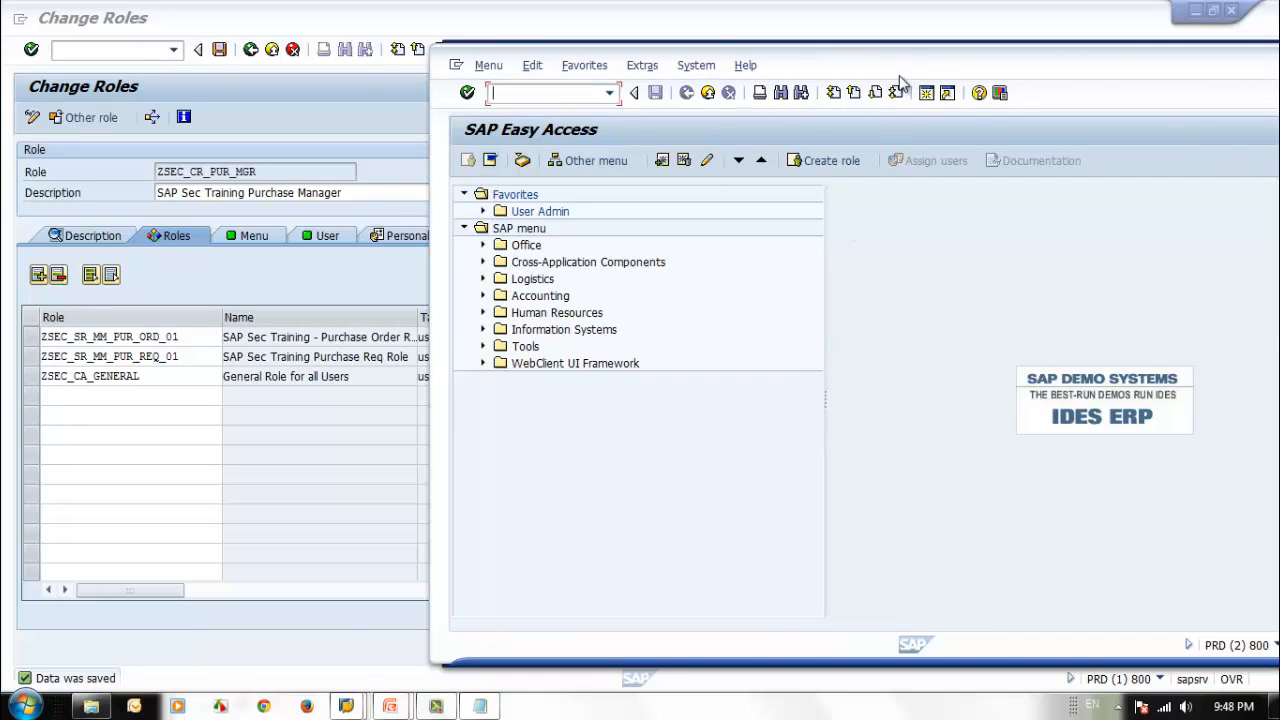
pyautogui.moveTo(900, 82); pyautogui.dragTo(837, 82)
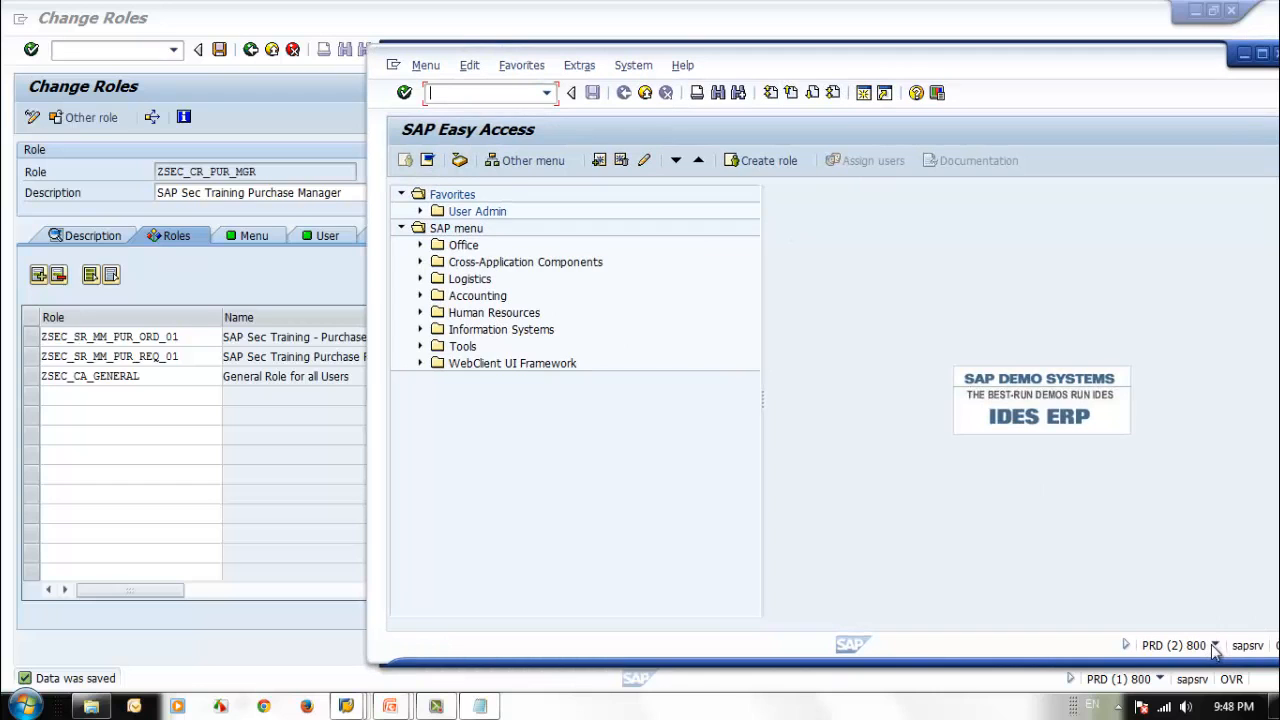
pyautogui.moveTo(1031, 73); pyautogui.dragTo(822, 60)
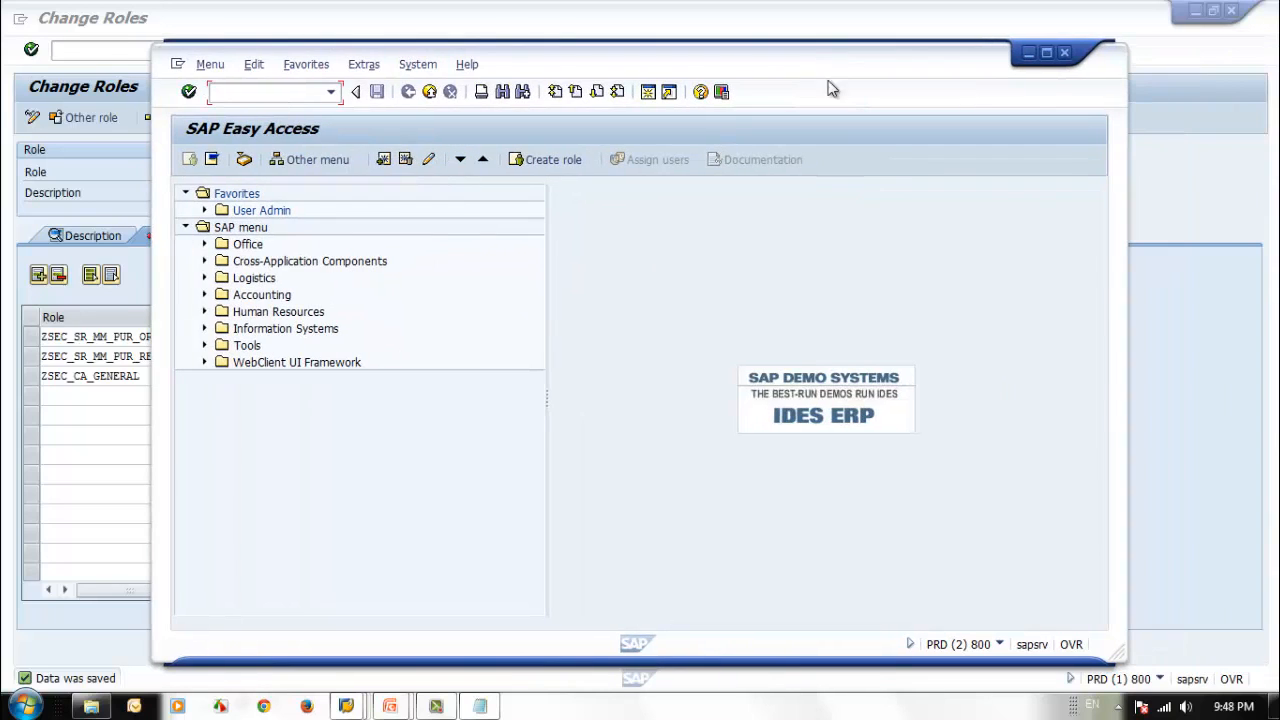
pyautogui.click(1001, 645)
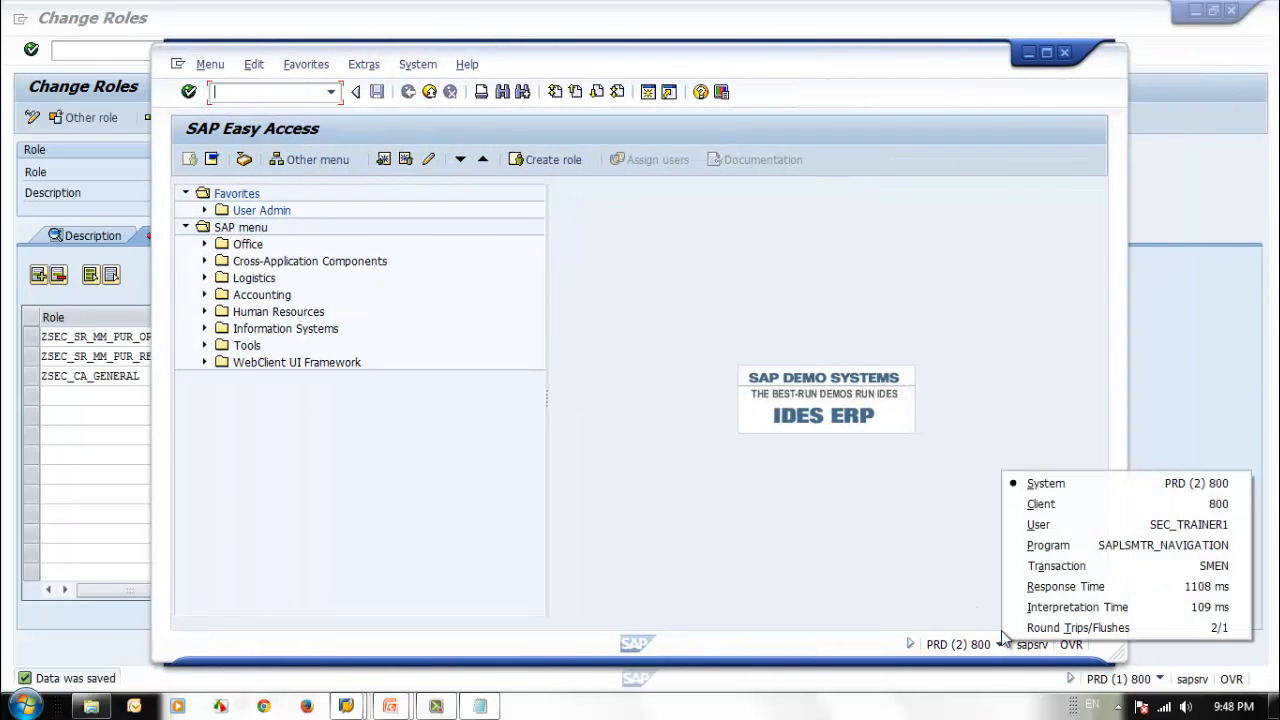
pyautogui.click(913, 567)
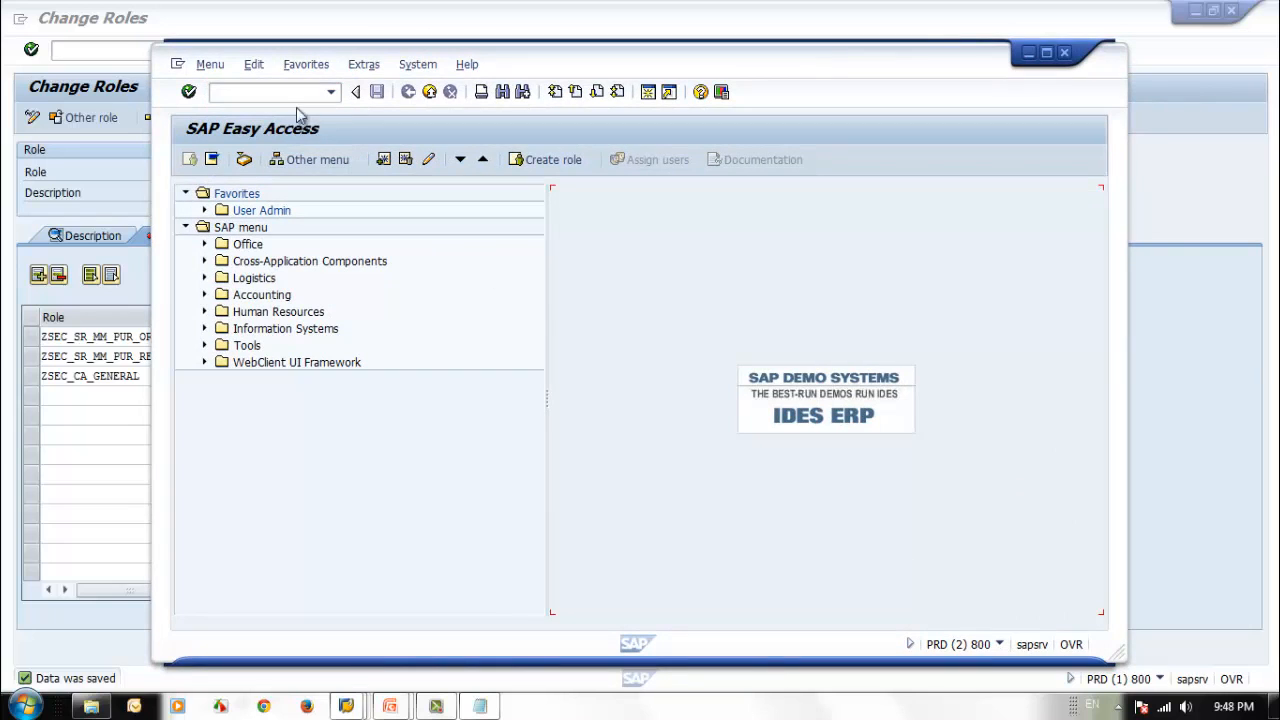
pyautogui.click(1063, 52)
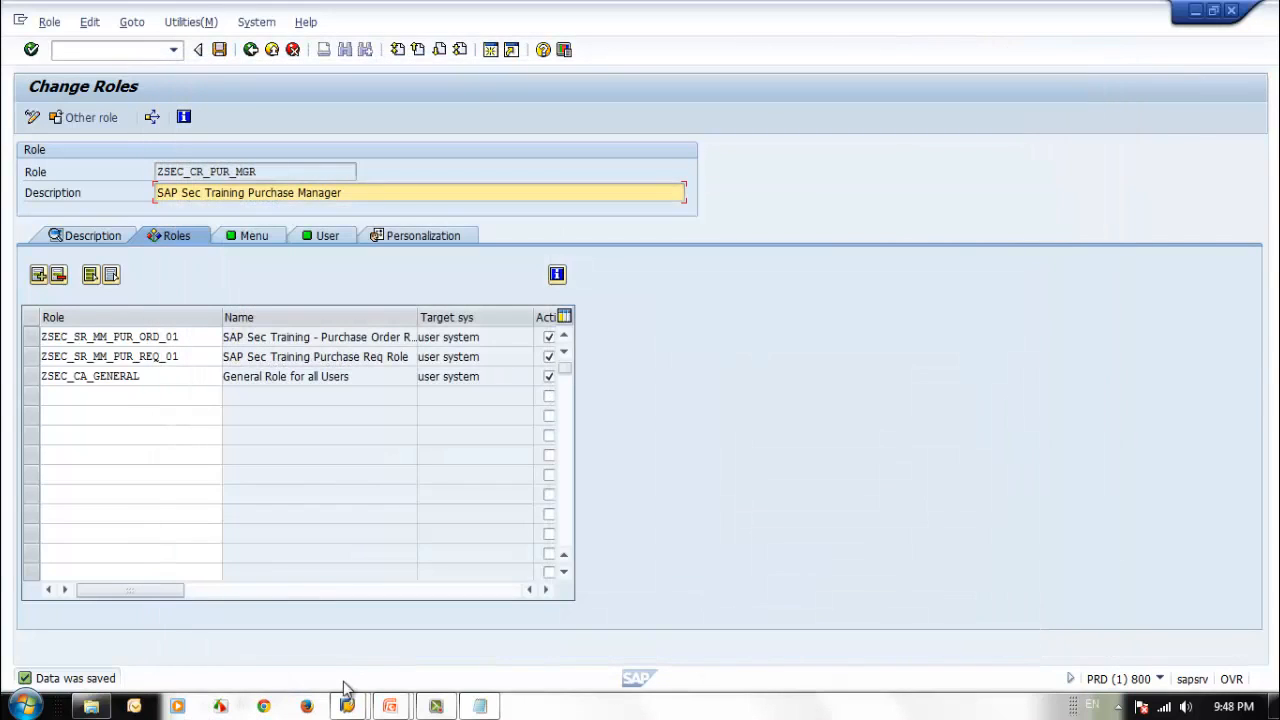
# Switch to the test user's session, reload Easy Access with /n and examine the Purchase Ord Menu and Purchase Req Menu folders.
pyautogui.moveTo(345, 707)
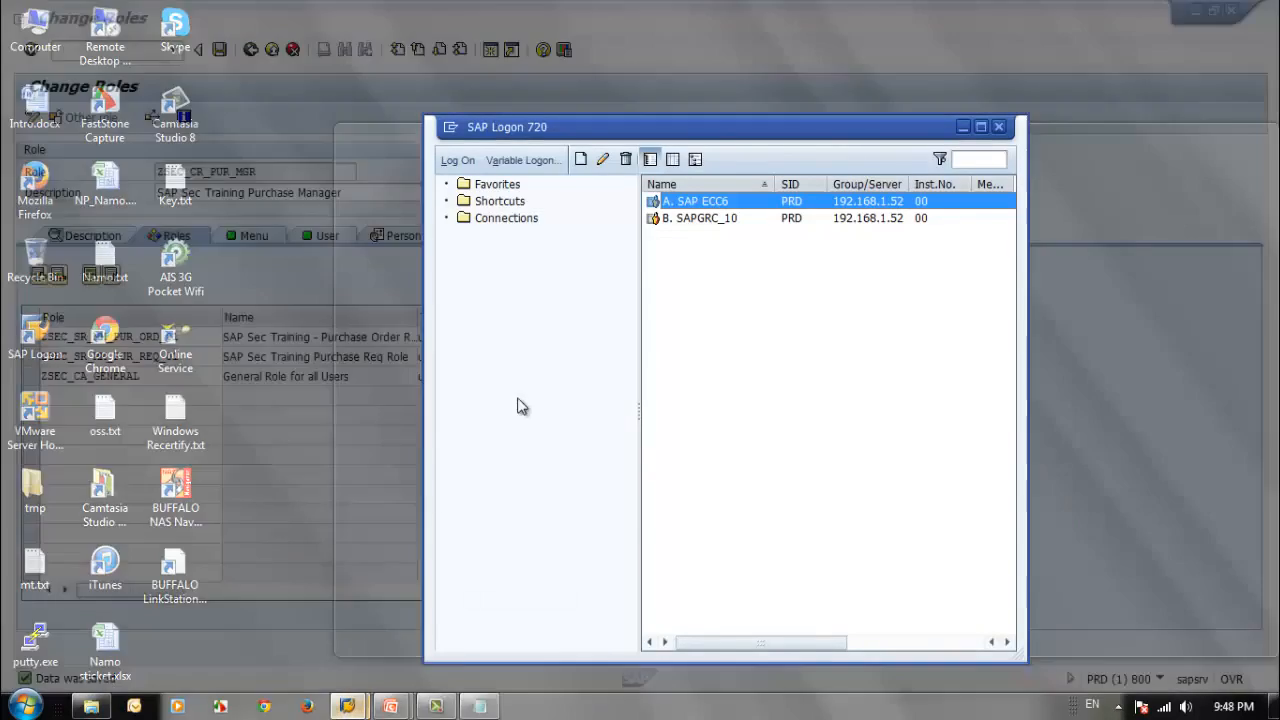
pyautogui.click(287, 650)
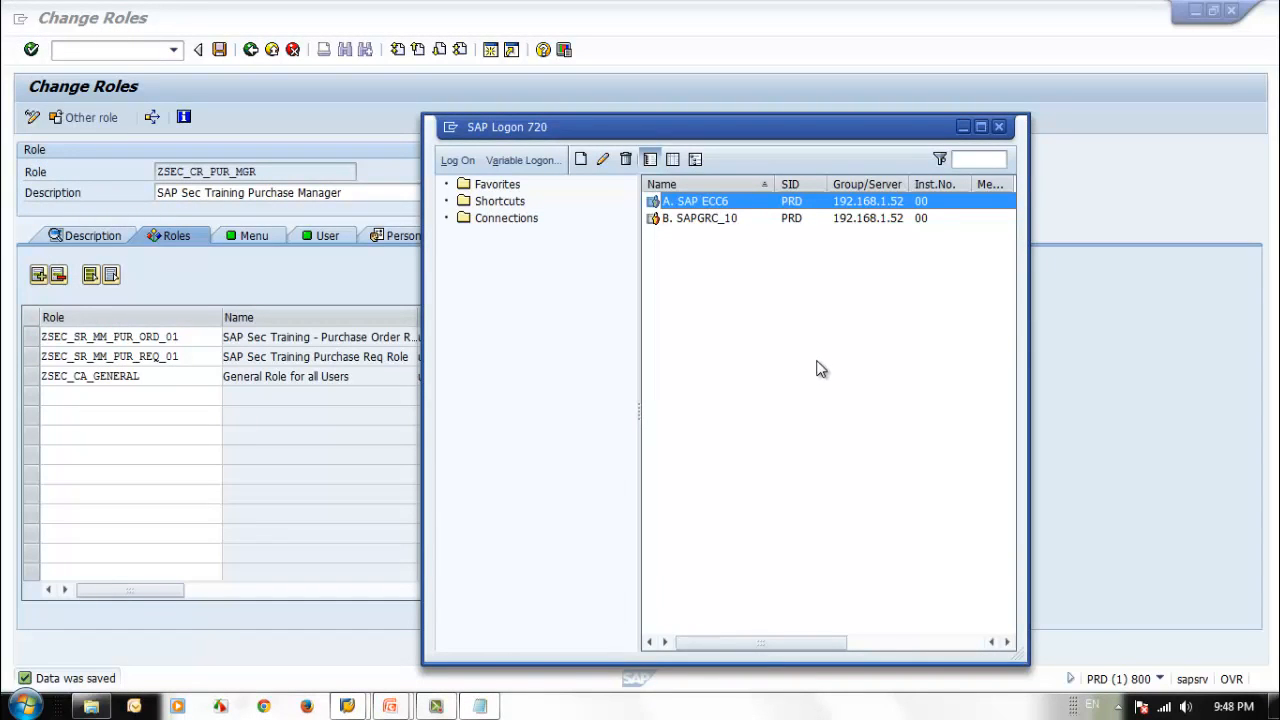
pyautogui.moveTo(345, 707)
pyautogui.click(591, 611)
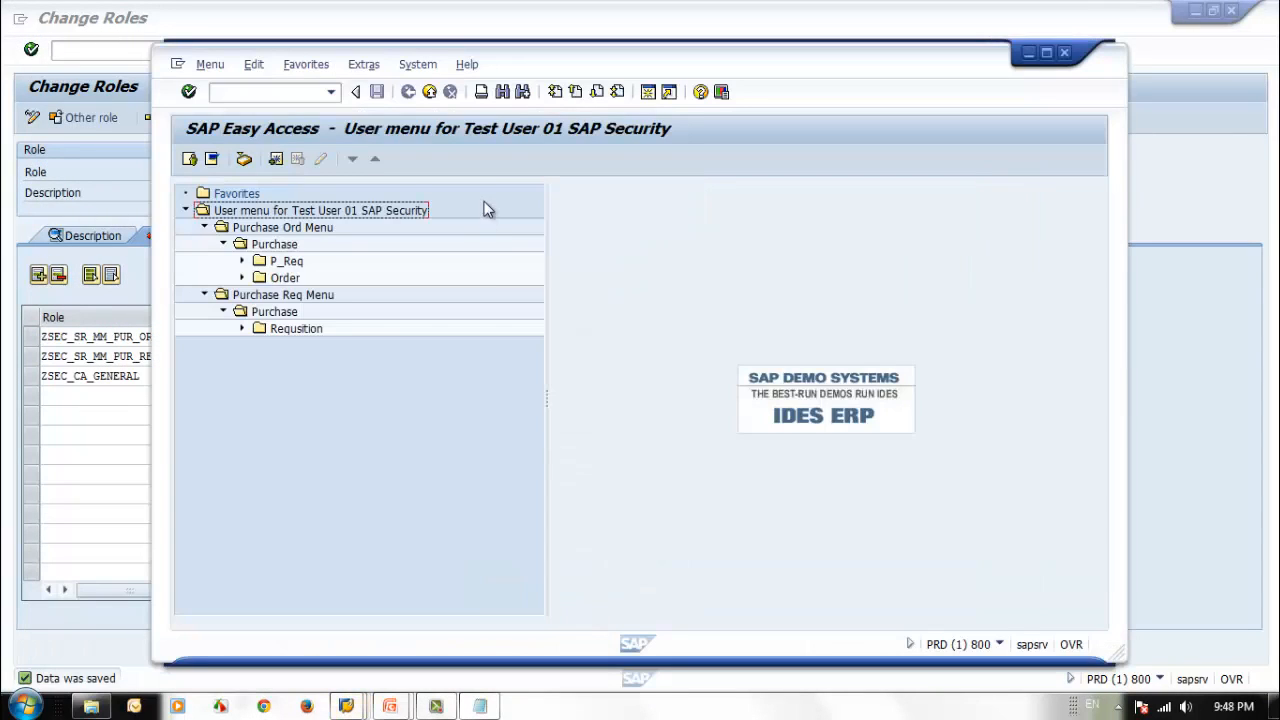
pyautogui.write('/n')
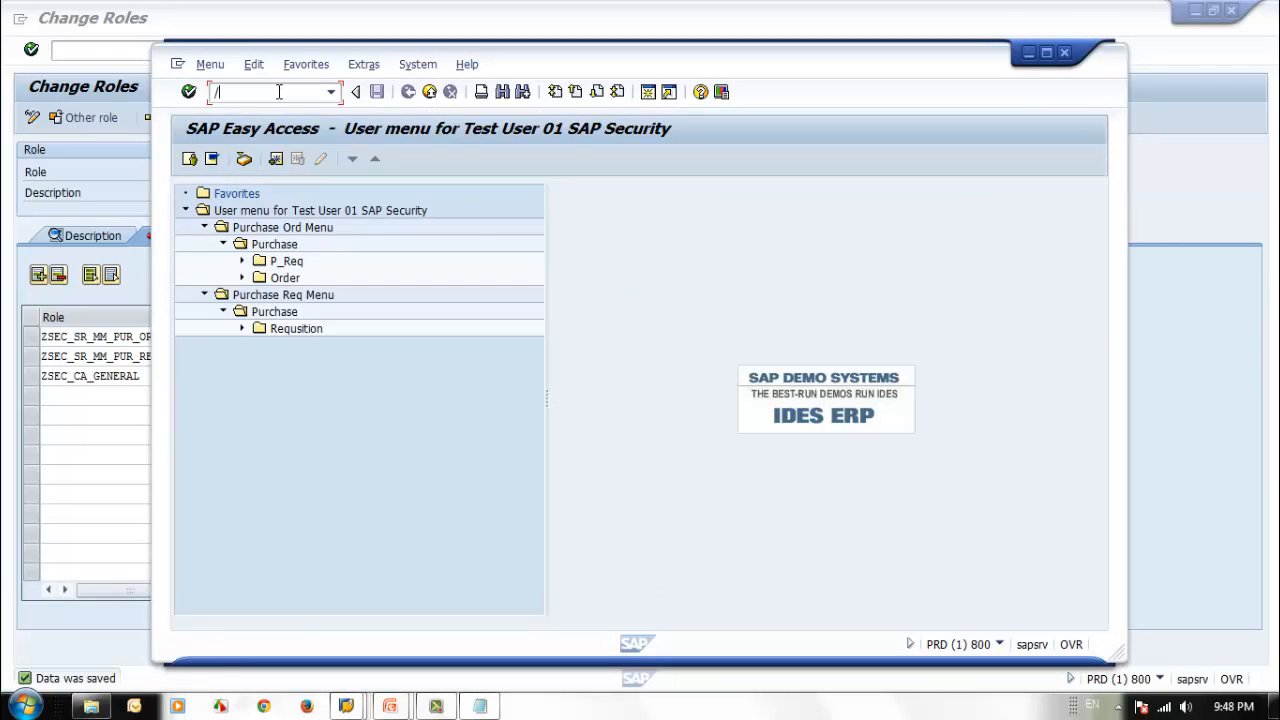
pyautogui.press('Return')
pyautogui.click(294, 258)
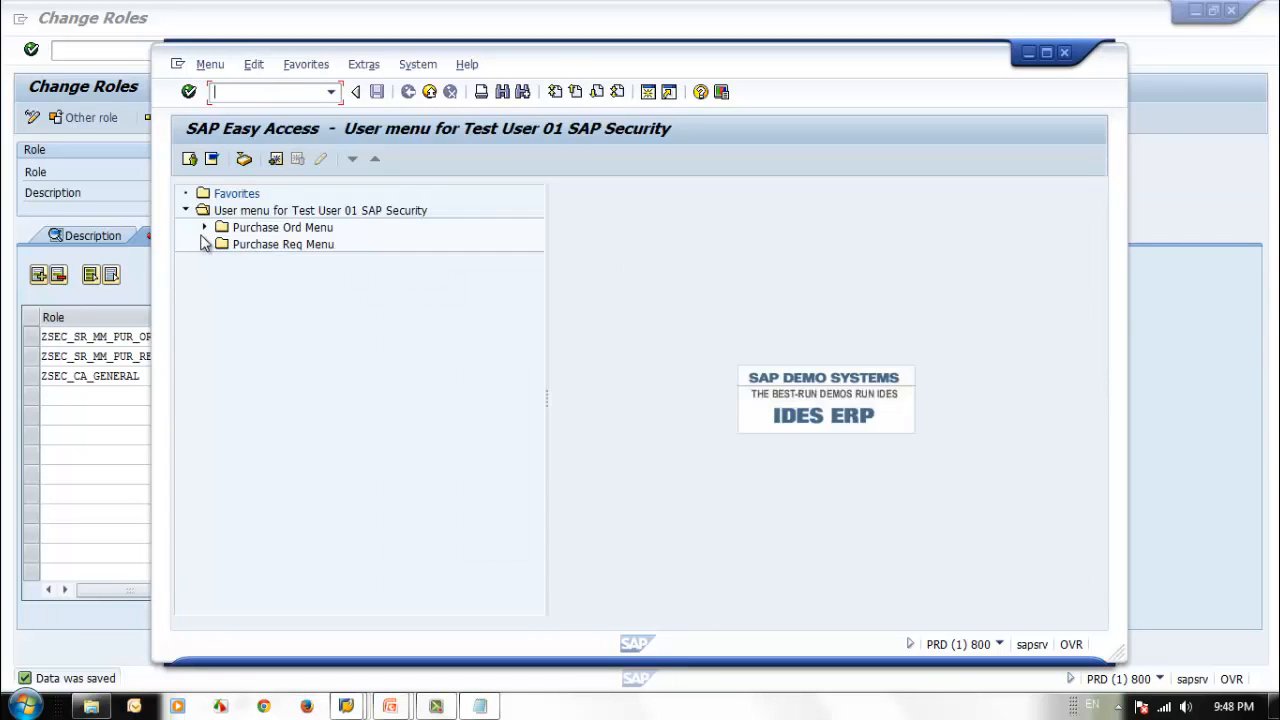
pyautogui.click(205, 228)
pyautogui.click(206, 261)
pyautogui.click(223, 244)
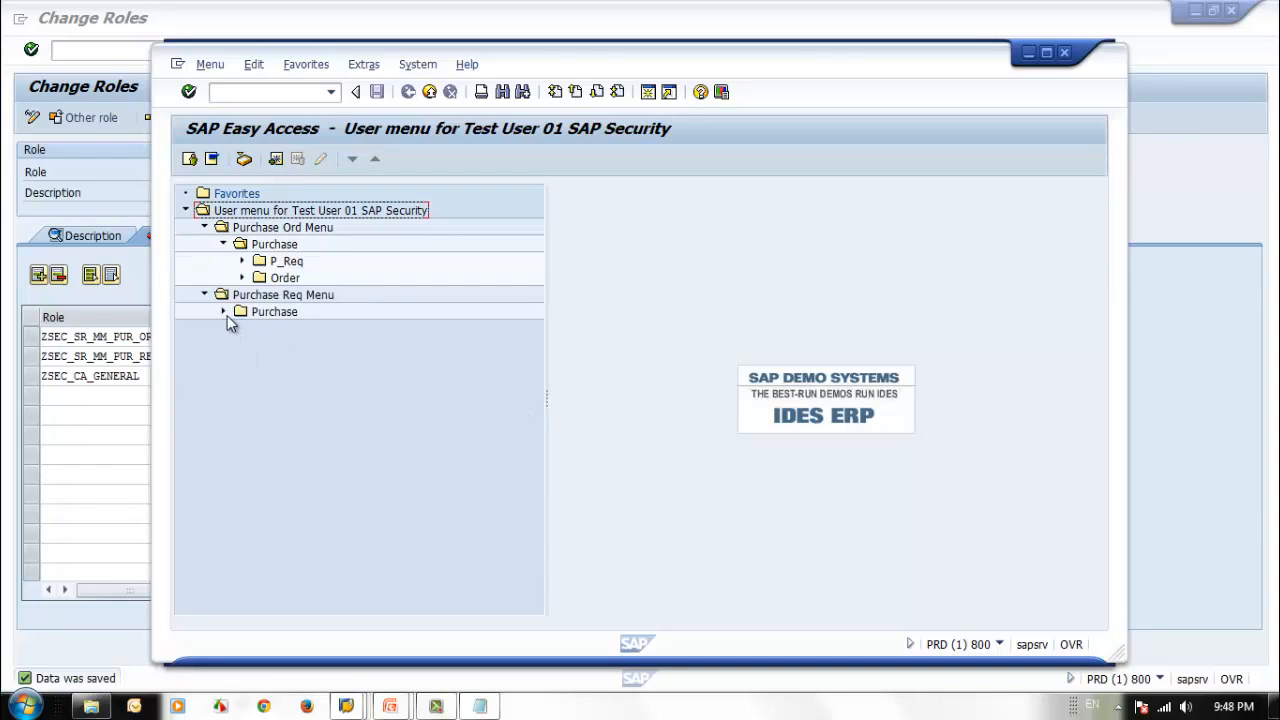
pyautogui.moveTo(592, 68); pyautogui.dragTo(849, 38)
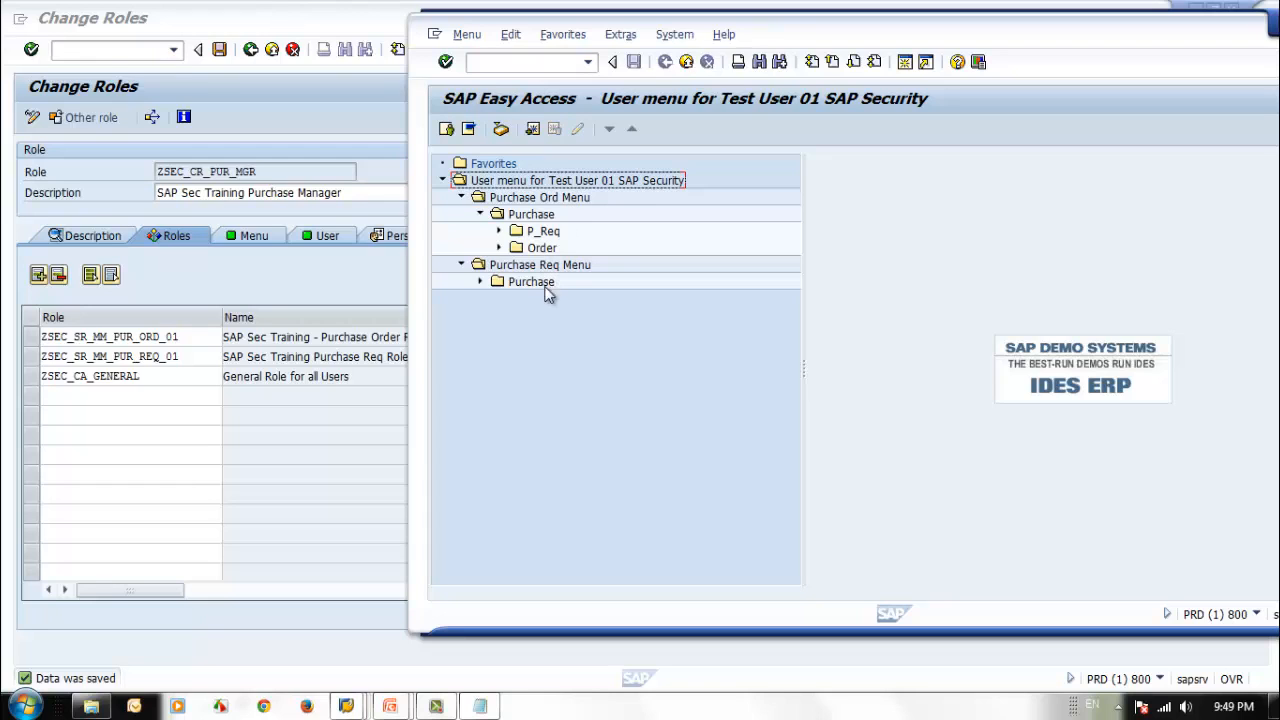
# Recreate the menu of composite role ZSEC_CR_PUR_MGR completely by reimporting the menus of its single roles.
pyautogui.click(308, 22)
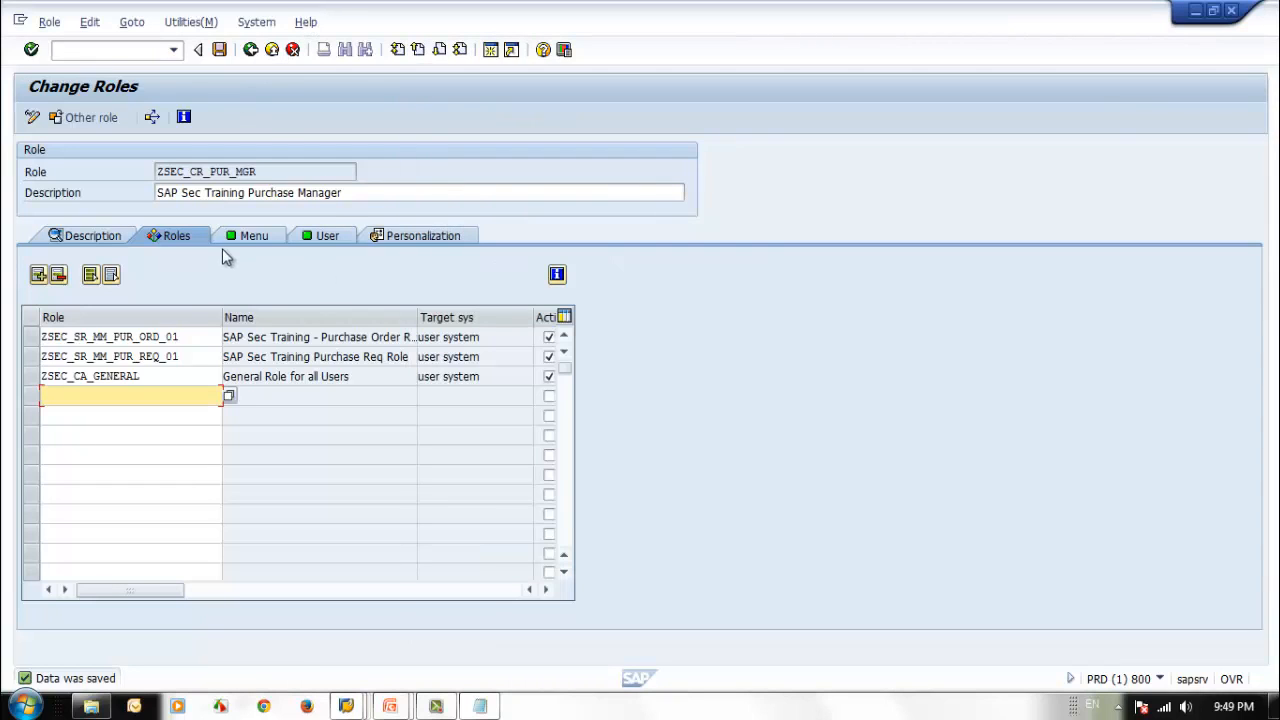
pyautogui.click(243, 238)
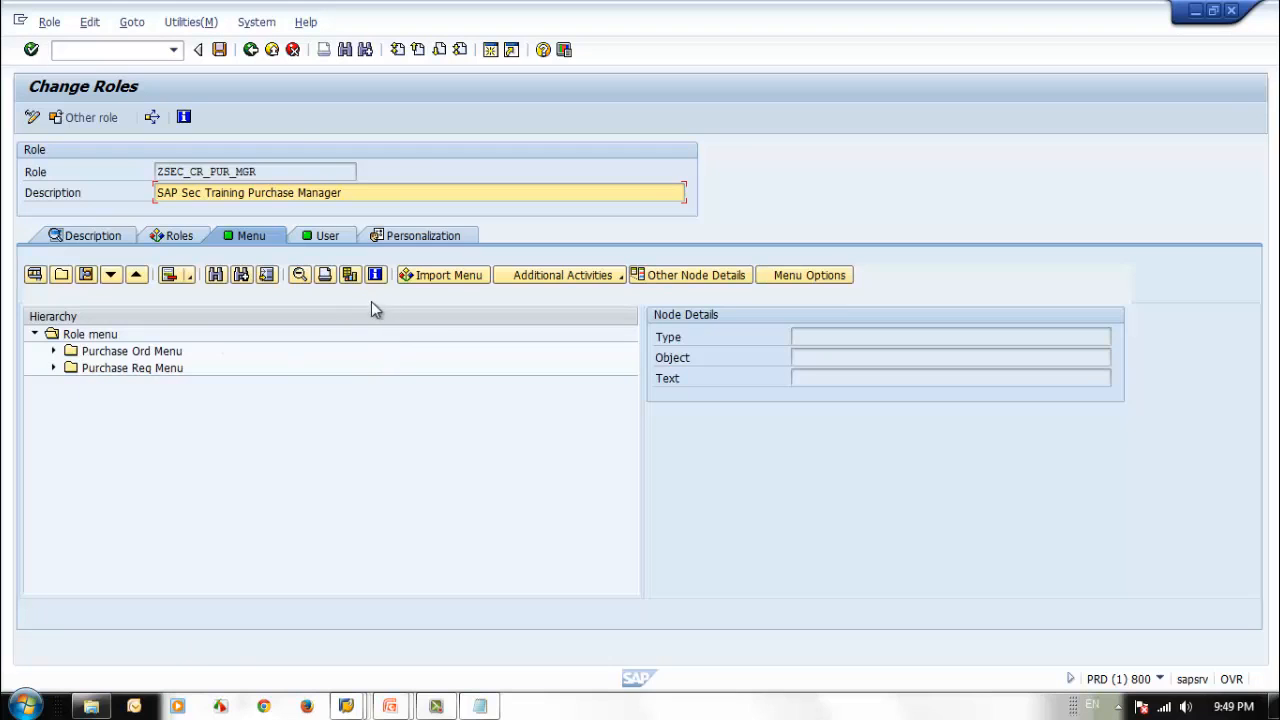
pyautogui.click(428, 280)
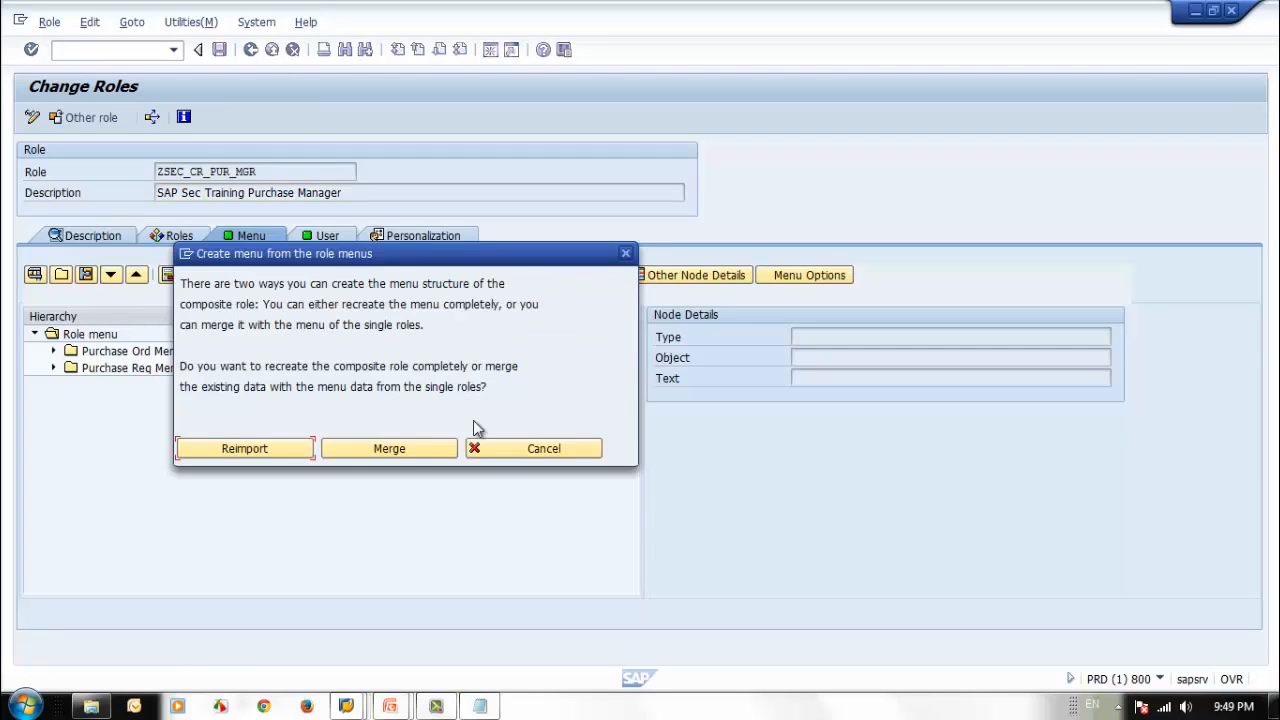
pyautogui.click(258, 449)
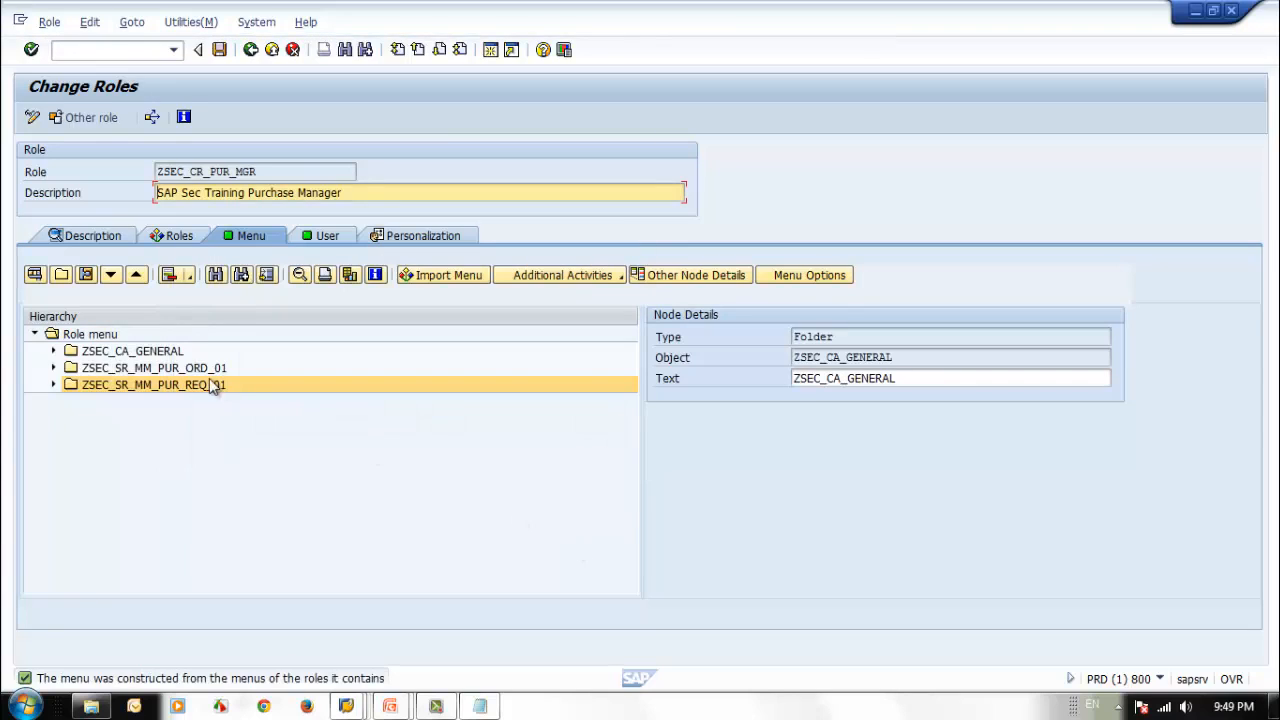
# Rename the ZSEC_CA_GENERAL folder in the composite role menu to Comm TCode.
pyautogui.click(189, 371)
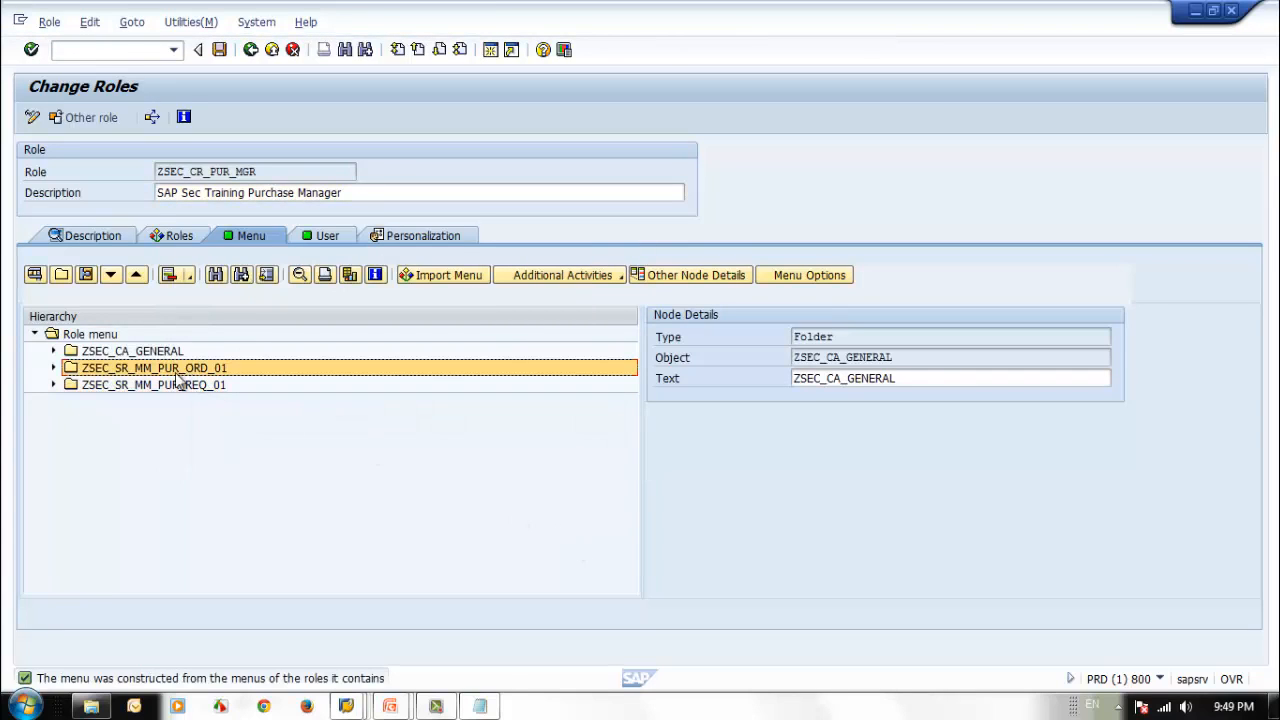
pyautogui.click(54, 352)
pyautogui.click(176, 357)
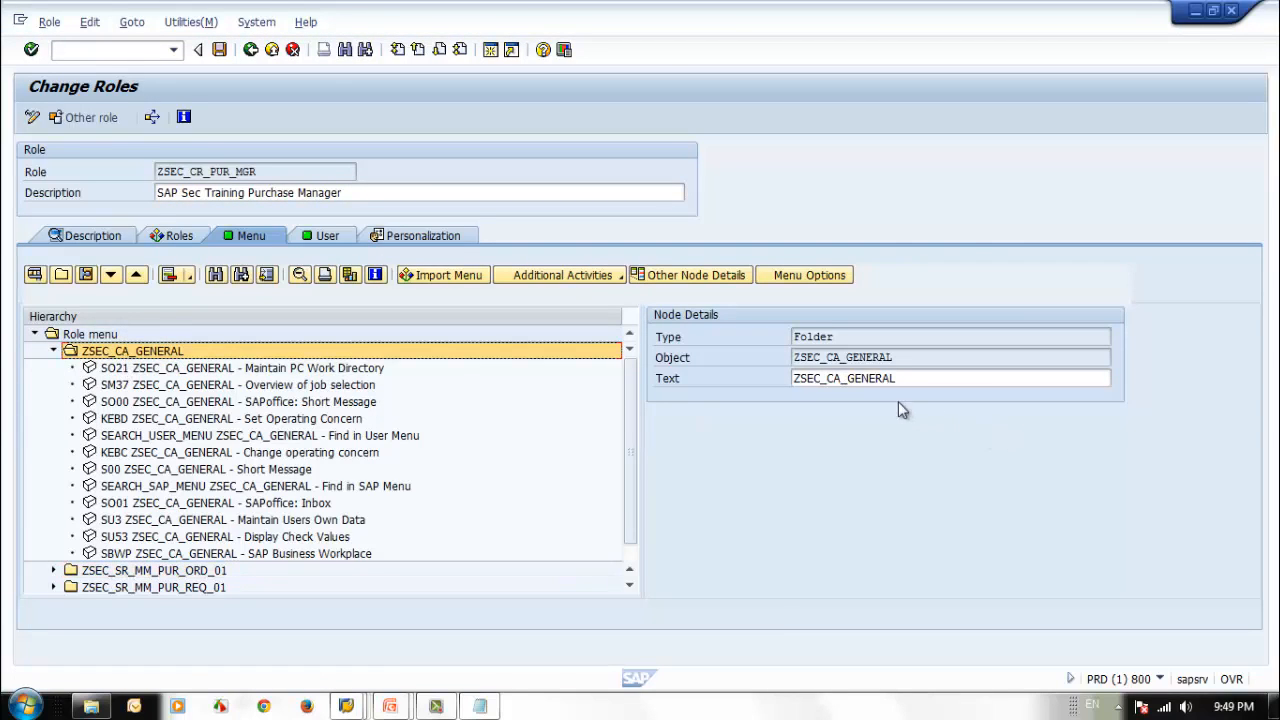
pyautogui.click(955, 379)
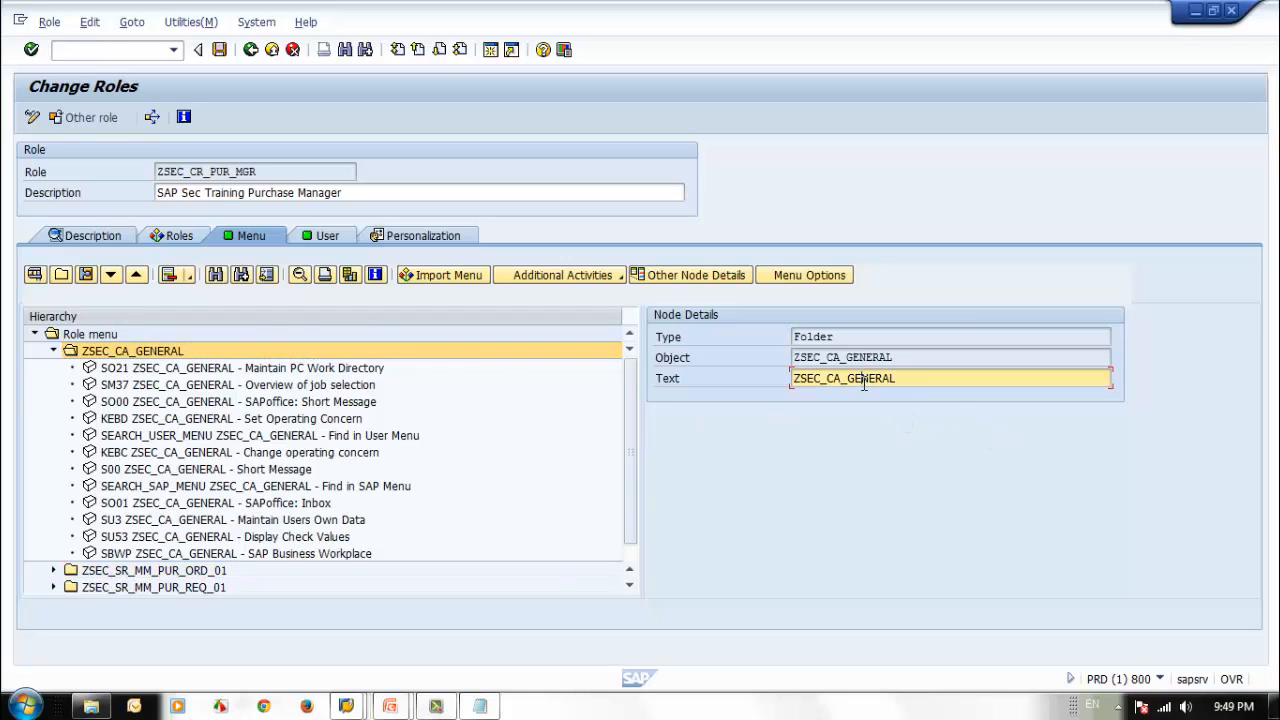
pyautogui.moveTo(900, 378); pyautogui.dragTo(487, 369)
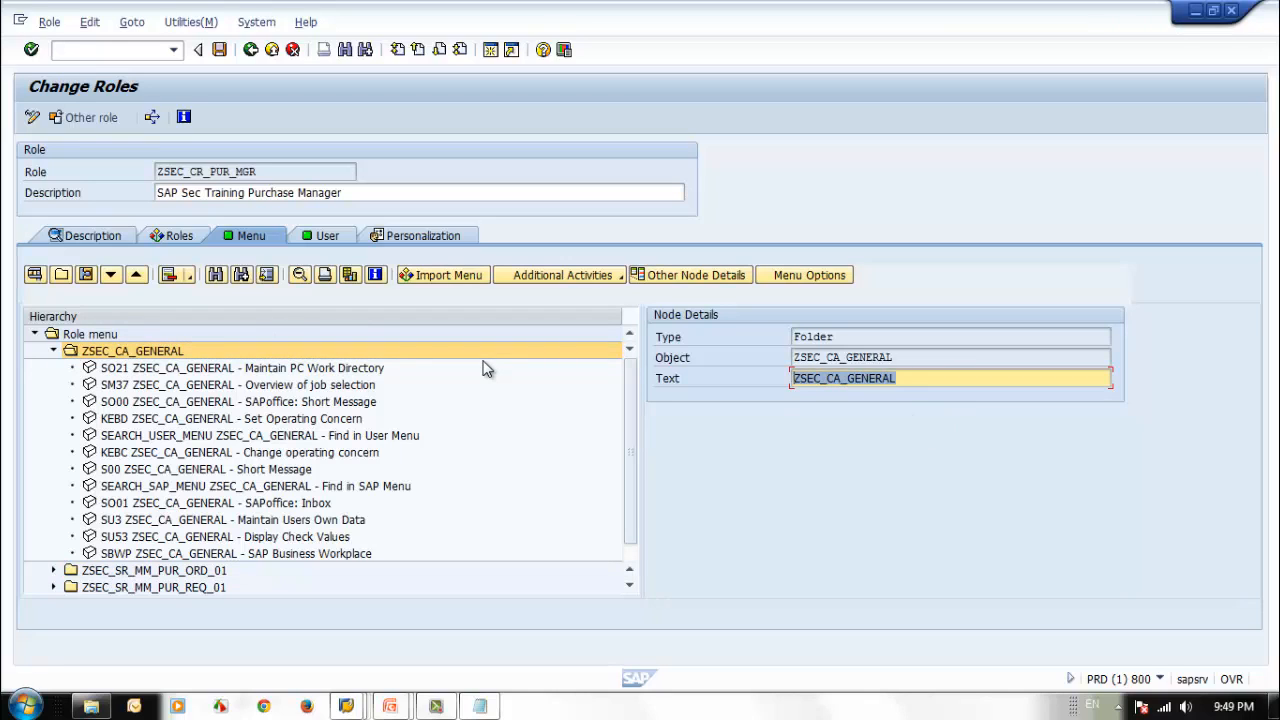
pyautogui.press('Delete')
pyautogui.write('Comm')
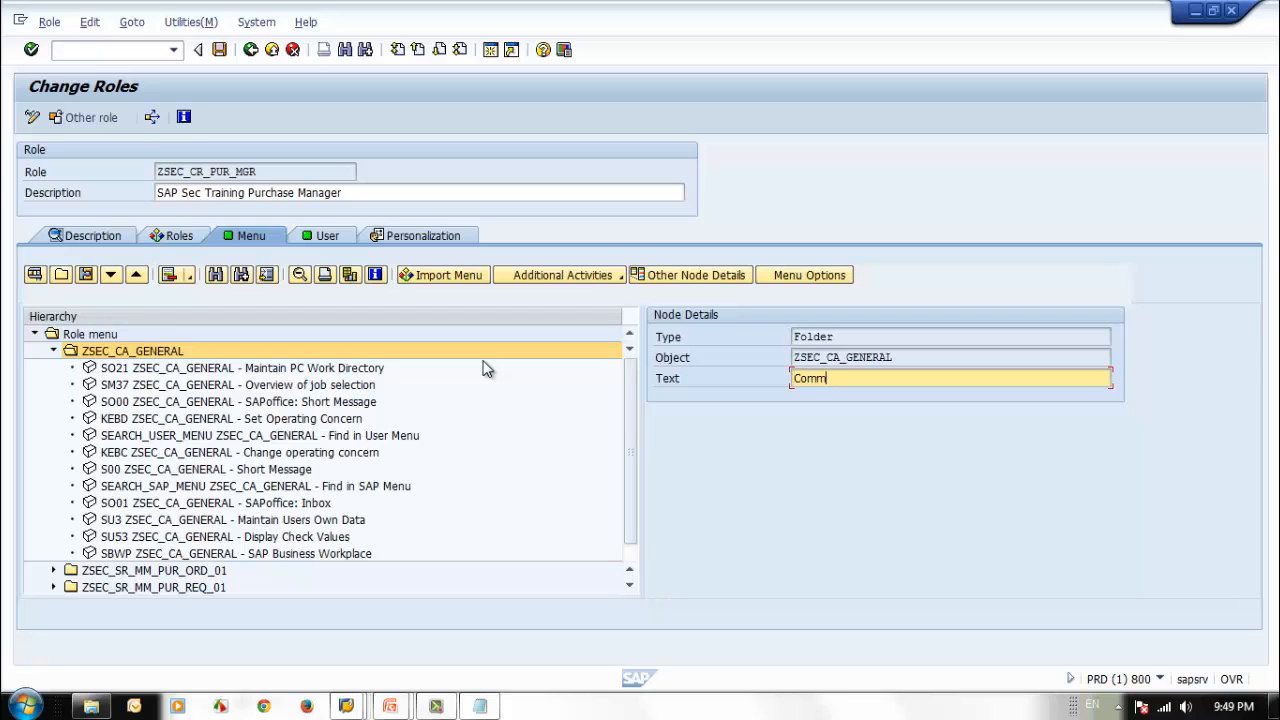
pyautogui.write(' TCode')
pyautogui.press('Return')
# Change the text of the ZSEC_SR_MM_PUR_ORD_01 menu folder to Purch Ord.
pyautogui.doubleClick(160, 571)
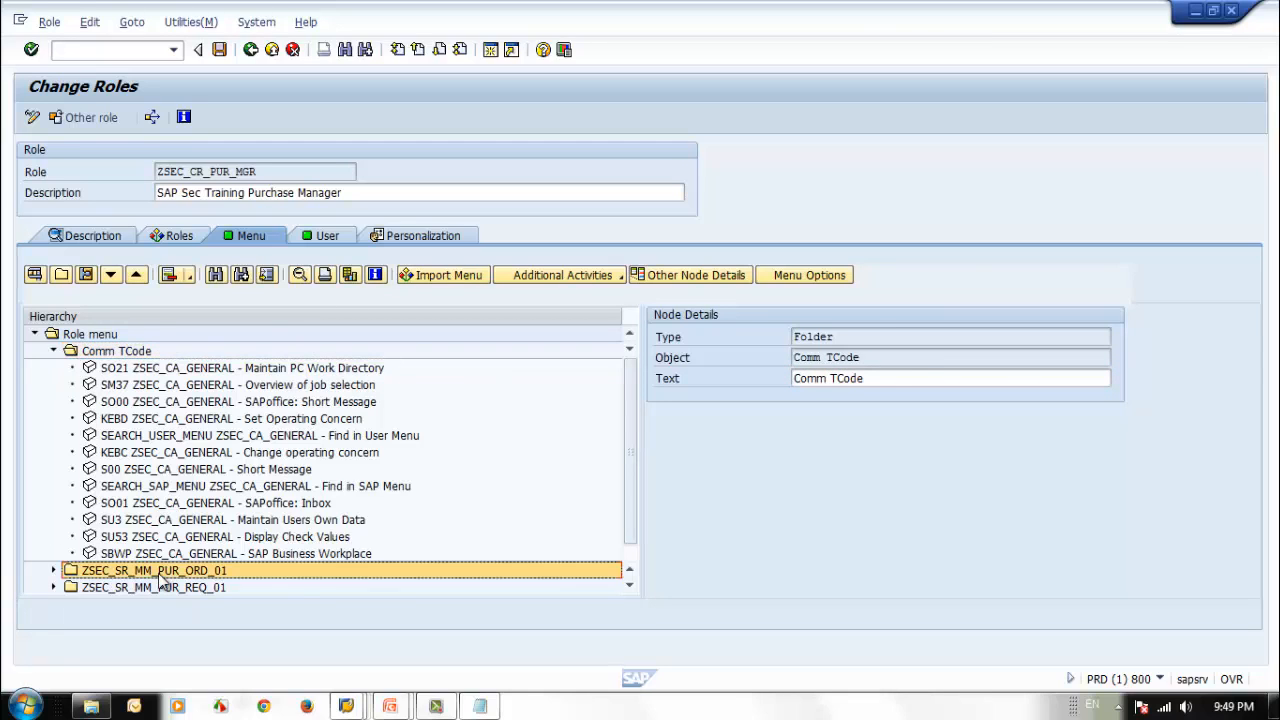
pyautogui.moveTo(954, 380); pyautogui.dragTo(614, 362)
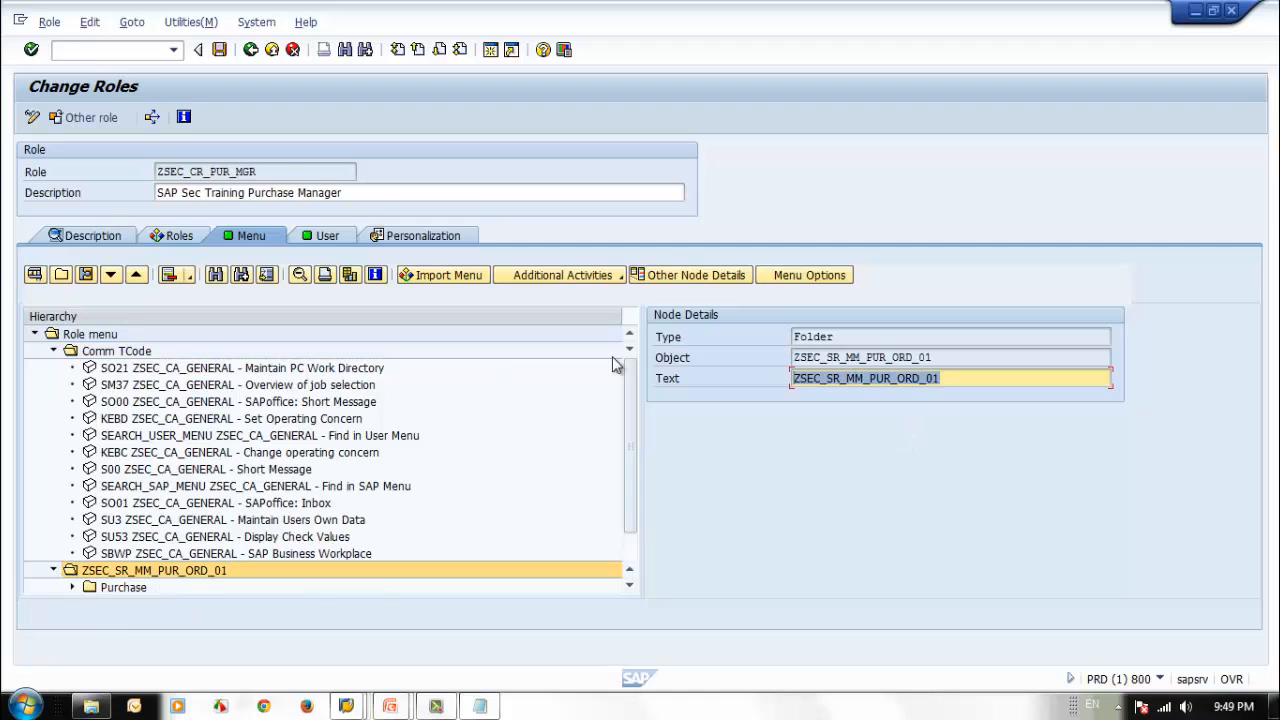
pyautogui.write('Purch Ord')
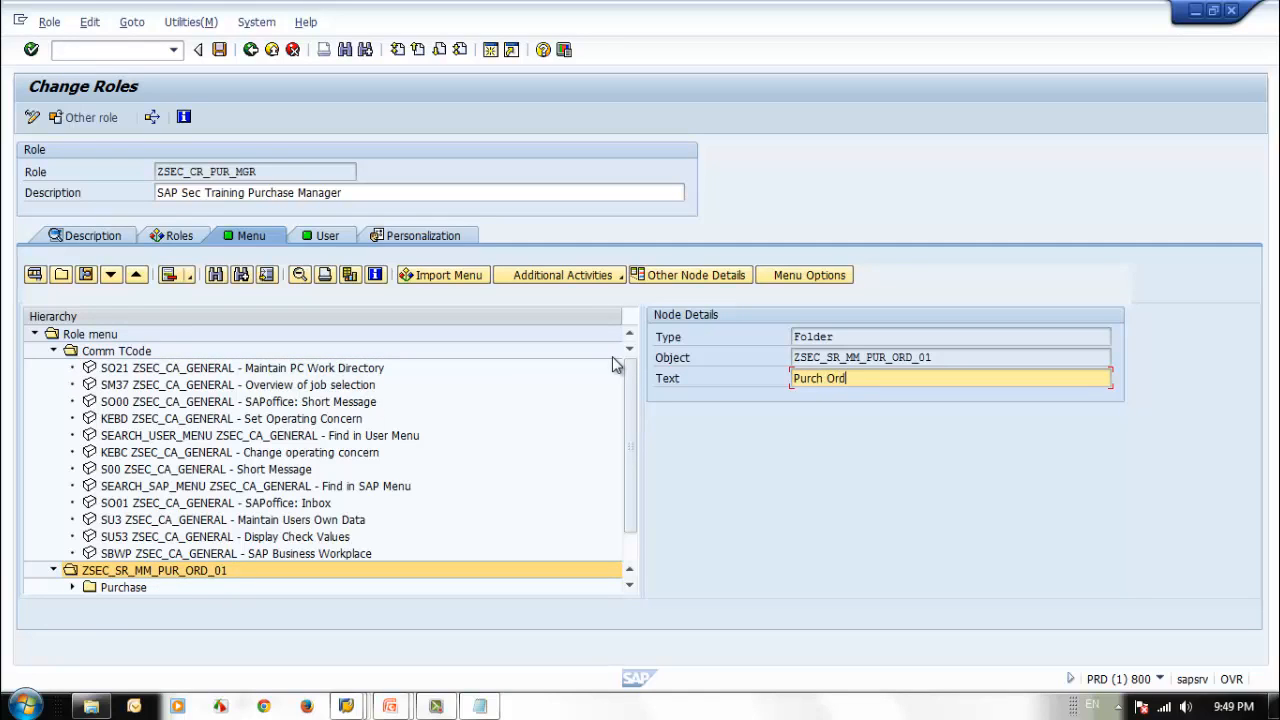
pyautogui.press('Return')
# Change the text of the ZSEC_SR_MM_PUR_REQ_01 menu folder to Purch Req and save the composite role.
pyautogui.moveTo(627, 487); pyautogui.dragTo(634, 530)
pyautogui.click(137, 570)
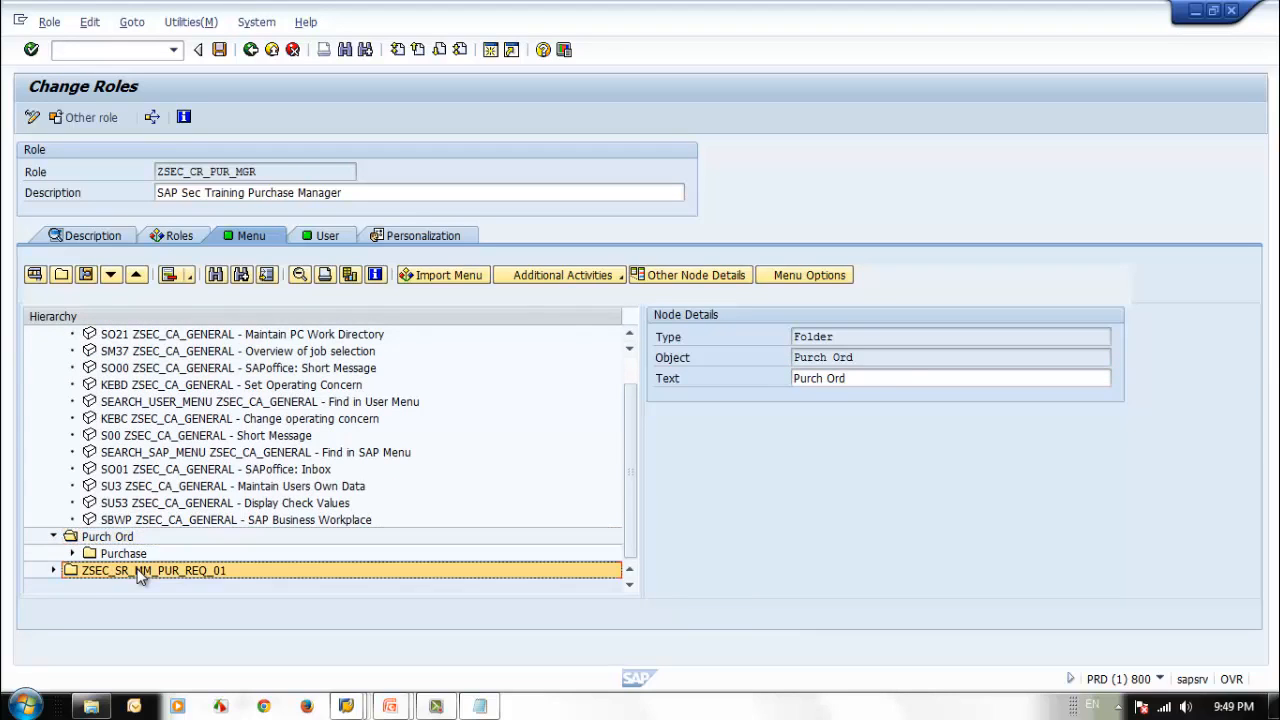
pyautogui.doubleClick(977, 380)
pyautogui.write('Purch Req')
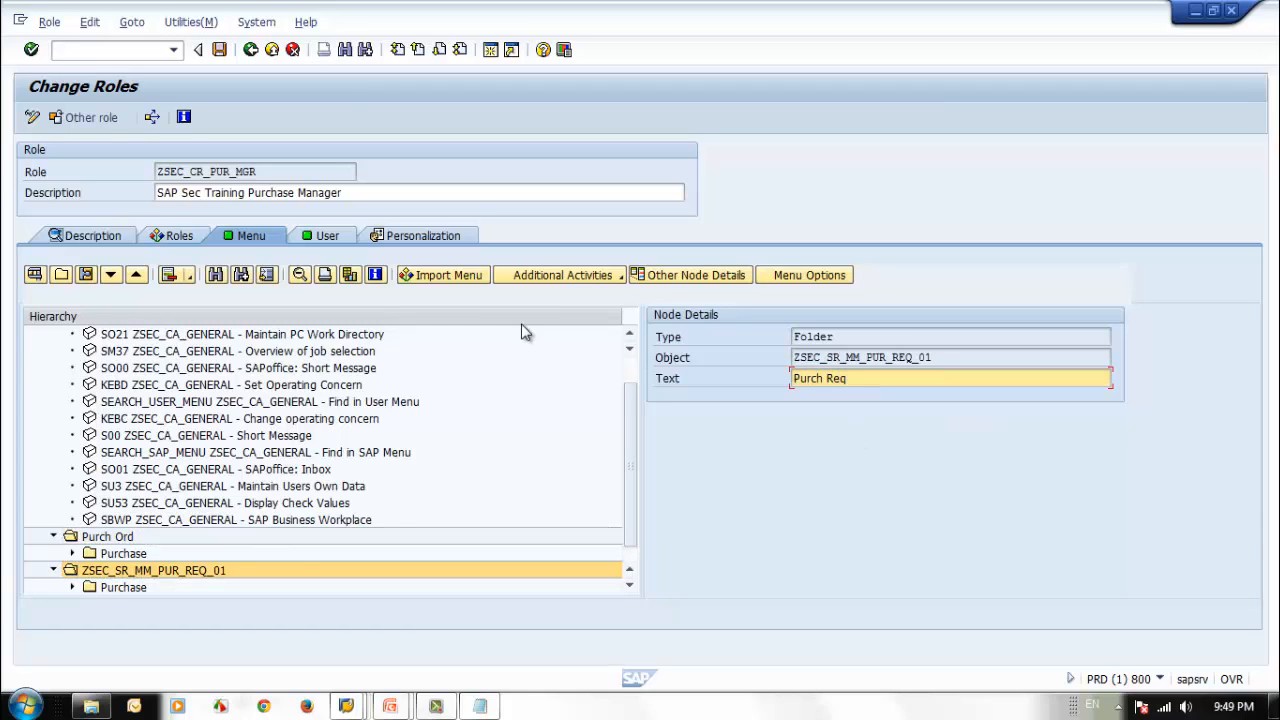
pyautogui.press('Return')
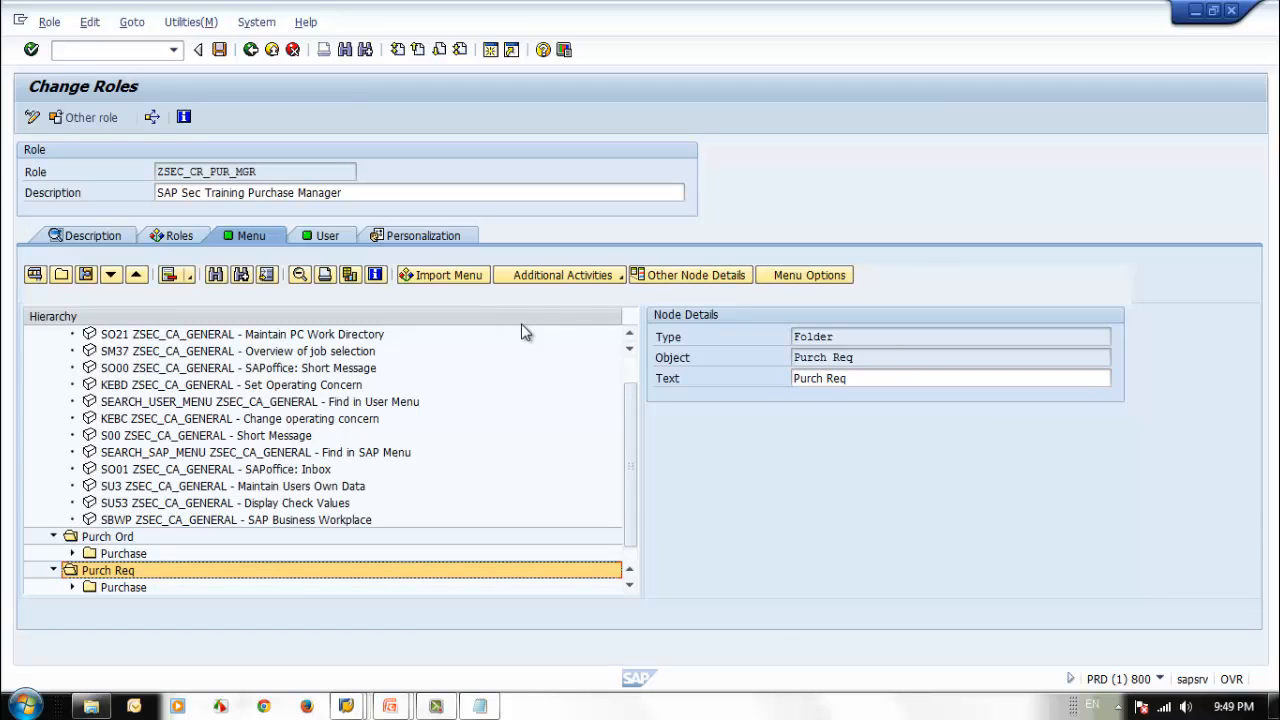
pyautogui.click(219, 50)
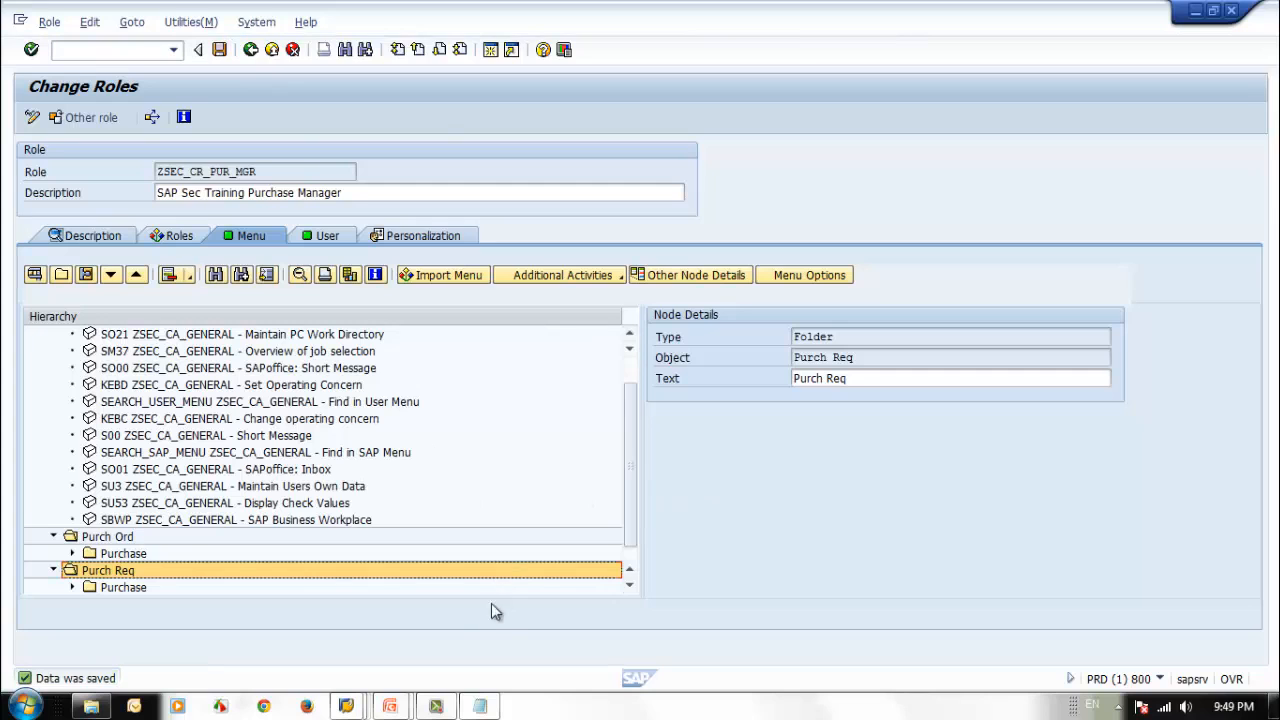
# Switch to the test user's session, restart Easy Access with /n and examine the Comm TCode, Purch Ord and Purch Req folders.
pyautogui.click(352, 706)
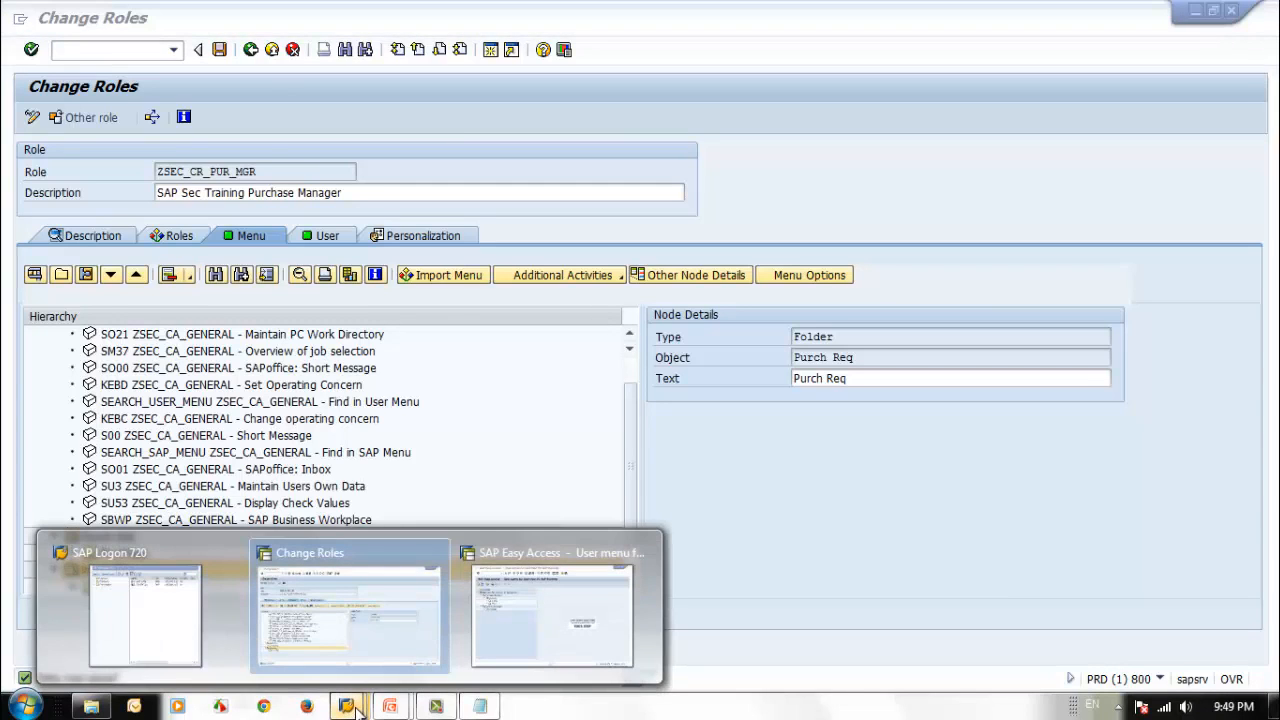
pyautogui.click(610, 612)
pyautogui.click(538, 60)
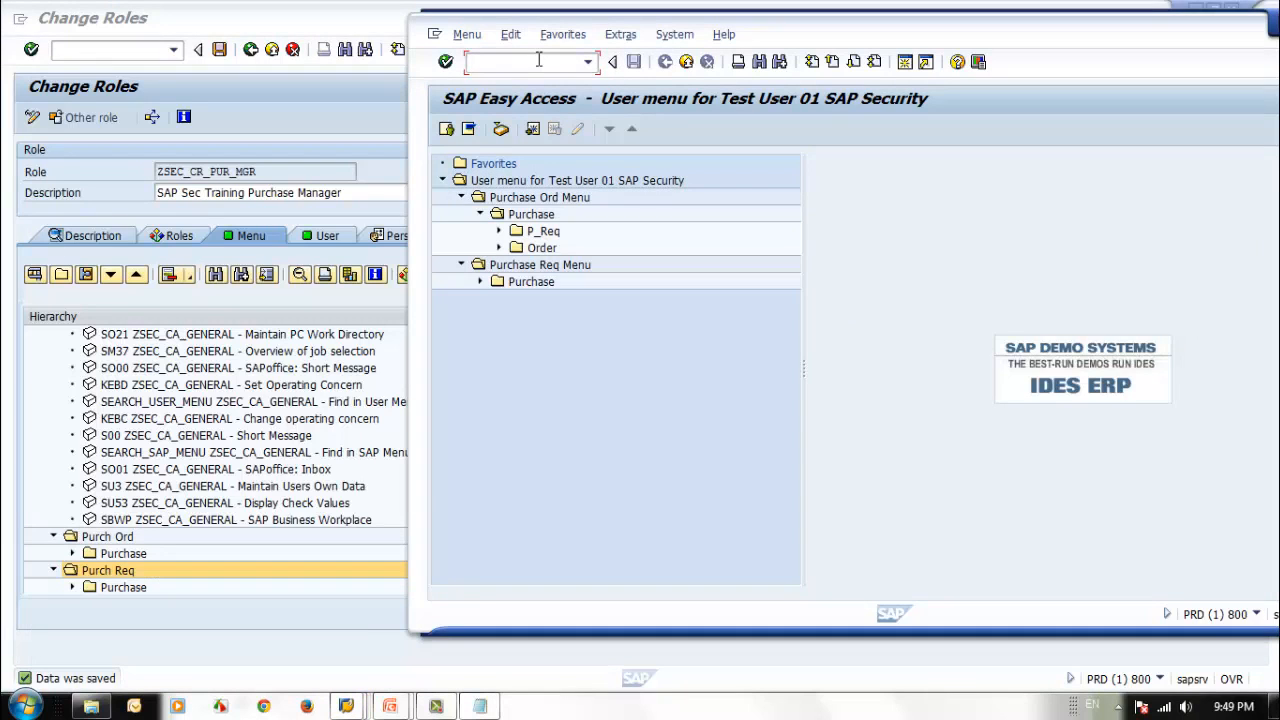
pyautogui.write('/n')
pyautogui.press('Return')
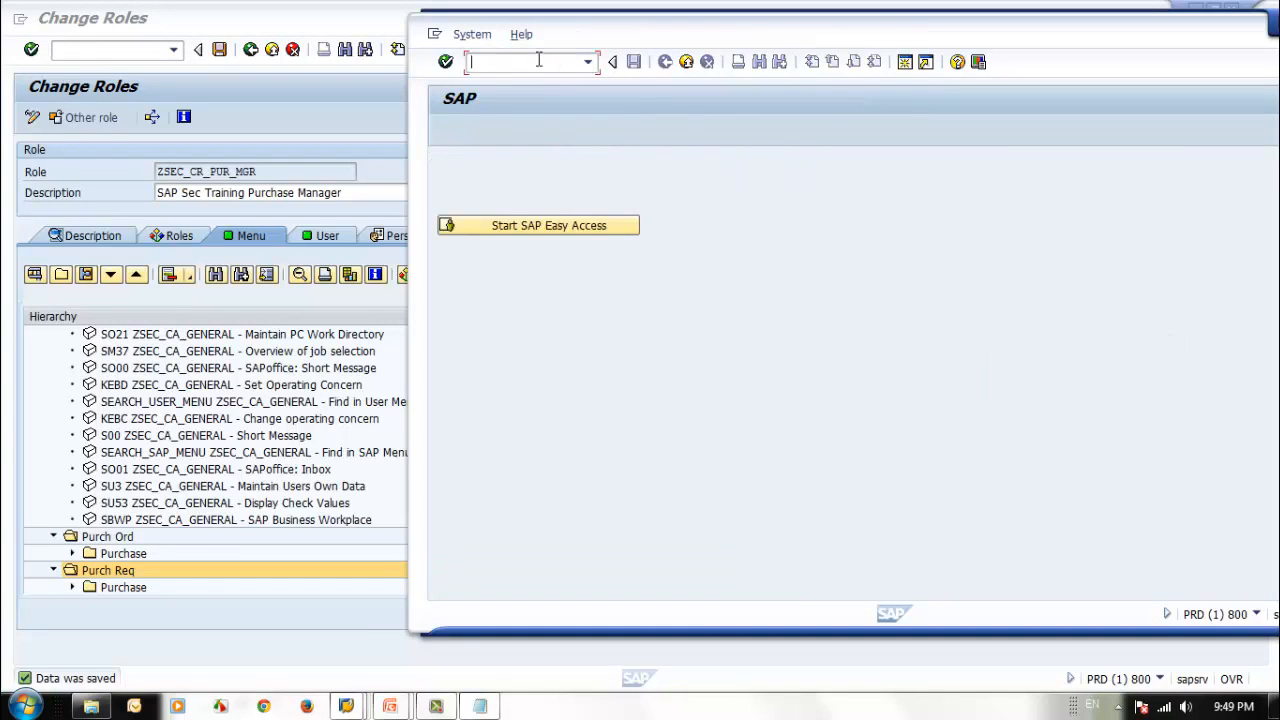
pyautogui.click(534, 229)
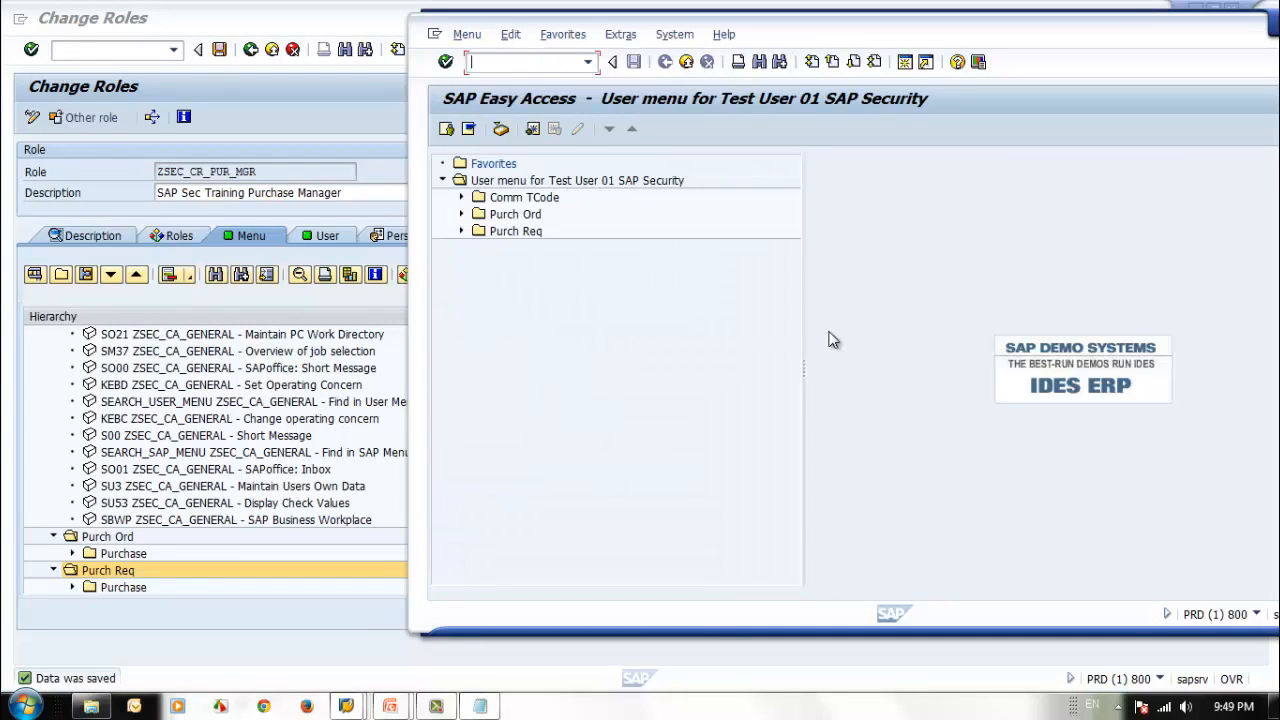
pyautogui.click(461, 197)
pyautogui.click(461, 416)
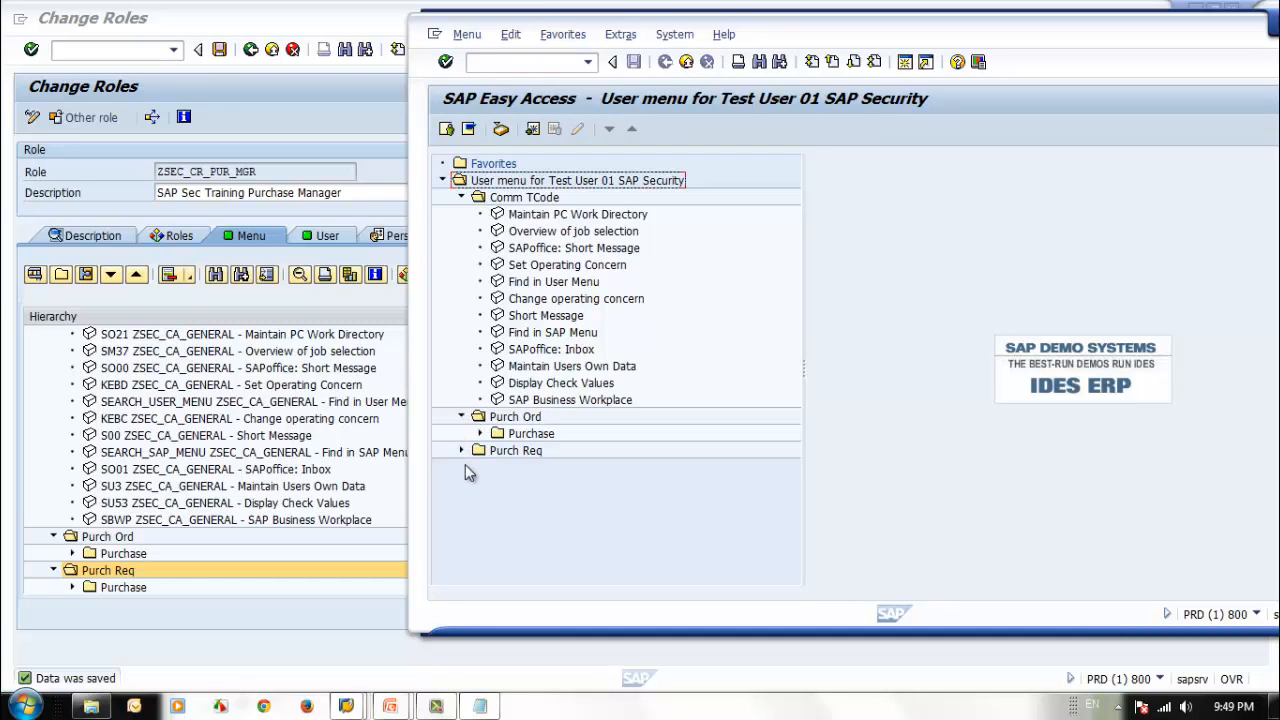
pyautogui.click(461, 450)
pyautogui.click(480, 433)
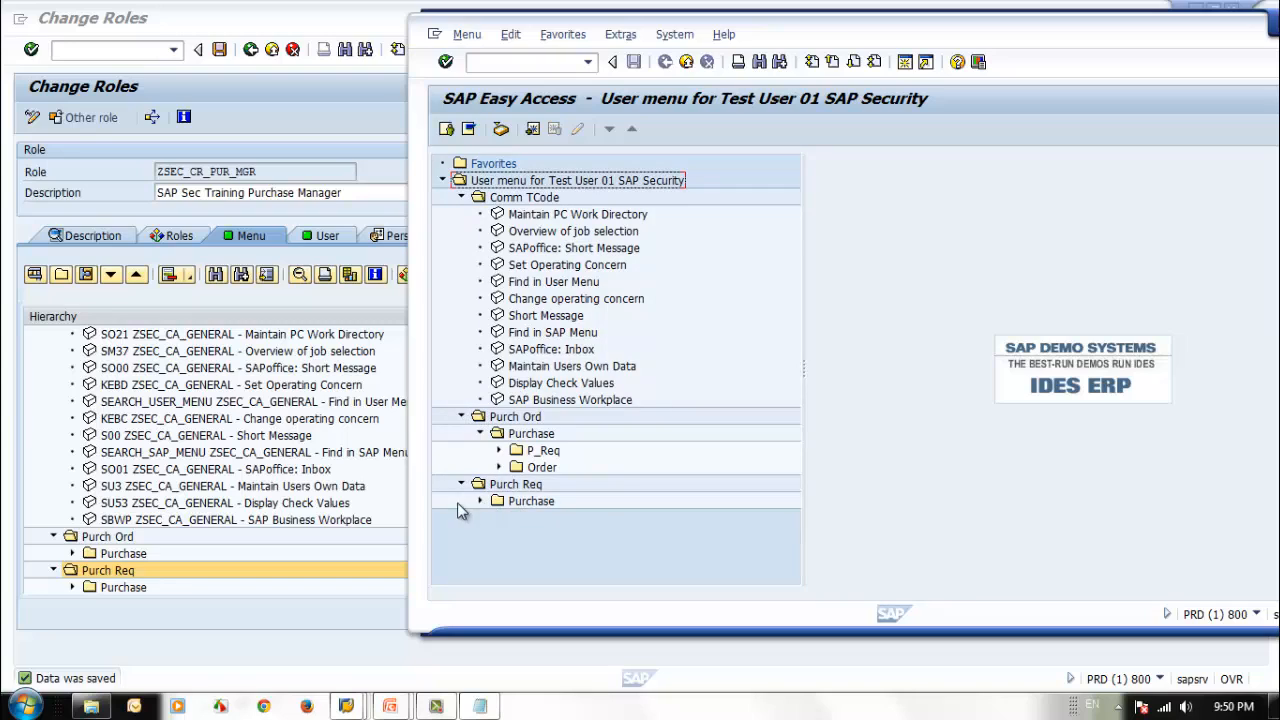
pyautogui.click(480, 501)
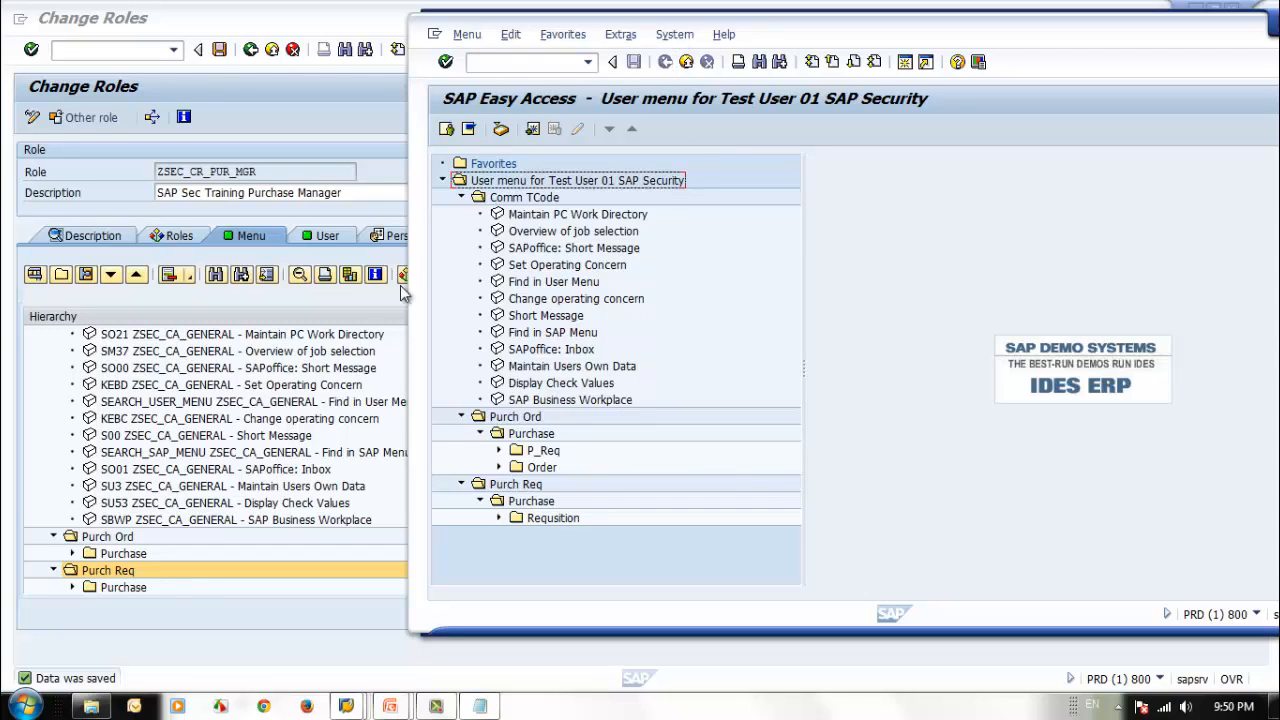
# Return to the Change Roles session and exit composite role ZSEC_CR_PUR_MGR to the Role Maintenance start screen.
pyautogui.click(221, 300)
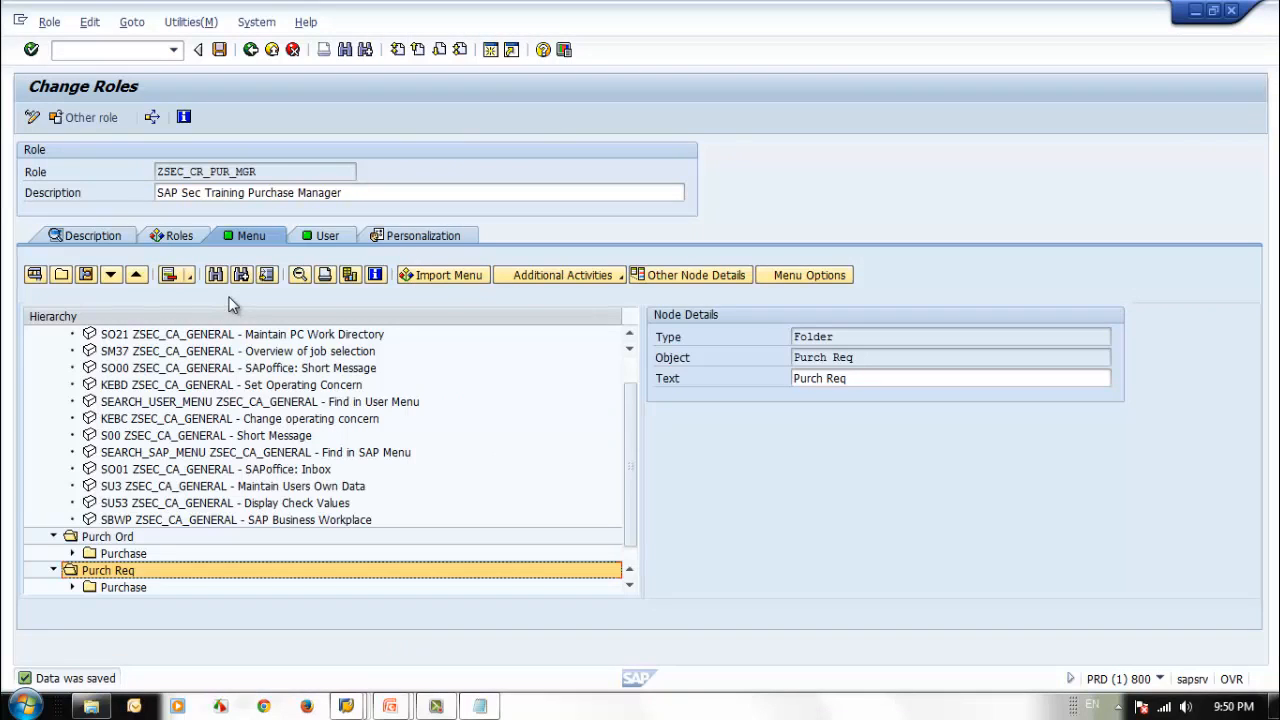
pyautogui.click(250, 53)
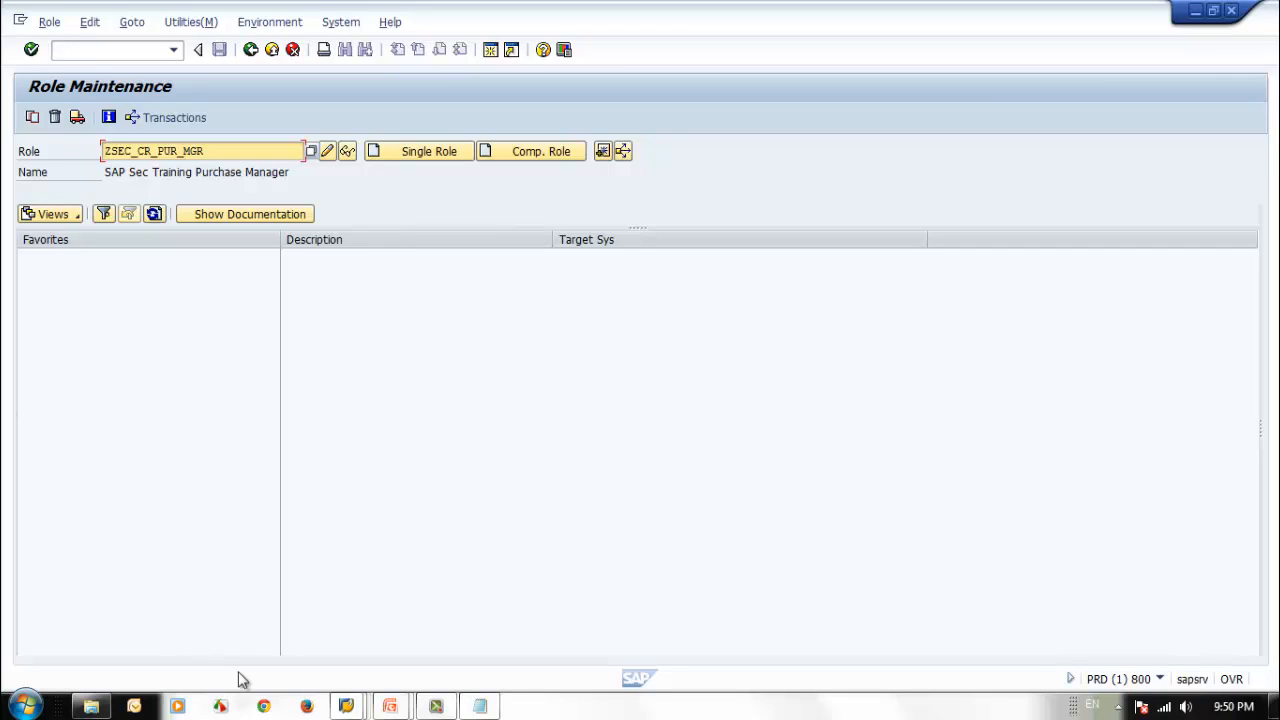
# Switch to the PowerPoint slide show and advance from the Composite Role Menu slide to the closing Thank You slide.
pyautogui.click(390, 706)
pyautogui.click(458, 656)
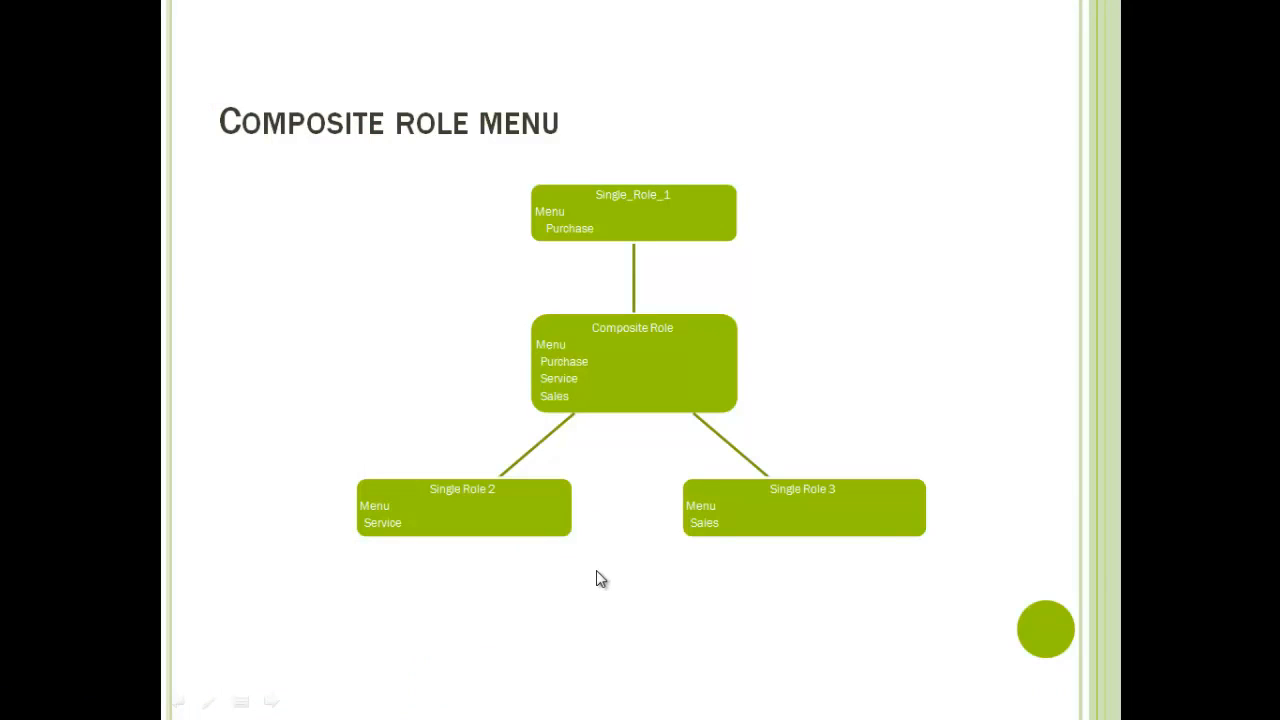
pyautogui.click(597, 572)
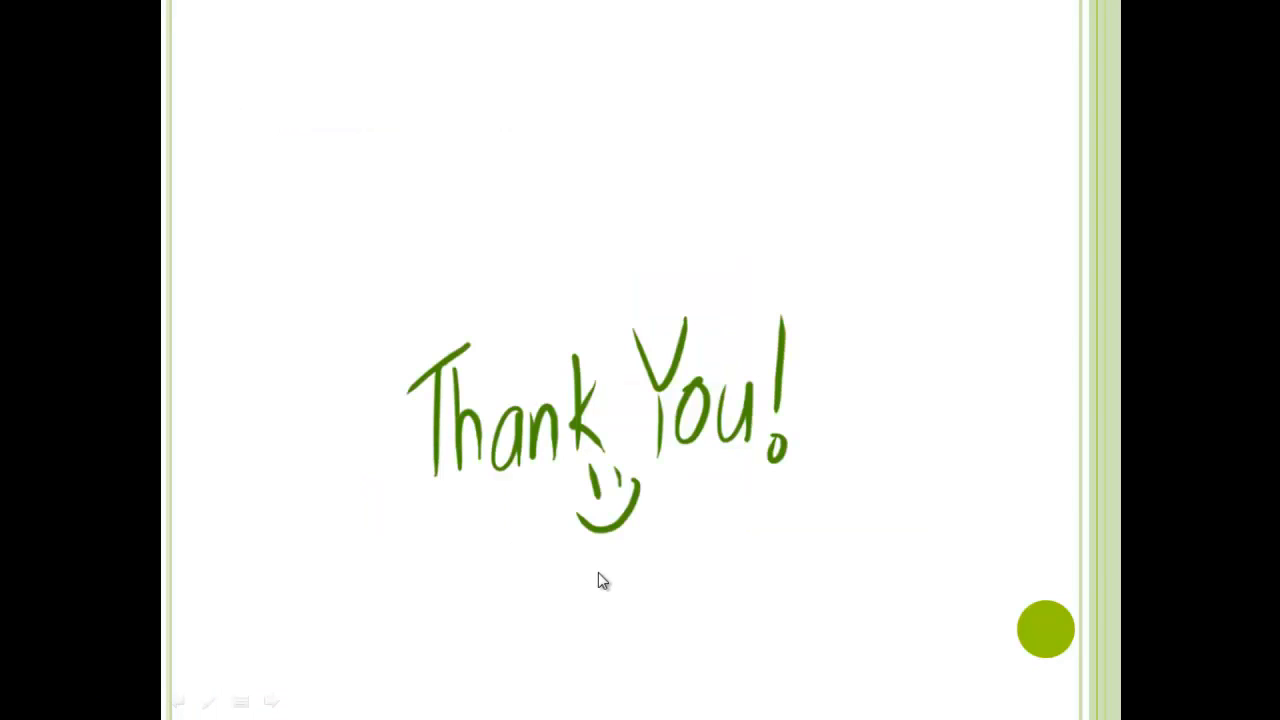